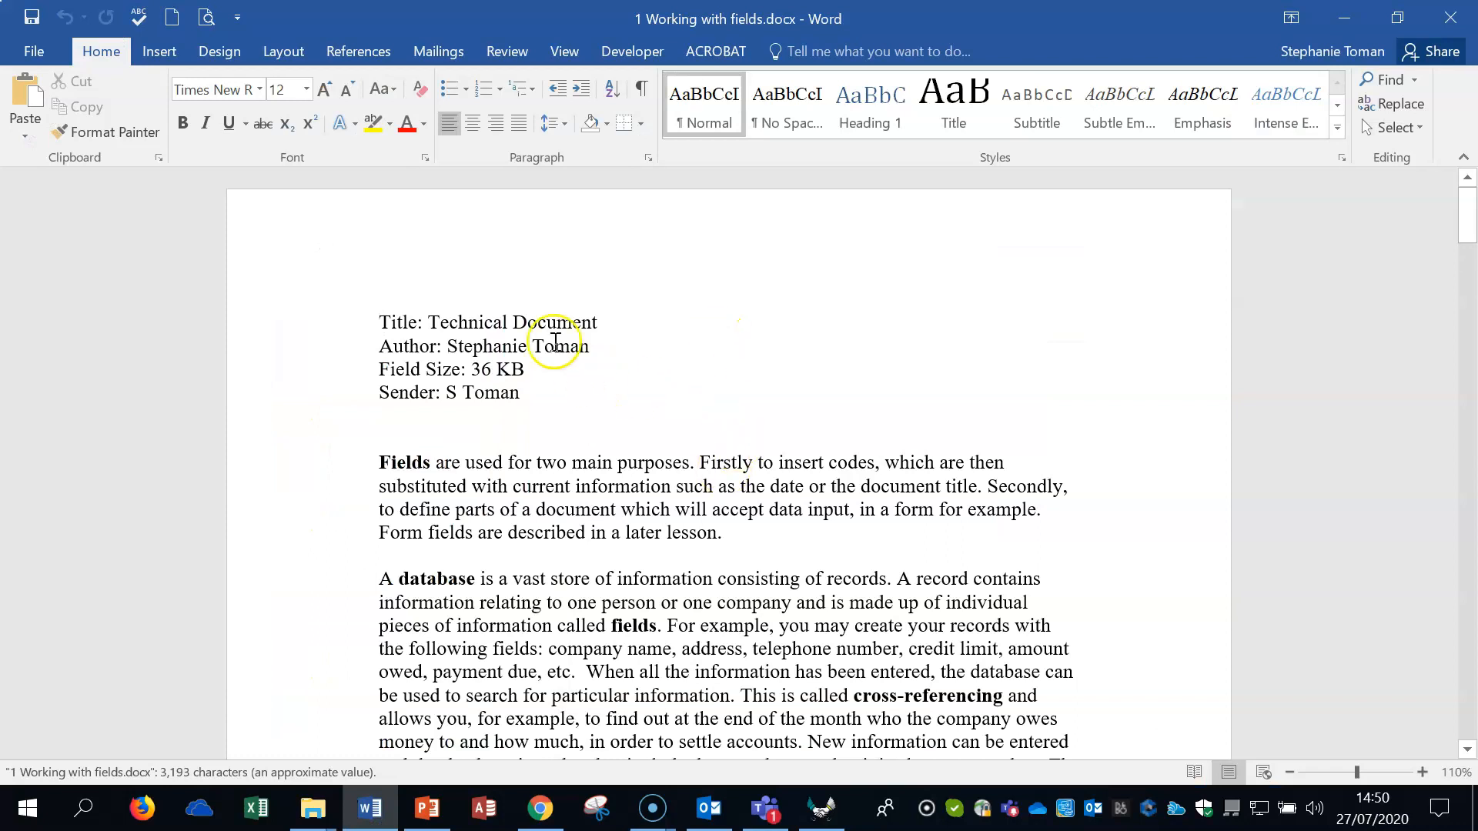
Examine the title, author, field size and sender entries at the head of the document
{"action": "left_click", "coordinate": [495, 321]}
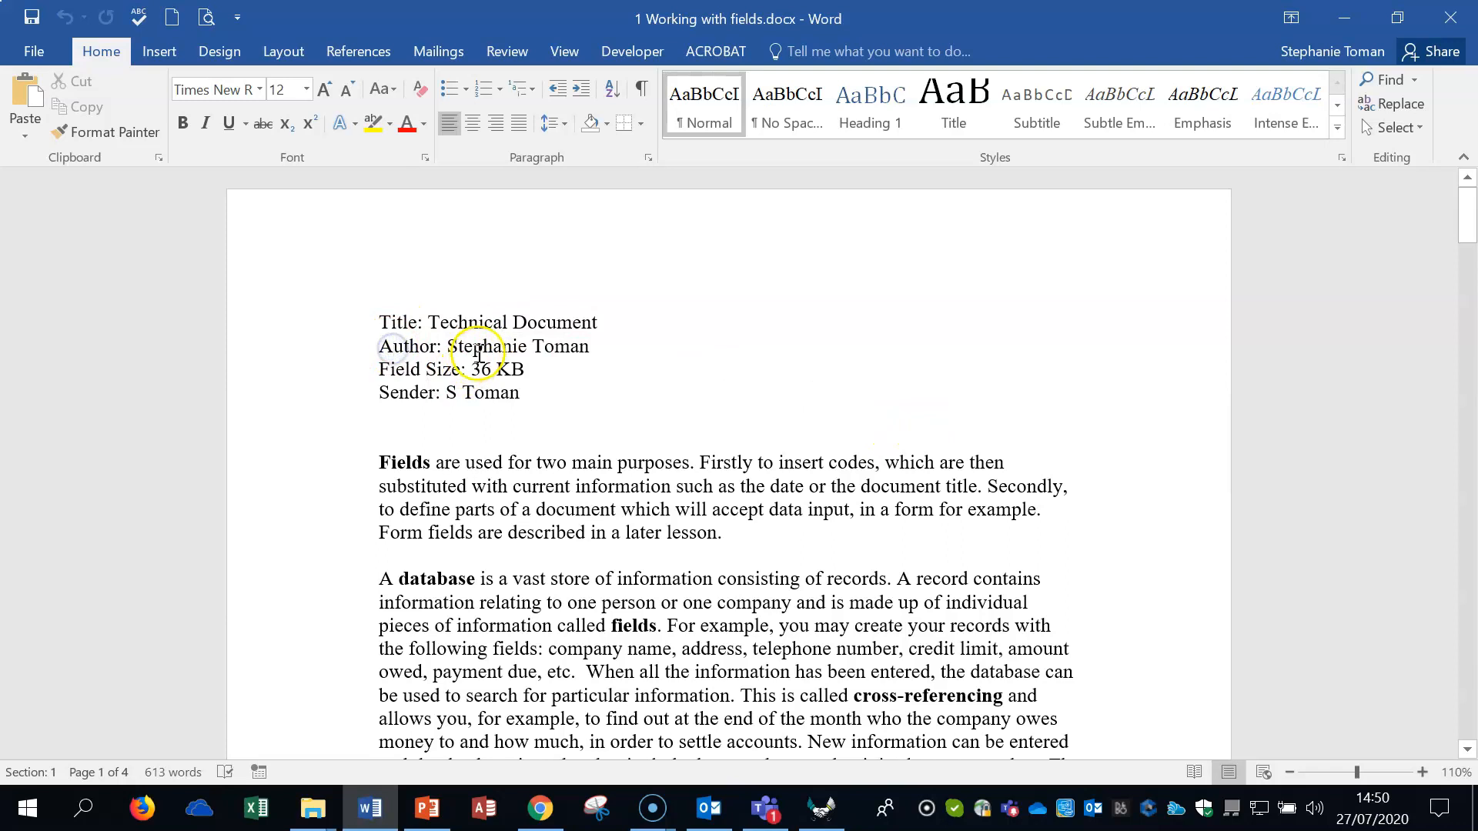
{"action": "left_click", "coordinate": [475, 346]}
{"action": "left_click", "coordinate": [408, 371]}
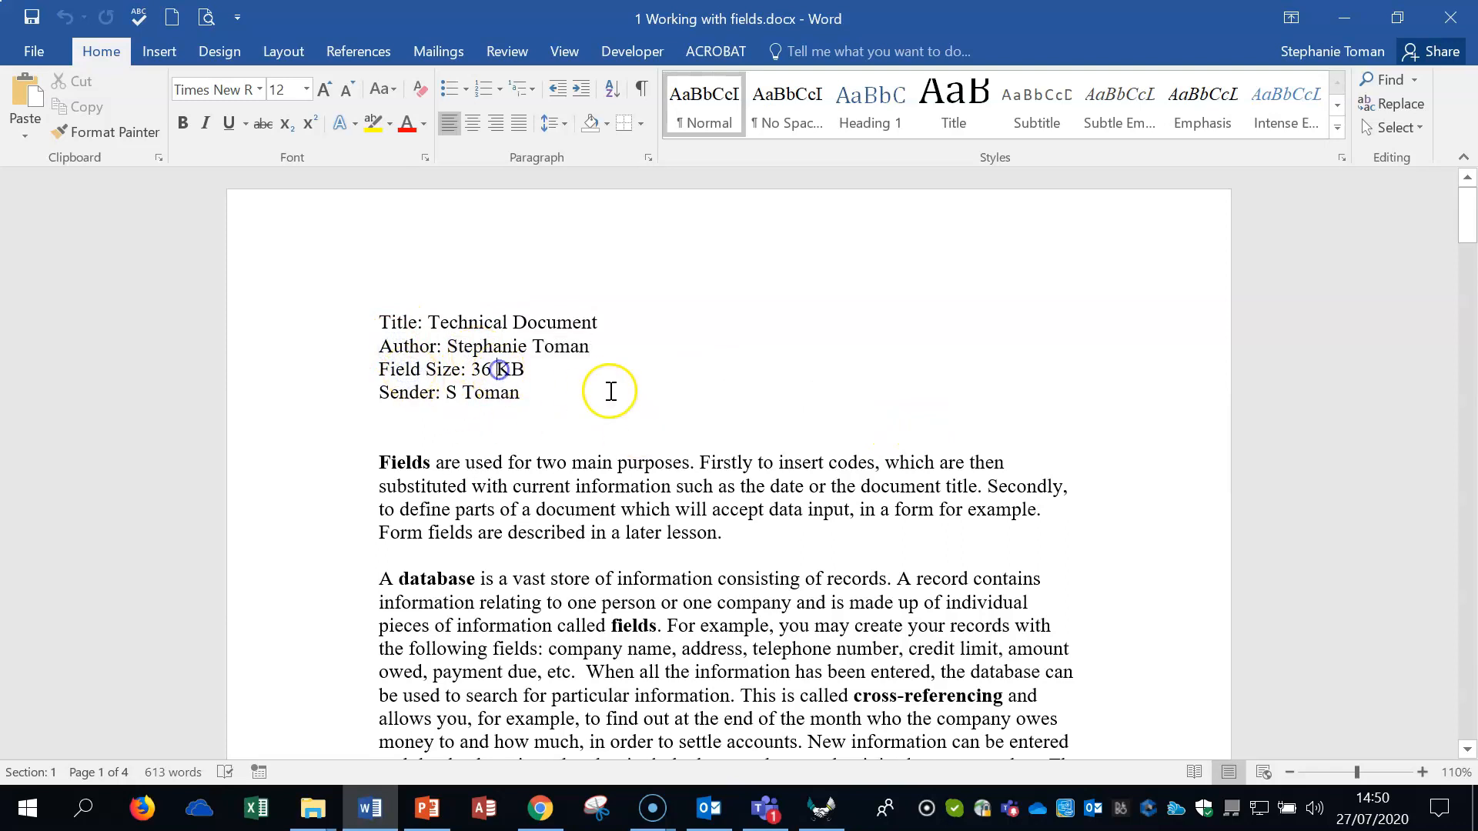
{"action": "left_click", "coordinate": [477, 368]}
{"action": "left_click", "coordinate": [485, 393]}
{"action": "left_click", "coordinate": [845, 363]}
{"action": "left_click", "coordinate": [637, 328]}
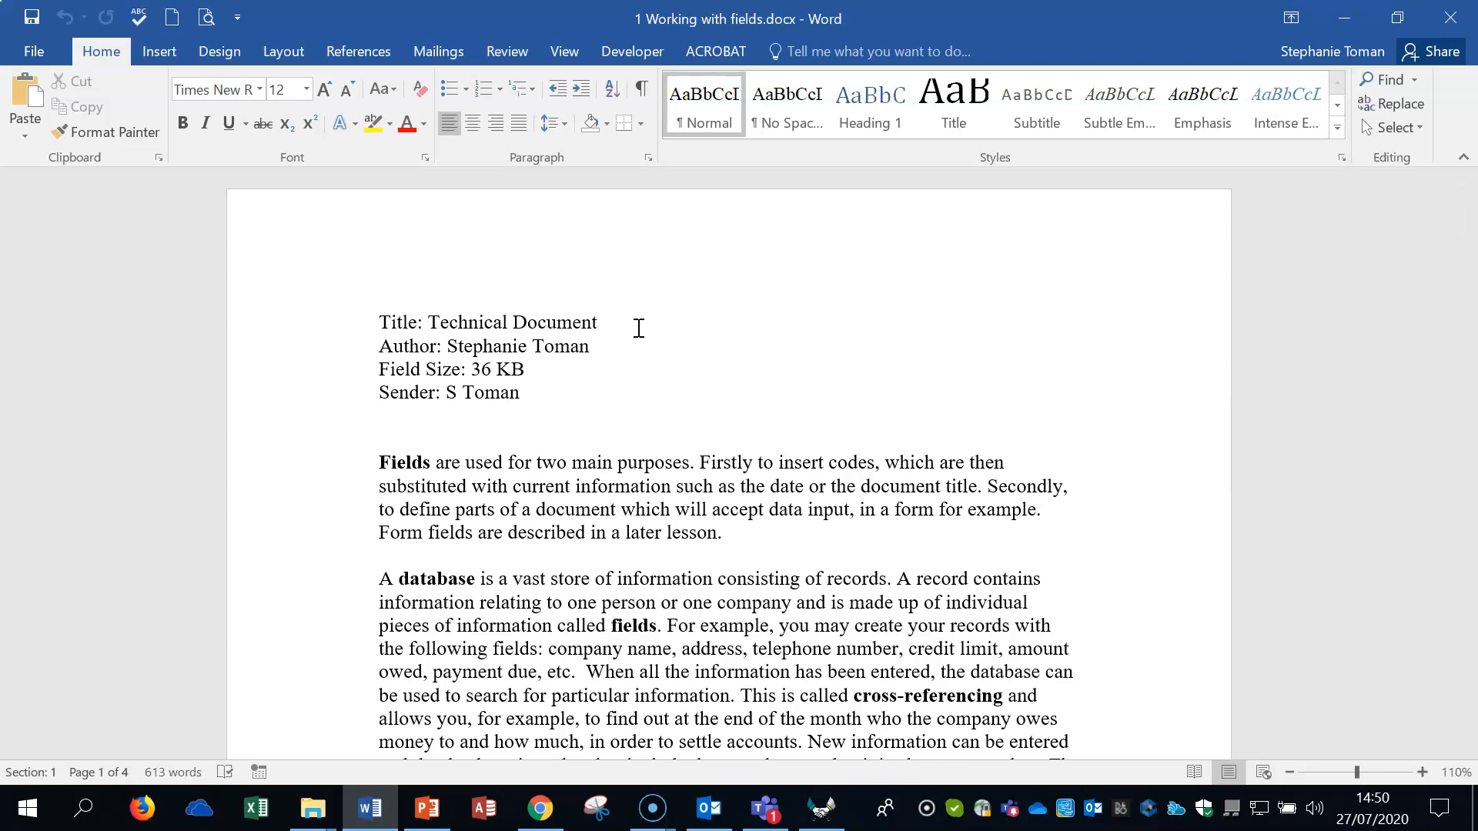
Set the document's Subject property to Computers in the advanced properties
{"action": "left_click", "coordinate": [34, 51]}
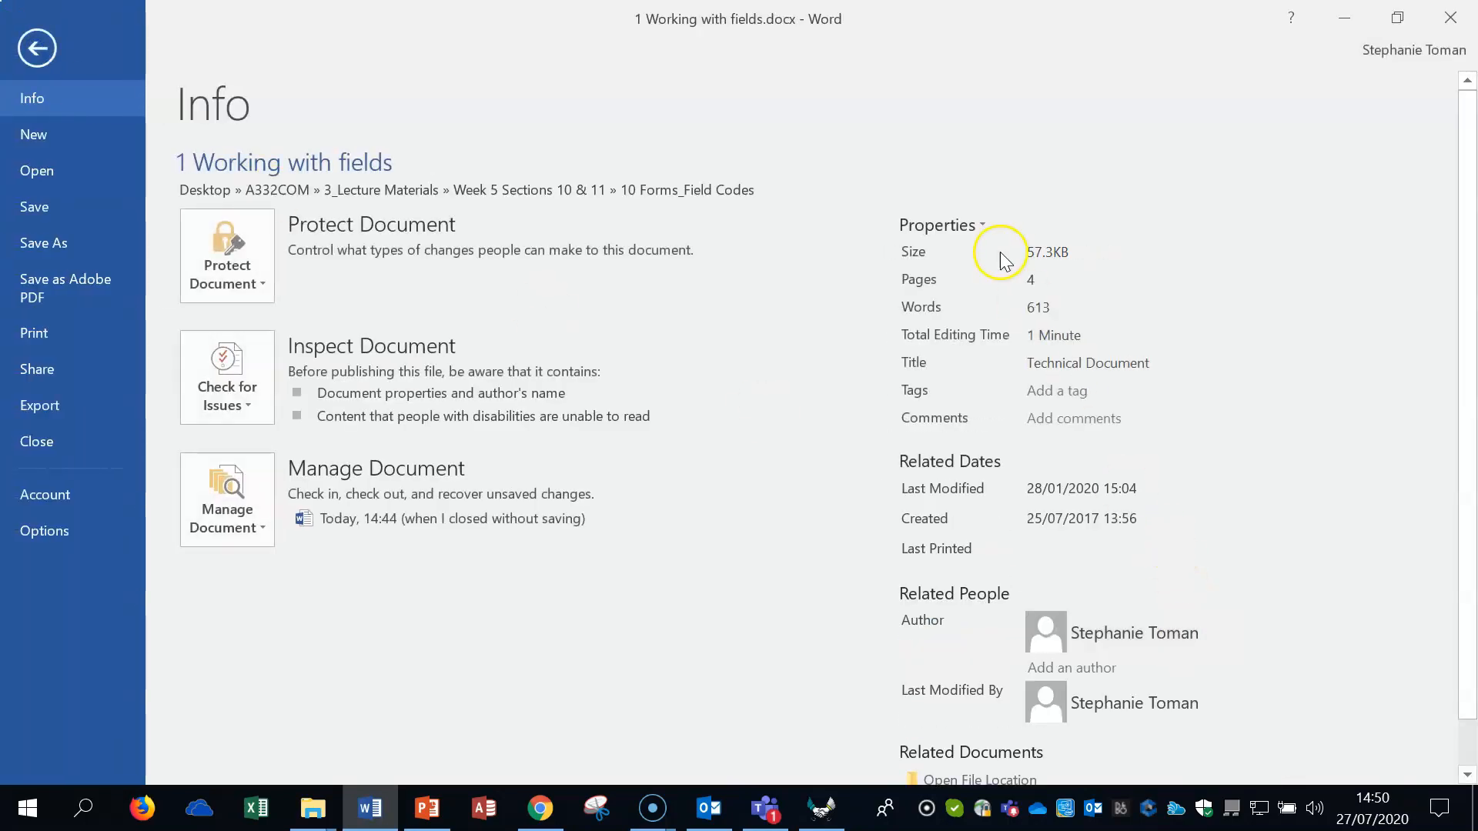
{"action": "left_click", "coordinate": [980, 230]}
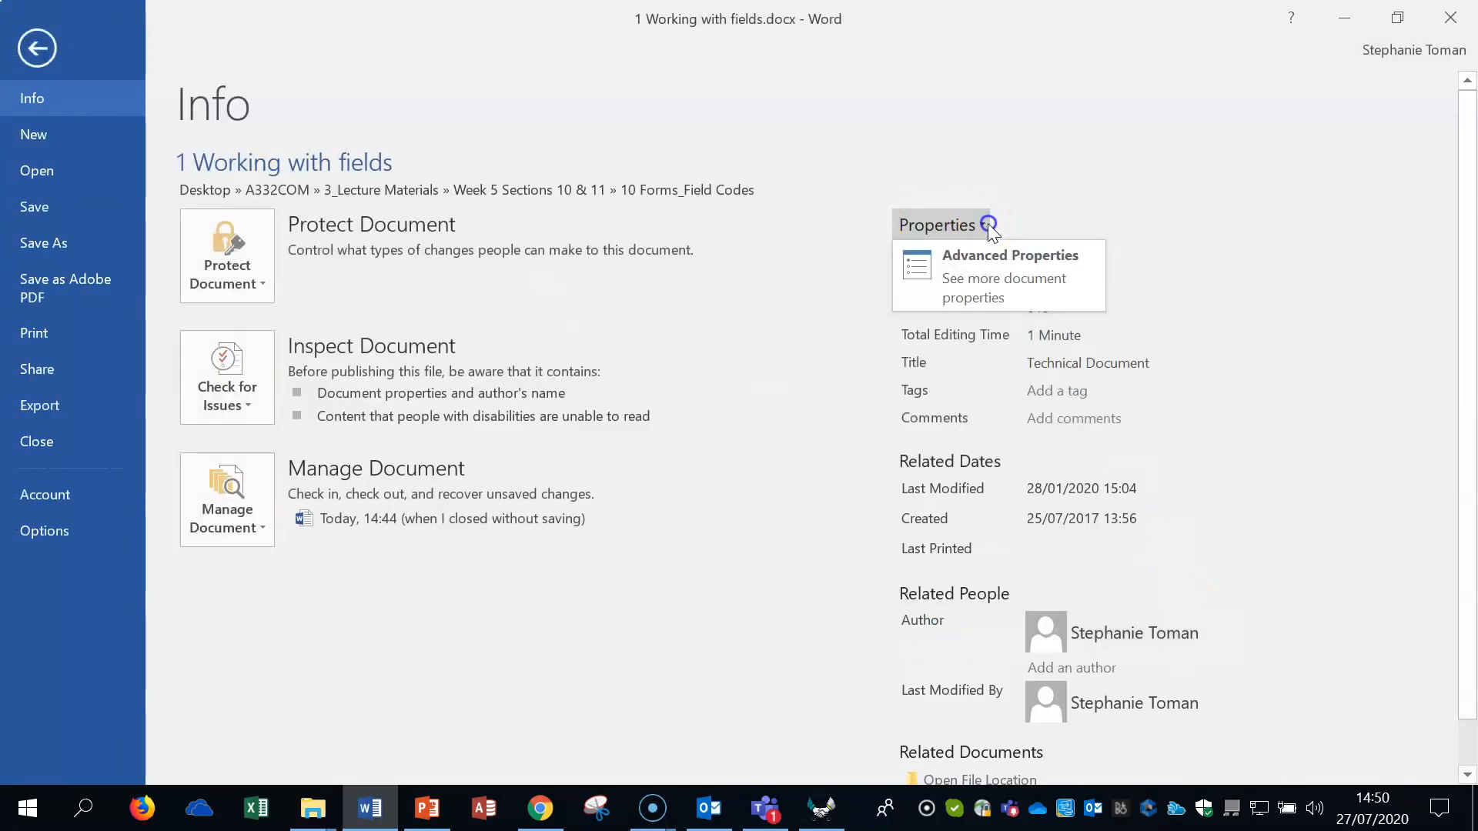
{"action": "left_click", "coordinate": [1003, 271]}
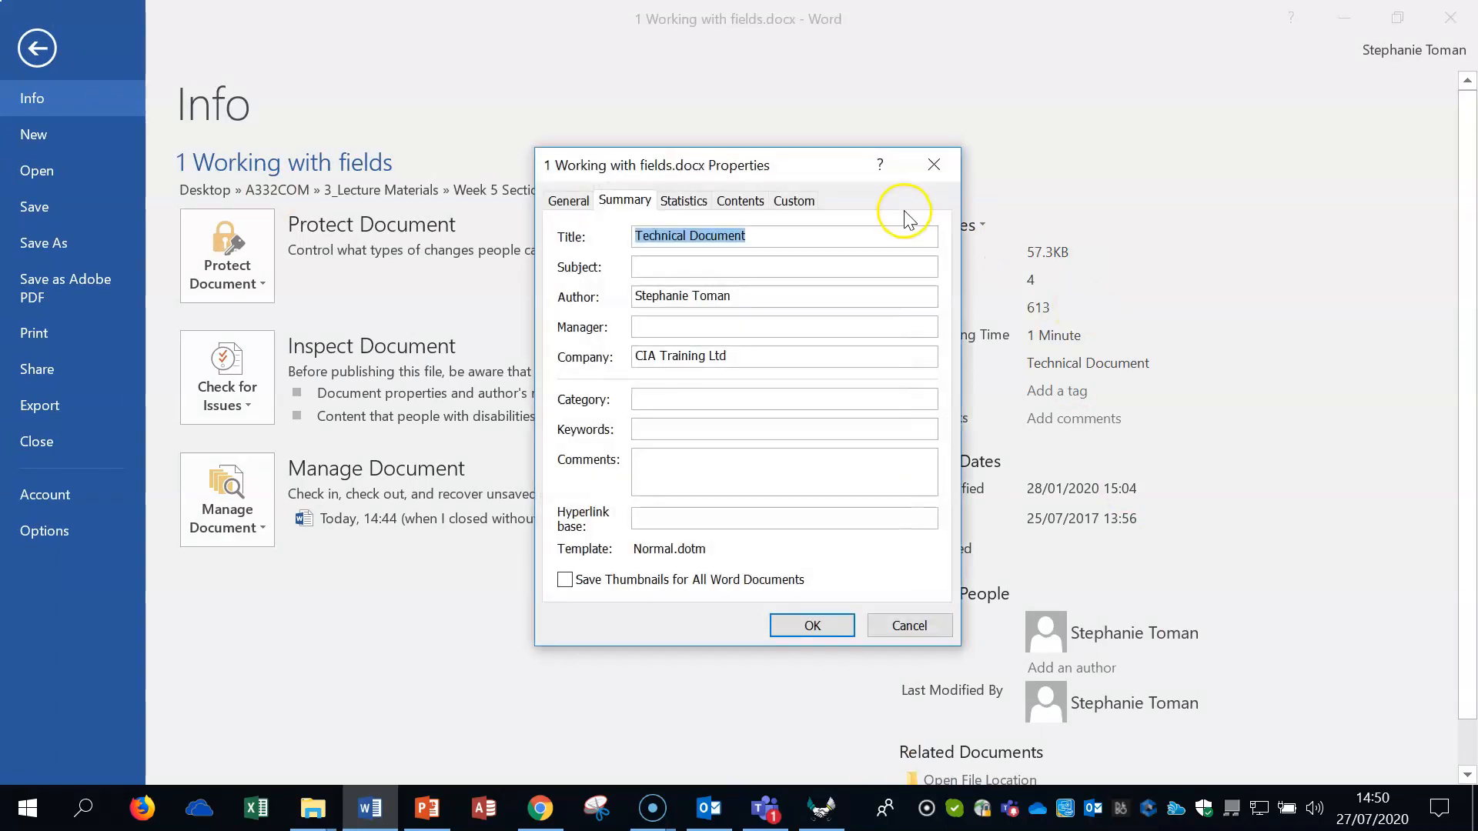
{"action": "left_click_drag", "start_coordinate": [808, 154], "coordinate": [620, 145]}
{"action": "left_click", "coordinate": [451, 253]}
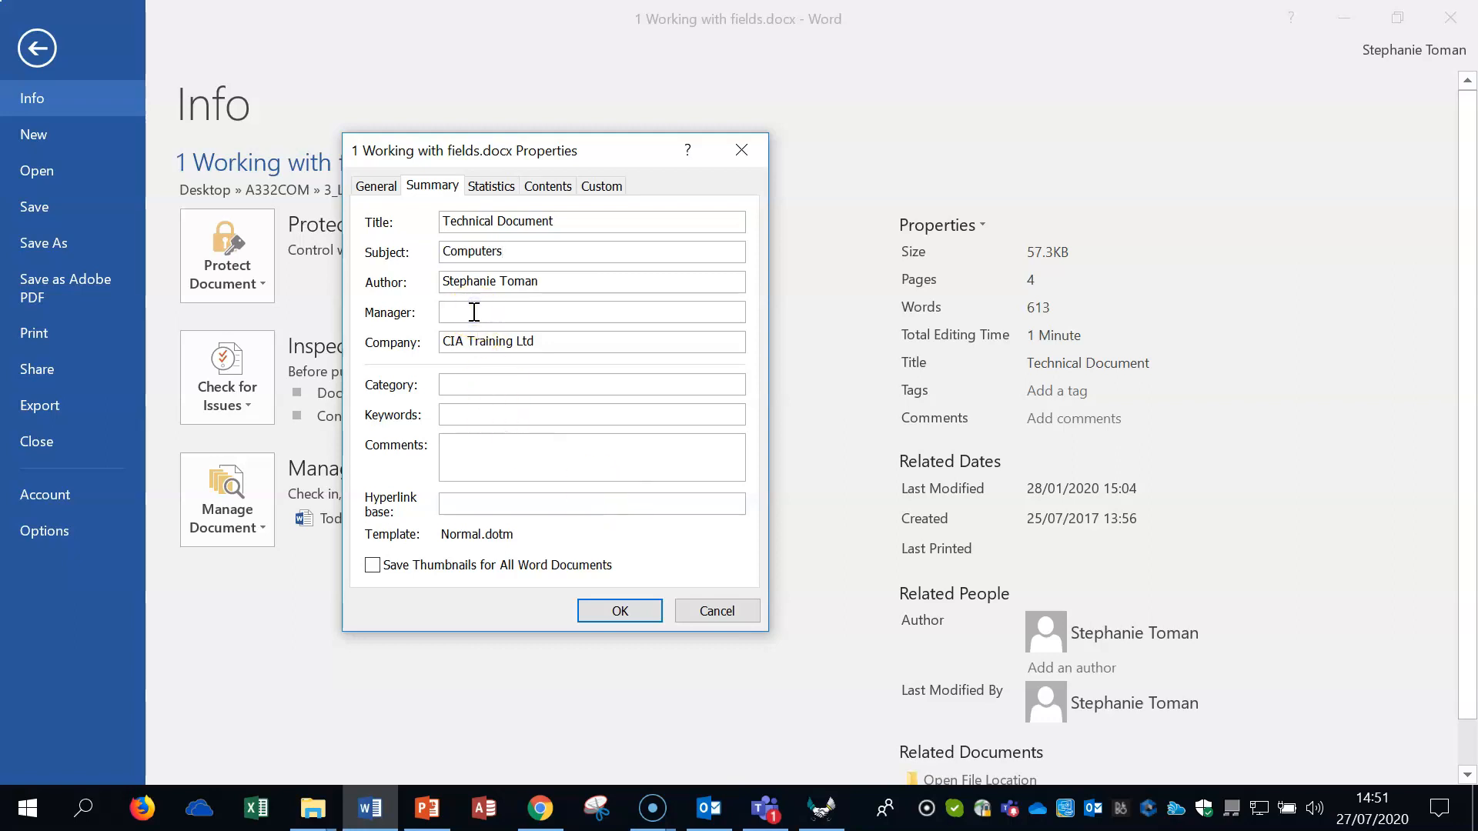
{"action": "left_click", "coordinate": [620, 612]}
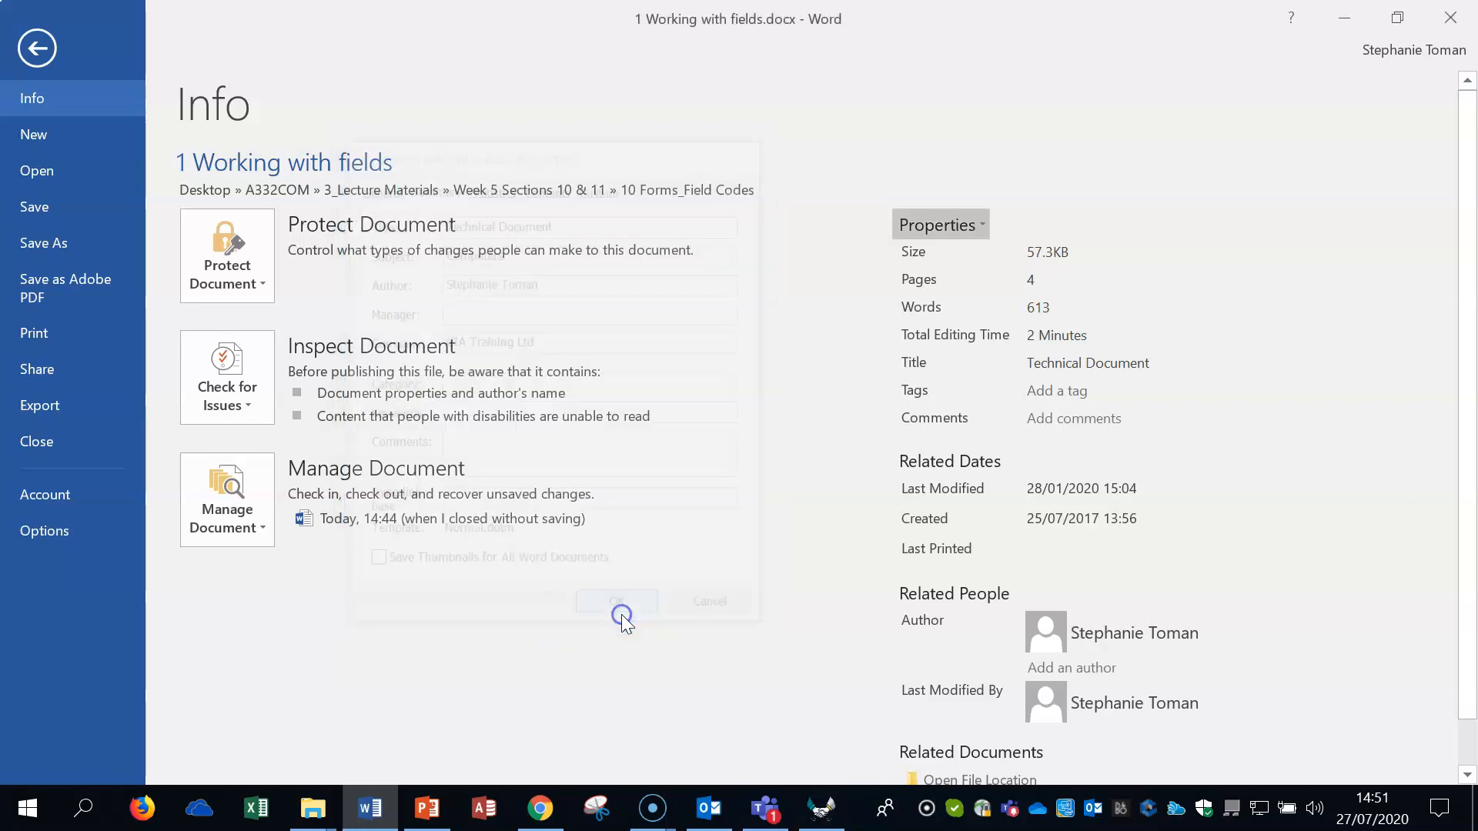
{"action": "left_click", "coordinate": [40, 46]}
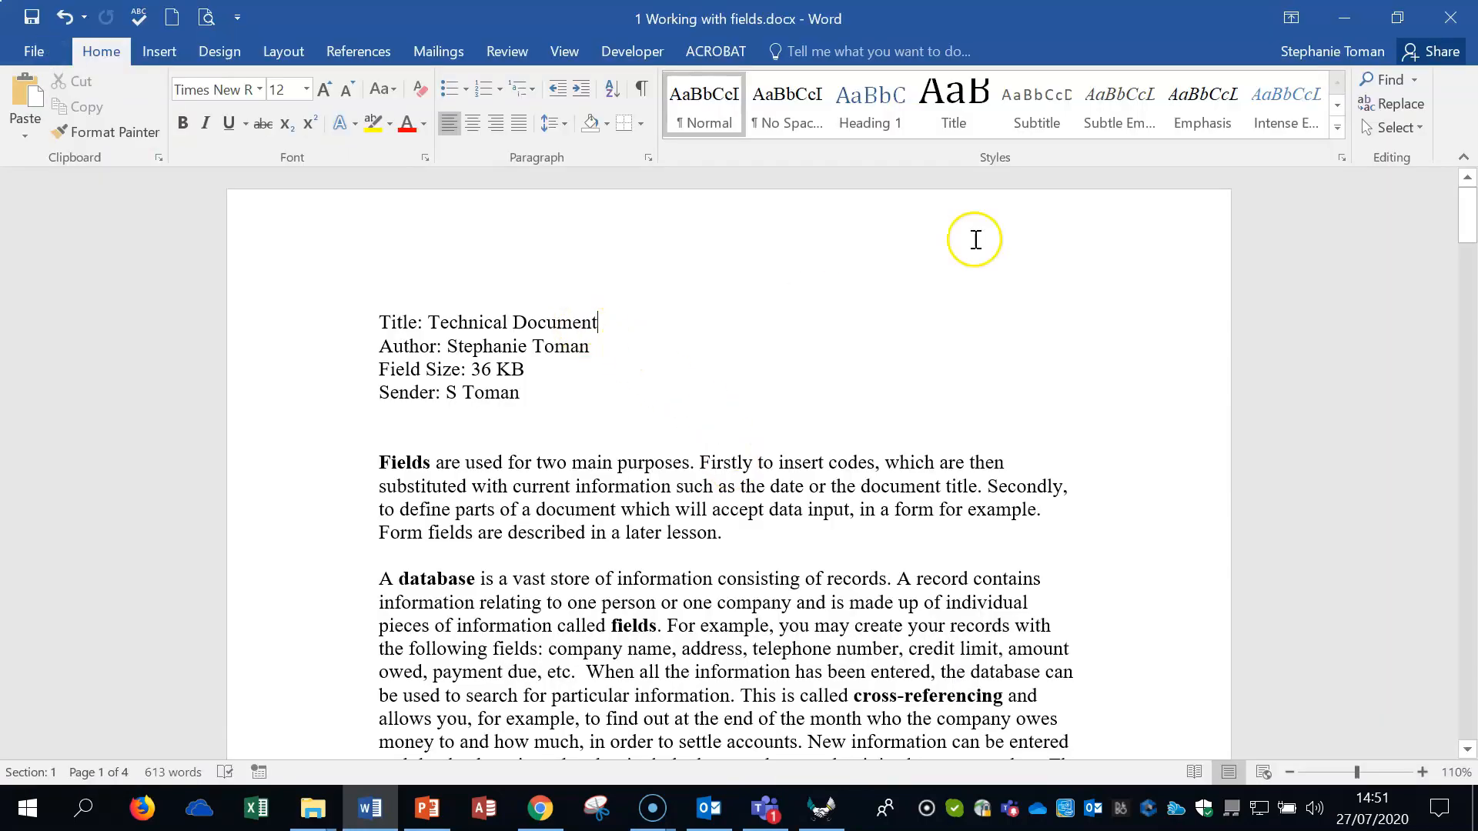
Look through the field names offered for insertion, without inserting any field
{"action": "left_click", "coordinate": [160, 52]}
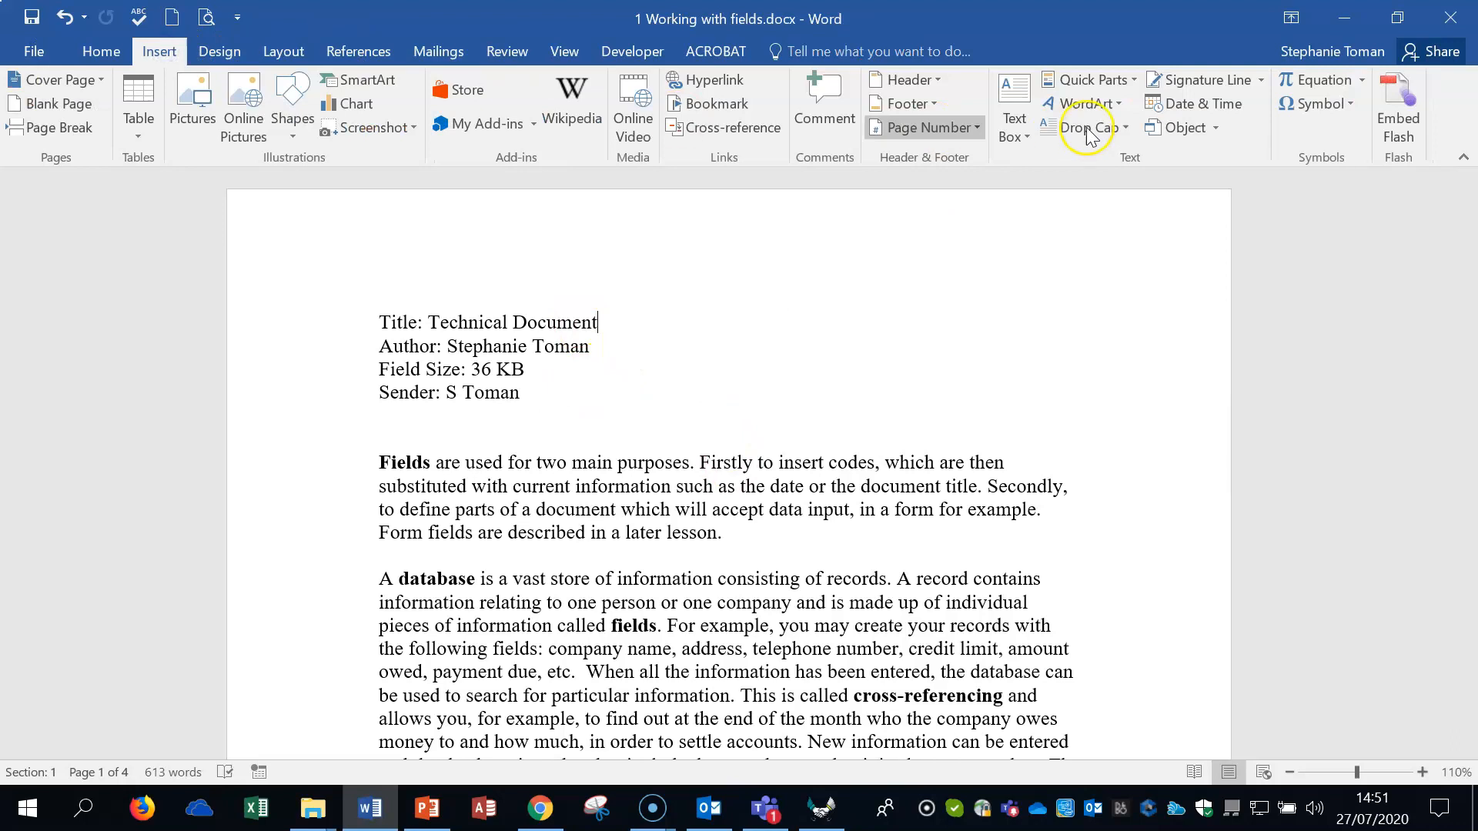
{"action": "left_click", "coordinate": [1130, 79]}
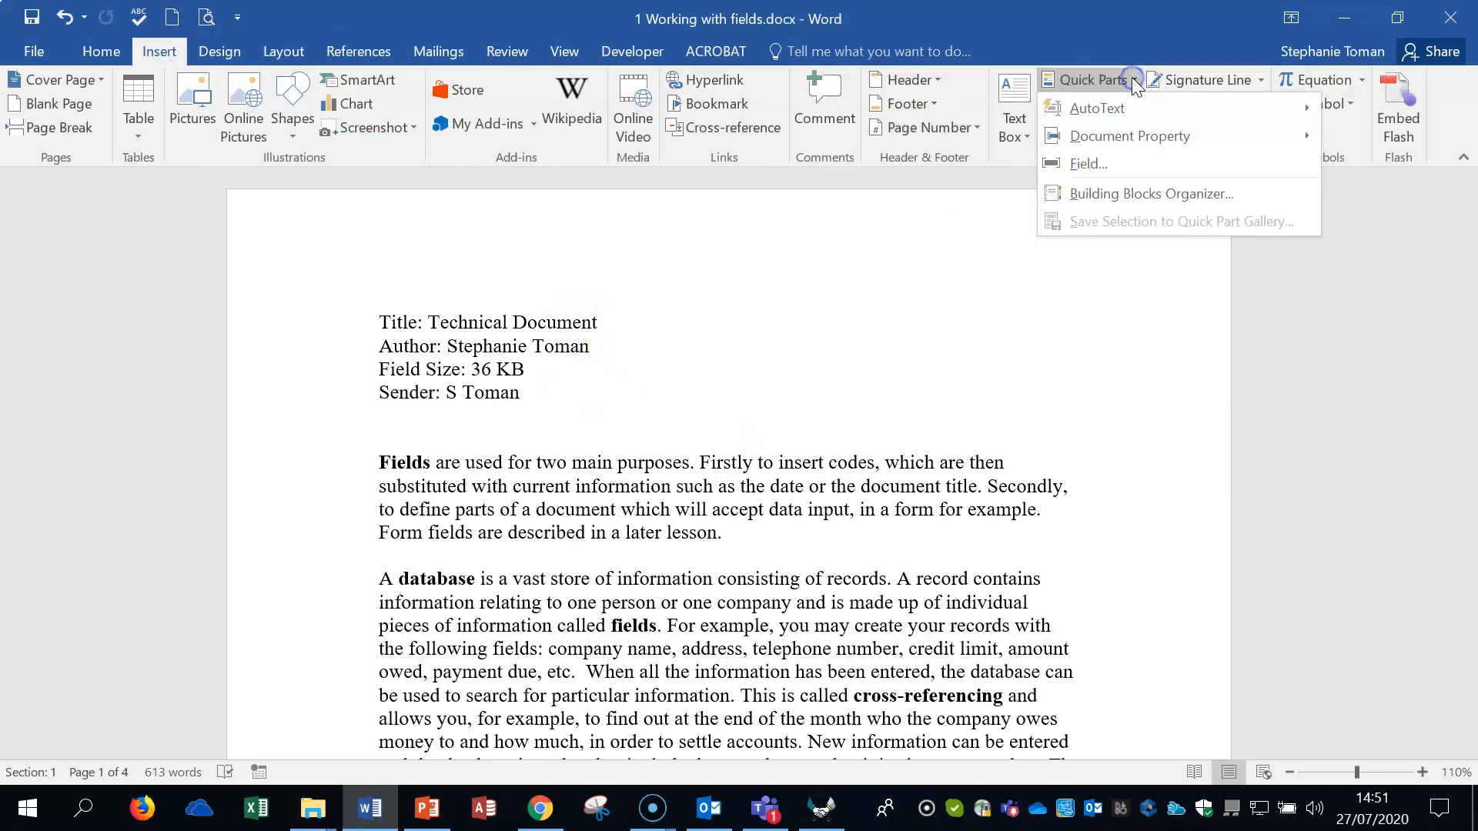
{"action": "left_click", "coordinate": [1127, 162]}
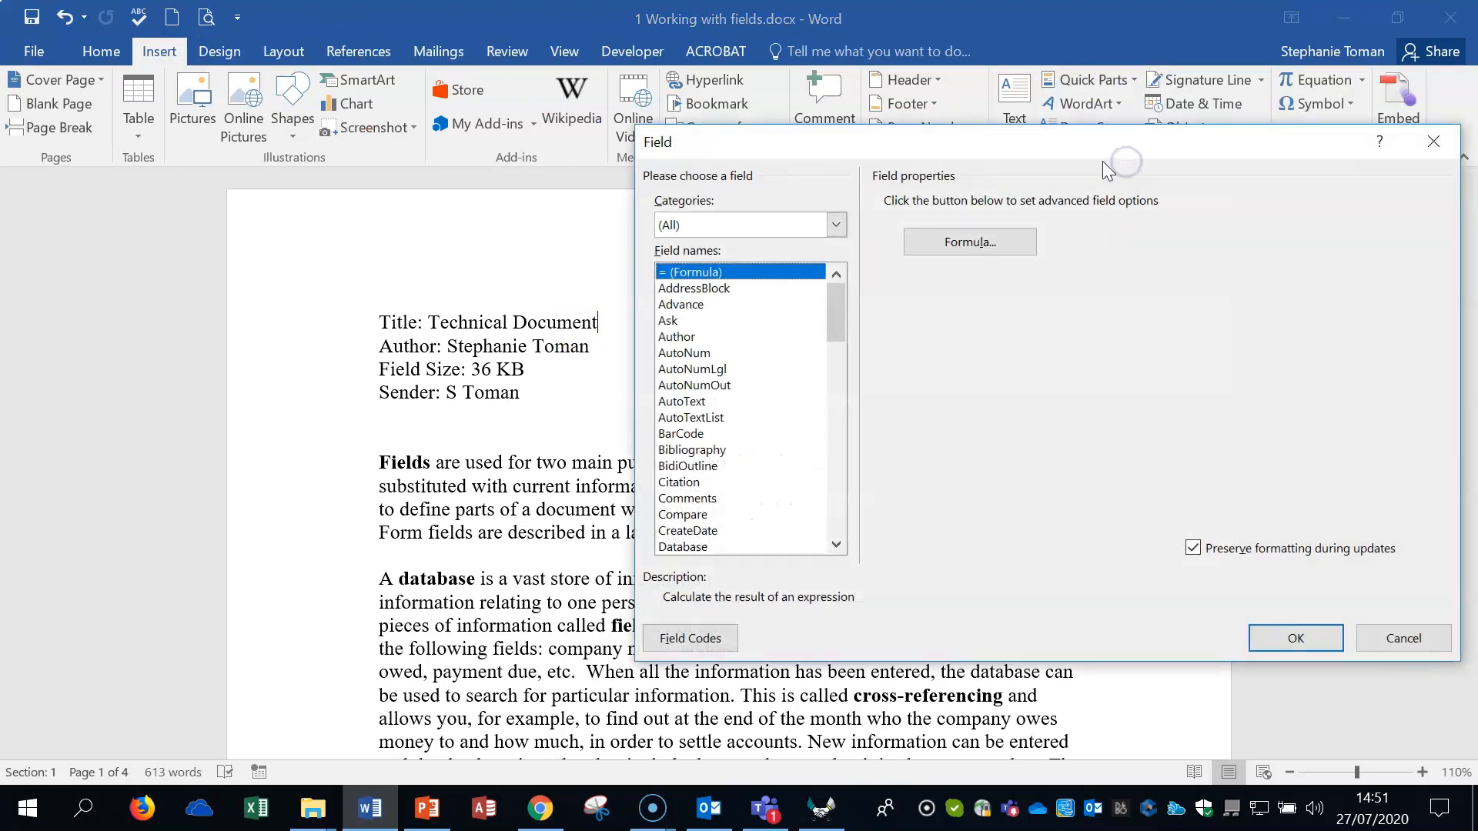
{"action": "left_click_drag", "start_coordinate": [1050, 149], "coordinate": [1171, 139]}
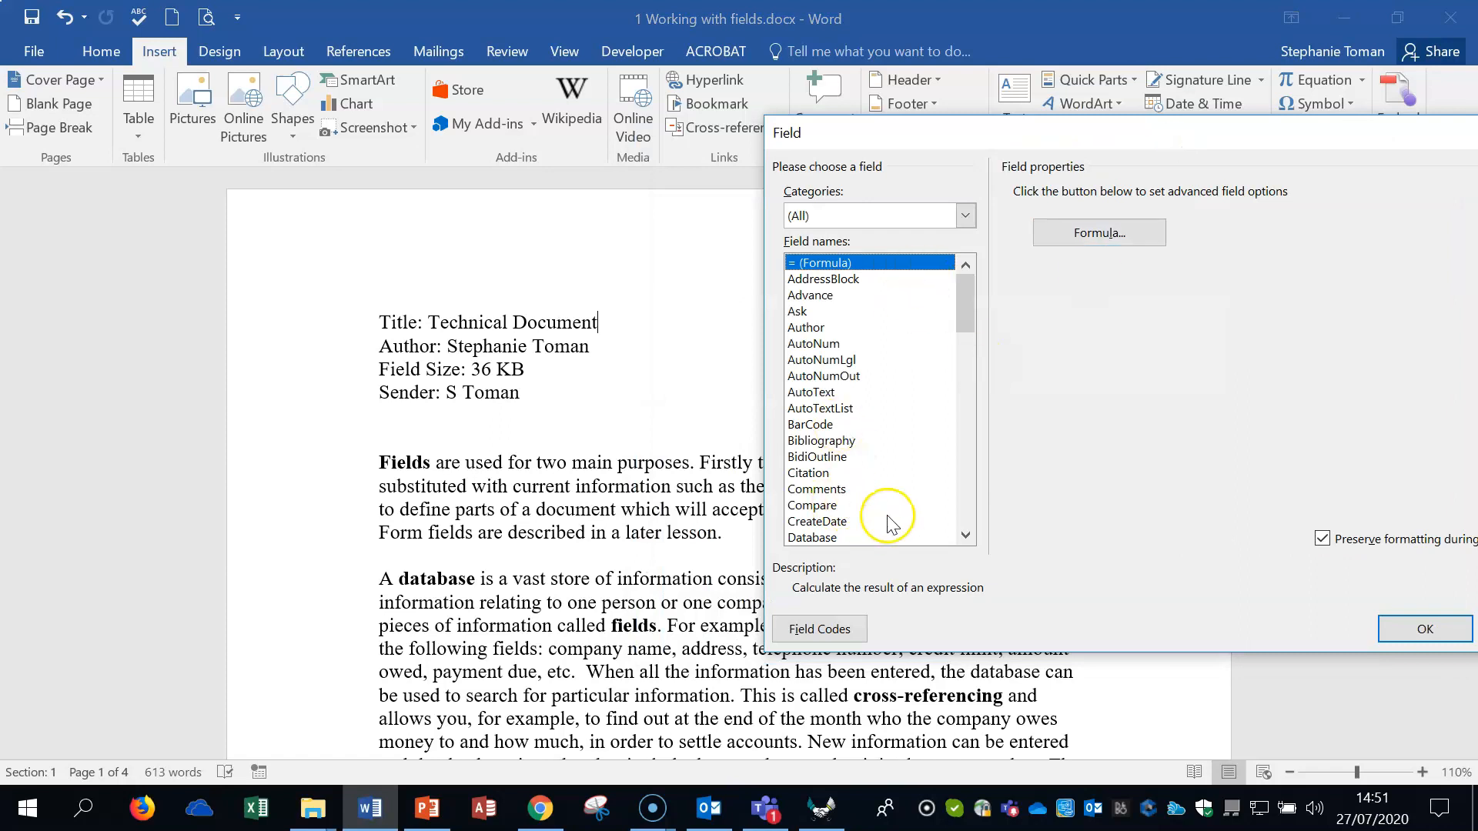
{"action": "left_click_drag", "start_coordinate": [1220, 131], "coordinate": [1066, 113]}
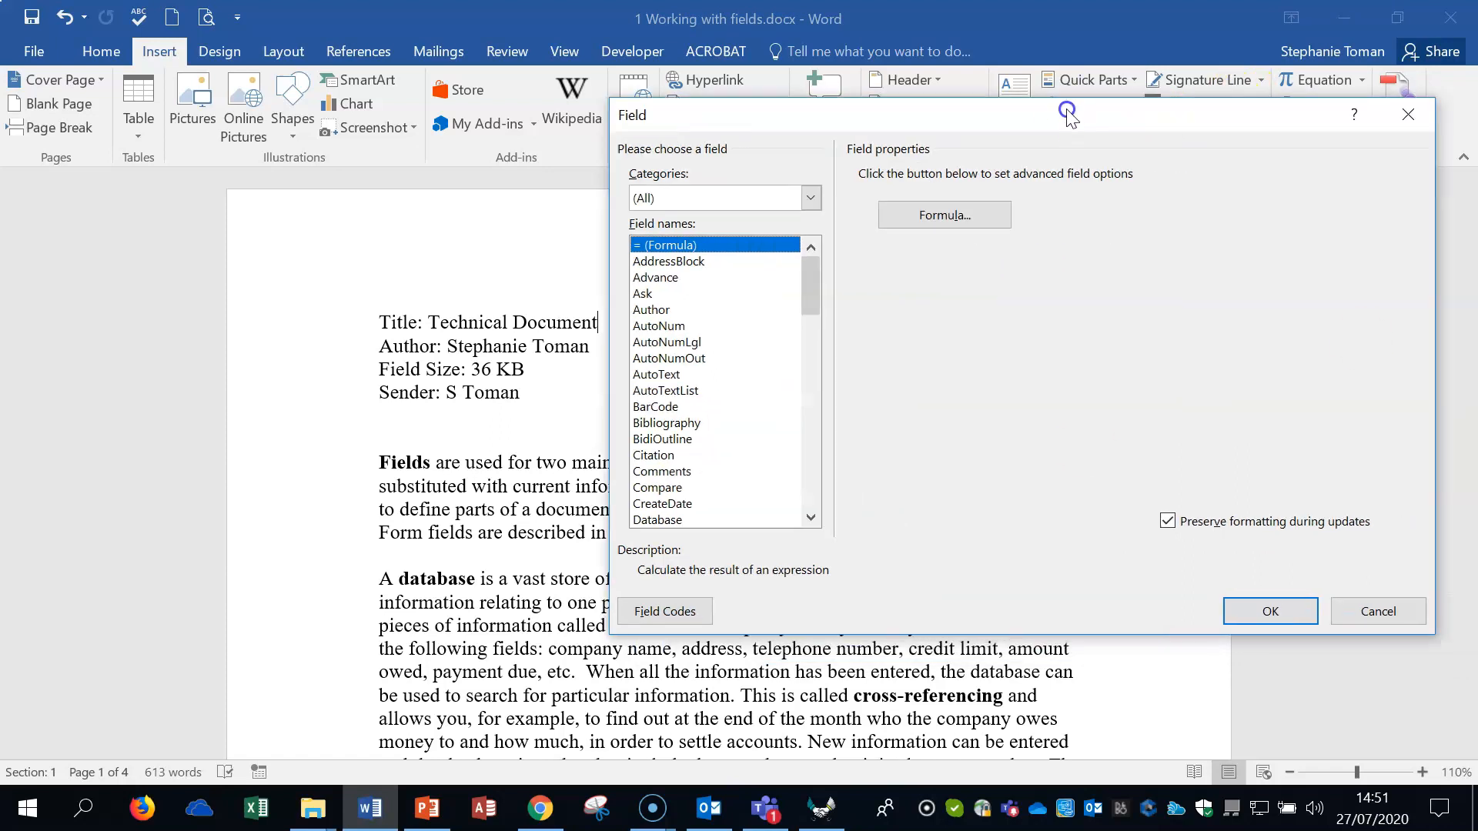
{"action": "left_click", "coordinate": [1354, 612]}
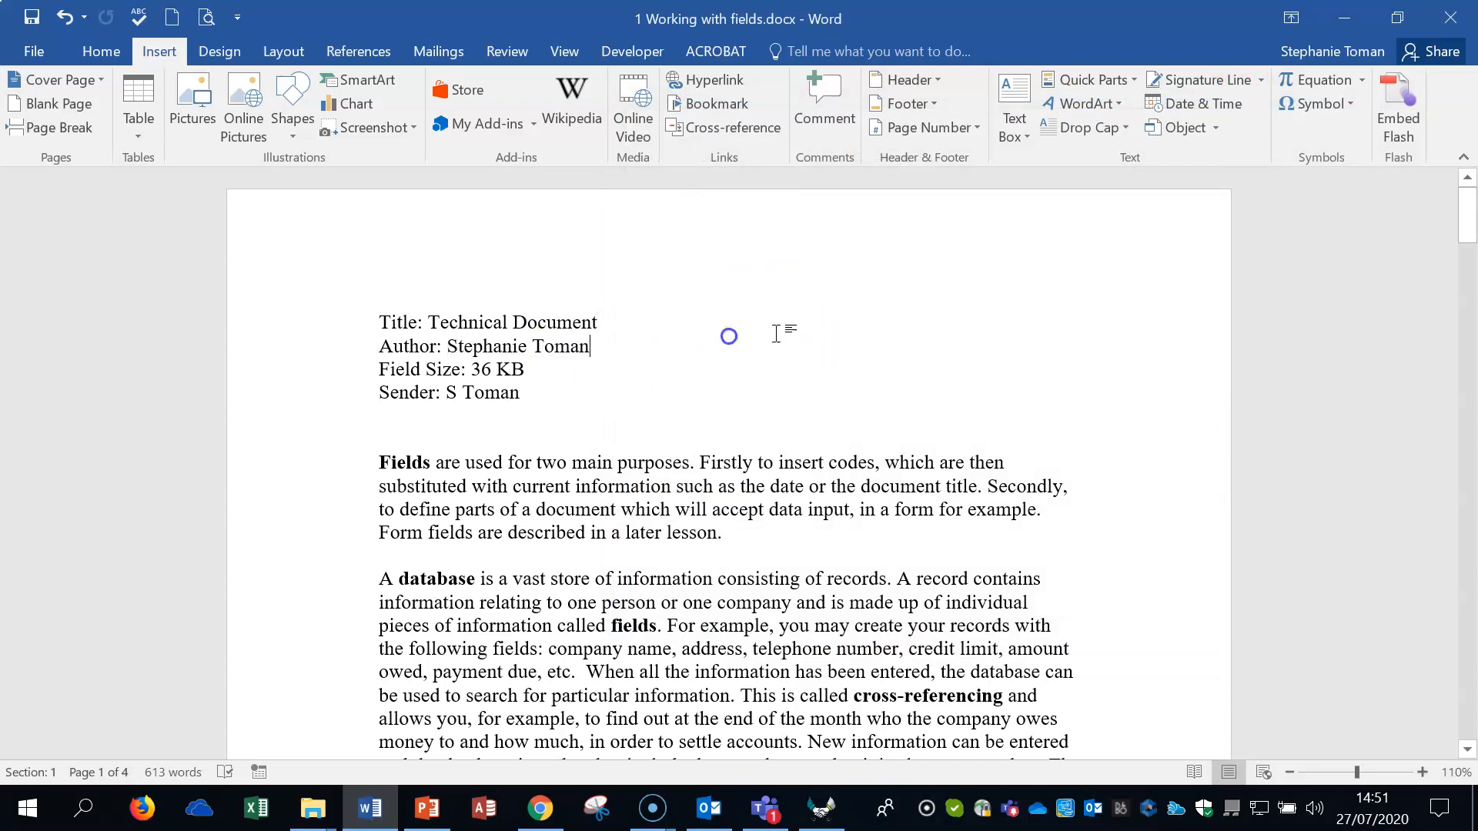
Close the current document without saving and open 2 Enter Fields.docx from the 10 Forms_Field Codes folder
{"action": "left_click", "coordinate": [1448, 17]}
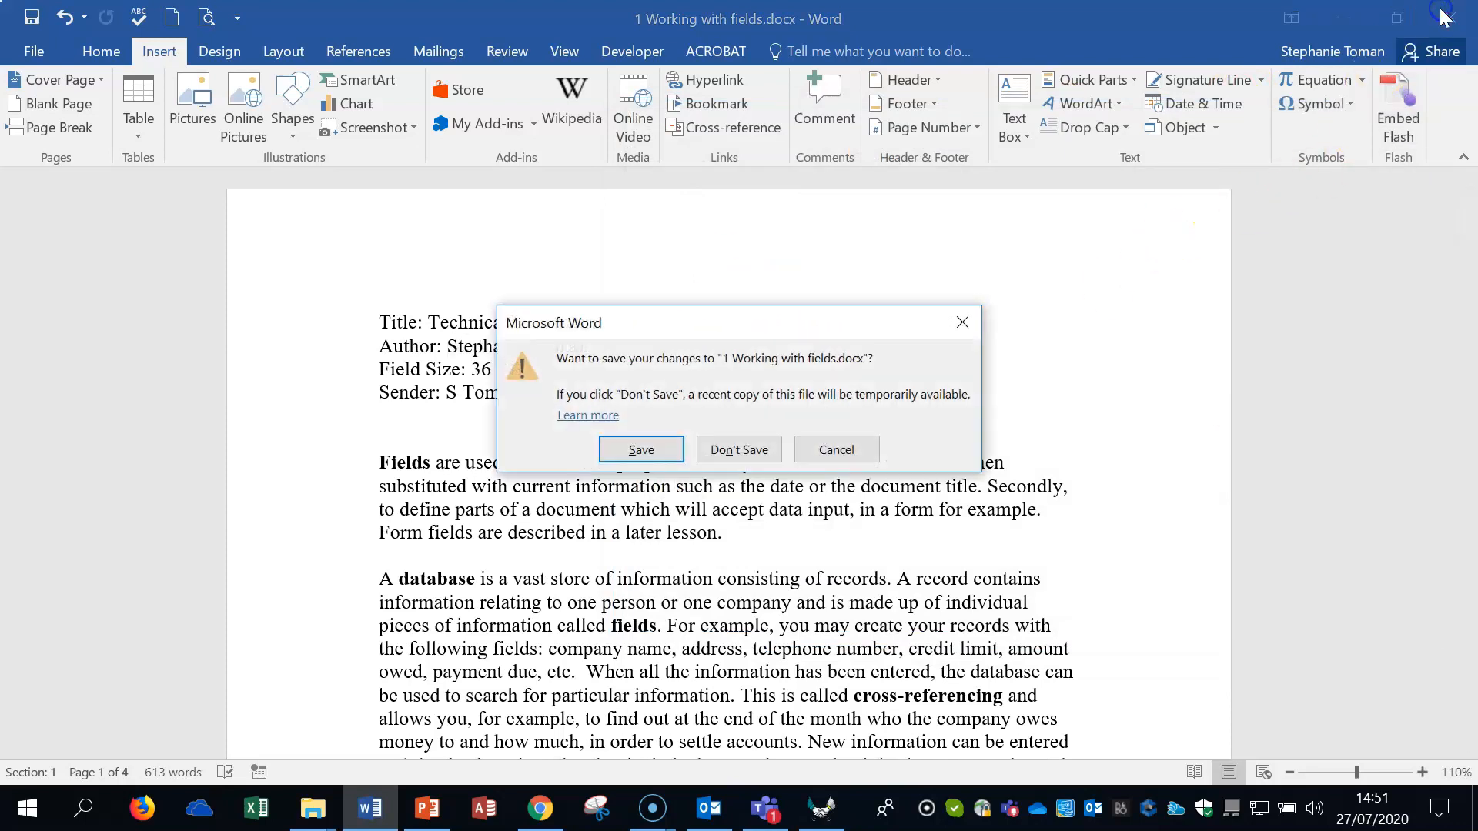
{"action": "left_click", "coordinate": [739, 451]}
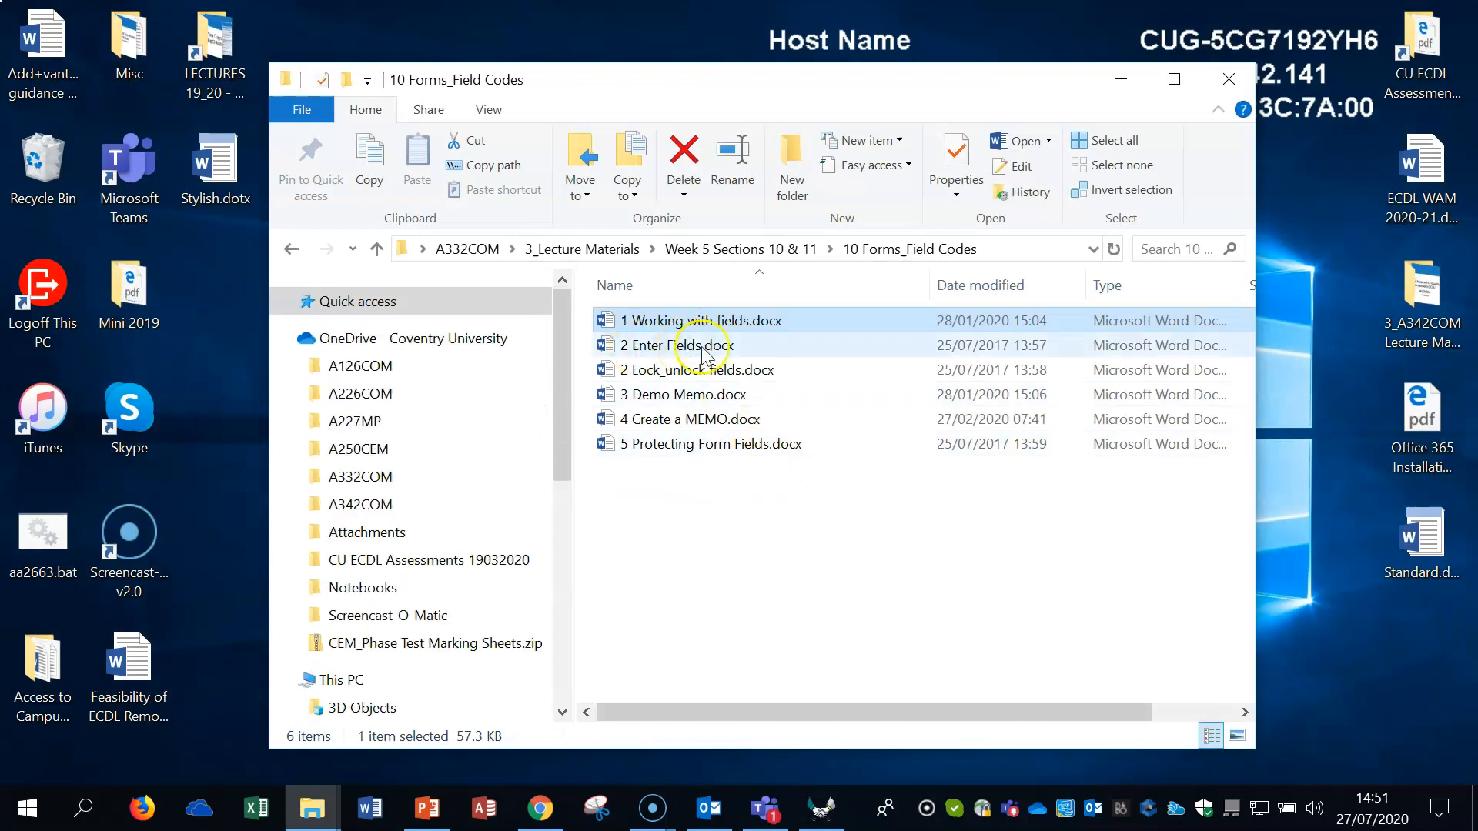
{"action": "double_click", "coordinate": [701, 348]}
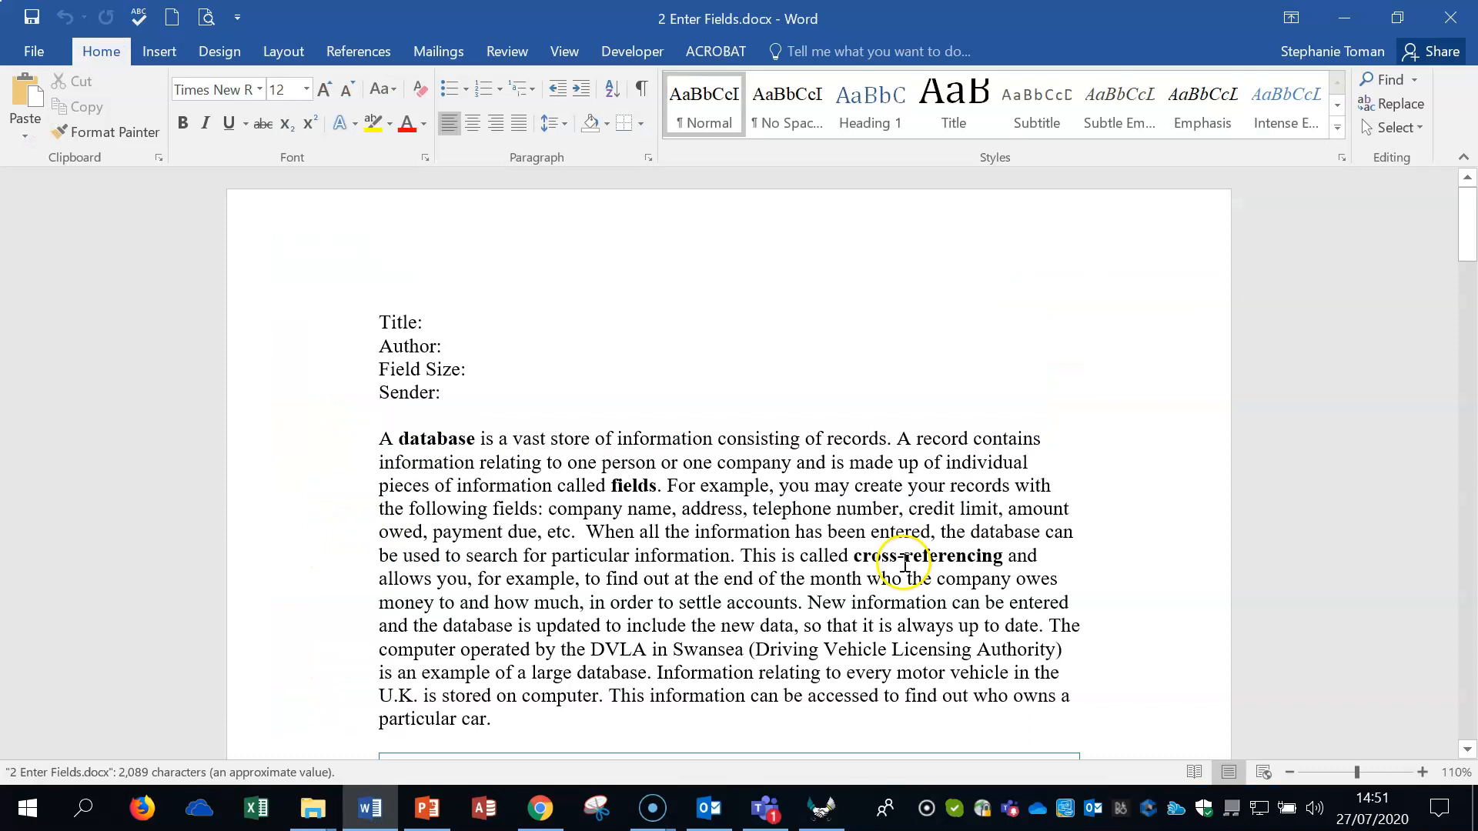
Set the document's Title property to Computers in the advanced properties and return to the document
{"action": "left_click", "coordinate": [425, 323]}
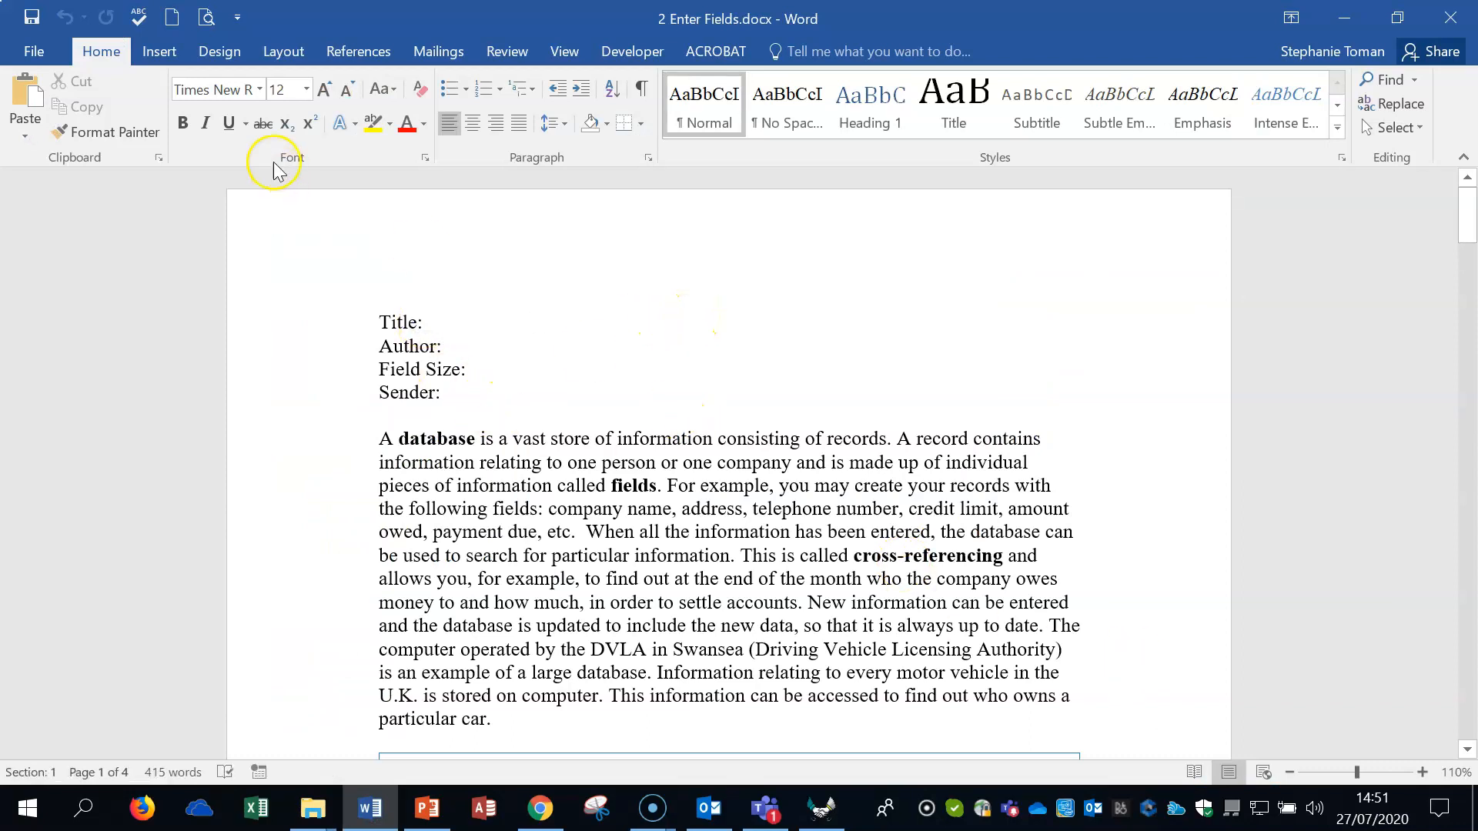
{"action": "left_click", "coordinate": [34, 51]}
{"action": "left_click", "coordinate": [979, 225]}
{"action": "left_click", "coordinate": [989, 255]}
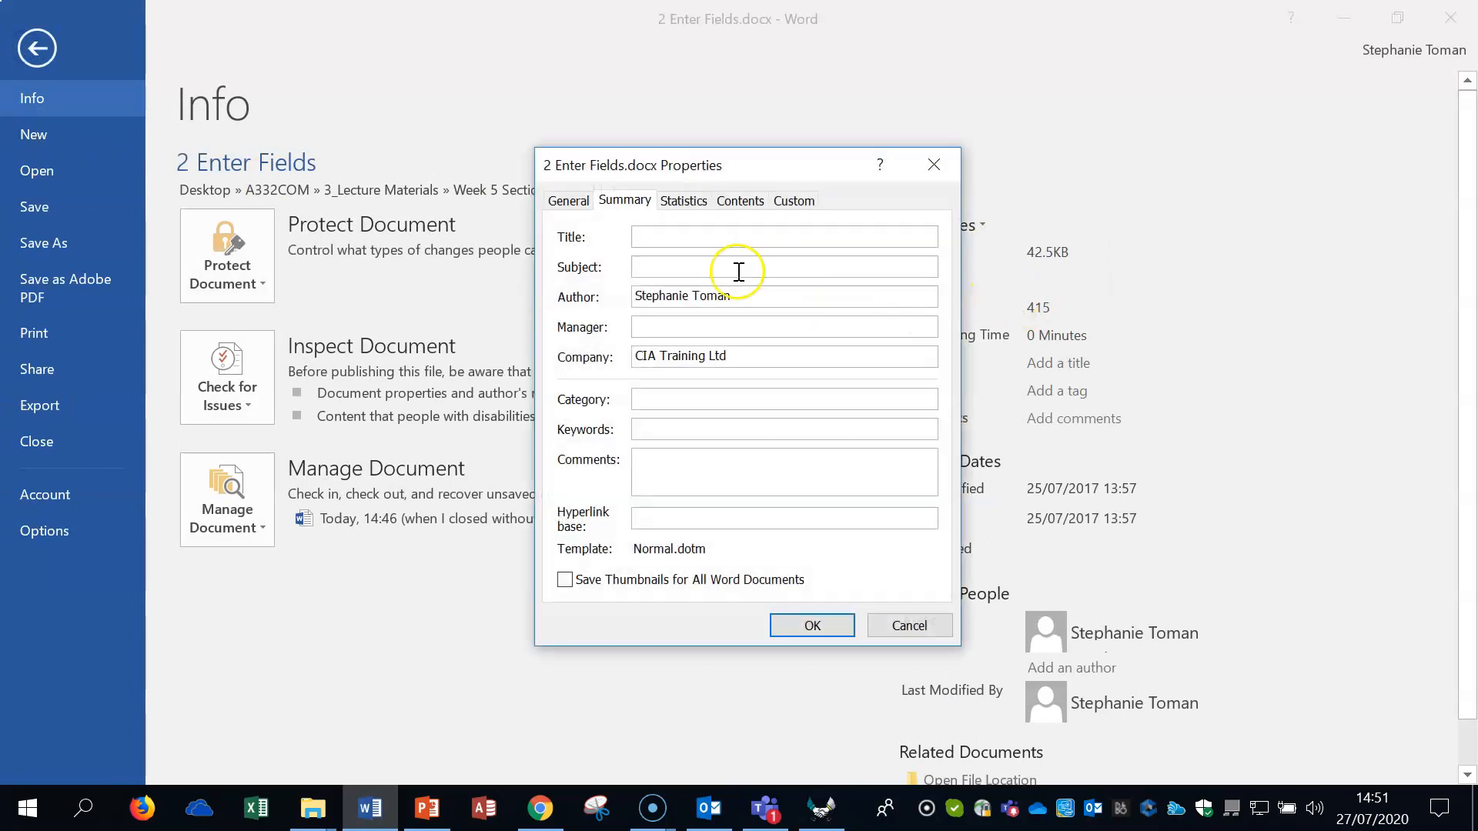
{"action": "left_click", "coordinate": [647, 239]}
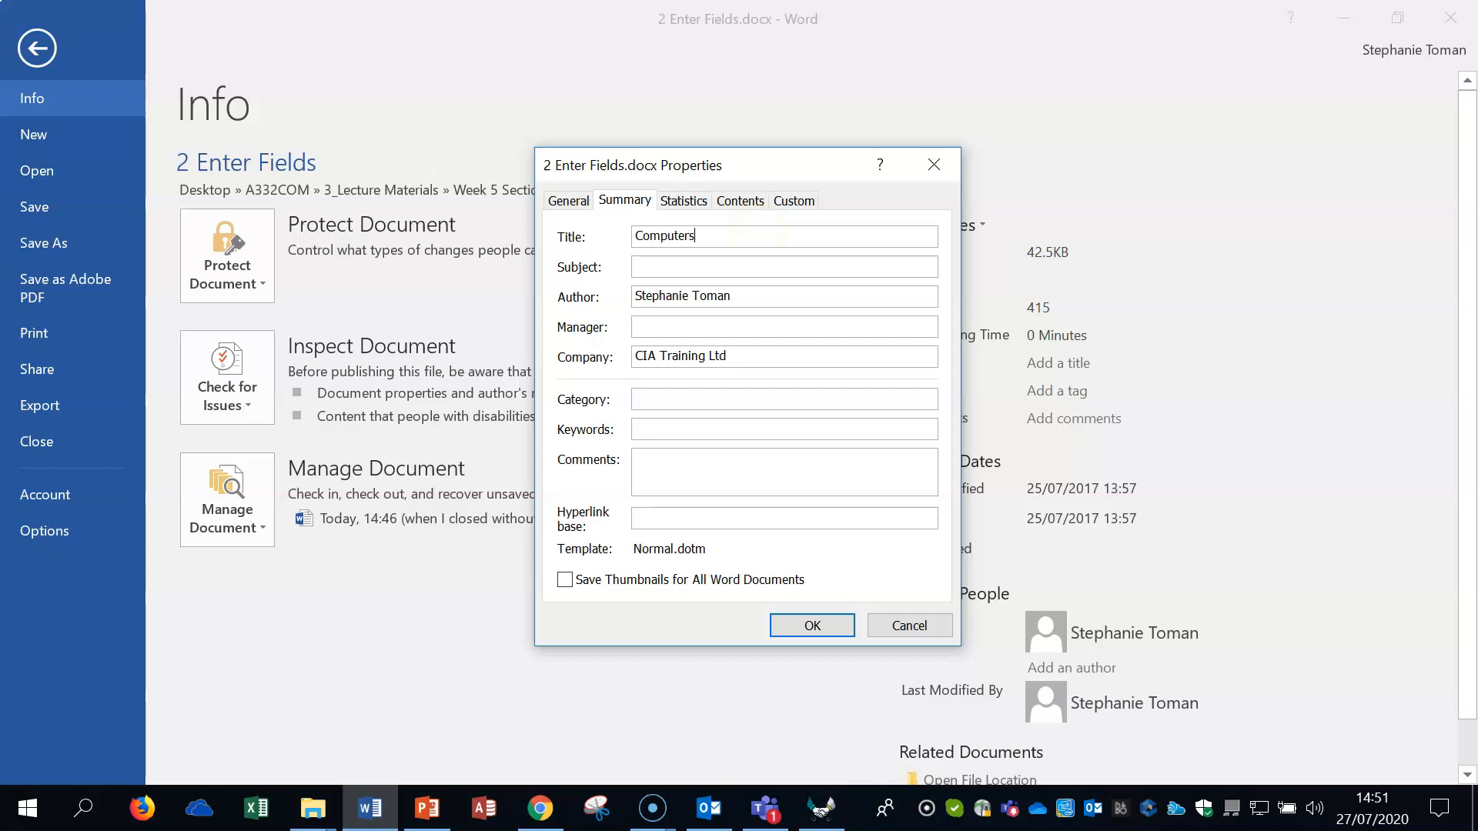
{"action": "left_click", "coordinate": [645, 270]}
{"action": "left_click", "coordinate": [812, 625]}
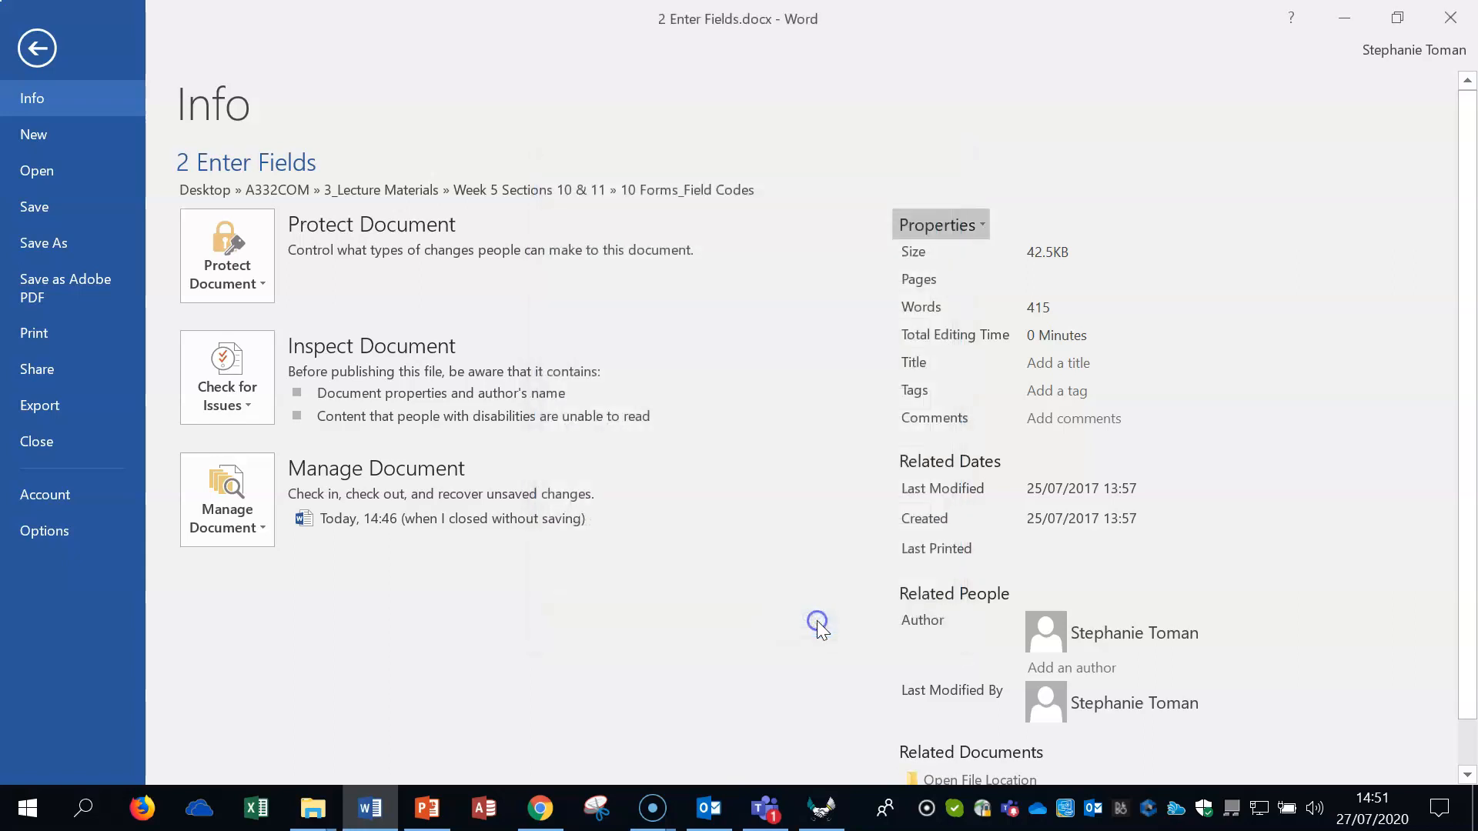
{"action": "left_click", "coordinate": [37, 48]}
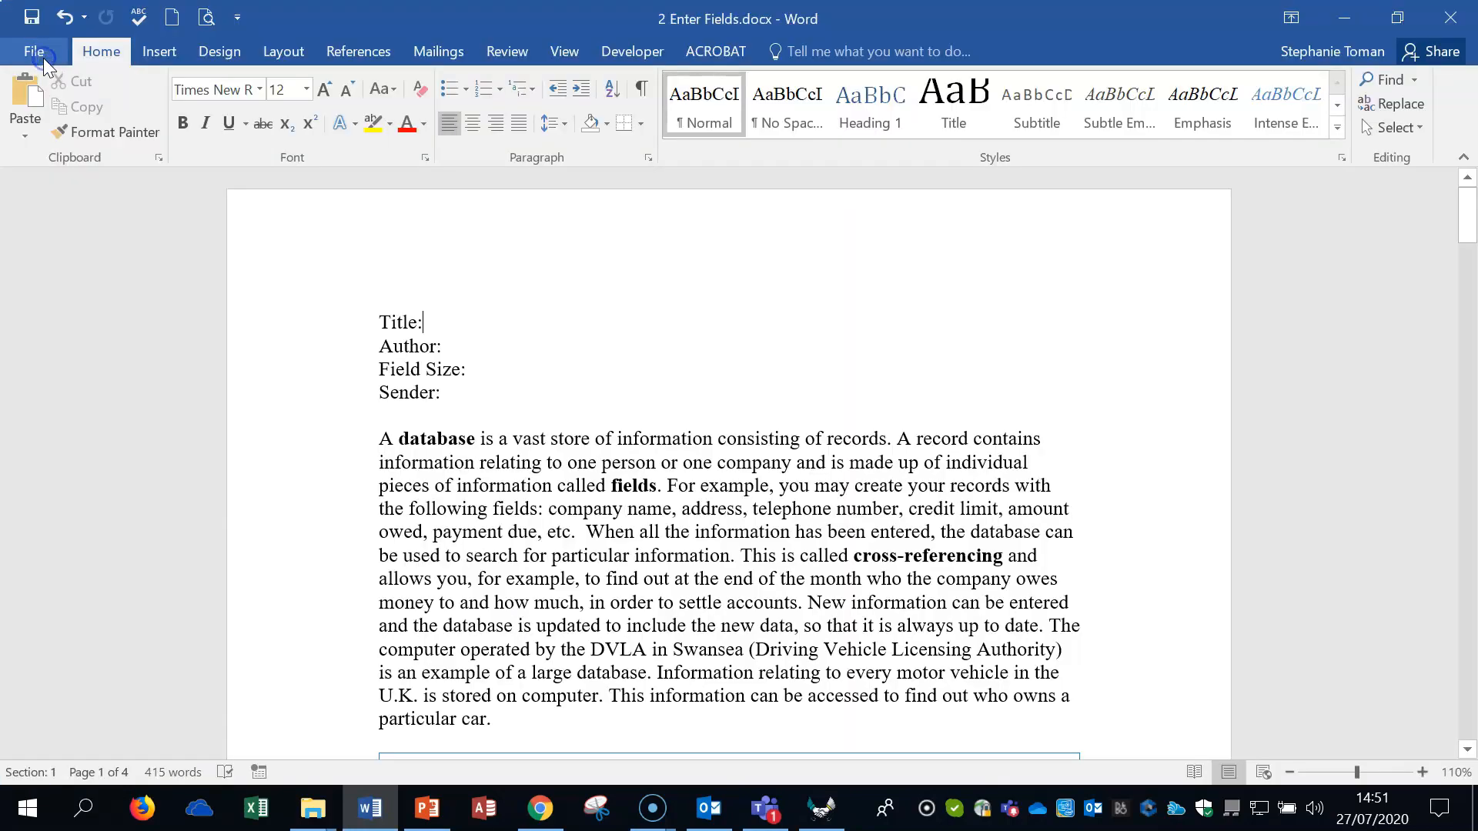
Add a tab after the "Title:" label and choose Title as the field to insert there
{"action": "left_click", "coordinate": [441, 320]}
{"action": "key", "text": "Tab"}
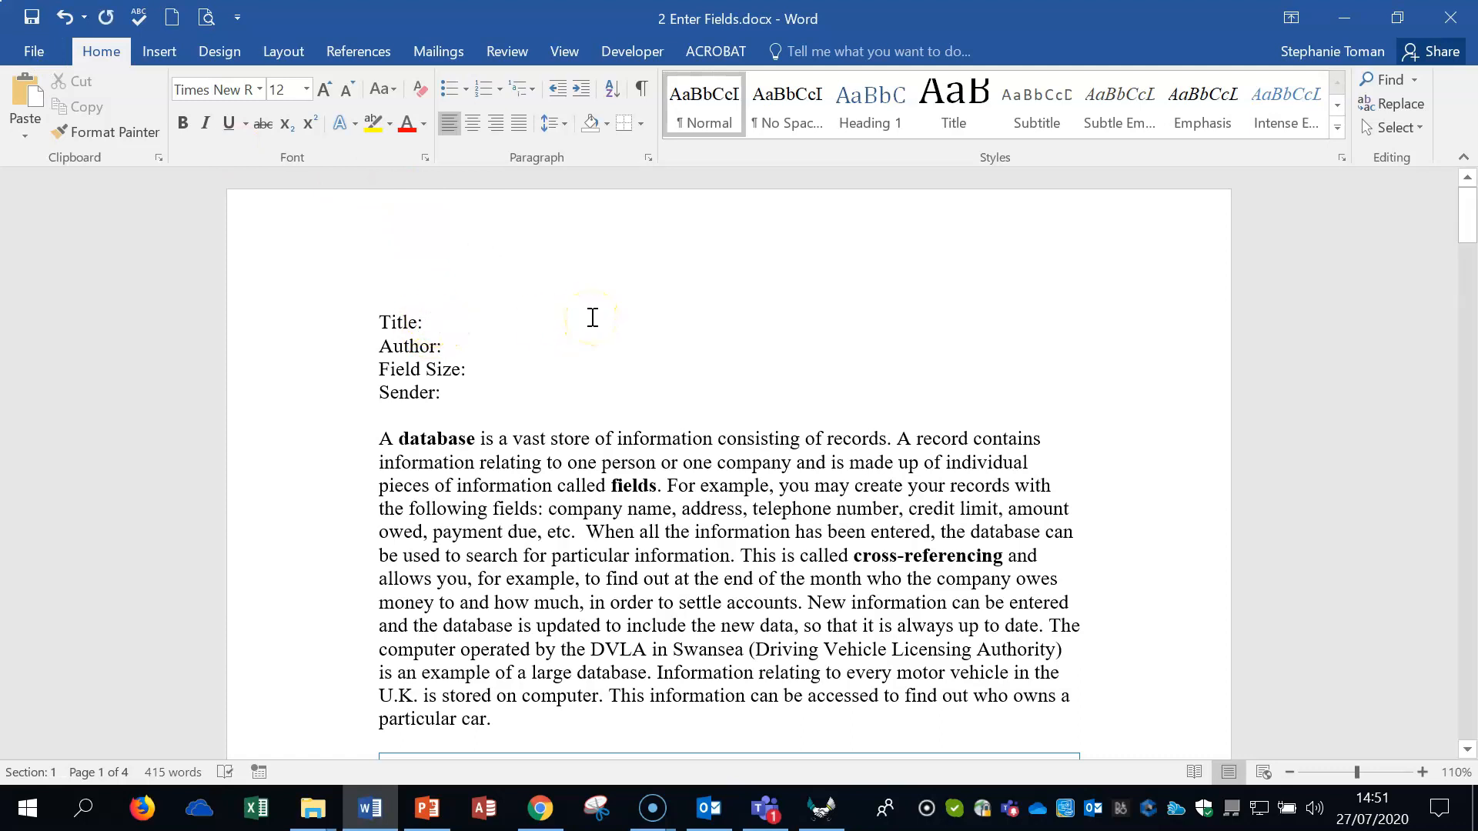
{"action": "left_click", "coordinate": [158, 51]}
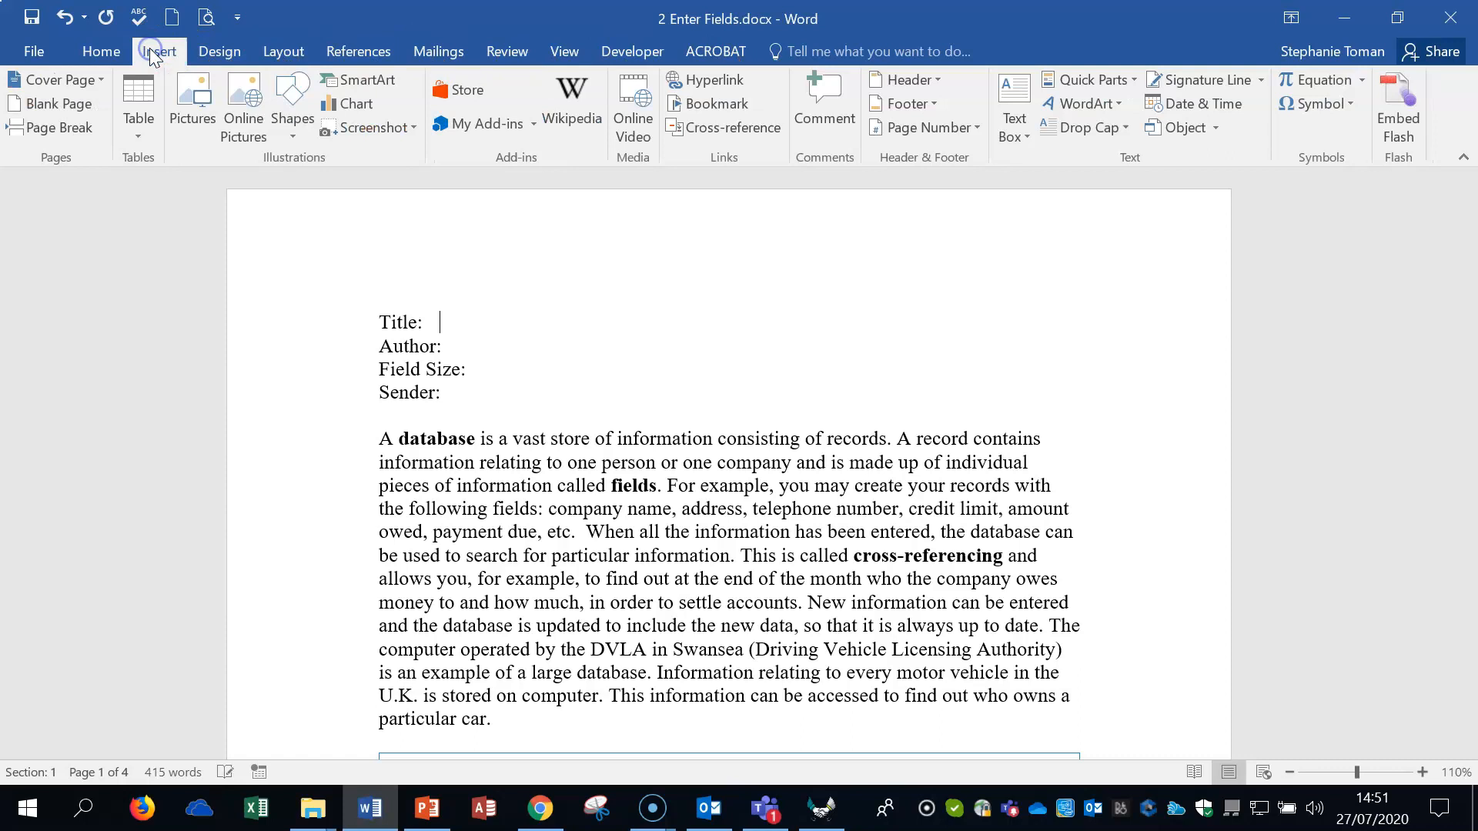
{"action": "left_click", "coordinate": [1135, 78]}
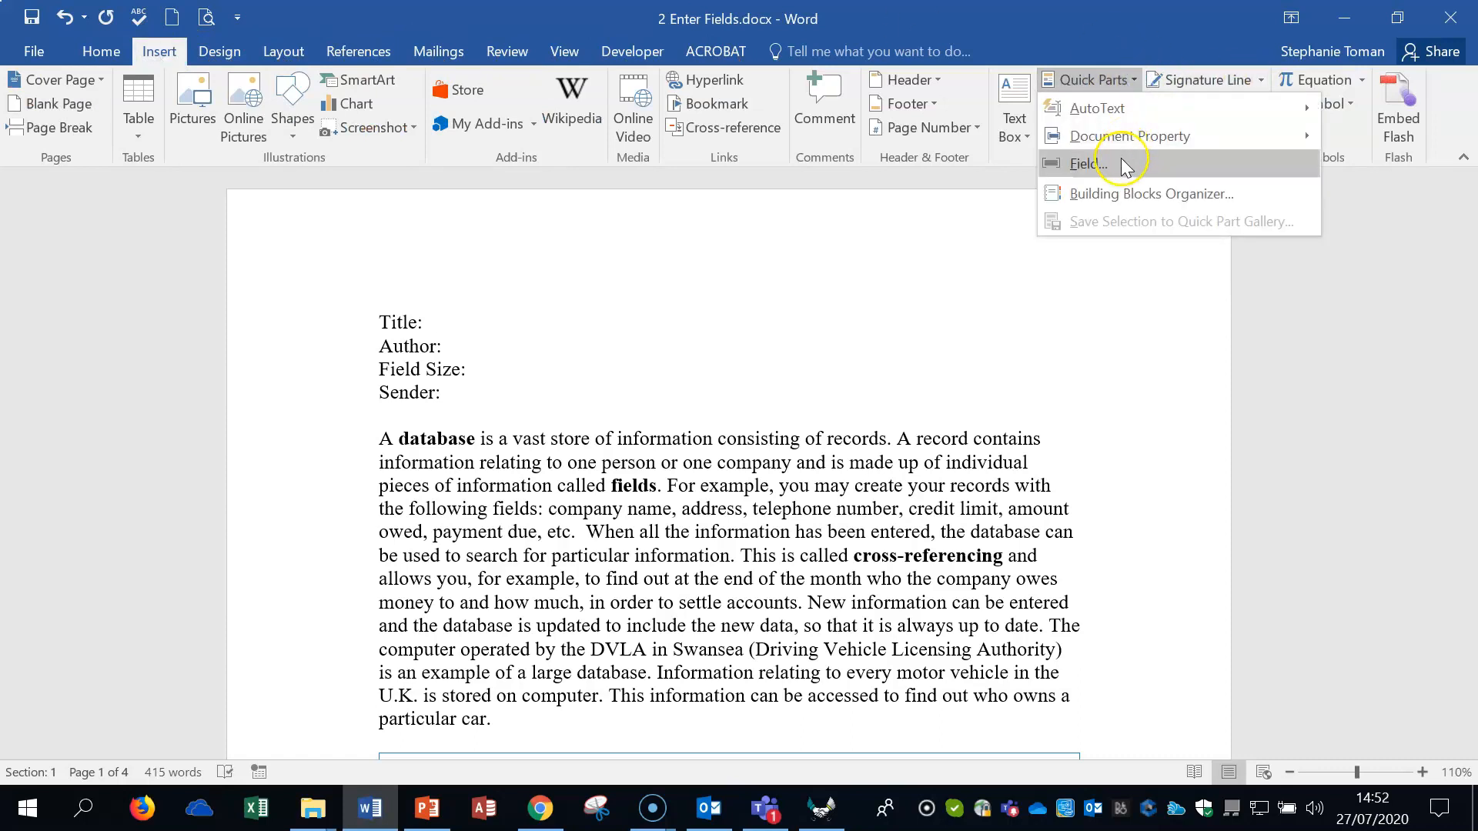
{"action": "left_click", "coordinate": [1128, 160]}
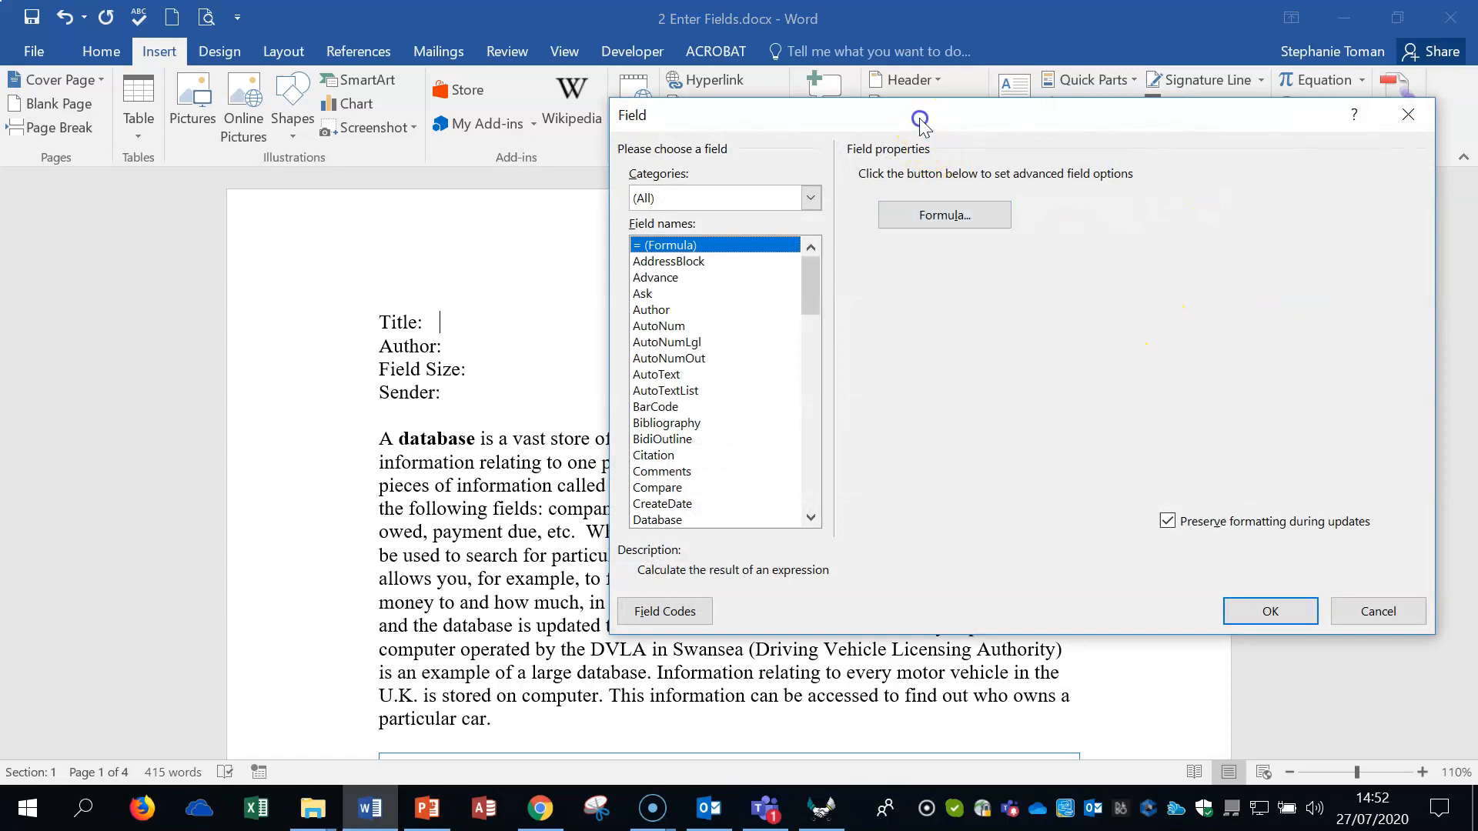
{"action": "left_click_drag", "start_coordinate": [922, 118], "coordinate": [1035, 119]}
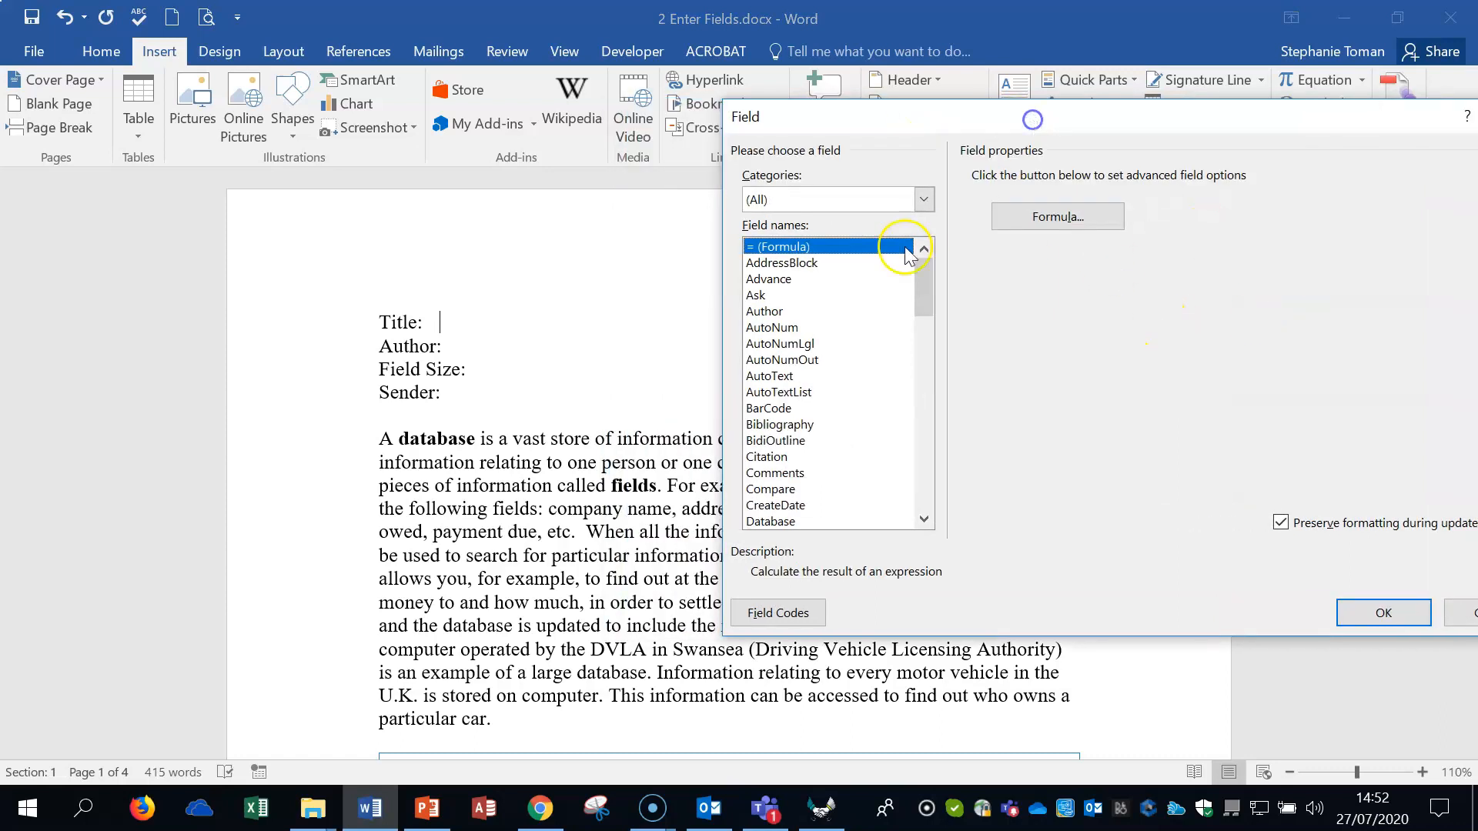
{"action": "left_click", "coordinate": [826, 329]}
{"action": "key", "text": "t"}
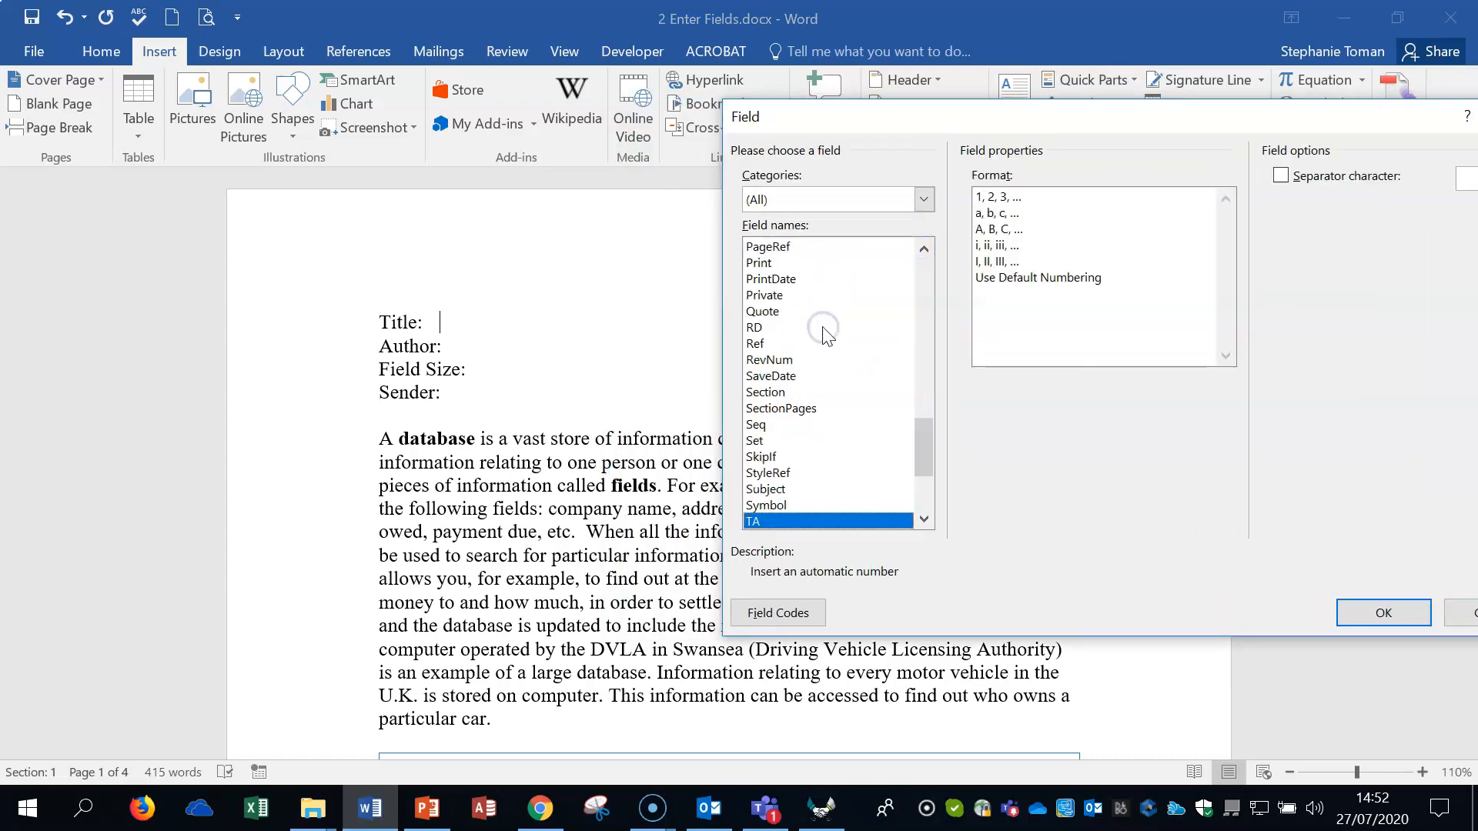
{"action": "left_click_drag", "start_coordinate": [924, 521], "coordinate": [923, 521]}
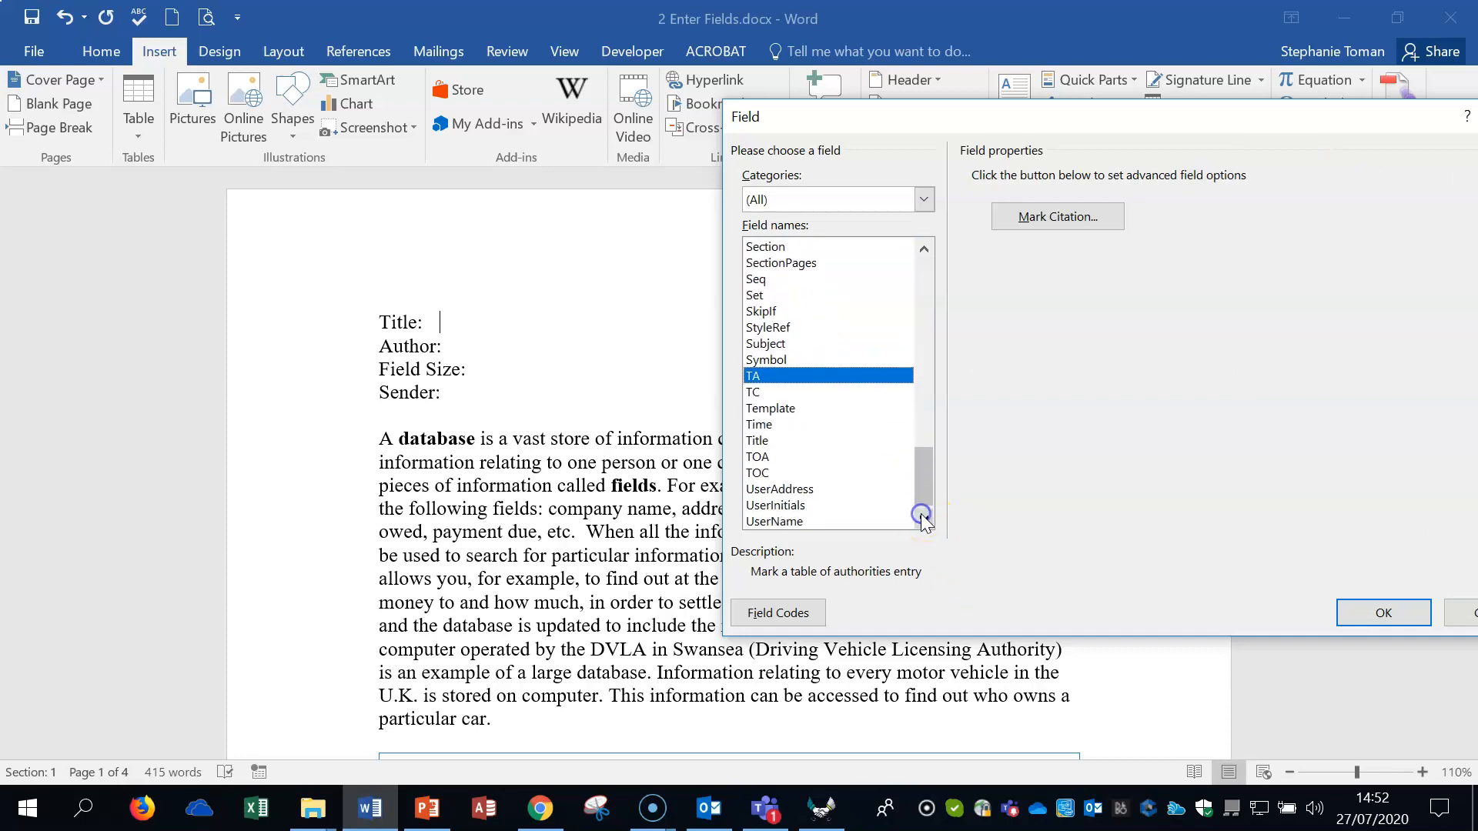
{"action": "left_click", "coordinate": [762, 442]}
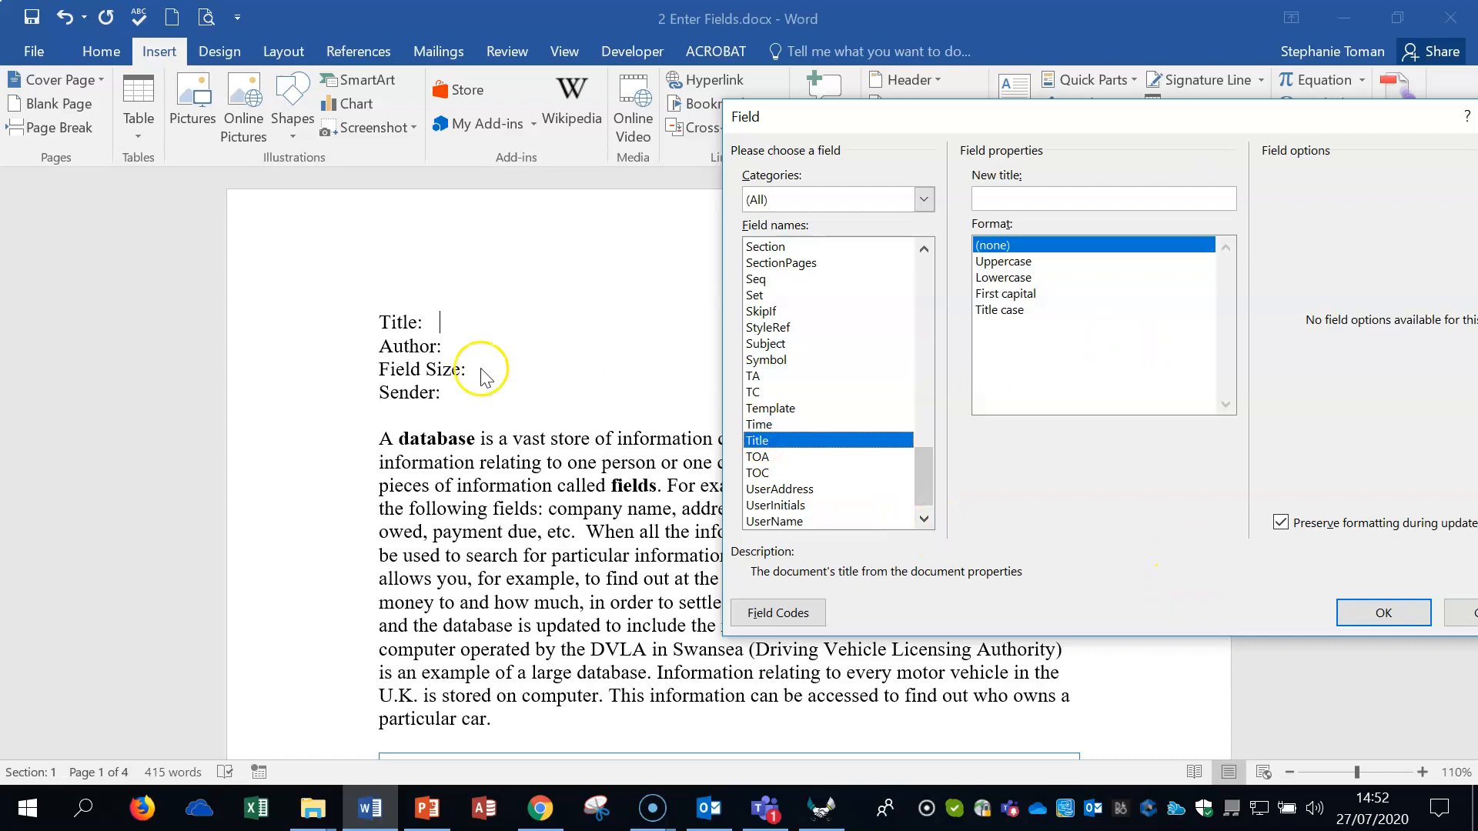
Give the Title field the new title Computers in Title case format and insert it
{"action": "left_click", "coordinate": [1001, 310]}
{"action": "left_click", "coordinate": [987, 194]}
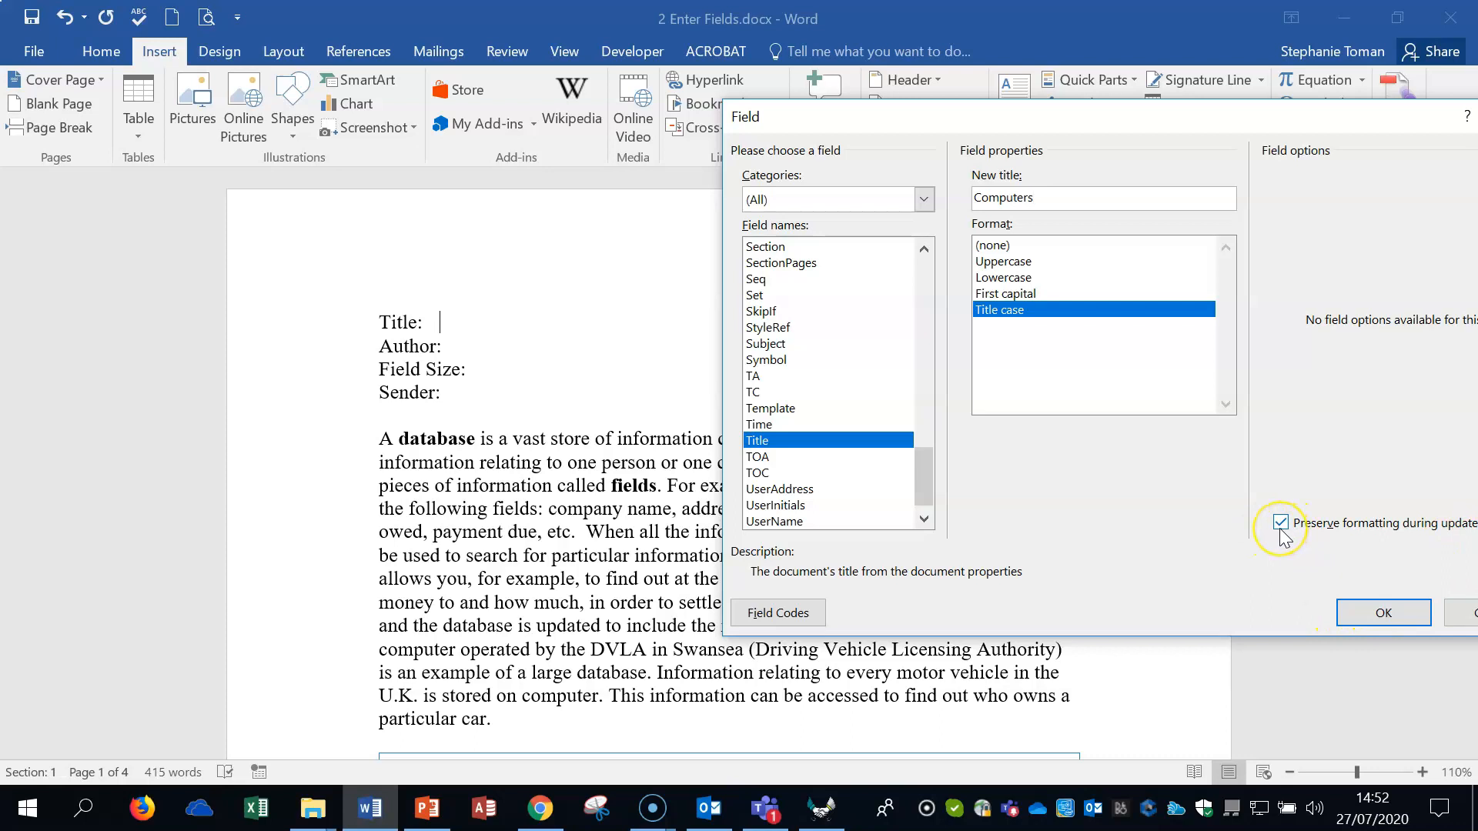
{"action": "left_click", "coordinate": [1398, 612]}
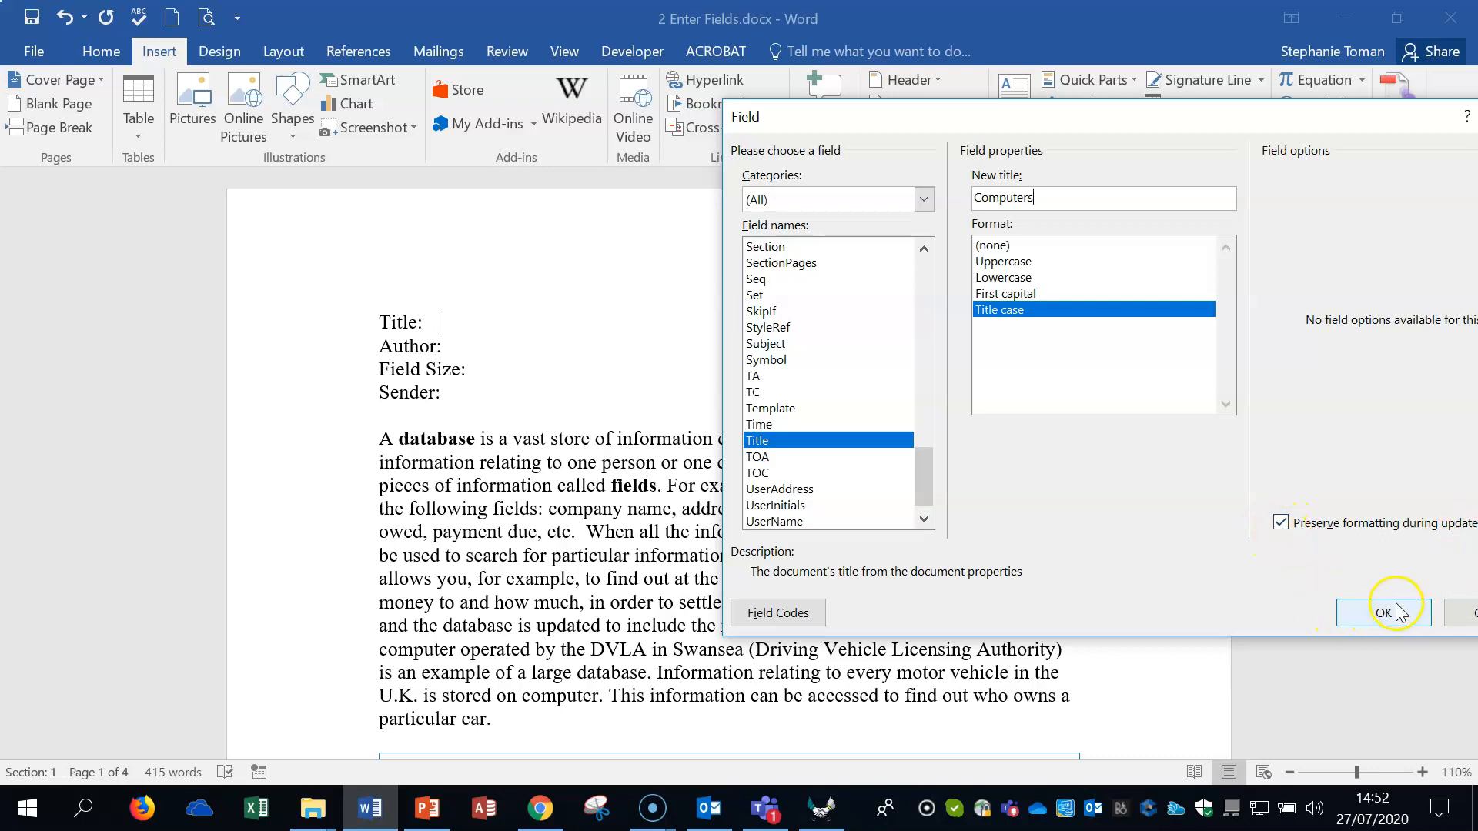
{"action": "left_click", "coordinate": [1280, 522]}
{"action": "left_click", "coordinate": [1386, 614]}
Add an extra tab before the Title field and tab across after the "Author:" label so both entries line up
{"action": "left_click", "coordinate": [464, 347]}
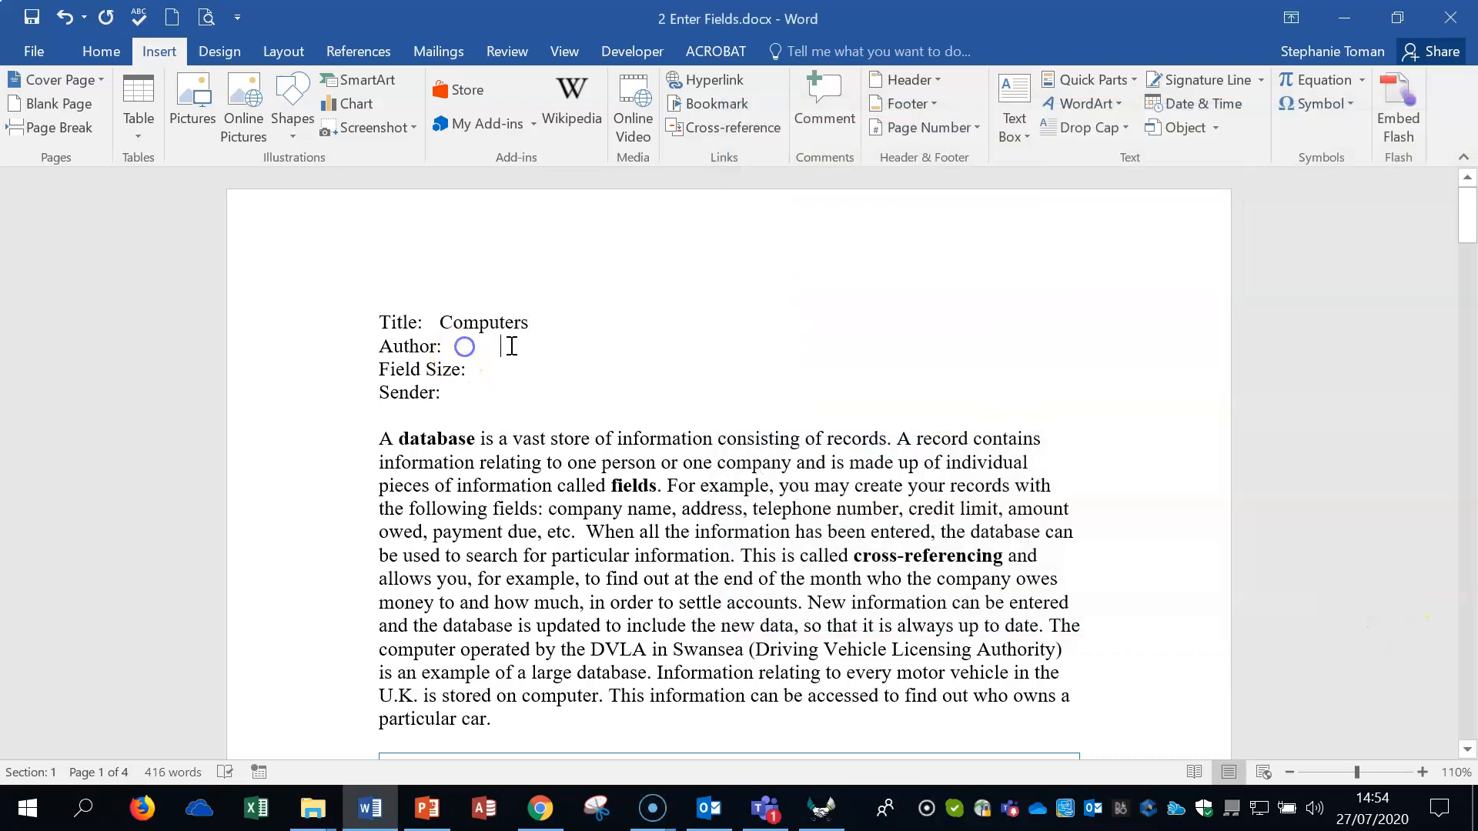
{"action": "left_click", "coordinate": [438, 322]}
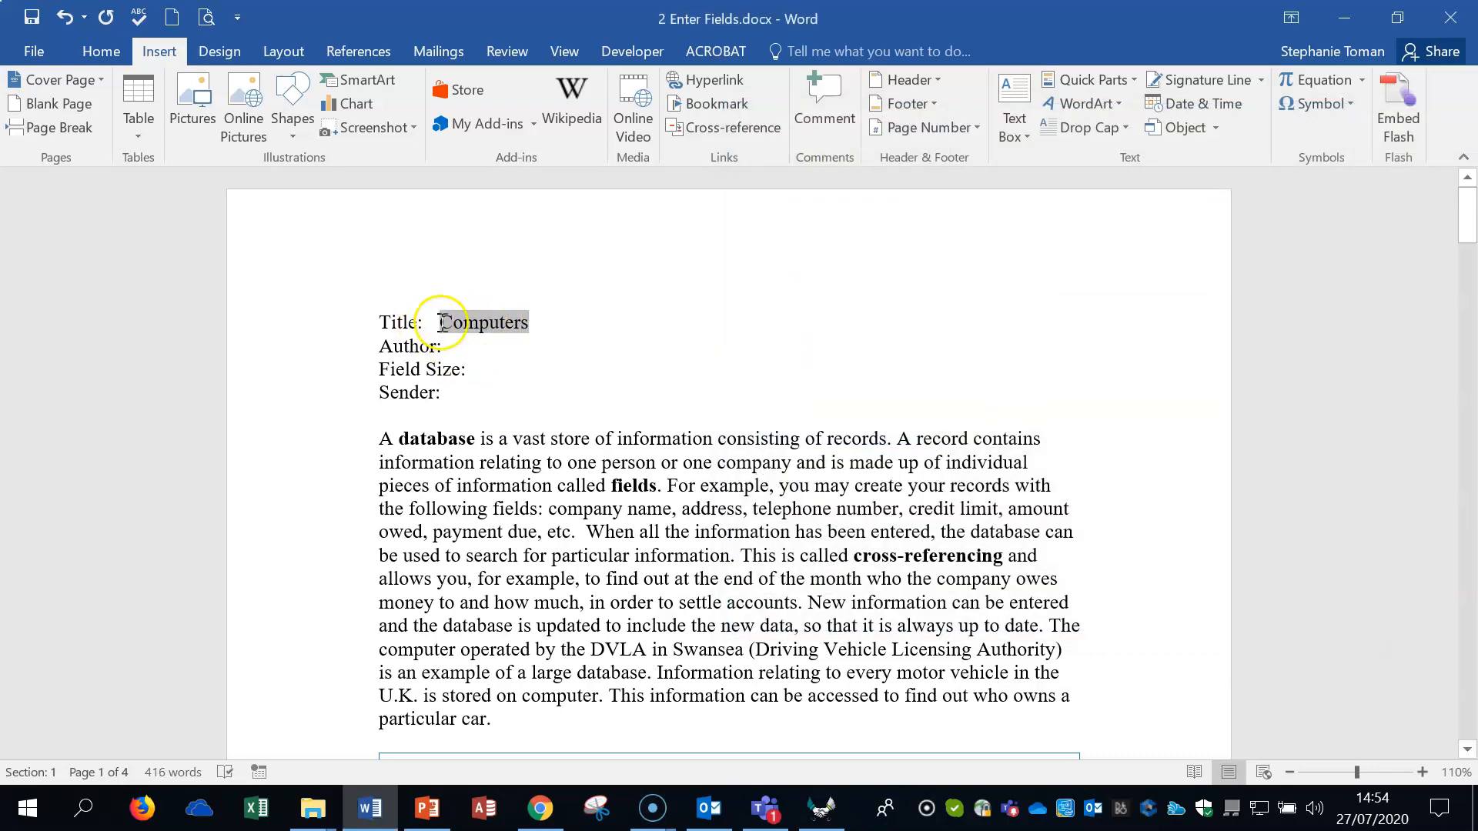
{"action": "key", "text": "Tab"}
{"action": "left_click", "coordinate": [497, 347]}
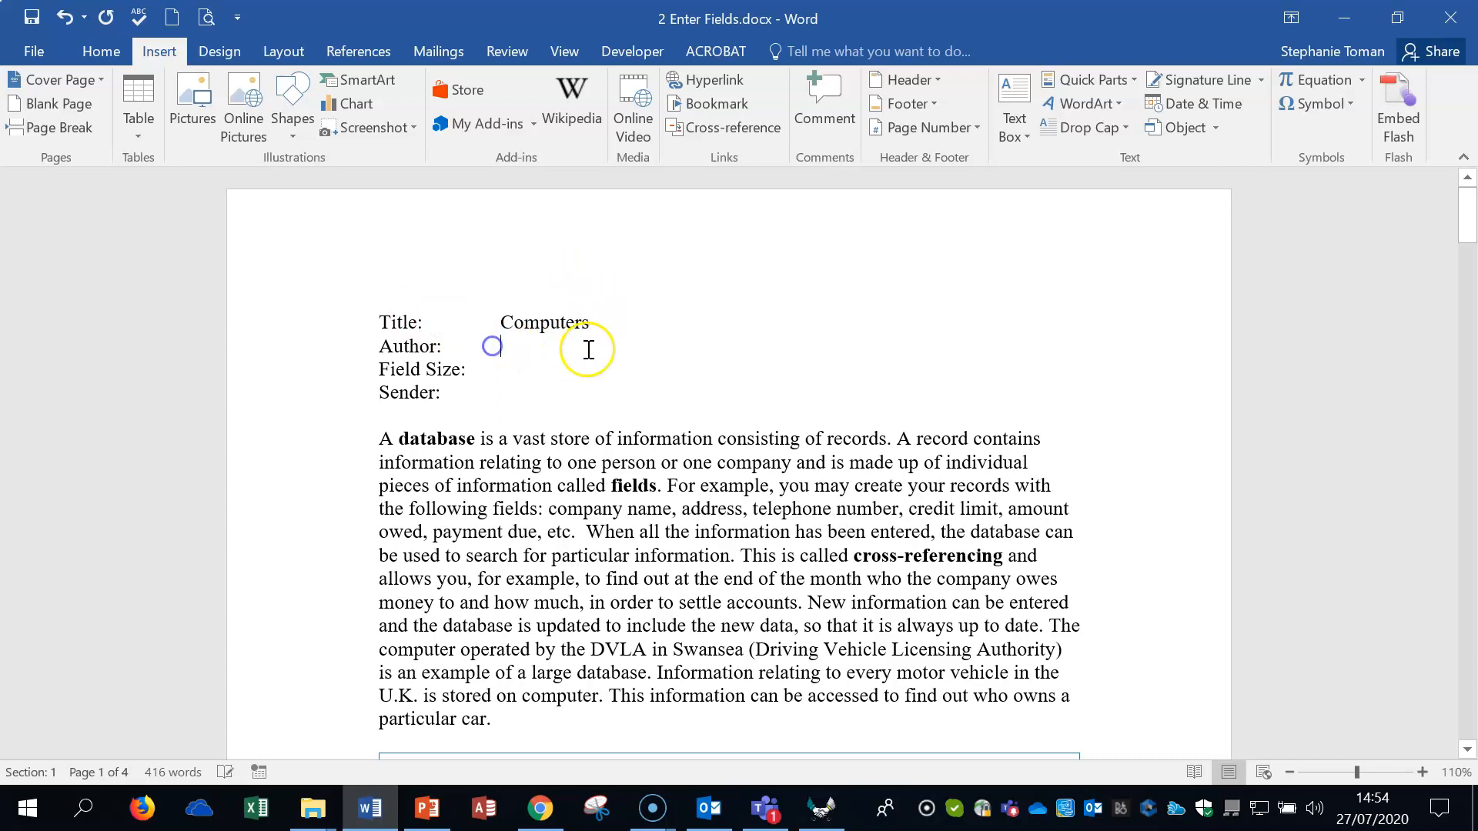
Insert an Author field after the "Author:" label in Title case format, with the author's full name as the new name
{"action": "left_click", "coordinate": [1128, 80]}
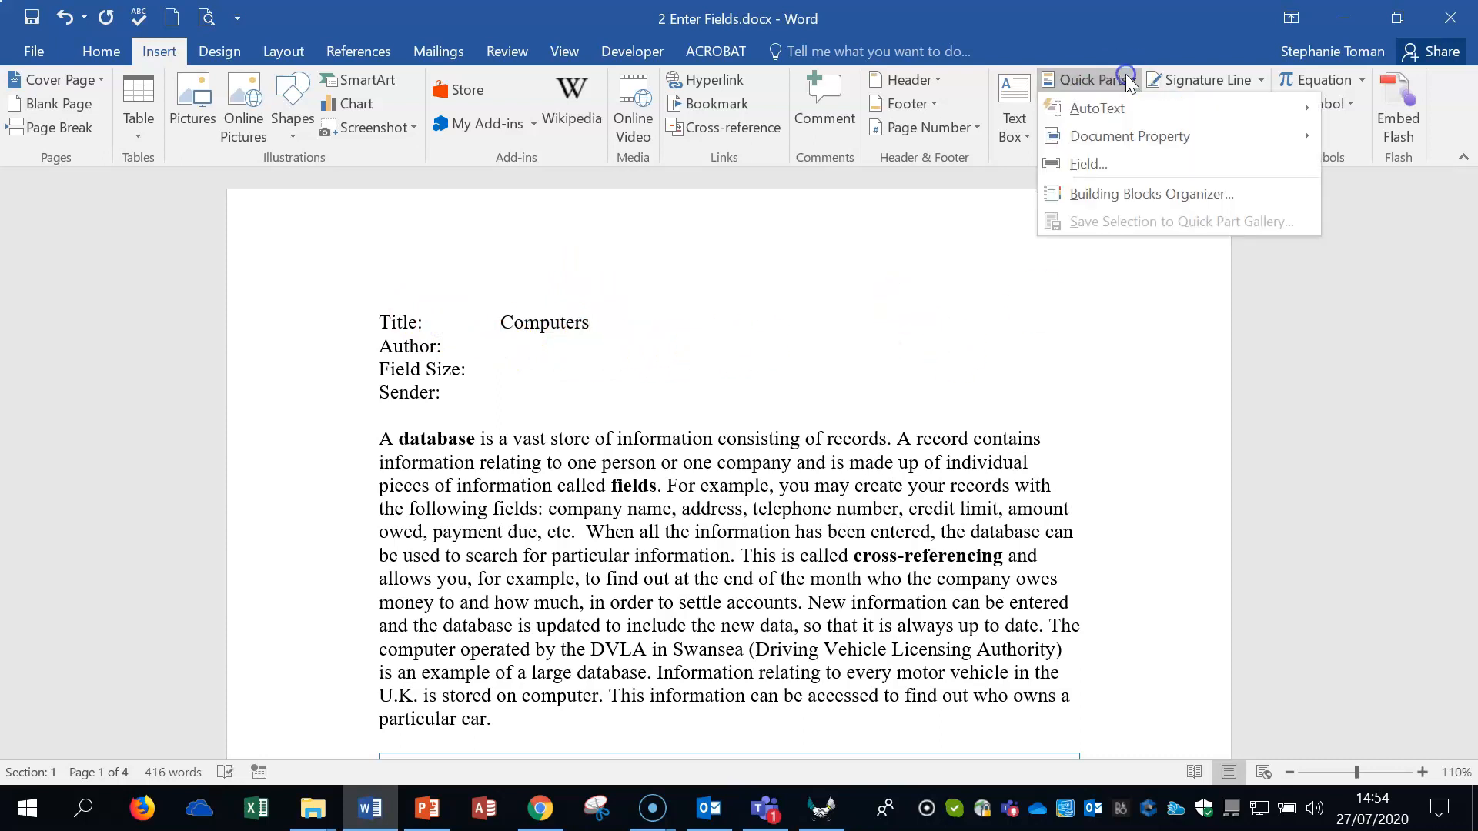
{"action": "left_click", "coordinate": [1088, 163]}
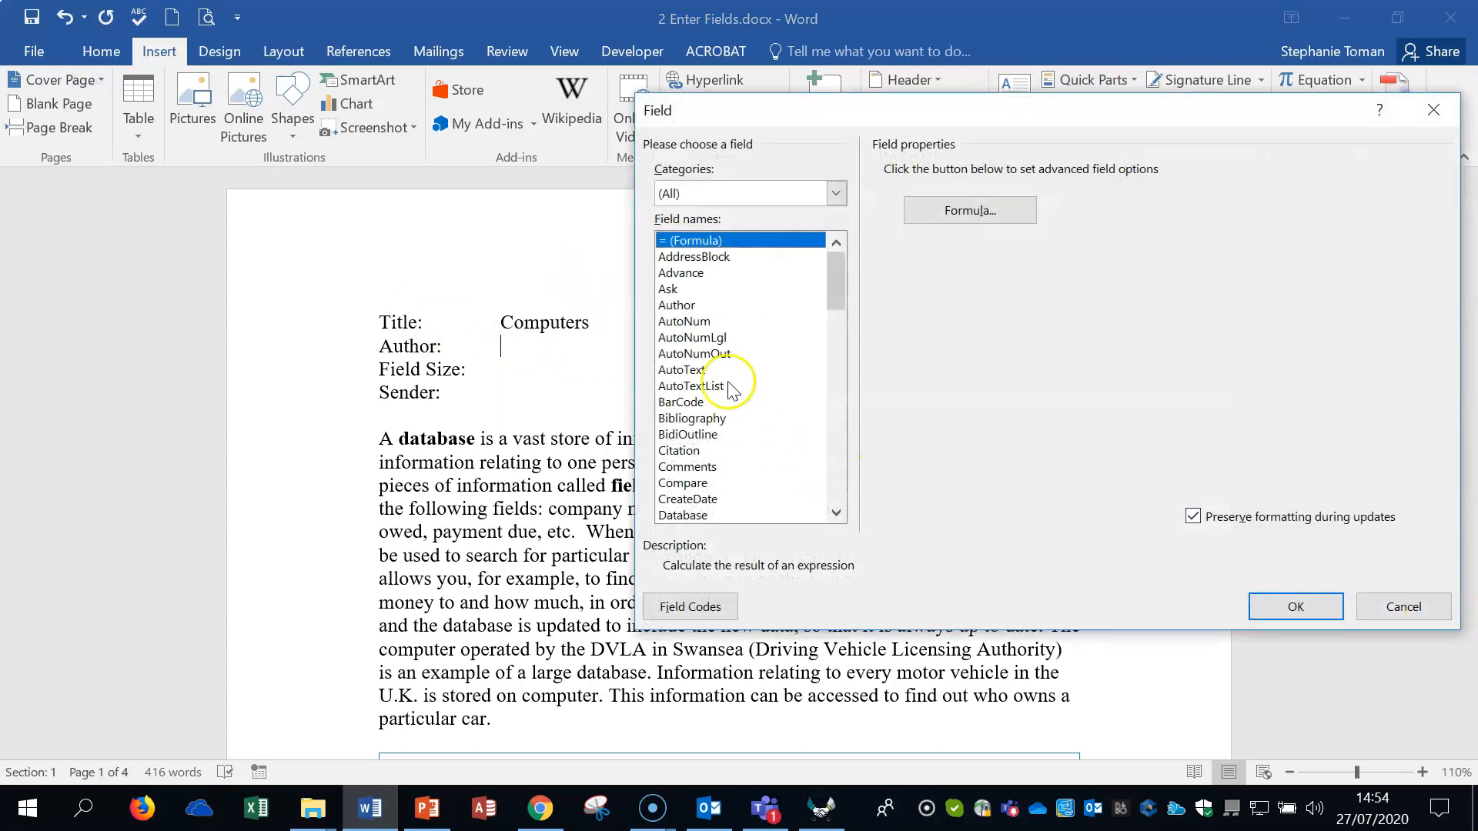
{"action": "left_click", "coordinate": [676, 305]}
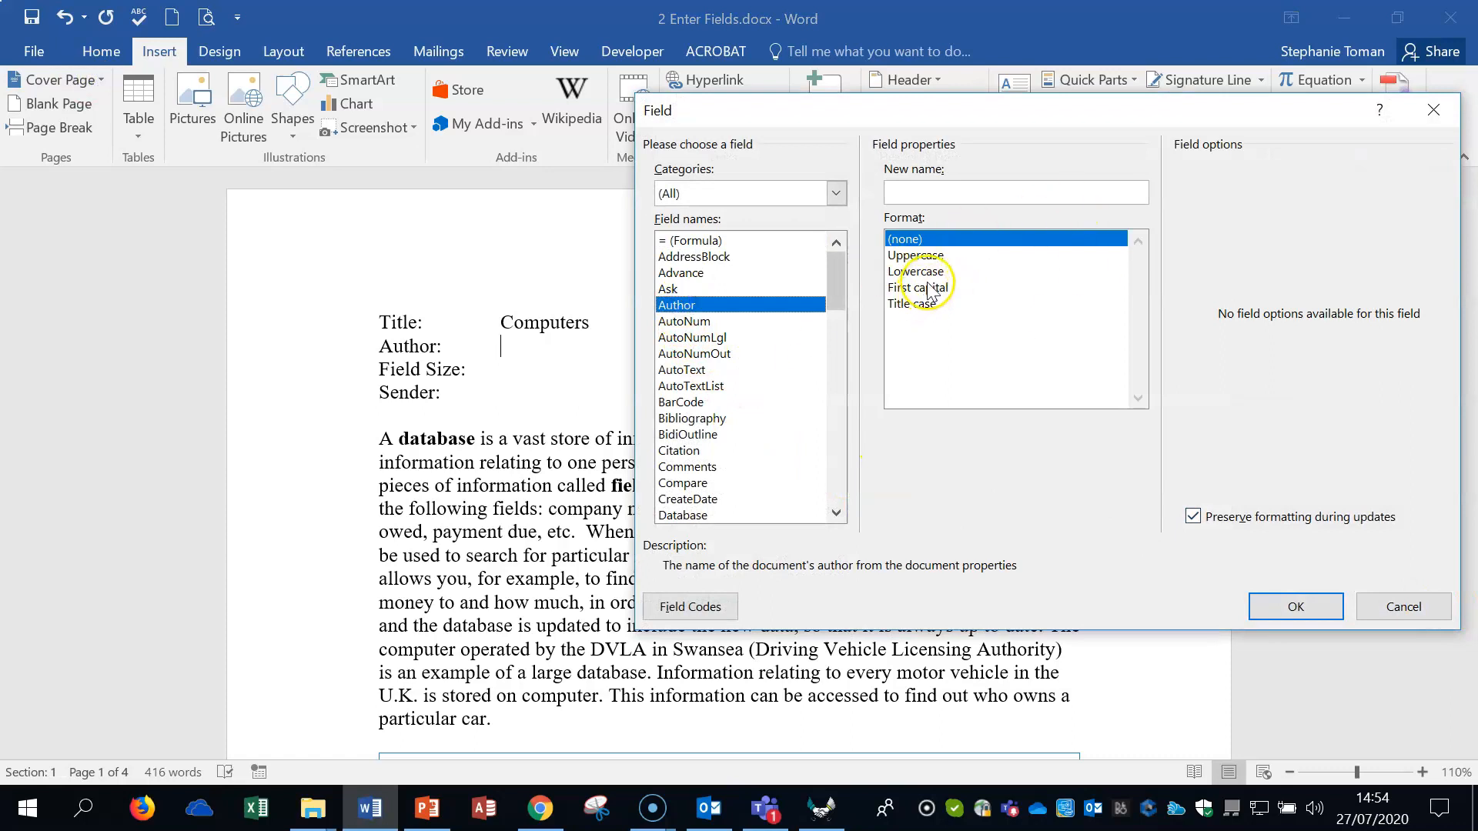
{"action": "left_click", "coordinate": [913, 304]}
{"action": "left_click", "coordinate": [907, 193]}
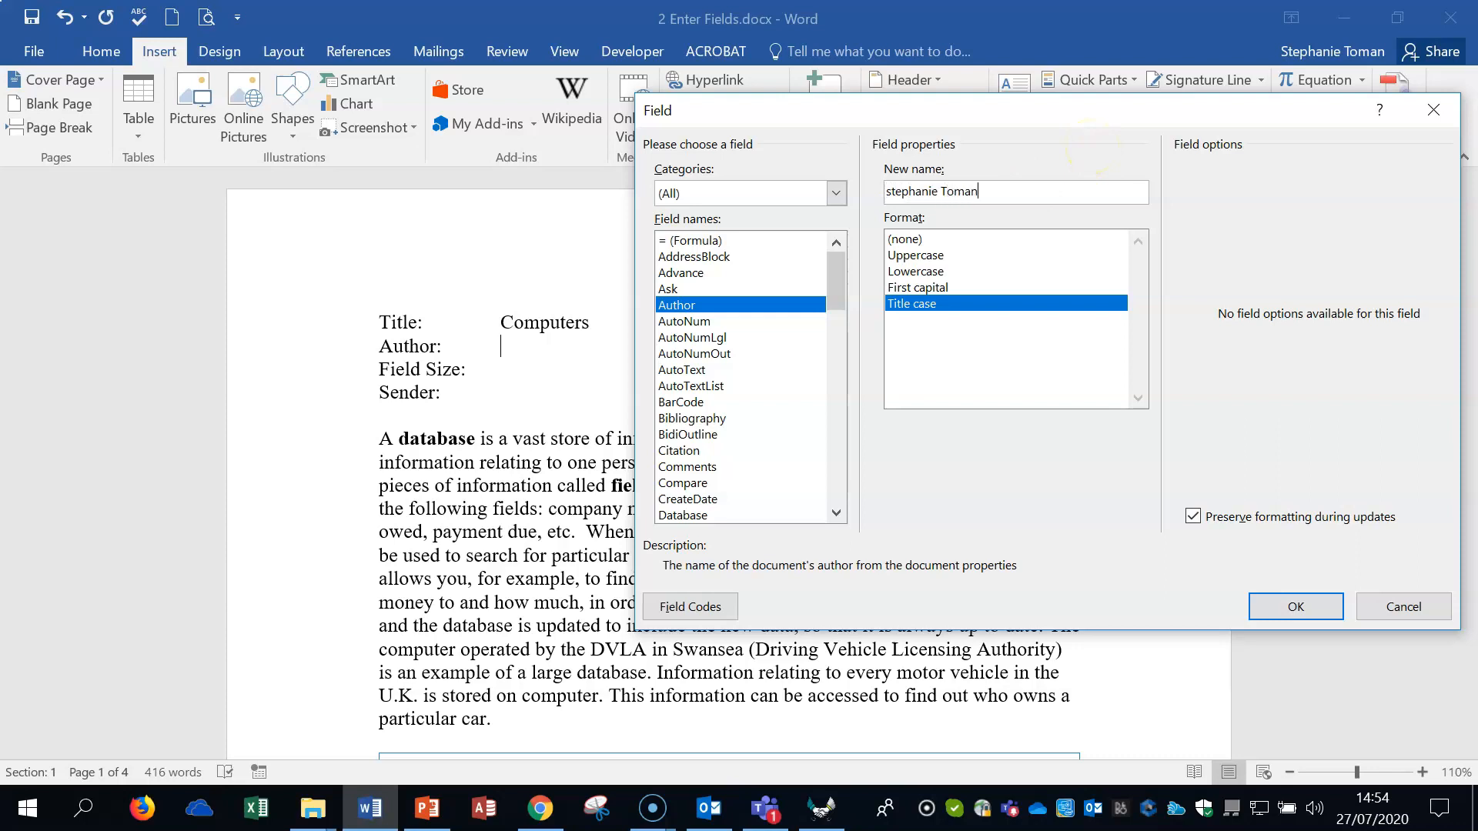
{"action": "left_click", "coordinate": [1281, 605]}
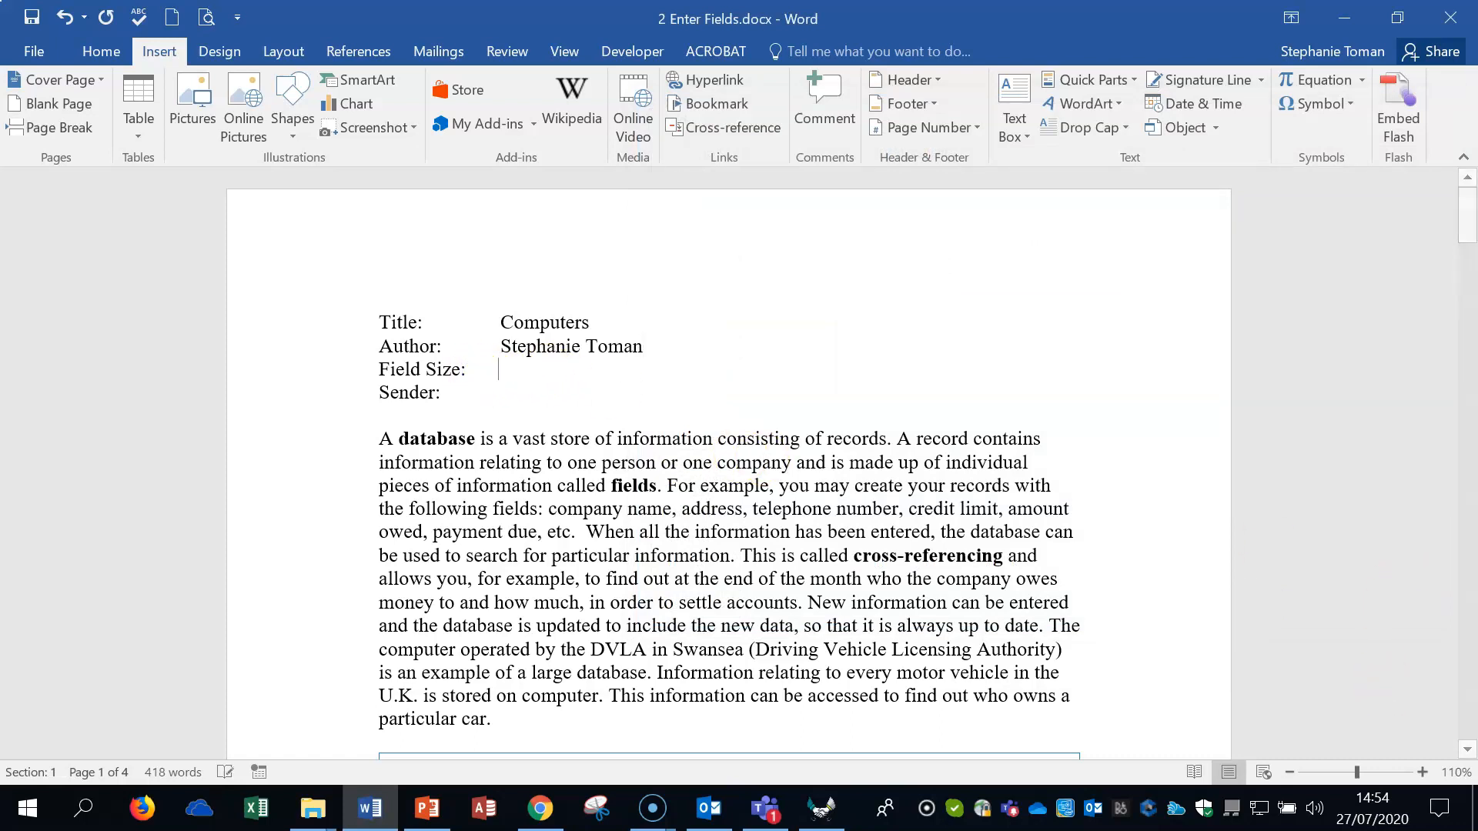
Insert a FileSize field after the "Field Size:" label with the file size in kilobytes
{"action": "left_click", "coordinate": [1138, 80]}
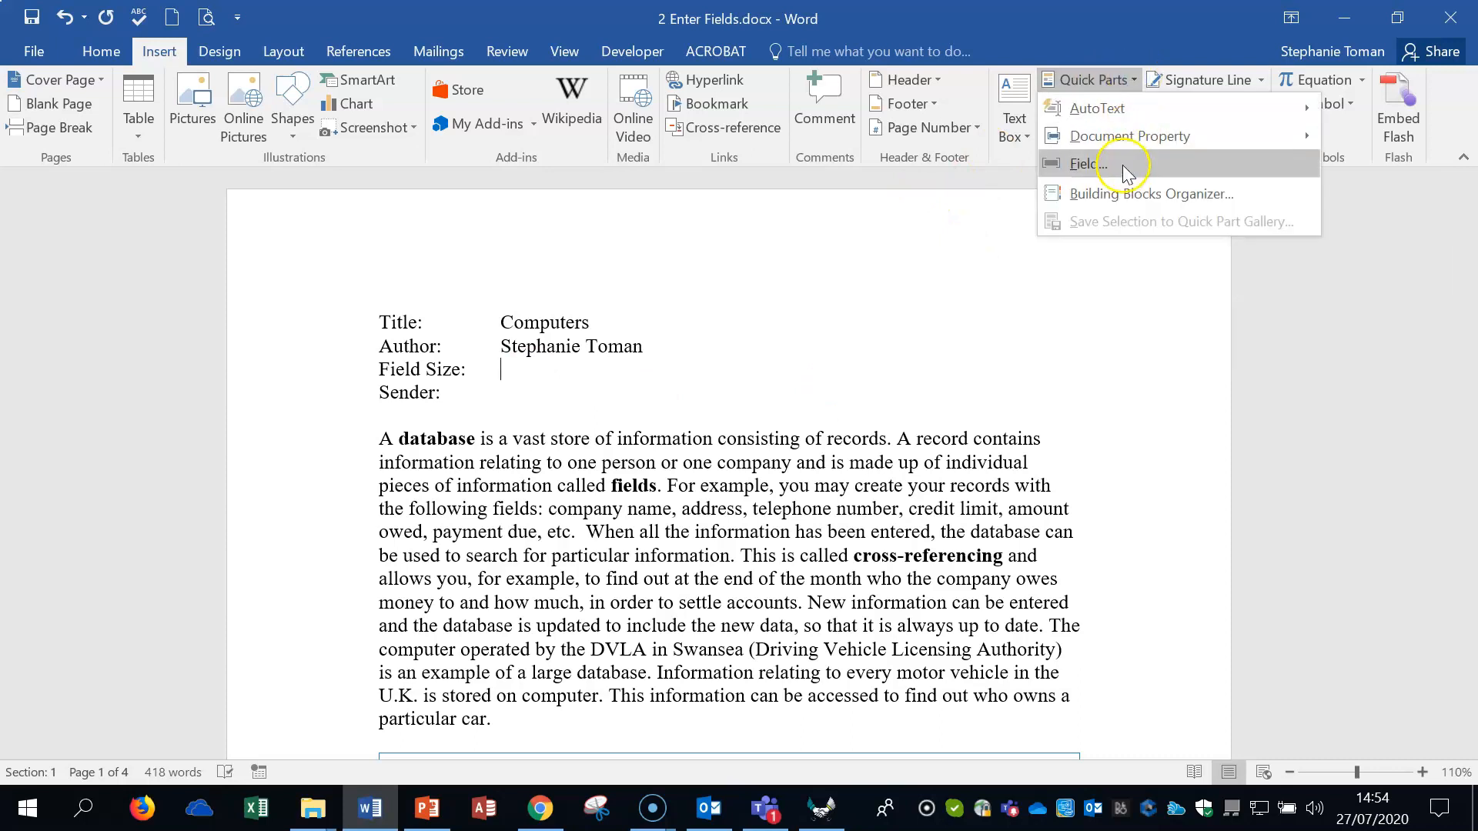
{"action": "left_click", "coordinate": [1126, 171]}
{"action": "left_click", "coordinate": [741, 465]}
{"action": "key", "text": "f"}
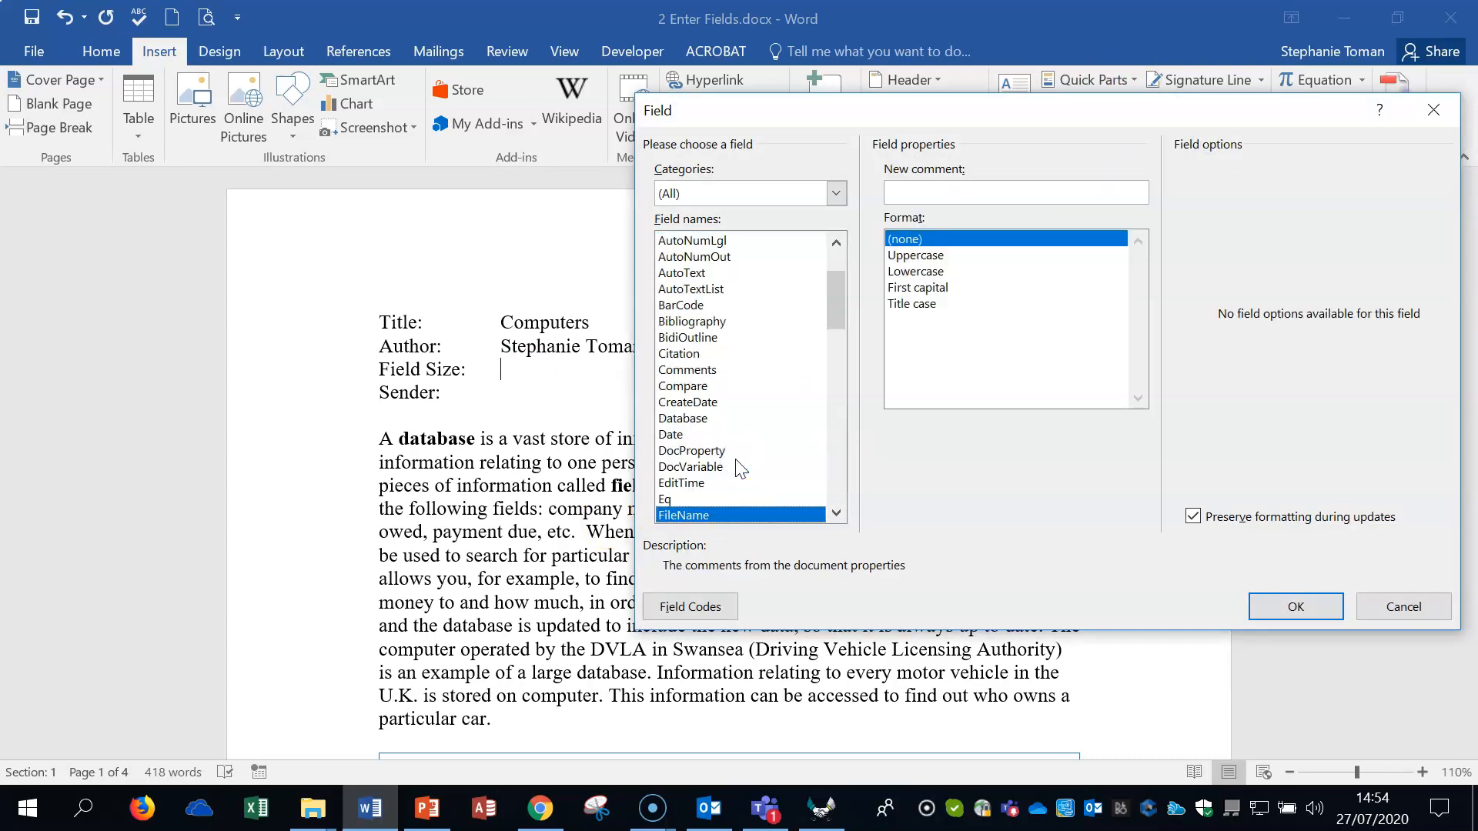
{"action": "left_click", "coordinate": [836, 512]}
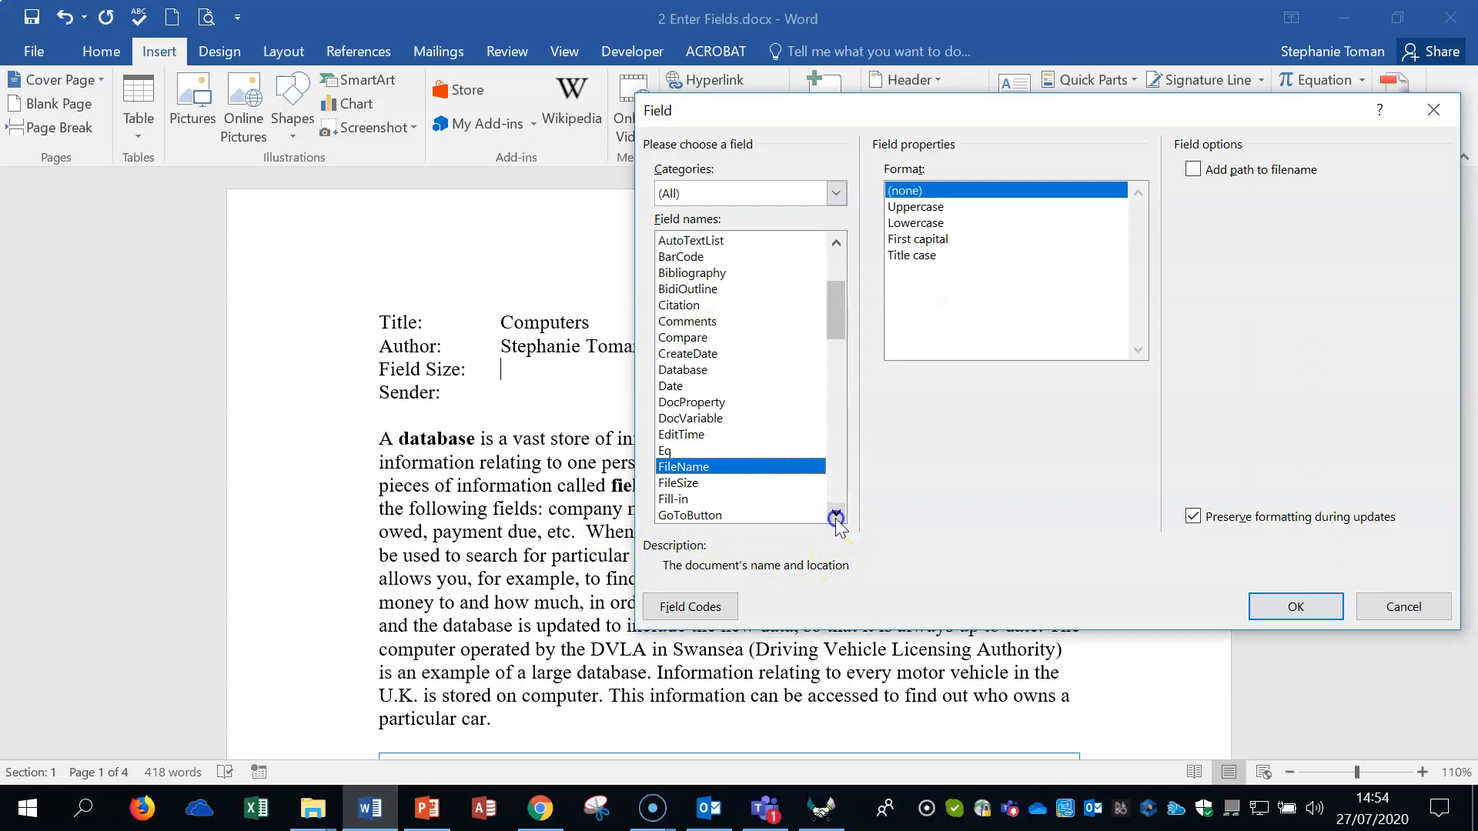
{"action": "left_click", "coordinate": [697, 483]}
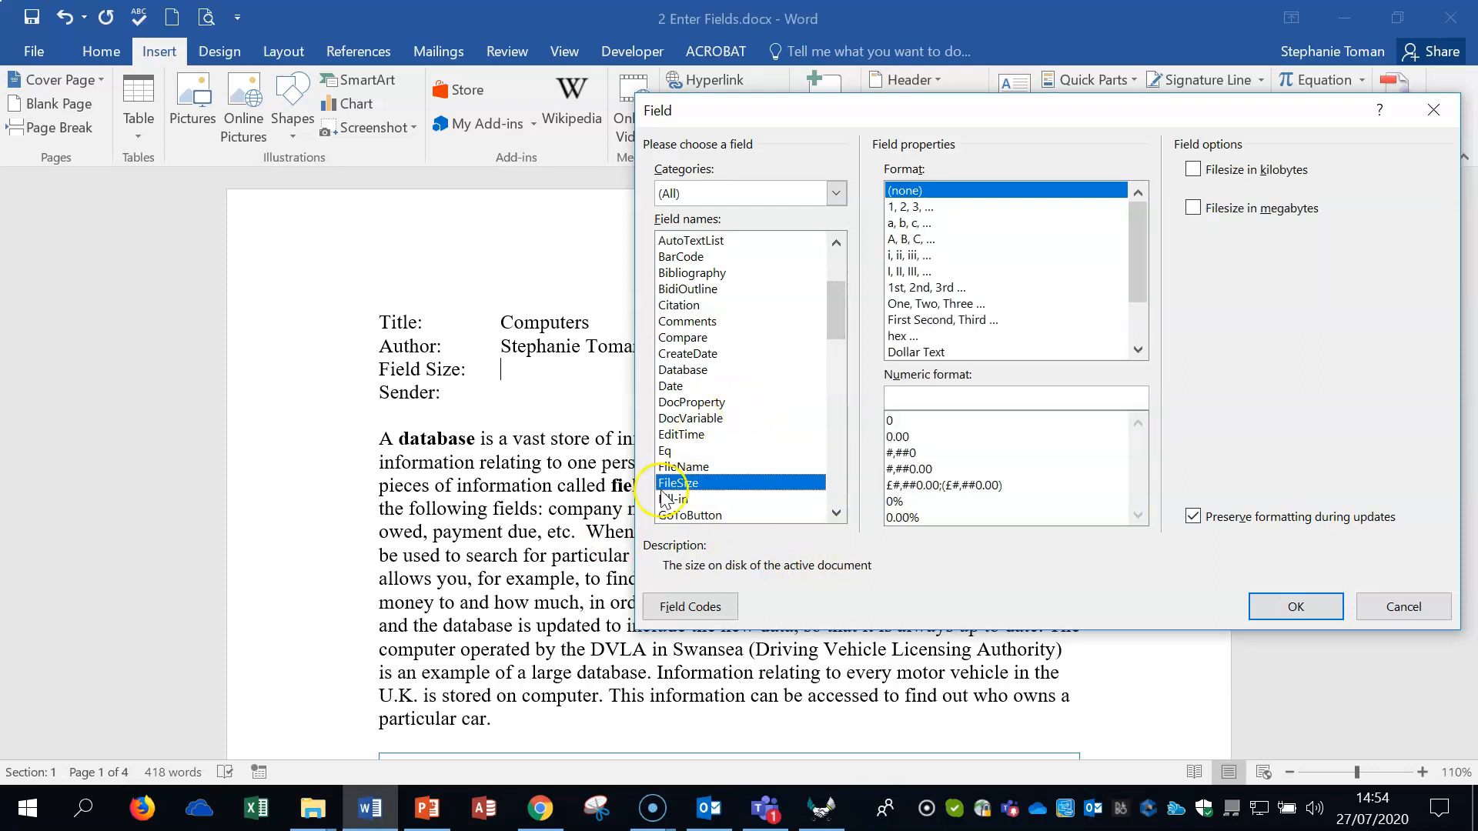
{"action": "left_click", "coordinate": [1194, 170]}
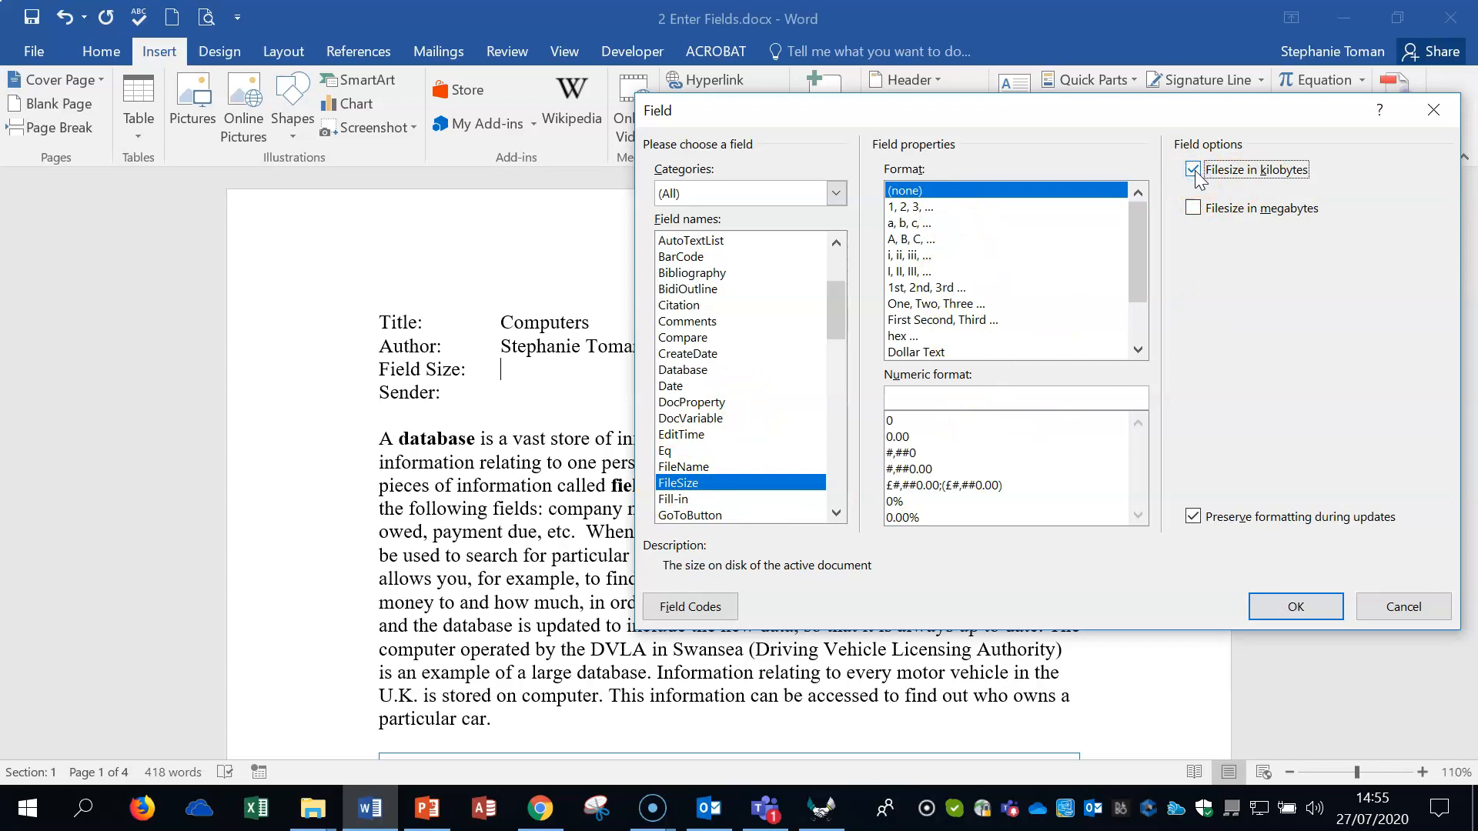
{"action": "left_click", "coordinate": [1296, 607]}
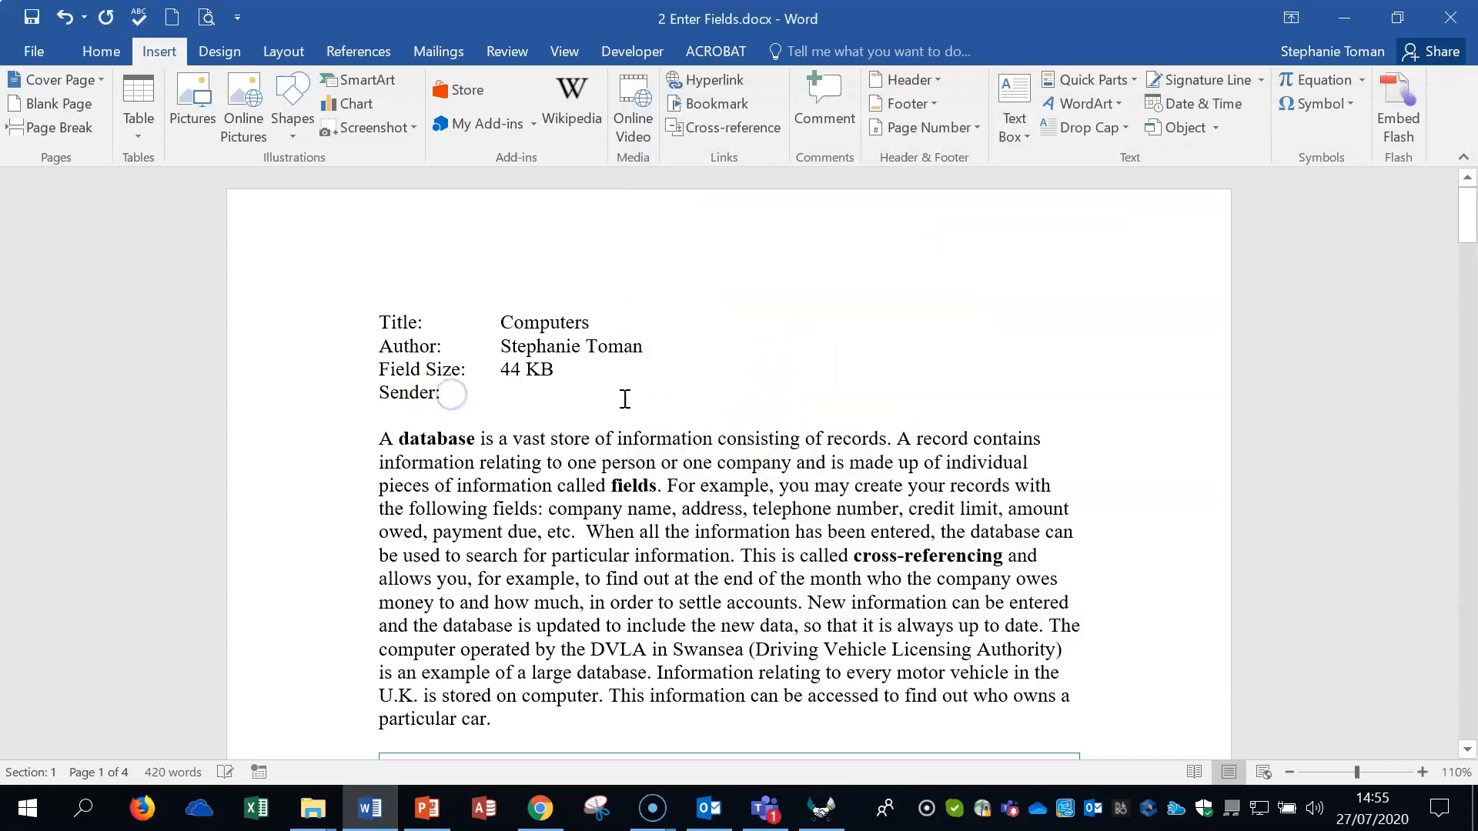
Tab across after the "Sender:" label and choose Fill-in as the field to insert there
{"action": "key", "text": "Tab"}
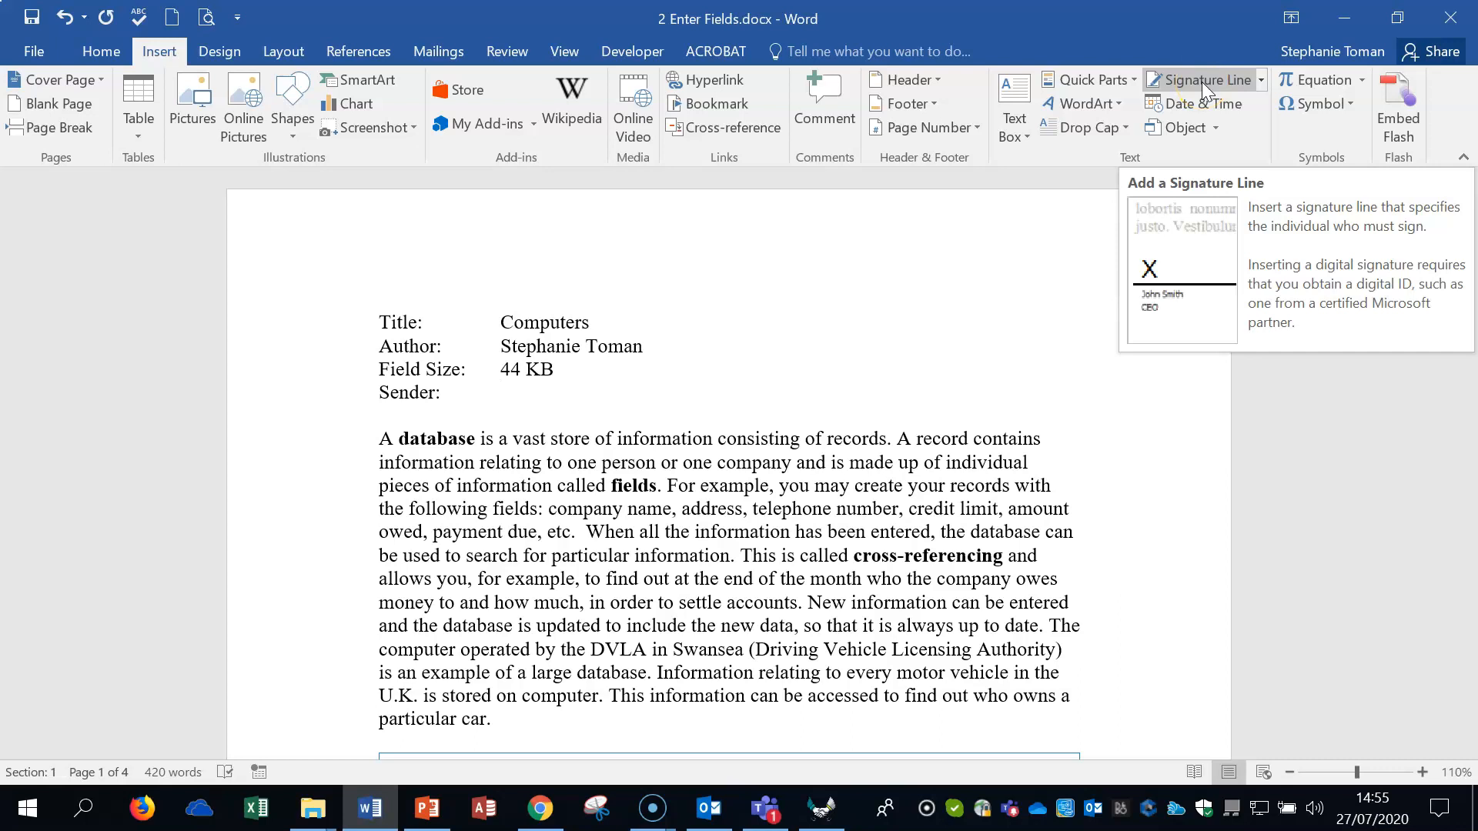
{"action": "left_click", "coordinate": [1073, 87]}
{"action": "left_click", "coordinate": [1074, 85]}
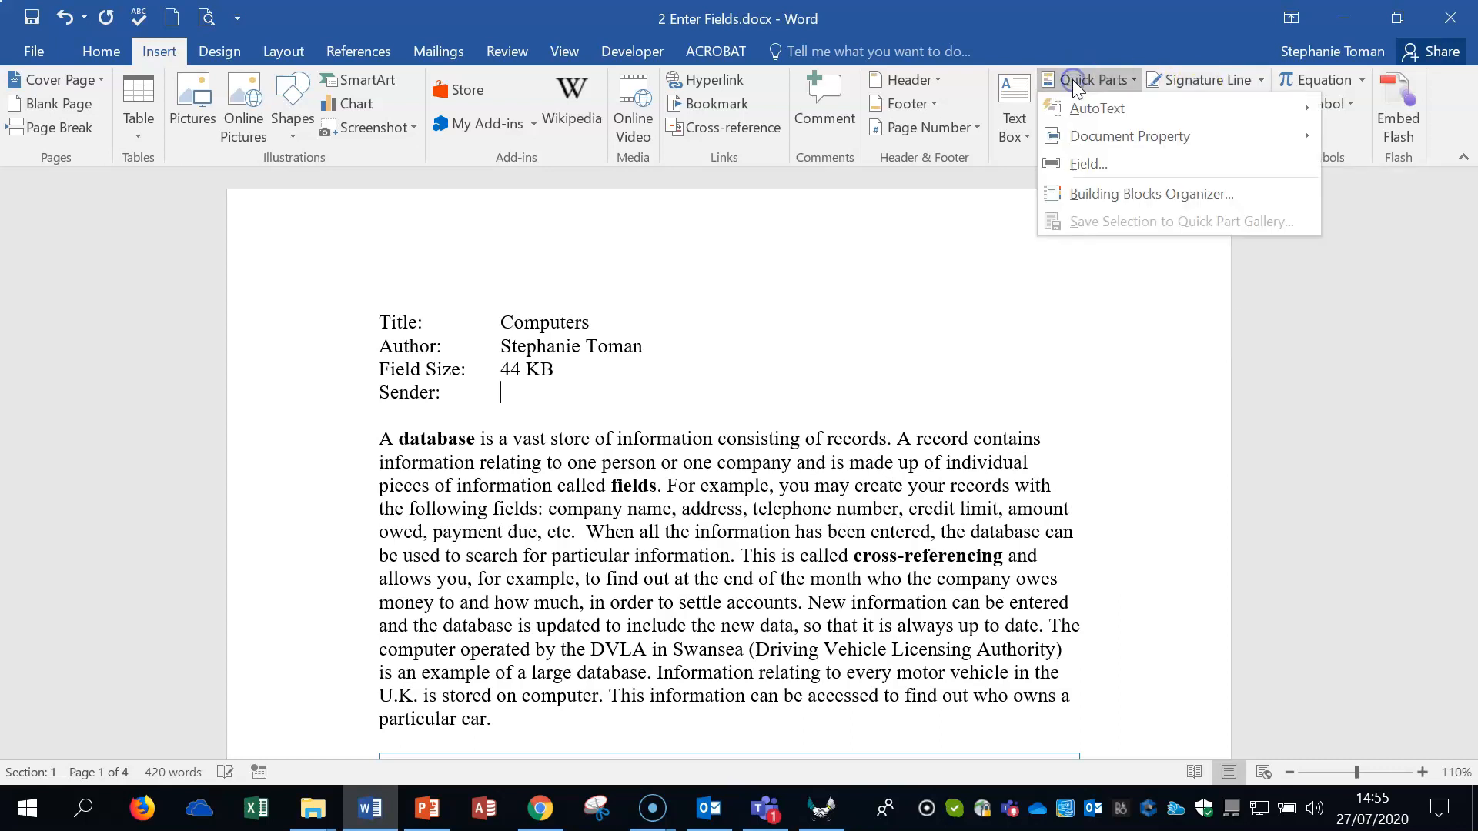
{"action": "left_click", "coordinate": [1087, 166]}
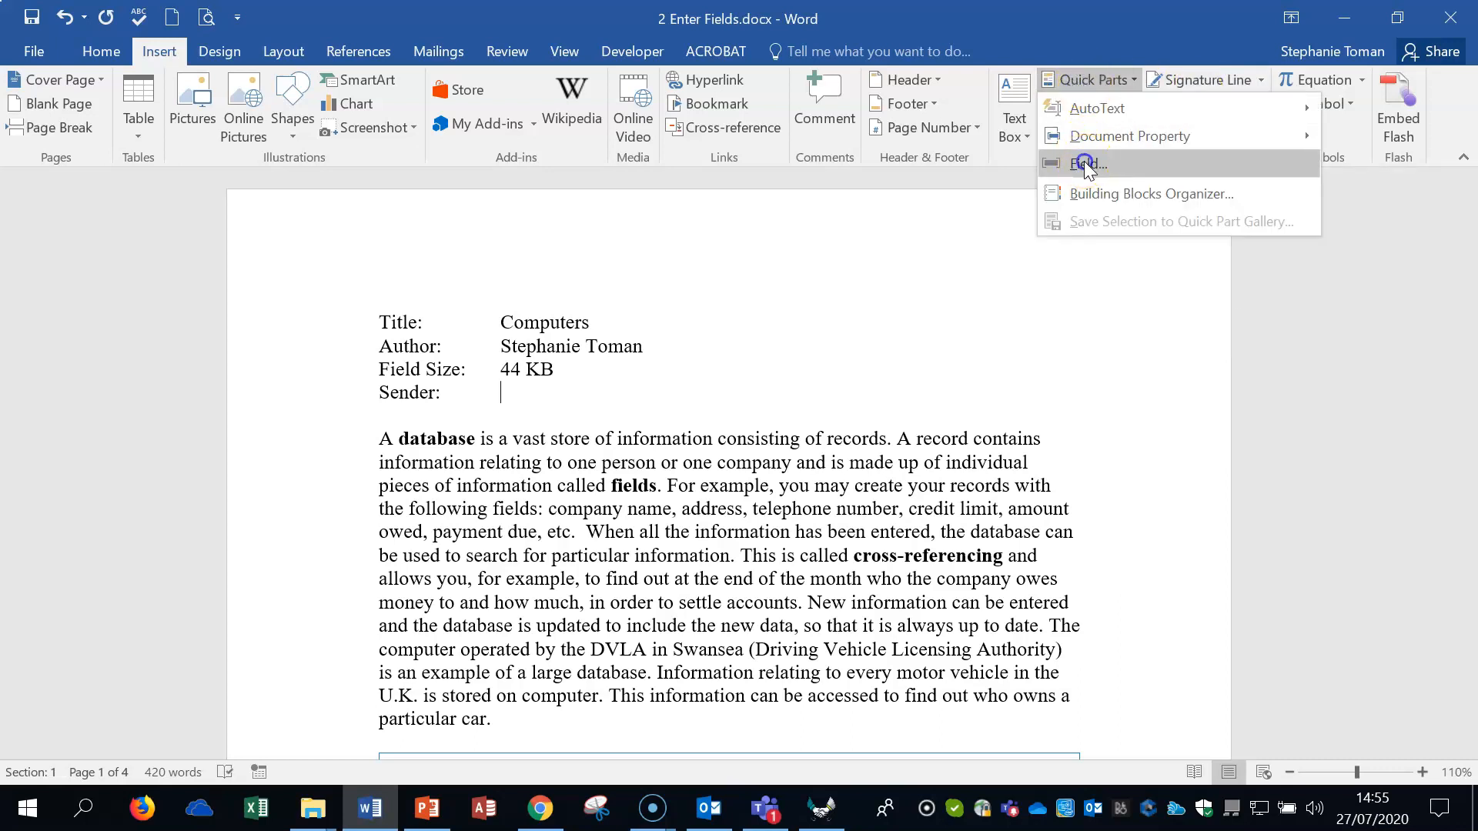
{"action": "left_click", "coordinate": [679, 452]}
{"action": "scroll", "coordinate": [735, 462], "scroll_direction": "down", "scroll_amount": 2}
{"action": "left_click", "coordinate": [759, 515]}
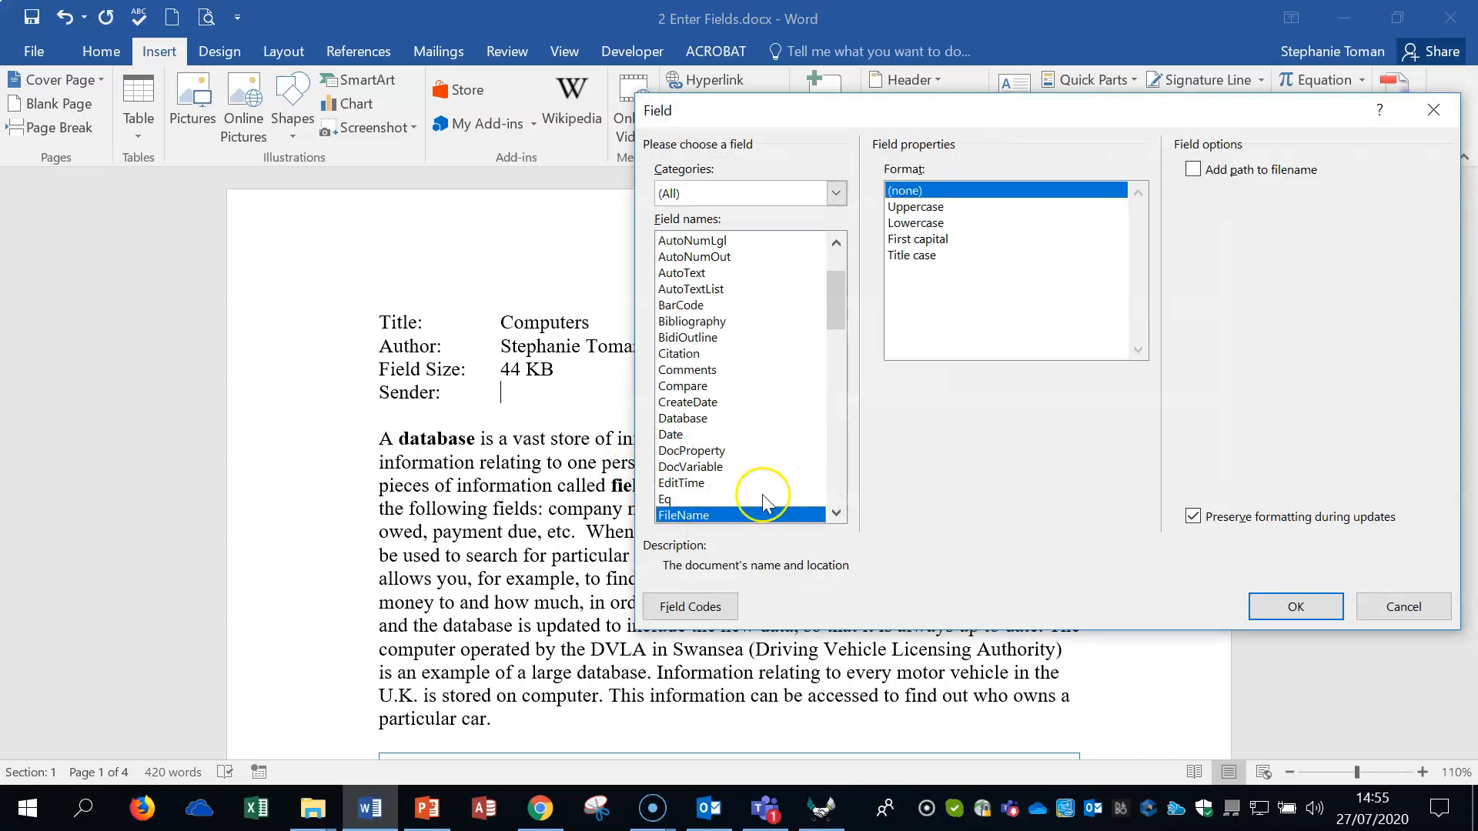
{"action": "left_click", "coordinate": [836, 513]}
{"action": "left_click", "coordinate": [837, 513]}
{"action": "left_click", "coordinate": [837, 513]}
{"action": "left_click", "coordinate": [836, 513]}
{"action": "left_click", "coordinate": [697, 483]}
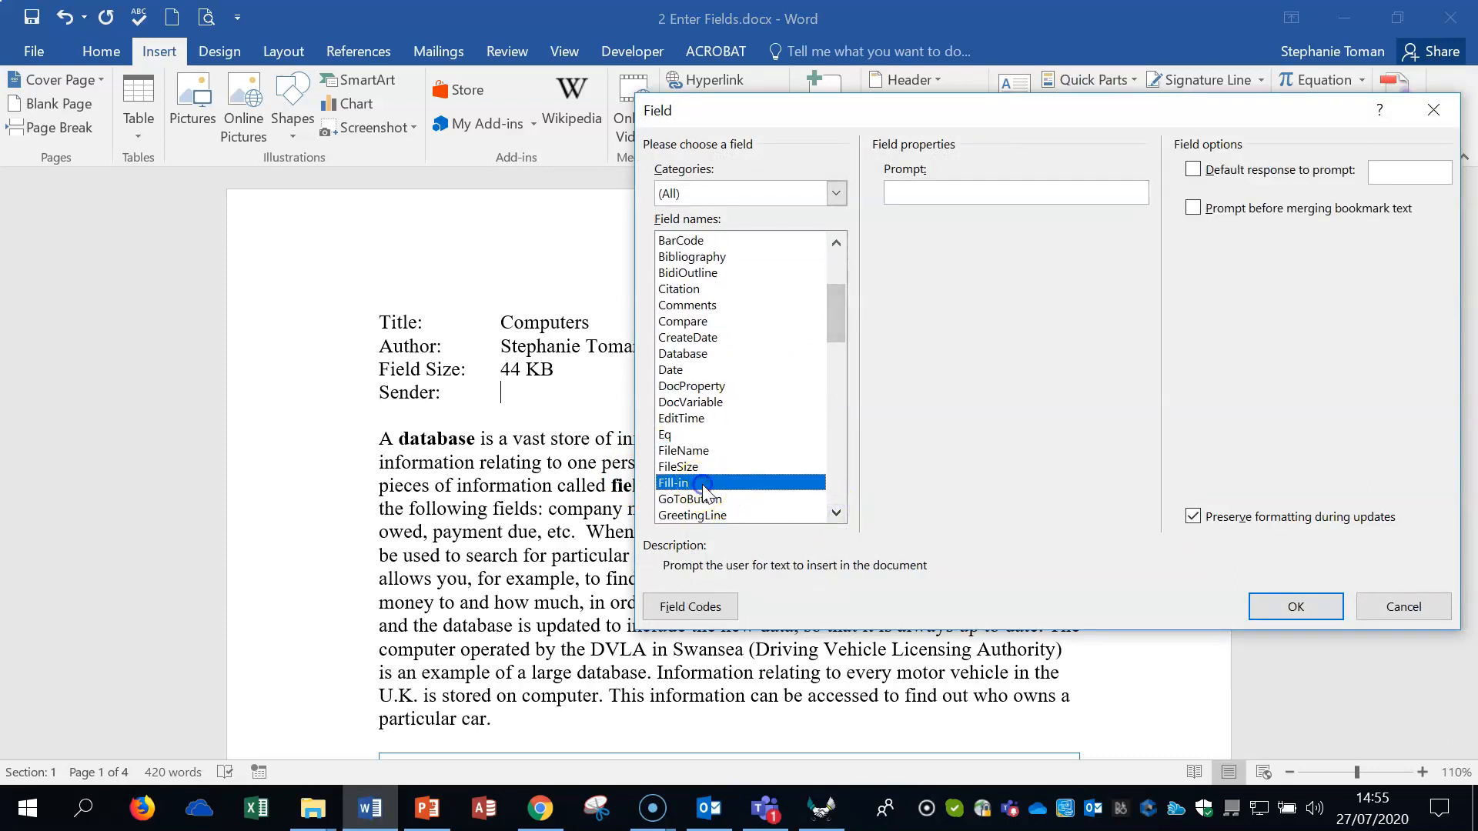
Insert the Fill-in field with the prompt Sender's Name and answer the prompt with the sender's full name
{"action": "left_click_drag", "start_coordinate": [926, 119], "coordinate": [749, 176]}
{"action": "left_click", "coordinate": [720, 250]}
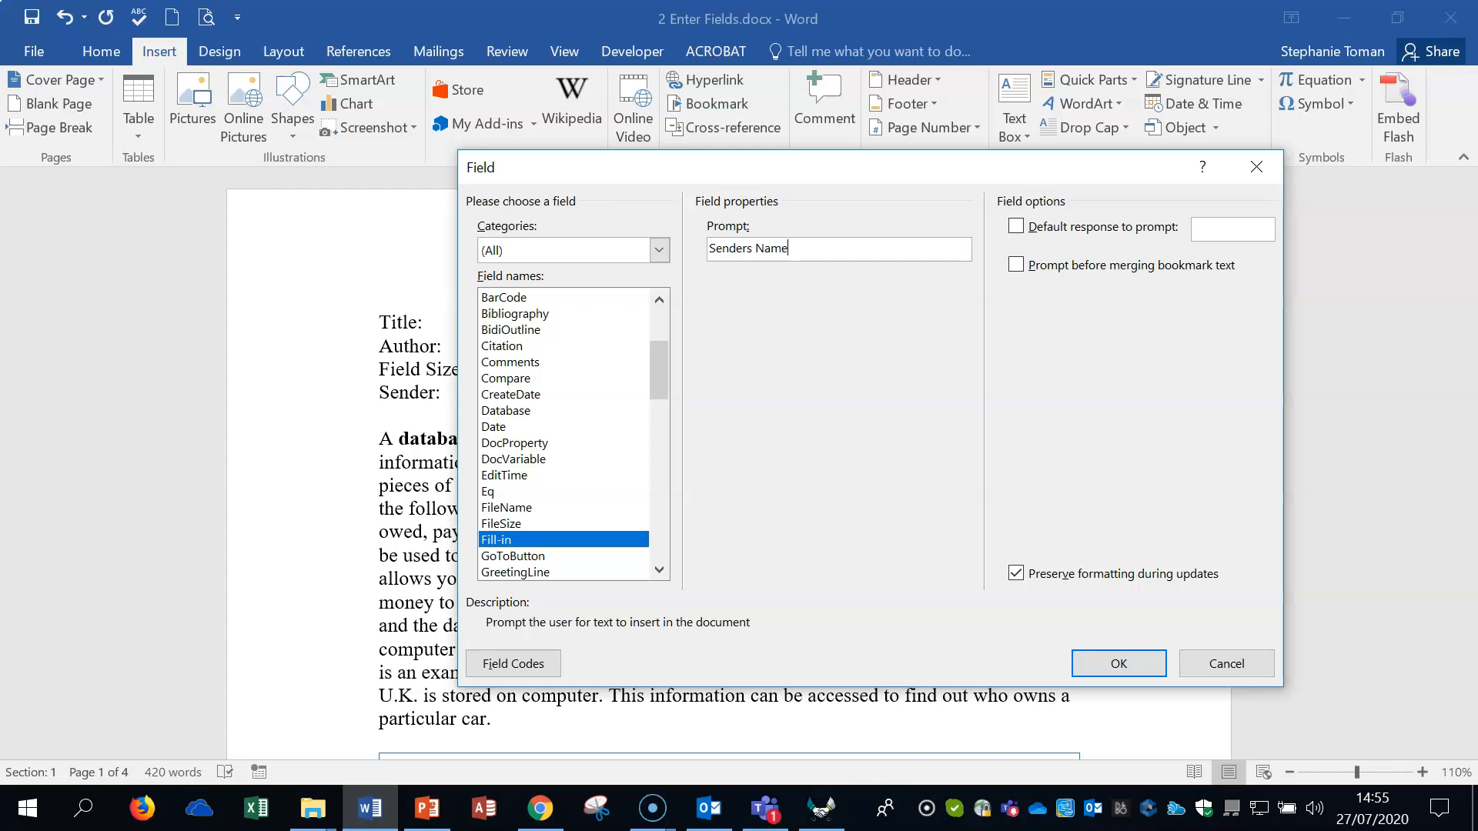
{"action": "left_click", "coordinate": [865, 239]}
{"action": "left_click", "coordinate": [821, 250]}
{"action": "left_click", "coordinate": [808, 245]}
{"action": "left_click", "coordinate": [748, 244]}
{"action": "type", "text": "'"}
{"action": "left_click", "coordinate": [1120, 663]}
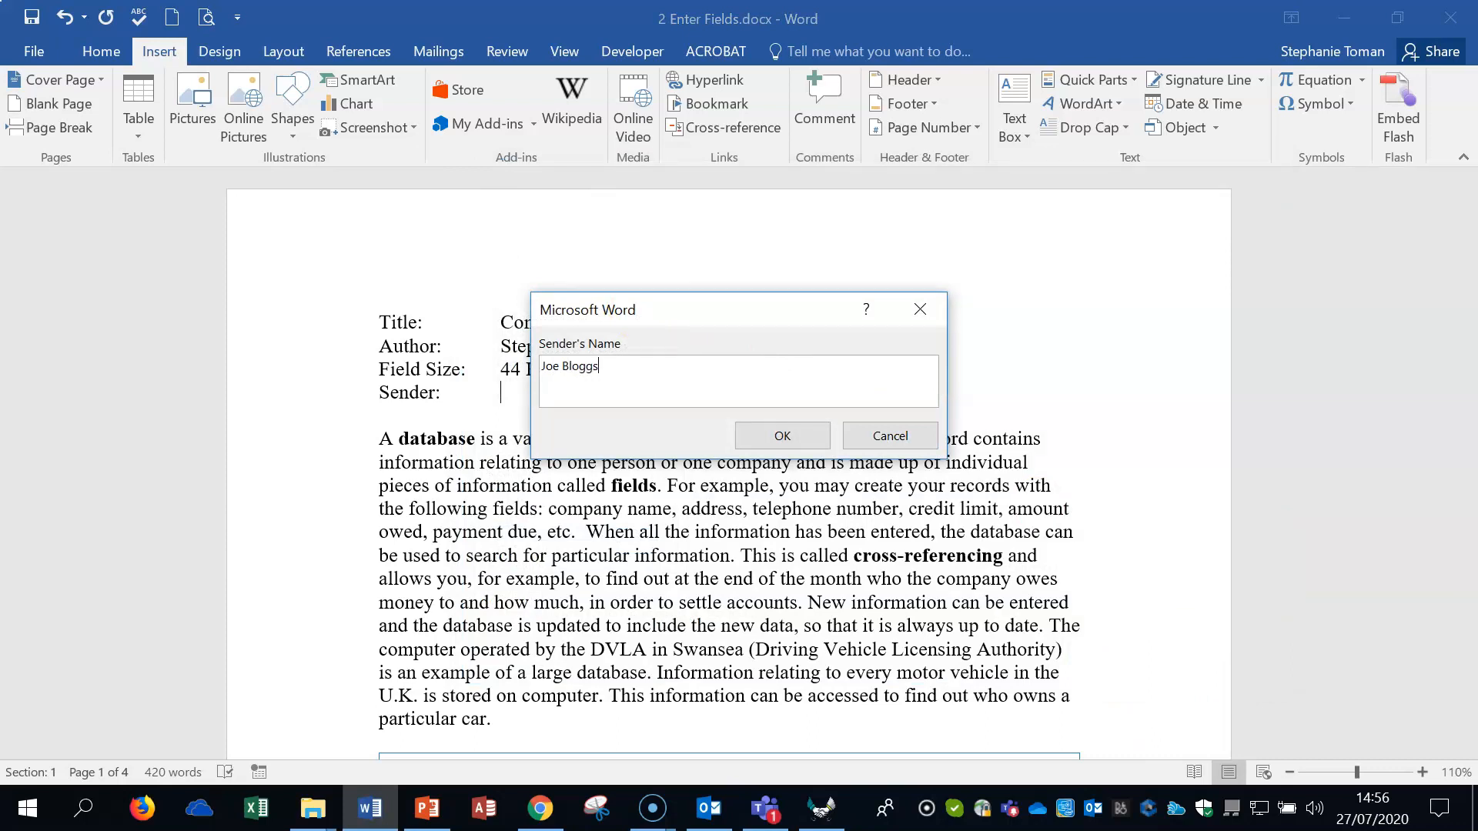
{"action": "left_click", "coordinate": [782, 436]}
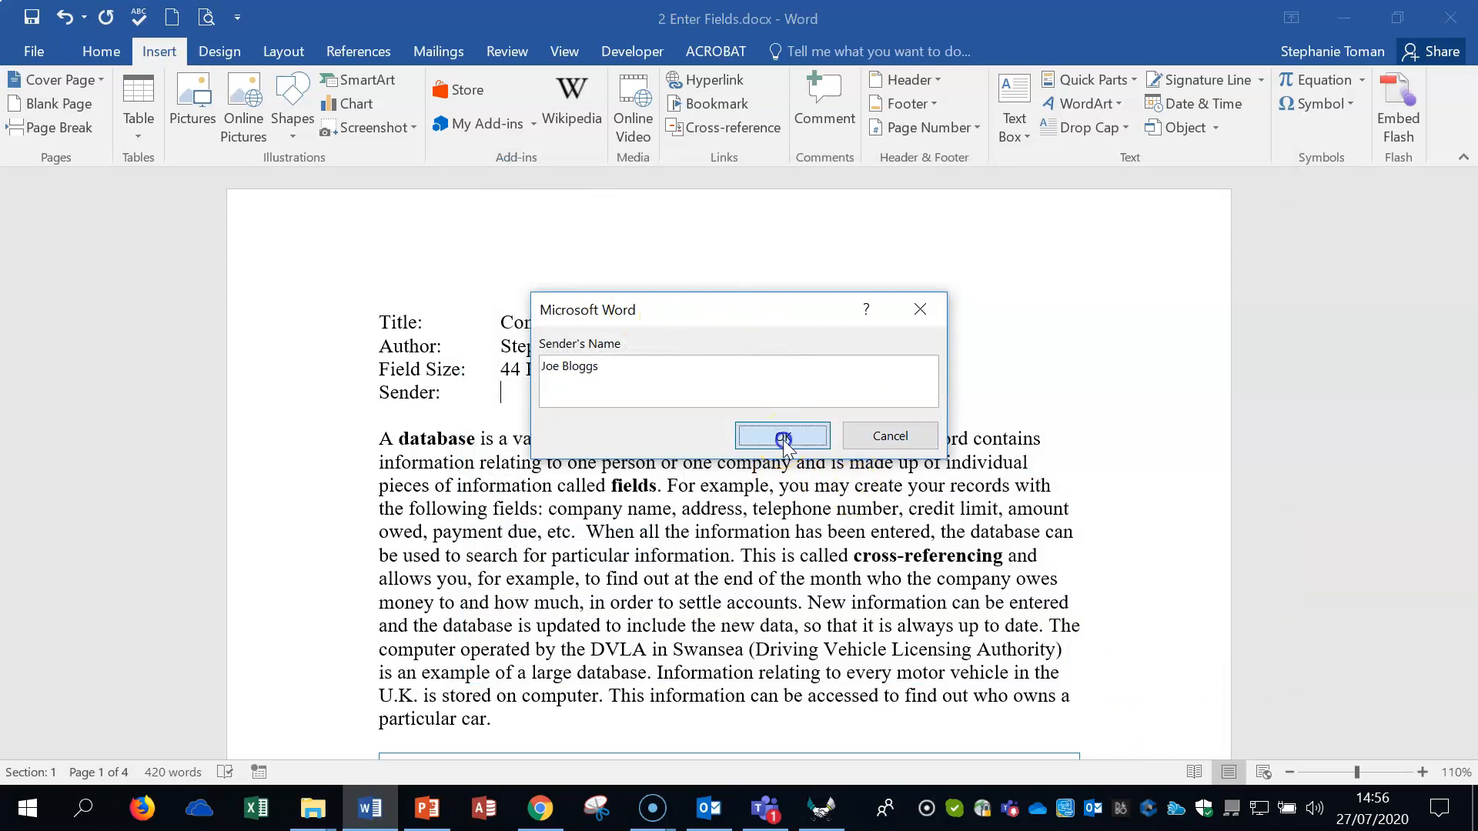
Inspect the Sender, Field Size, Author and Title entries for field shading, and review the list of available fields without inserting one
{"action": "left_click", "coordinate": [585, 393]}
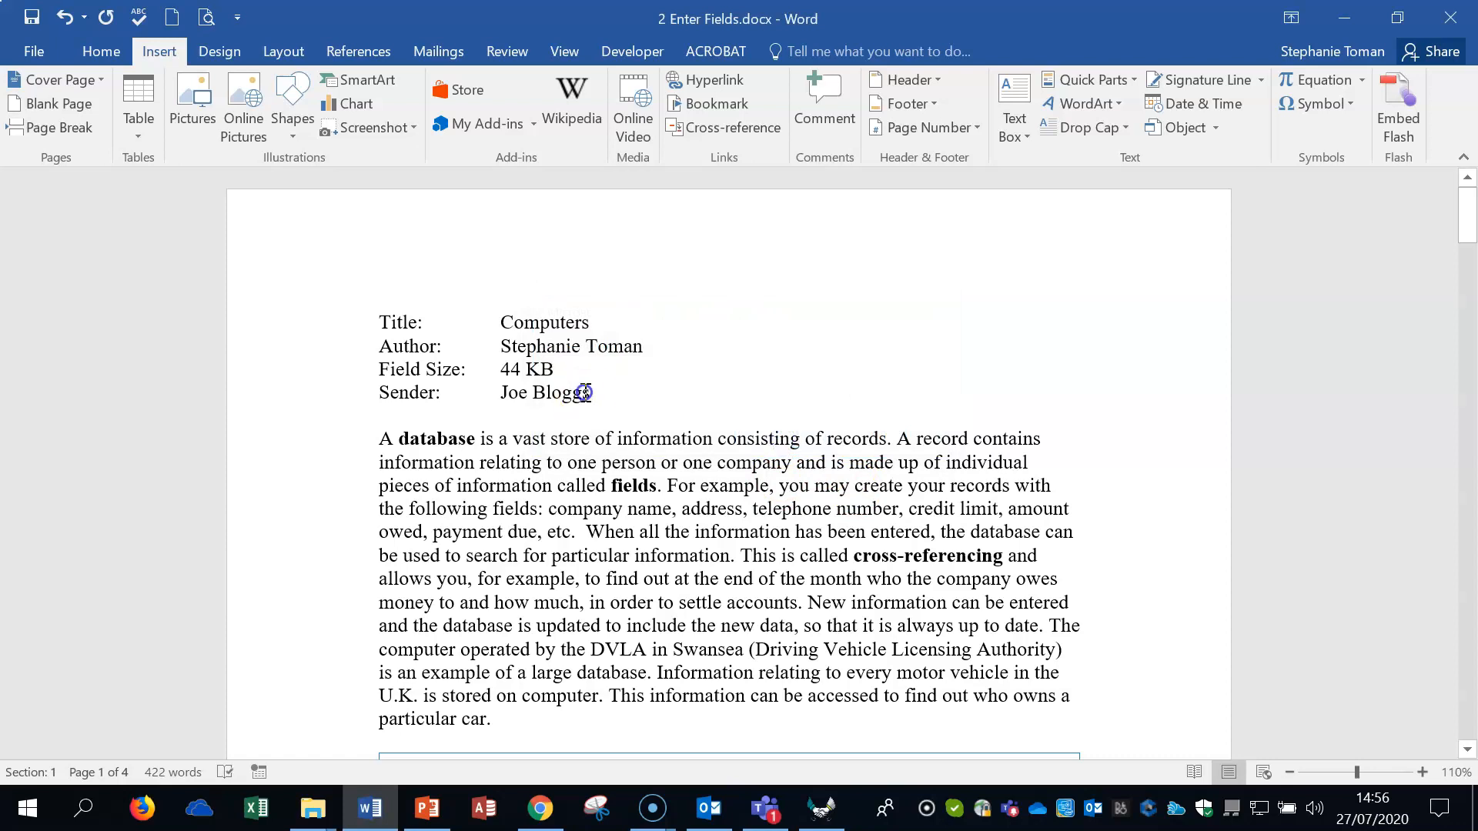
{"action": "left_click", "coordinate": [514, 370]}
{"action": "left_click", "coordinate": [562, 352]}
{"action": "left_click", "coordinate": [564, 321]}
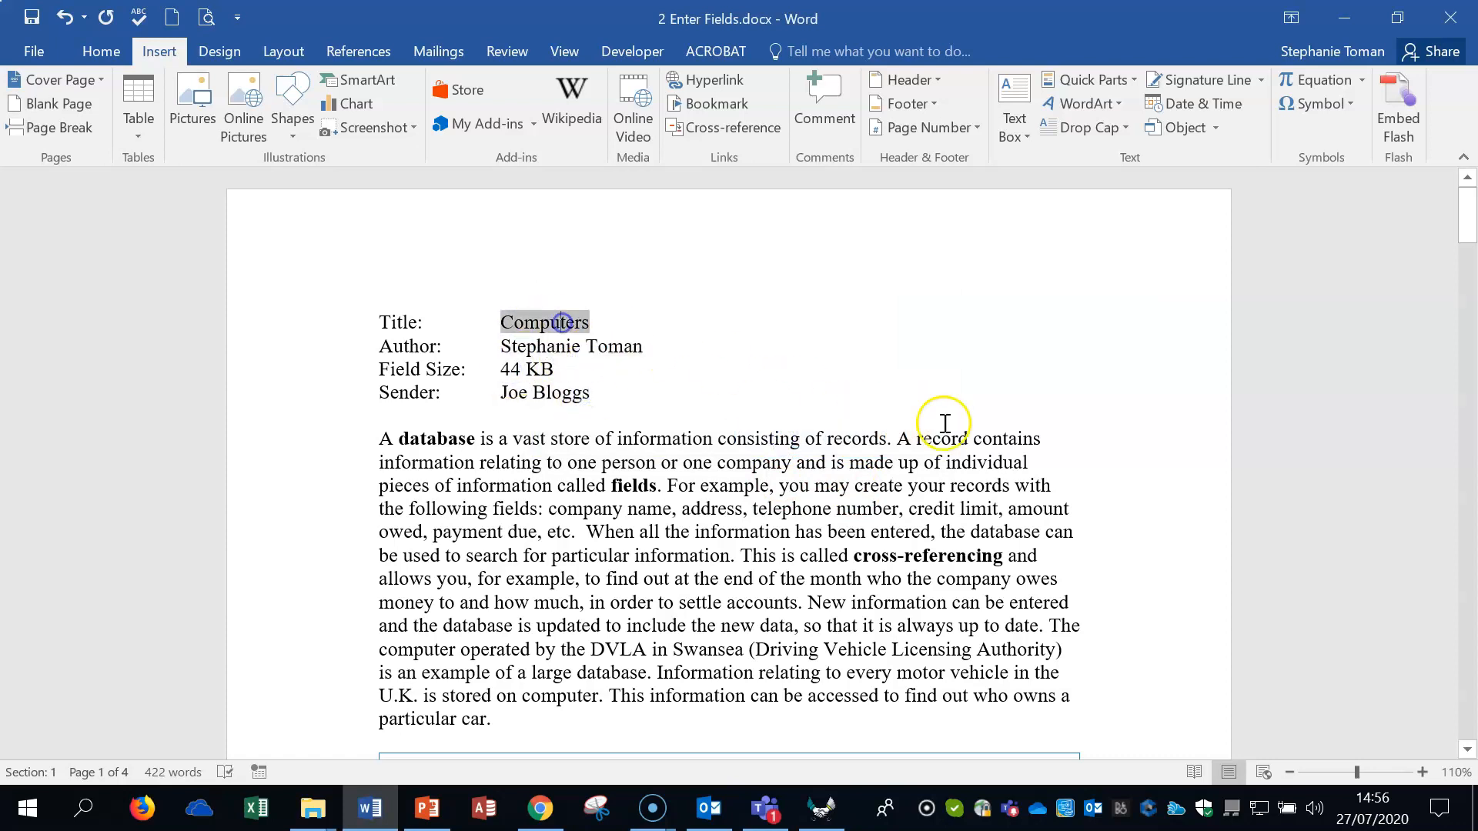
{"action": "left_click", "coordinate": [1078, 366]}
{"action": "scroll", "coordinate": [1078, 366], "scroll_direction": "down", "scroll_amount": 5}
{"action": "scroll", "coordinate": [1078, 366], "scroll_direction": "down", "scroll_amount": 3}
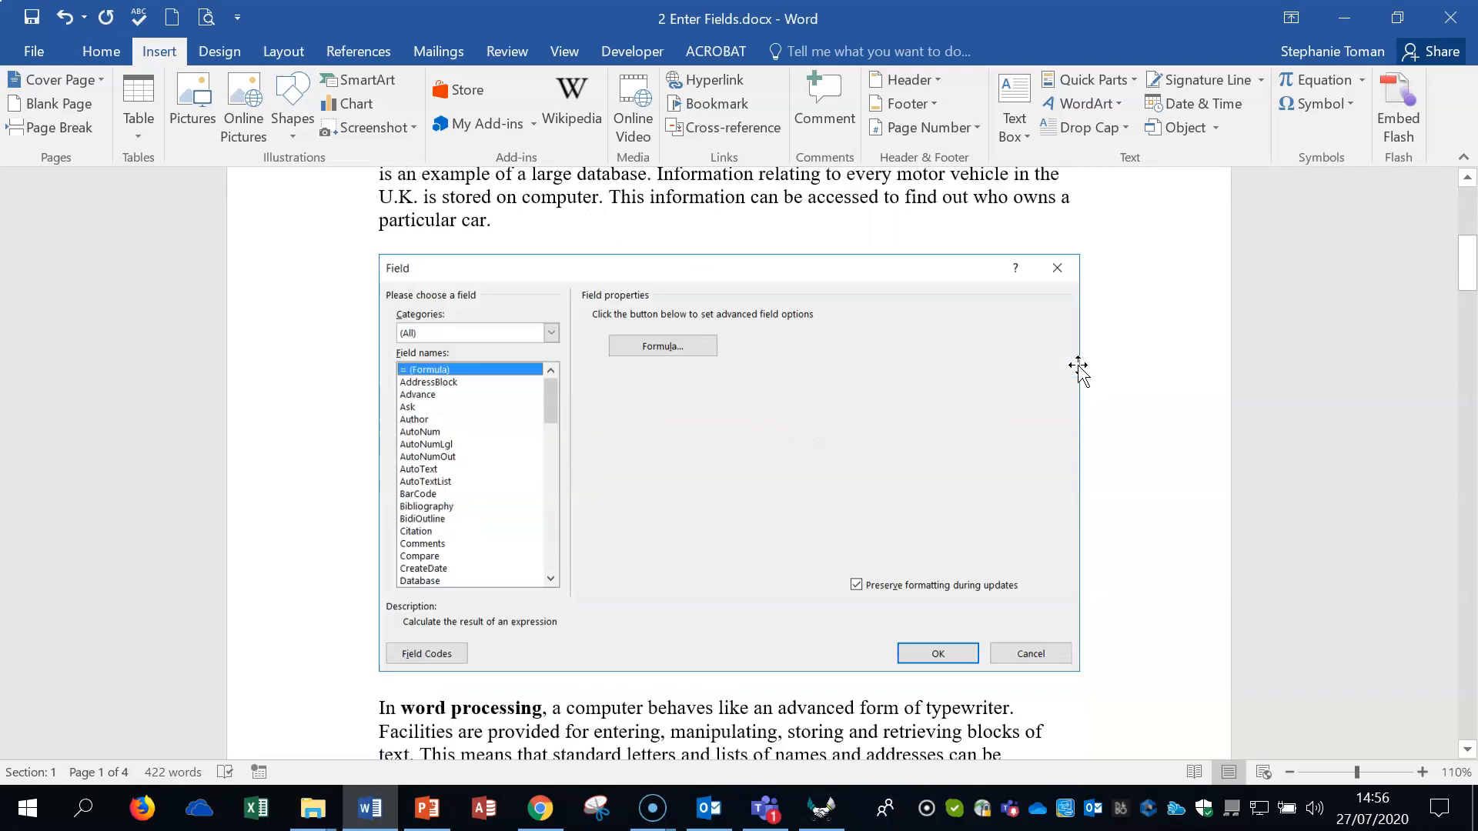
{"action": "left_click", "coordinate": [1085, 371]}
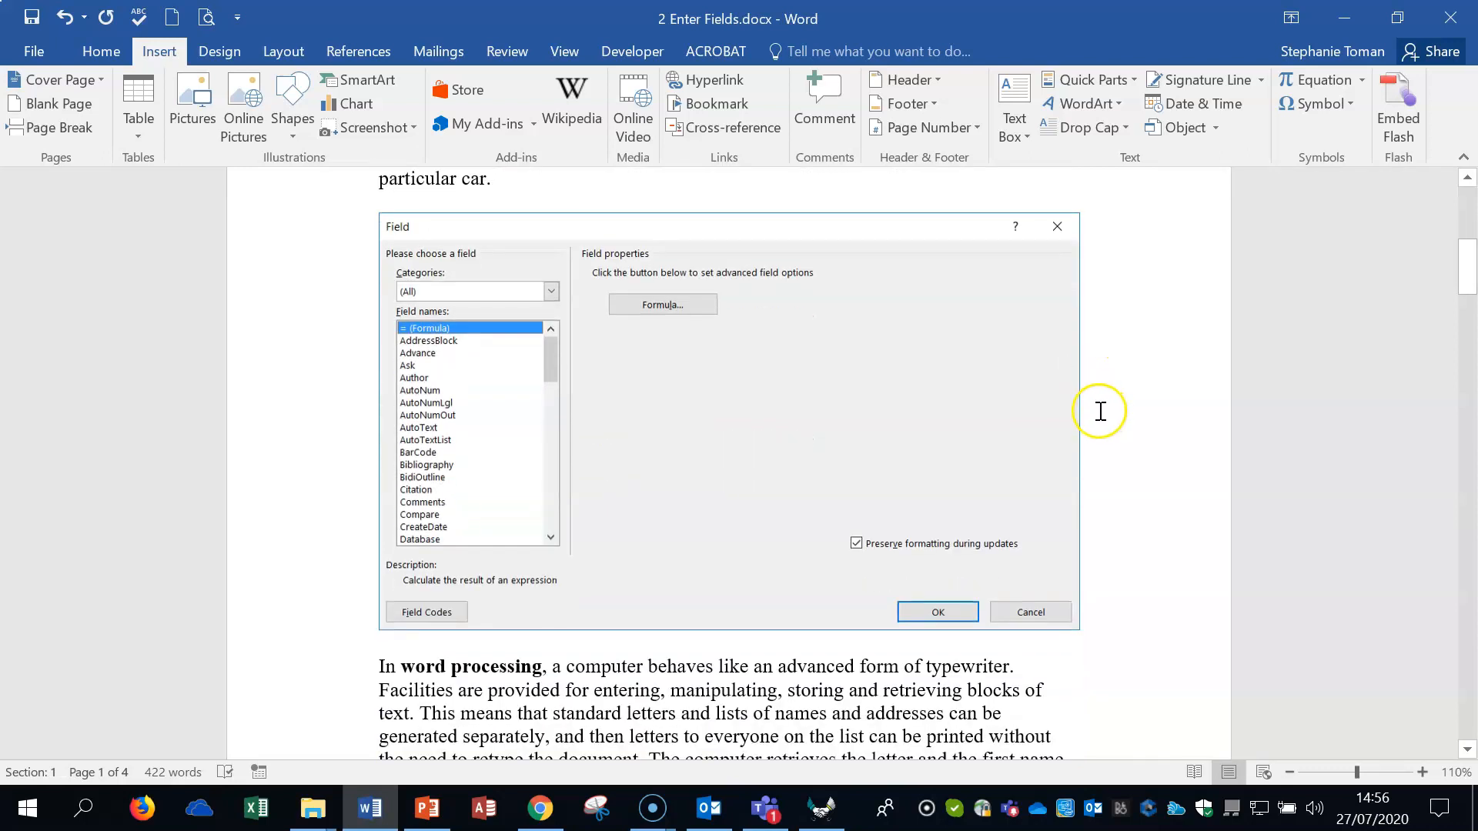
{"action": "scroll", "coordinate": [1098, 380], "scroll_direction": "up", "scroll_amount": 8}
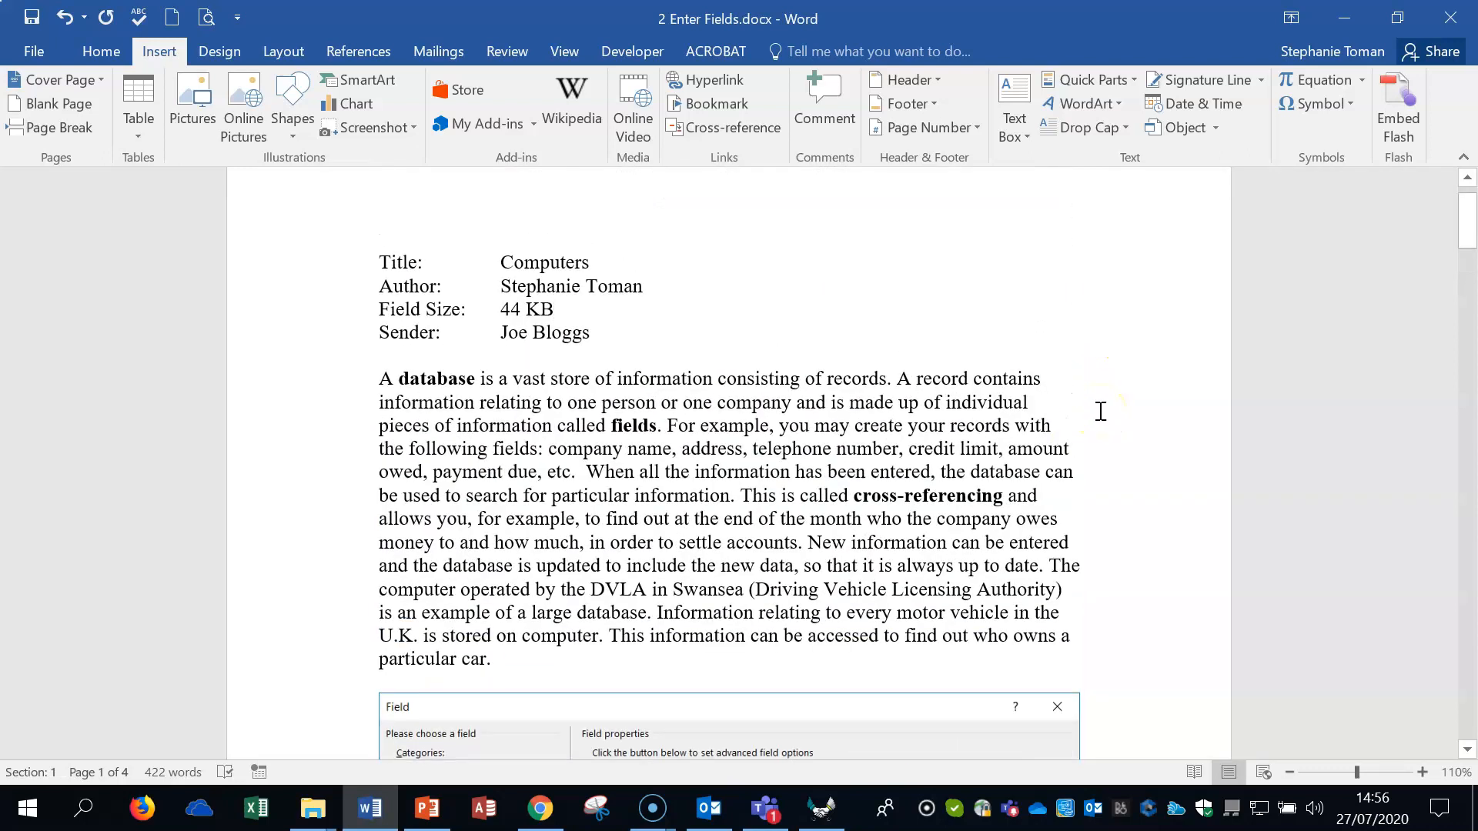
{"action": "left_click", "coordinate": [1133, 81]}
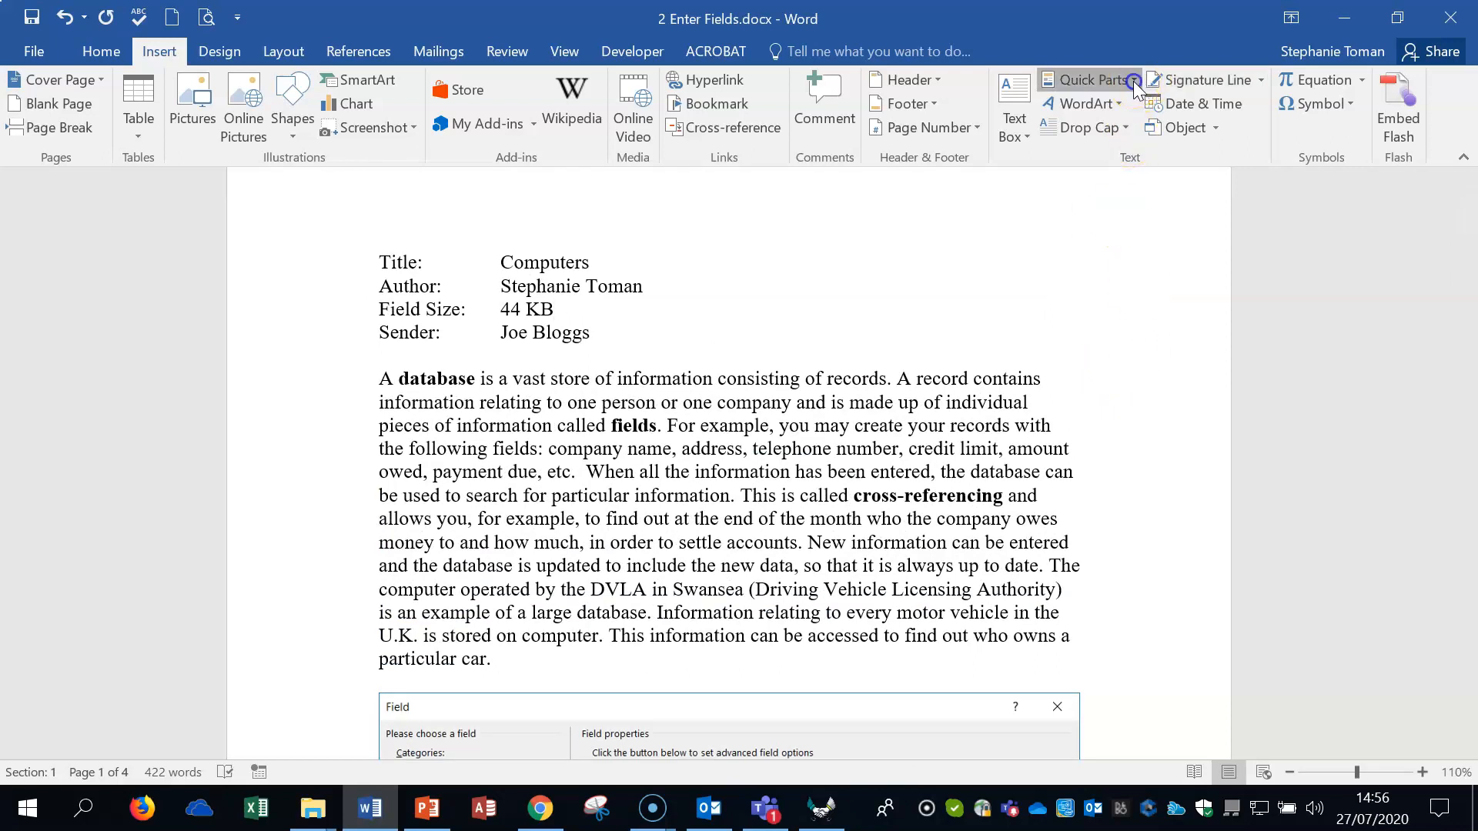
{"action": "left_click", "coordinate": [1123, 163]}
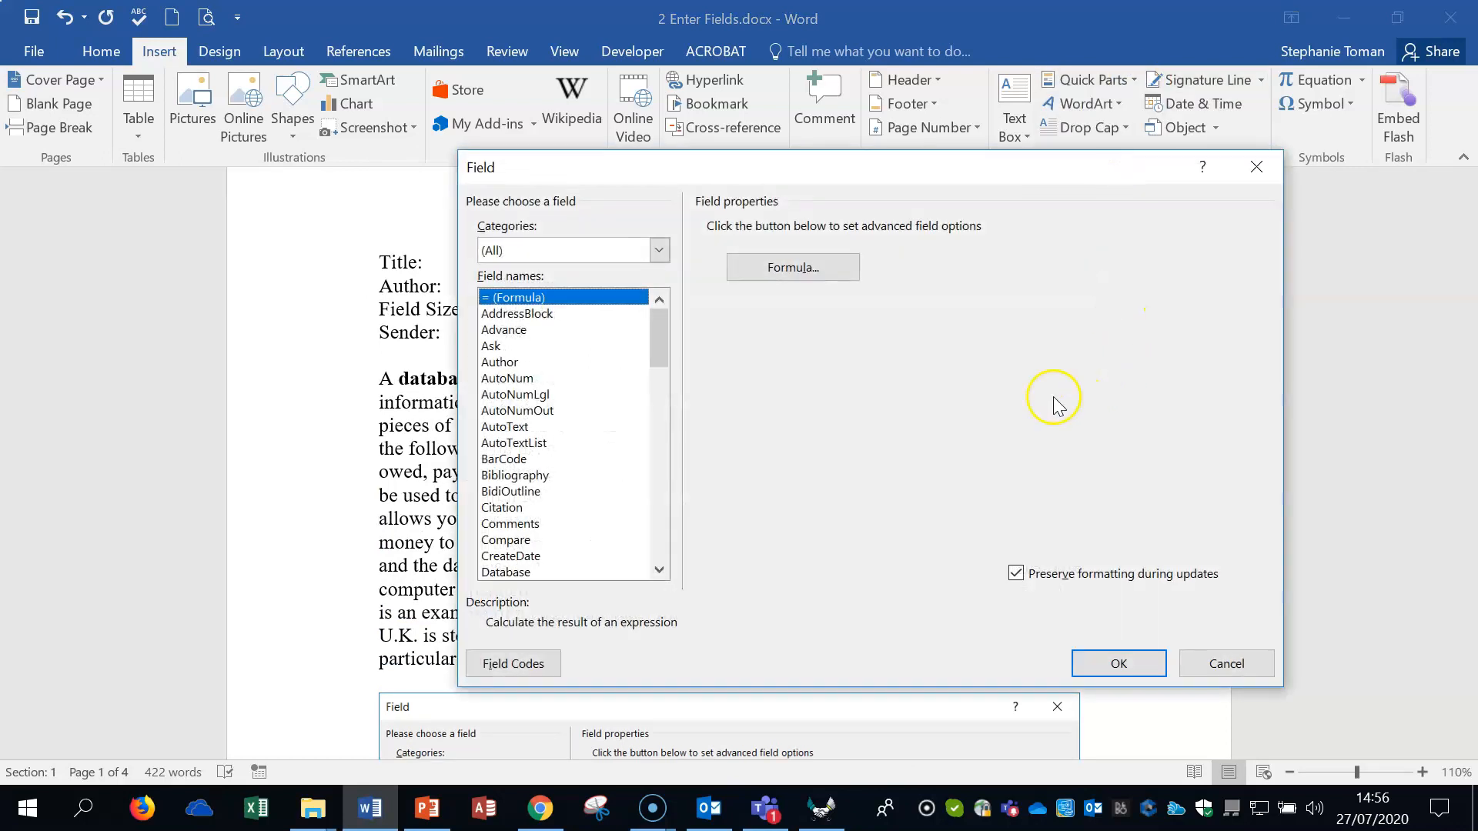
{"action": "left_click", "coordinate": [1258, 167]}
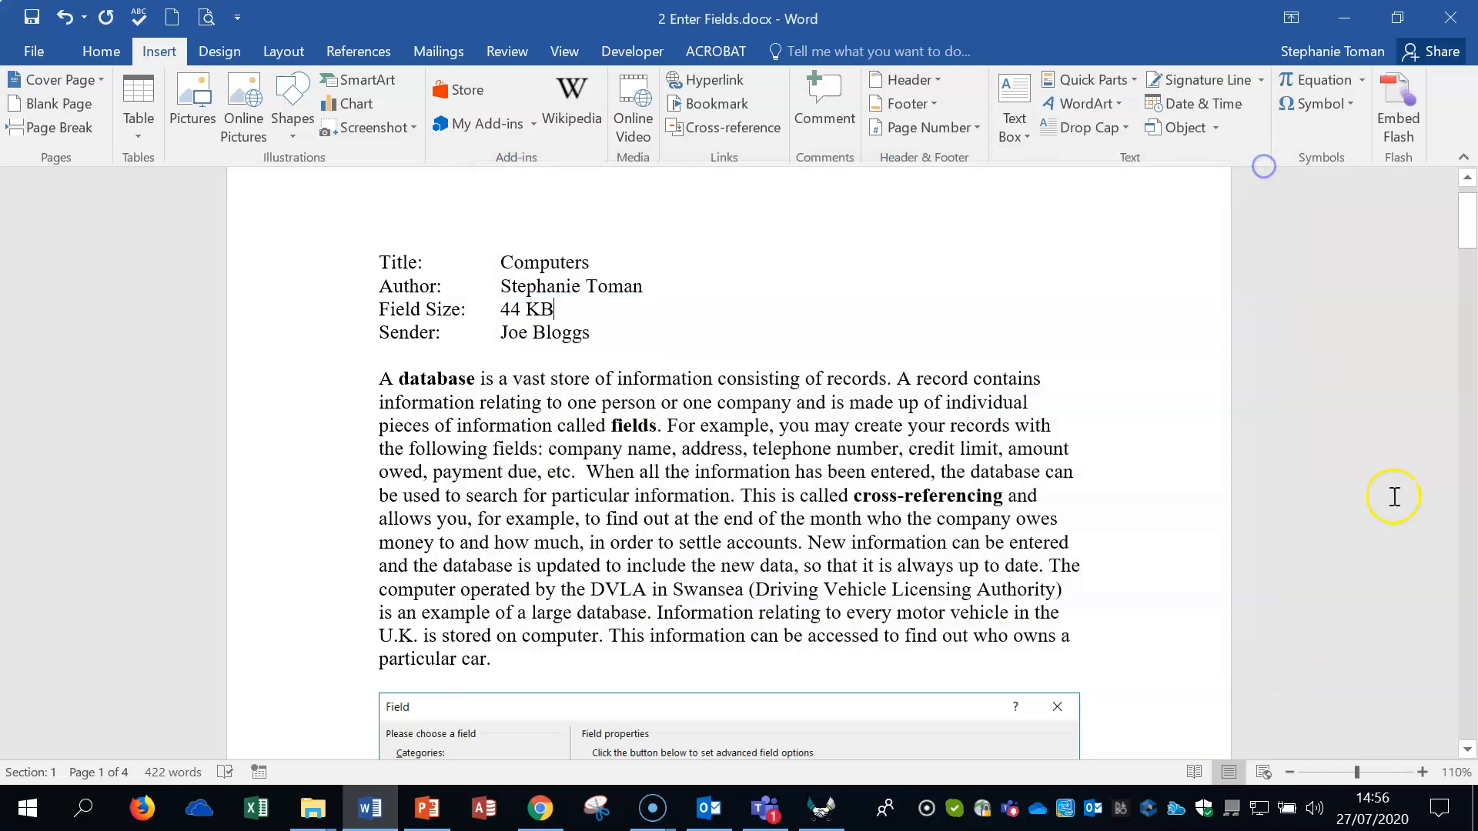
Close the document without saving and open 2 Lock_unlock fields.docx from the 10 Forms_Field Codes folder
{"action": "left_click", "coordinate": [1450, 17]}
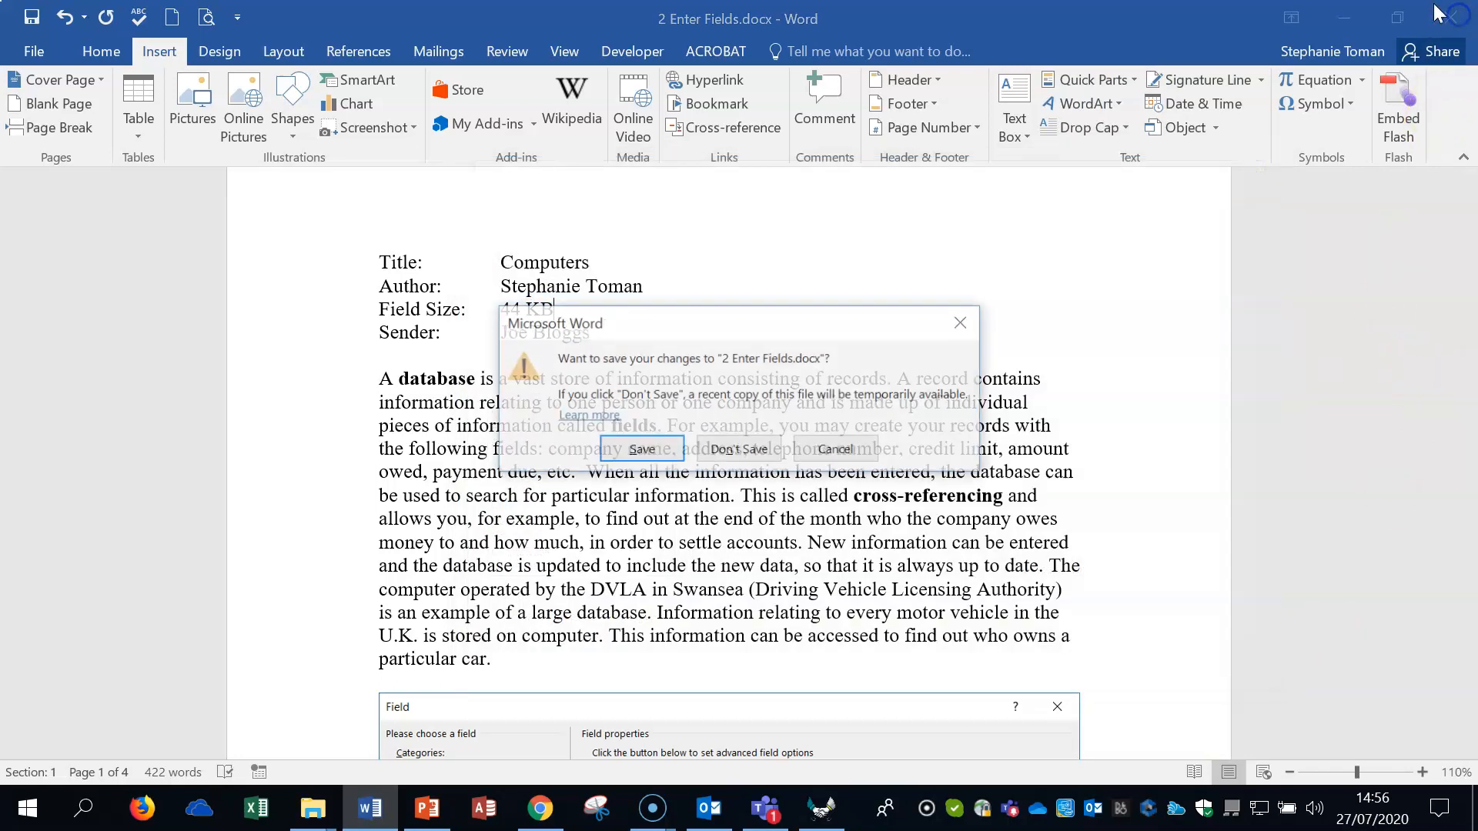
{"action": "left_click", "coordinate": [762, 456]}
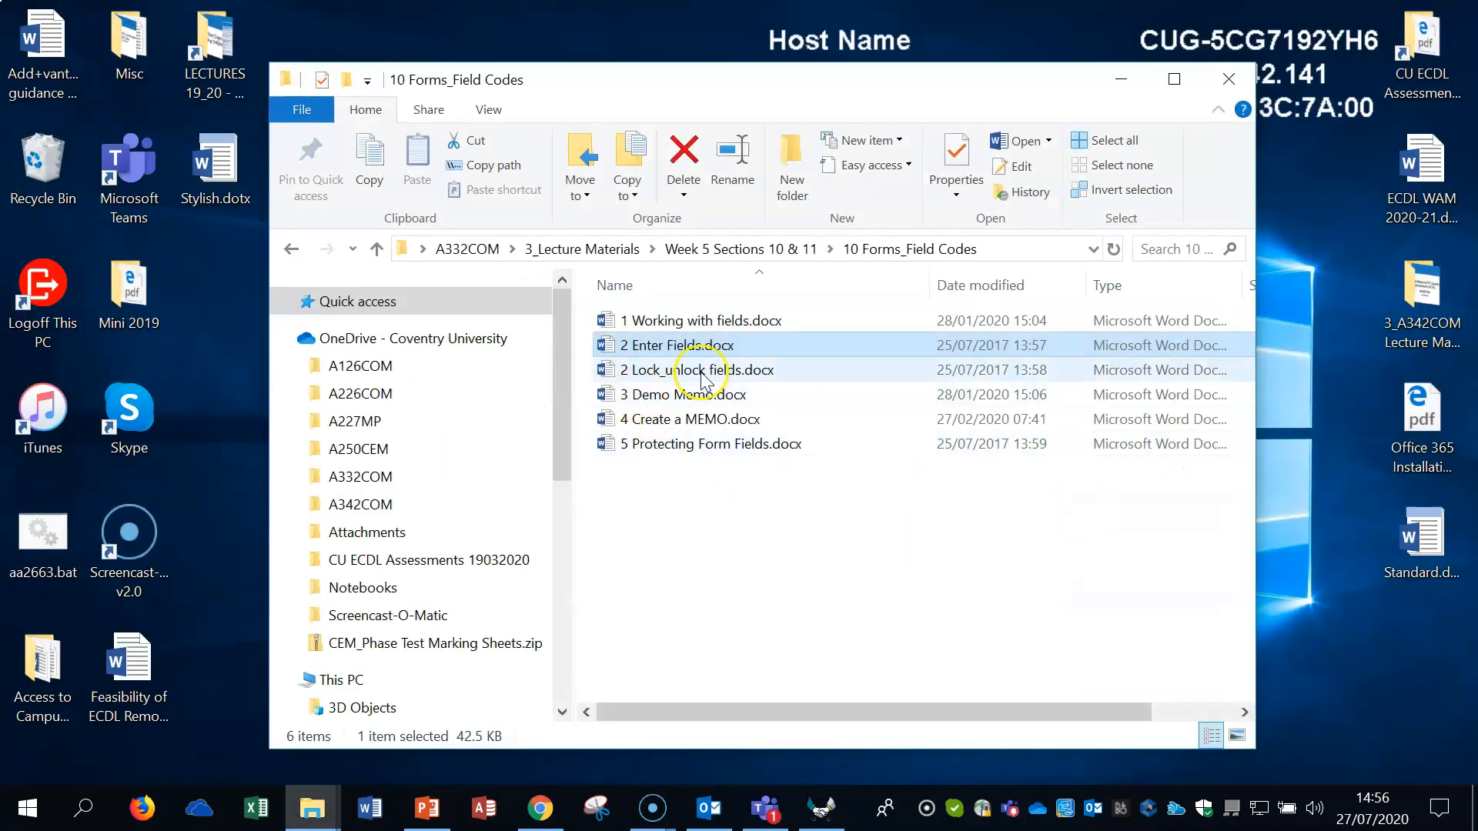
{"action": "left_click", "coordinate": [707, 371]}
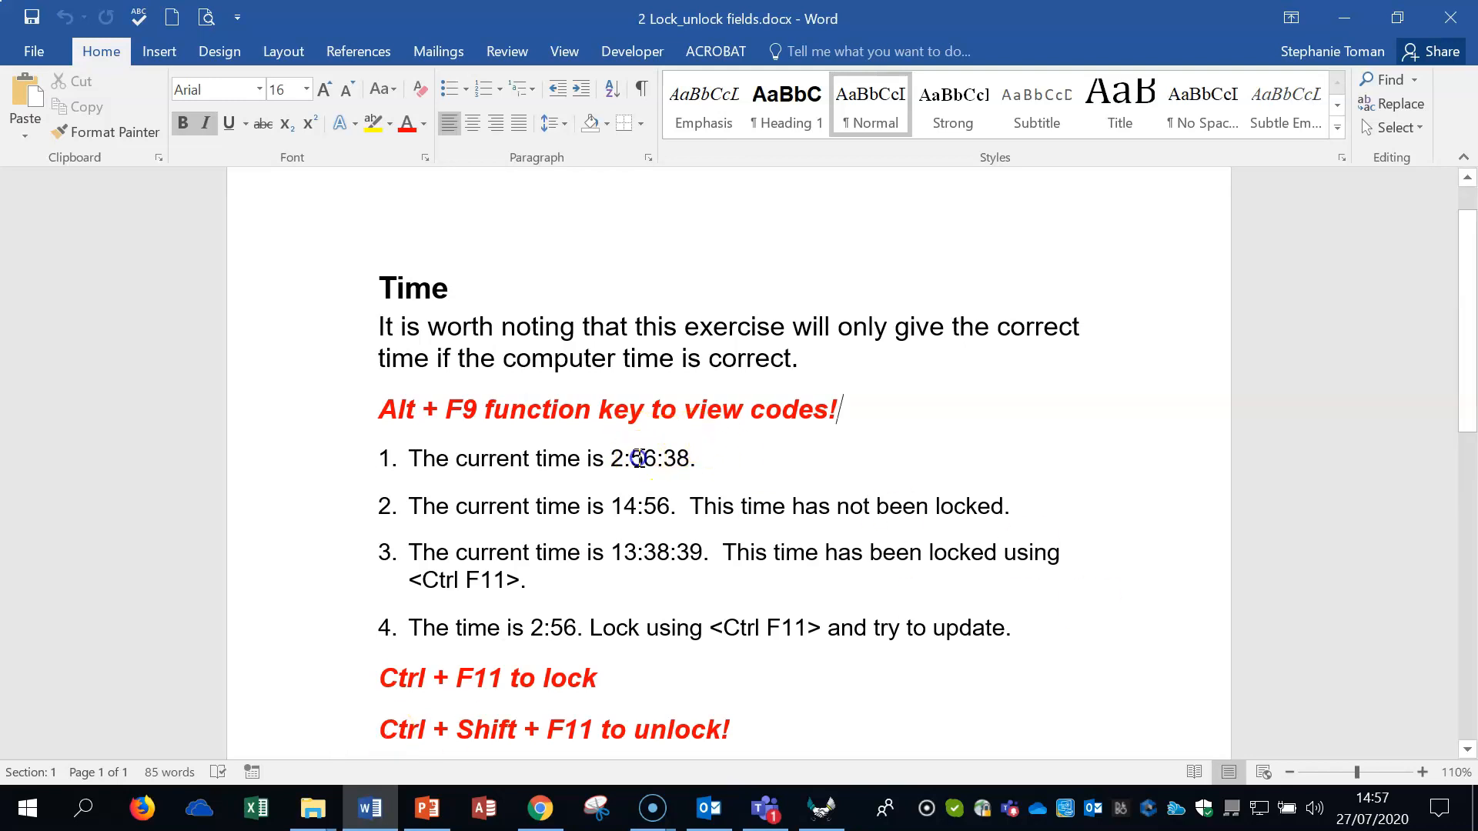
Look at the update and edit options available for the time field in item 1
{"action": "left_click", "coordinate": [643, 458]}
{"action": "right_click", "coordinate": [628, 459]}
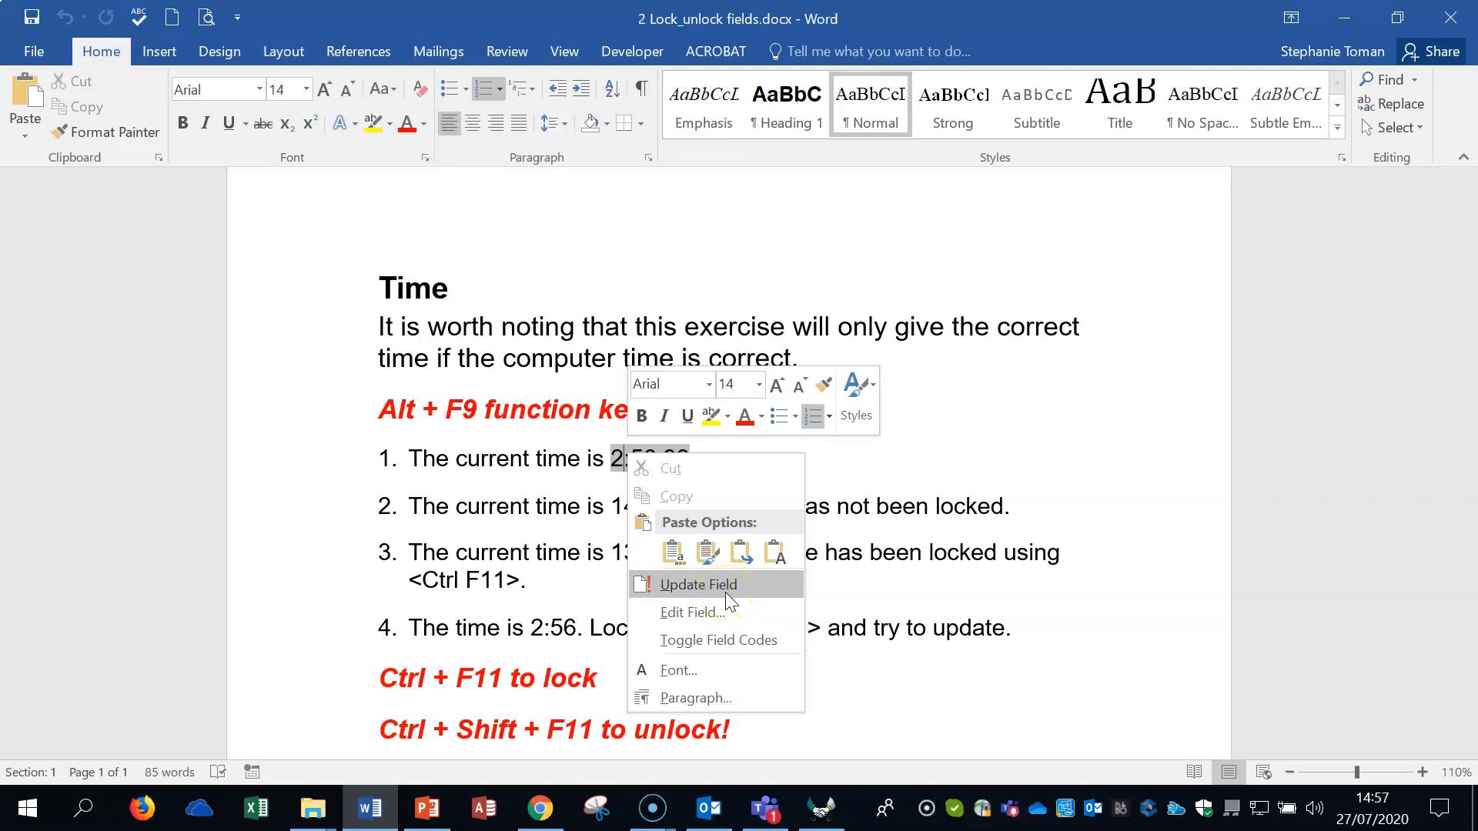
{"action": "left_click", "coordinate": [905, 445]}
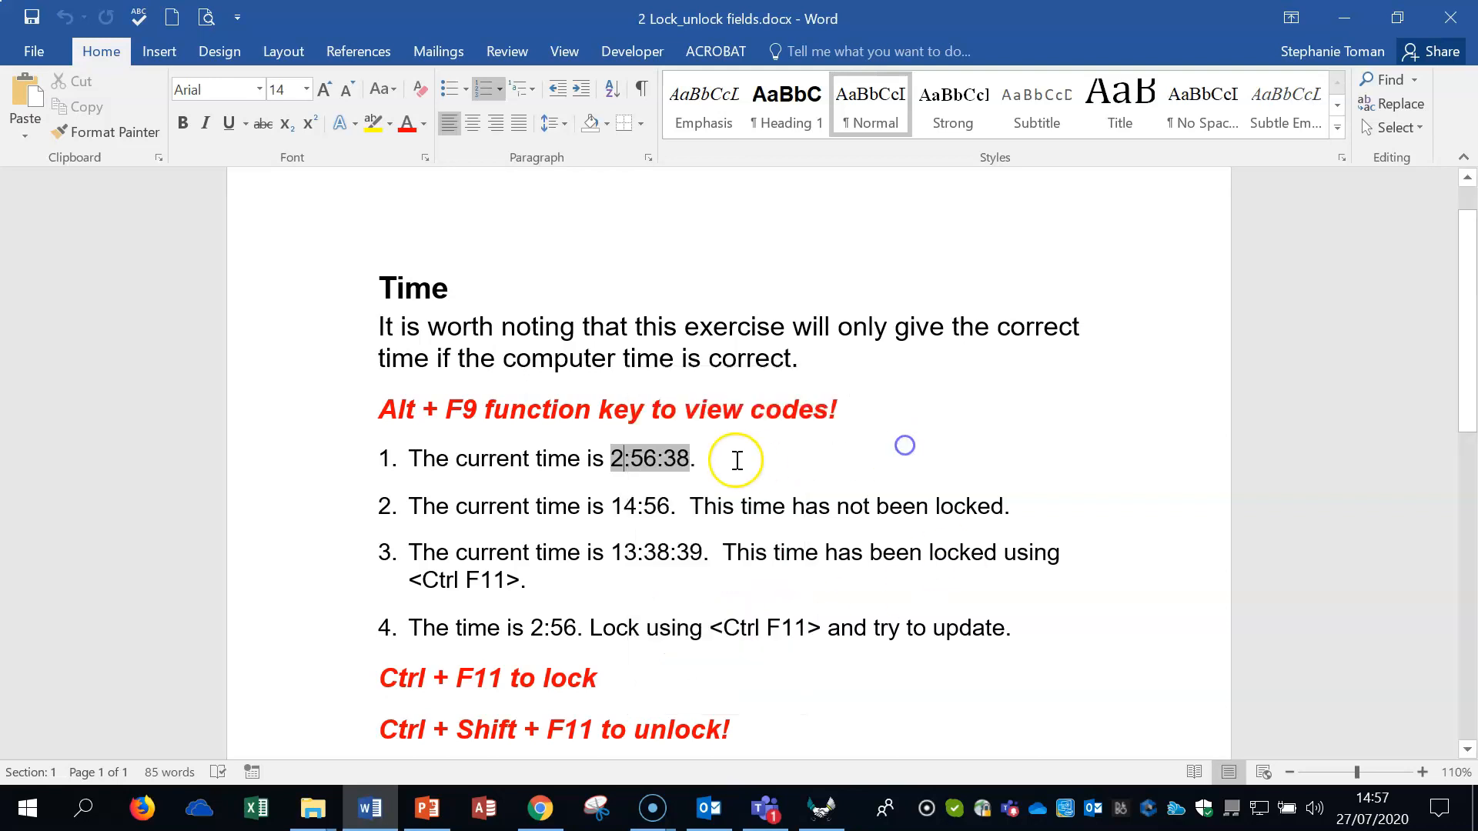
Look at the update options available for the unlocked time field in item 2
{"action": "right_click", "coordinate": [642, 506]}
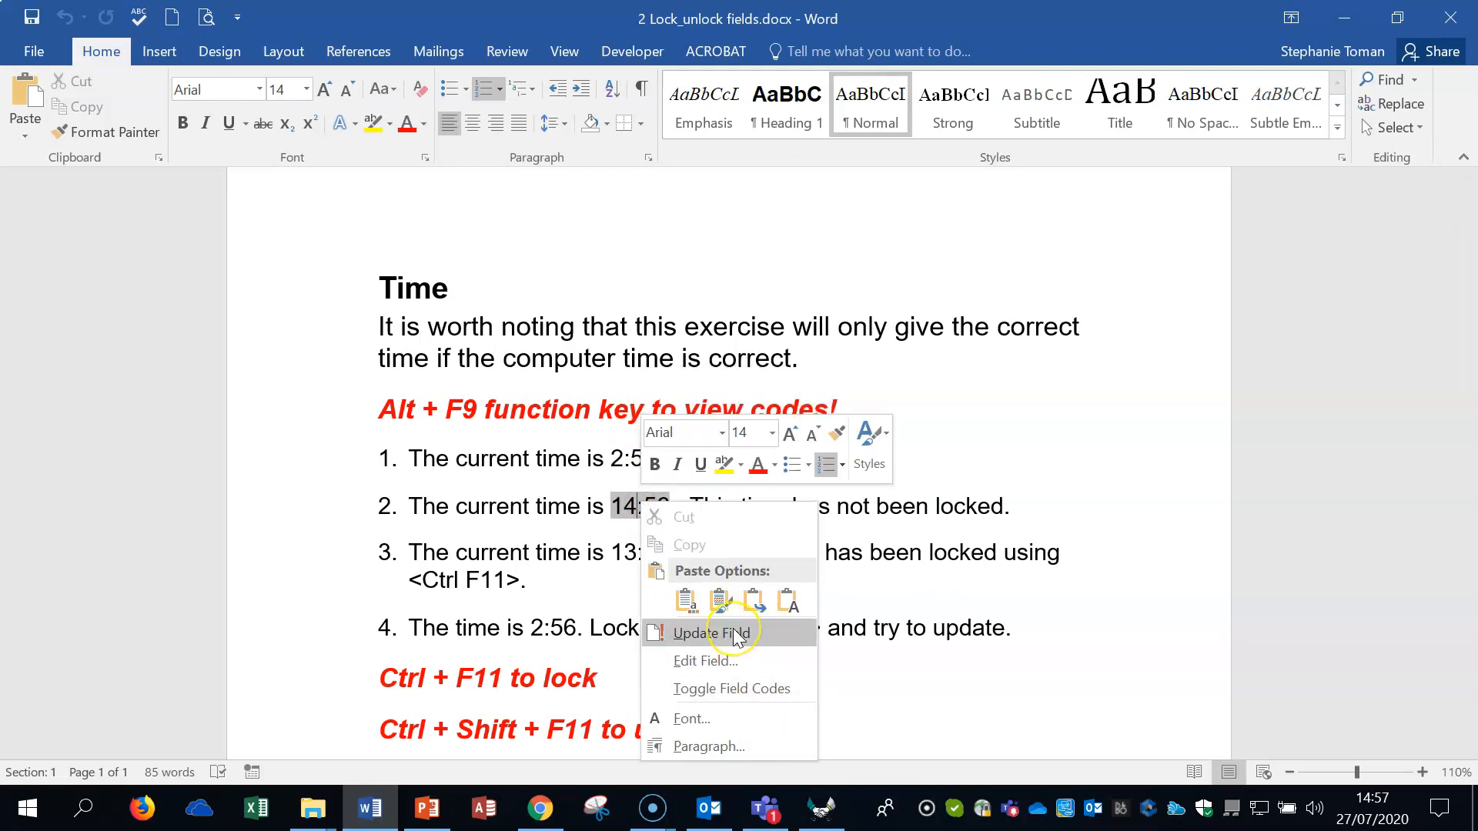
{"action": "left_click", "coordinate": [1011, 687]}
{"action": "scroll", "coordinate": [1015, 684], "scroll_direction": "down", "scroll_amount": 2}
Unlock the time field in item 3, checking whether it can be updated before and after unlocking
{"action": "left_click", "coordinate": [668, 489]}
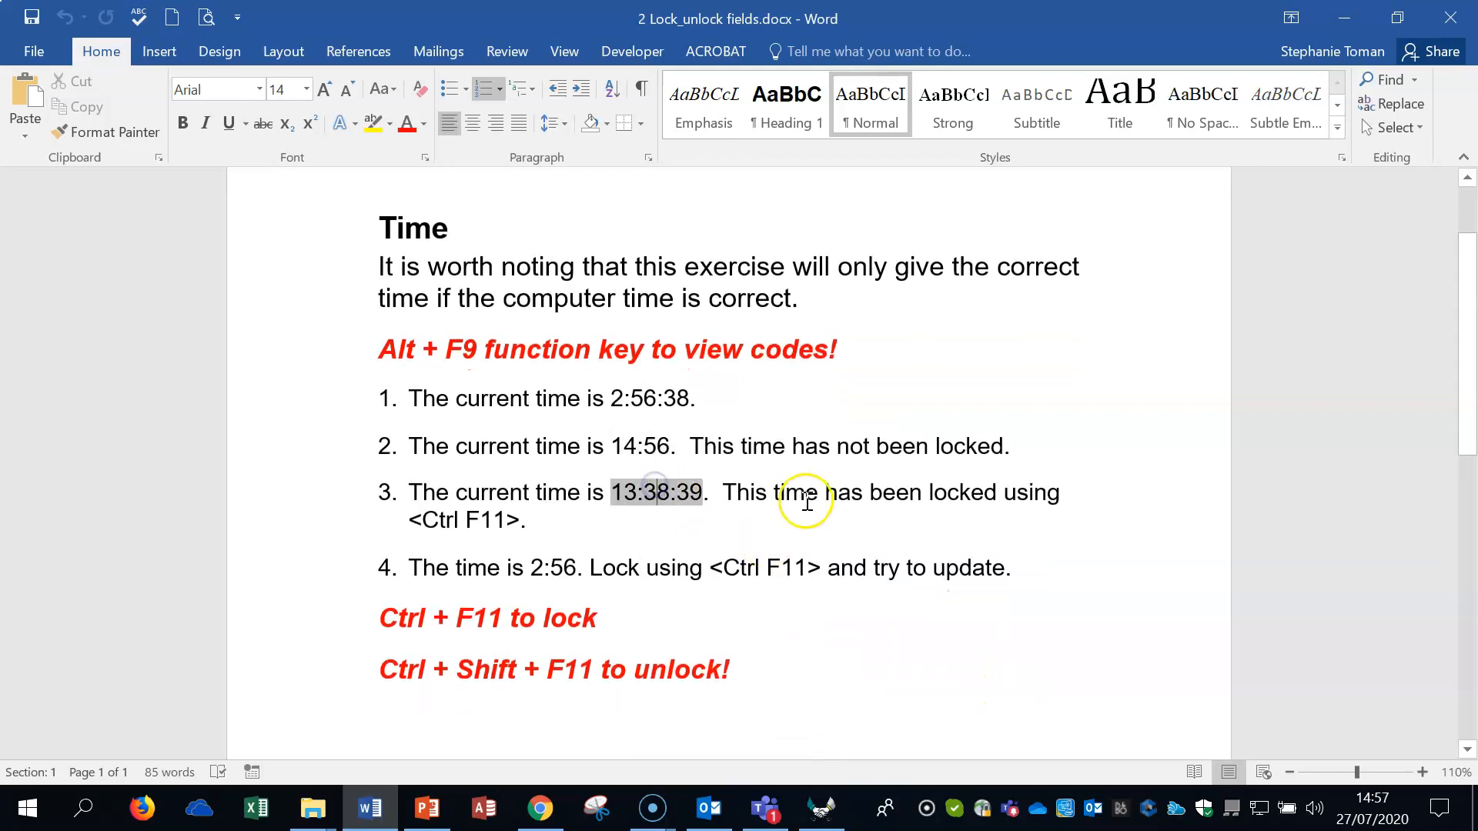
{"action": "right_click", "coordinate": [668, 487]}
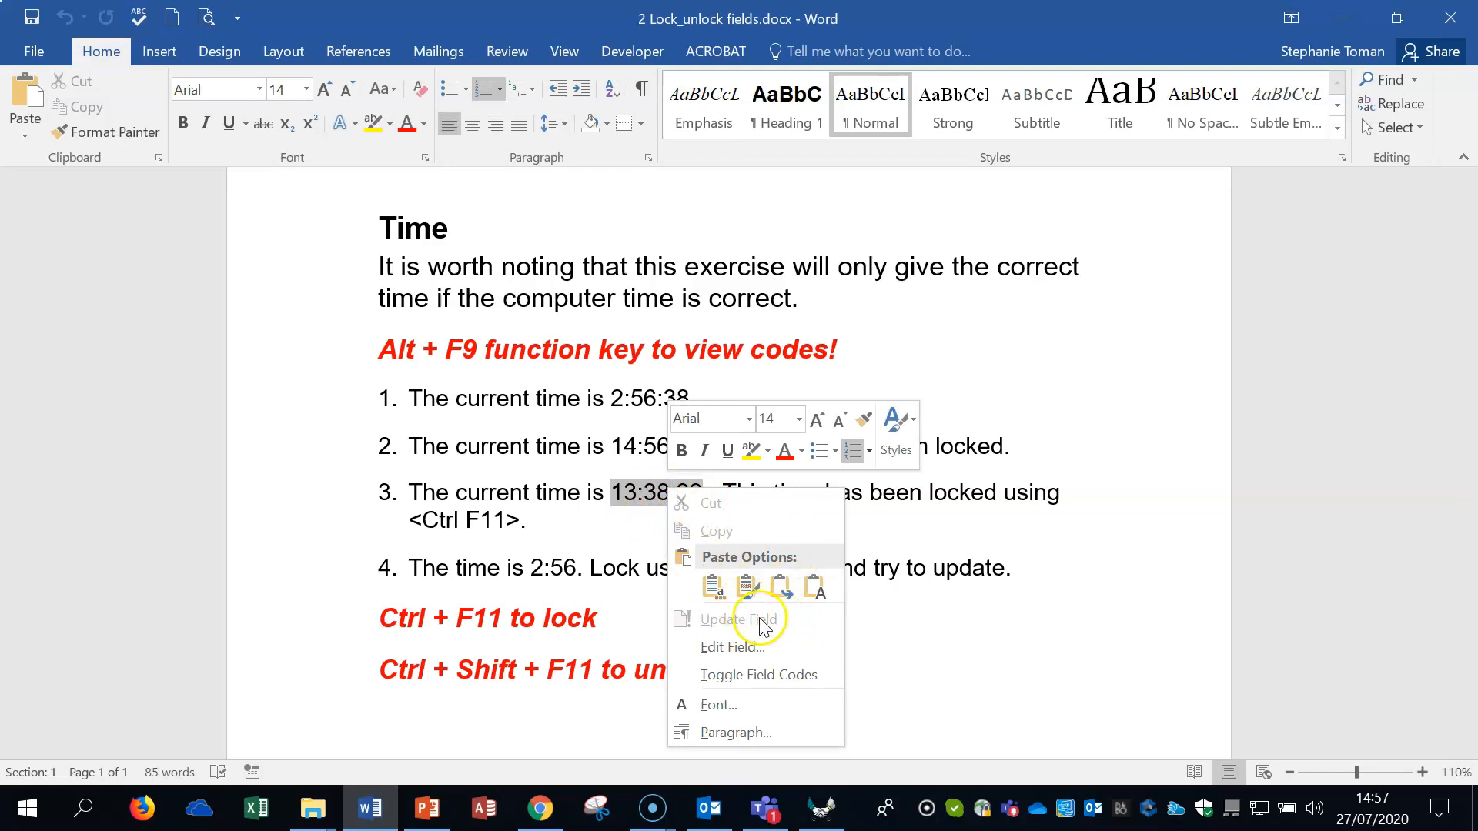
{"action": "left_click", "coordinate": [1006, 663]}
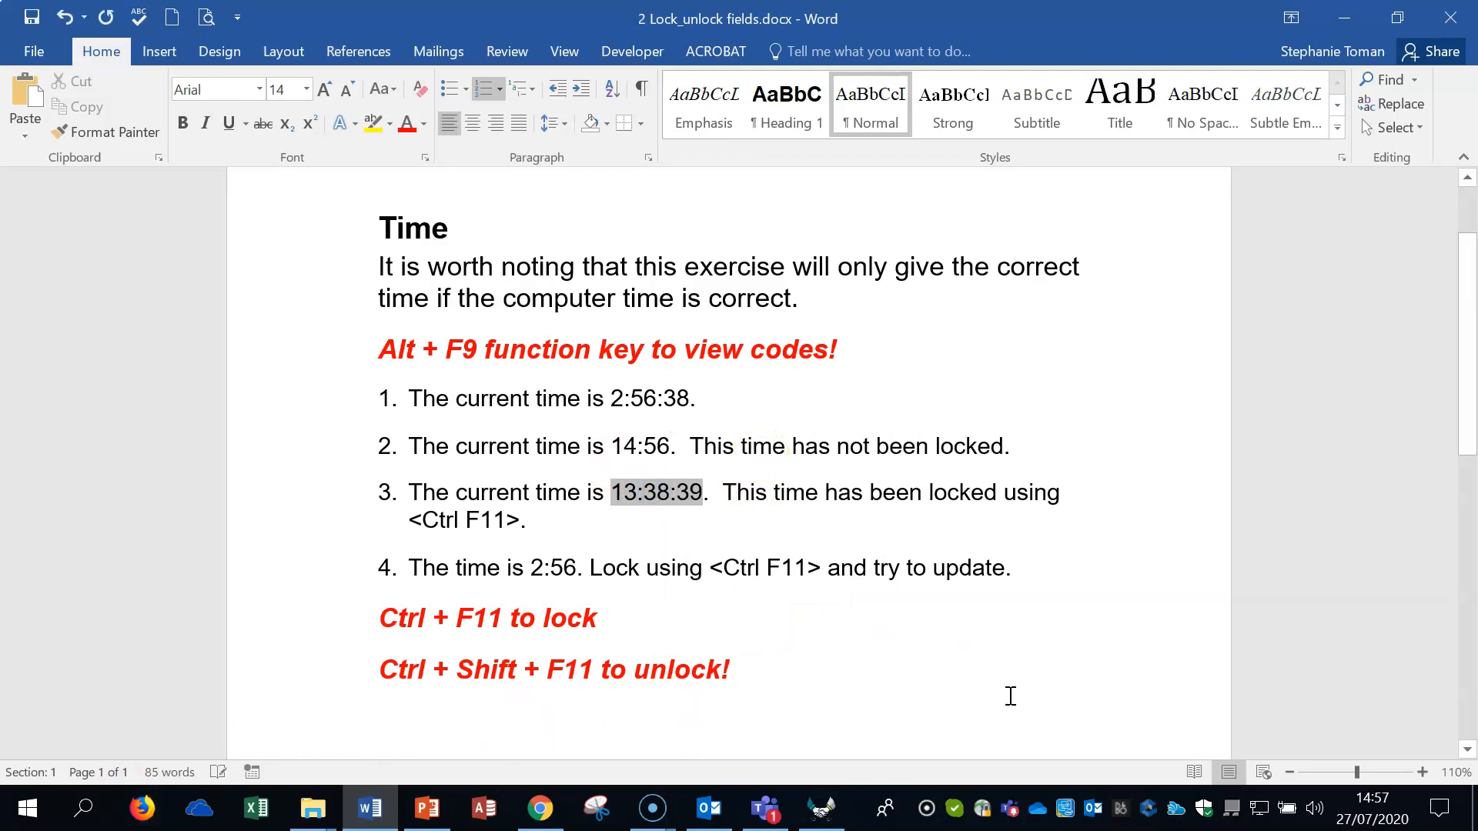
{"action": "right_click", "coordinate": [692, 500]}
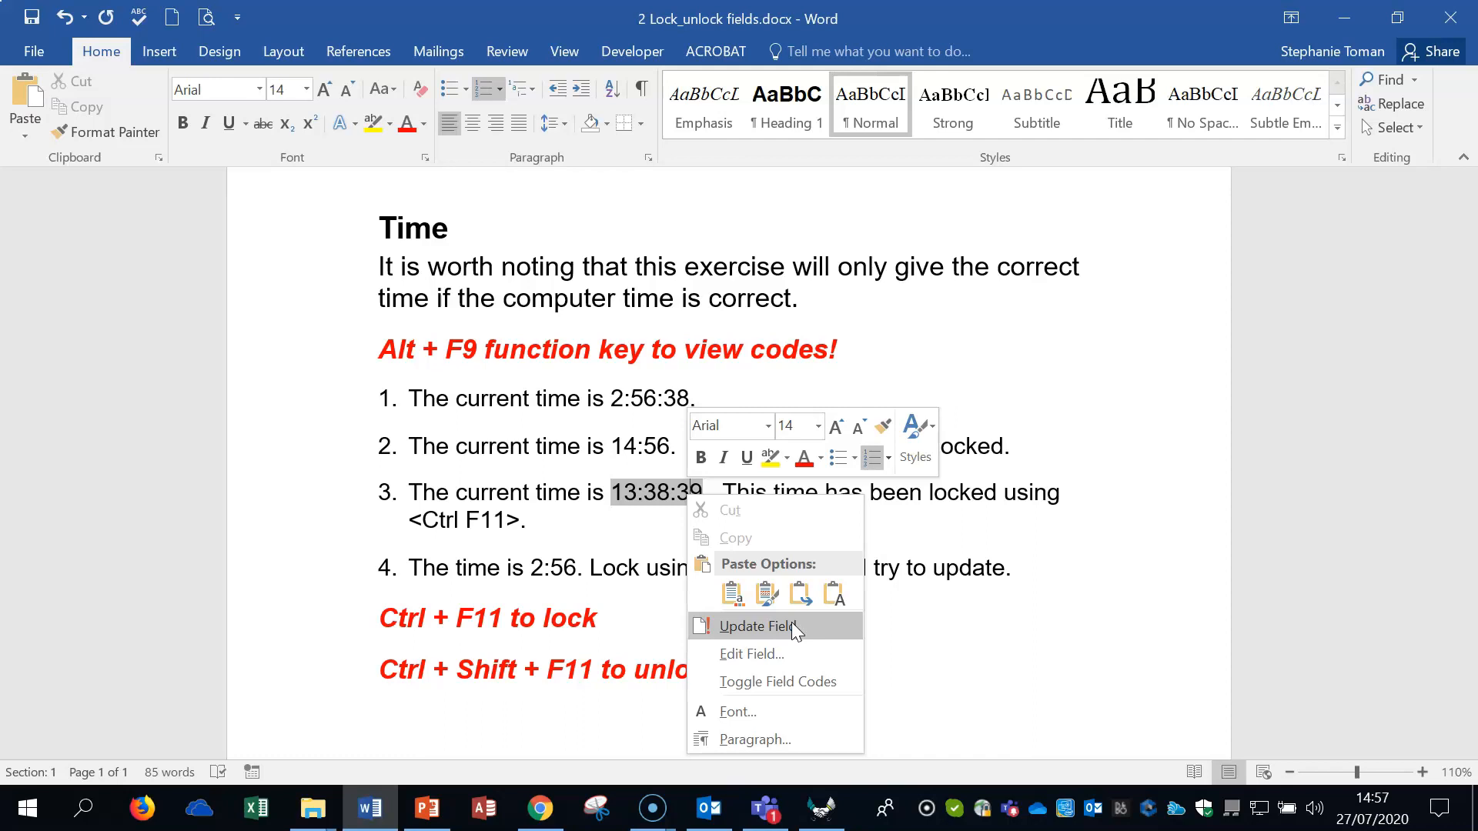
{"action": "left_click", "coordinate": [657, 497]}
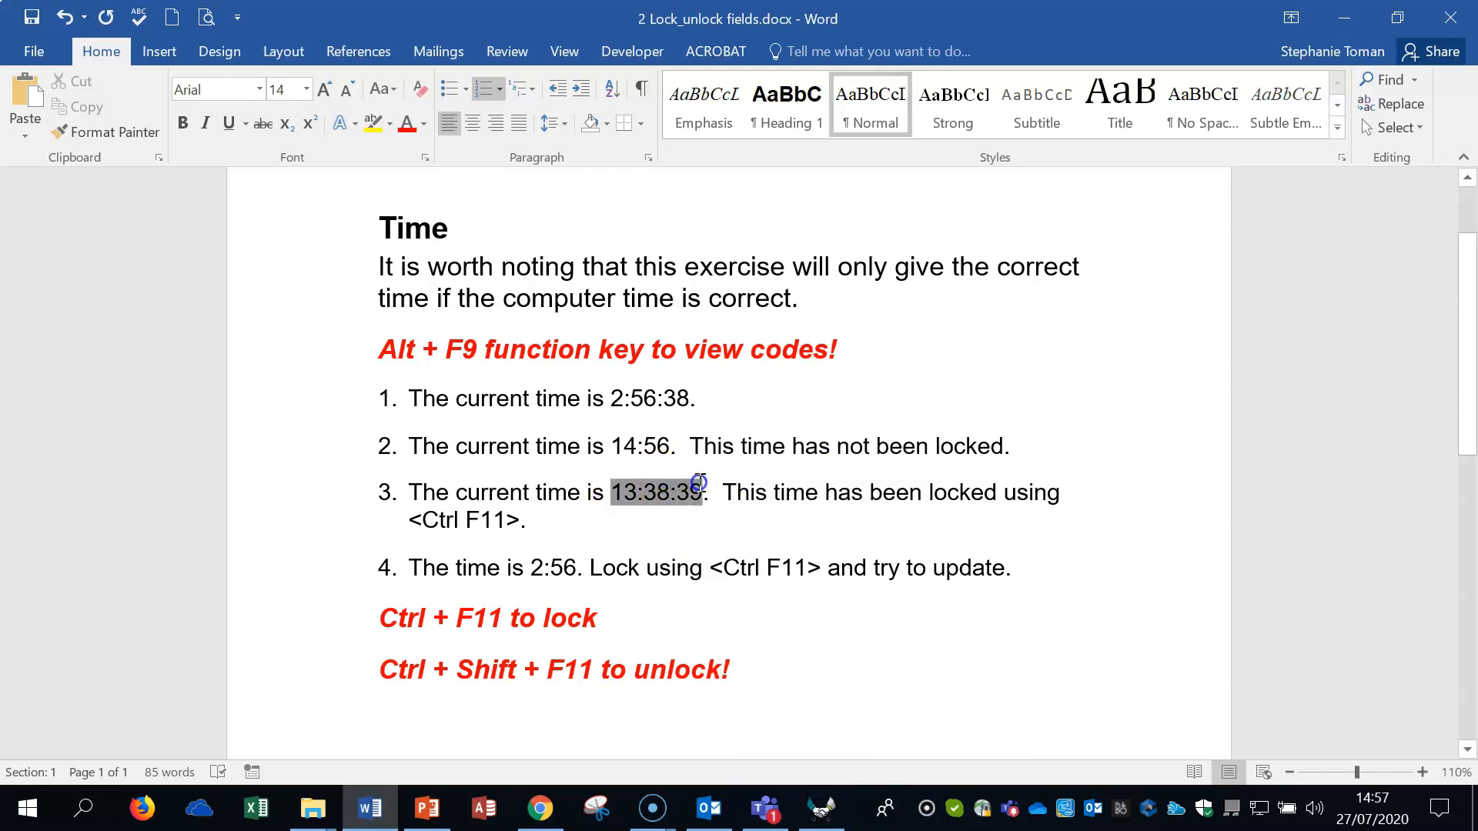
Lock the time field in item 3 again and check whether its update option is available
{"action": "double_click", "coordinate": [698, 487]}
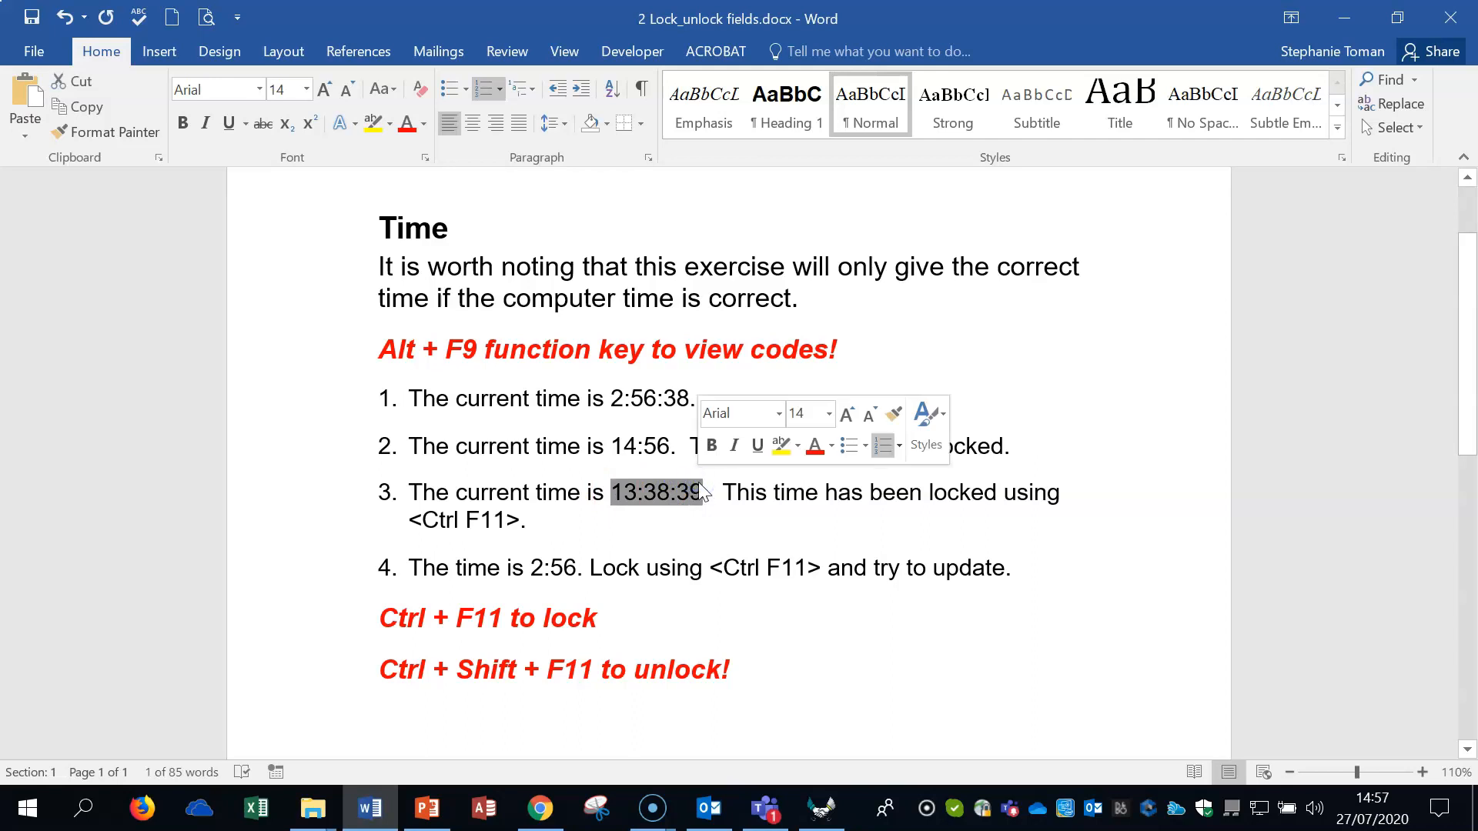
{"action": "left_click", "coordinate": [650, 492]}
{"action": "left_click", "coordinate": [756, 529]}
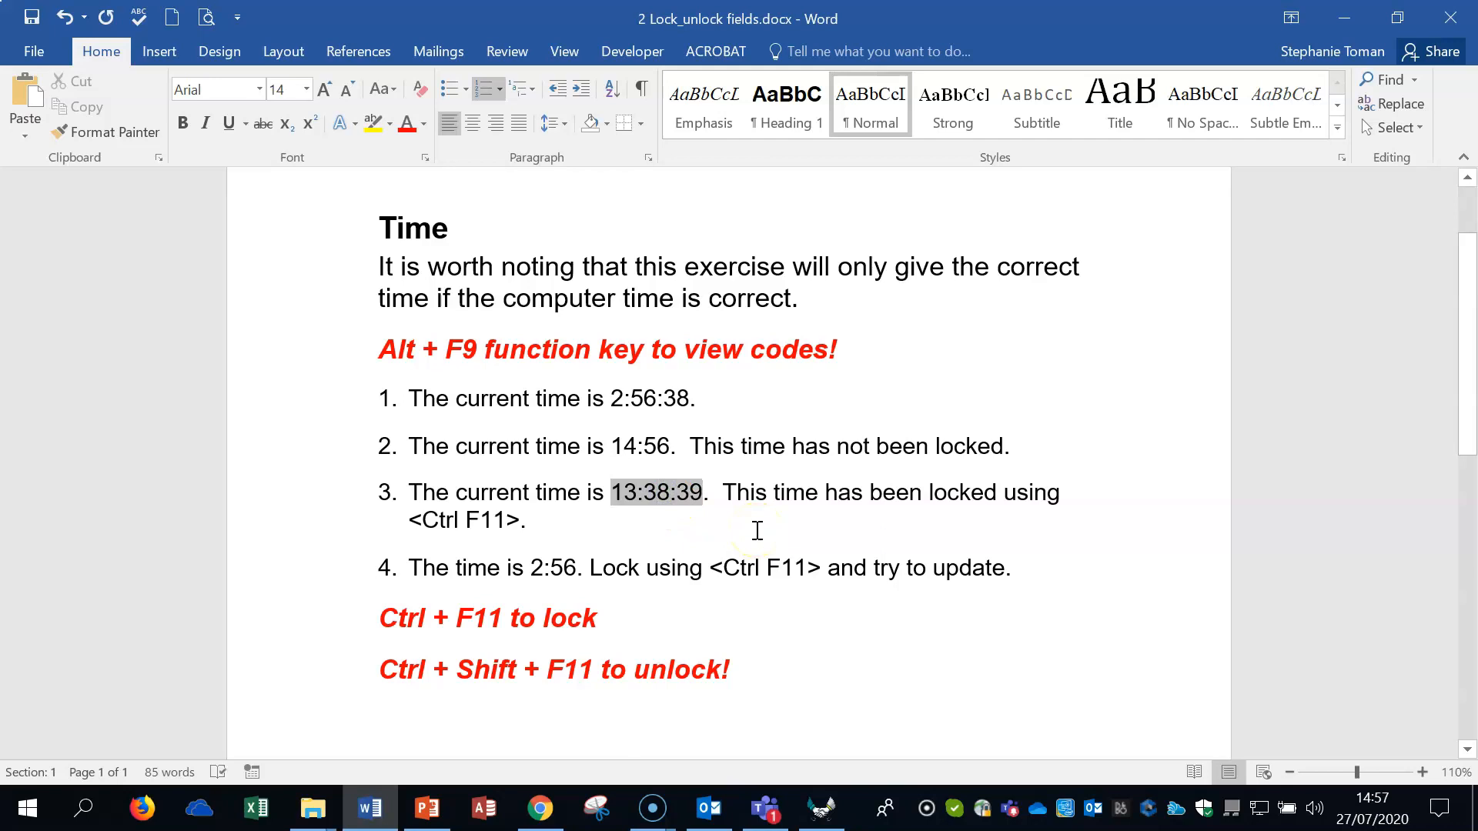
{"action": "right_click", "coordinate": [640, 491]}
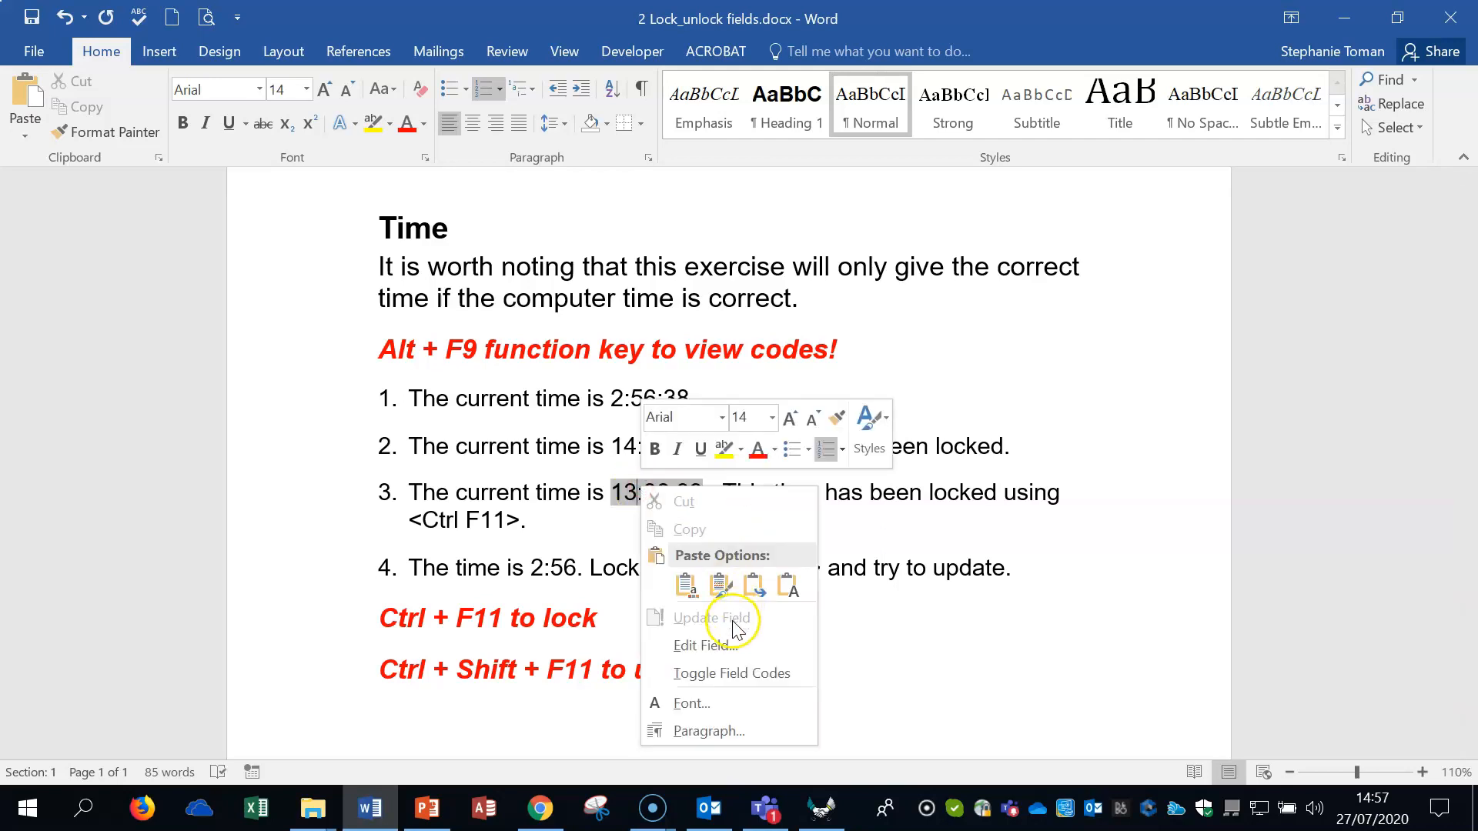
{"action": "left_click", "coordinate": [657, 501]}
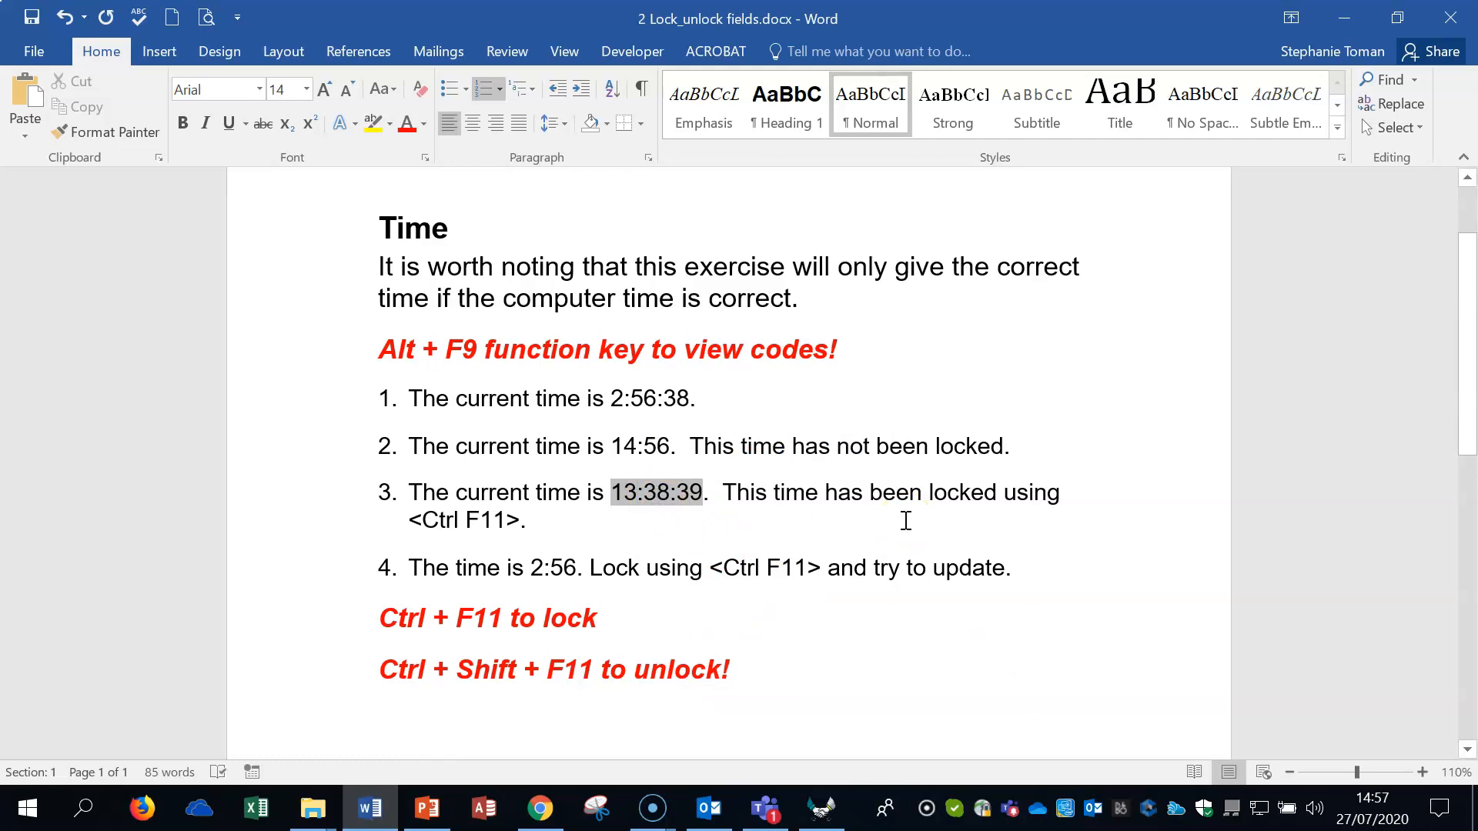
Unlock the time field in item 3 and update it to the current time
{"action": "right_click", "coordinate": [656, 491]}
{"action": "left_click", "coordinate": [739, 616]}
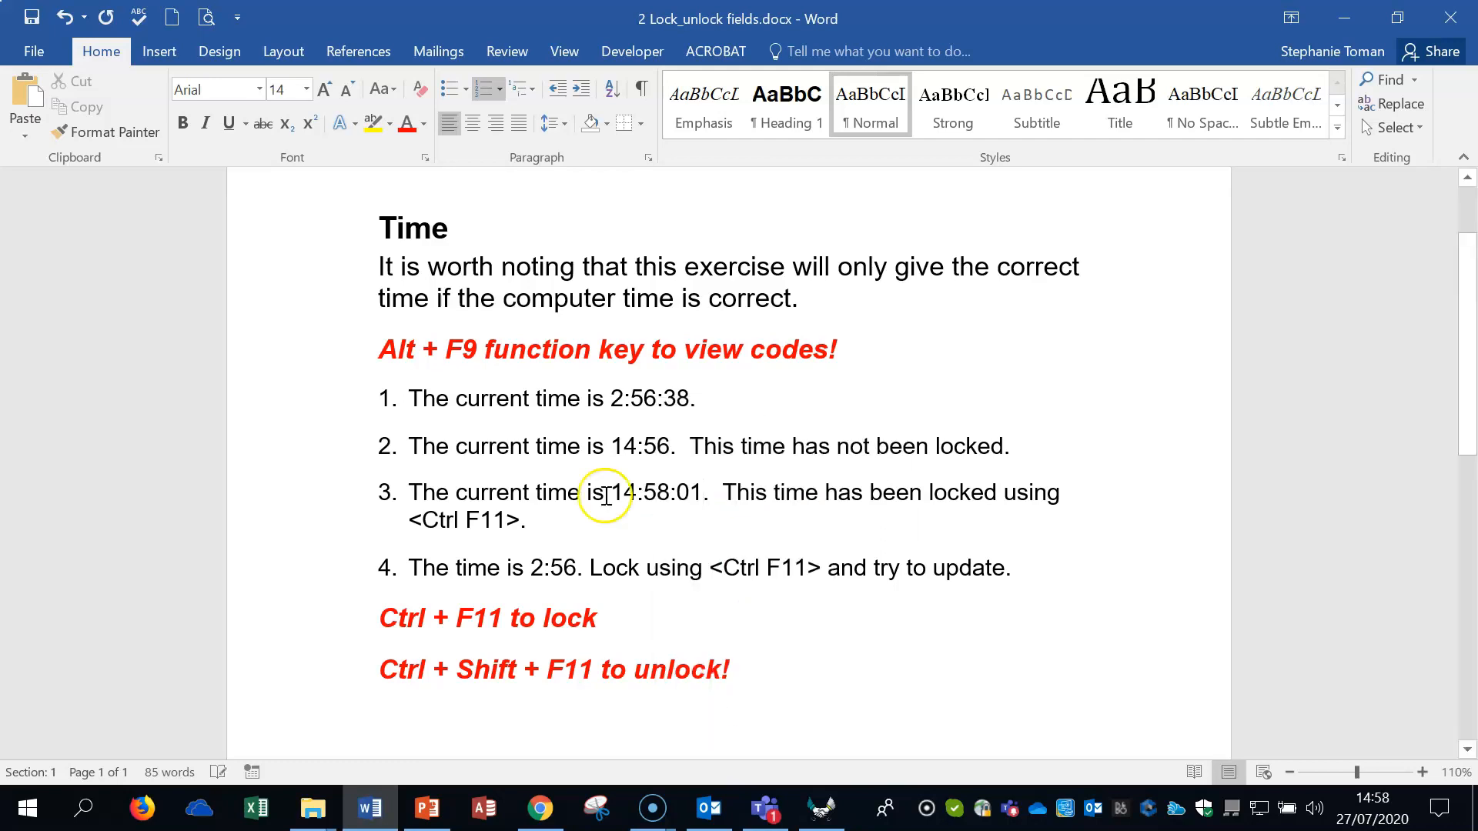
{"action": "left_click", "coordinate": [1083, 662]}
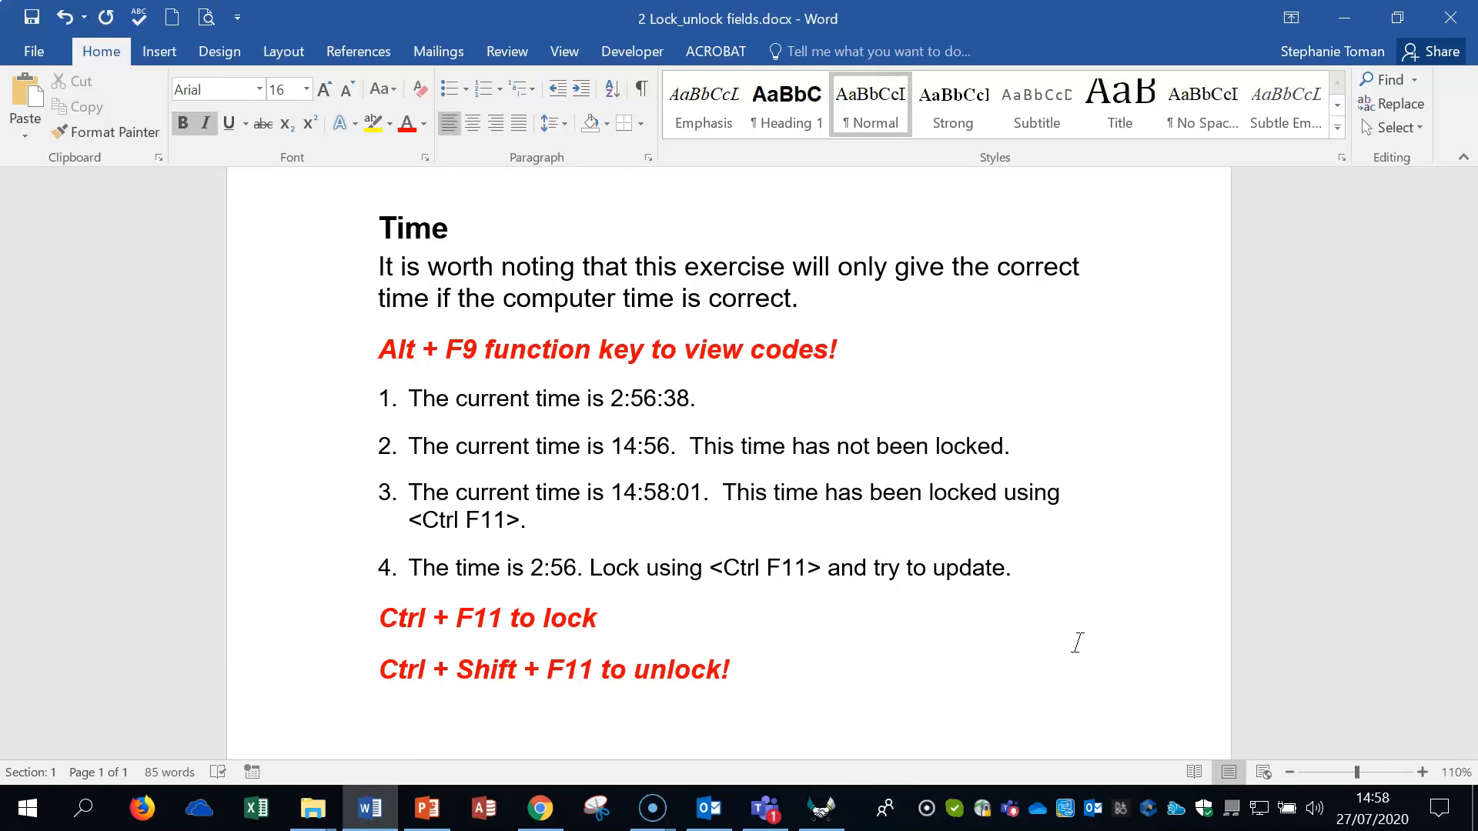
Toggle the field codes on and back off, and review the lock and unlock notes below item 4
{"action": "key", "text": "alt+F9"}
{"action": "key", "text": "alt+F9"}
{"action": "left_click", "coordinate": [990, 637]}
{"action": "scroll", "coordinate": [1040, 642], "scroll_direction": "down", "scroll_amount": 1}
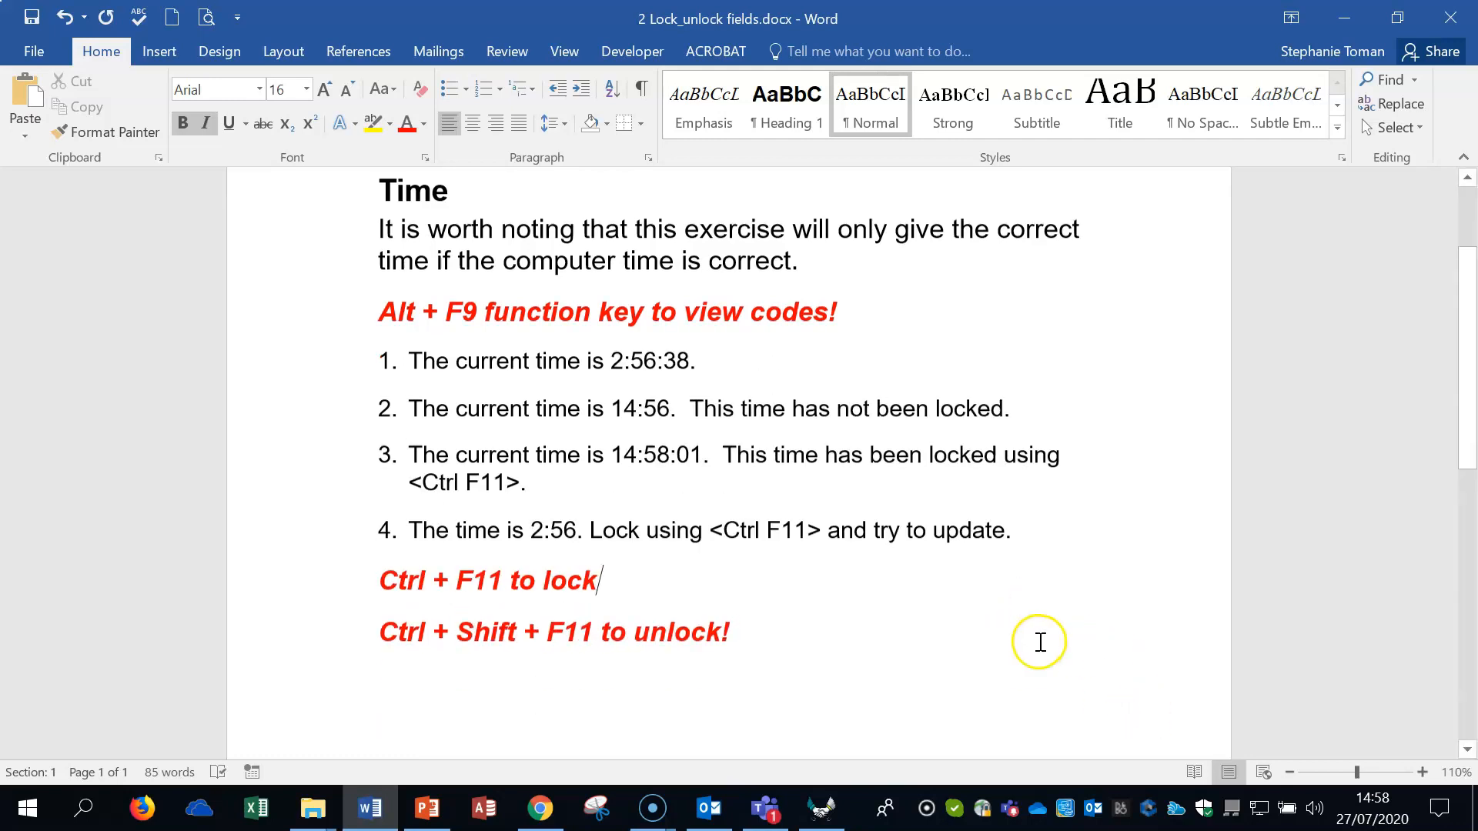
{"action": "scroll", "coordinate": [1040, 643], "scroll_direction": "down", "scroll_amount": 2}
{"action": "left_click_drag", "start_coordinate": [450, 523], "coordinate": [901, 587]}
{"action": "left_click", "coordinate": [1019, 597]}
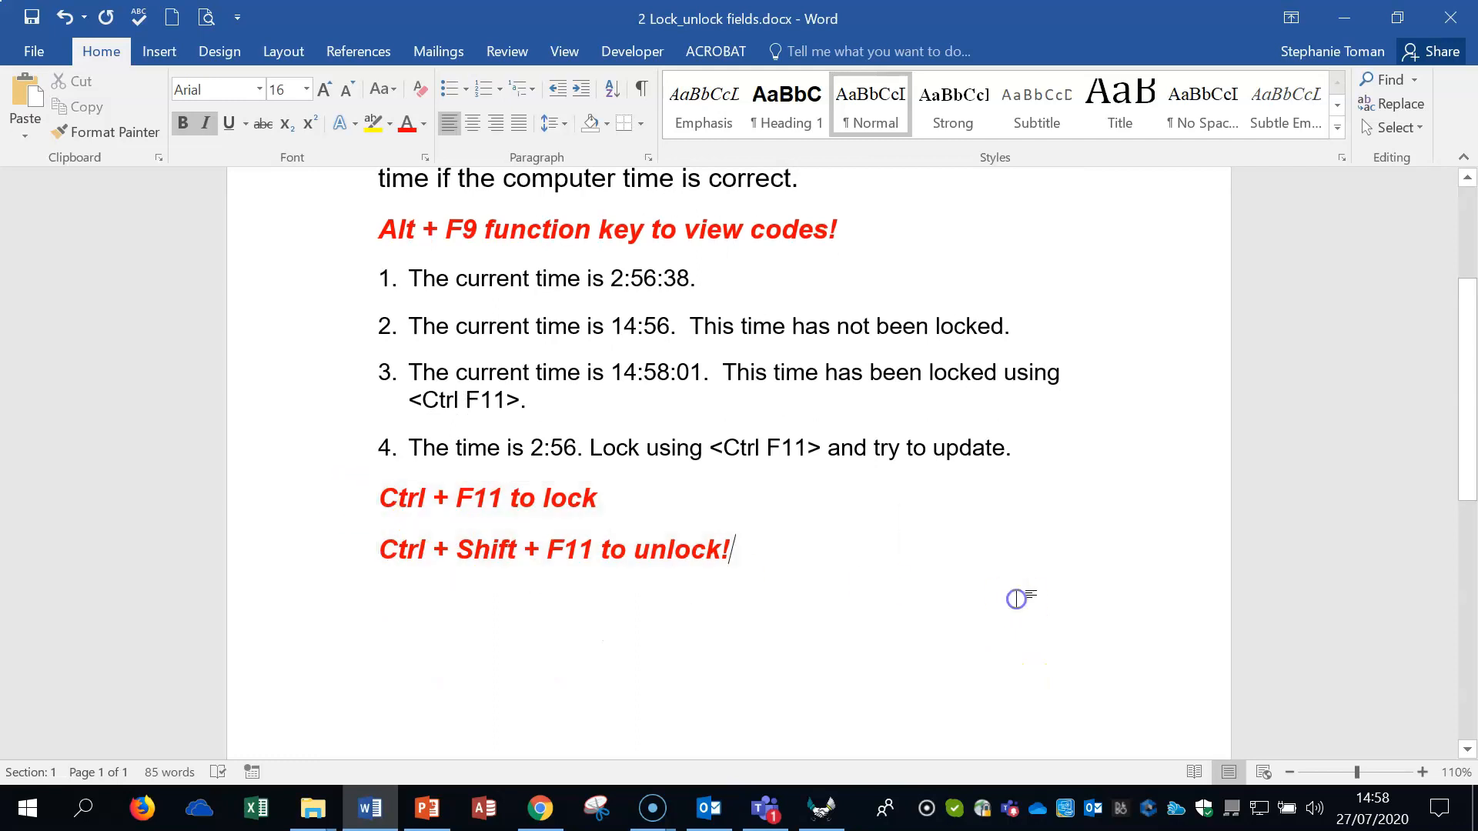
Close the document without saving and open 3 Demo Memo.docx from the 10 Forms_Field Codes folder
{"action": "left_click", "coordinate": [1452, 21]}
{"action": "left_click", "coordinate": [739, 447]}
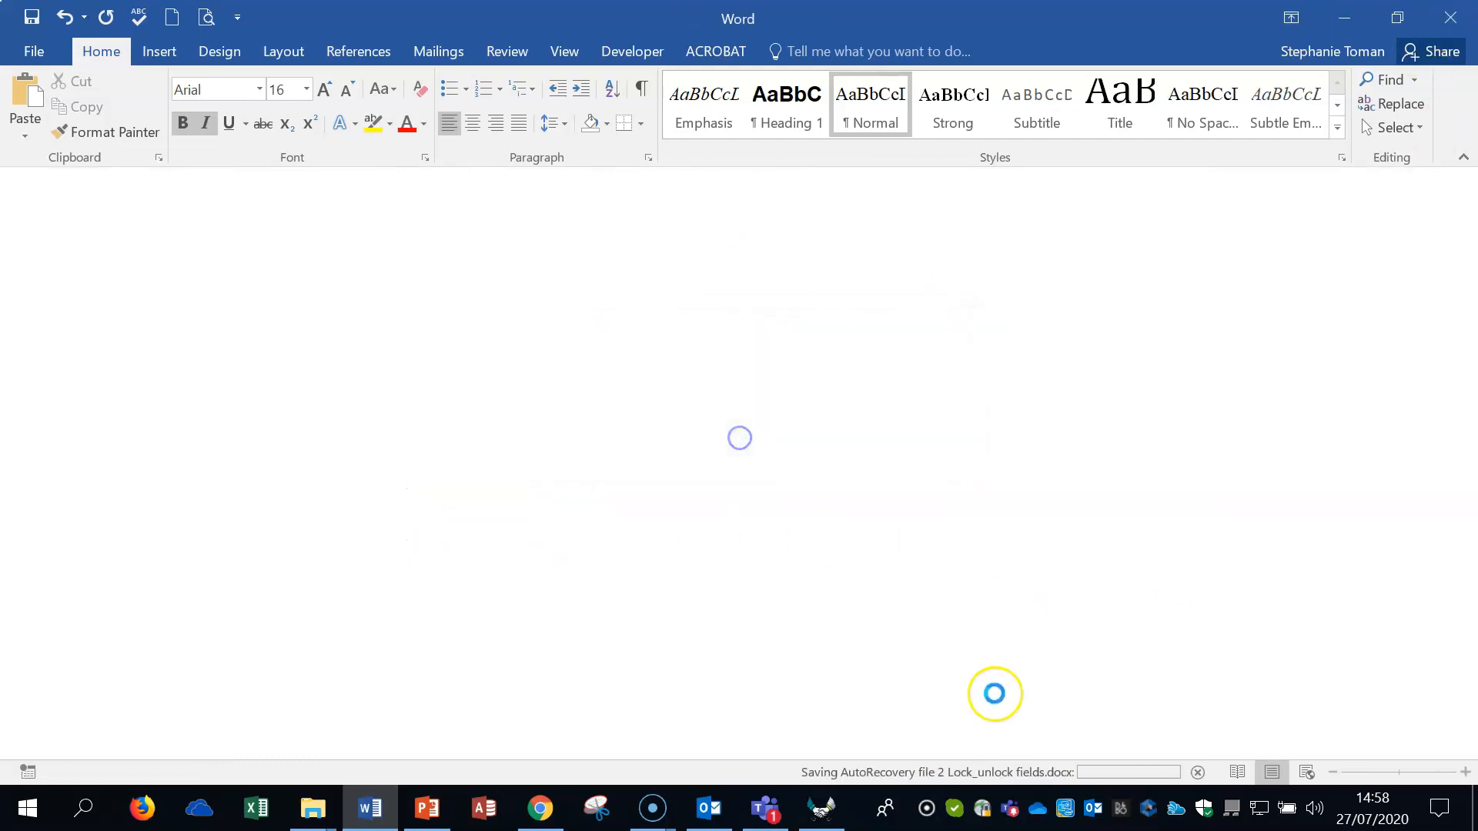
{"action": "left_click", "coordinate": [681, 394]}
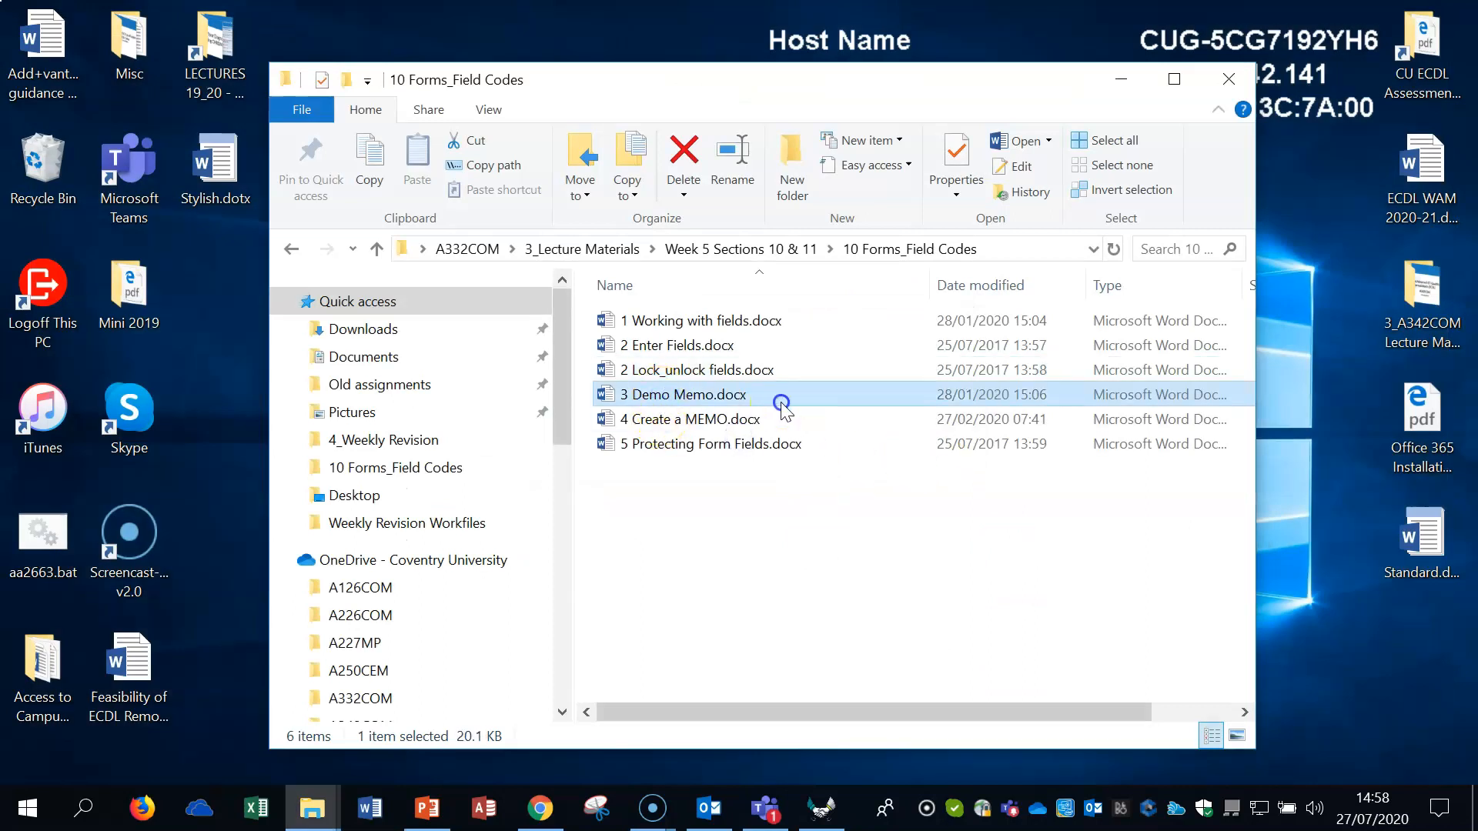
{"action": "double_click", "coordinate": [715, 392]}
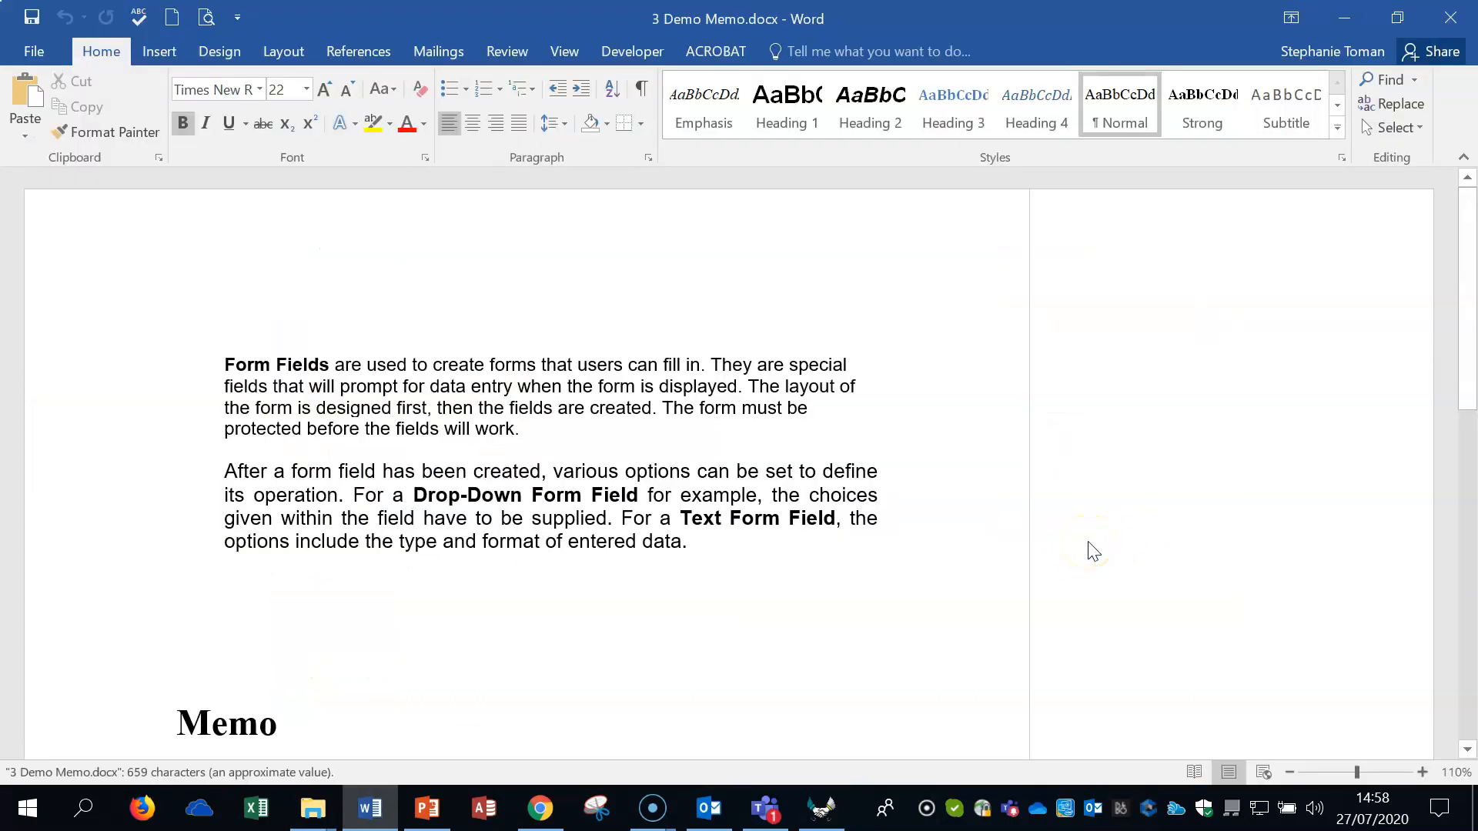
Set the review display of the memo document to No Markup
{"action": "left_click", "coordinate": [507, 51]}
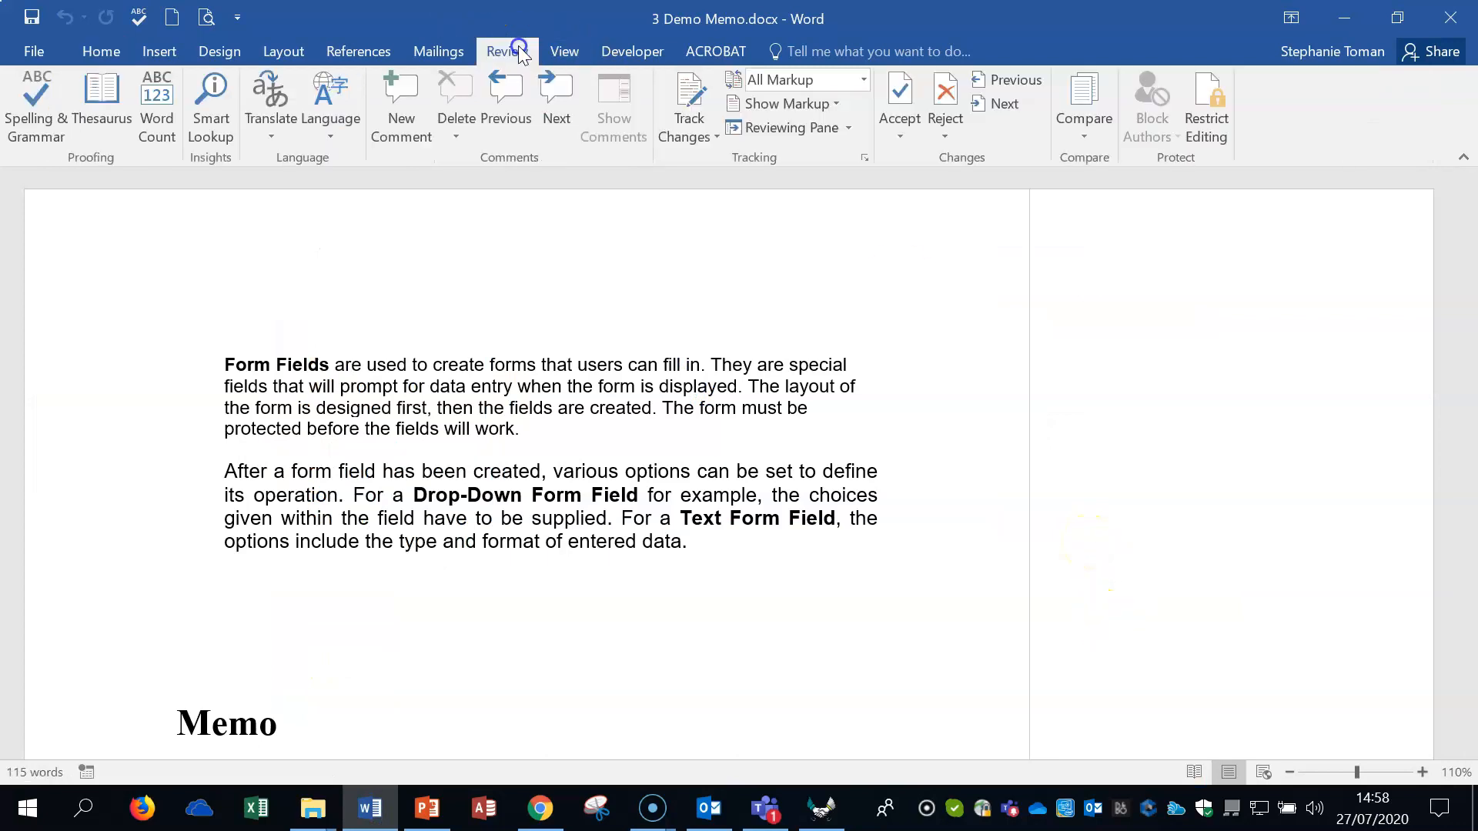
{"action": "left_click", "coordinate": [834, 101]}
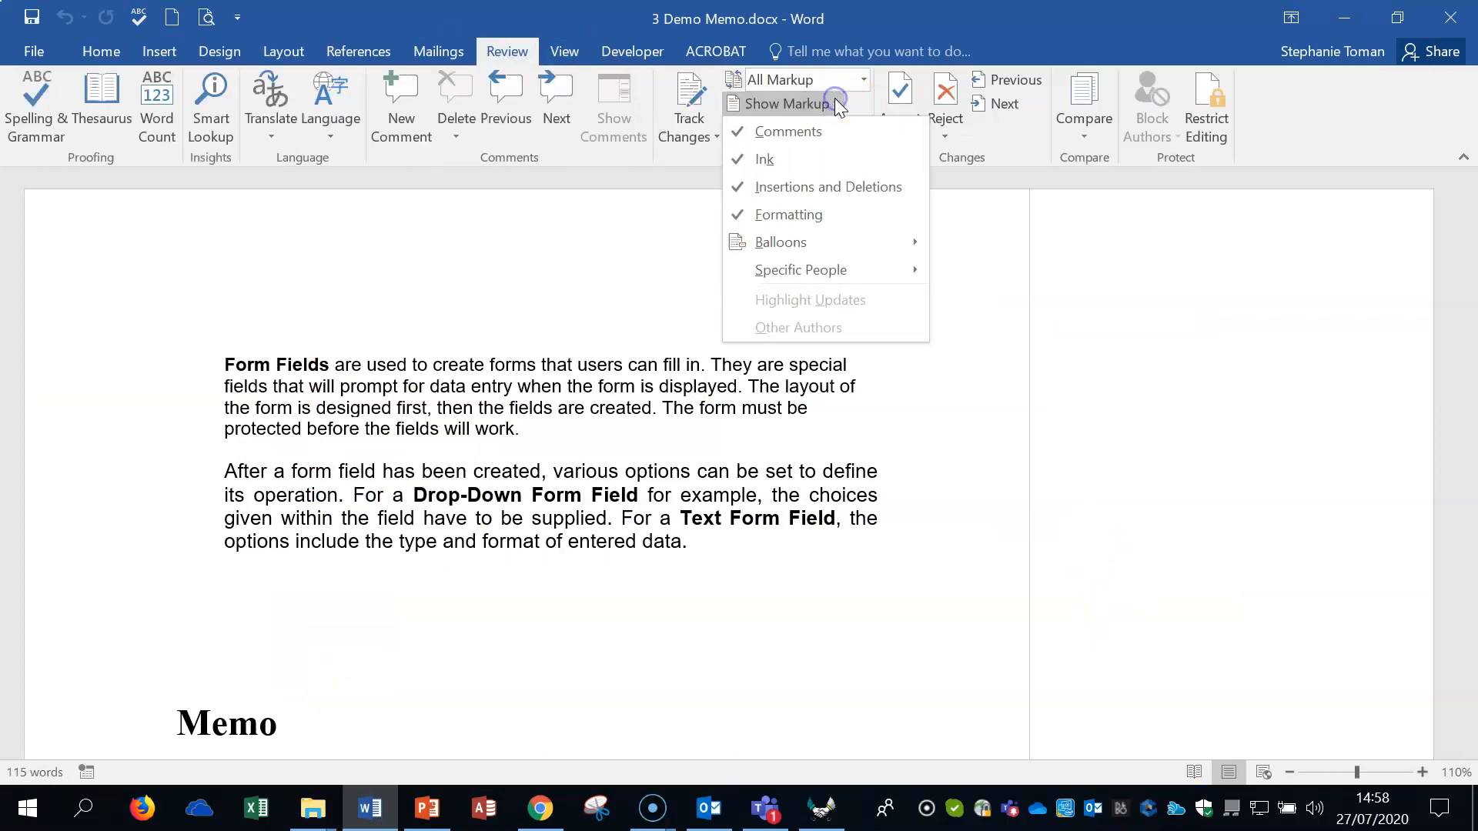
{"action": "left_click", "coordinate": [864, 79]}
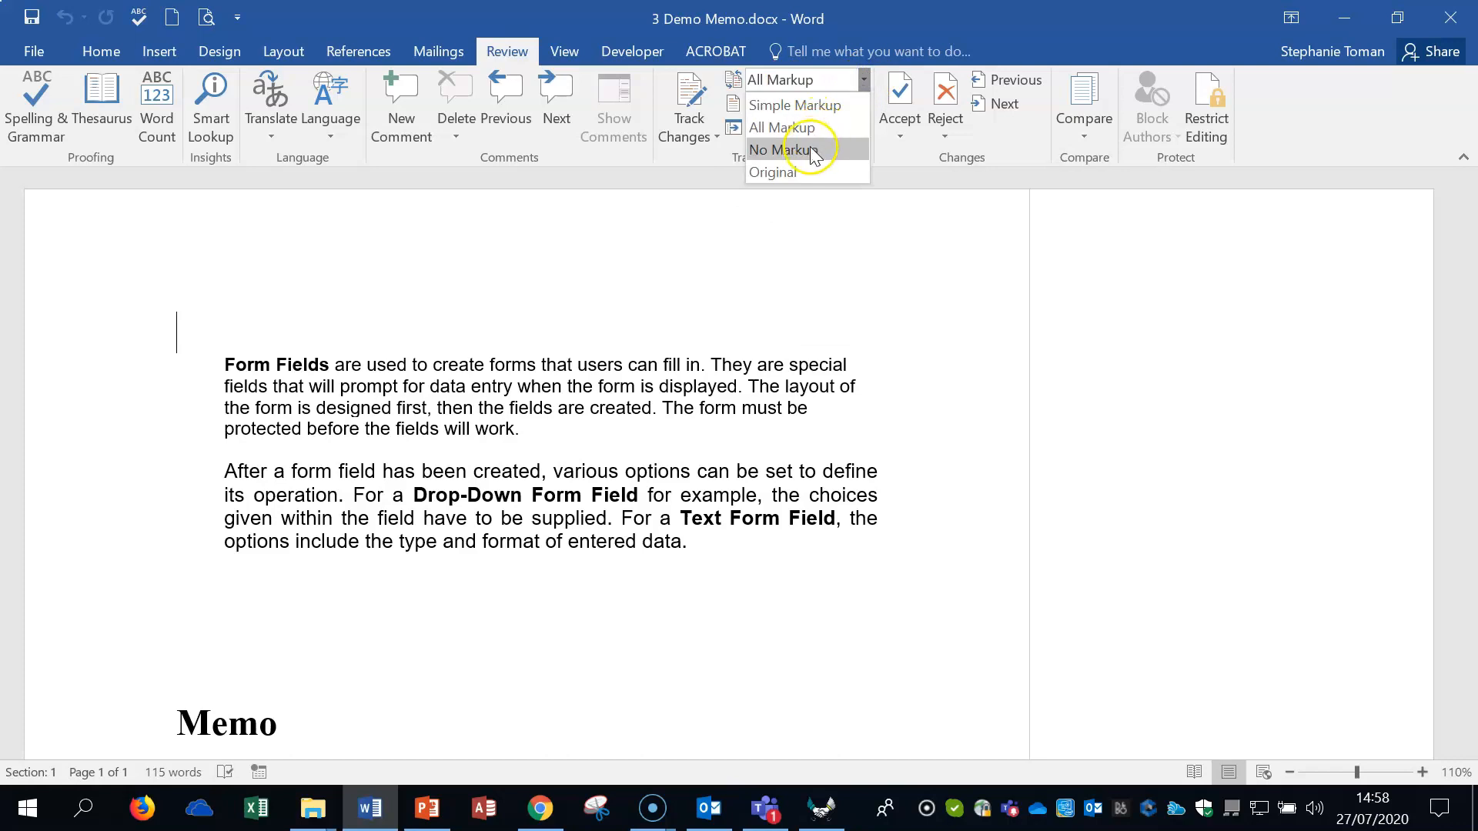
{"action": "left_click", "coordinate": [809, 150]}
{"action": "left_click", "coordinate": [1021, 574]}
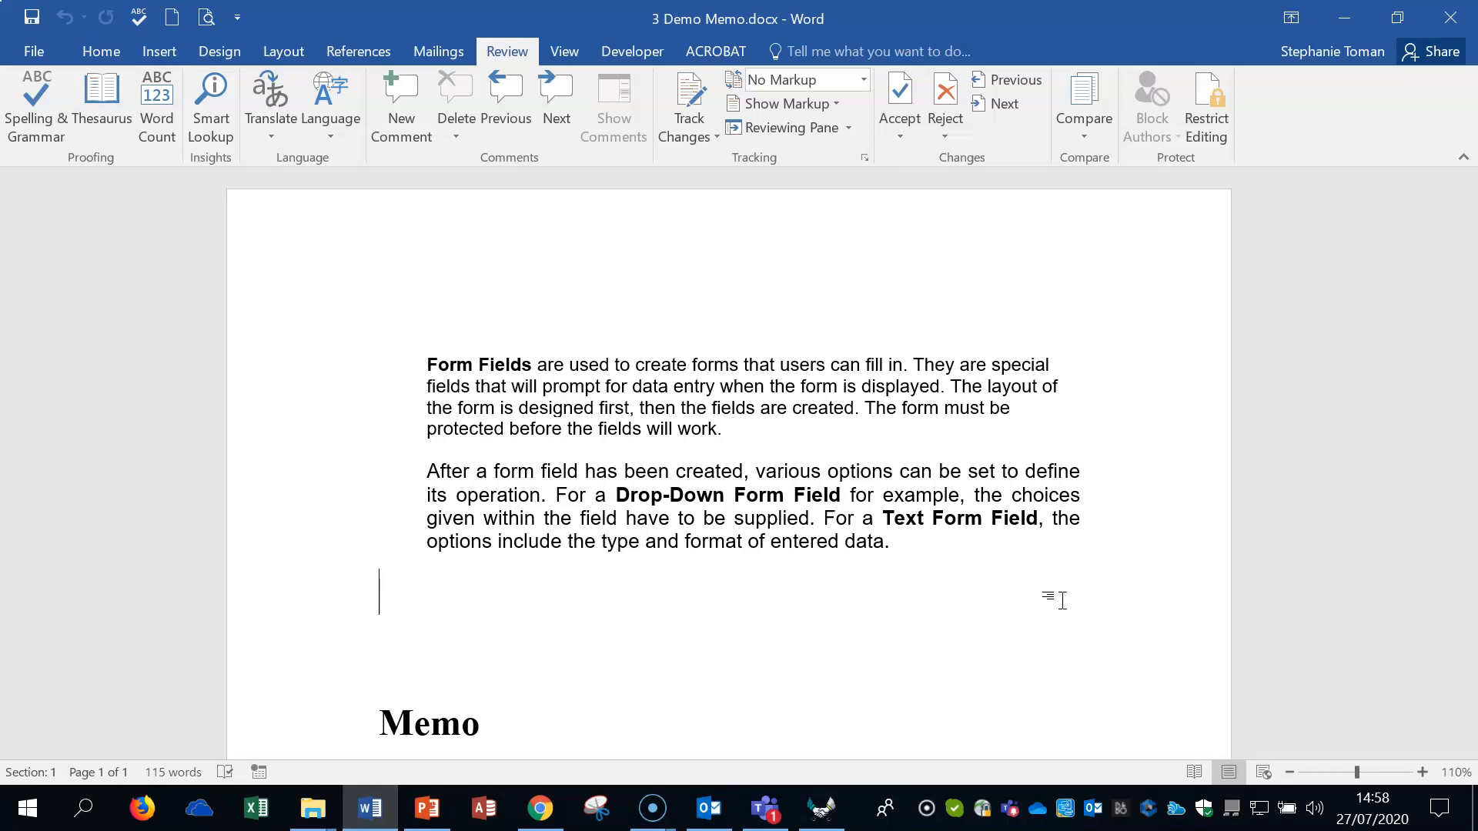
{"action": "left_click", "coordinate": [1088, 607]}
Locate the legacy form tools and verify in the ribbon customization options that Developer is enabled
{"action": "left_click", "coordinate": [645, 54]}
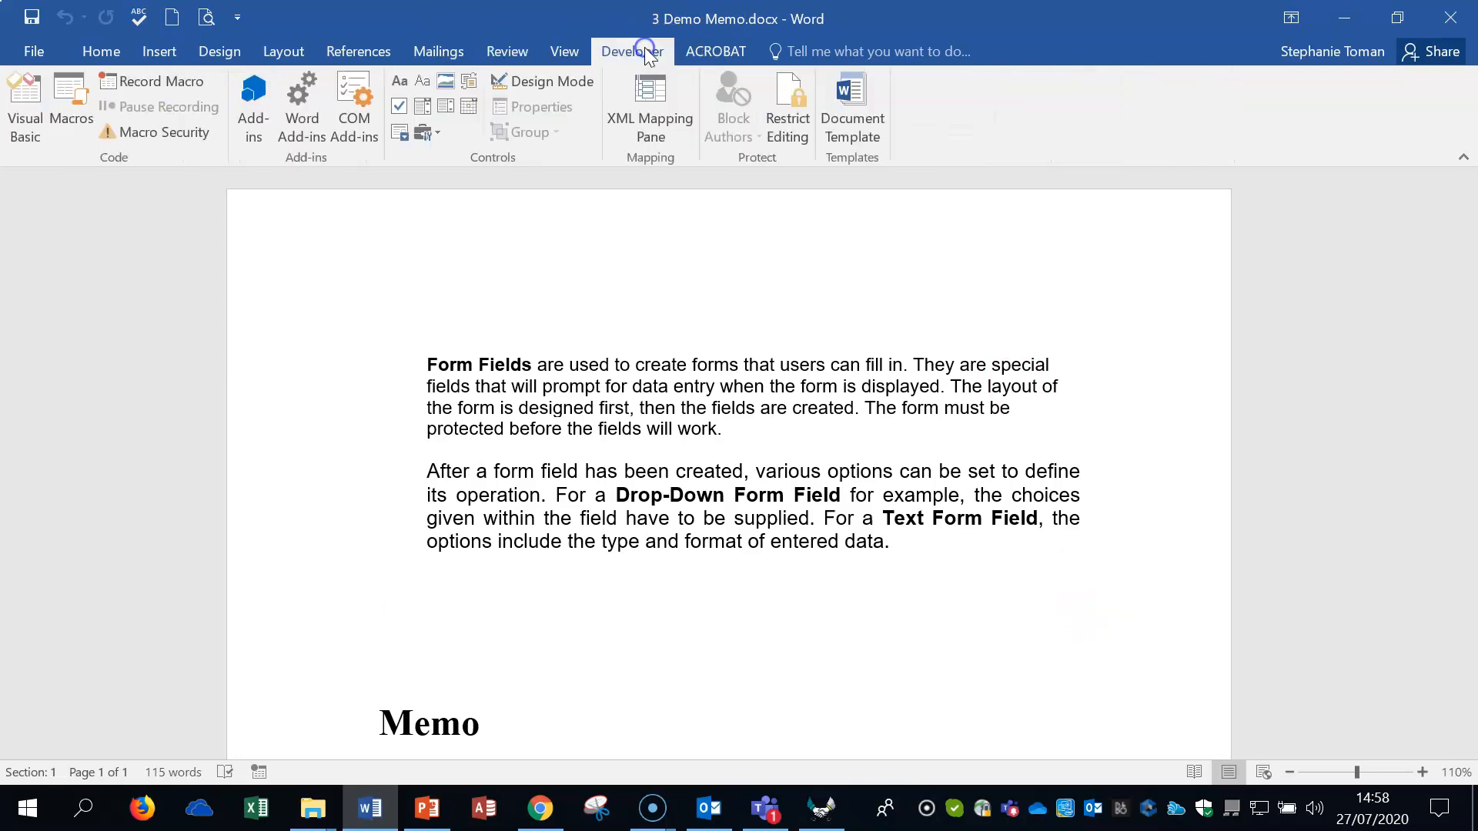
{"action": "left_click", "coordinate": [434, 135]}
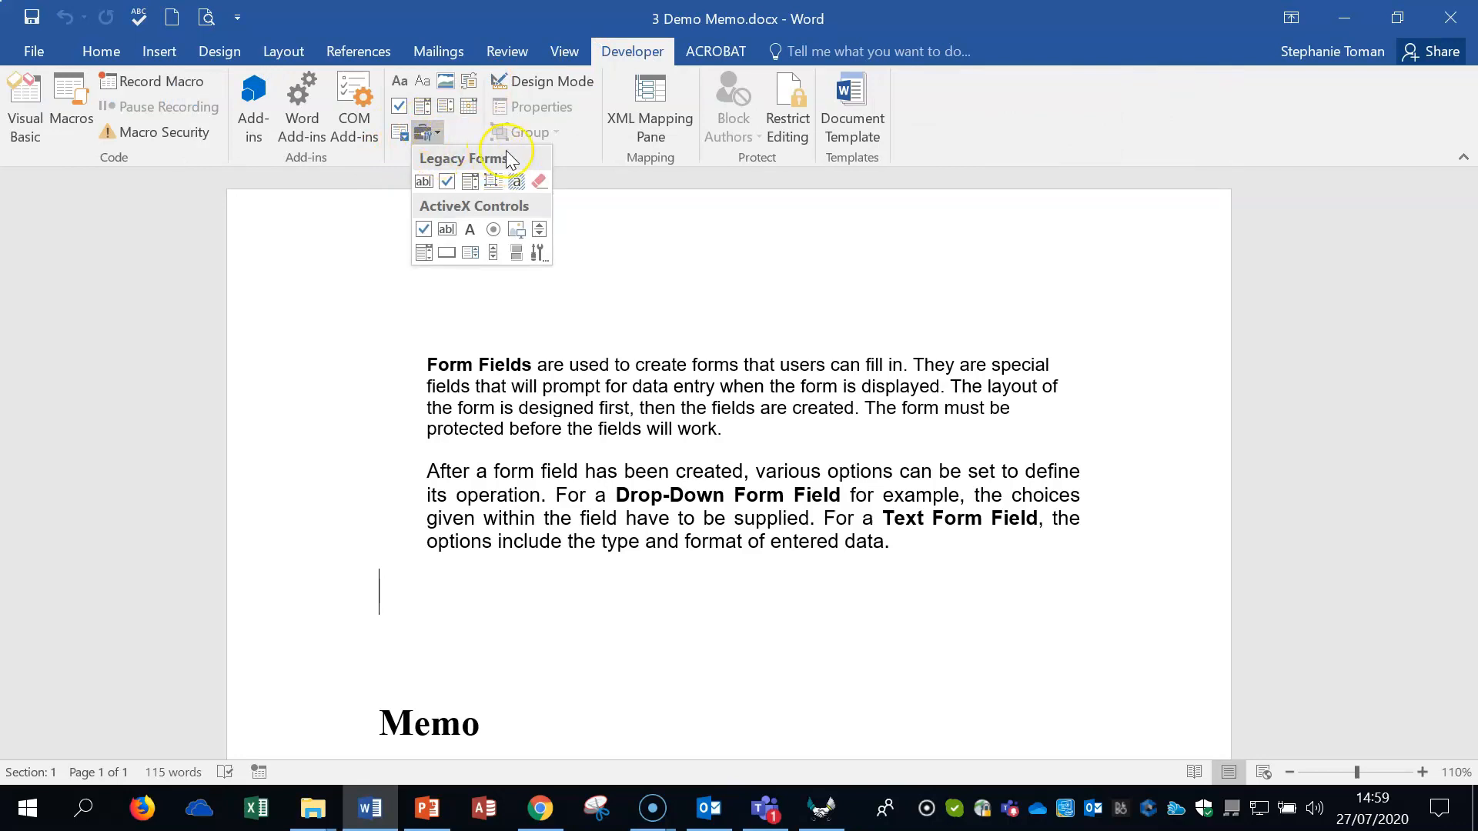
{"action": "left_click", "coordinate": [42, 60]}
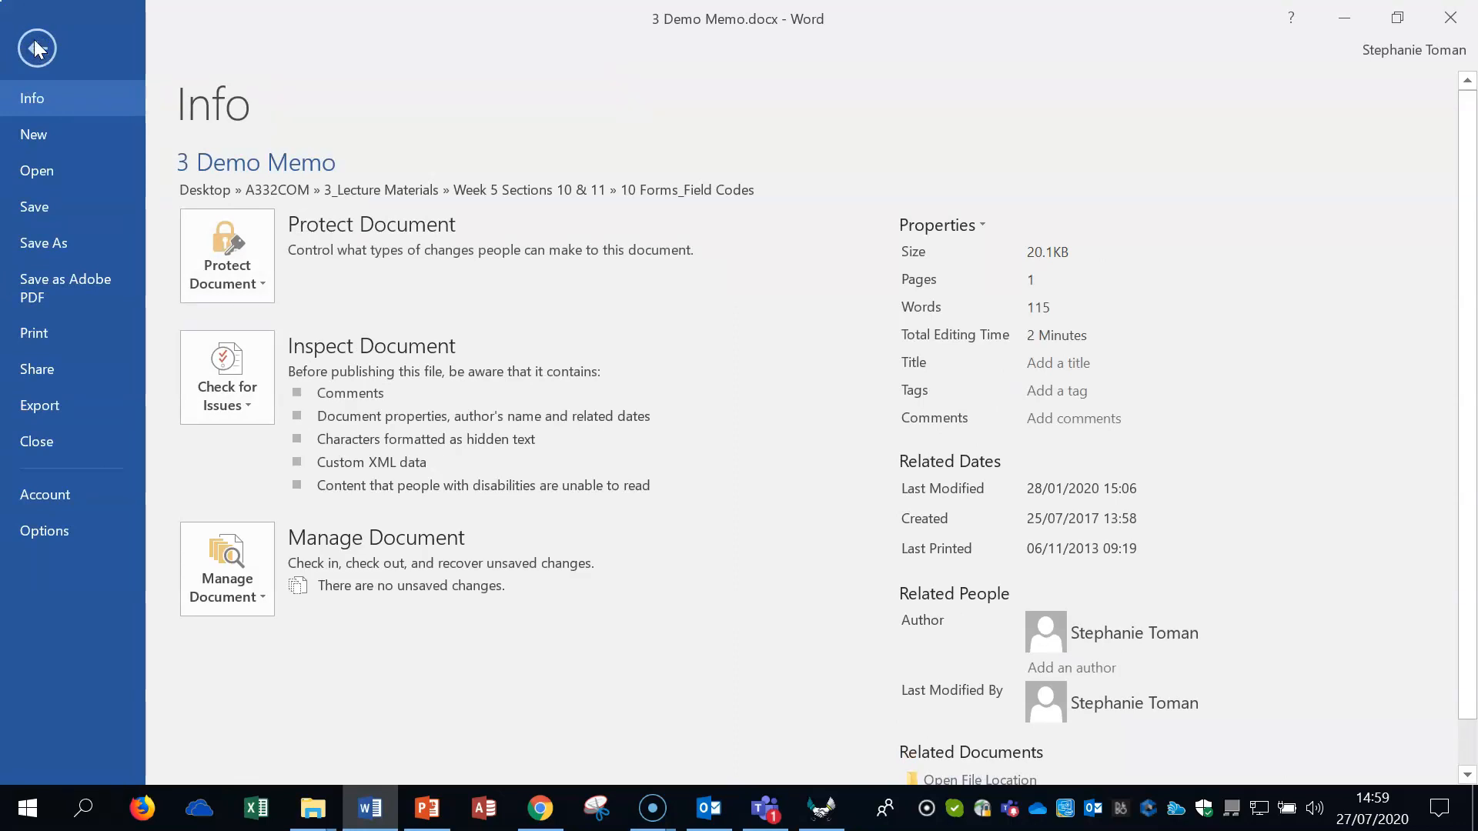
{"action": "left_click", "coordinate": [43, 532]}
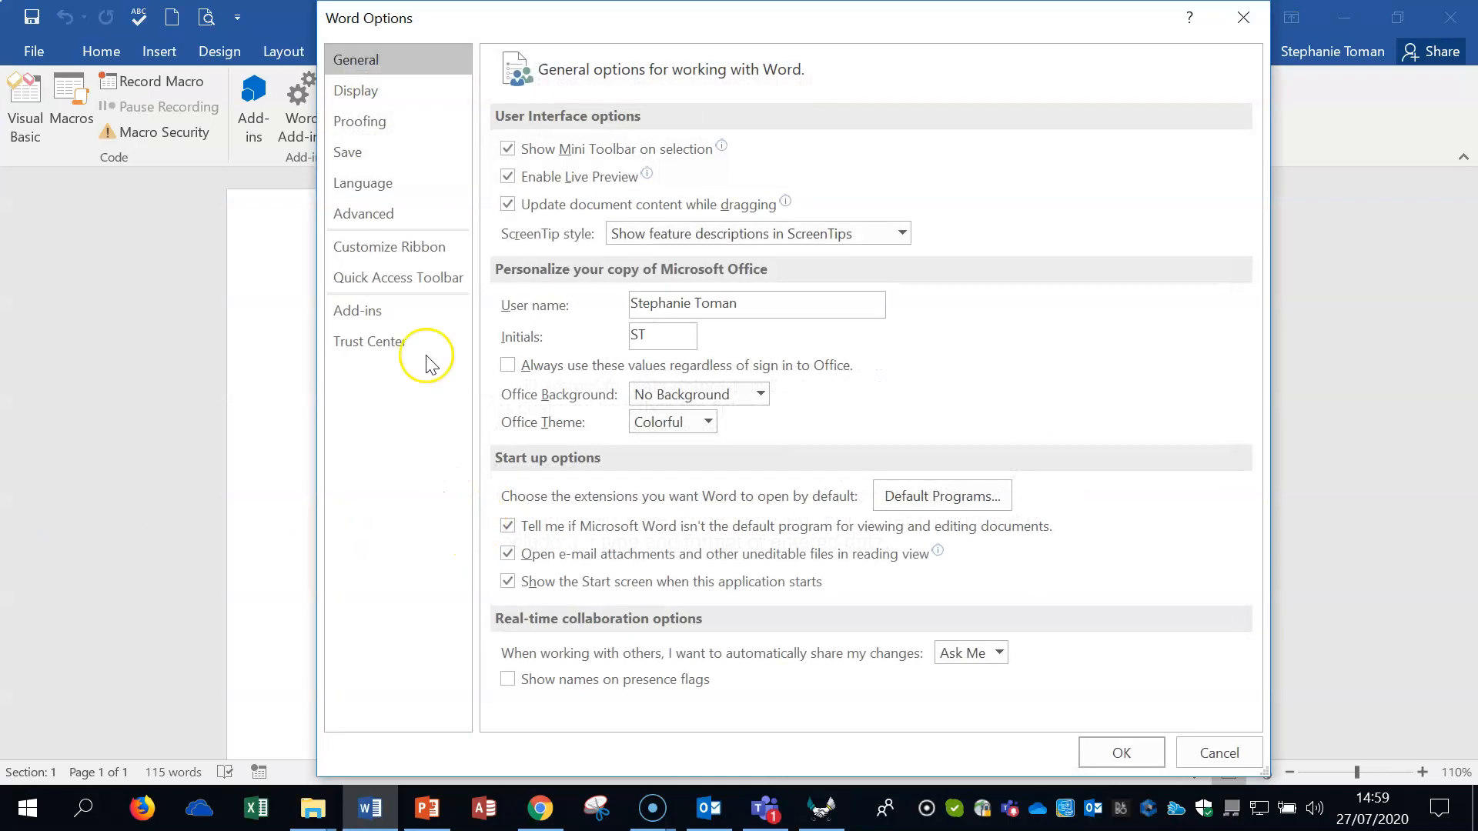
{"action": "left_click", "coordinate": [402, 245]}
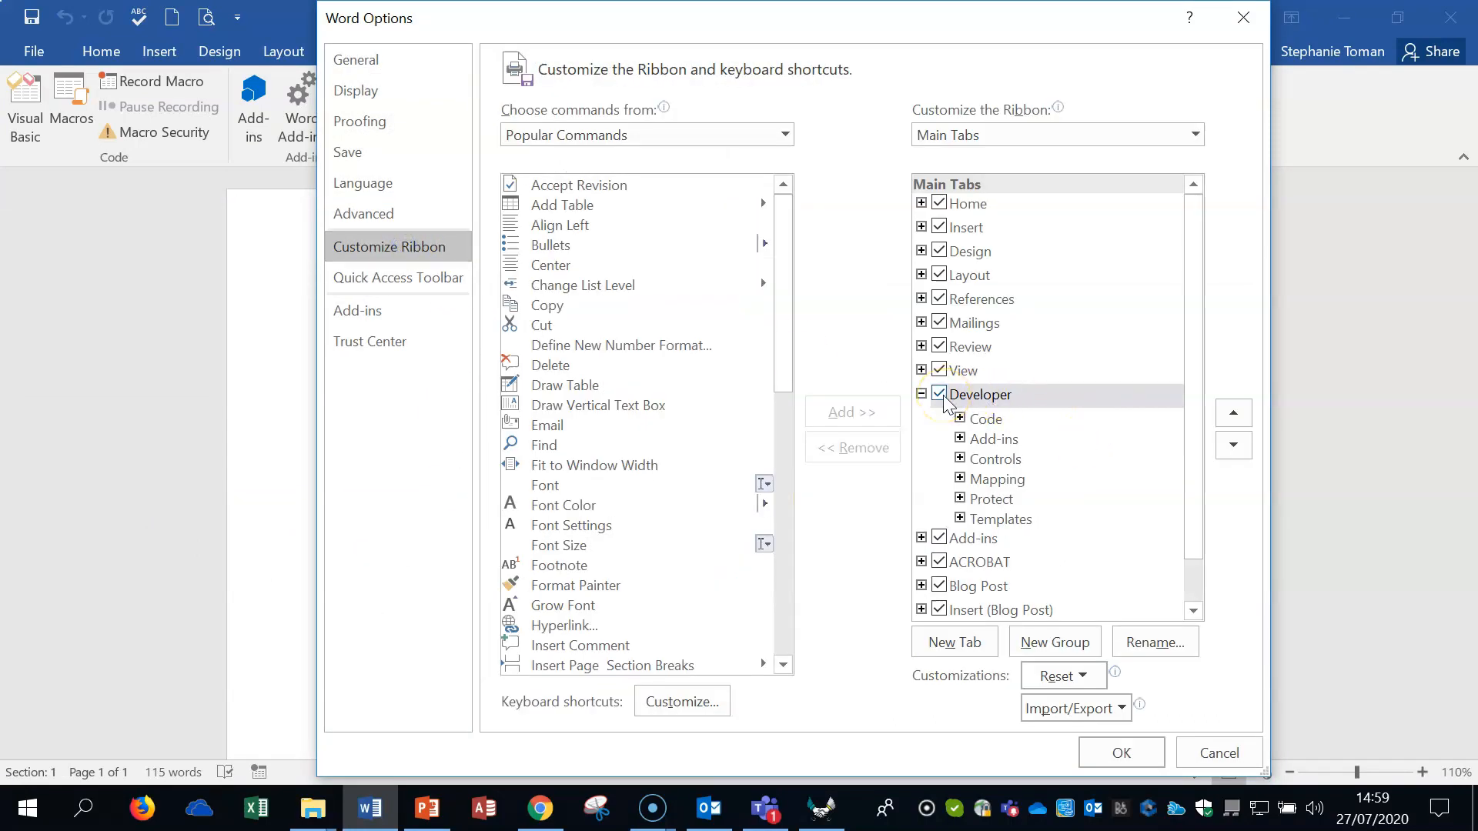
{"action": "left_click", "coordinate": [1122, 753]}
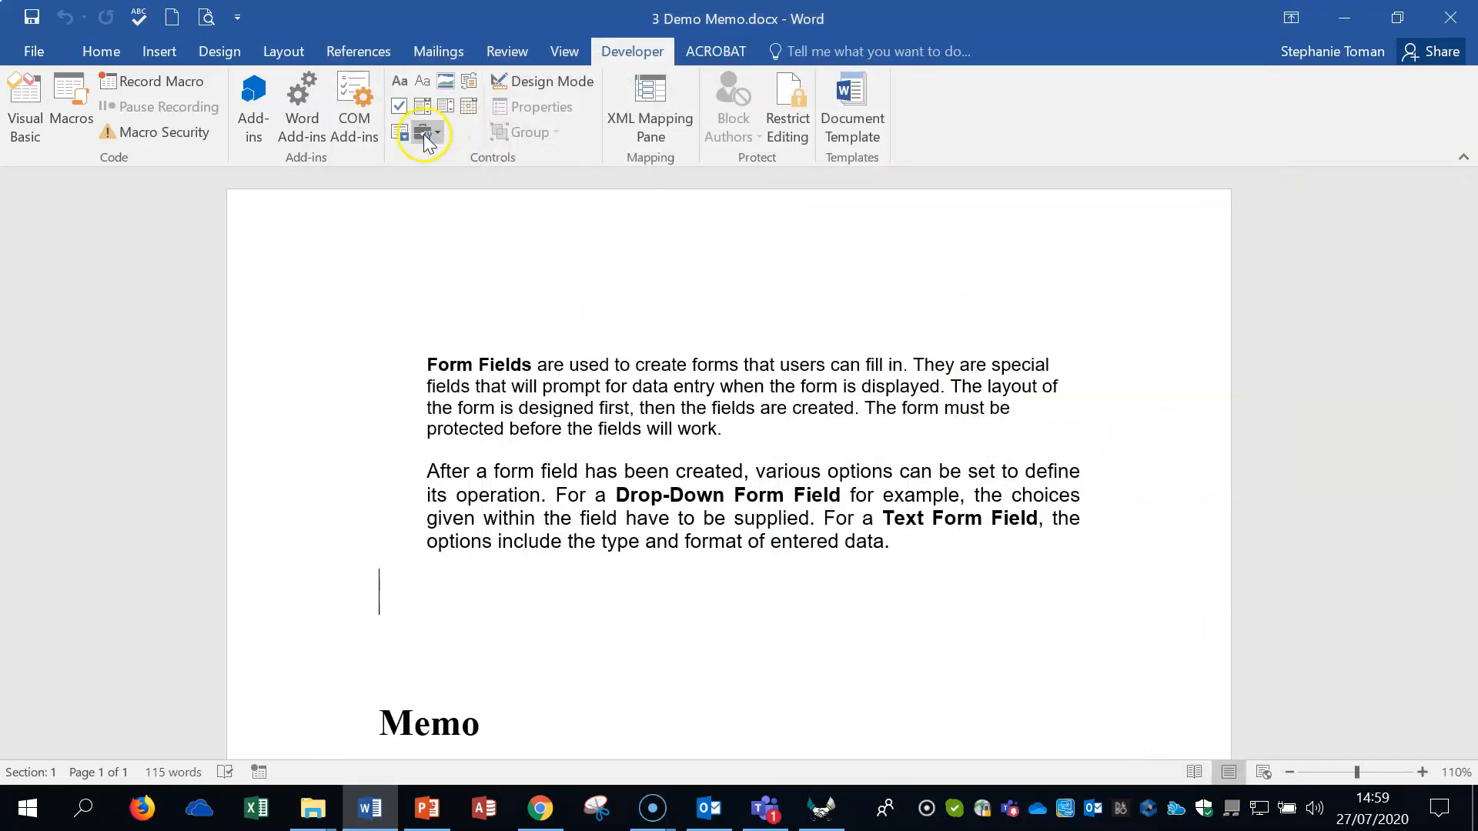
Review the legacy form field types on offer without inserting one
{"action": "left_click", "coordinate": [428, 134]}
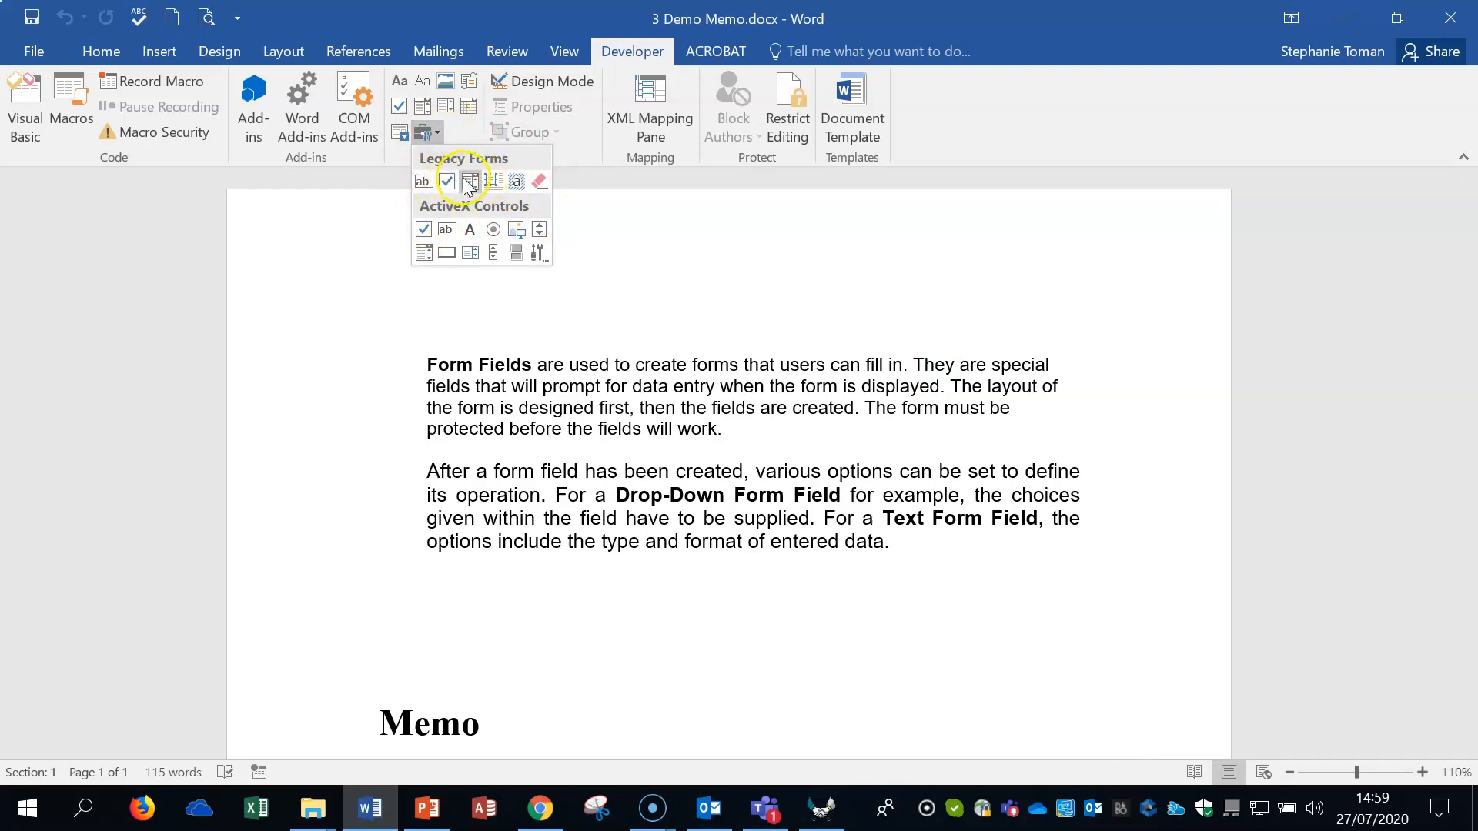
{"action": "left_click", "coordinate": [1082, 308]}
{"action": "left_click", "coordinate": [1161, 518]}
Examine the memo's form fields for To, From, Date, Urgent, Message and Cost, along with the introductory text on form fields
{"action": "scroll", "coordinate": [1167, 485], "scroll_direction": "down", "scroll_amount": 3}
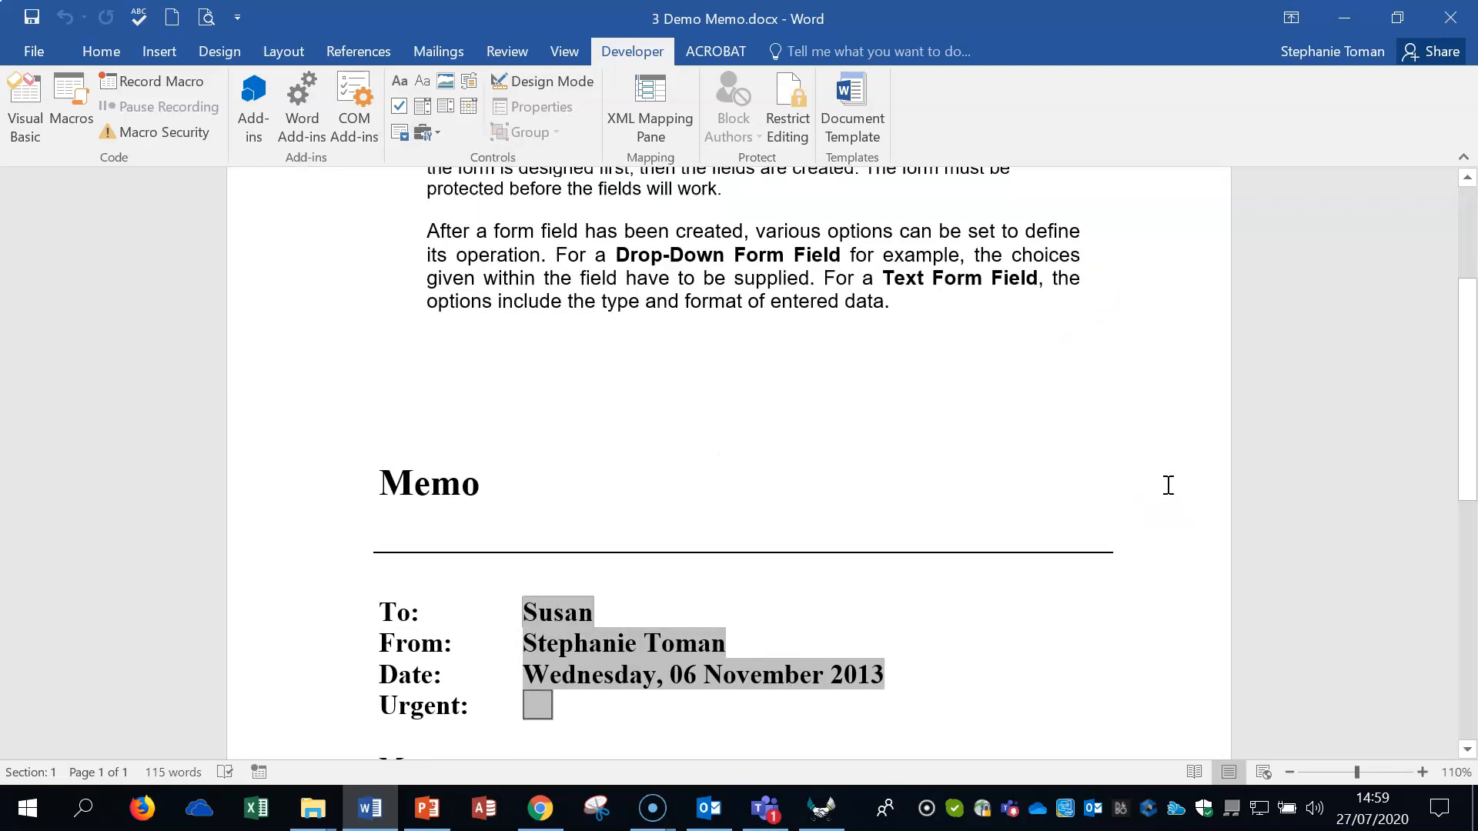
{"action": "scroll", "coordinate": [1167, 485], "scroll_direction": "down", "scroll_amount": 3}
{"action": "scroll", "coordinate": [1168, 484], "scroll_direction": "down", "scroll_amount": 1}
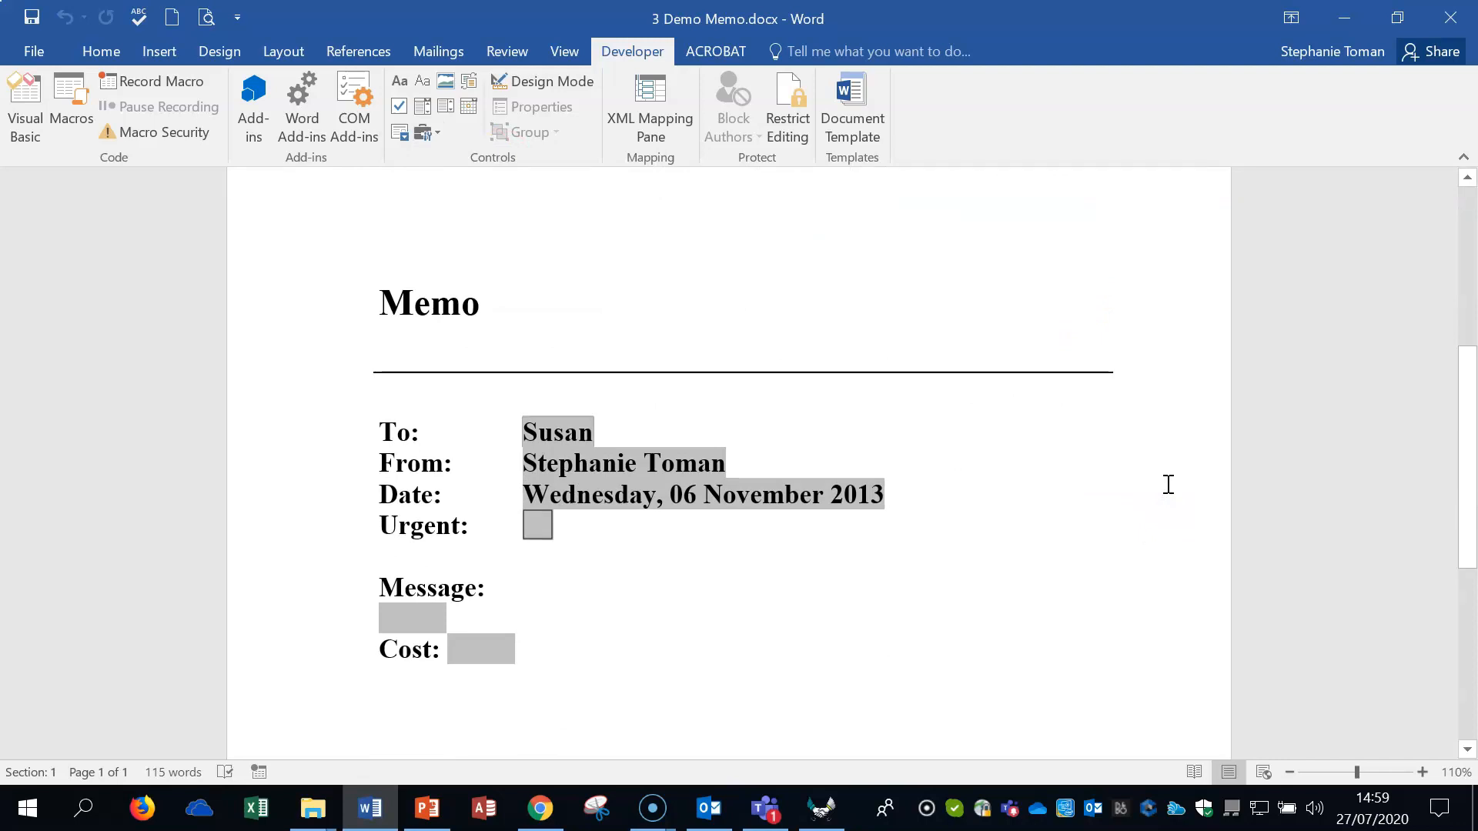
{"action": "left_click", "coordinate": [549, 433]}
{"action": "left_click", "coordinate": [604, 458]}
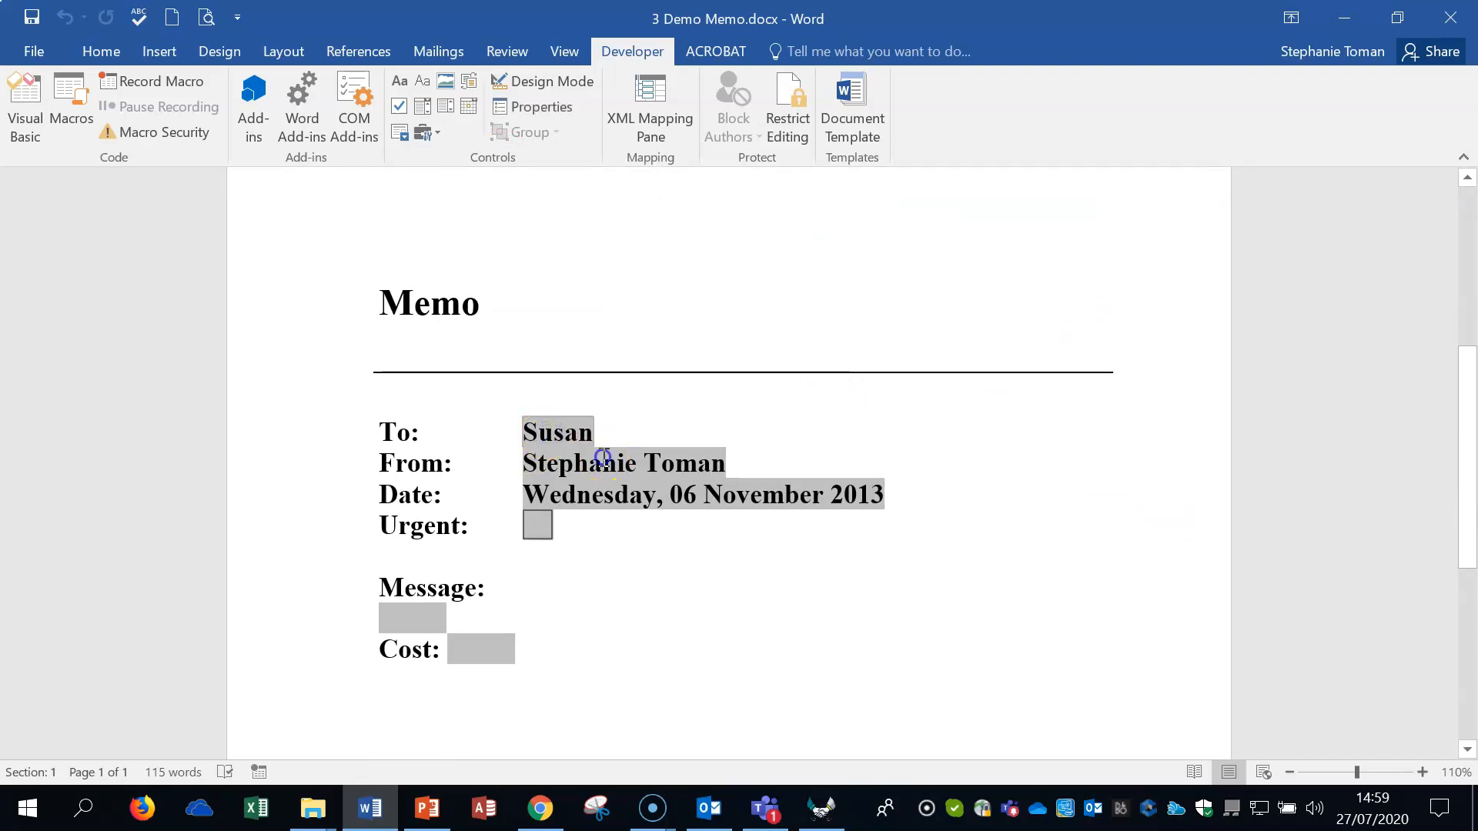
{"action": "left_click", "coordinate": [830, 498]}
{"action": "left_click", "coordinate": [536, 531]}
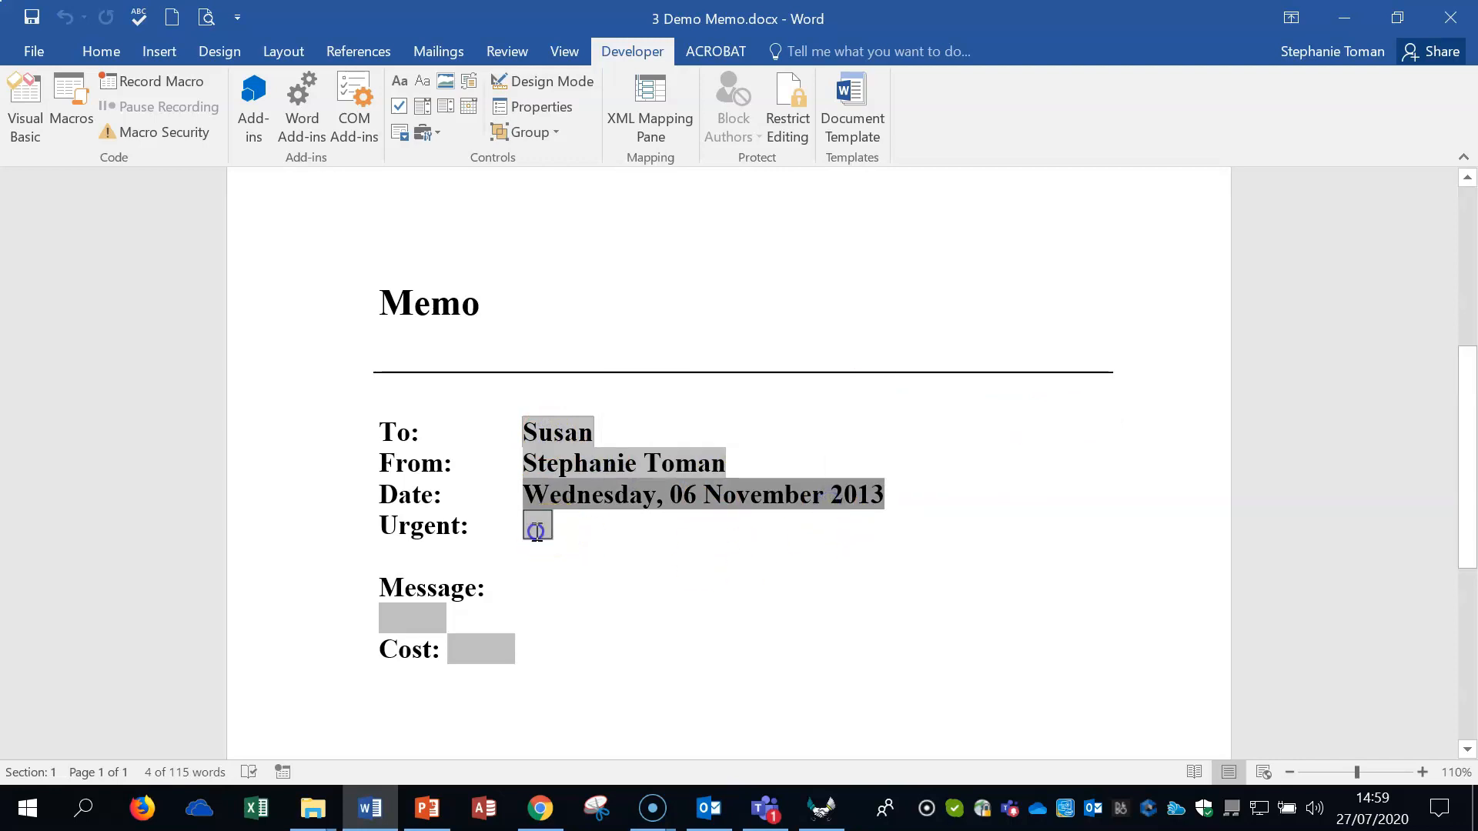
{"action": "scroll", "coordinate": [1115, 379], "scroll_direction": "up", "scroll_amount": 5}
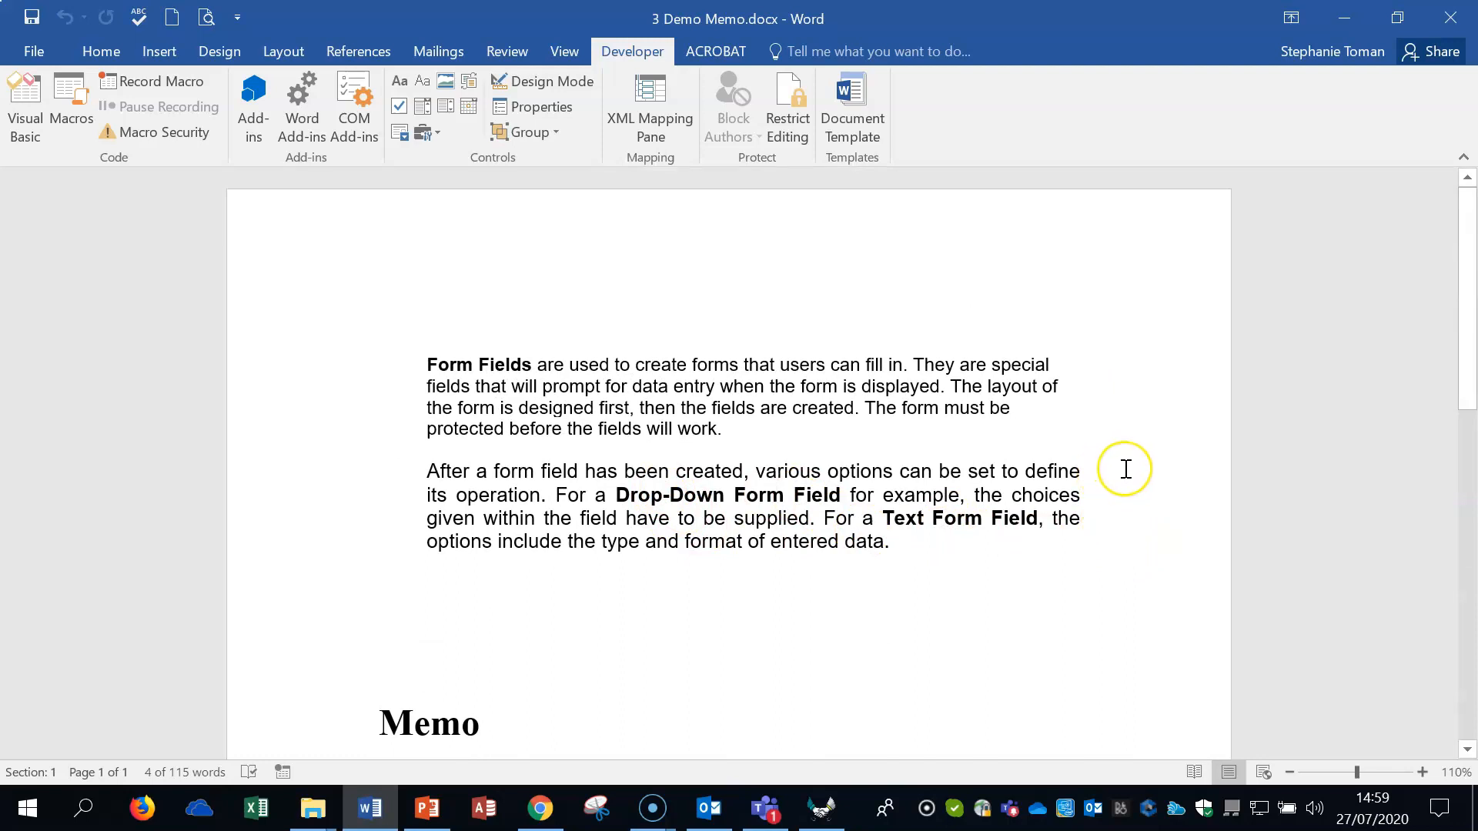
{"action": "scroll", "coordinate": [1125, 469], "scroll_direction": "down", "scroll_amount": 6}
{"action": "left_click", "coordinate": [534, 411]}
{"action": "left_click", "coordinate": [732, 468]}
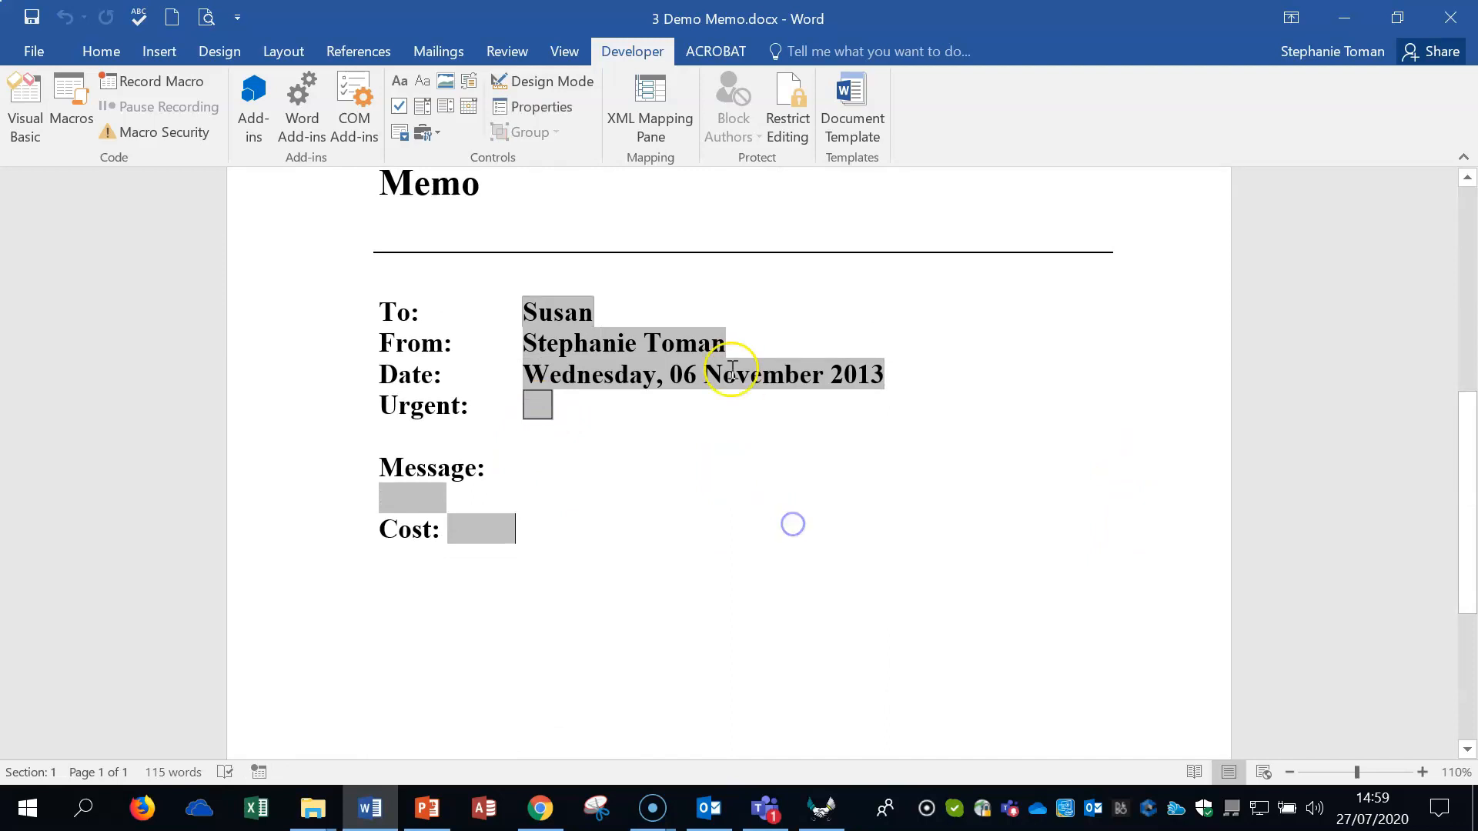
{"action": "left_click", "coordinate": [876, 343]}
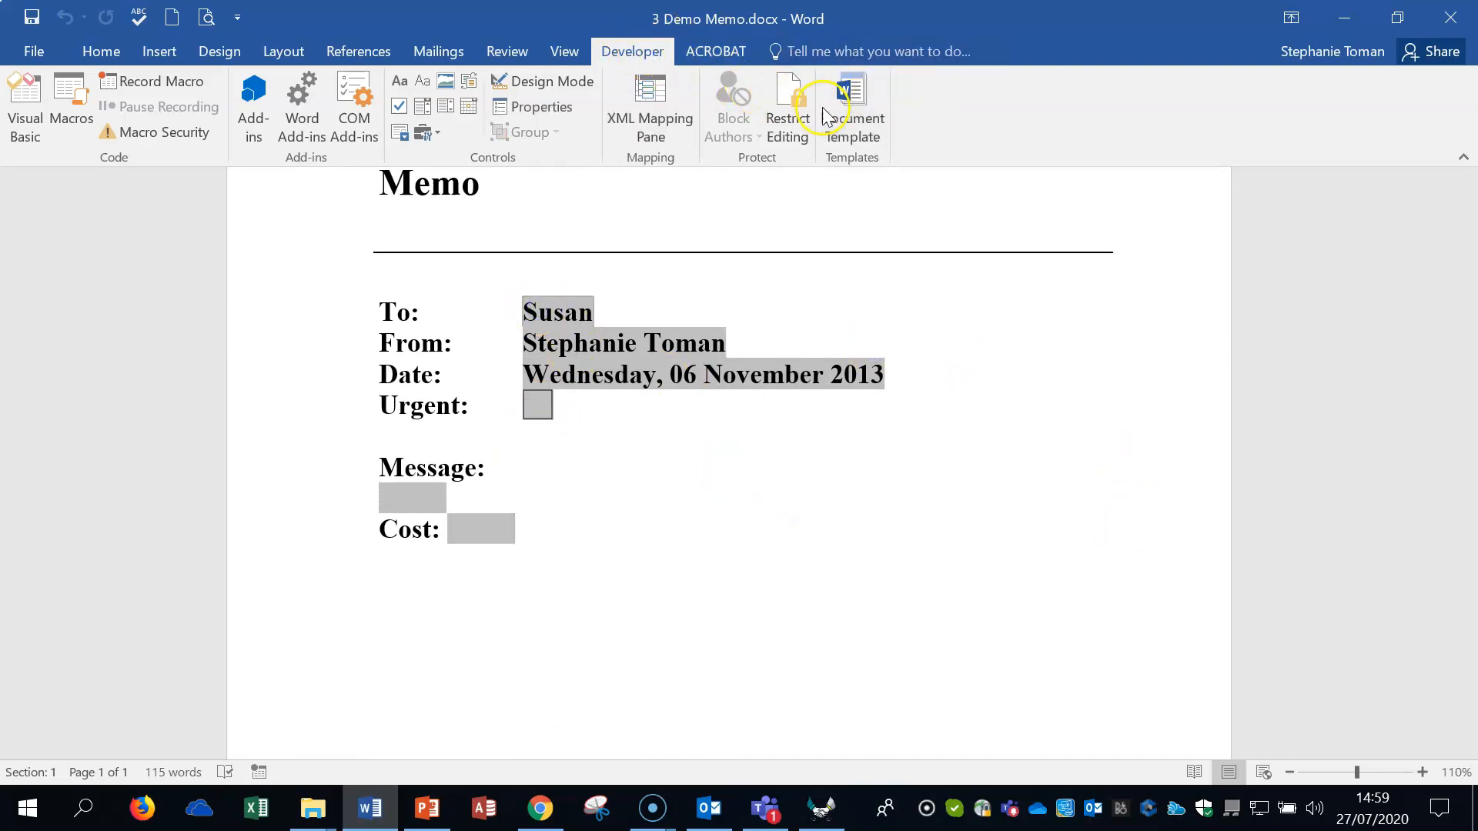
Restrict the memo's editing to filling in forms and start enforcing protection without setting a password
{"action": "left_click", "coordinate": [797, 128]}
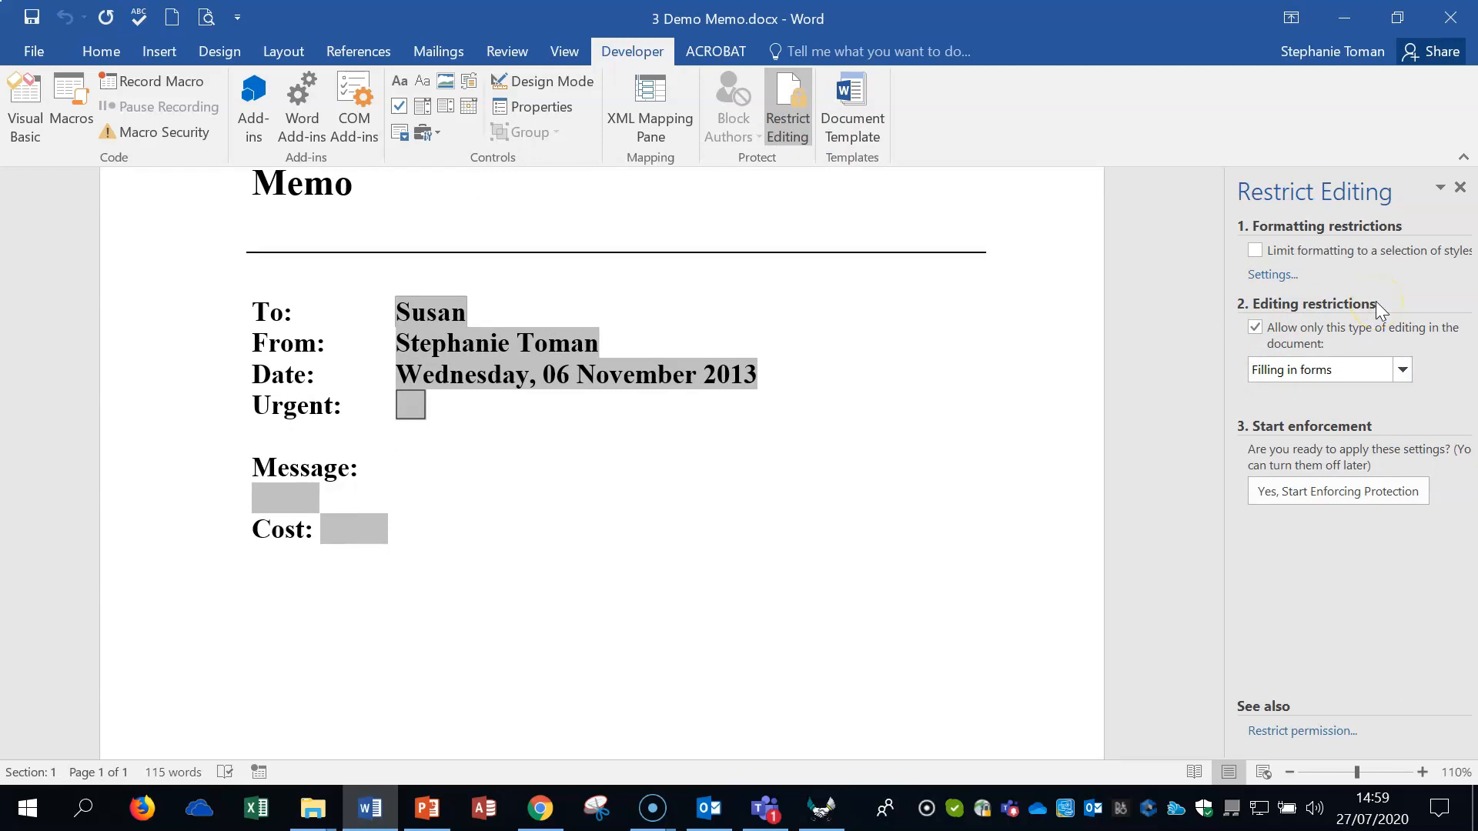
{"action": "left_click", "coordinate": [1262, 332]}
{"action": "left_click", "coordinate": [1386, 371]}
{"action": "left_click", "coordinate": [1254, 330]}
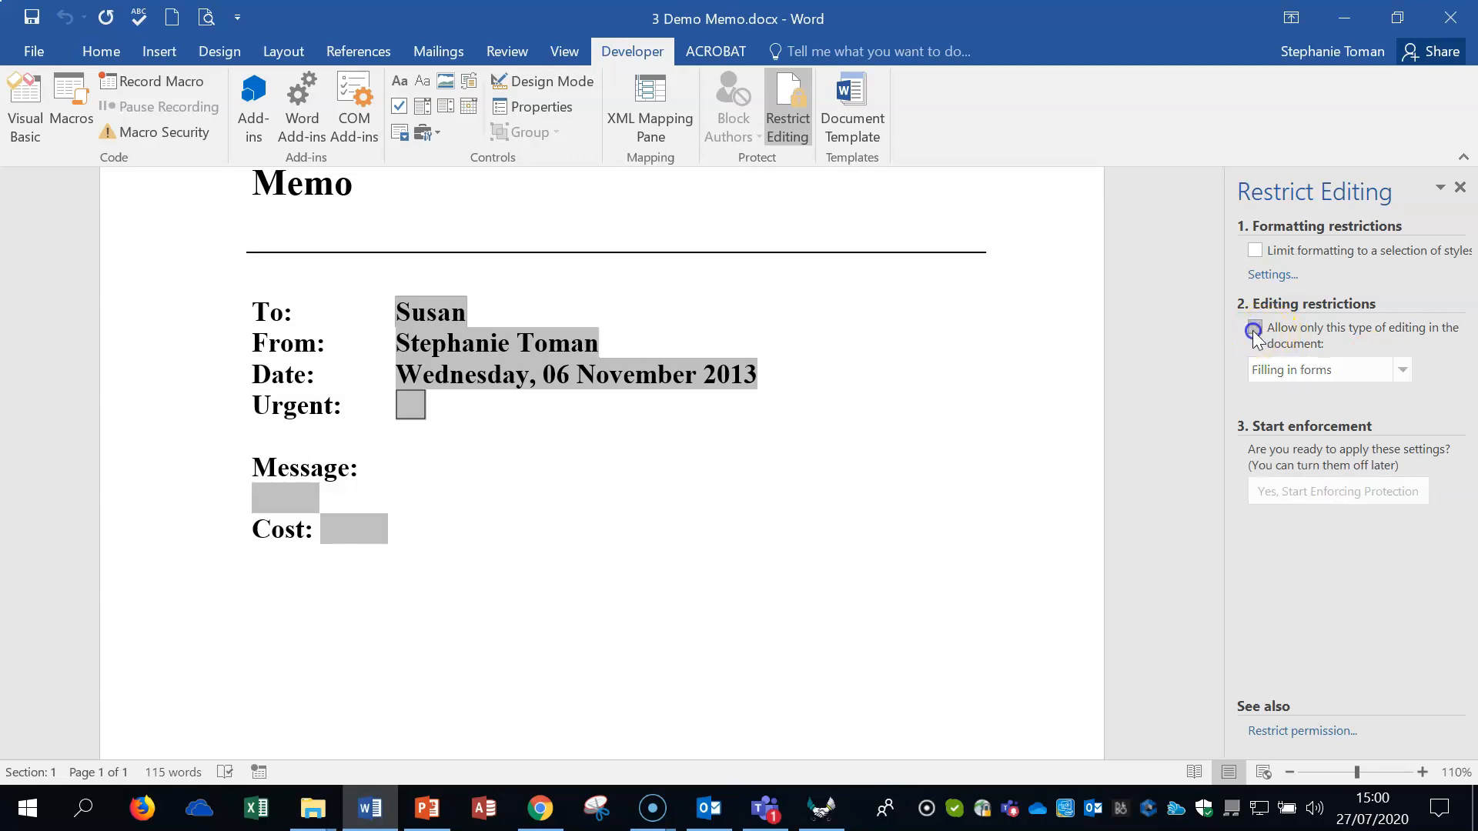
{"action": "left_click", "coordinate": [1254, 329]}
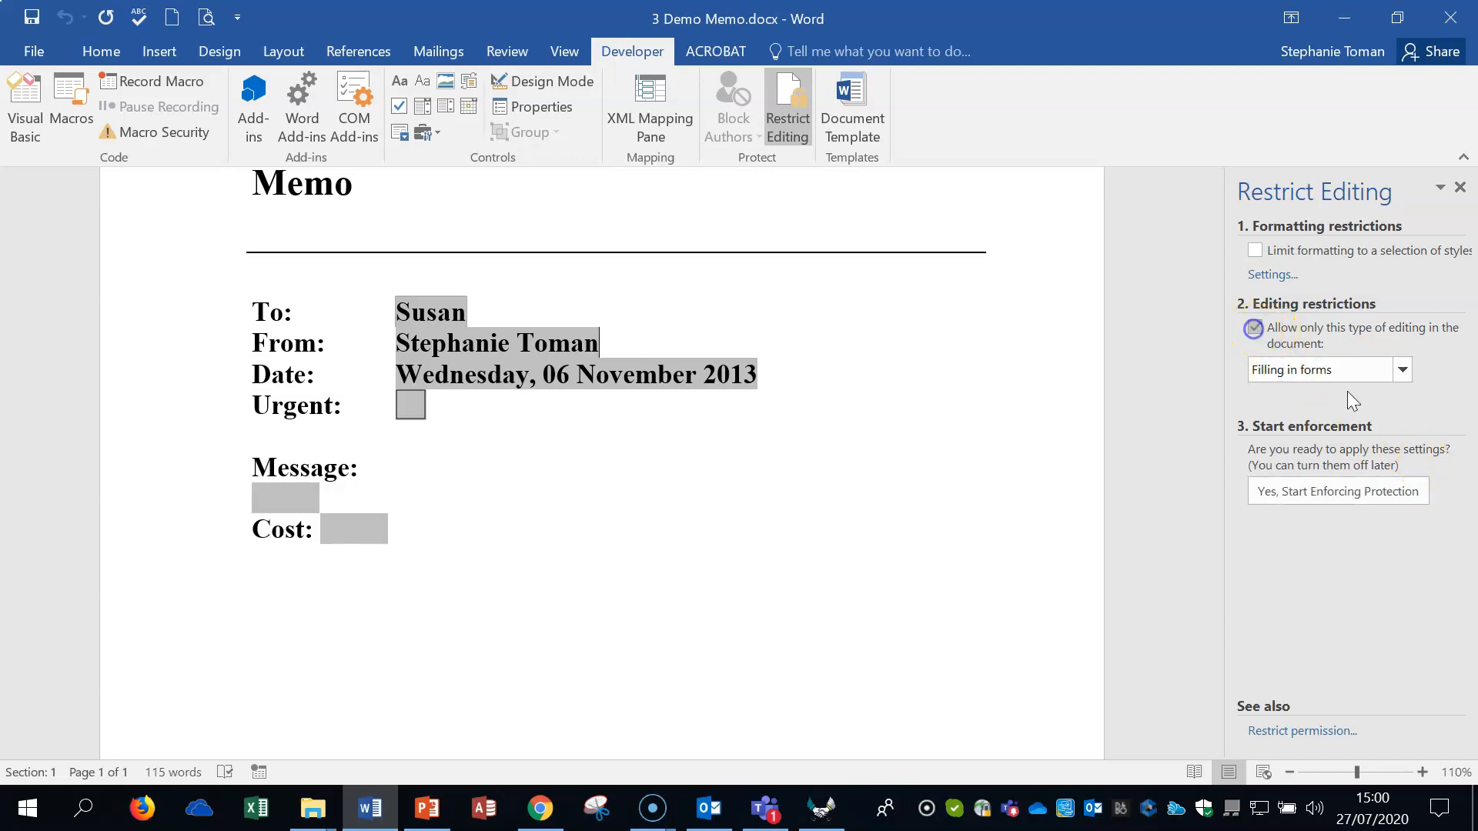
{"action": "left_click", "coordinate": [1402, 370]}
{"action": "left_click", "coordinate": [1347, 424]}
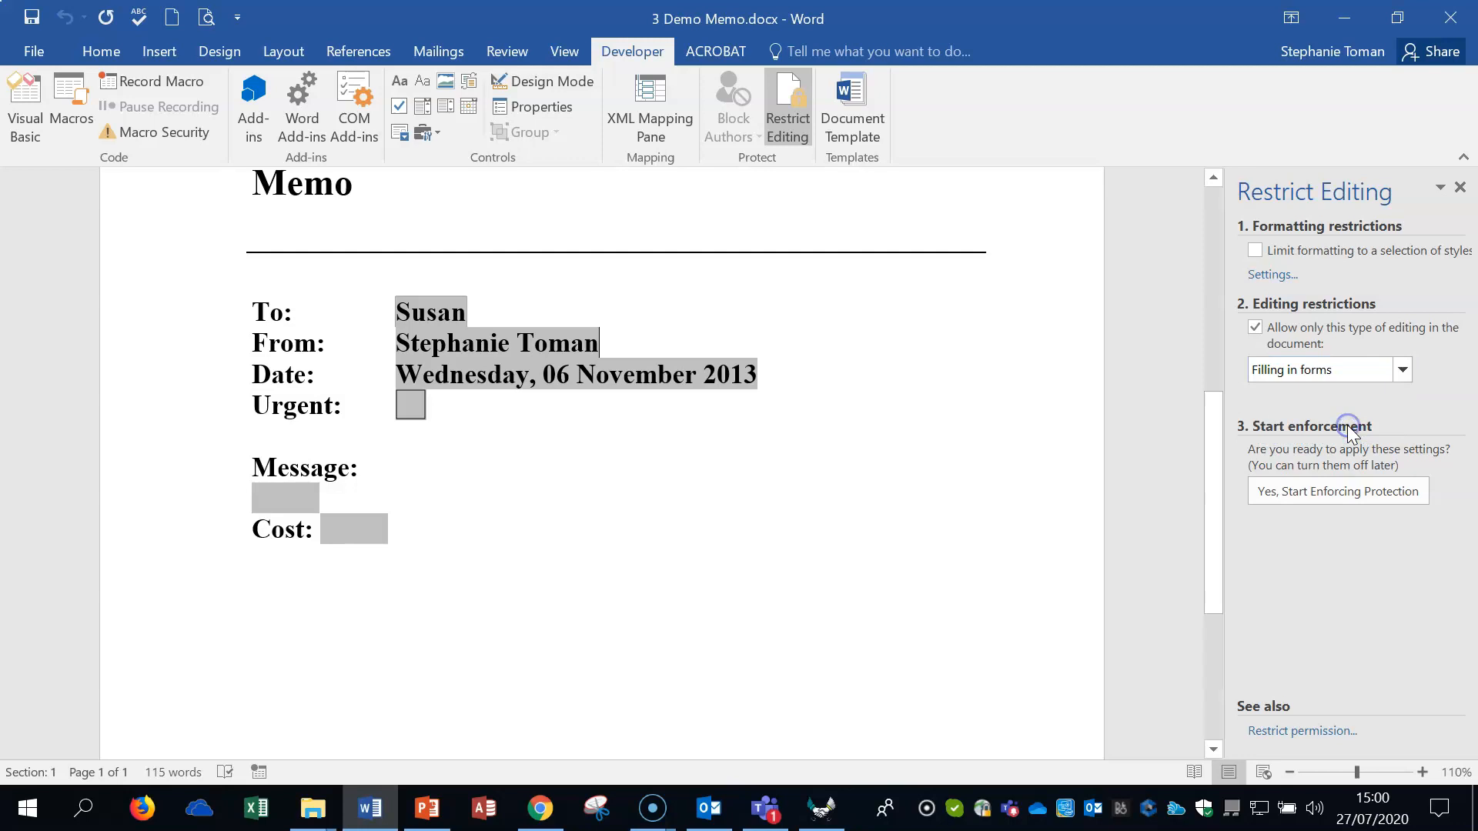
{"action": "left_click", "coordinate": [1343, 495]}
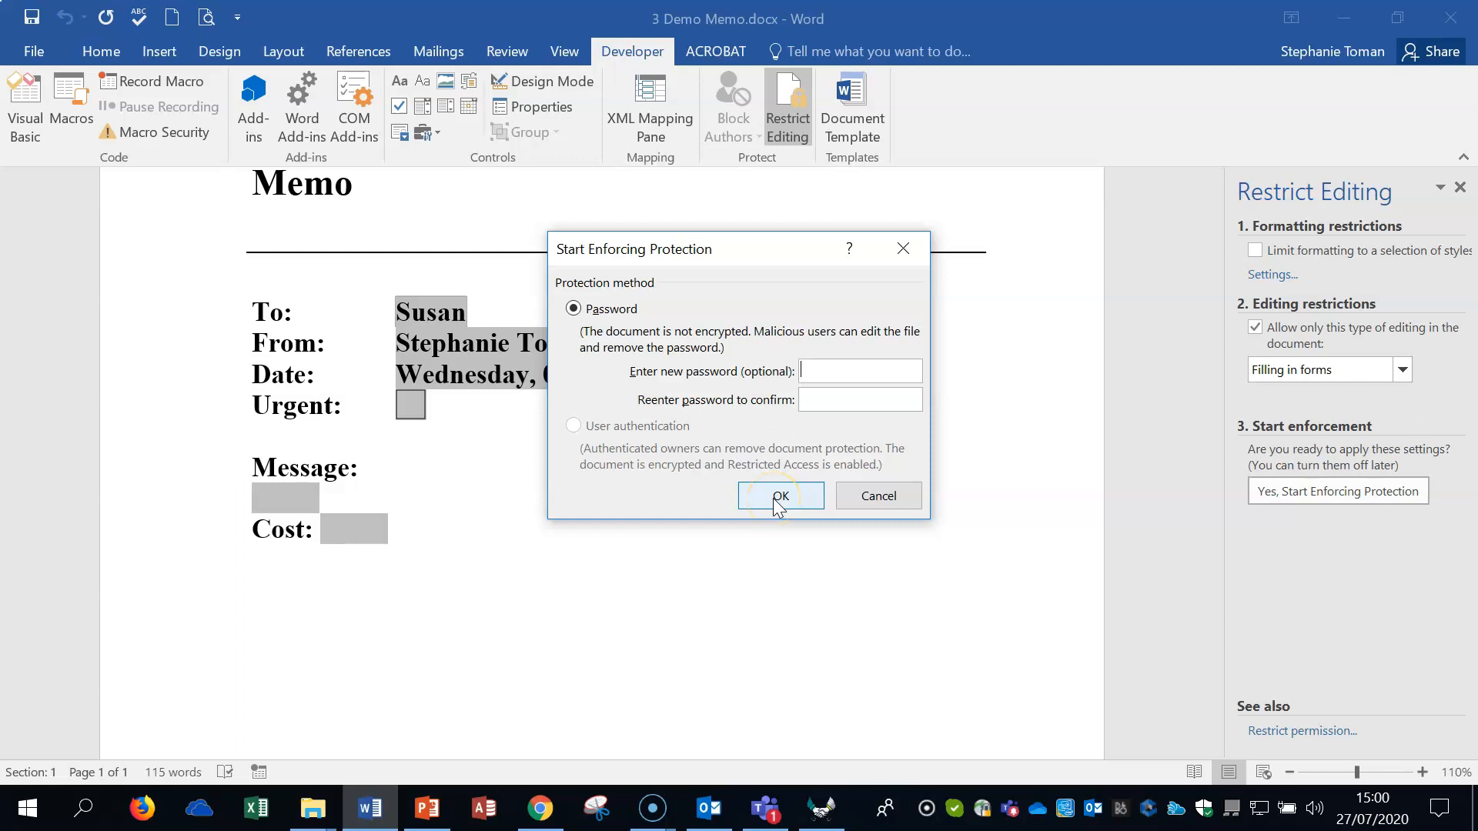
{"action": "left_click", "coordinate": [779, 497]}
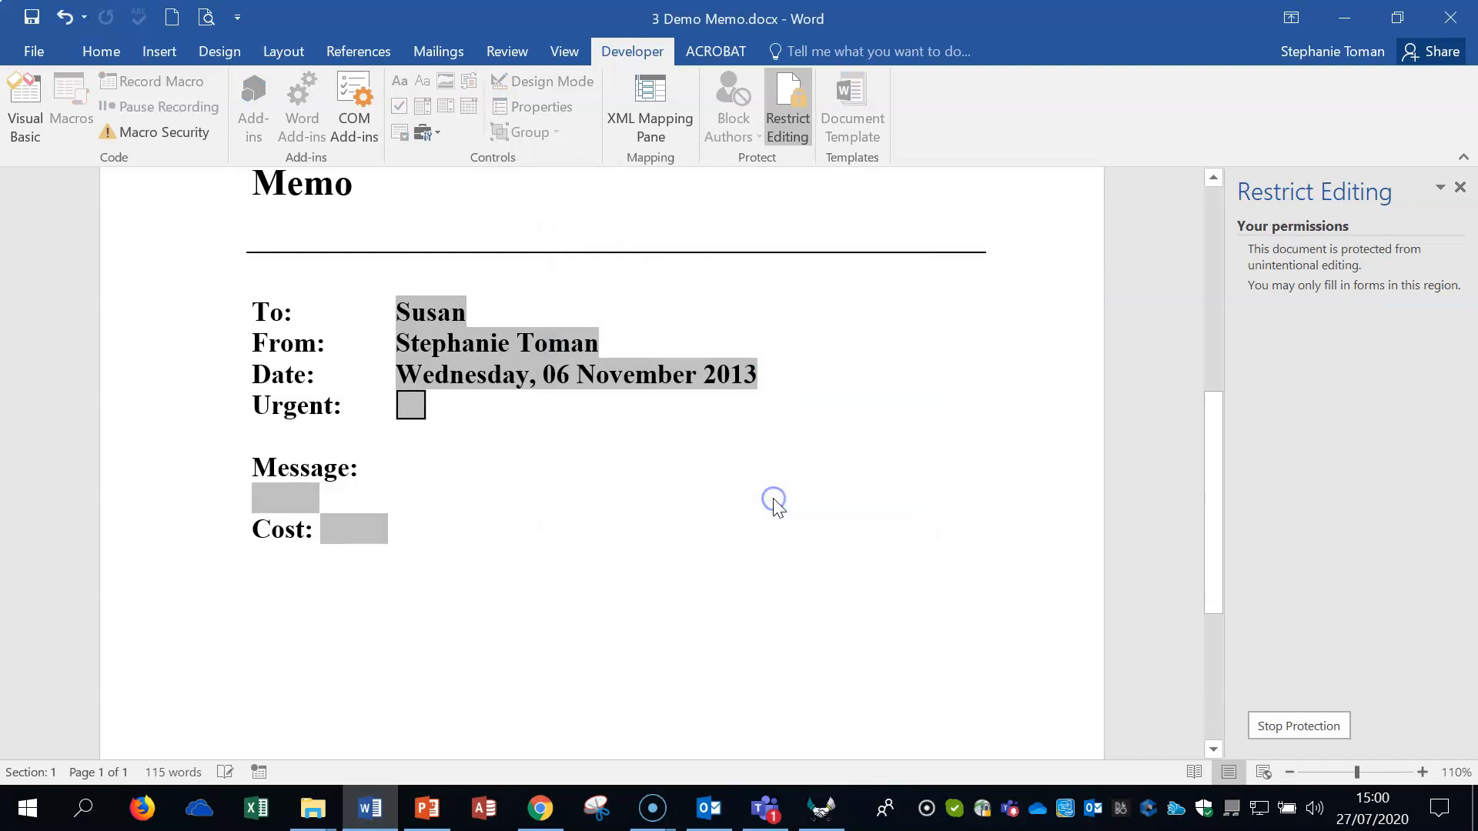
Try different recipients in the protected memo's To drop-down field, ending with the shortest name
{"action": "left_click", "coordinate": [447, 311]}
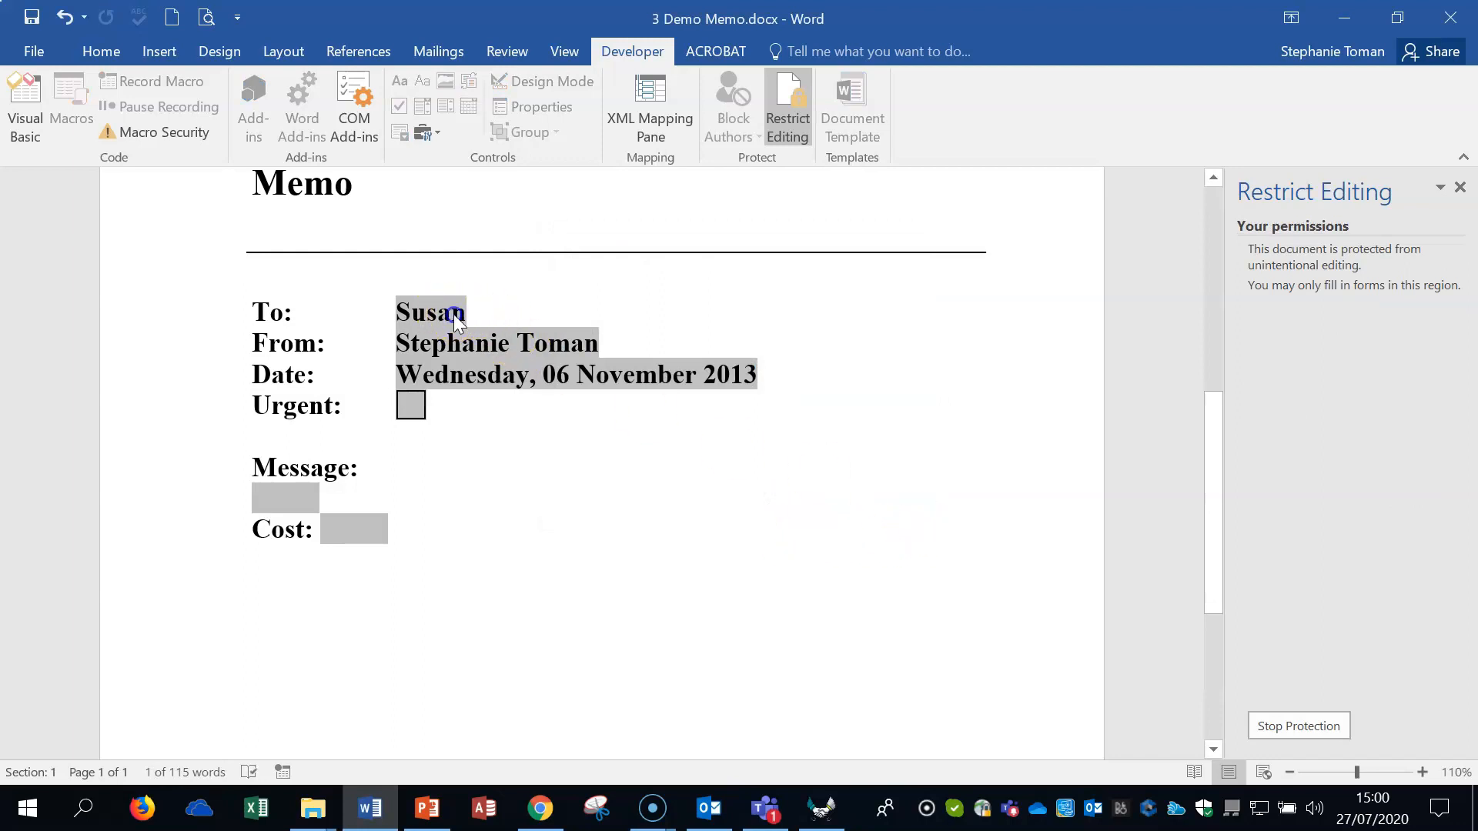
{"action": "left_click", "coordinate": [476, 311]}
{"action": "left_click", "coordinate": [448, 363]}
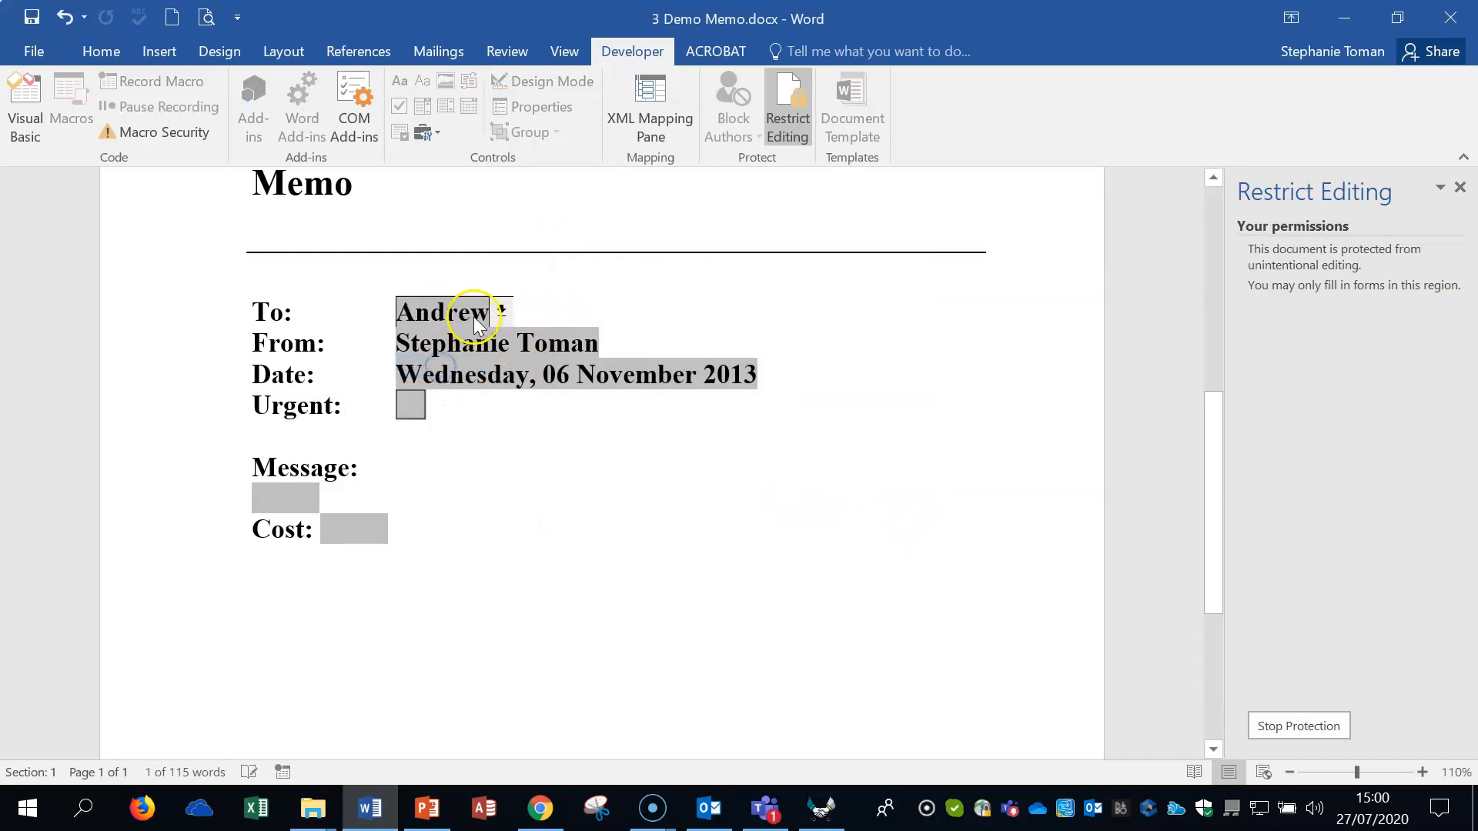
{"action": "left_click", "coordinate": [501, 311]}
{"action": "left_click", "coordinate": [452, 389]}
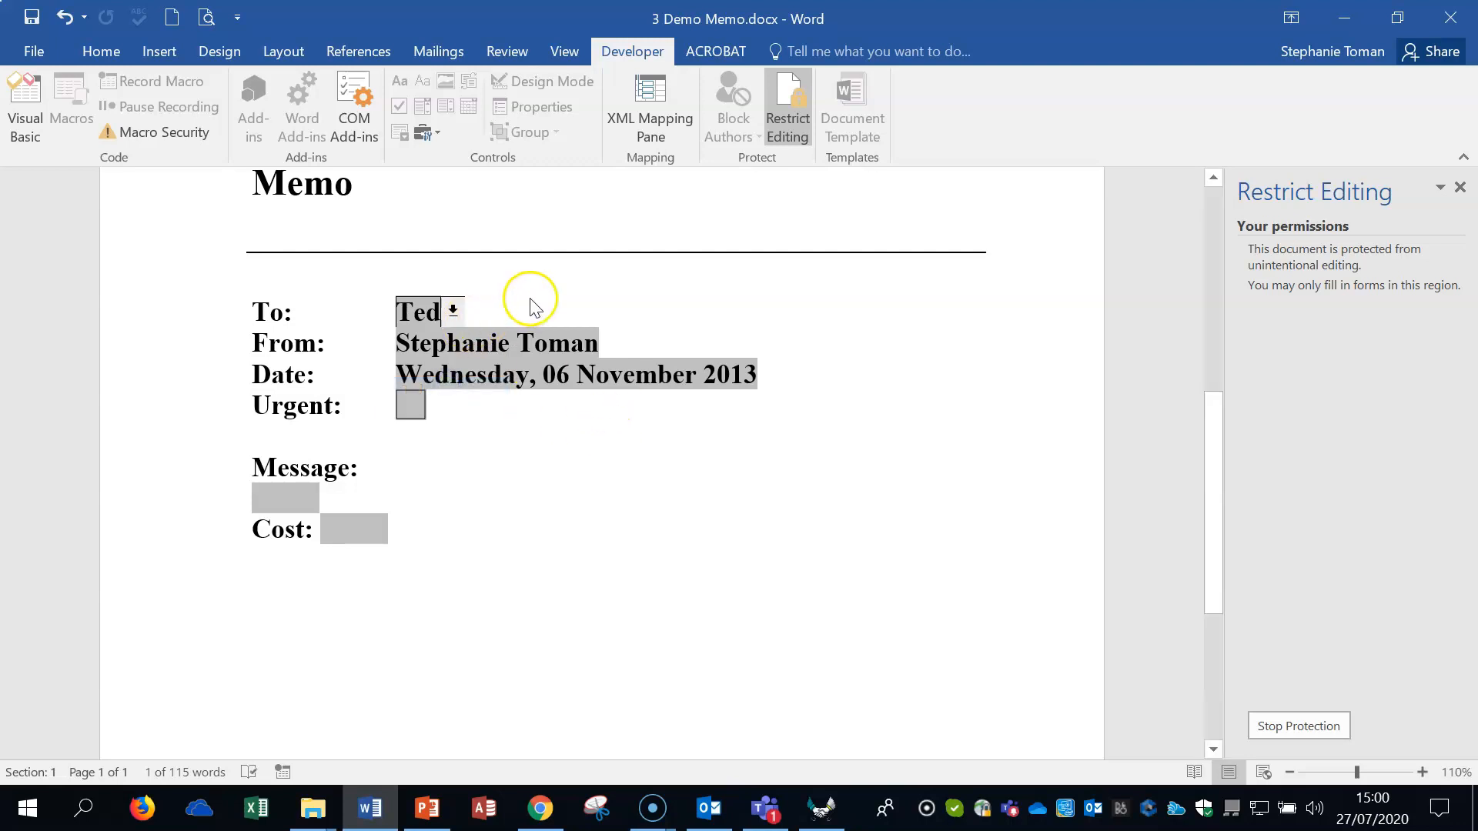
Fill in the remaining form fields: mark the memo urgent, enter "kookokokokokokook" as the message and 787 as the cost
{"action": "key", "text": "Tab"}
{"action": "key", "text": "Tab"}
{"action": "left_click", "coordinate": [409, 406]}
{"action": "key", "text": "Tab"}
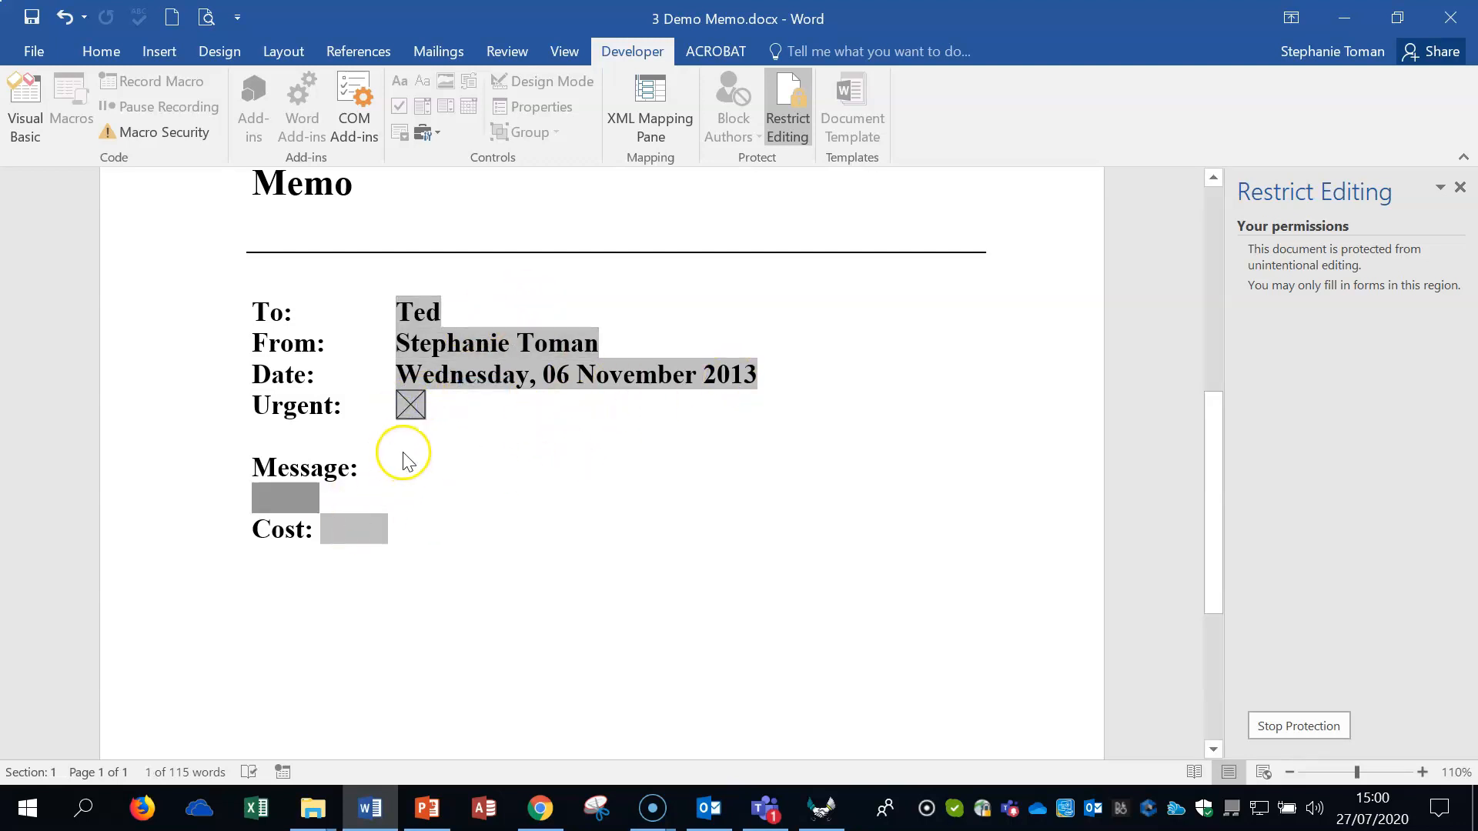
{"action": "type", "text": "kookokokokokokook"}
{"action": "key", "text": "Tab"}
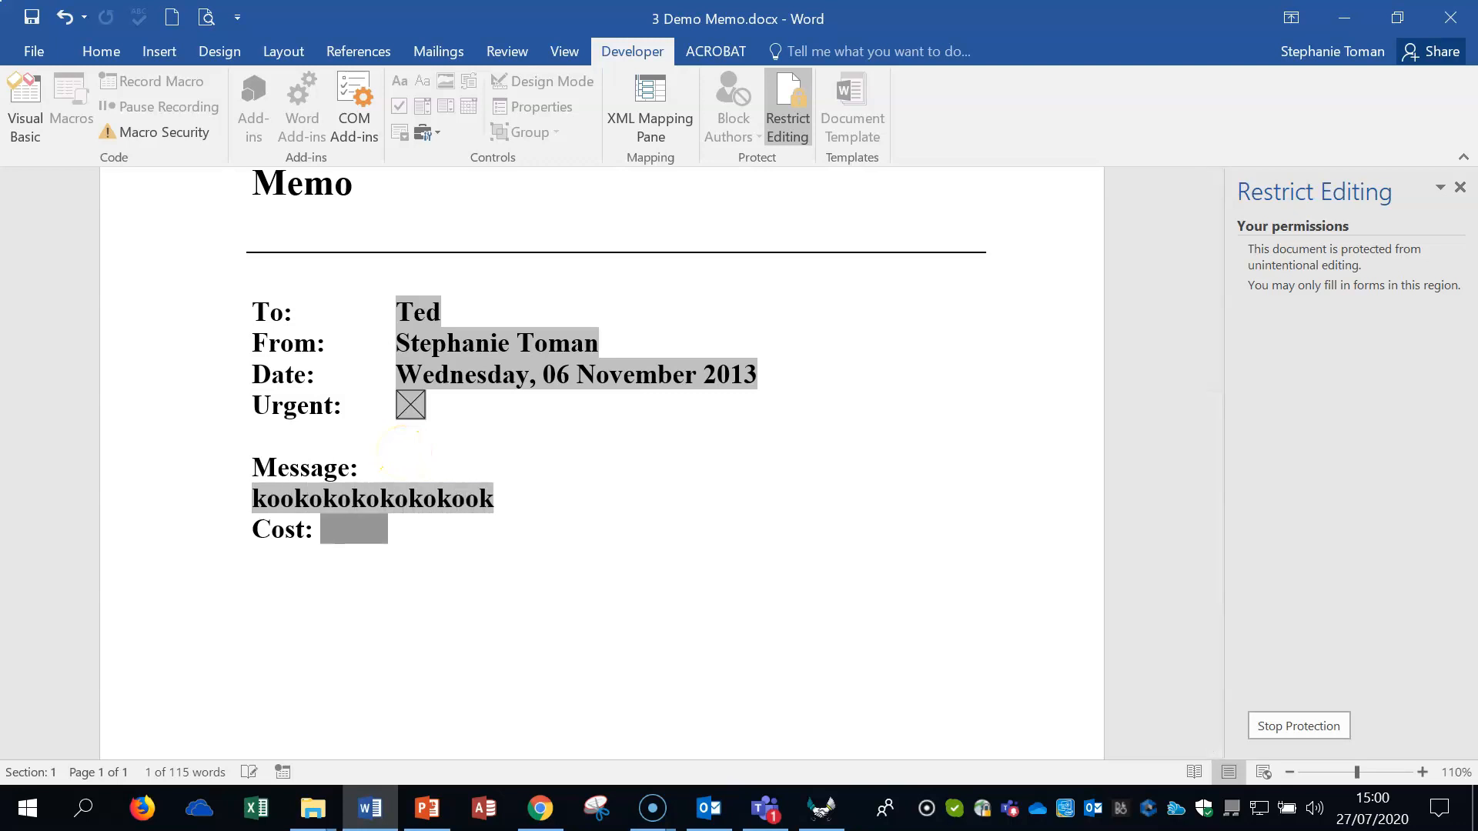
{"action": "type", "text": "787"}
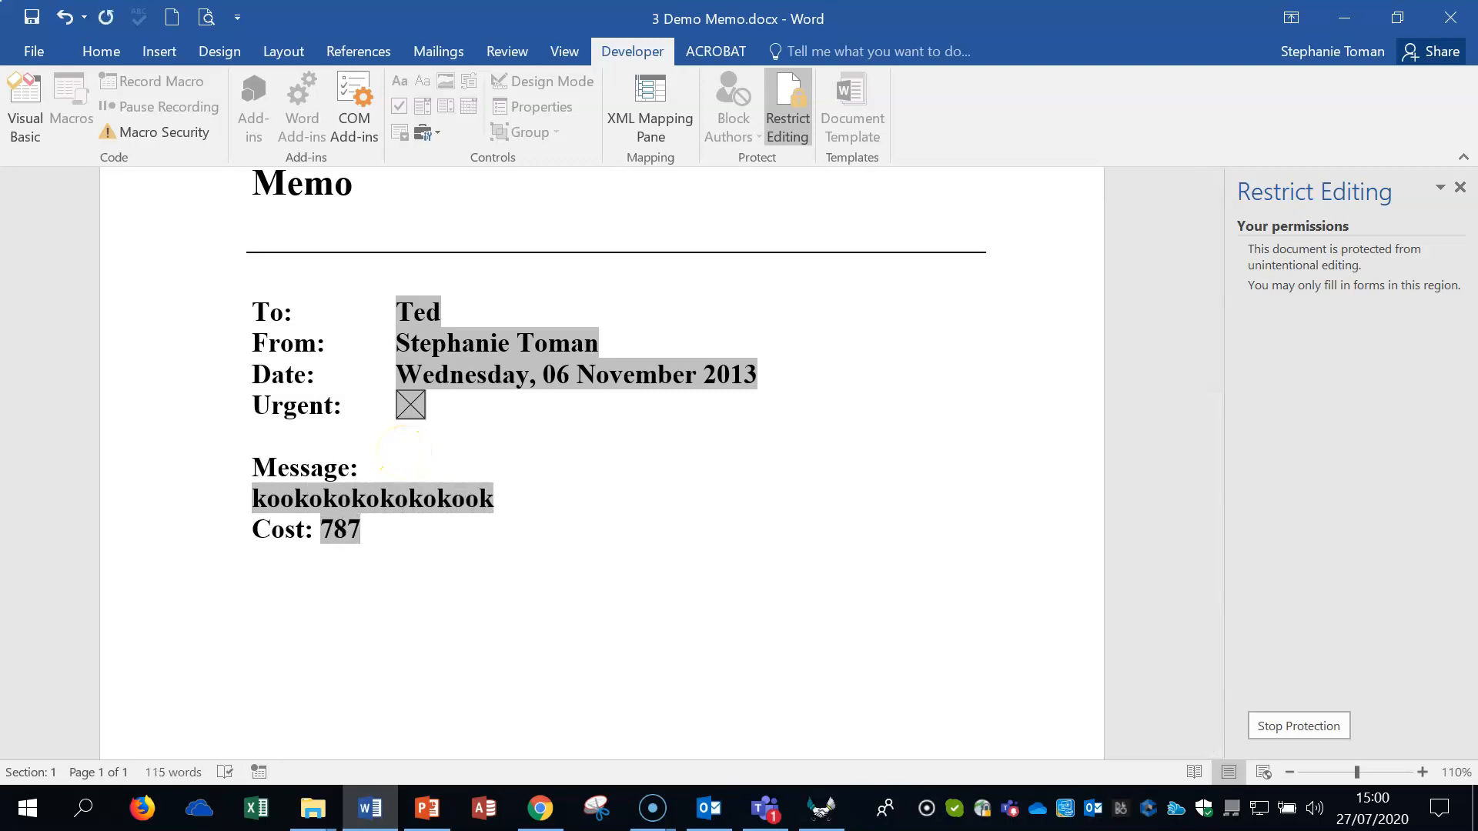
{"action": "key", "text": "Tab"}
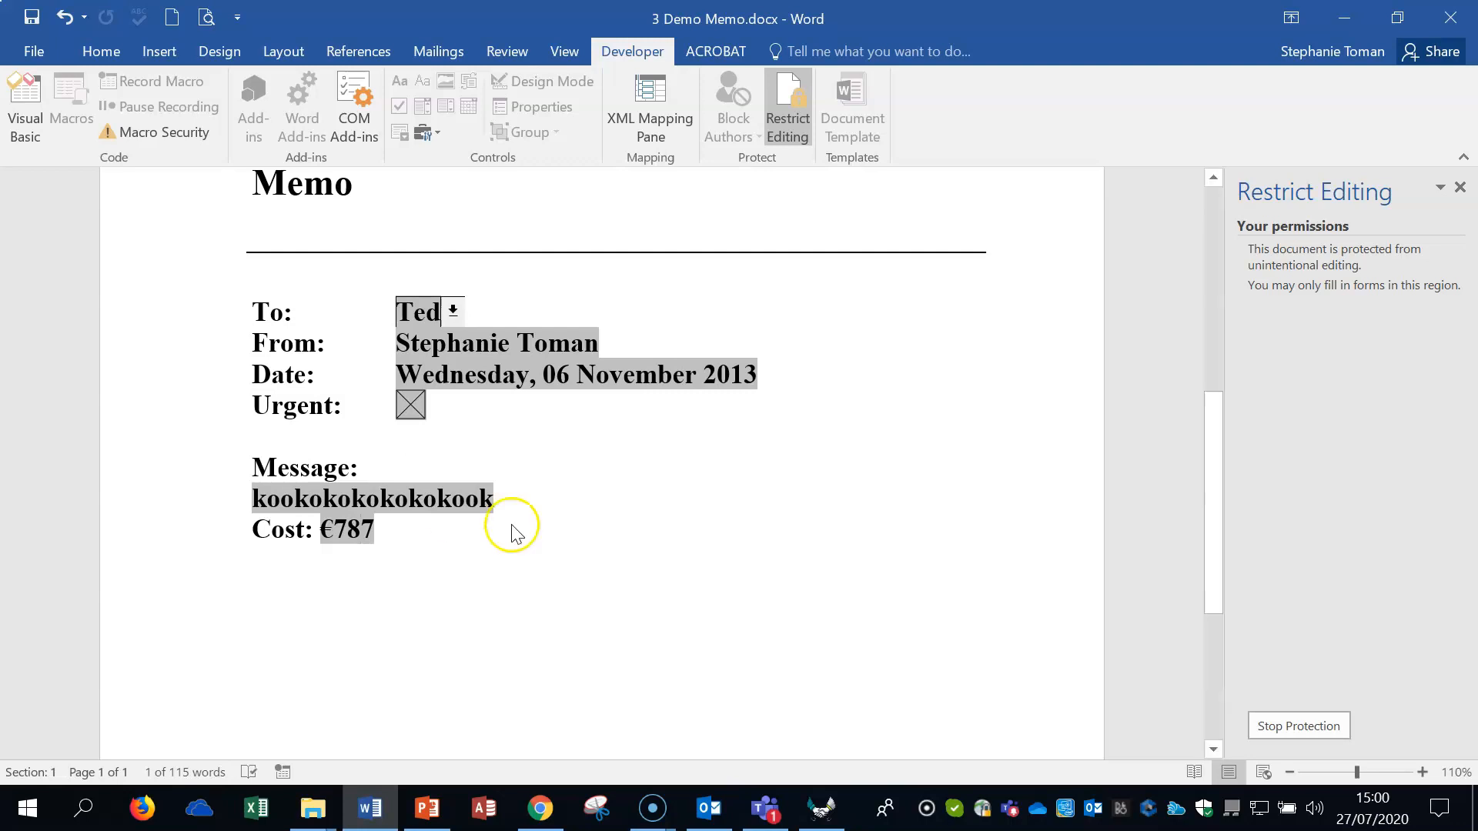
{"action": "left_click", "coordinate": [963, 388]}
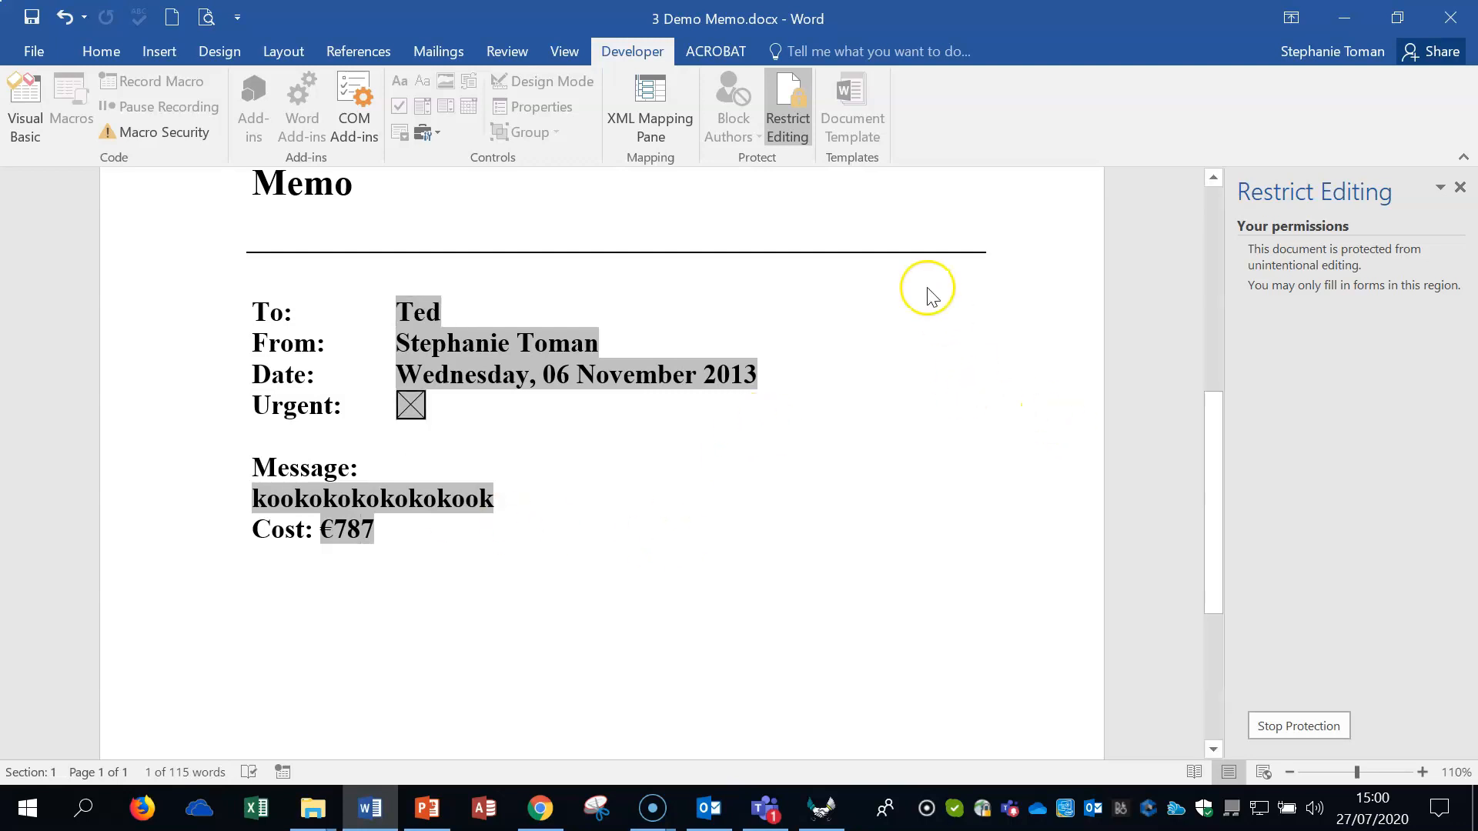
{"action": "scroll", "coordinate": [979, 334], "scroll_direction": "up", "scroll_amount": 2}
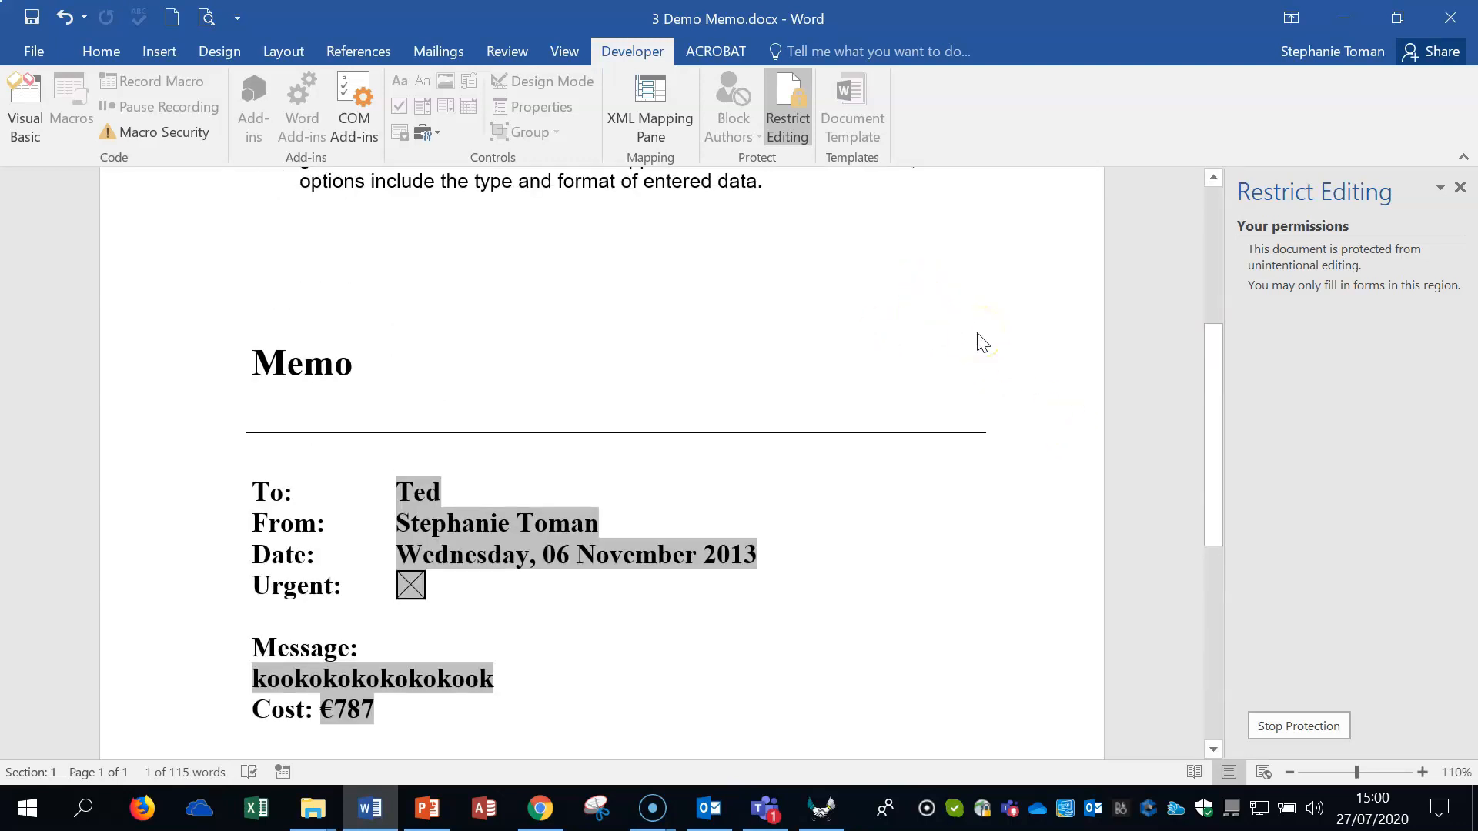
{"action": "scroll", "coordinate": [983, 342], "scroll_direction": "down", "scroll_amount": 1}
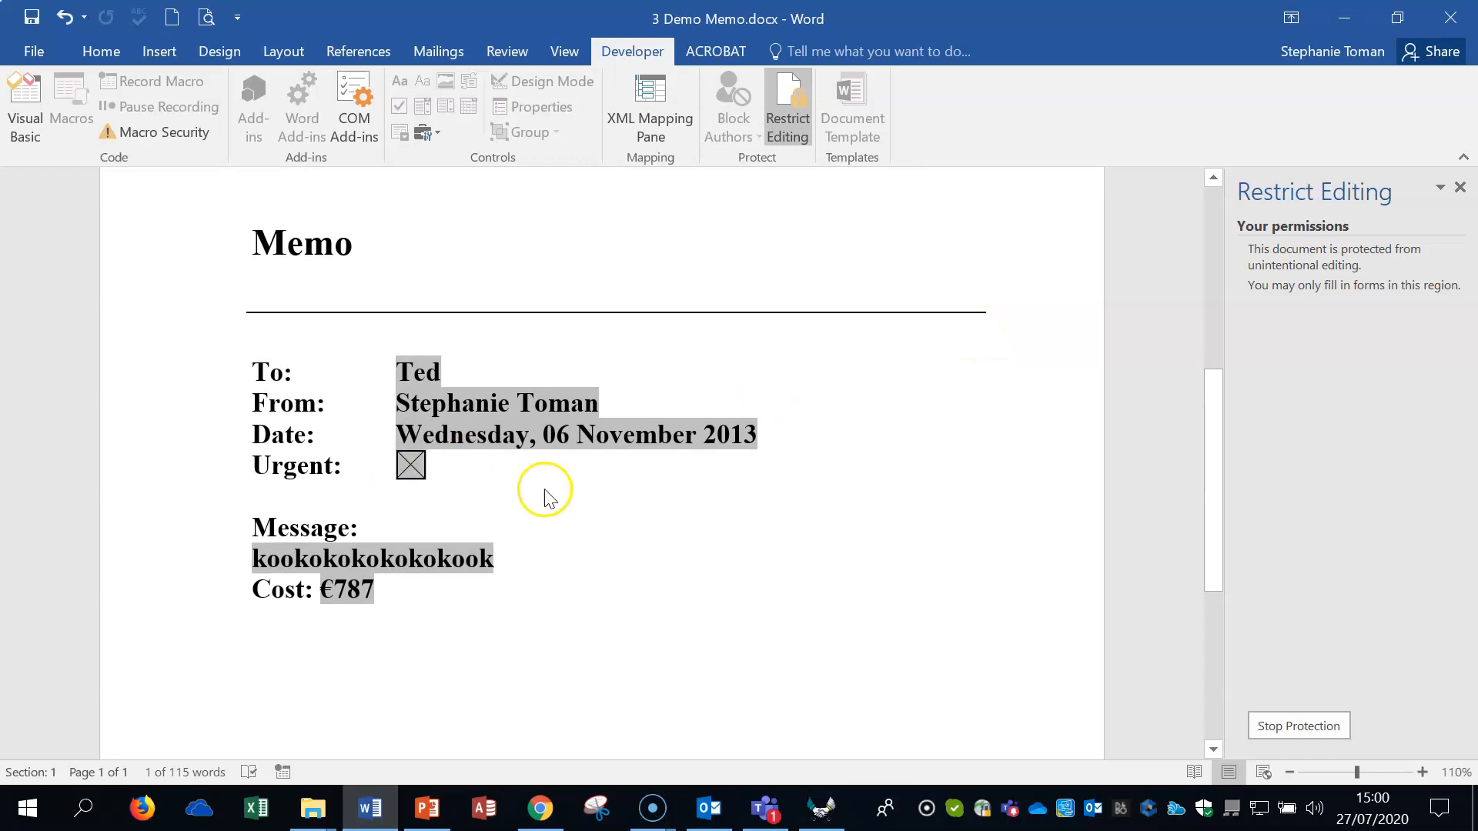
{"action": "left_click", "coordinate": [752, 502]}
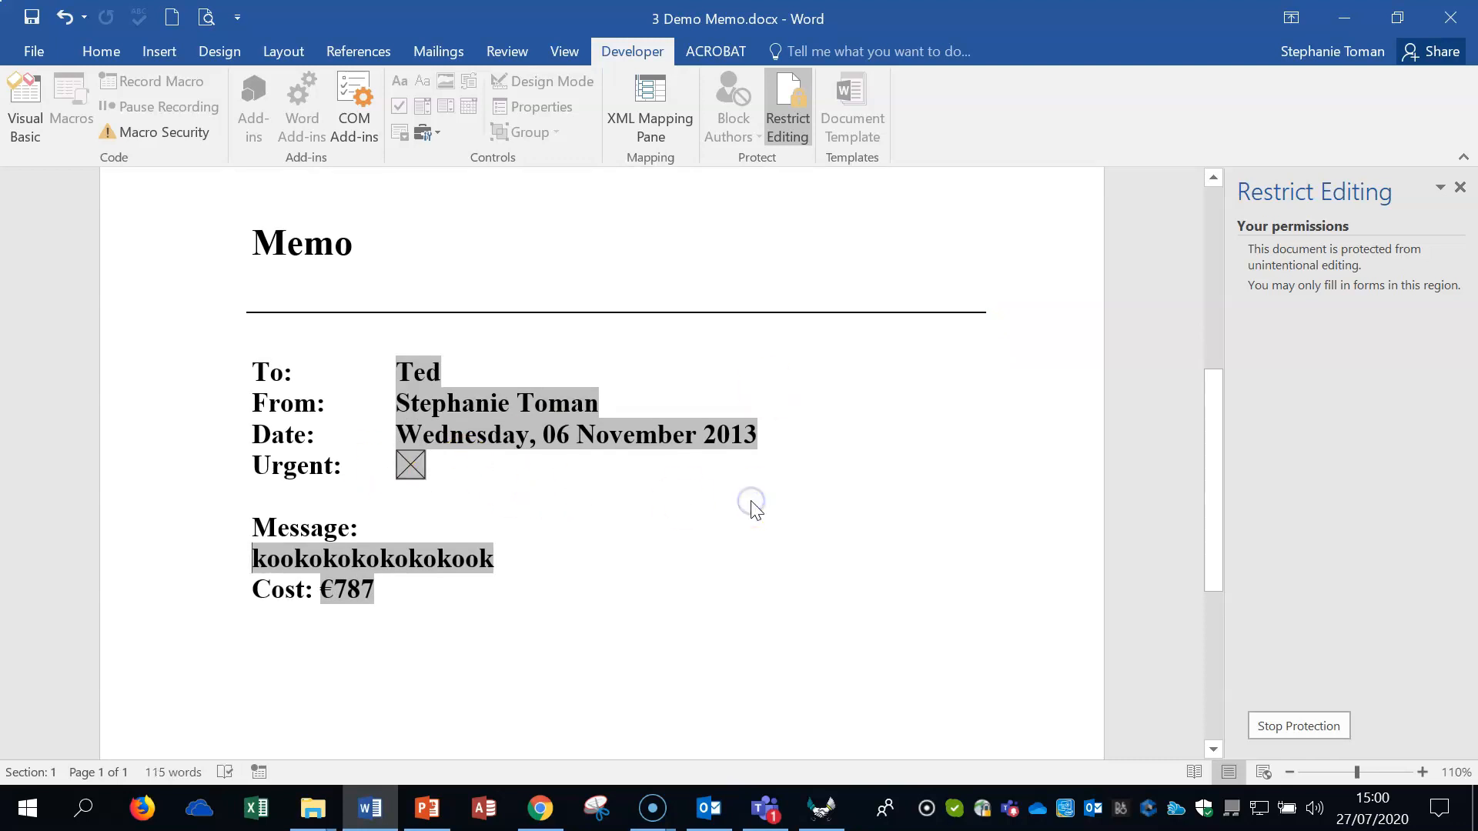
Close 3 Demo Memo.docx without saving the changes and open 4 Create a MEMO.docx
{"action": "left_click", "coordinate": [1451, 18]}
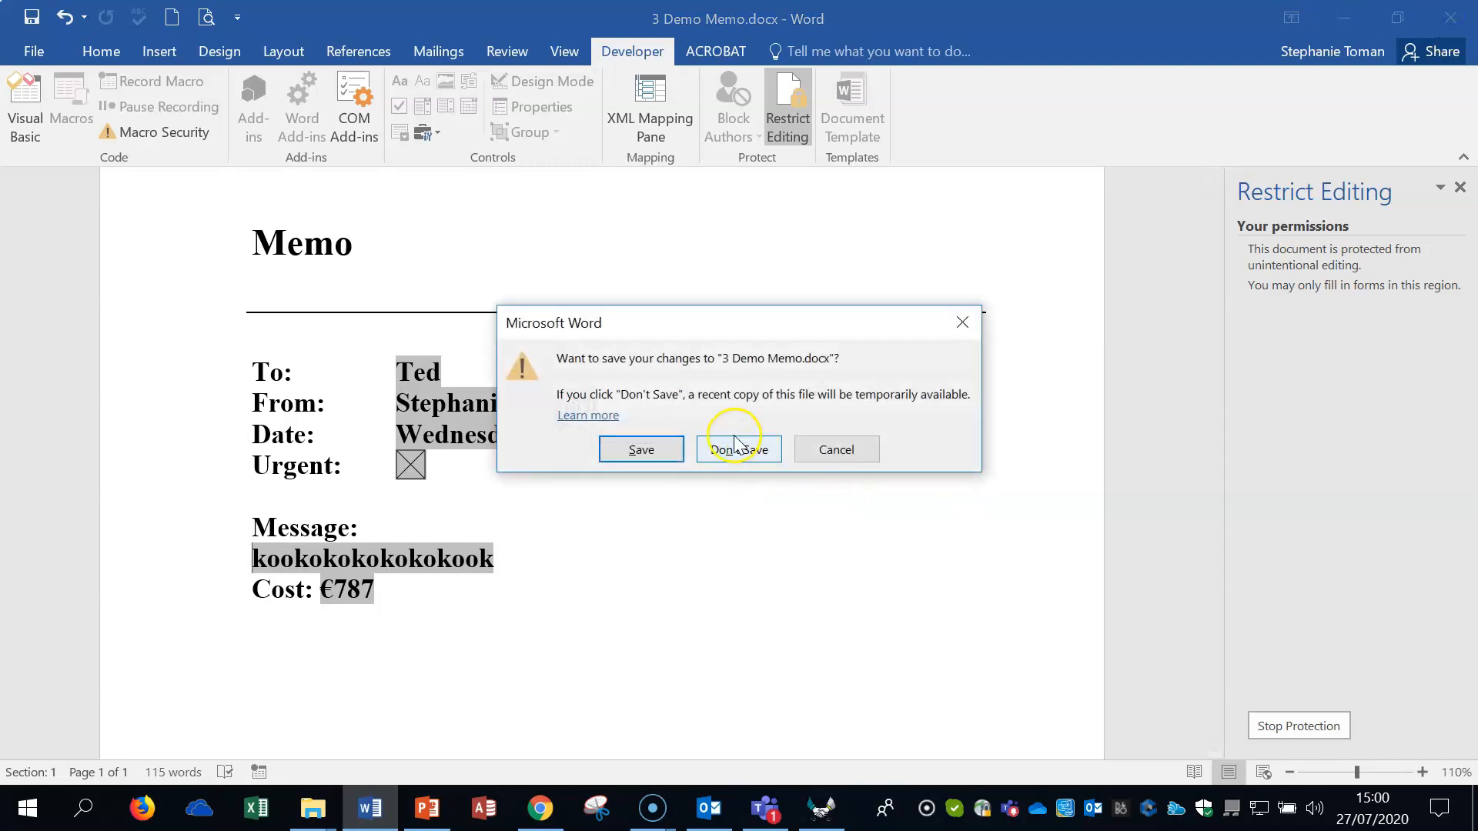
{"action": "left_click", "coordinate": [749, 449]}
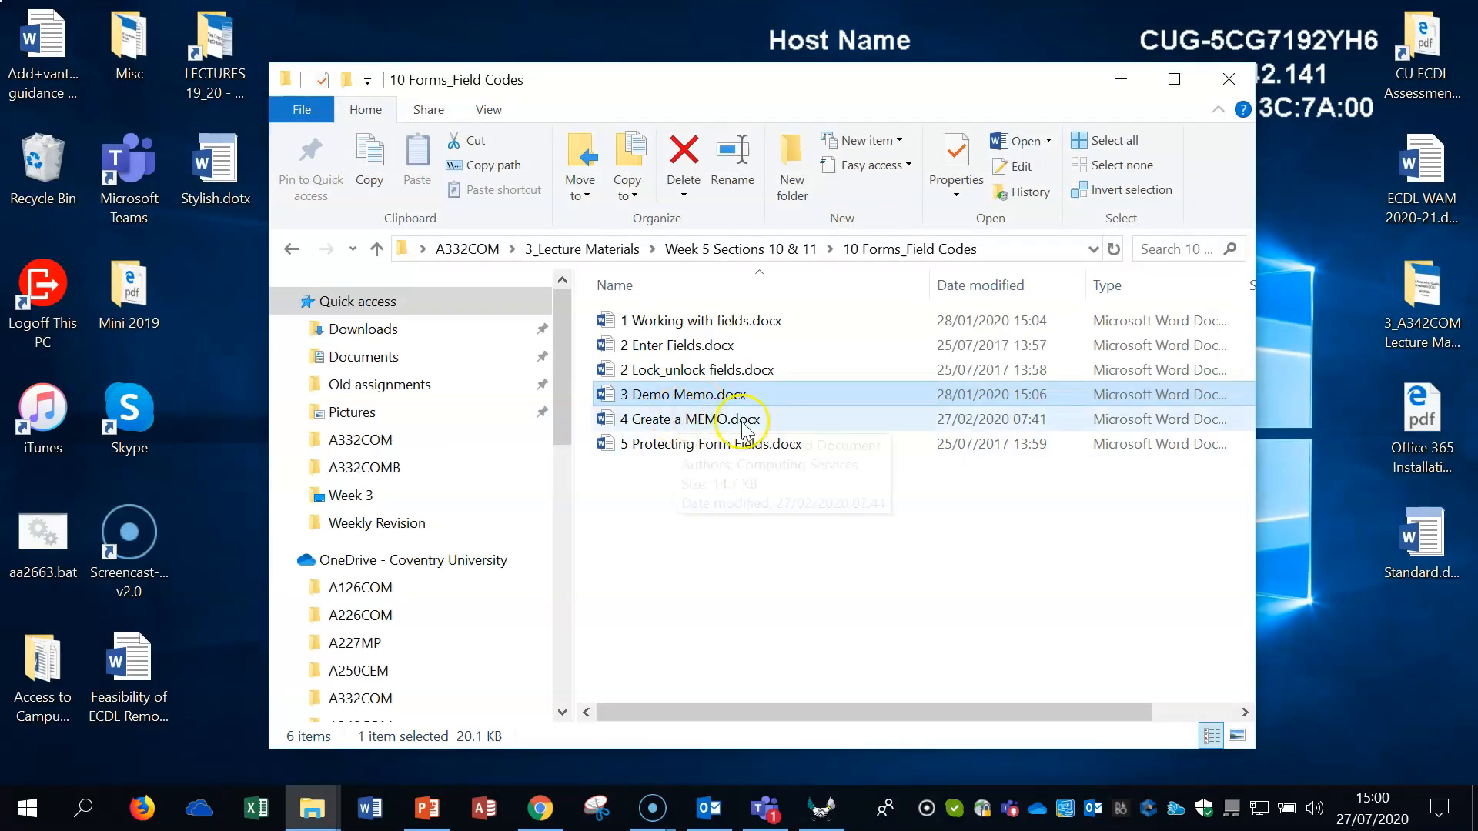
{"action": "double_click", "coordinate": [689, 420]}
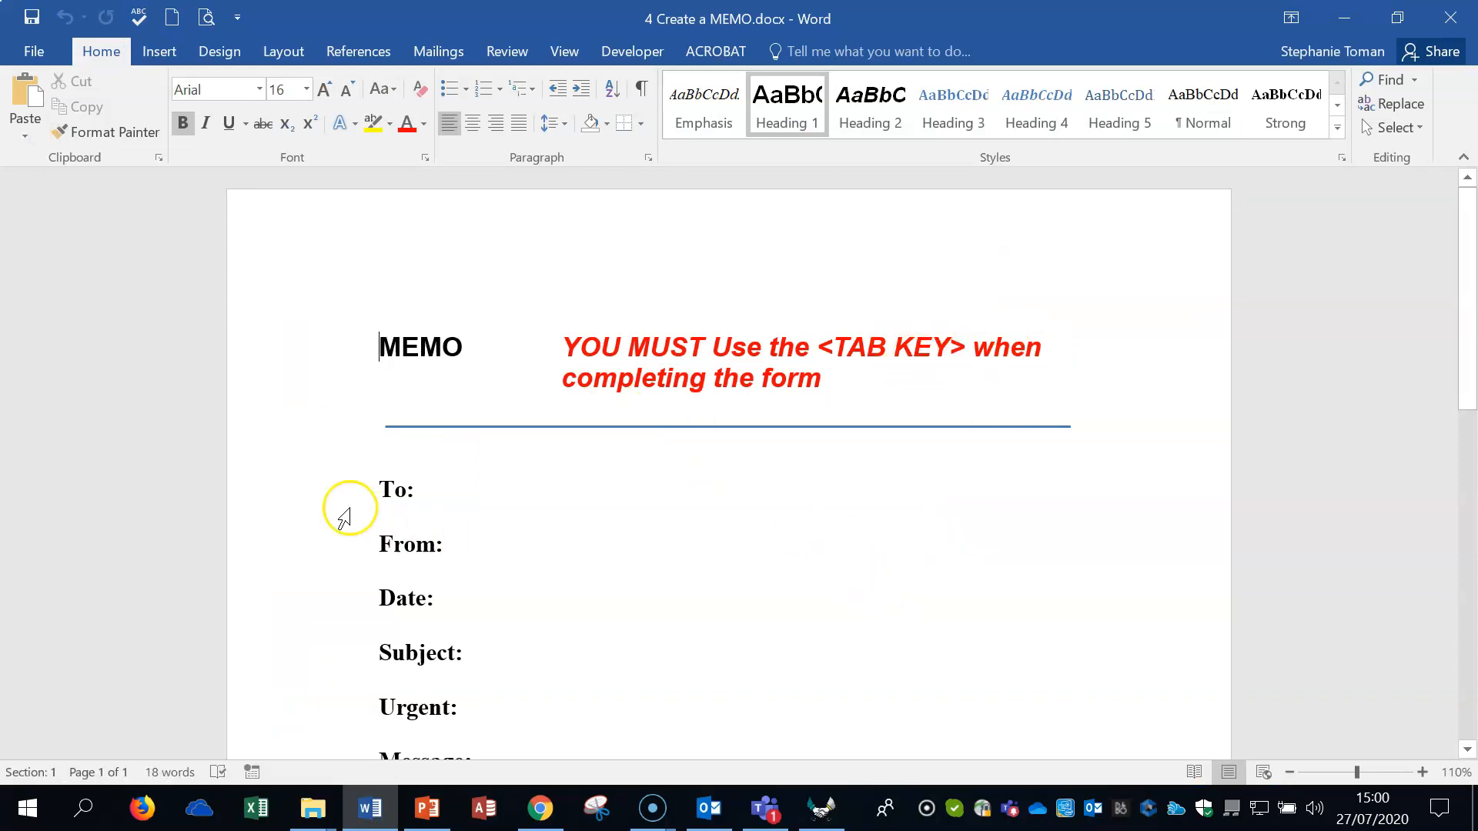
Show the ruler and insert a tab after the To: label to reach the left tab stop
{"action": "left_click", "coordinate": [429, 490]}
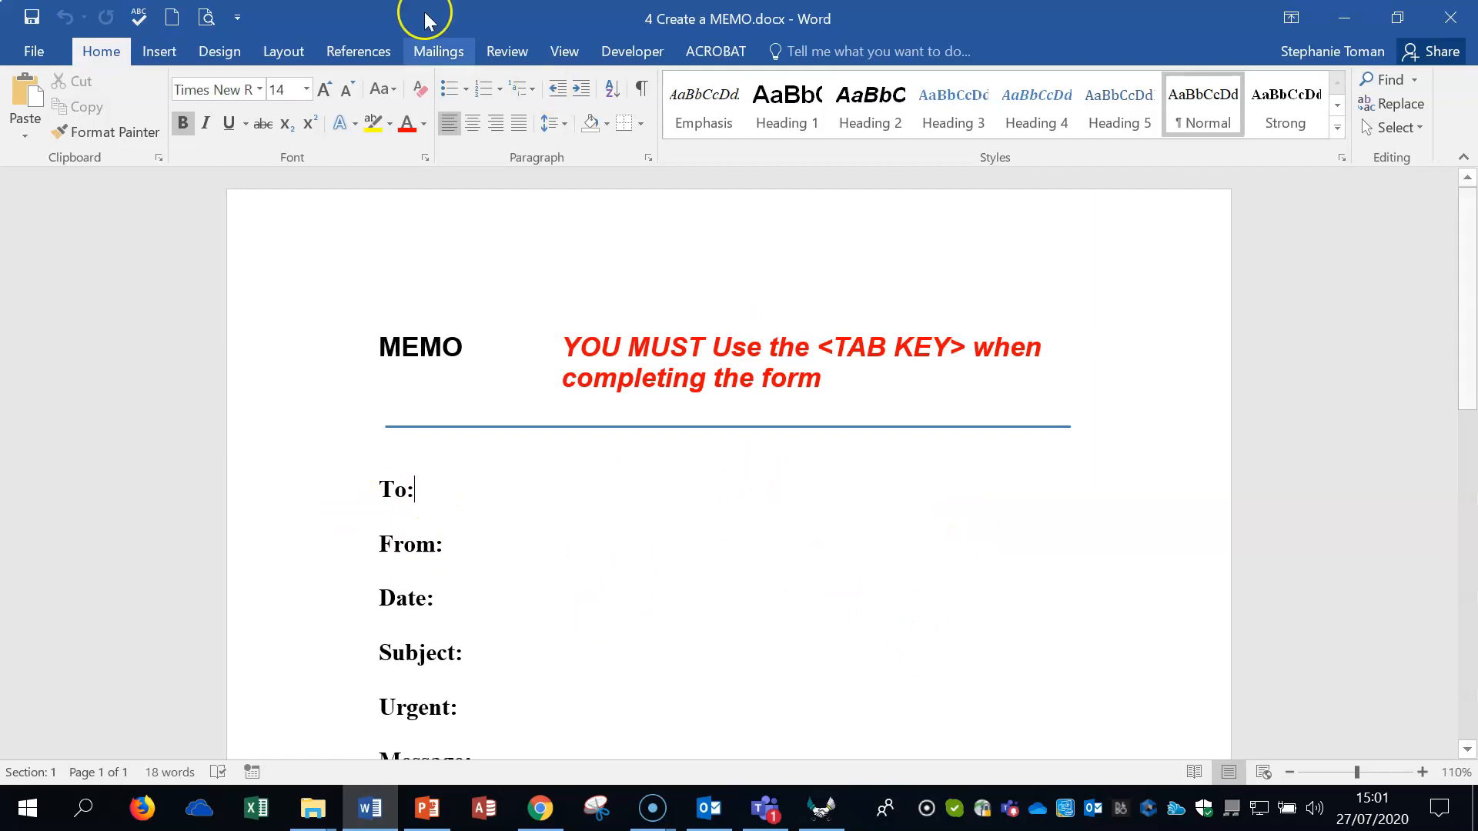
{"action": "left_click", "coordinate": [558, 51]}
{"action": "left_click", "coordinate": [225, 79]}
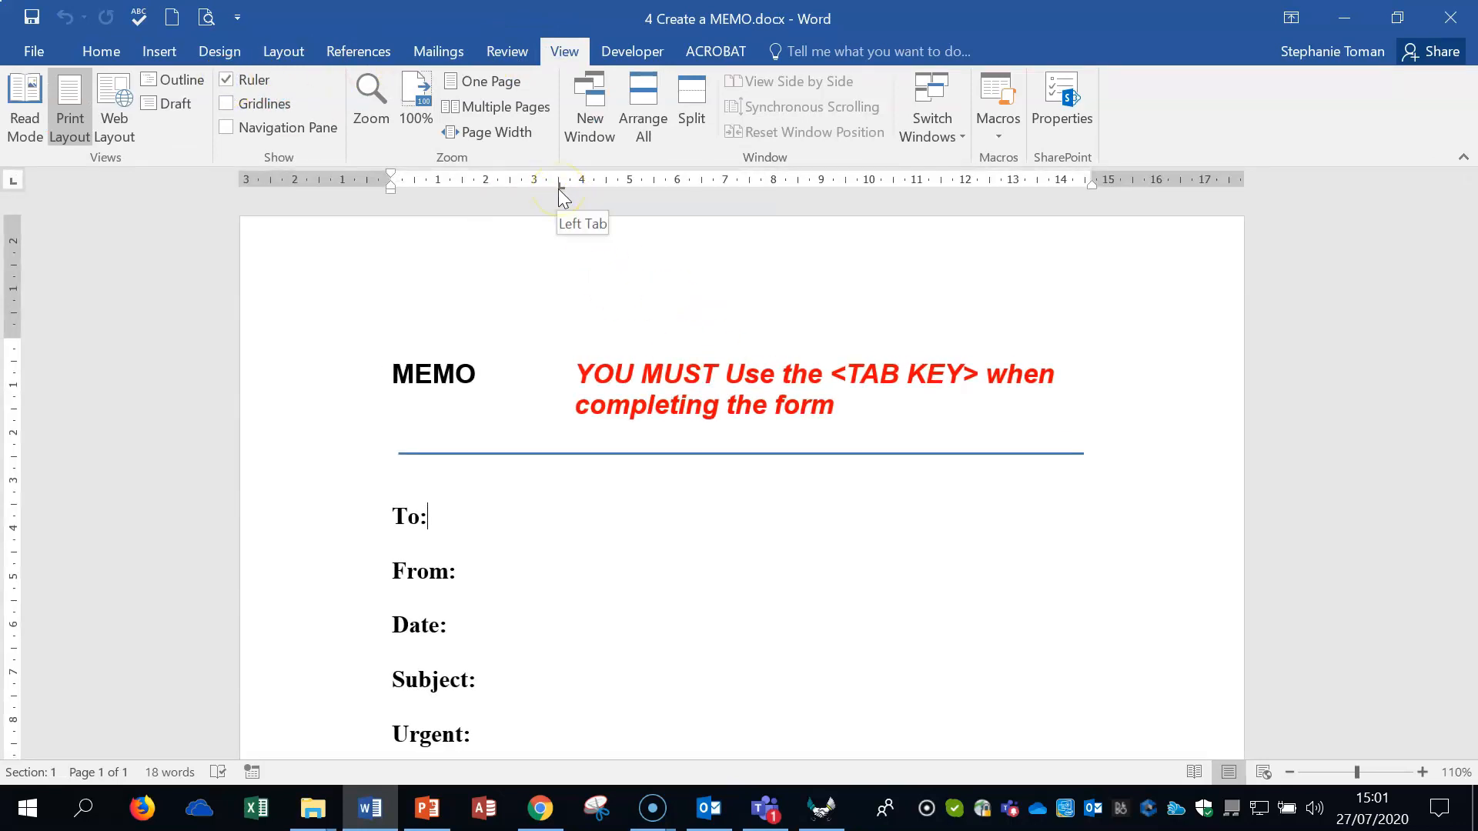
{"action": "left_click", "coordinate": [574, 515]}
{"action": "key", "text": "Tab"}
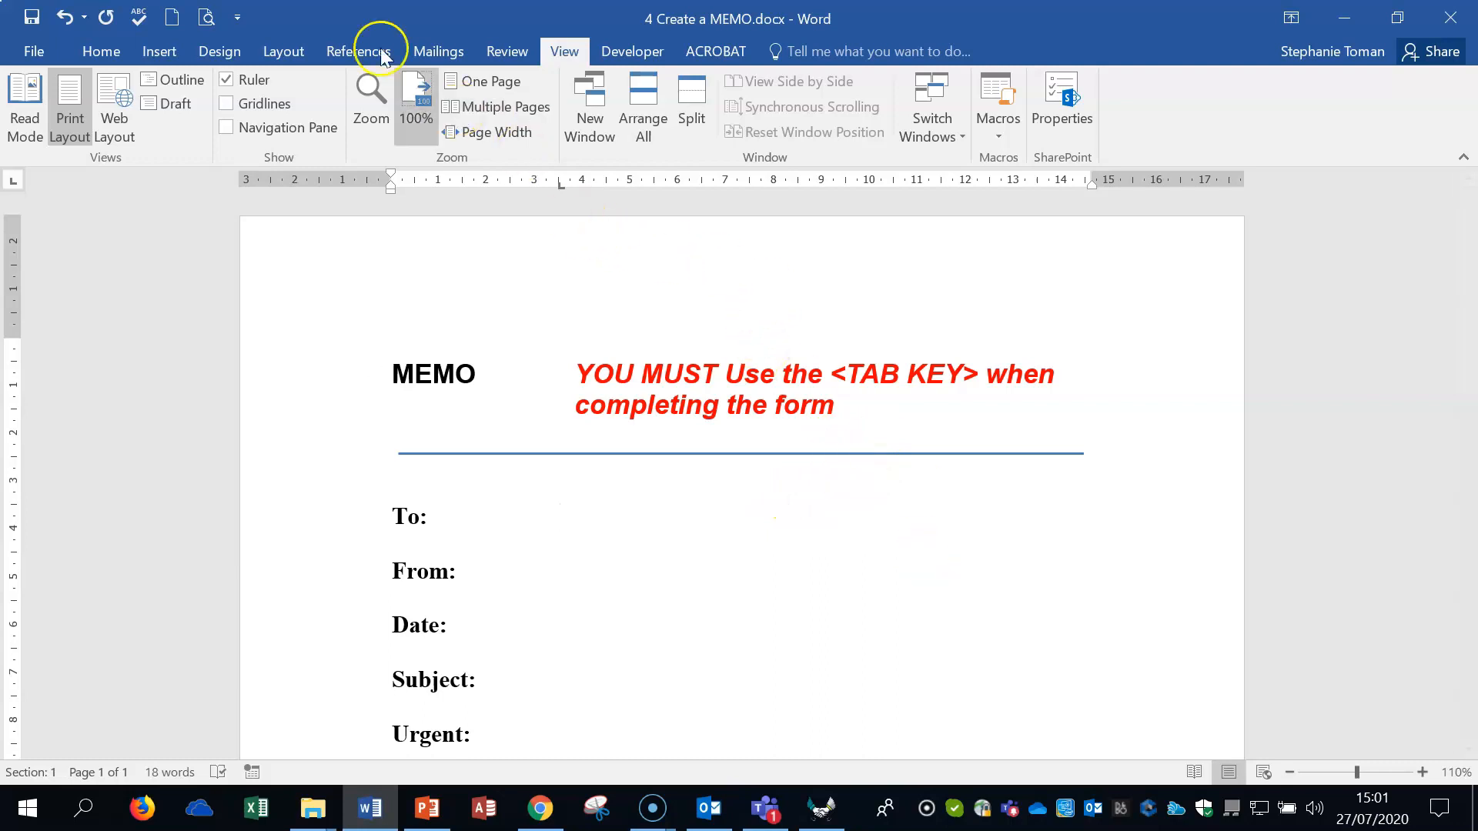
Insert a legacy drop-down form field at the tab position on the To: line
{"action": "left_click", "coordinate": [630, 51]}
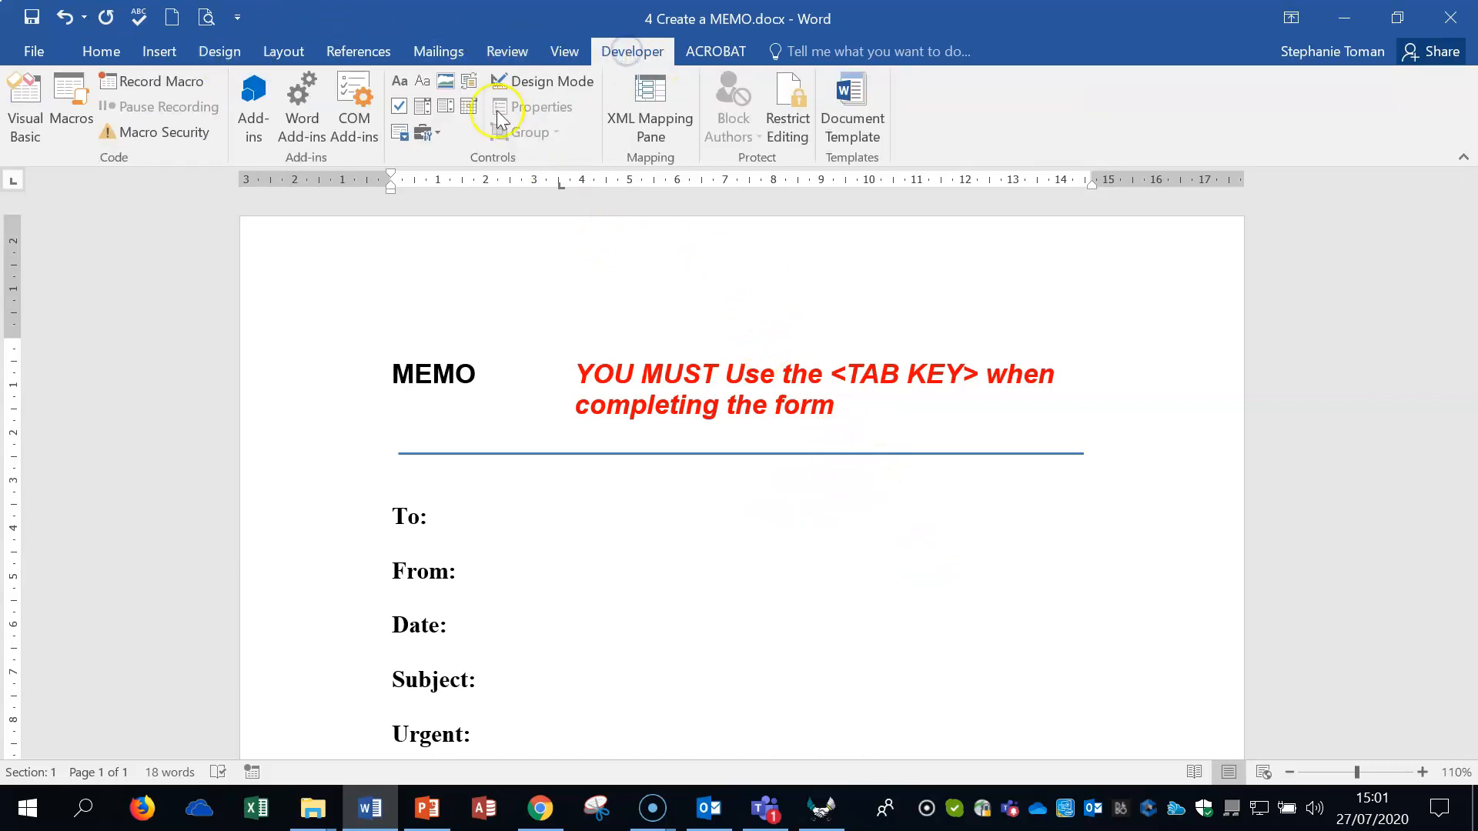
{"action": "left_click", "coordinate": [436, 142]}
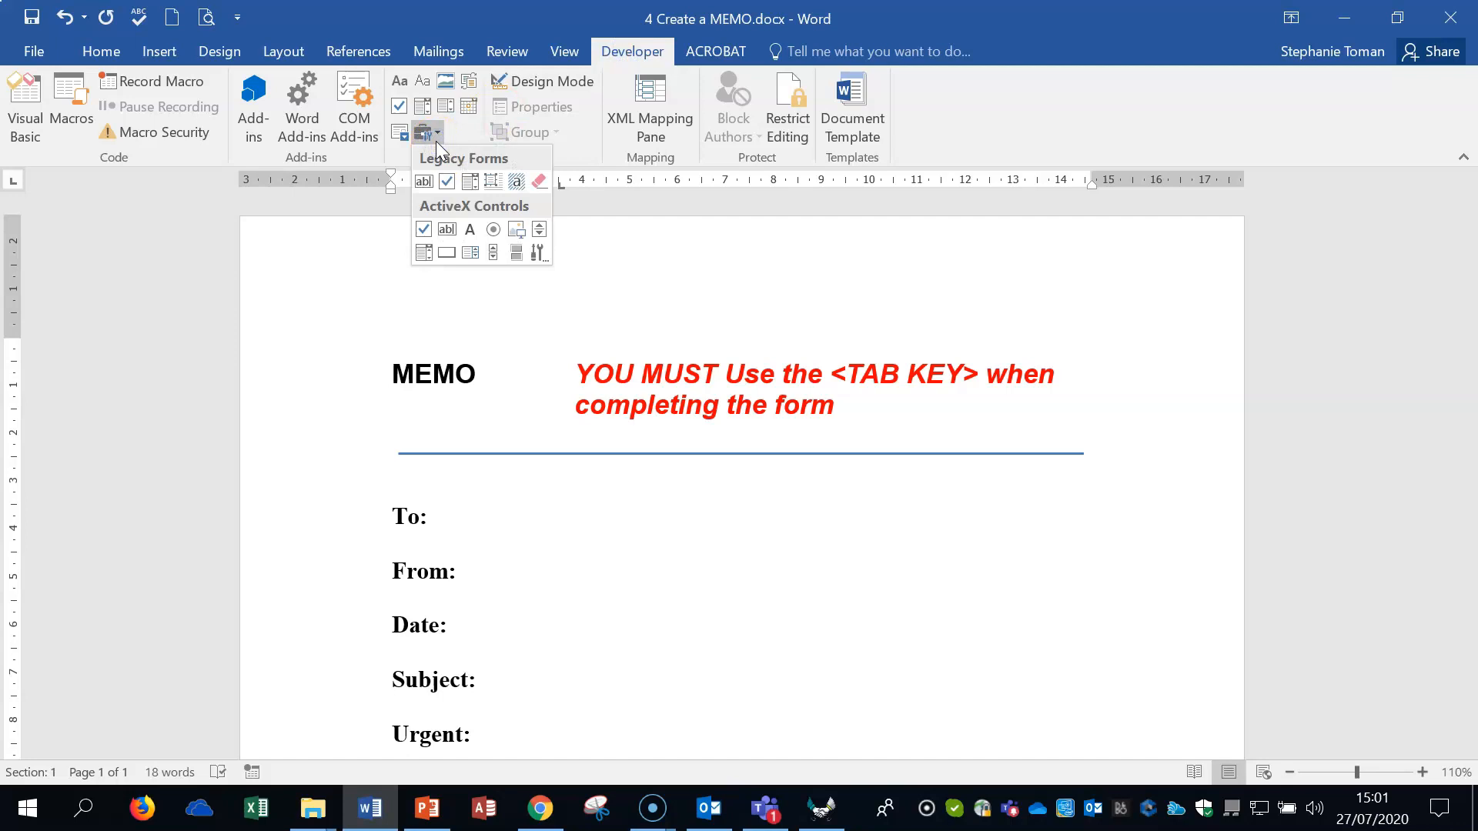
{"action": "left_click", "coordinate": [470, 183]}
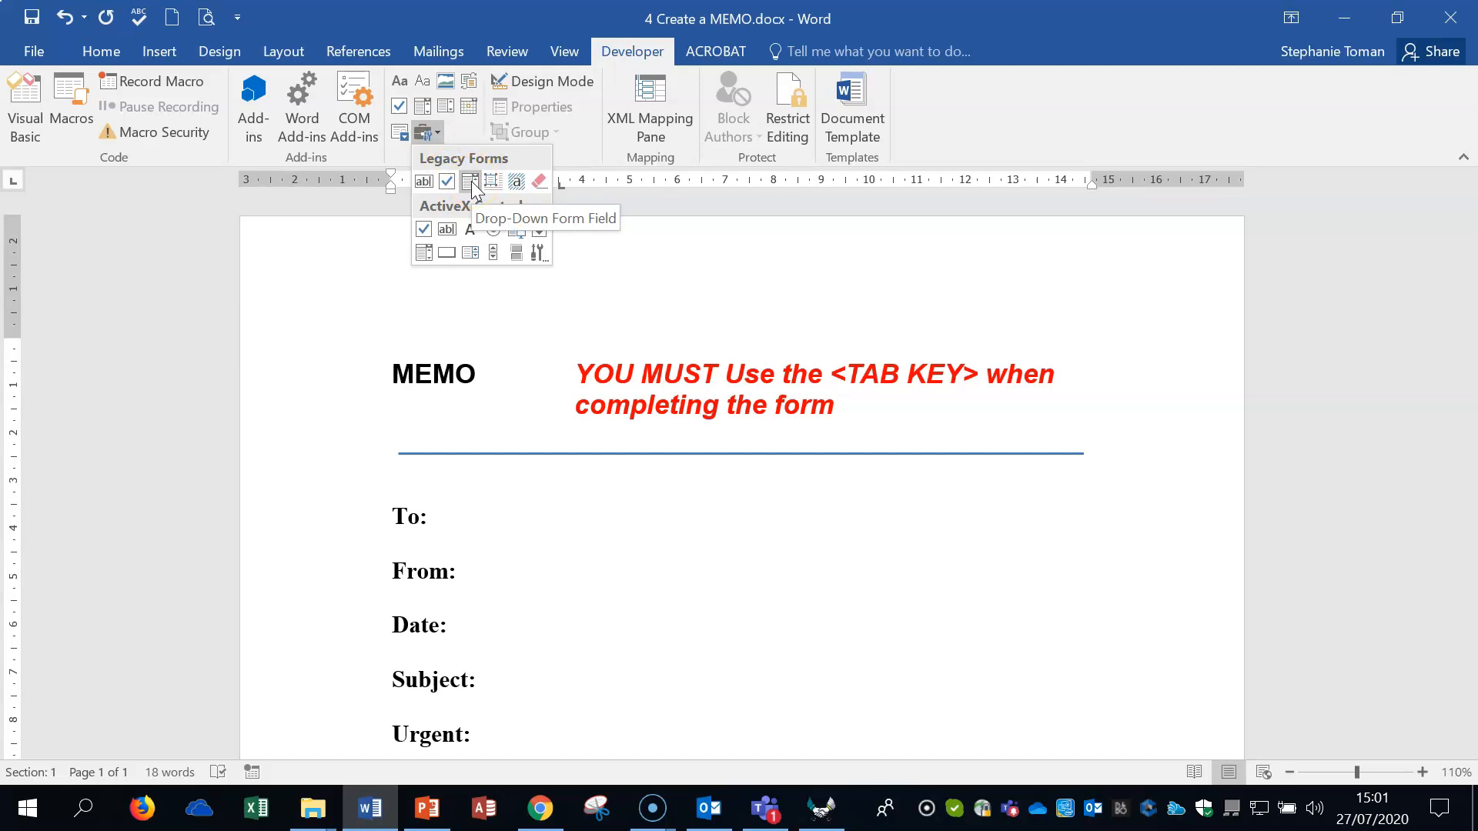
{"action": "left_click", "coordinate": [470, 182]}
{"action": "left_click", "coordinate": [722, 485]}
{"action": "left_click", "coordinate": [583, 515]}
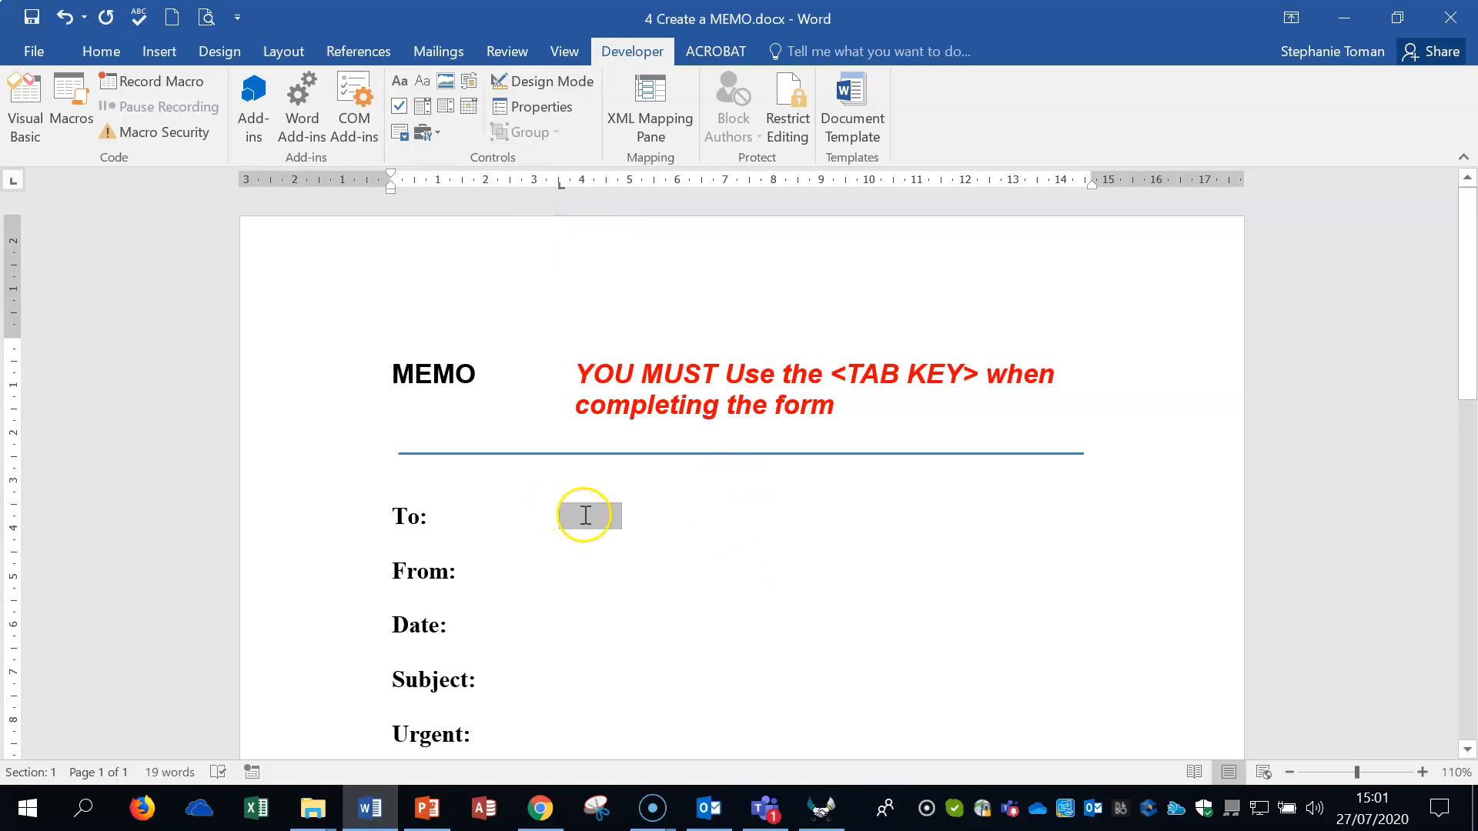
{"action": "right_click", "coordinate": [585, 515]}
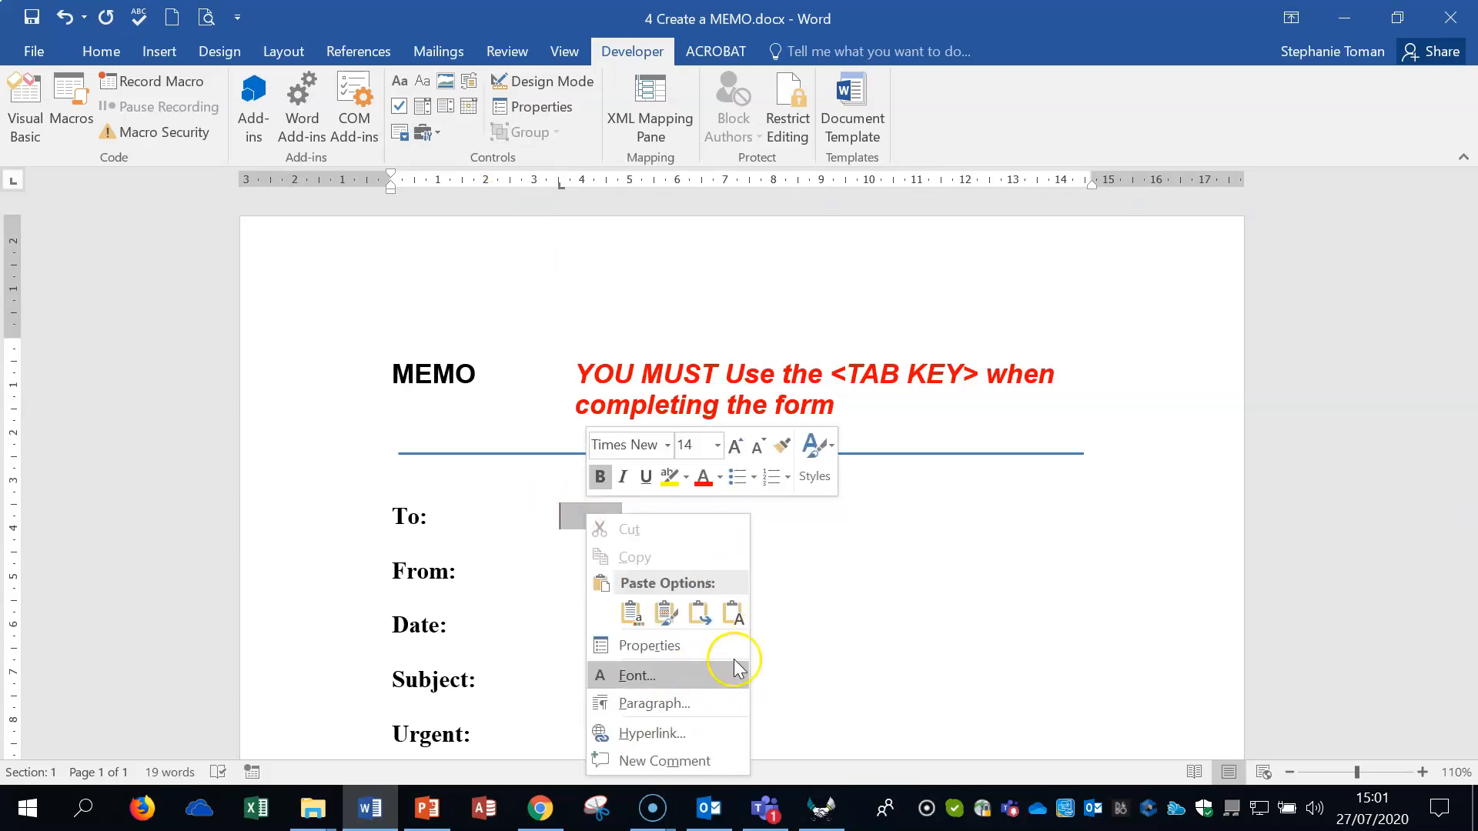
{"action": "scroll", "coordinate": [976, 678], "scroll_direction": "down", "scroll_amount": 3}
{"action": "left_click", "coordinate": [759, 385]}
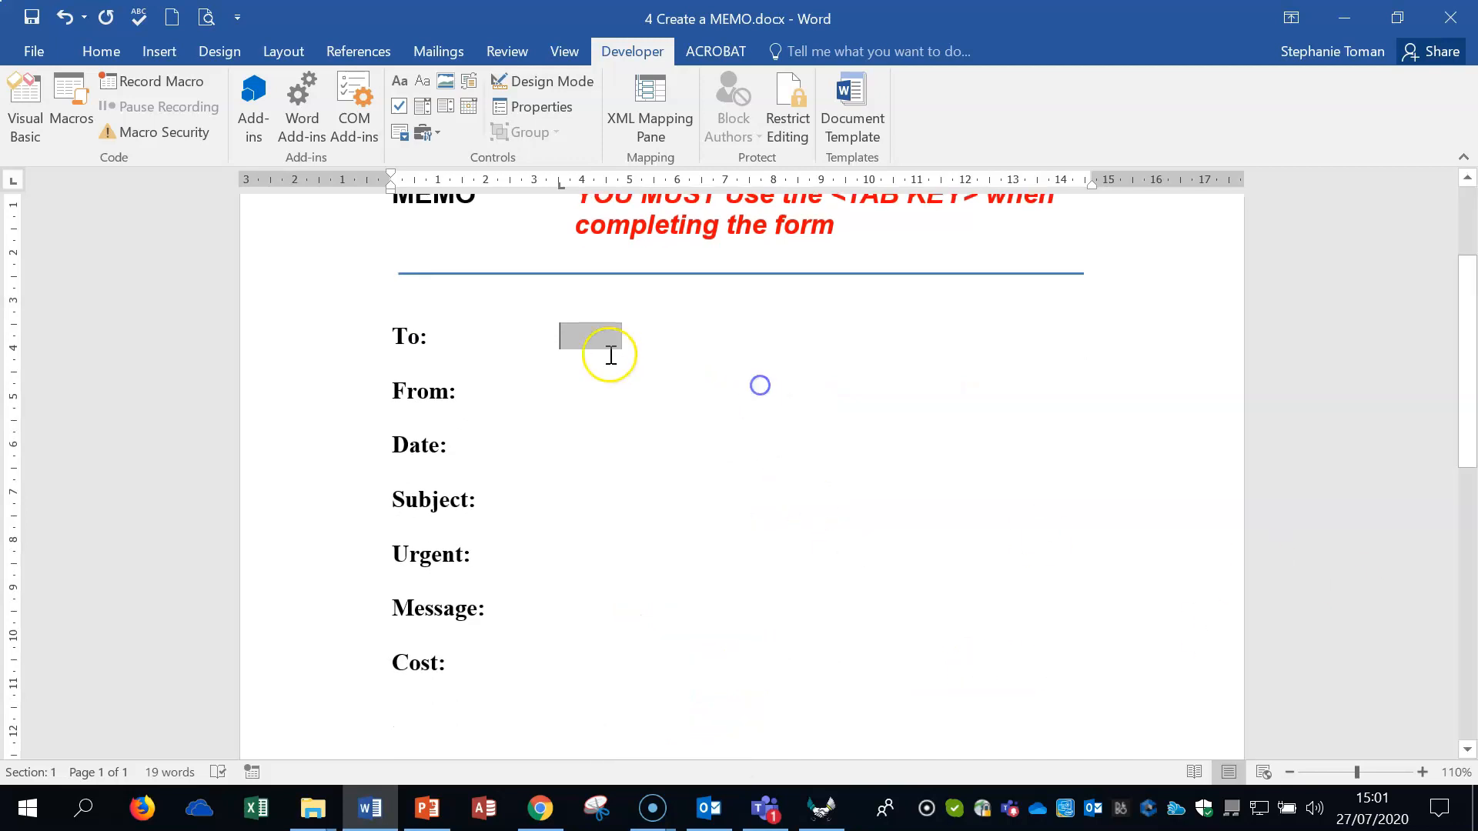
{"action": "right_click", "coordinate": [611, 354]}
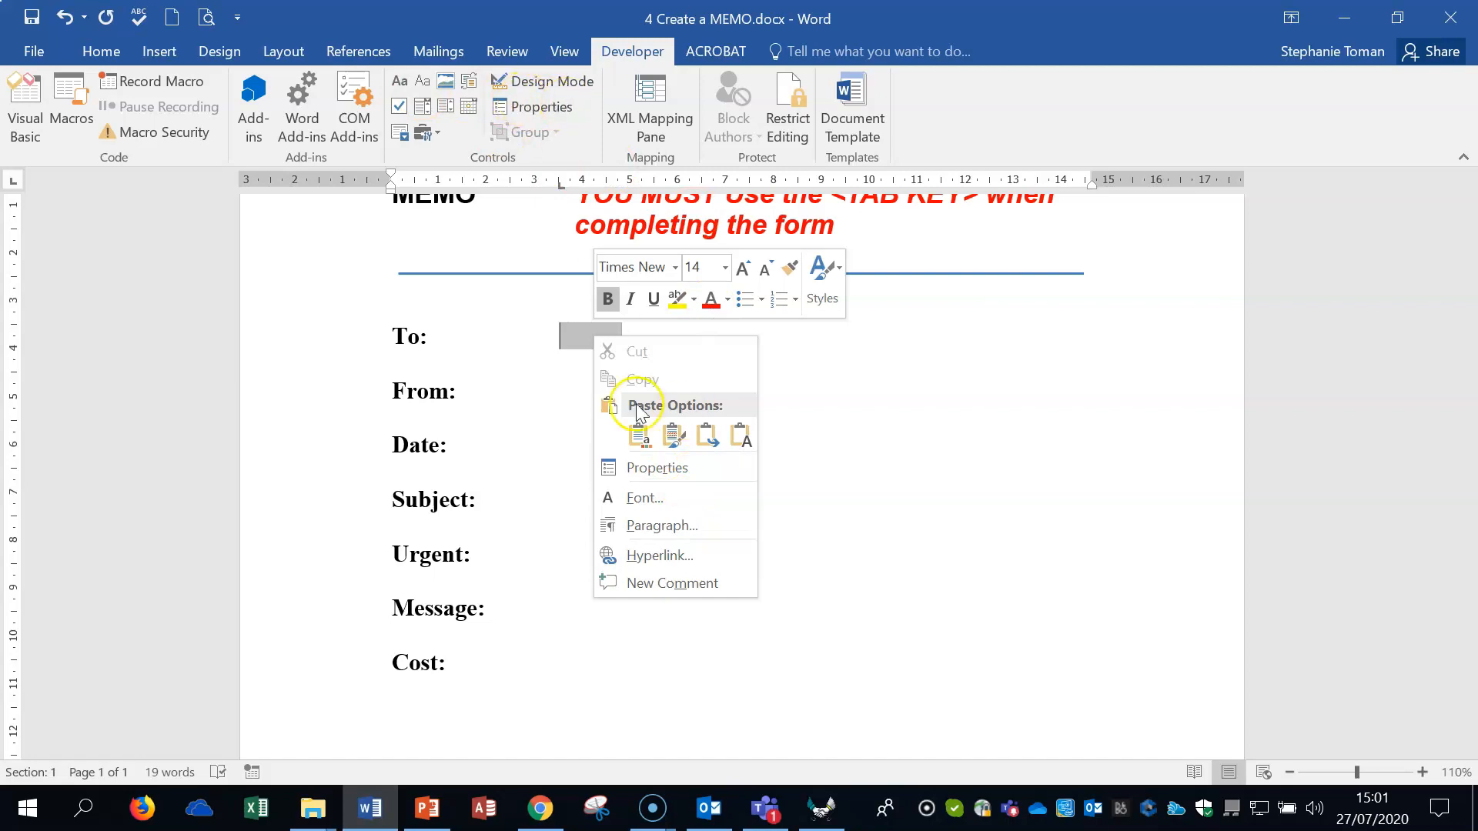
{"action": "left_click", "coordinate": [576, 331]}
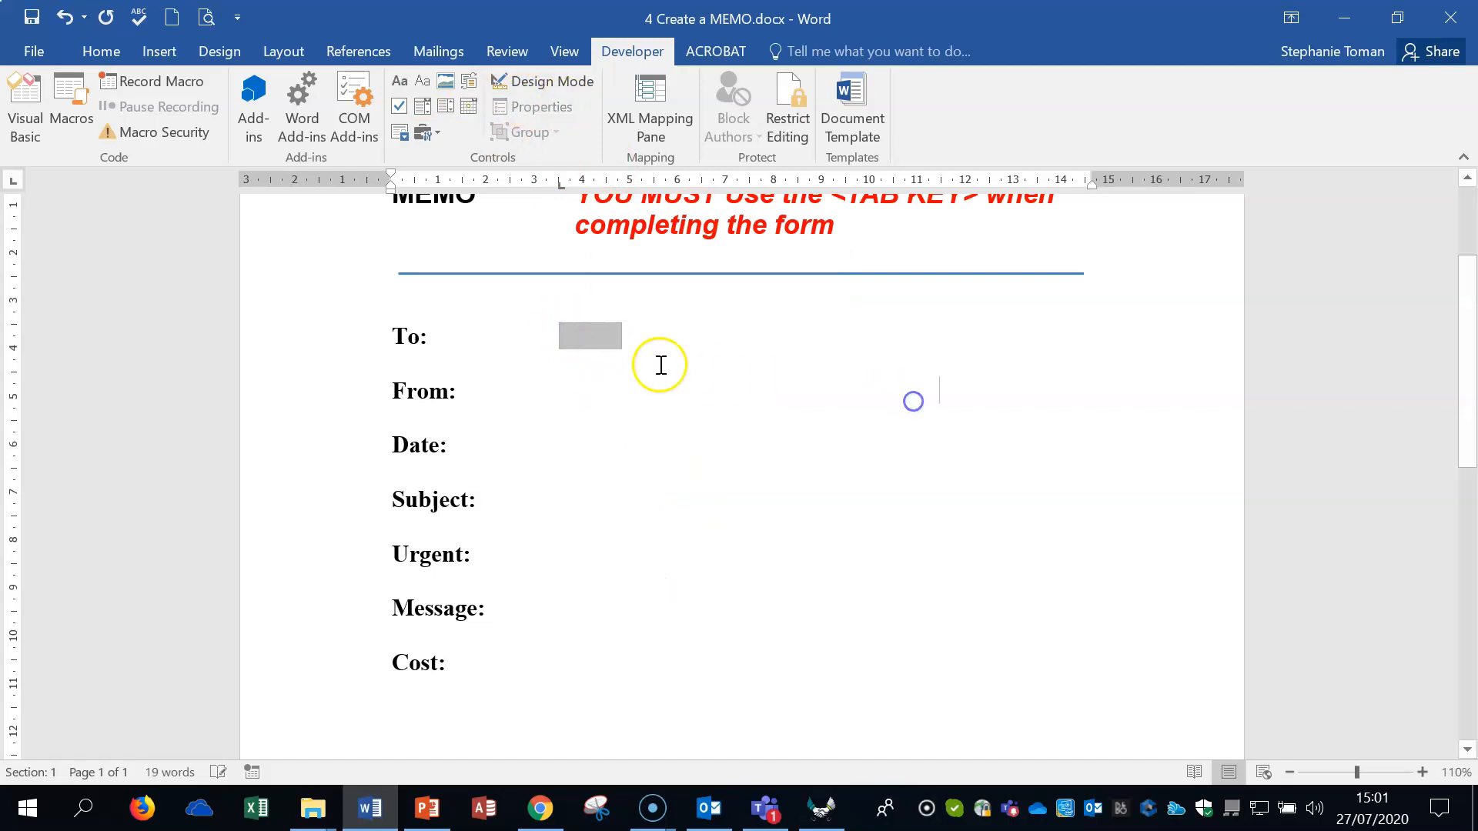
Open the To: field's drop-down options and add a recipient's first name as the first list item
{"action": "double_click", "coordinate": [607, 340]}
{"action": "left_click", "coordinate": [600, 251]}
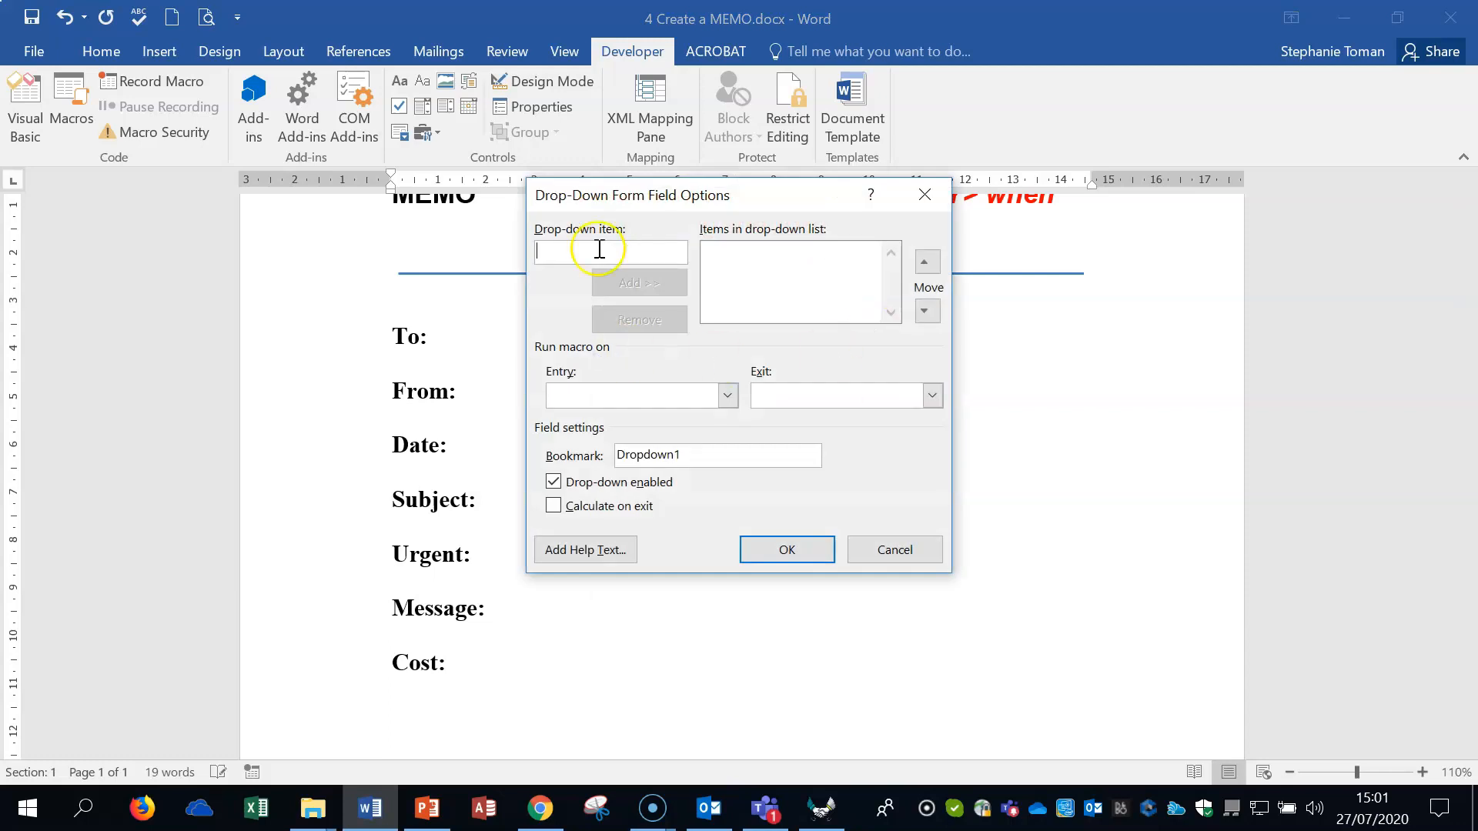
{"action": "type", "text": "Sussan"}
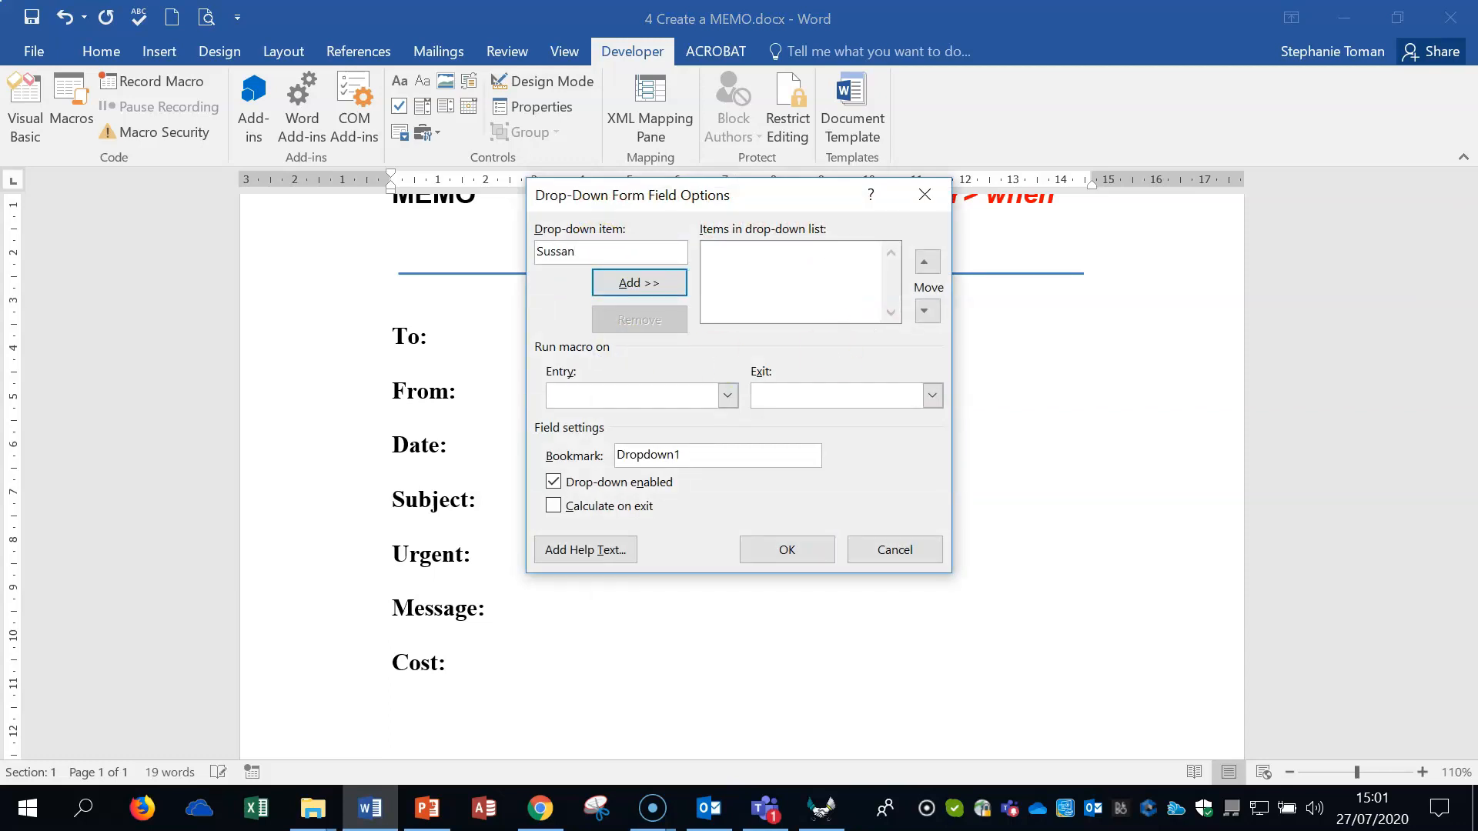
{"action": "double_click", "coordinate": [604, 249]}
{"action": "type", "text": "S"}
{"action": "key", "text": "Tab"}
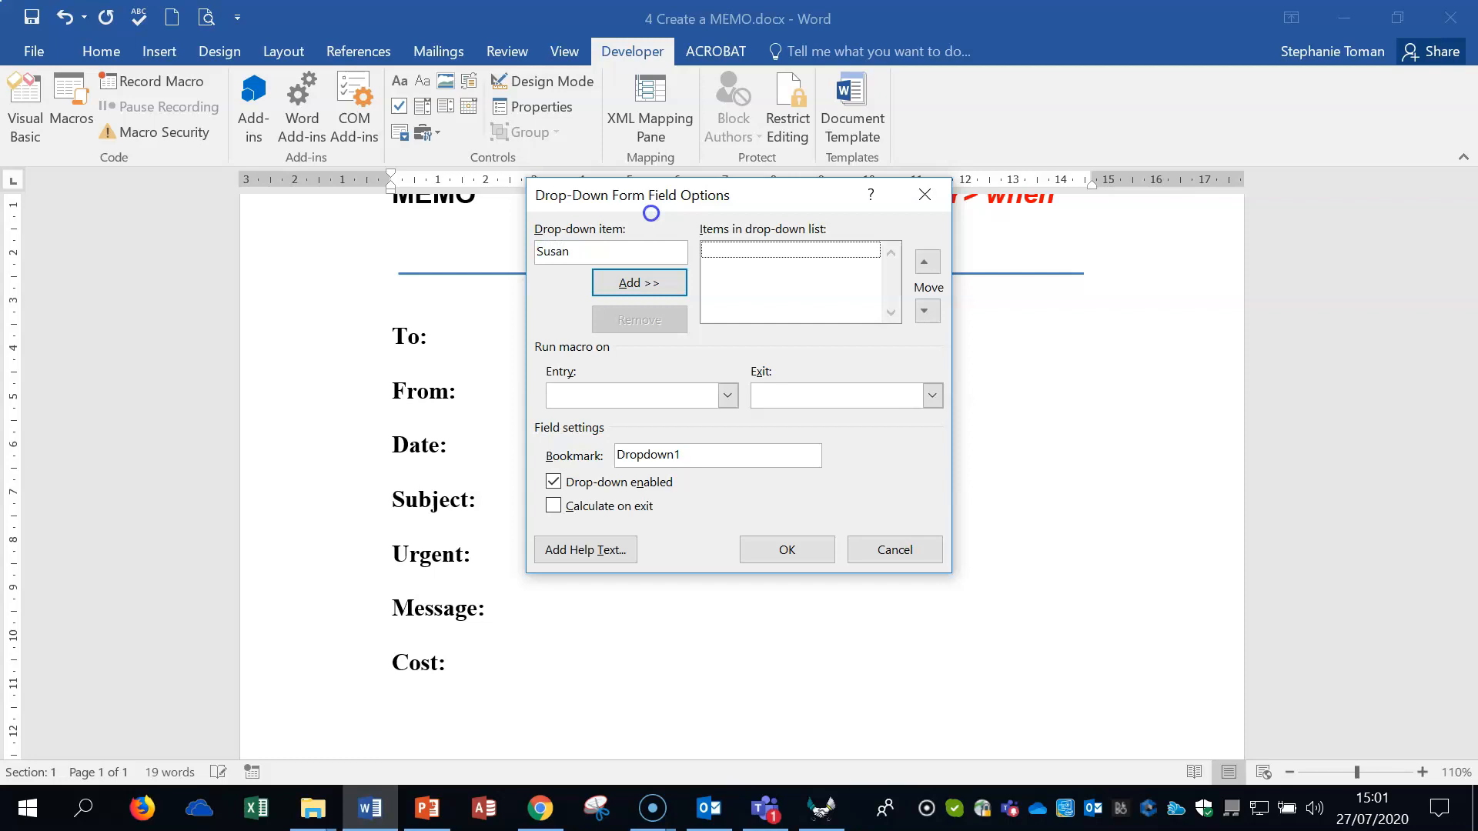
{"action": "left_click", "coordinate": [638, 284]}
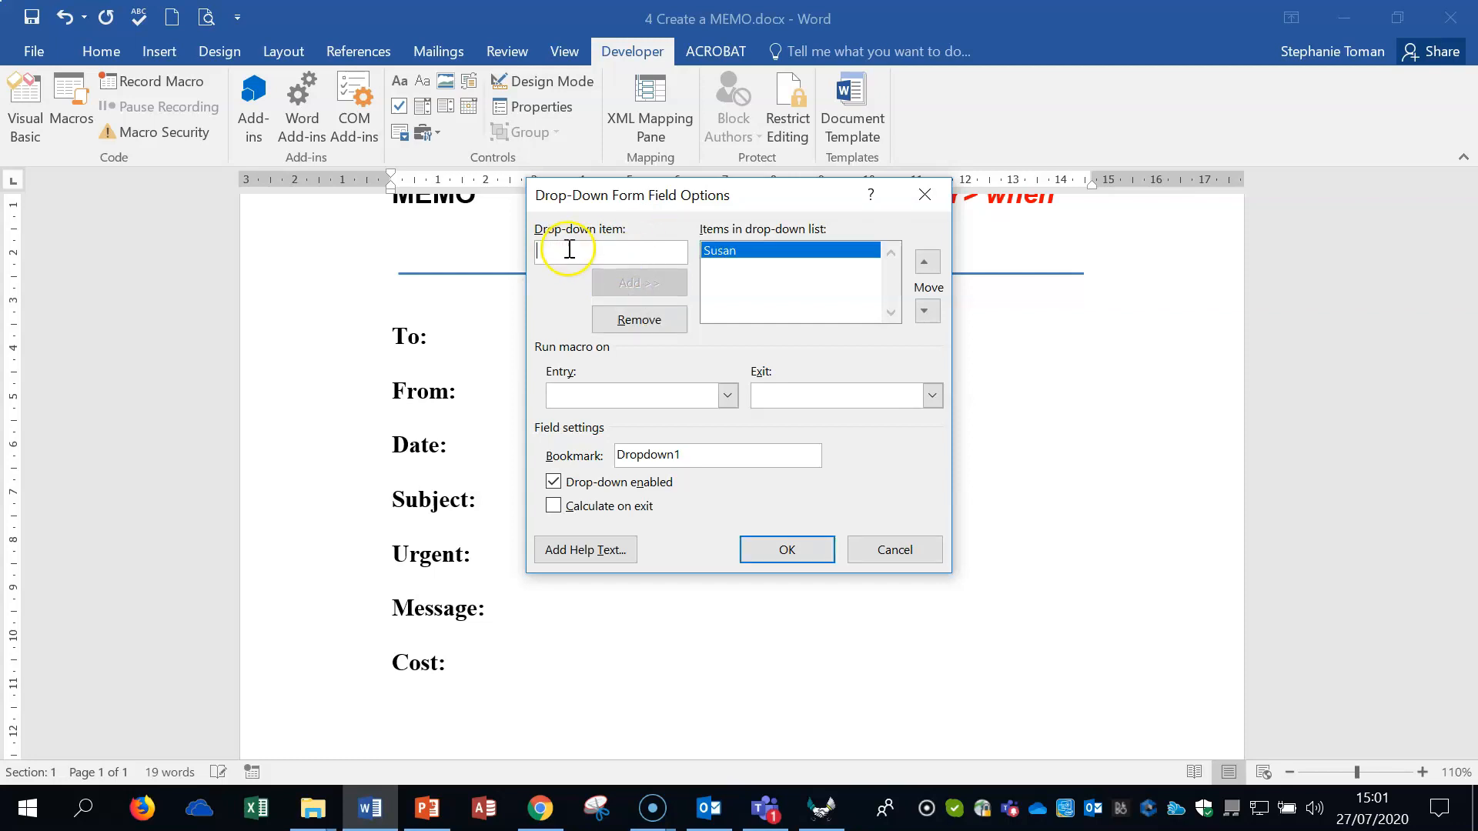
Add three more recipients' first names to the item list of the To: drop-down field
{"action": "type", "text": "Tom"}
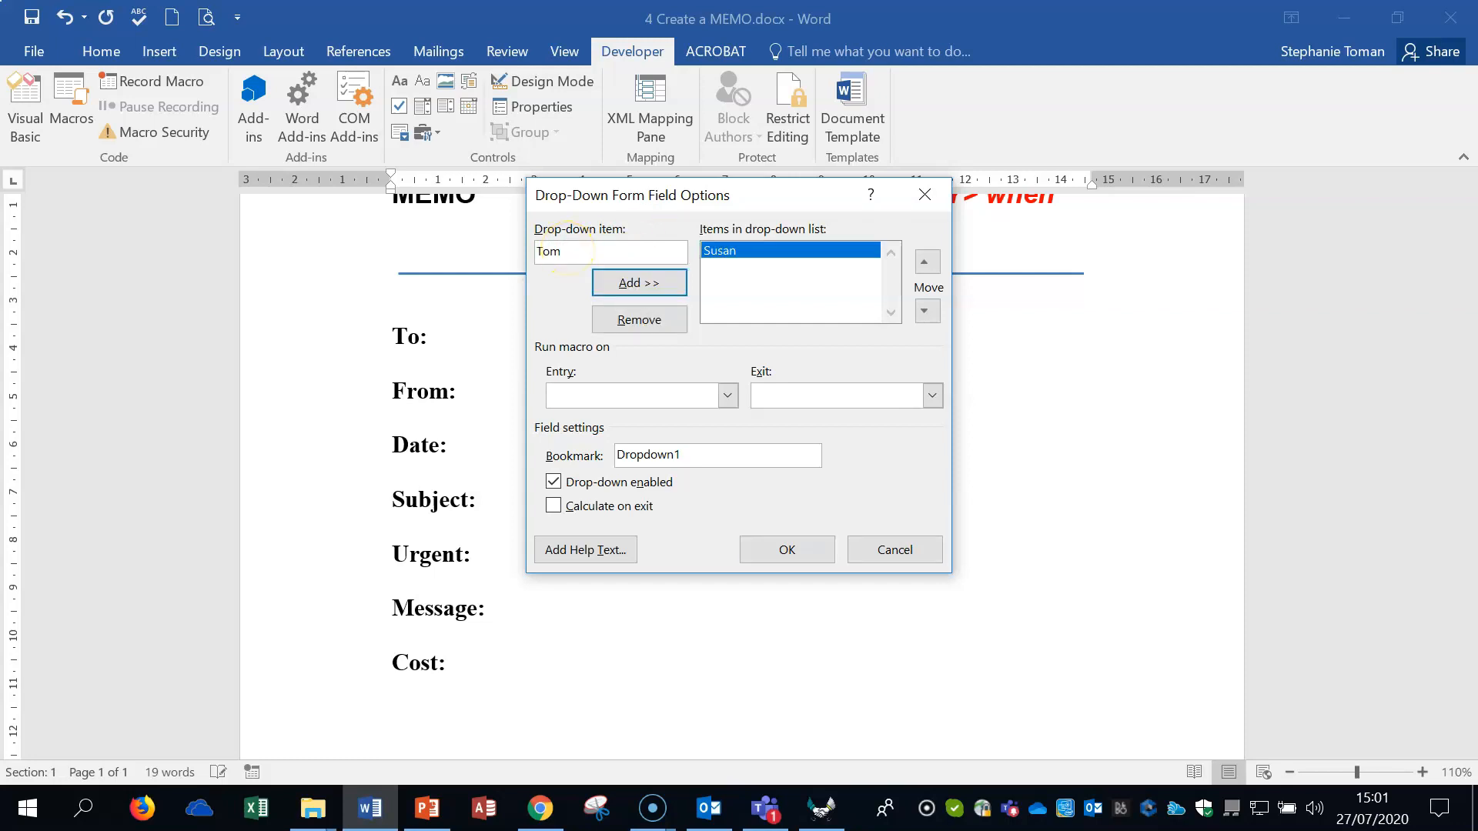
{"action": "key", "text": "Return"}
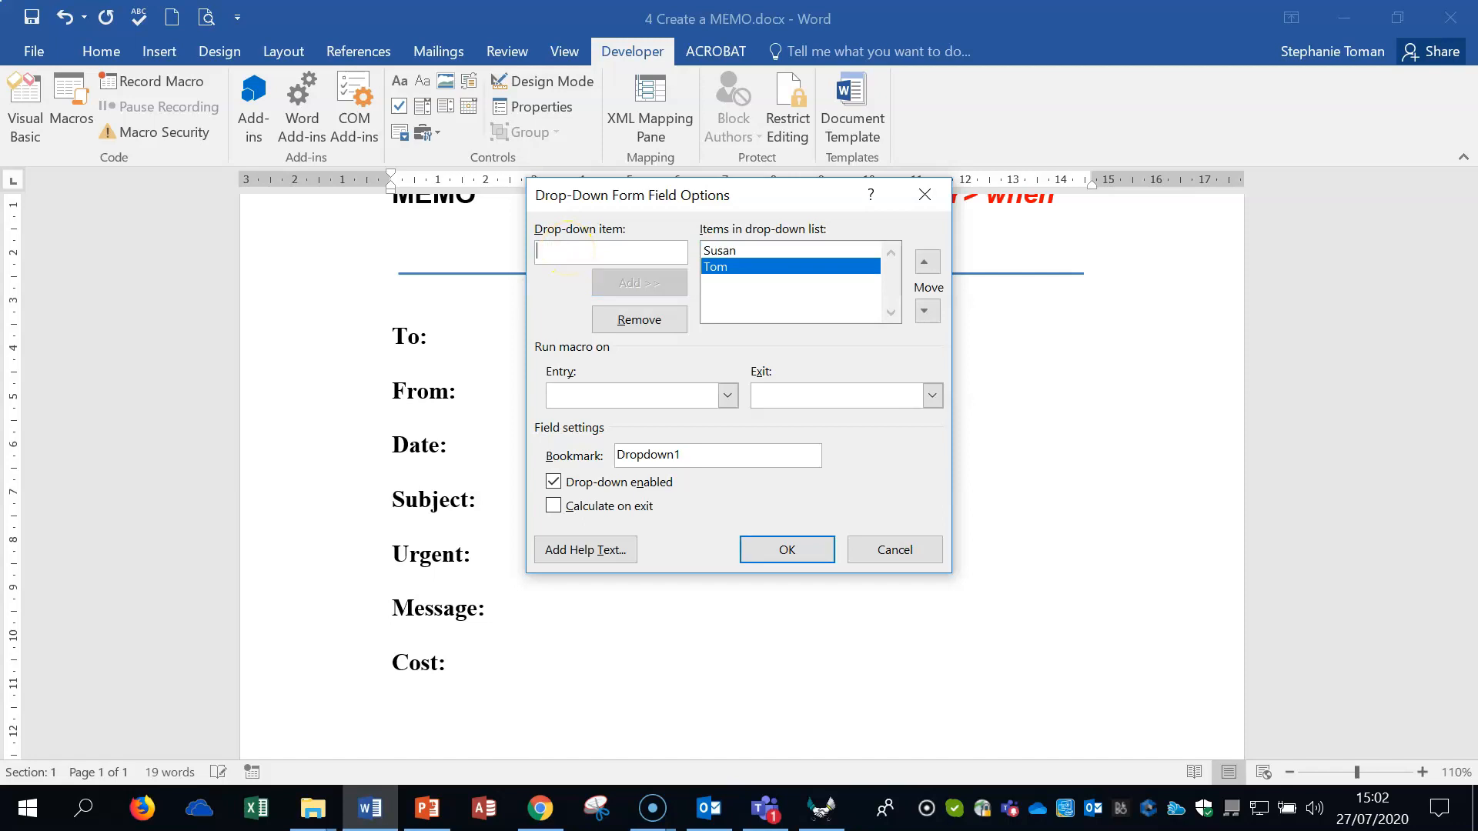
{"action": "type", "text": "Asif"}
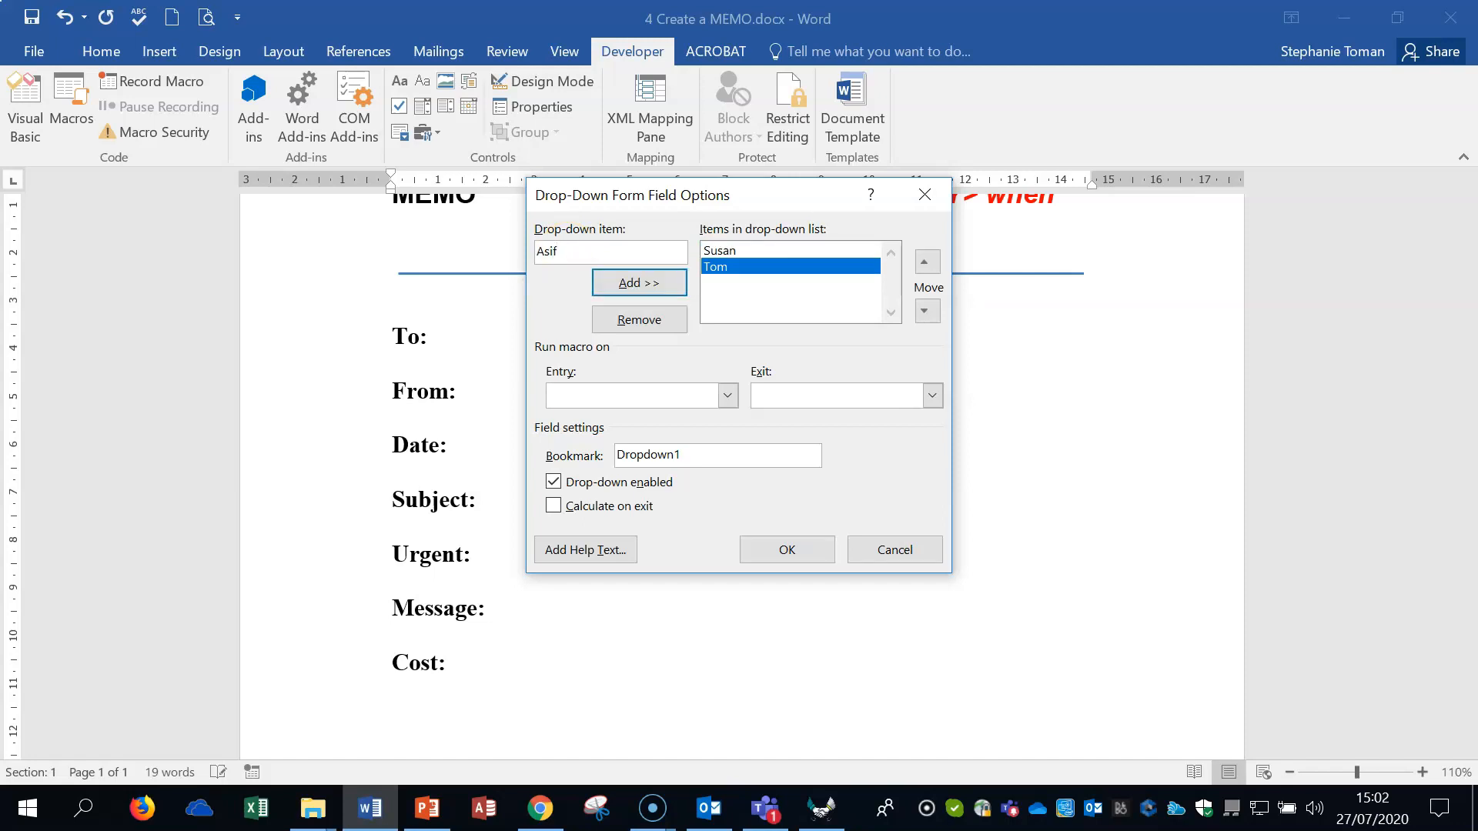
{"action": "key", "text": "Return"}
{"action": "type", "text": "Joe"}
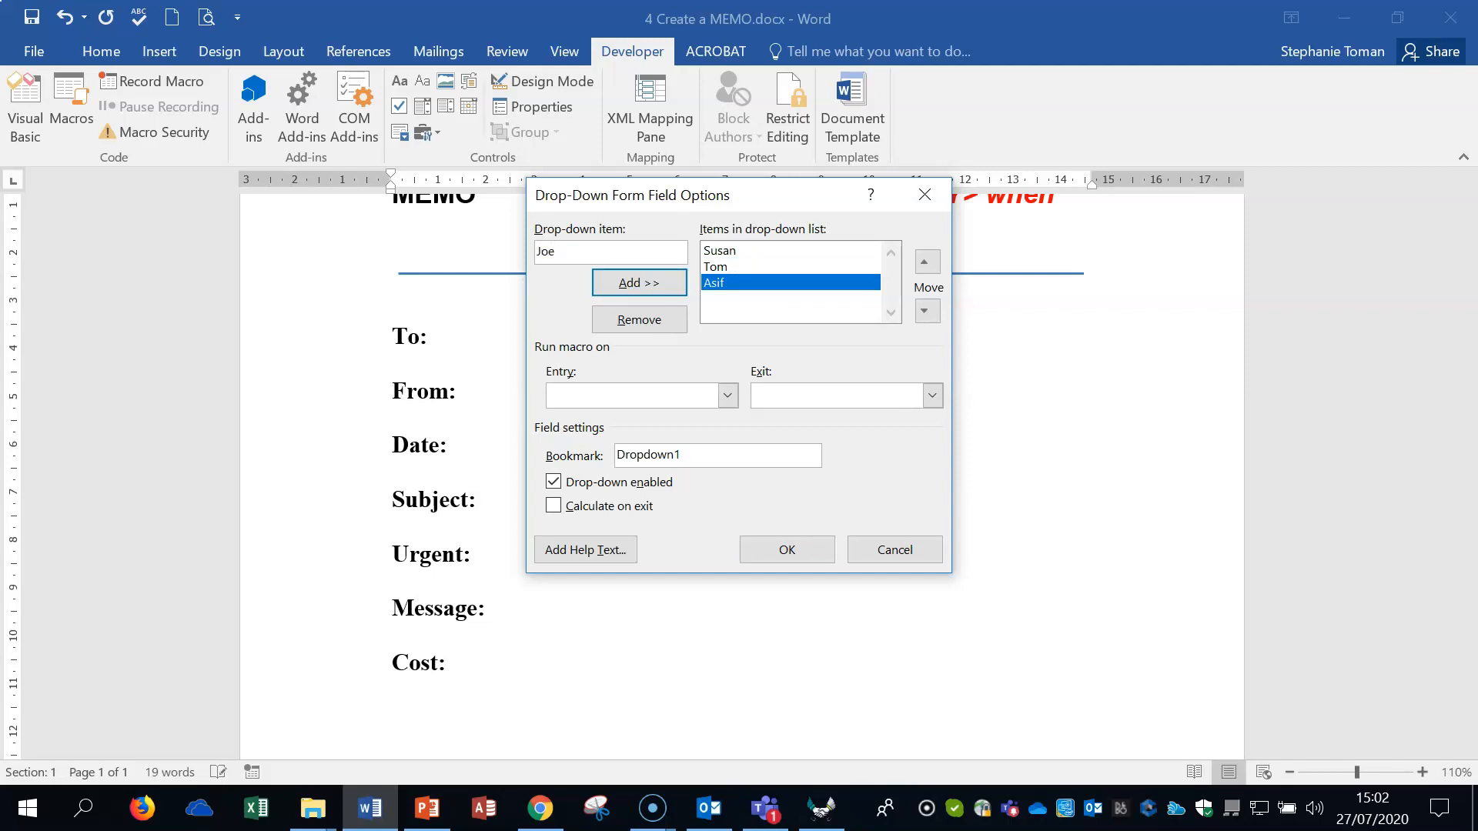
{"action": "left_click", "coordinate": [644, 288]}
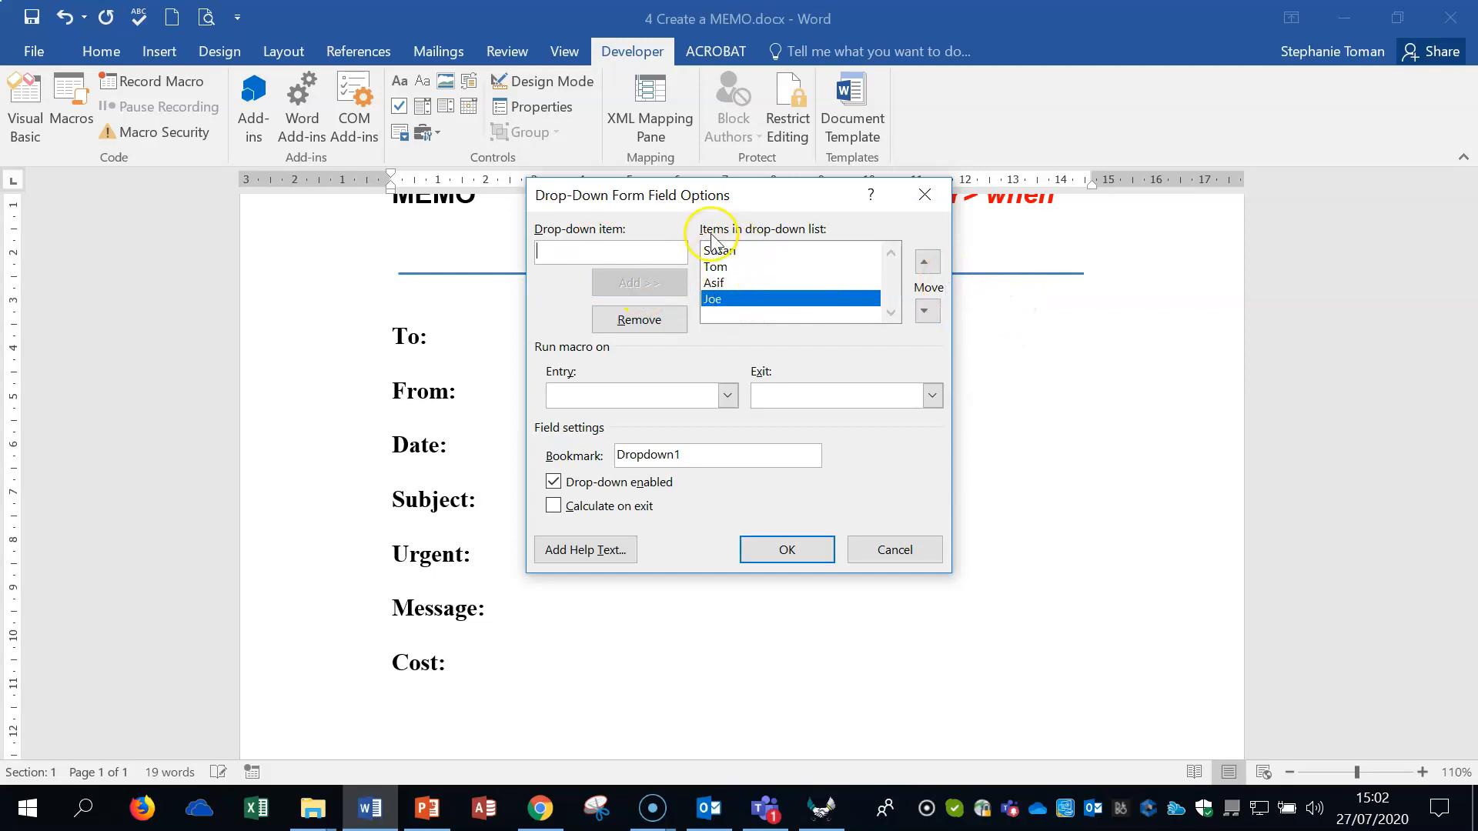
Remove all the names from the To: drop-down list and add the items Yes, No and Maybe instead
{"action": "left_click", "coordinate": [640, 320]}
{"action": "left_click", "coordinate": [640, 319]}
{"action": "left_click", "coordinate": [639, 319]}
{"action": "left_click", "coordinate": [639, 320]}
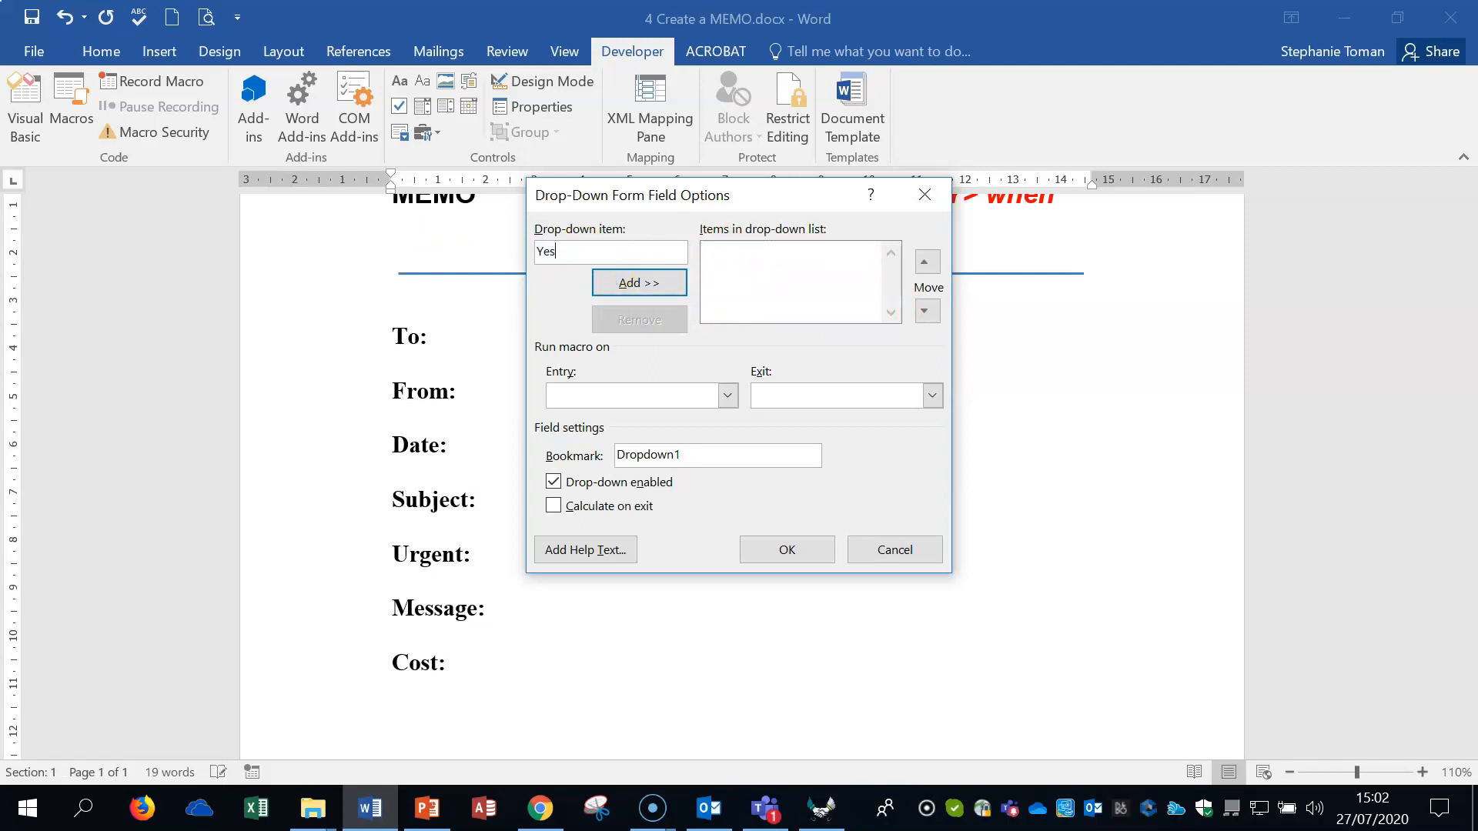
{"action": "key", "text": "Return"}
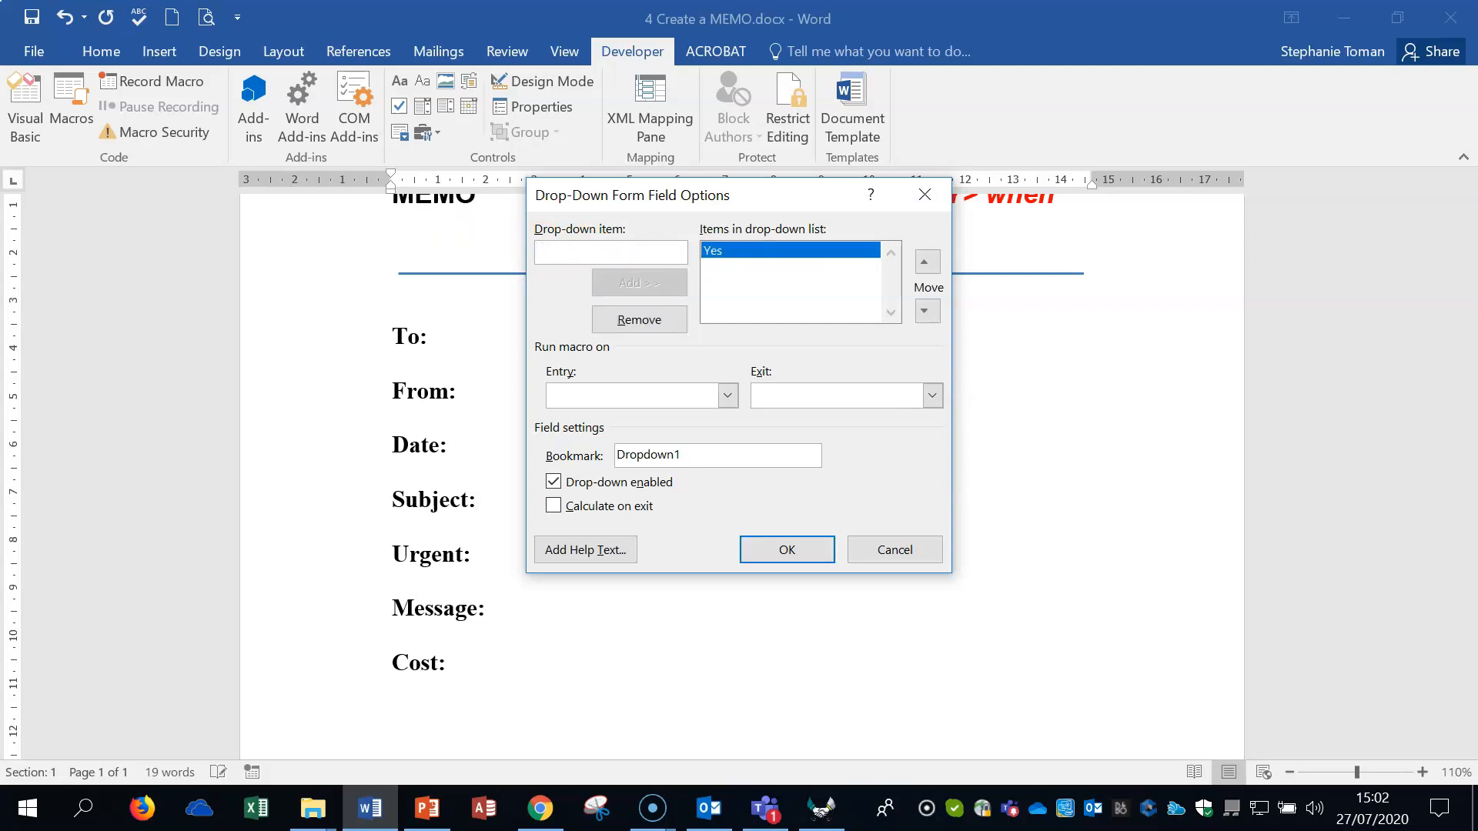
{"action": "type", "text": "No"}
{"action": "key", "text": "Return"}
{"action": "type", "text": "Maybe"}
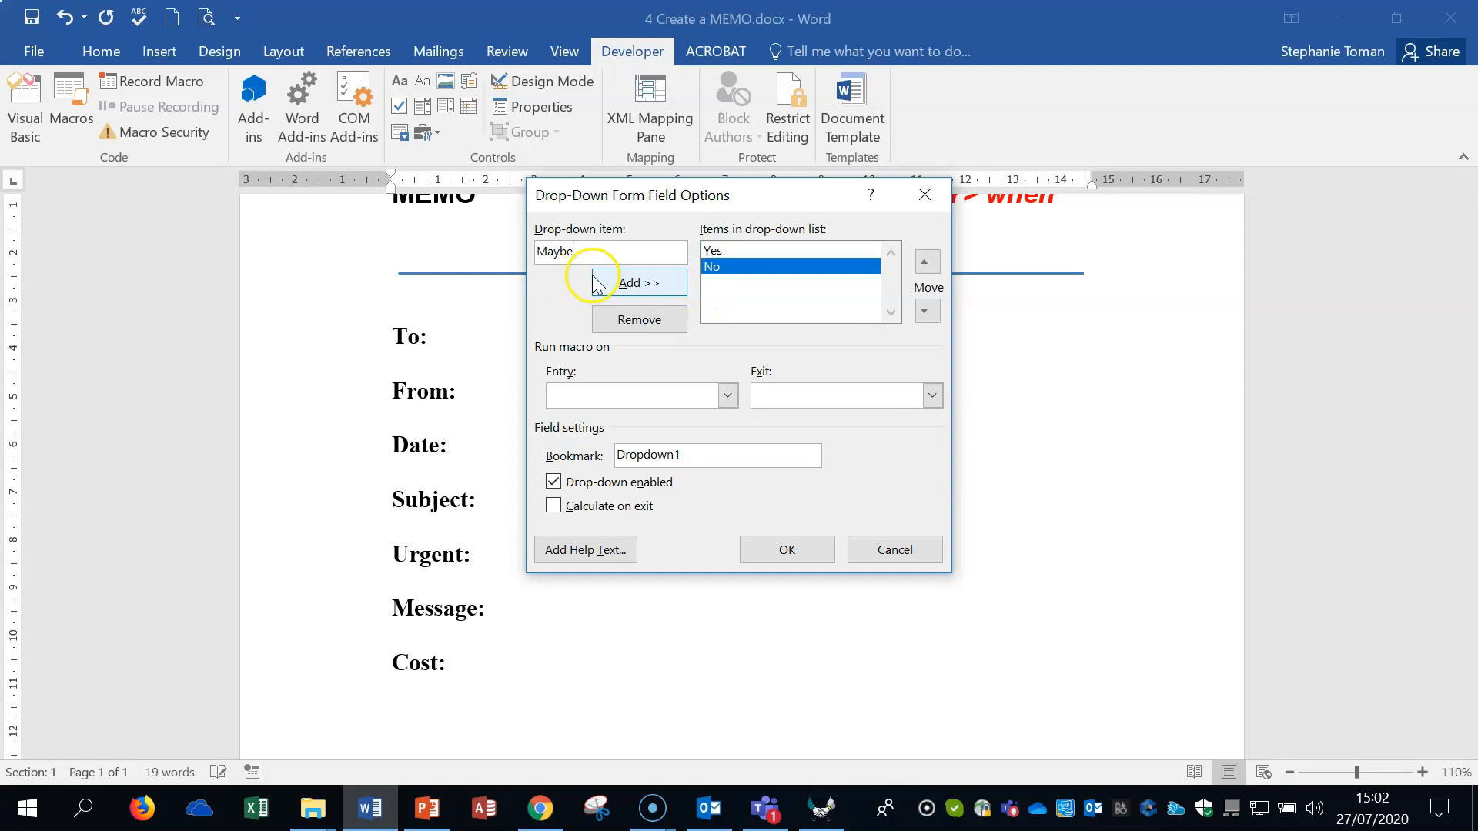
{"action": "left_click", "coordinate": [633, 282]}
{"action": "left_click", "coordinate": [715, 251]}
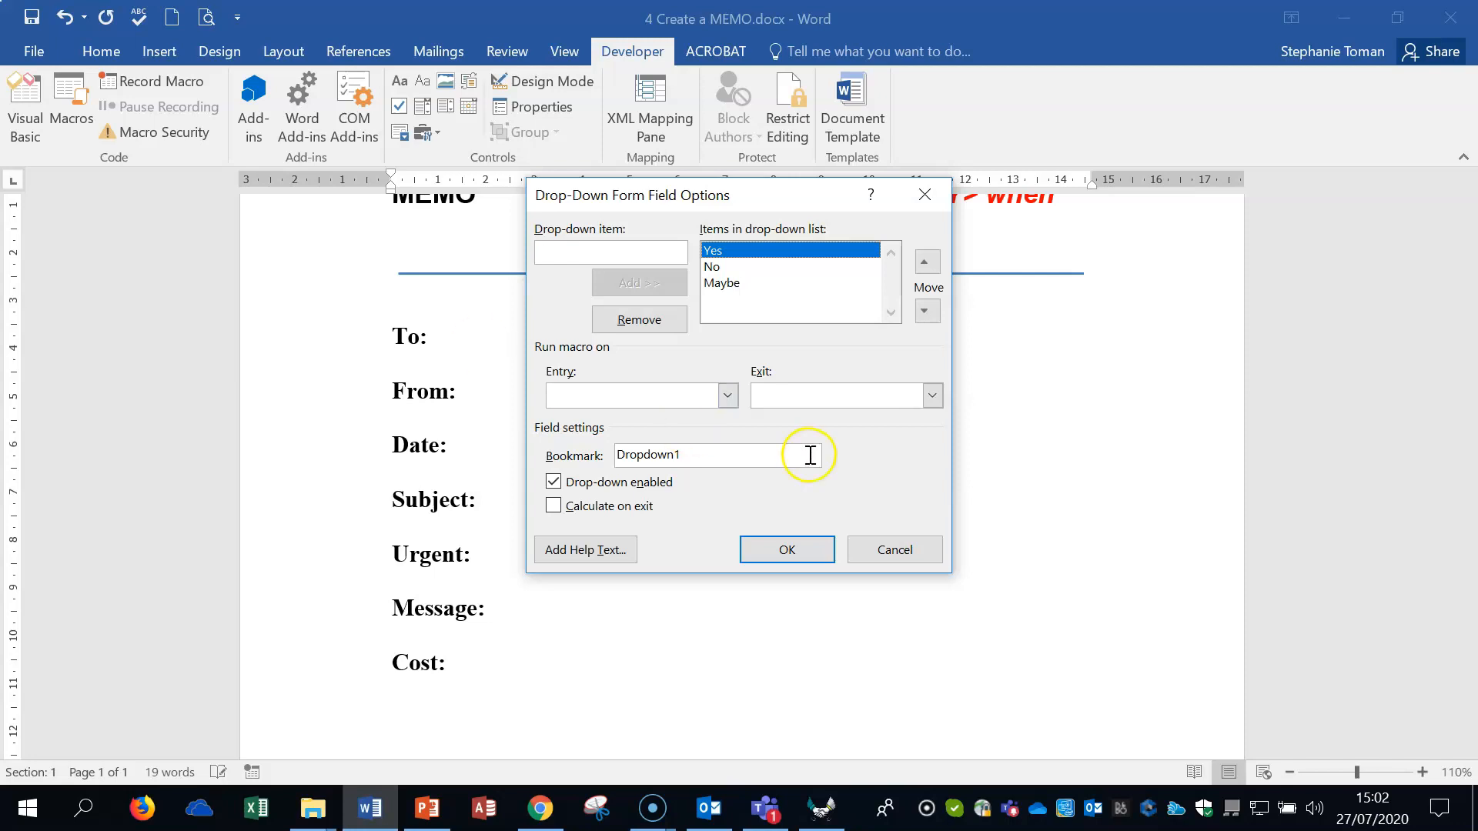
Replace the Yes, No and Maybe items with the recipients' first names and accept the drop-down field options
{"action": "left_click", "coordinate": [639, 320]}
{"action": "left_click", "coordinate": [639, 320]}
{"action": "left_click", "coordinate": [639, 319]}
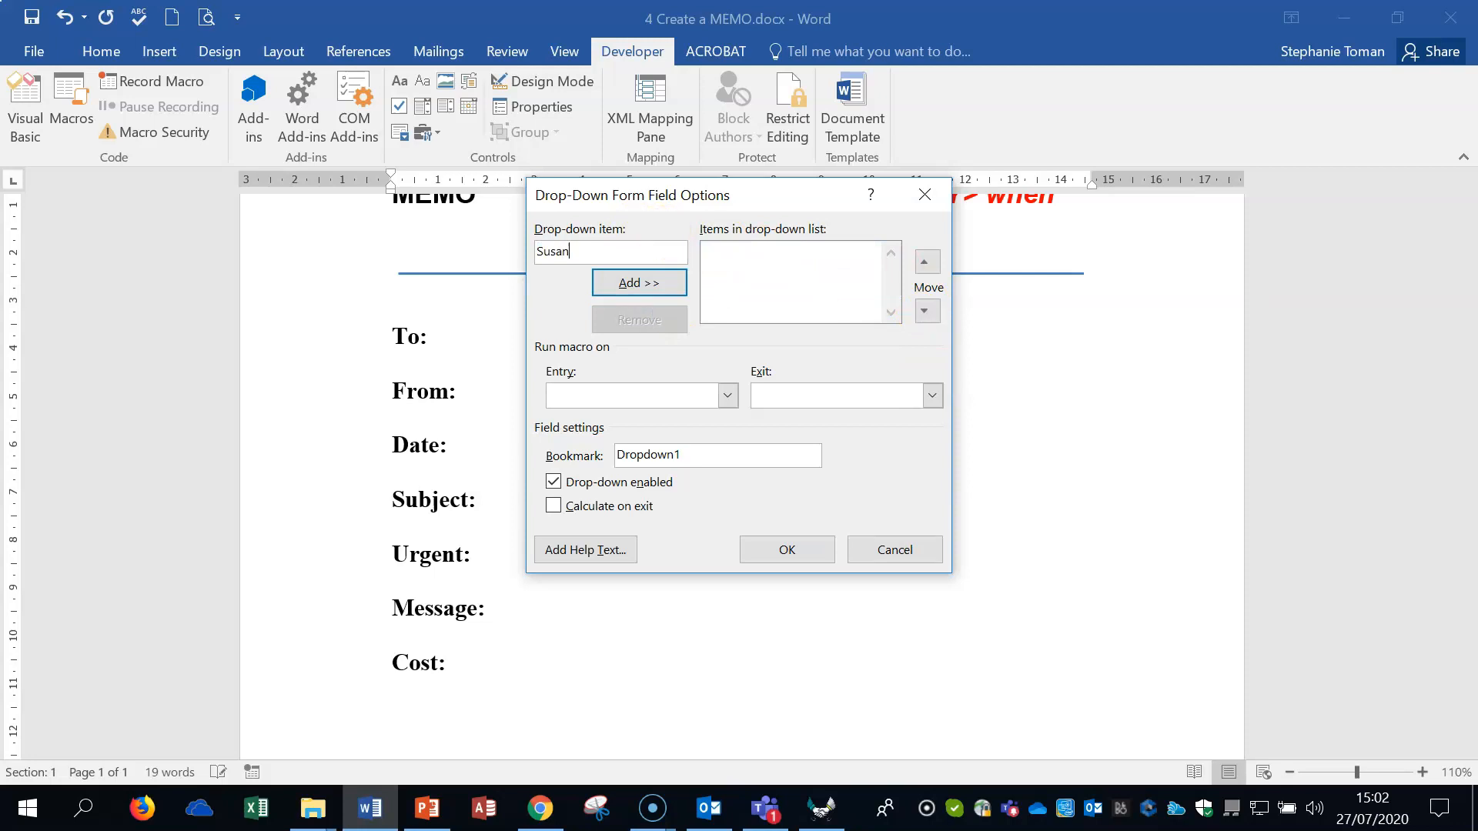
{"action": "key", "text": "Return"}
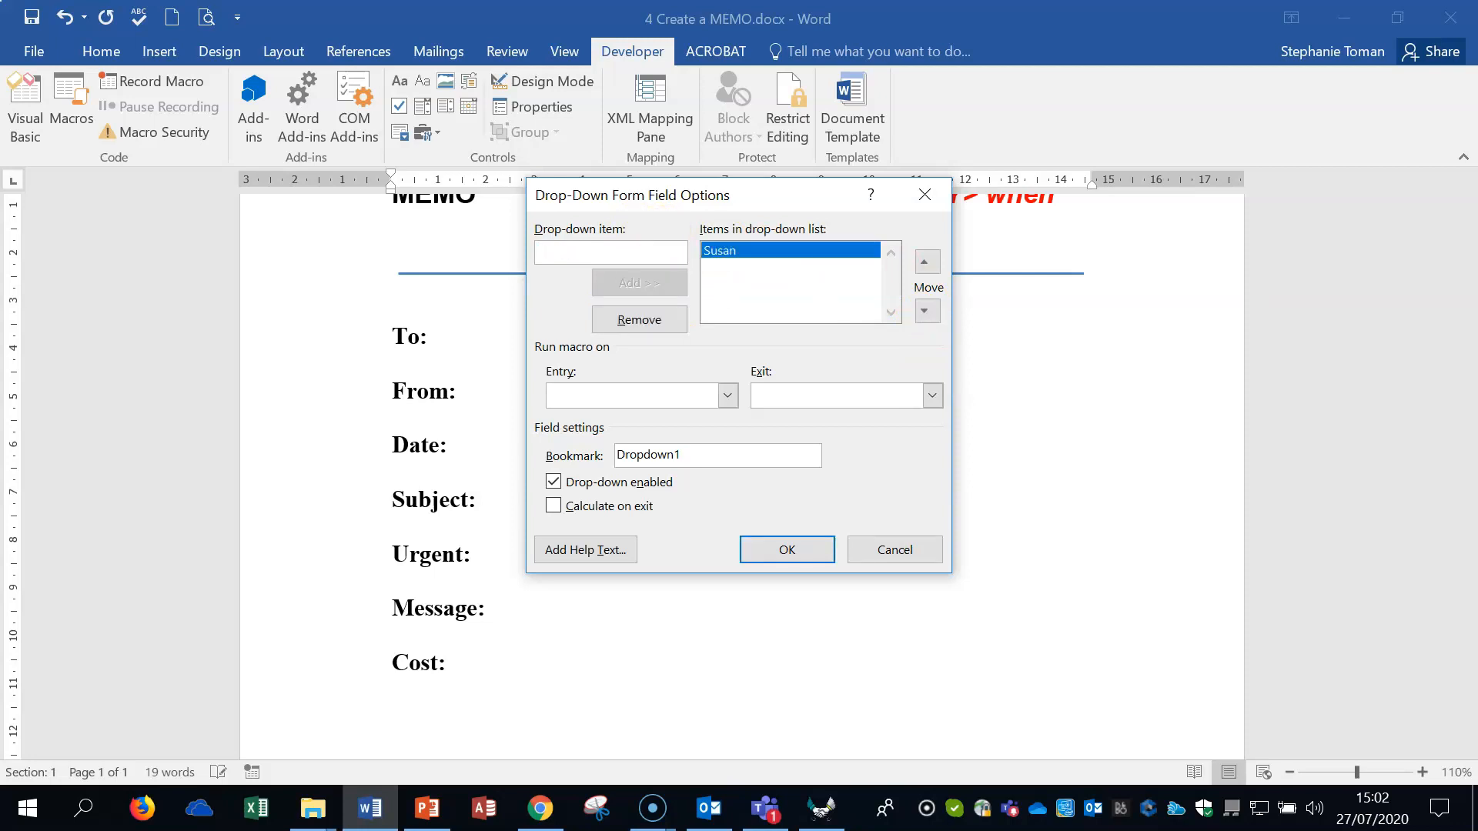
{"action": "type", "text": "Tom"}
{"action": "key", "text": "Return"}
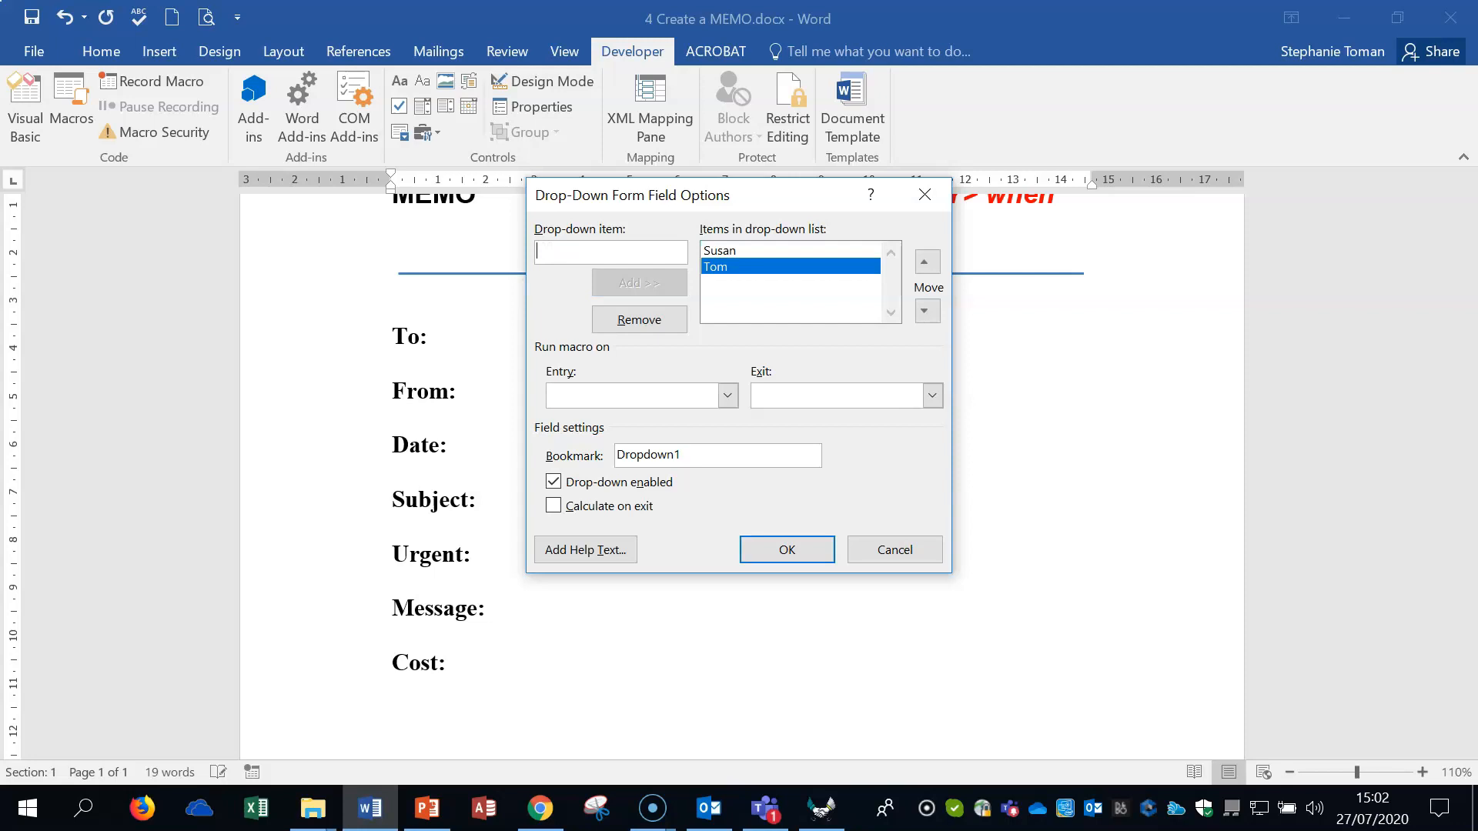
{"action": "type", "text": "Asif"}
{"action": "key", "text": "Return"}
{"action": "type", "text": "Joe"}
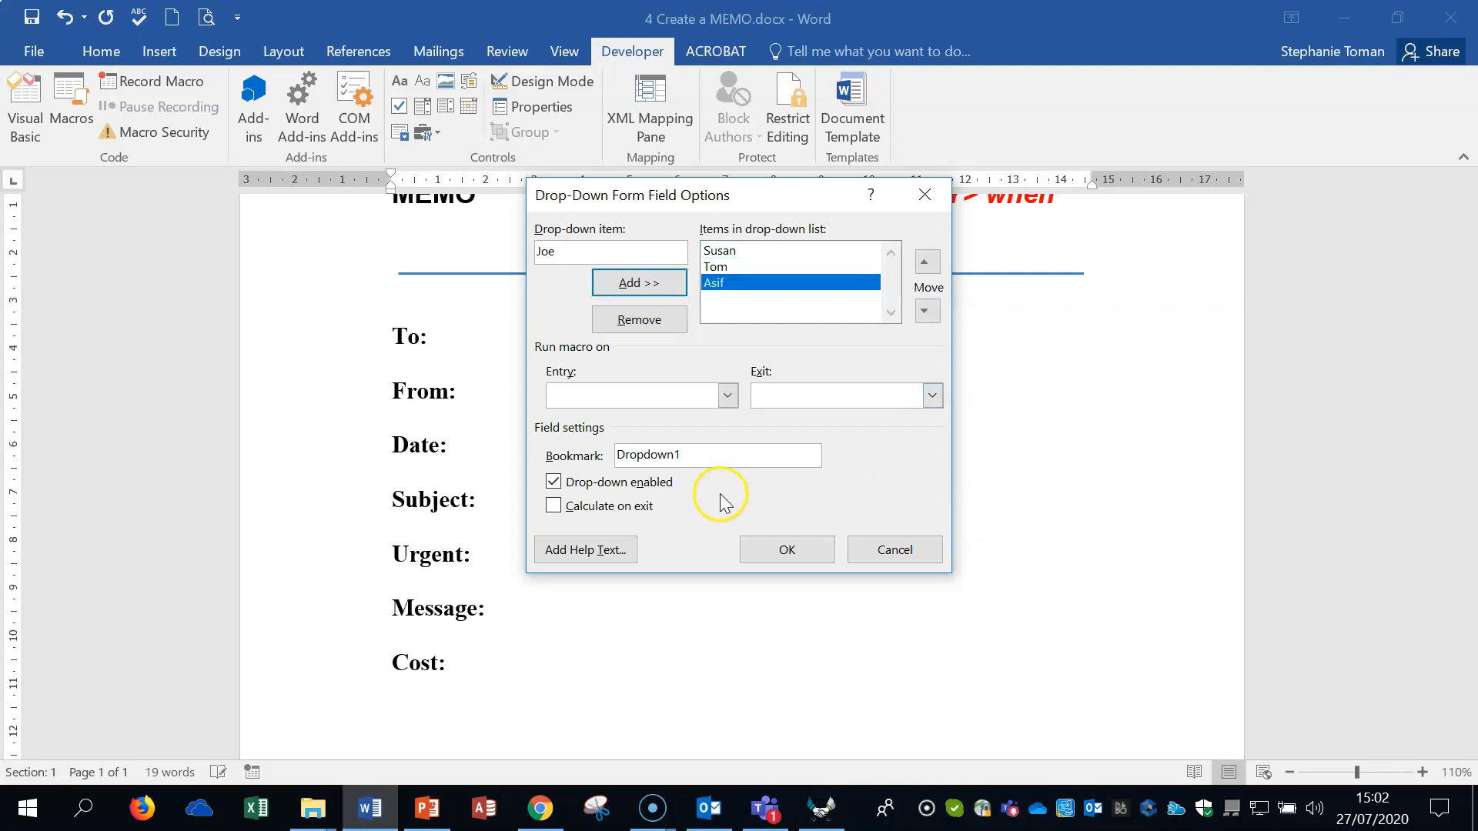
{"action": "left_click", "coordinate": [787, 549]}
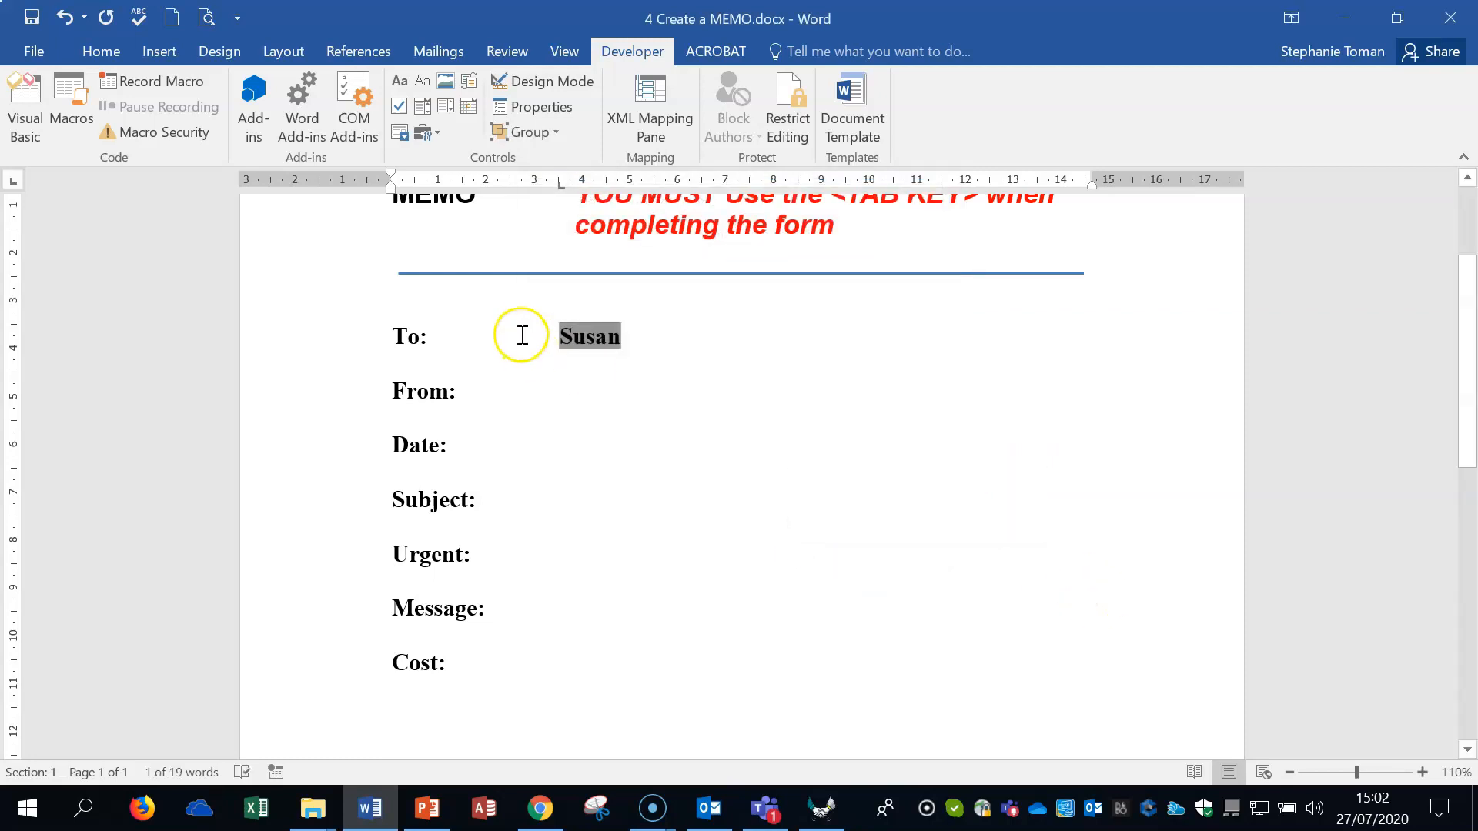
Reopen the To: field's options and move the first name down the list so that another name leads it
{"action": "double_click", "coordinate": [580, 336]}
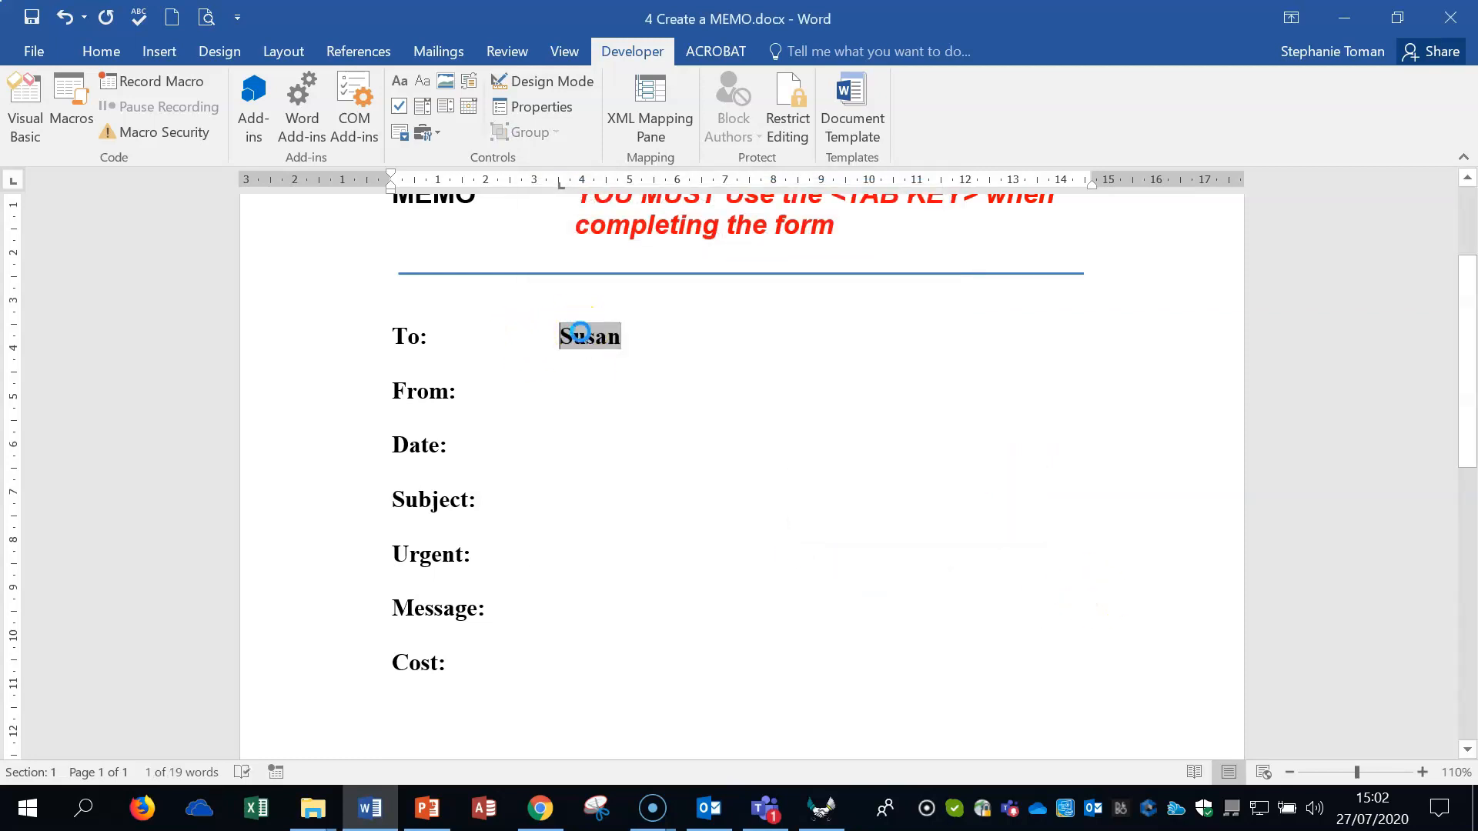
{"action": "left_click", "coordinate": [927, 311]}
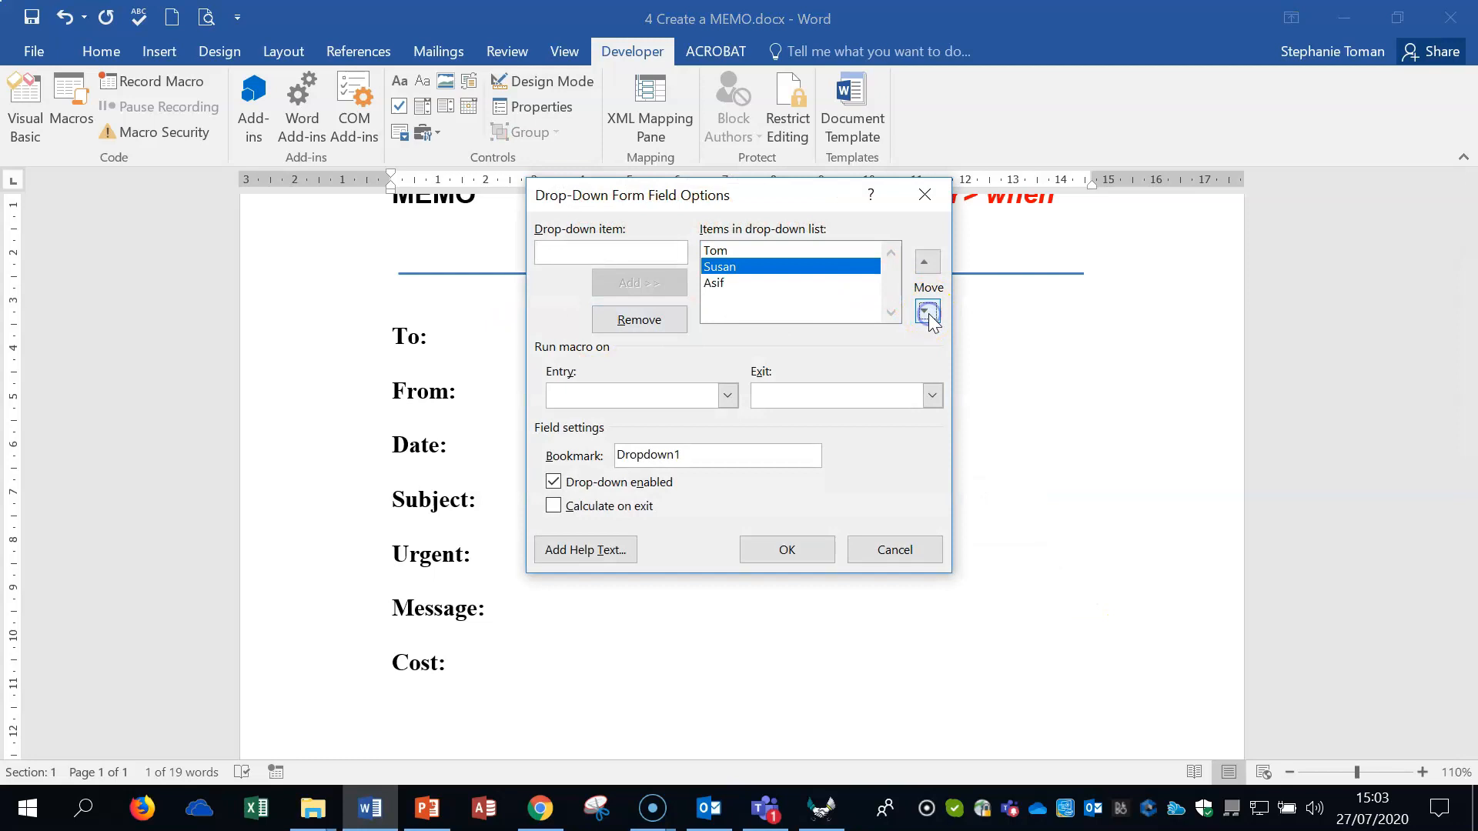
{"action": "left_click", "coordinate": [927, 311]}
{"action": "left_click", "coordinate": [785, 552]}
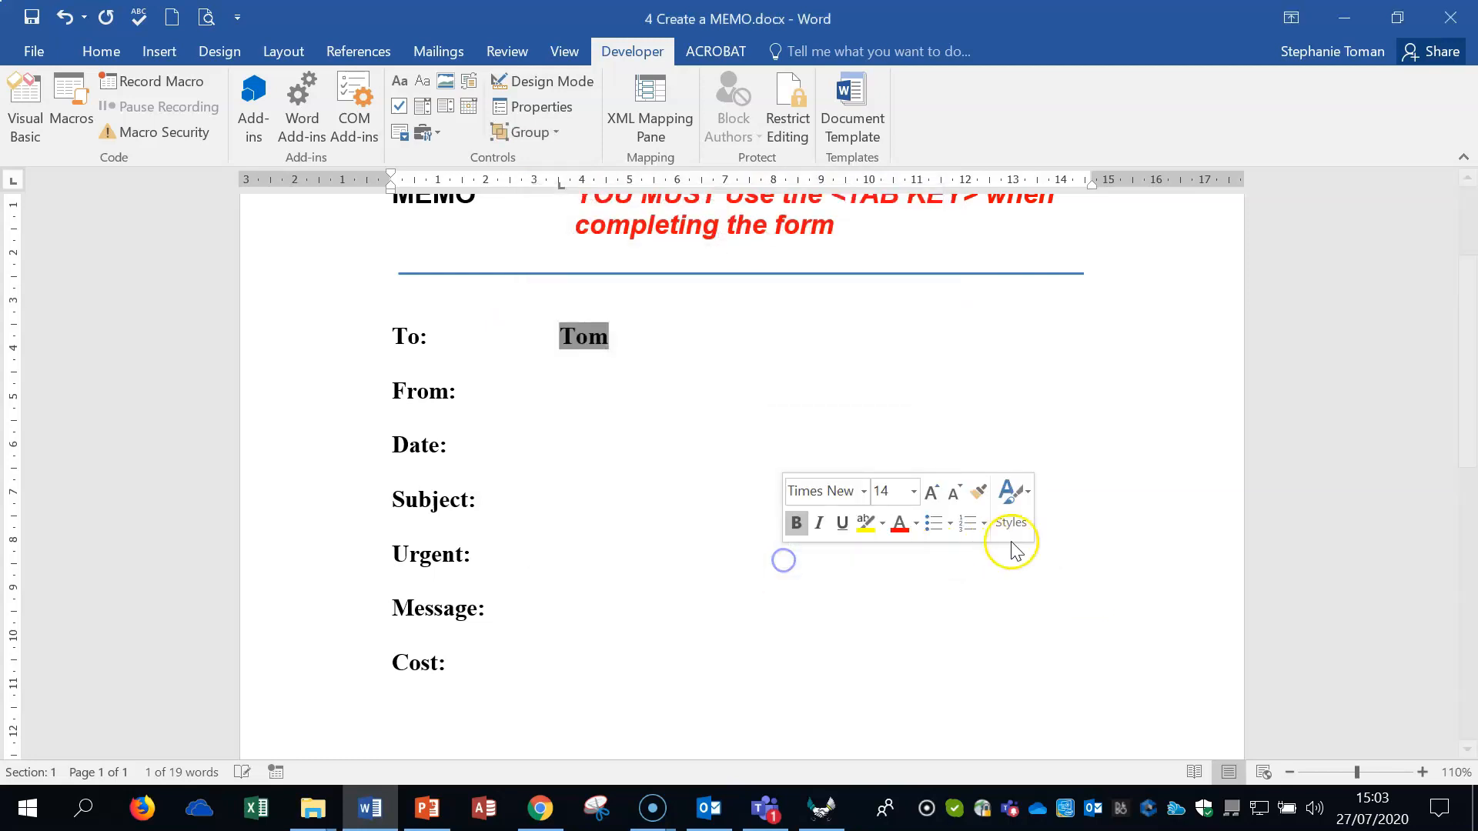
Insert a legacy text form field at the tab position on the From: line
{"action": "left_click", "coordinate": [455, 394]}
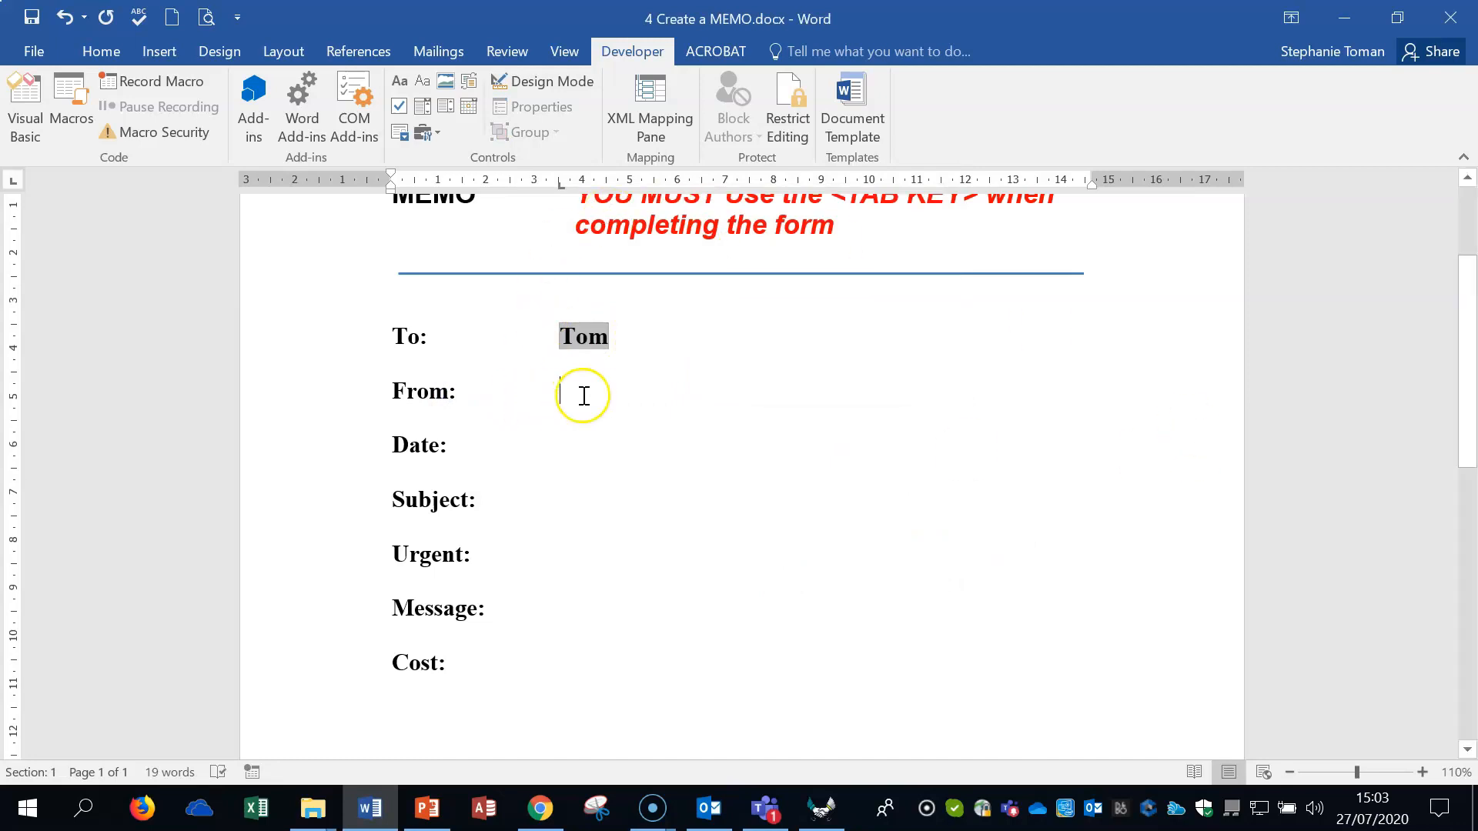
{"action": "left_click", "coordinate": [437, 133]}
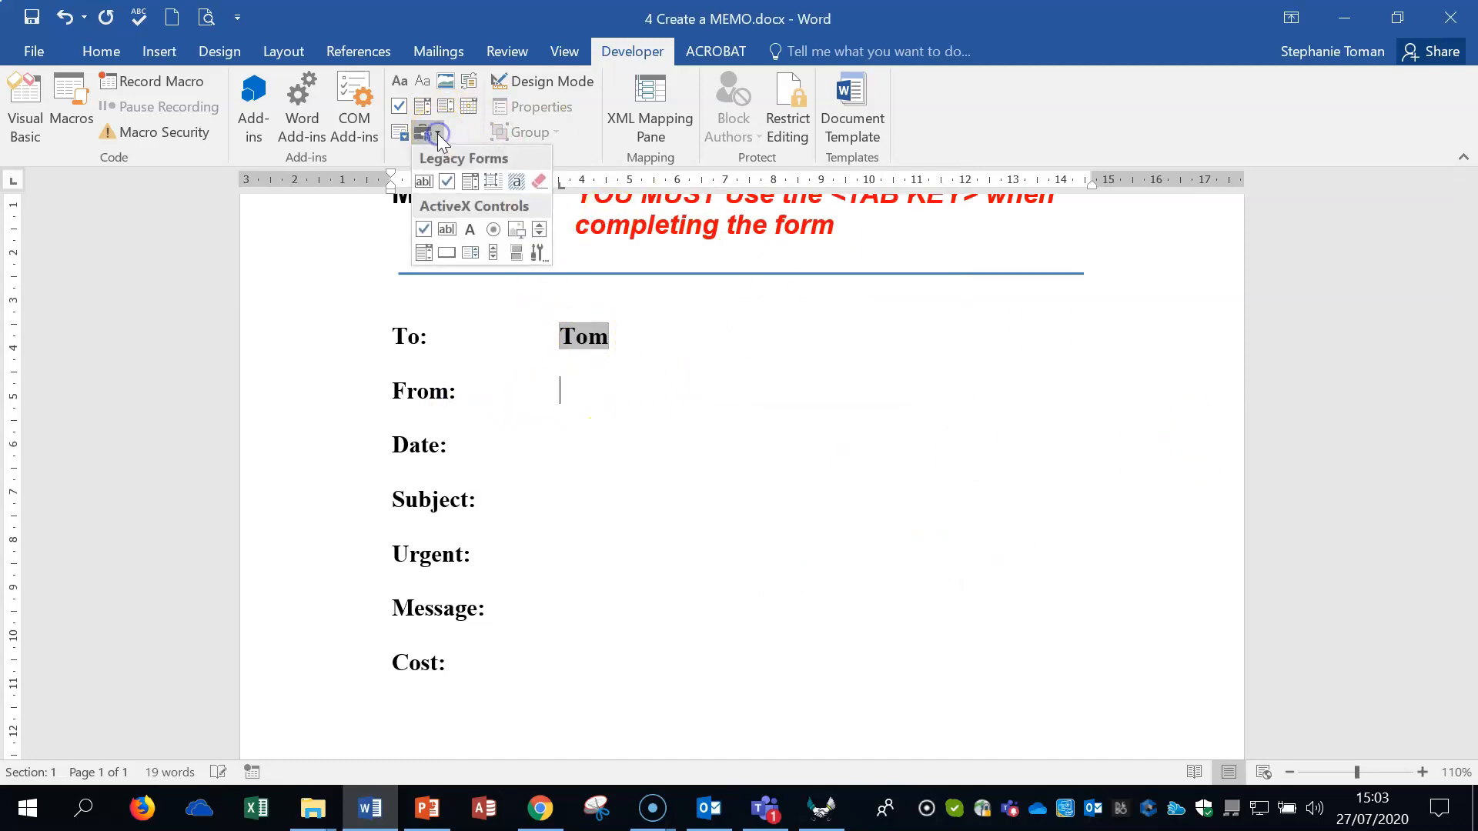
{"action": "left_click", "coordinate": [423, 185]}
Set the From: field to regular text with the sender's full name as default text, leaving the text format blank
{"action": "double_click", "coordinate": [585, 386]}
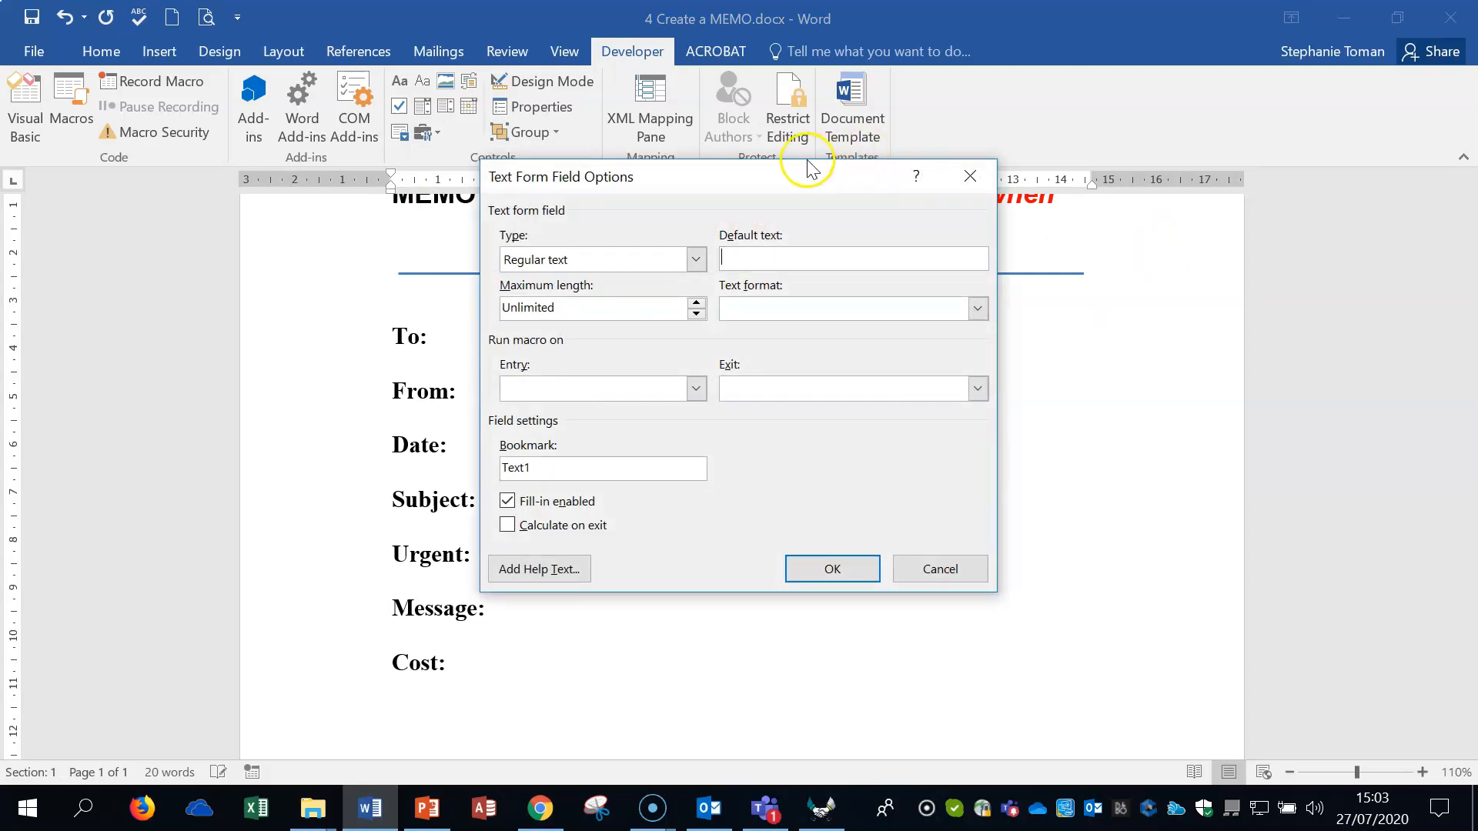
{"action": "left_click_drag", "start_coordinate": [812, 167], "coordinate": [1124, 142]}
{"action": "left_click", "coordinate": [1010, 238]}
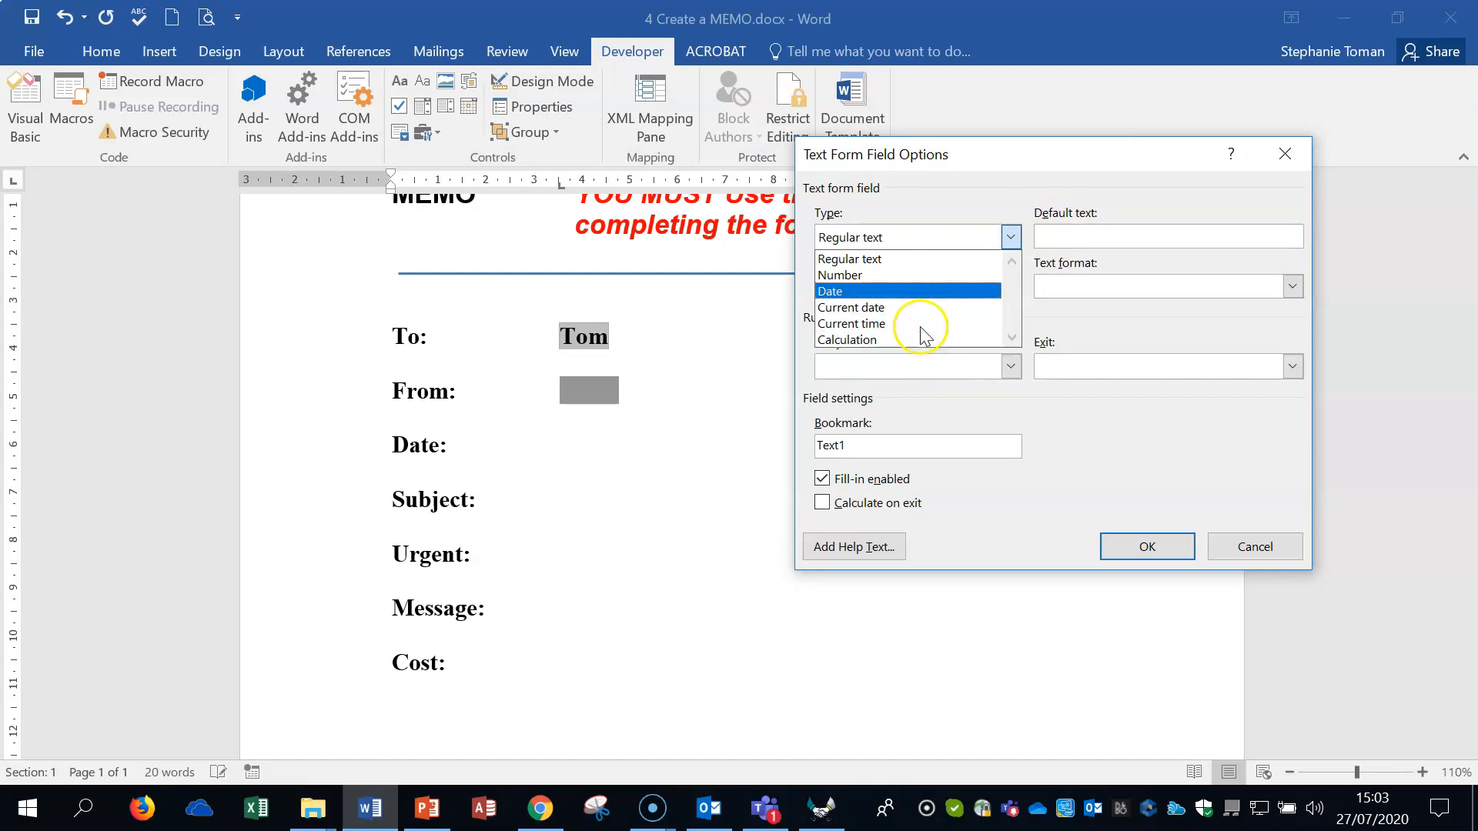
{"action": "left_click", "coordinate": [911, 262]}
{"action": "left_click", "coordinate": [1061, 242]}
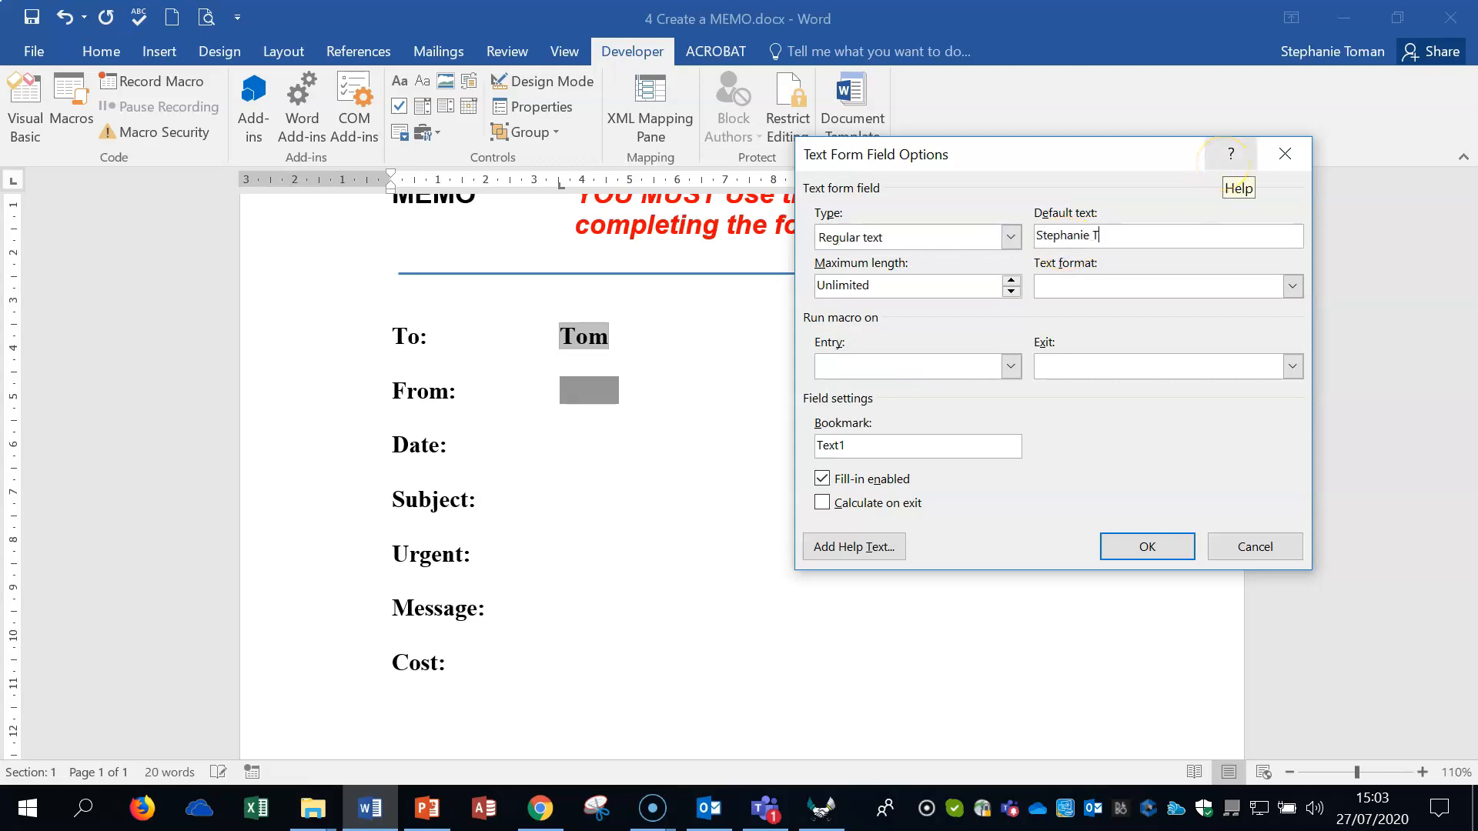
{"action": "left_click", "coordinate": [1292, 286]}
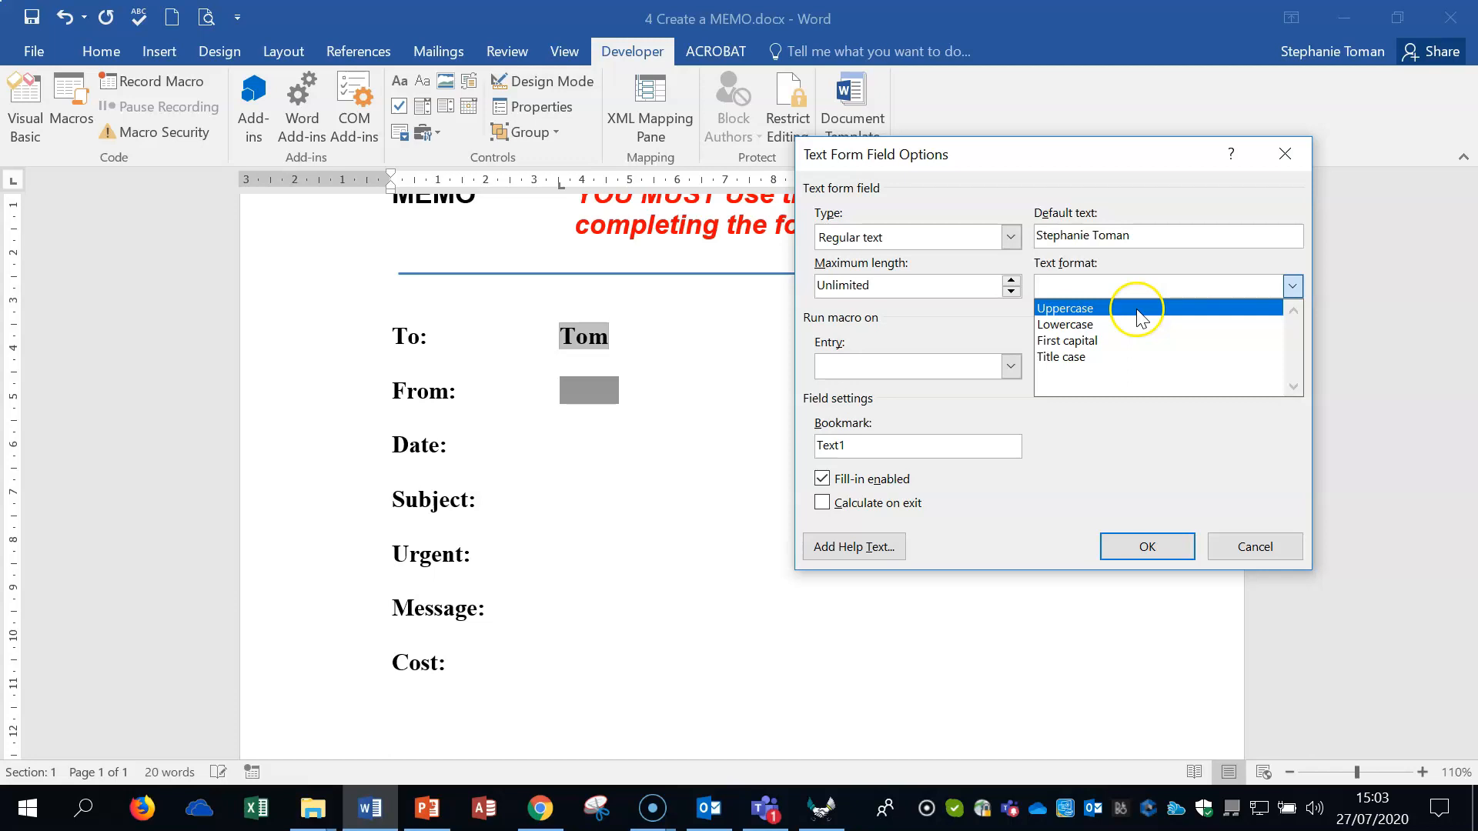
{"action": "left_click", "coordinate": [1131, 564]}
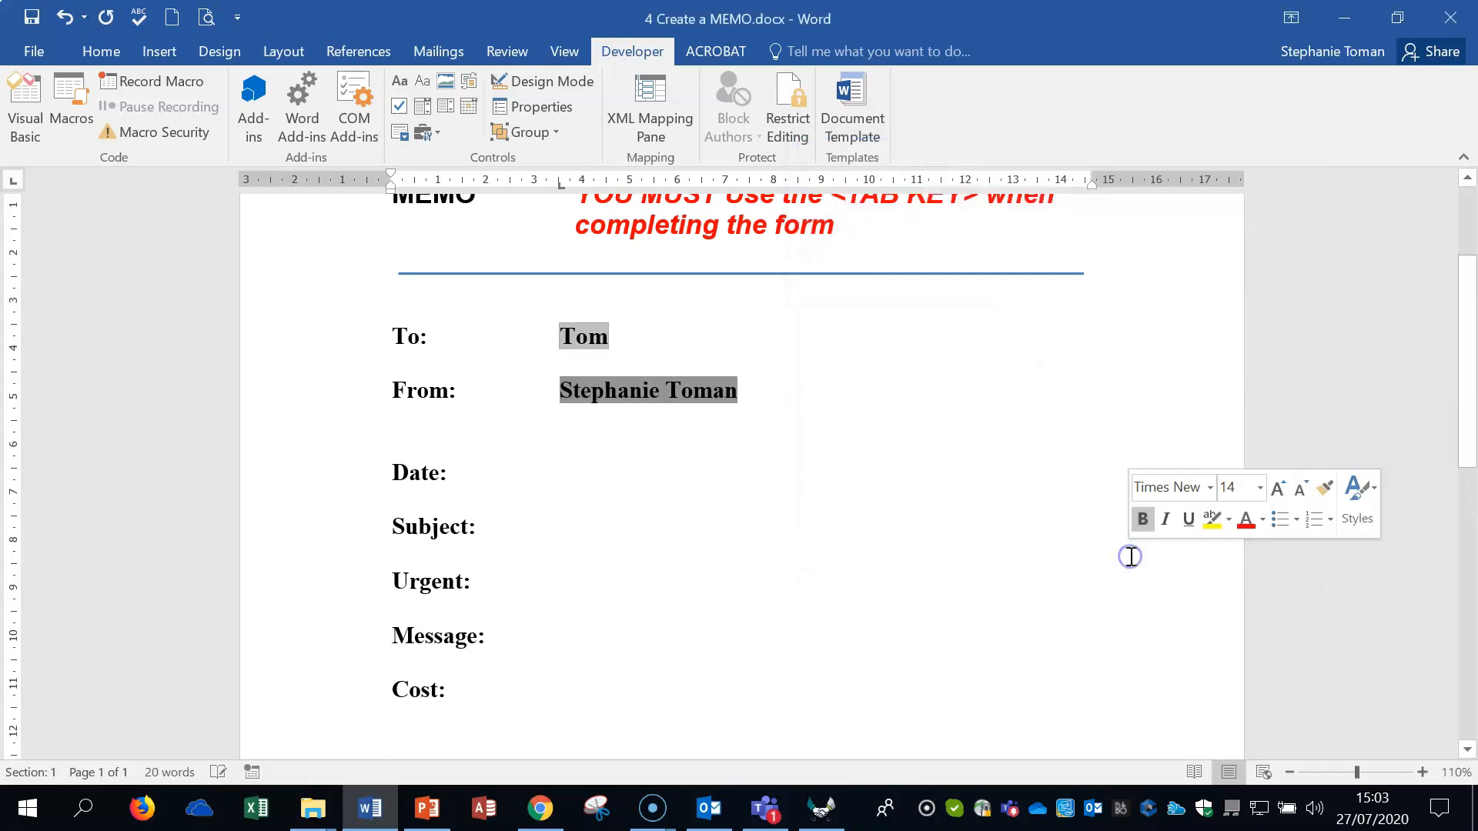
Insert a legacy text form field at the tab position on the Date: line
{"action": "left_click", "coordinate": [466, 478]}
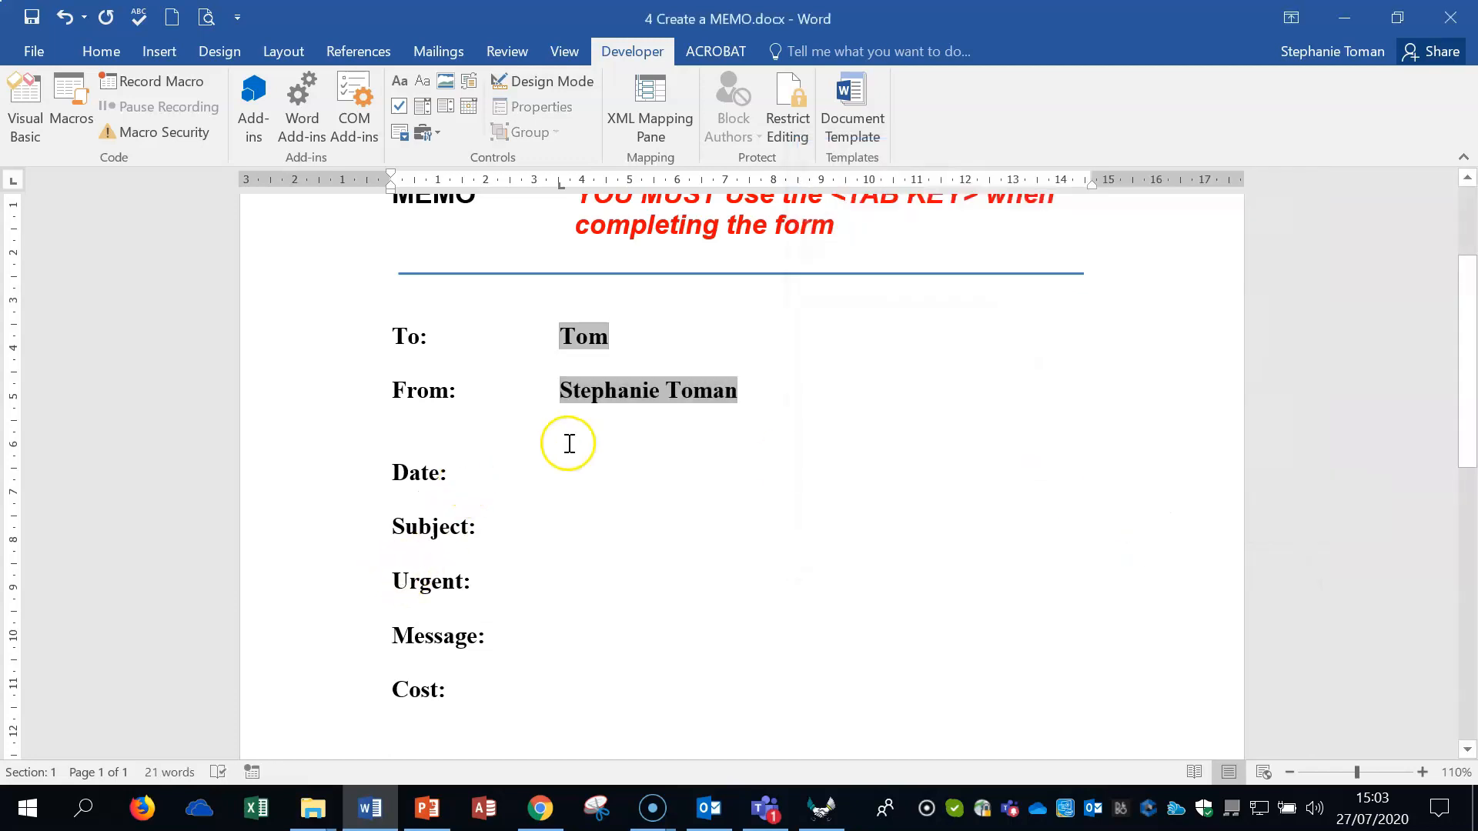
{"action": "key", "text": "Tab"}
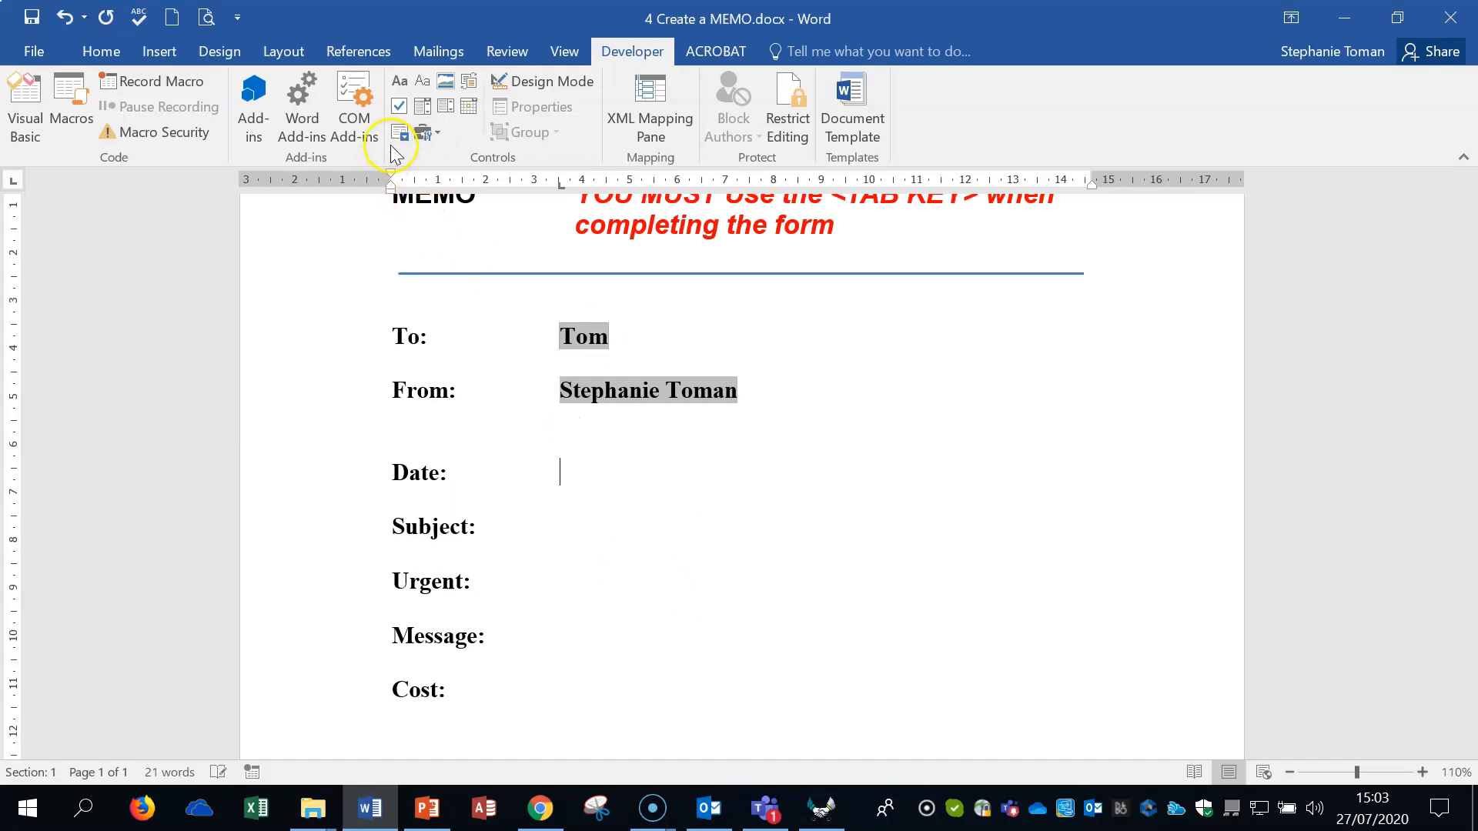
{"action": "left_click", "coordinate": [434, 132]}
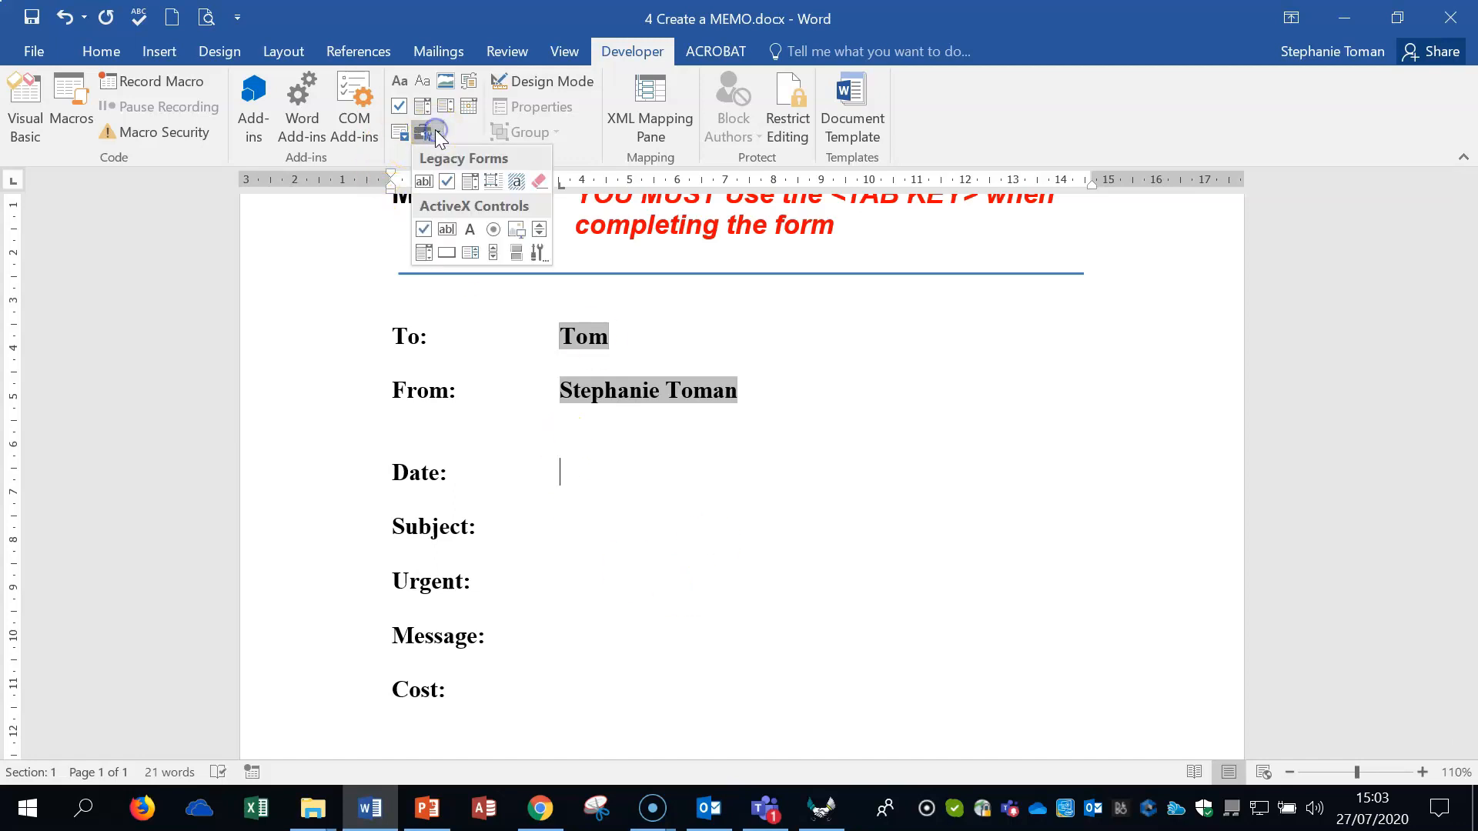
{"action": "left_click", "coordinate": [424, 183]}
Set the Date: field's type to Date with the format dddd, dd MMMM yyyy, and recheck its options
{"action": "double_click", "coordinate": [601, 468]}
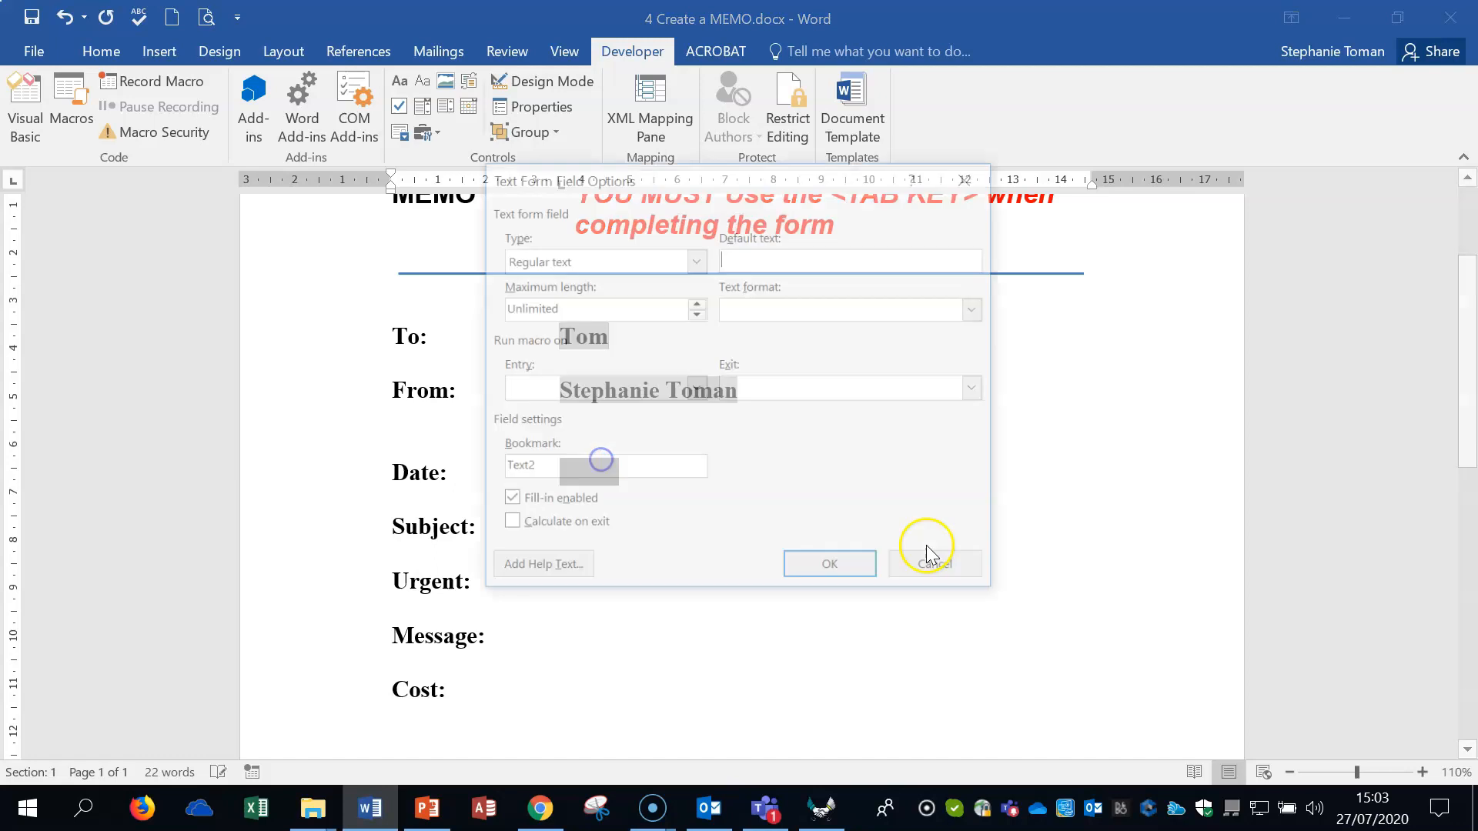
{"action": "left_click_drag", "start_coordinate": [722, 187], "coordinate": [1039, 142]}
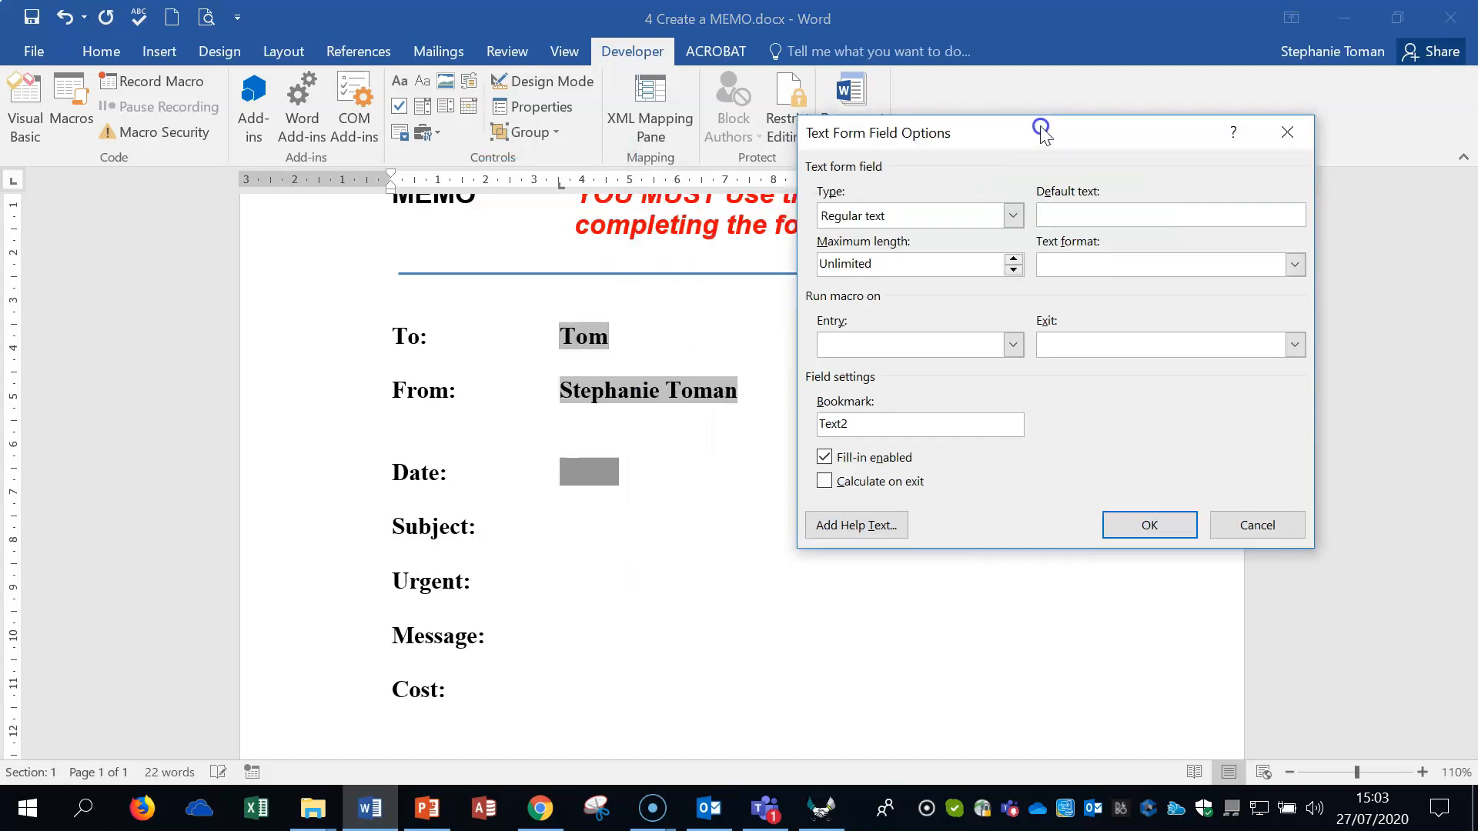
{"action": "left_click", "coordinate": [1012, 216]}
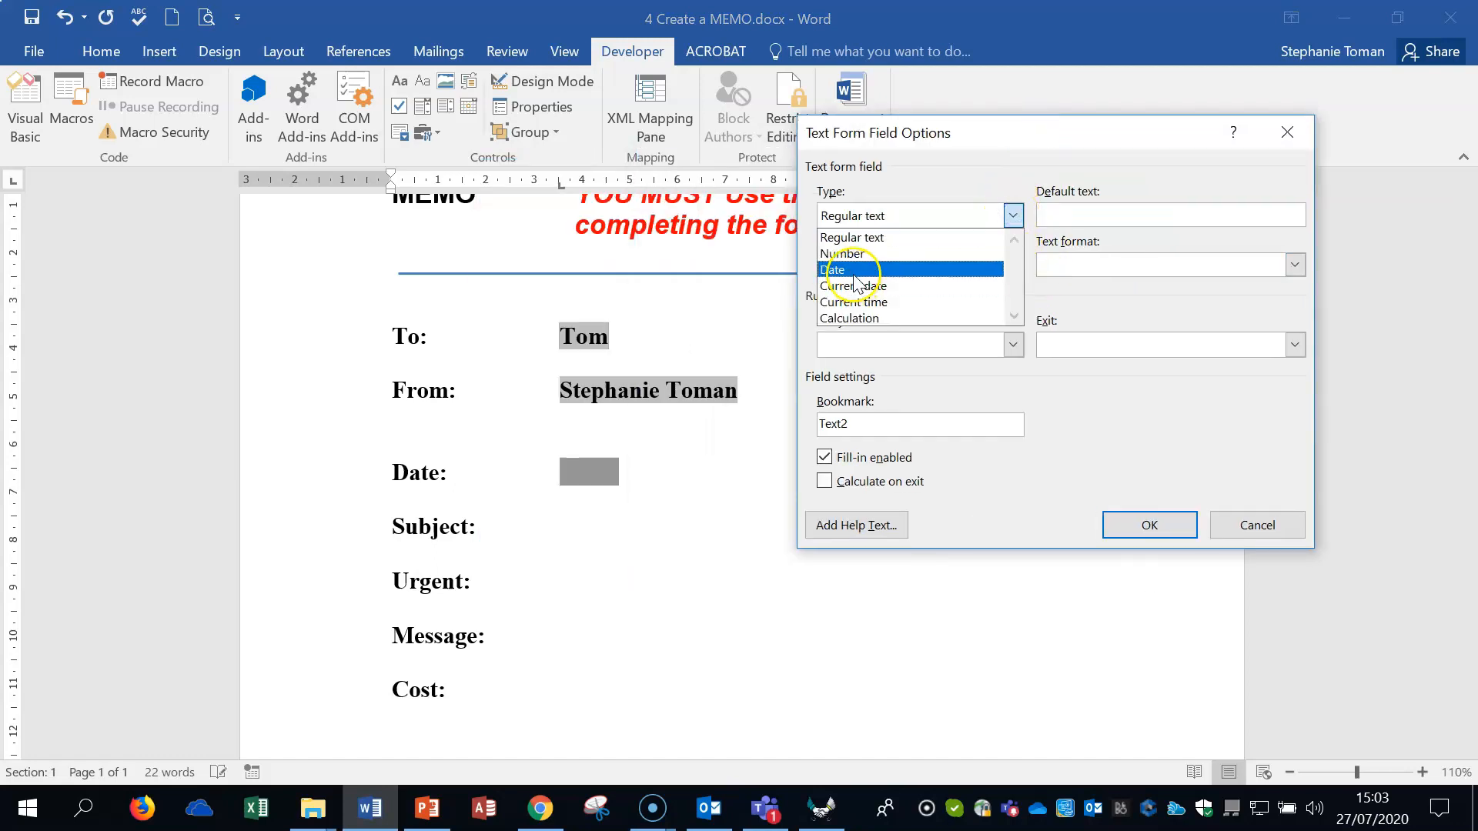
{"action": "left_click", "coordinate": [853, 271]}
{"action": "left_click", "coordinate": [1295, 264]}
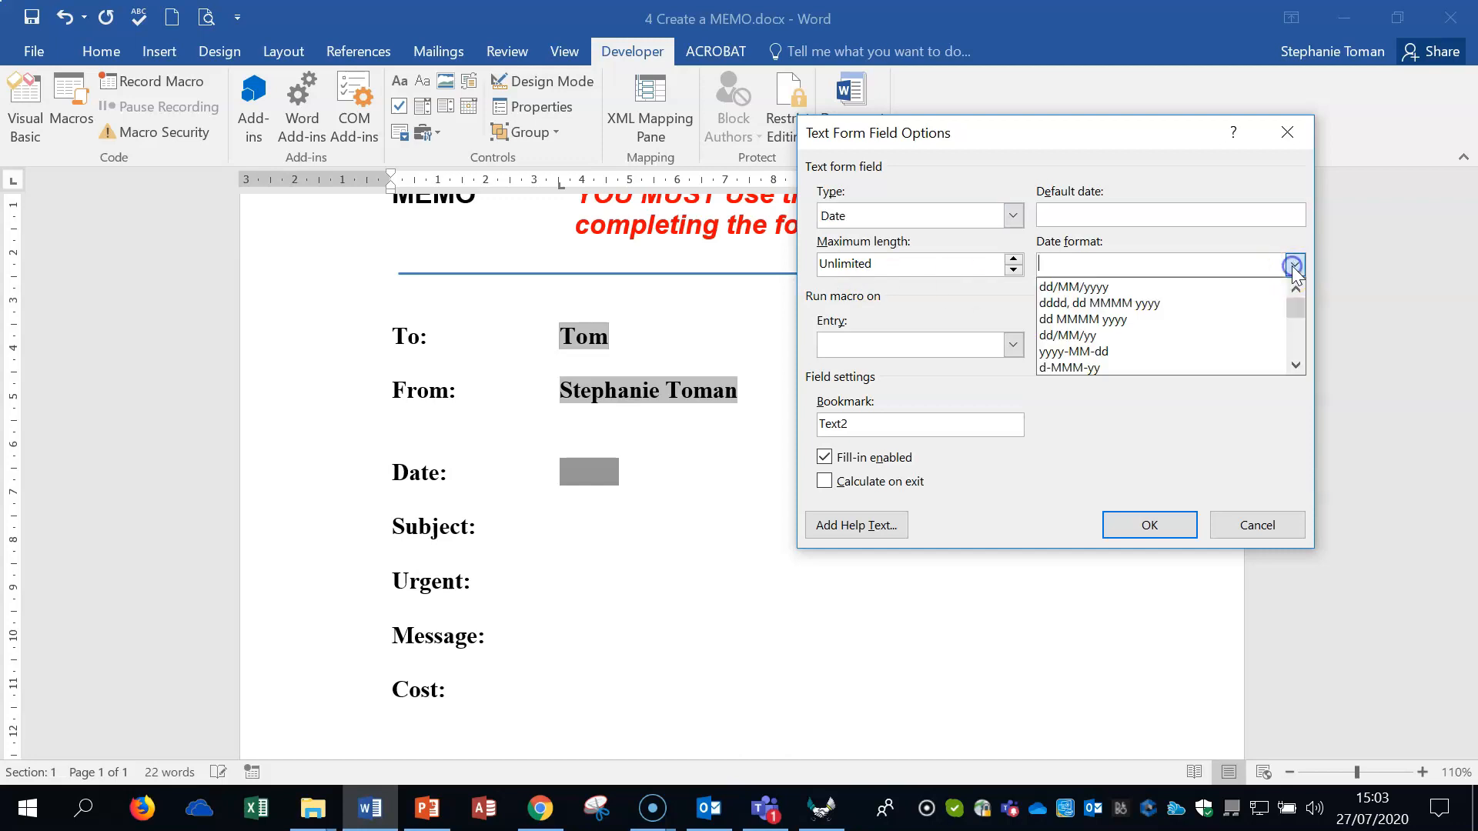
{"action": "left_click", "coordinate": [1174, 303]}
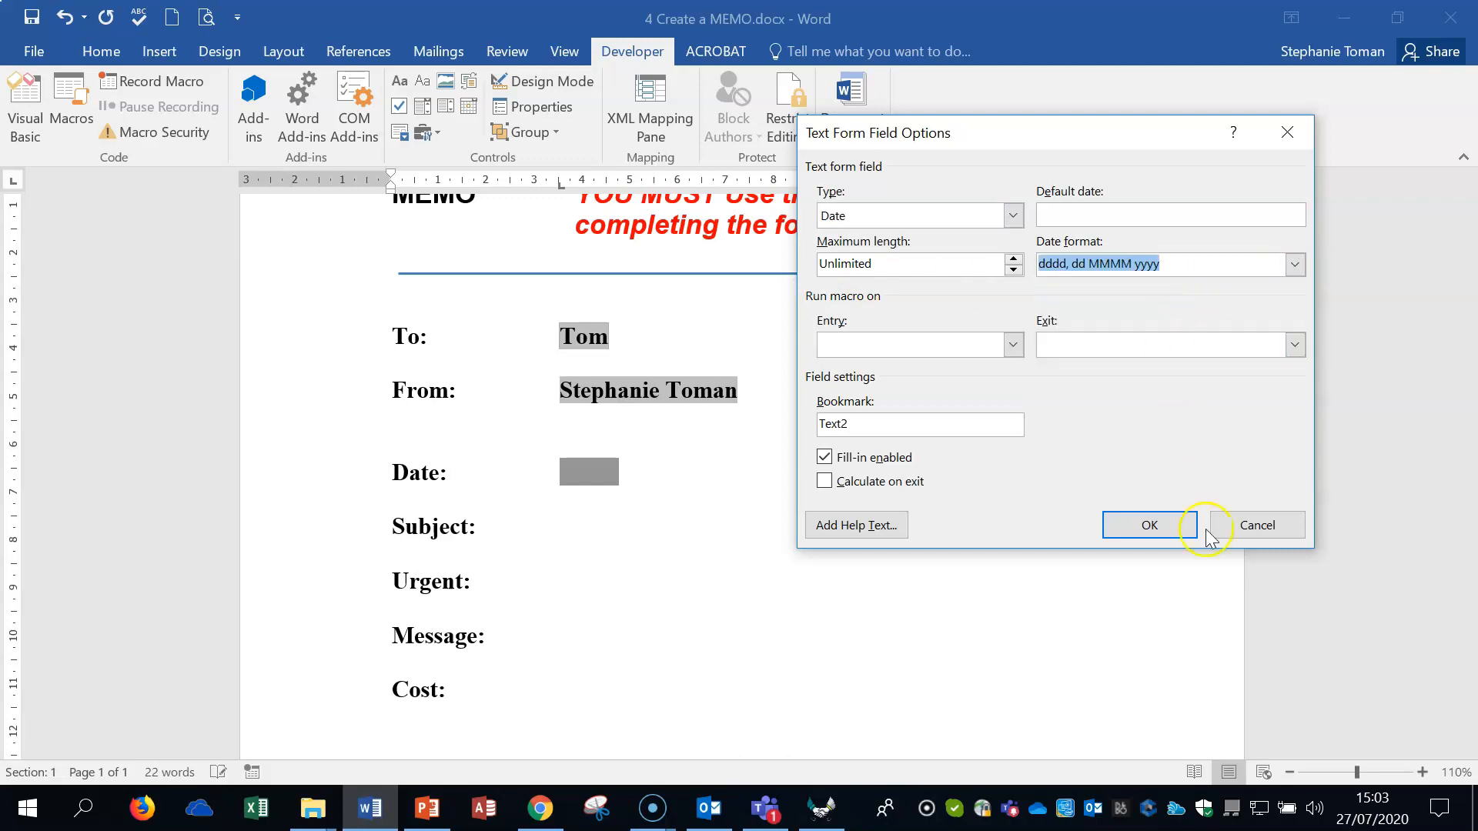
{"action": "left_click", "coordinate": [1149, 524]}
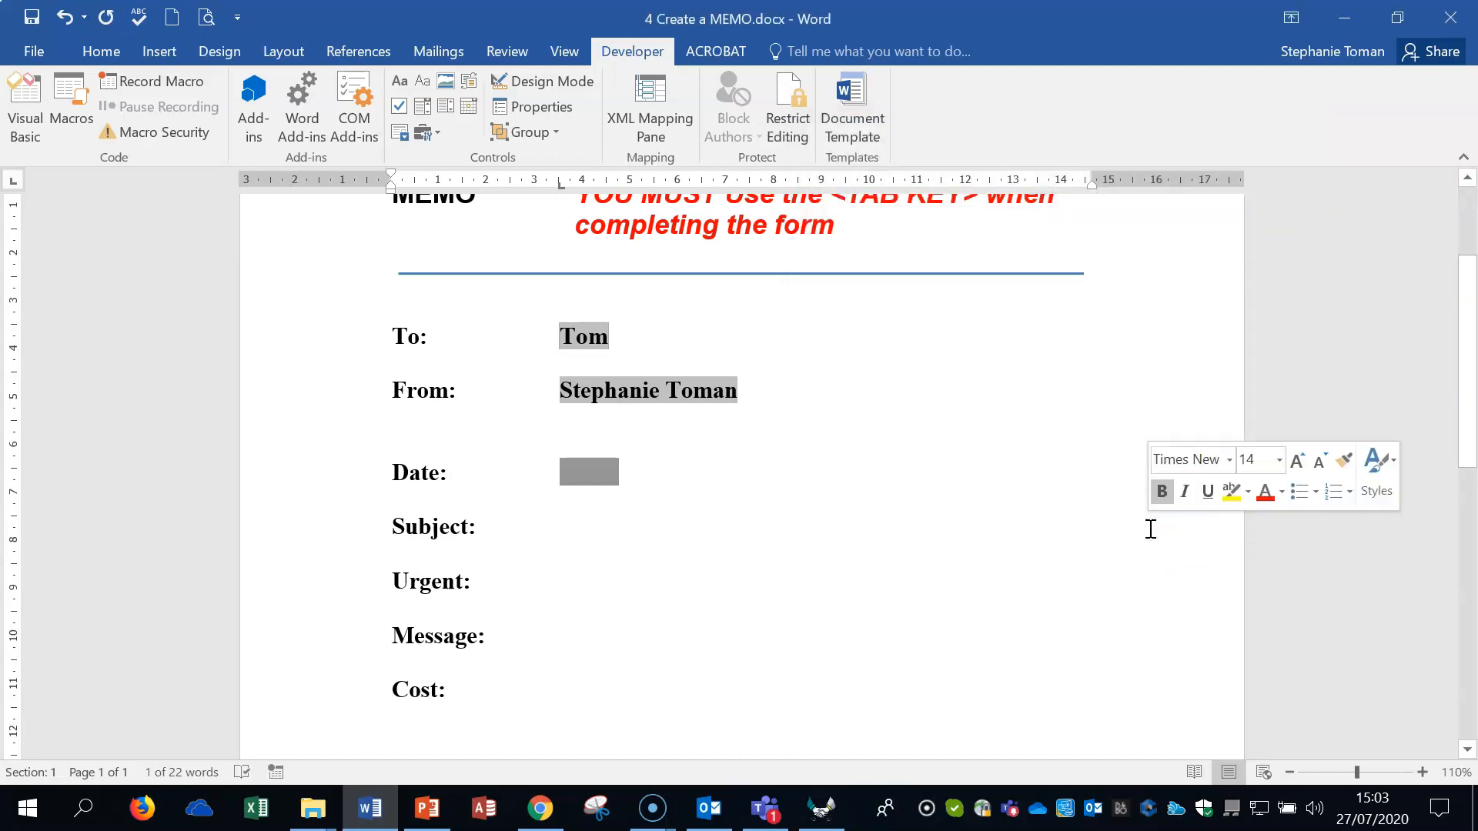
{"action": "double_click", "coordinate": [591, 475]}
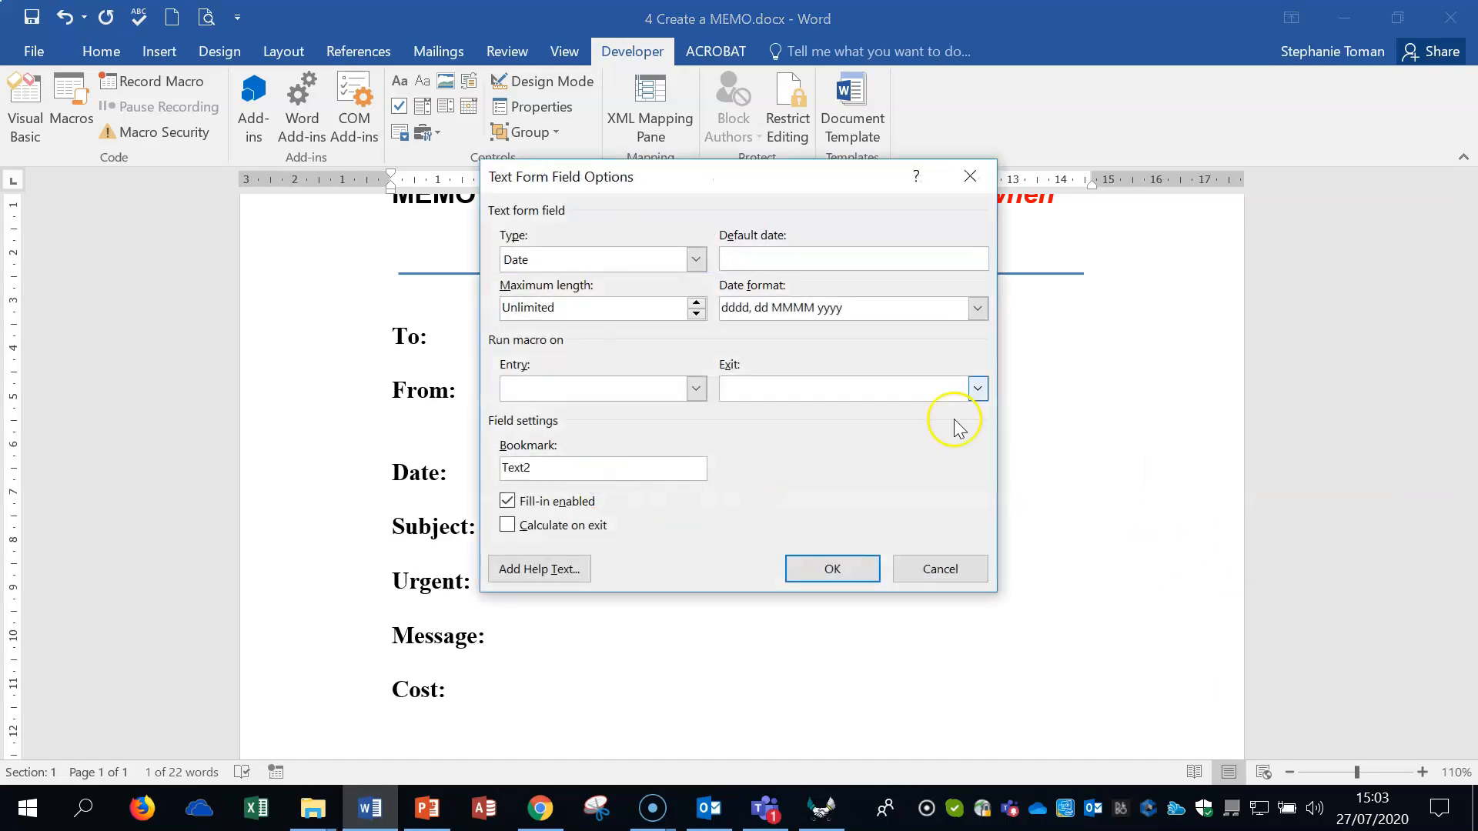
{"action": "left_click", "coordinate": [812, 574]}
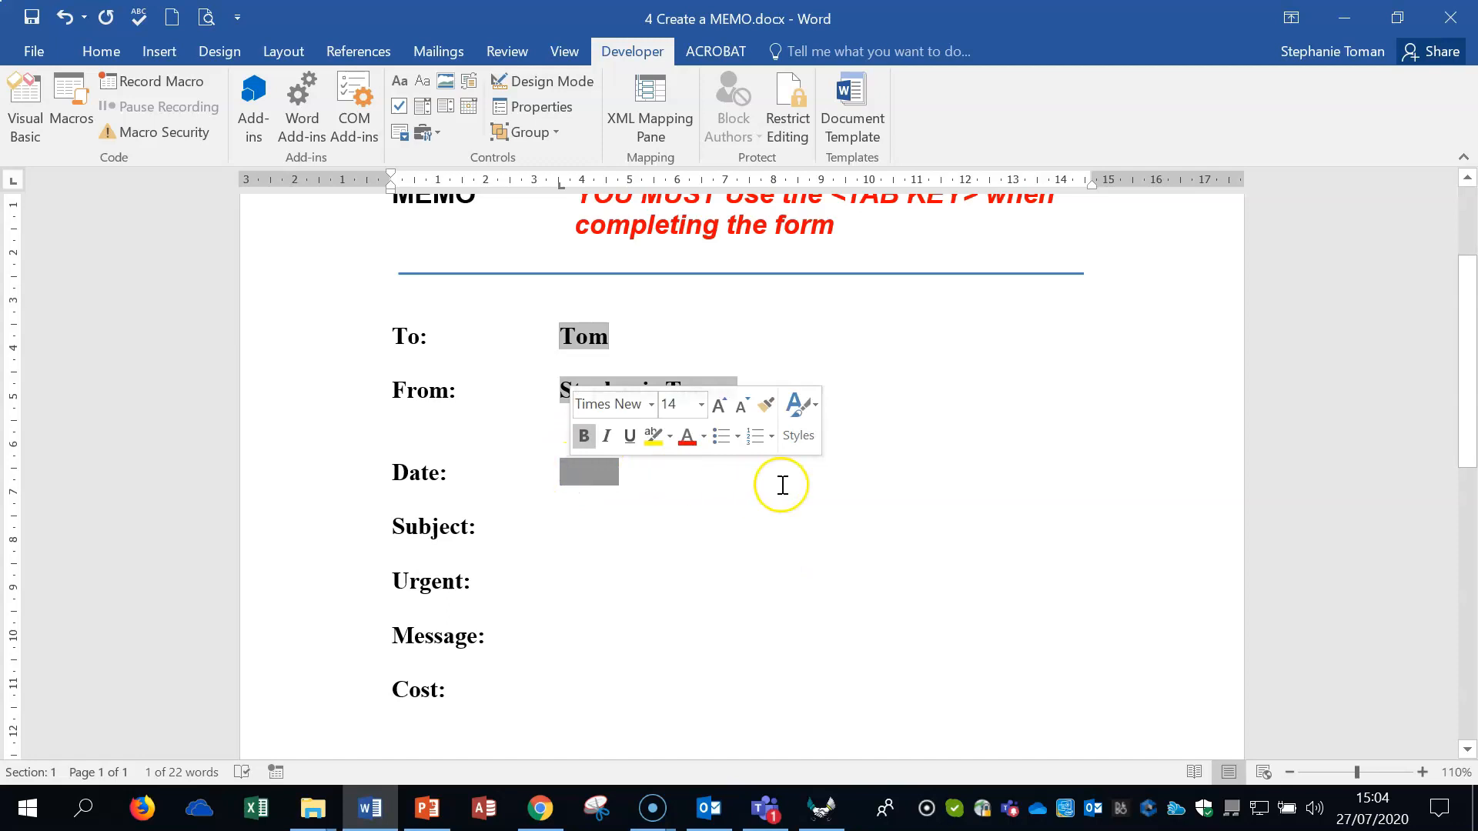
Change the Date: field's type to Current date in its text form field options
{"action": "double_click", "coordinate": [580, 467]}
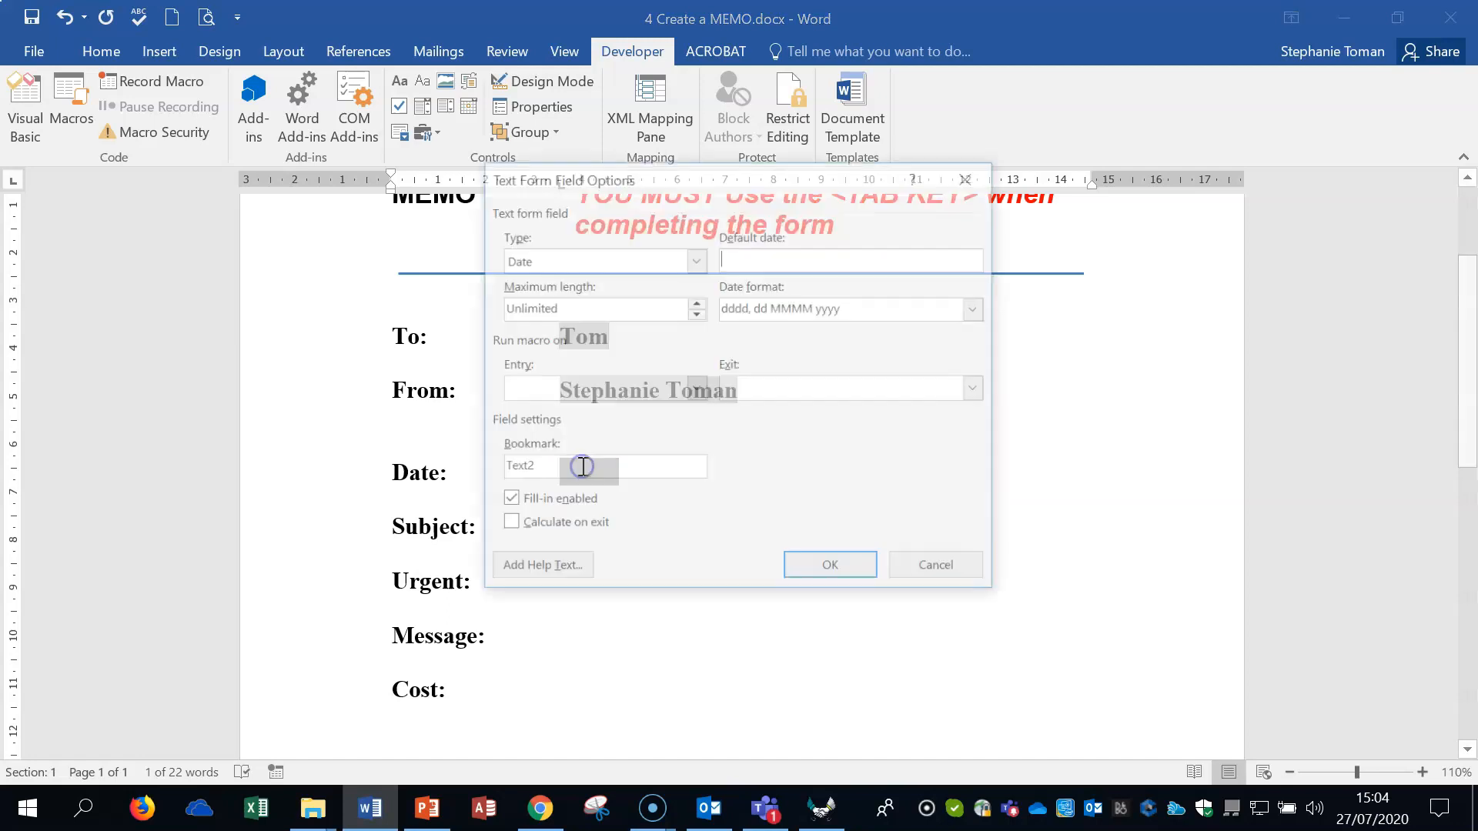
{"action": "left_click", "coordinate": [696, 260]}
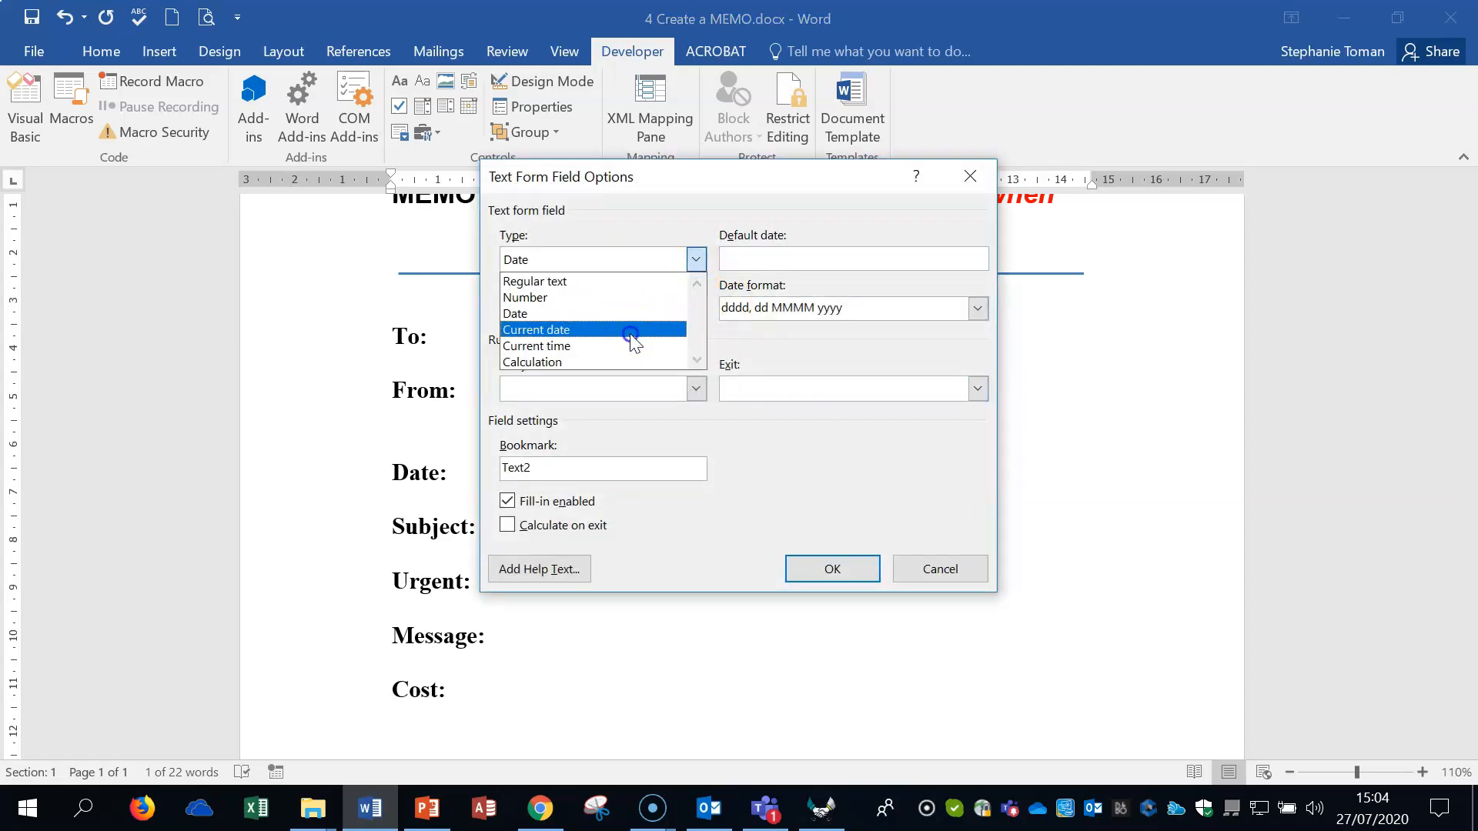
{"action": "left_click", "coordinate": [631, 337]}
{"action": "left_click", "coordinate": [832, 569]}
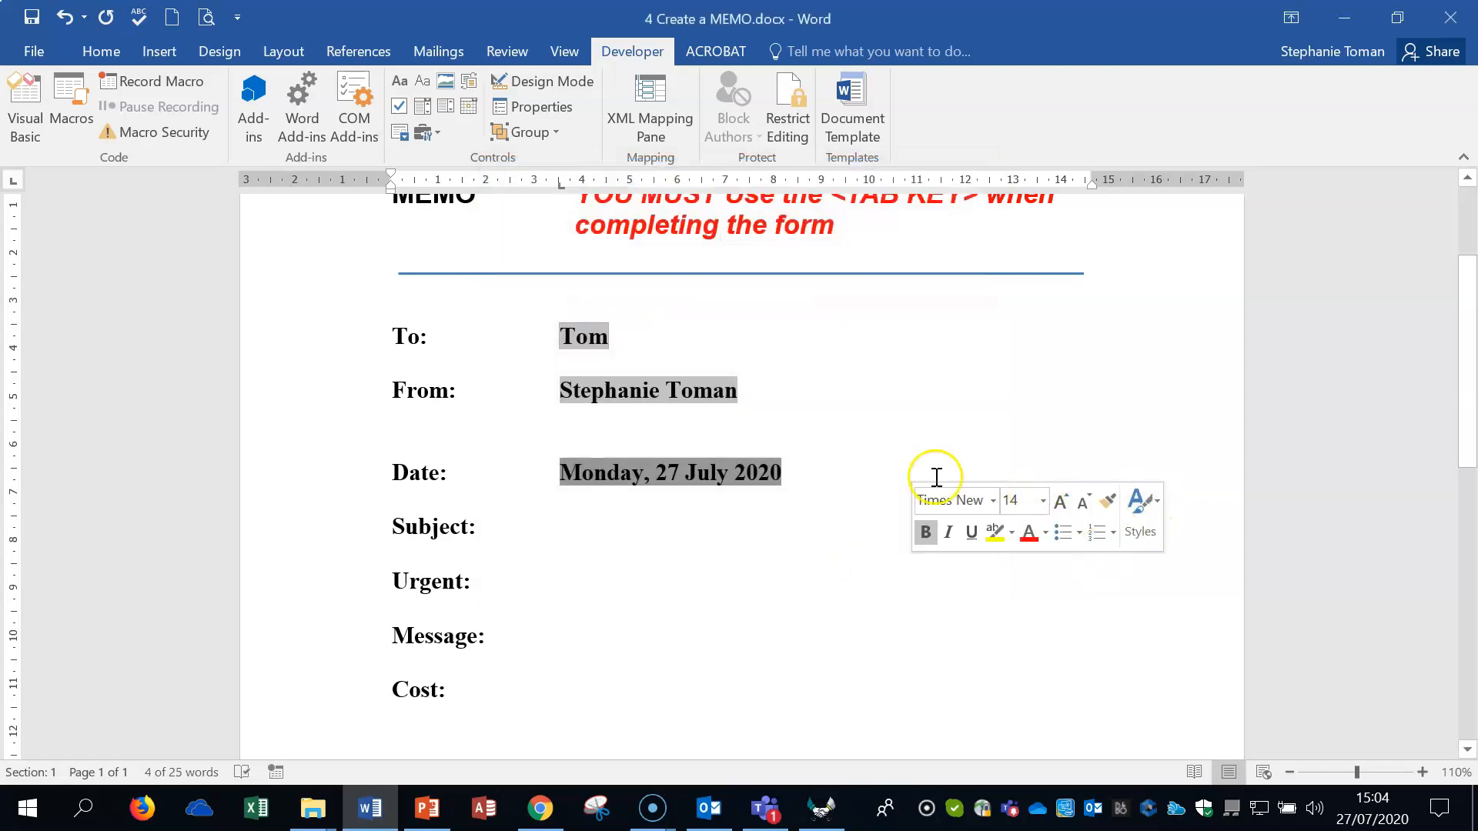
{"action": "left_click", "coordinate": [843, 460]}
Insert a legacy text form field at the tab position on the Subject: line with ECDL as its default text
{"action": "left_click", "coordinate": [597, 526]}
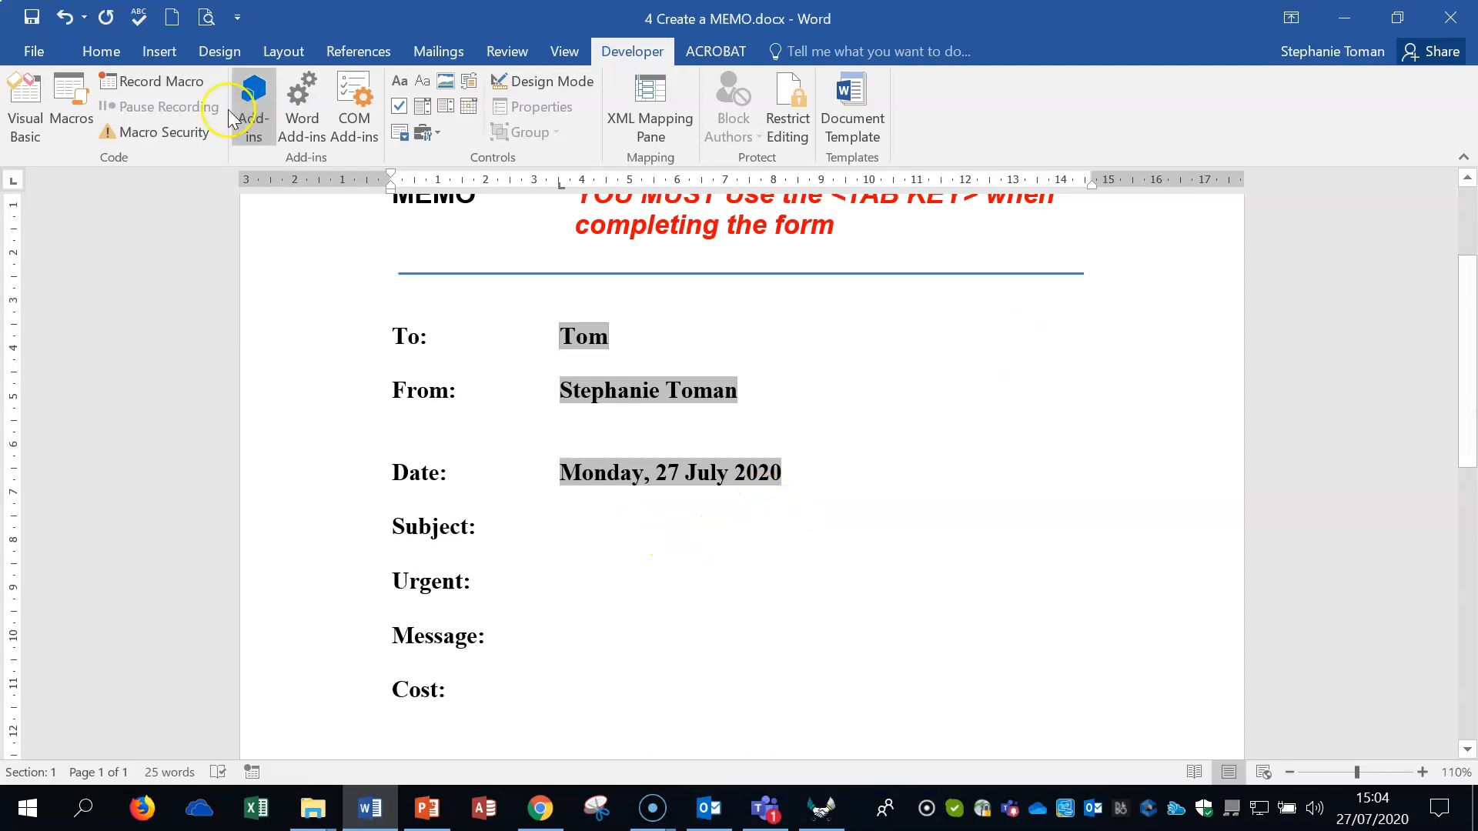
{"action": "left_click", "coordinate": [438, 136]}
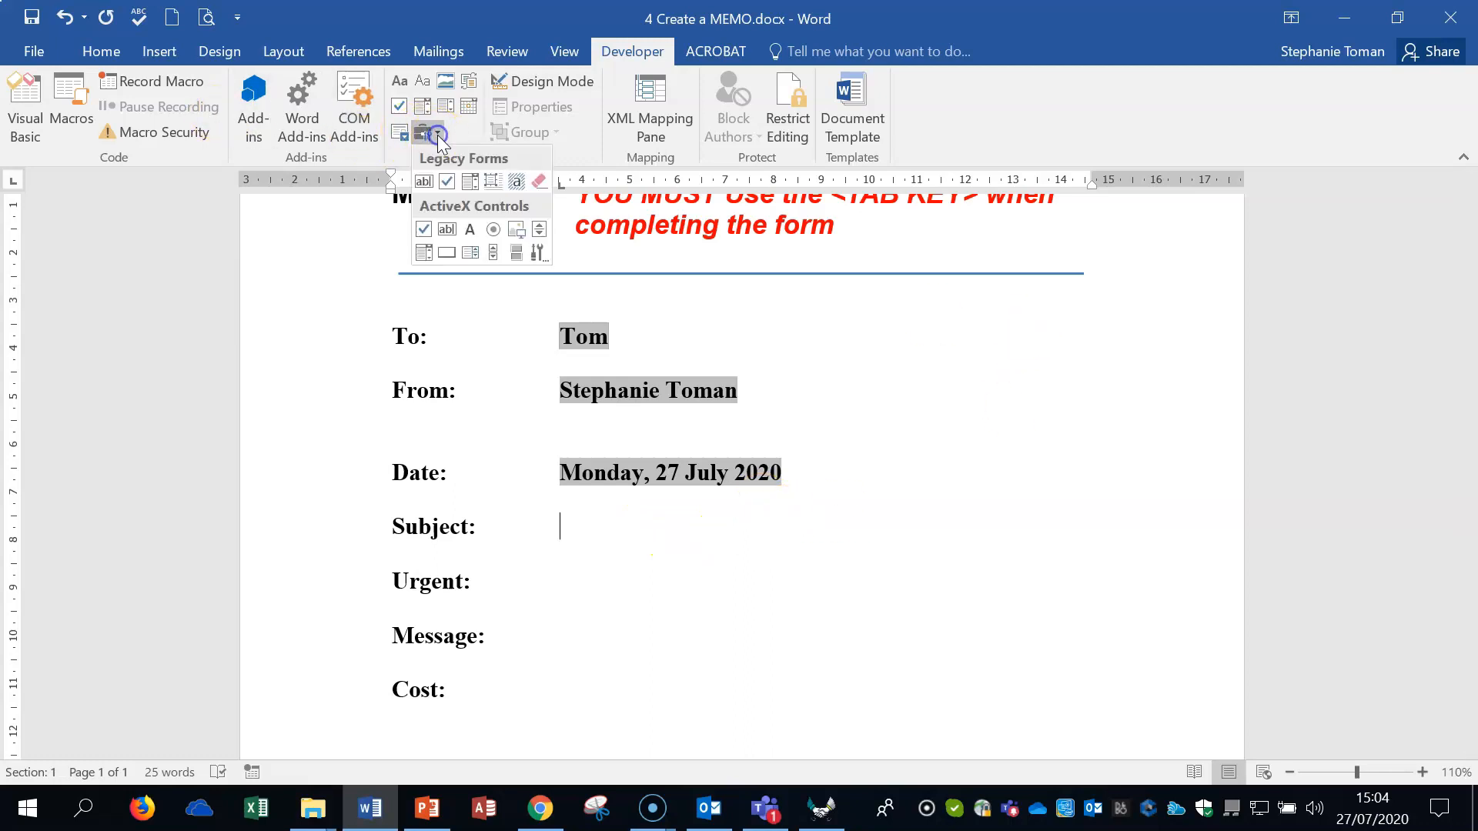
{"action": "left_click", "coordinate": [425, 183]}
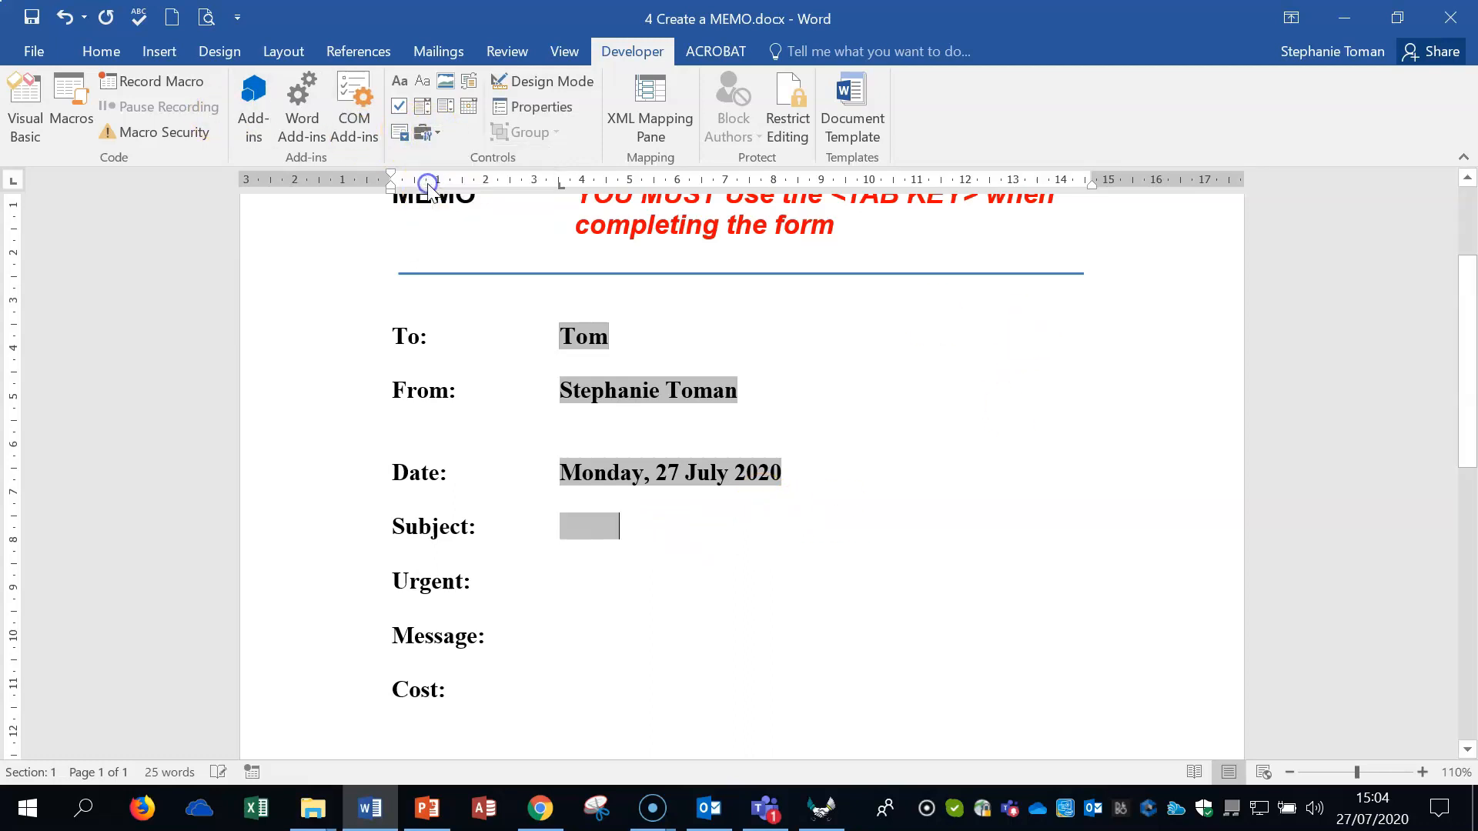
{"action": "double_click", "coordinate": [585, 530]}
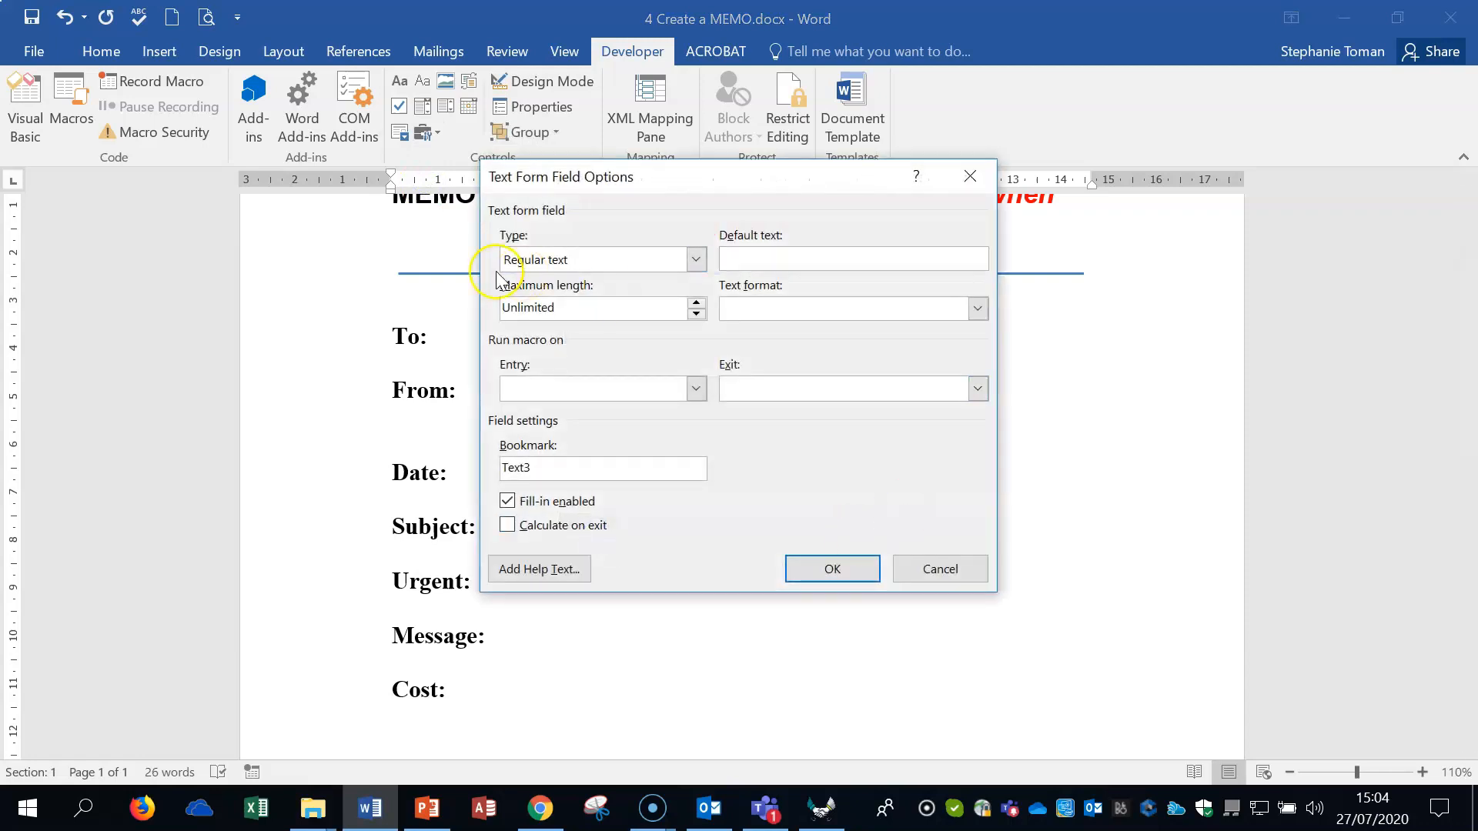
{"action": "left_click", "coordinate": [758, 258]}
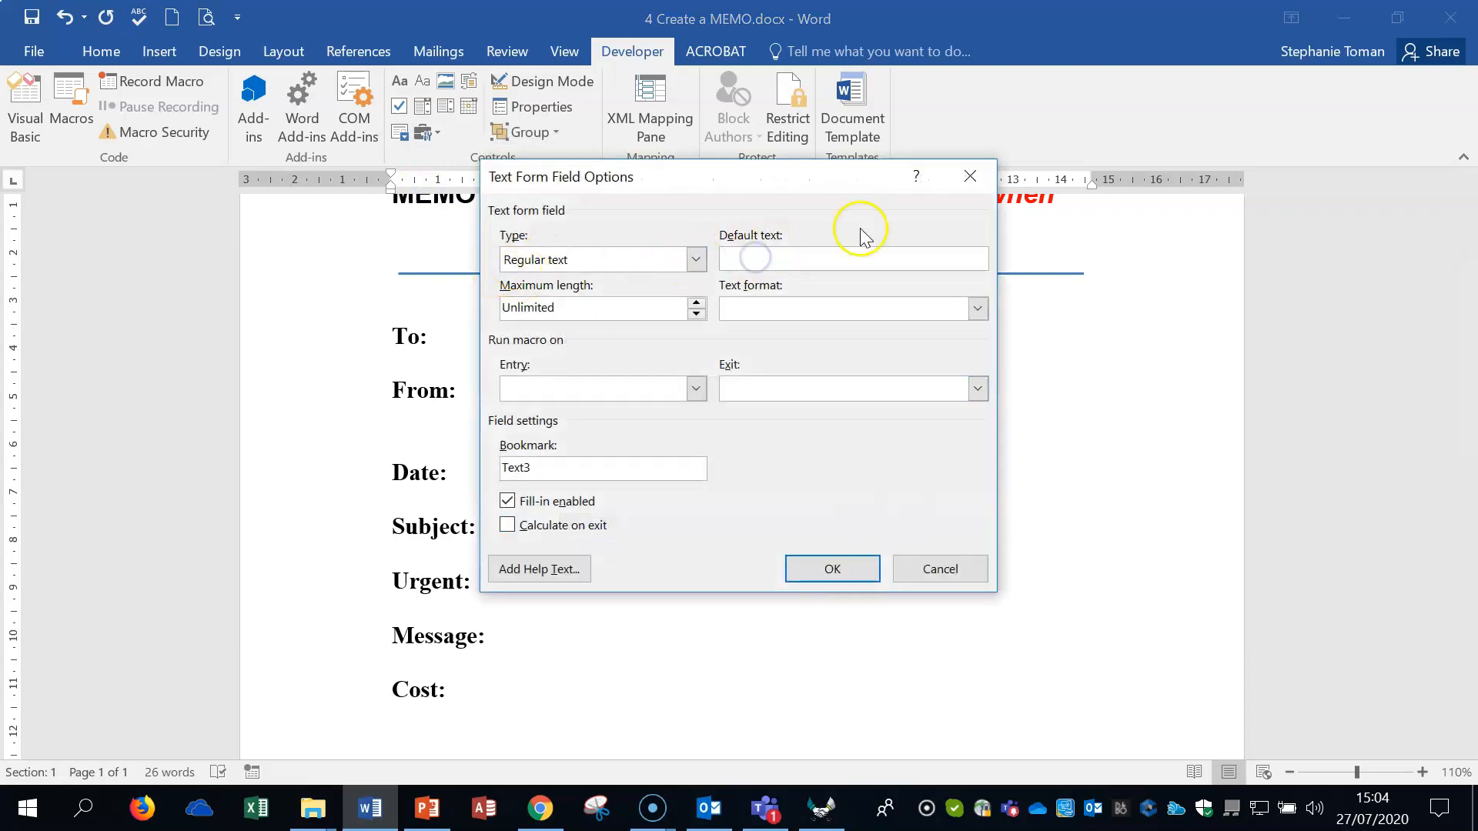
{"action": "type", "text": "ECDL"}
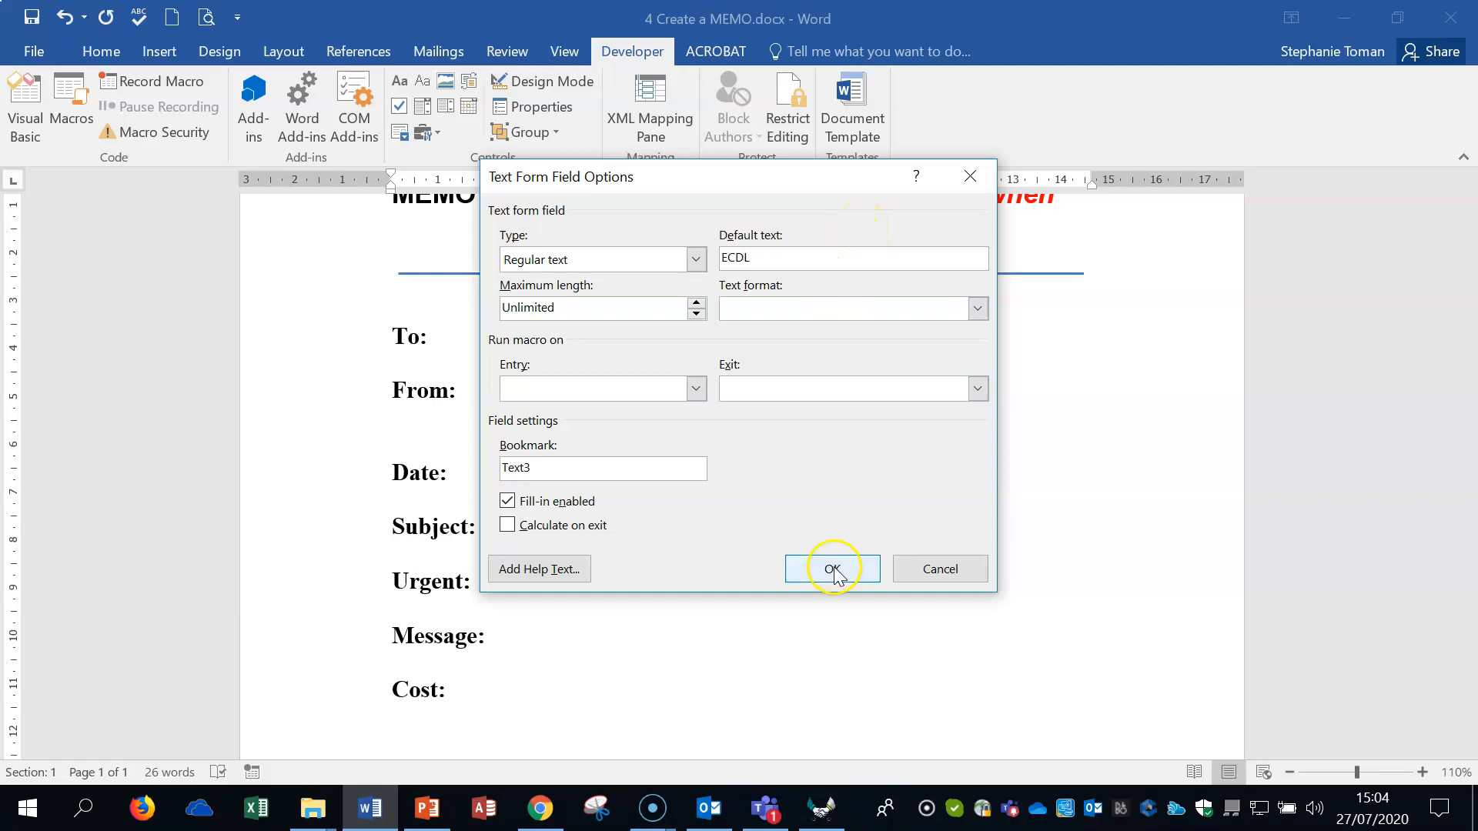
{"action": "left_click", "coordinate": [832, 569]}
Insert a legacy check box form field at the tab position on the Urgent: line
{"action": "left_click", "coordinate": [478, 582]}
{"action": "key", "text": "Tab"}
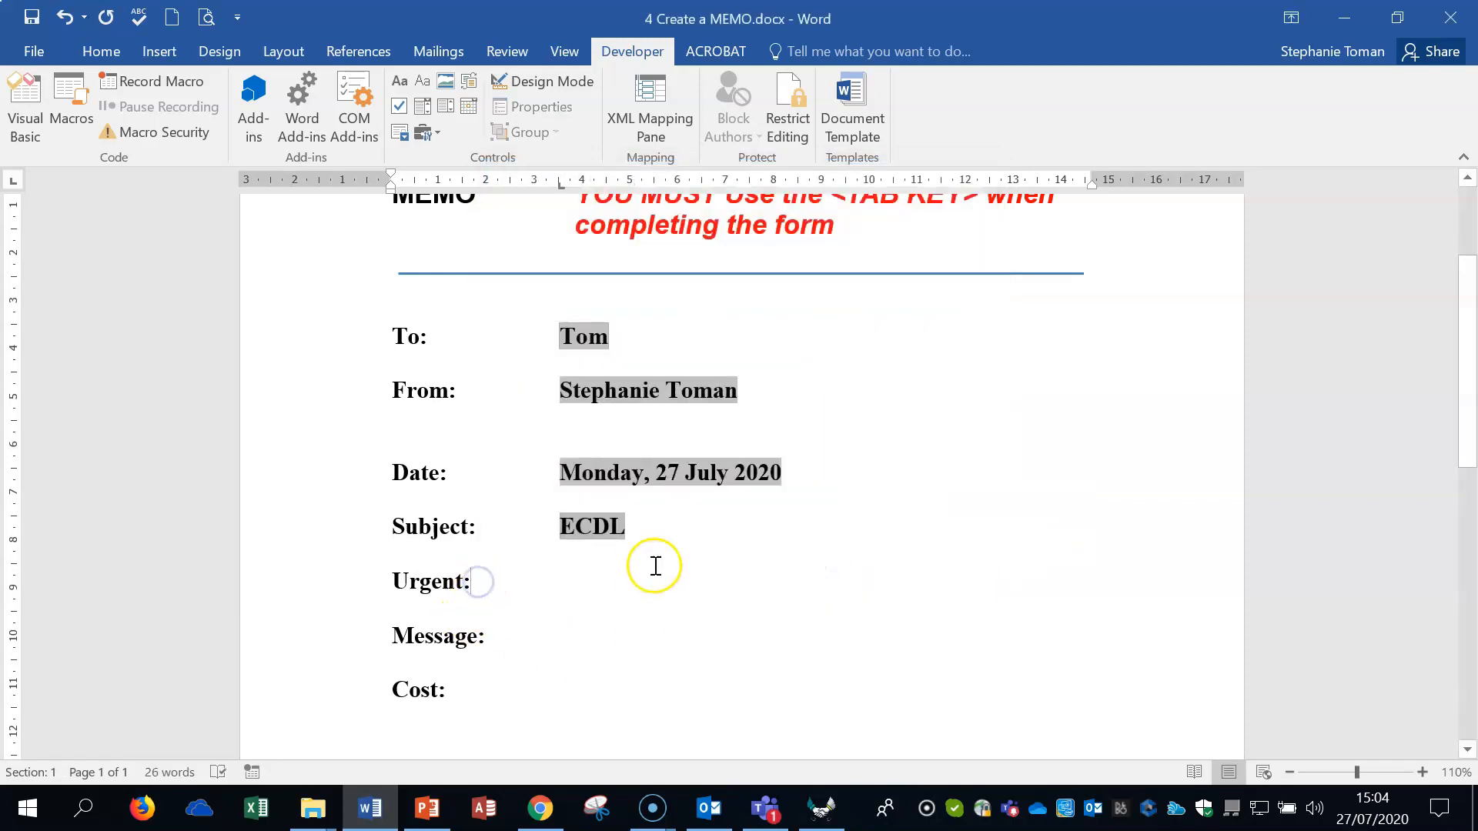
{"action": "left_click", "coordinate": [426, 132]}
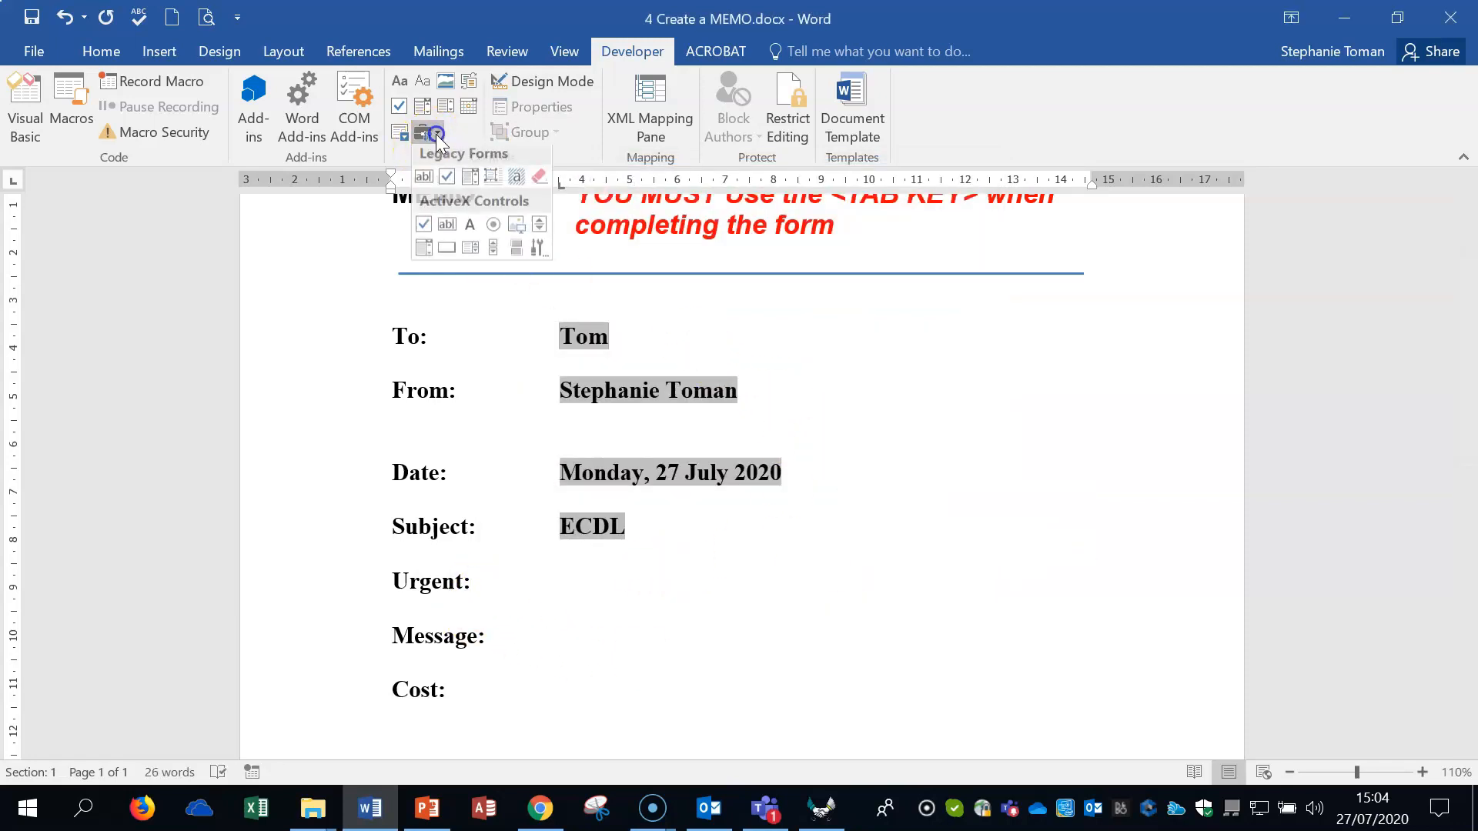
{"action": "left_click", "coordinate": [445, 182]}
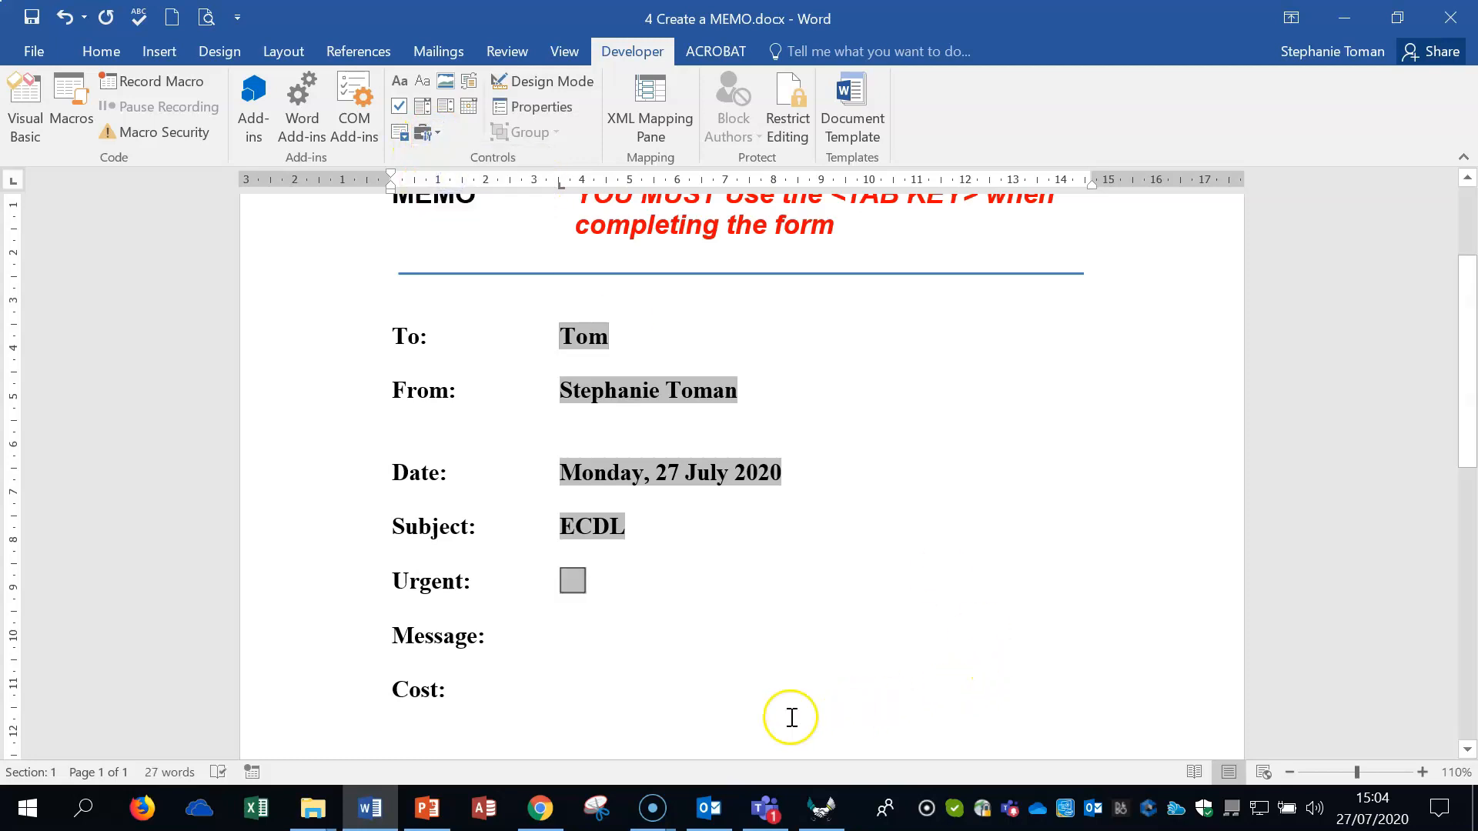
Insert a legacy text form field at the tab position on the Message: line
{"action": "left_click", "coordinate": [502, 635]}
{"action": "left_click", "coordinate": [425, 132]}
{"action": "left_click", "coordinate": [424, 181]}
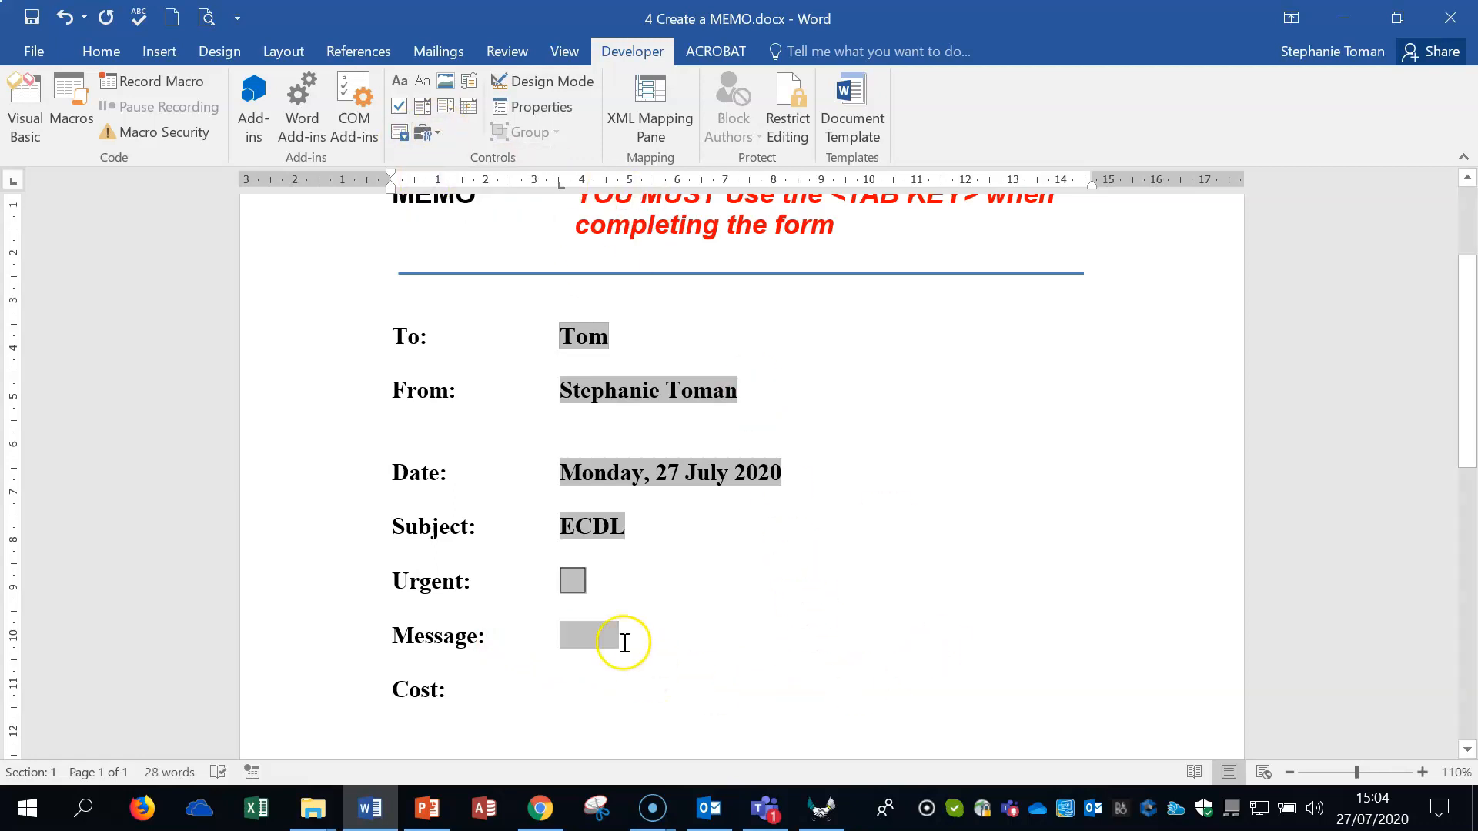
Set the Message: field to regular text with the Uppercase text format, keeping the maximum length Unlimited
{"action": "double_click", "coordinate": [589, 636]}
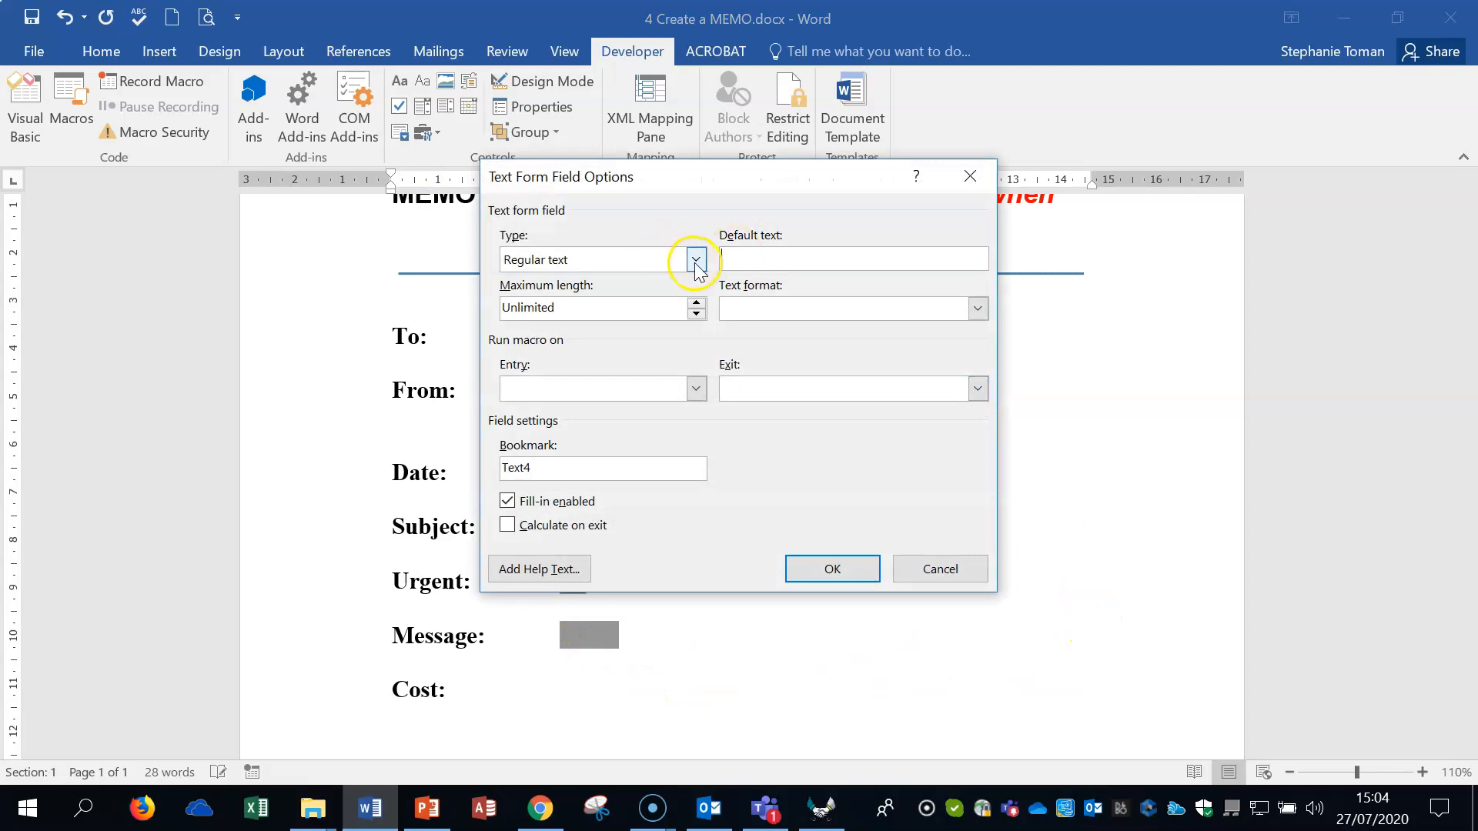
{"action": "left_click", "coordinate": [696, 261]}
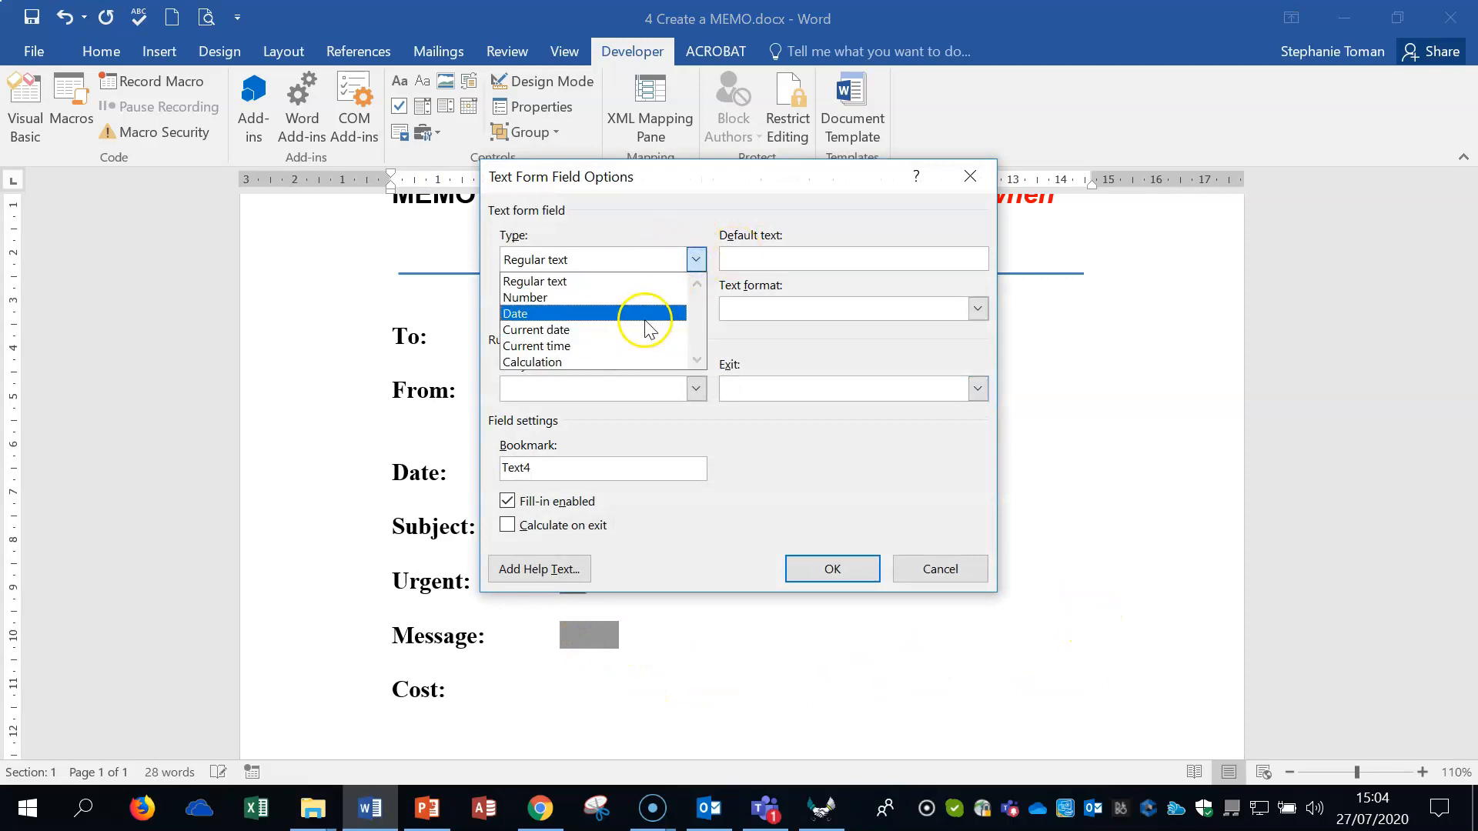
{"action": "left_click", "coordinate": [611, 281]}
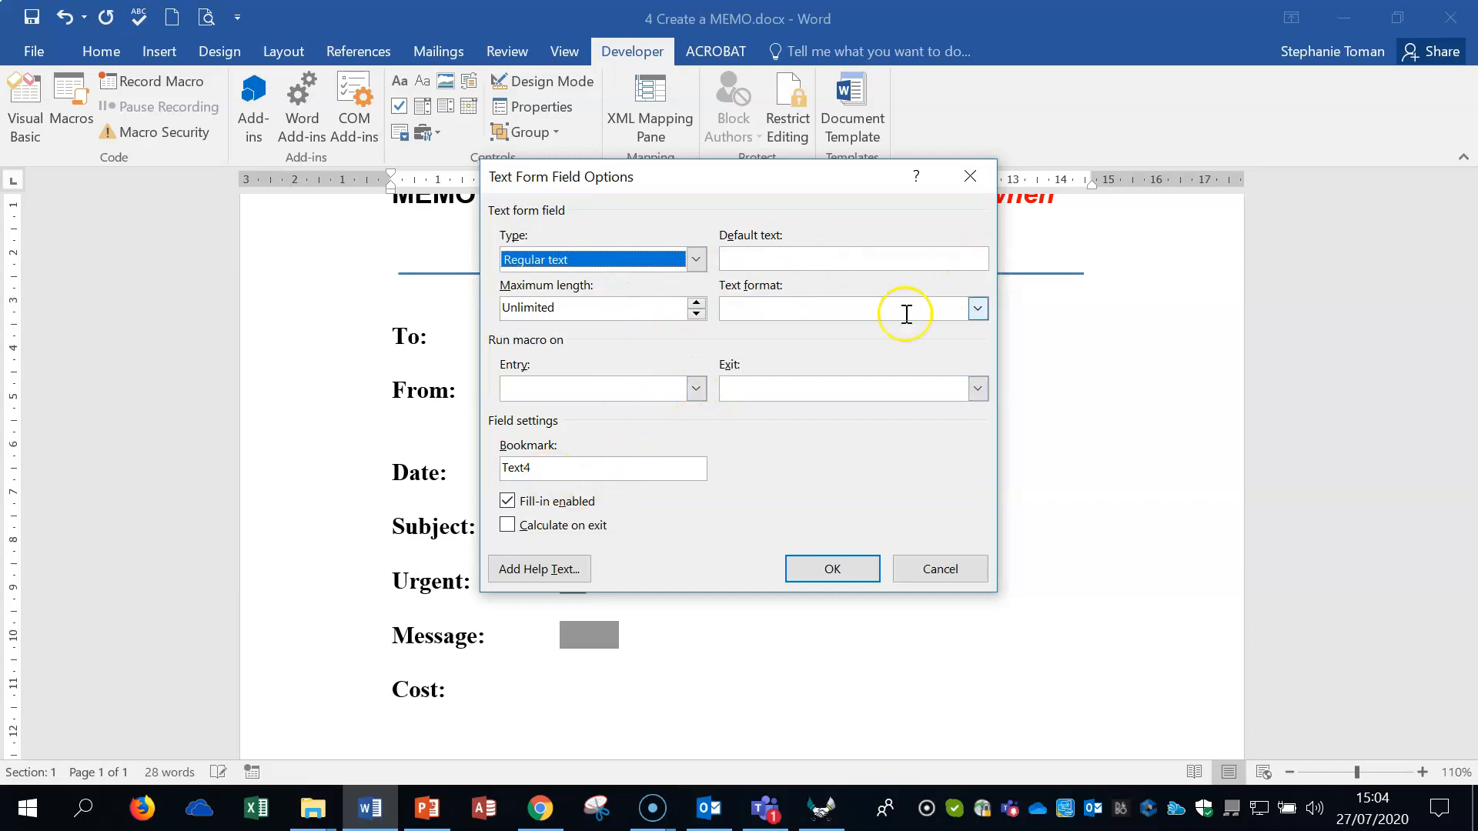
{"action": "left_click", "coordinate": [978, 308]}
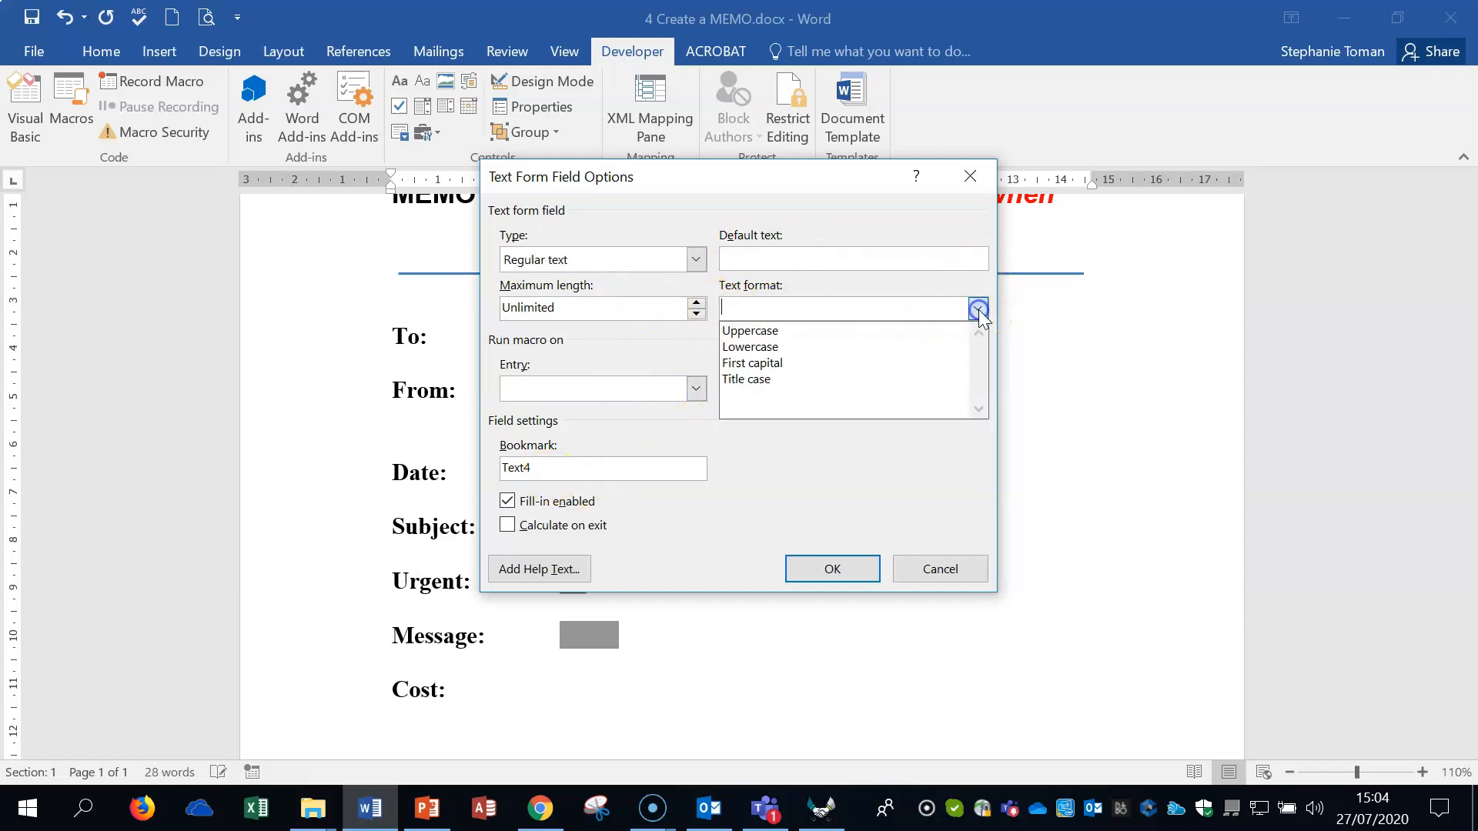
{"action": "left_click", "coordinate": [832, 331]}
{"action": "left_click", "coordinate": [565, 308]}
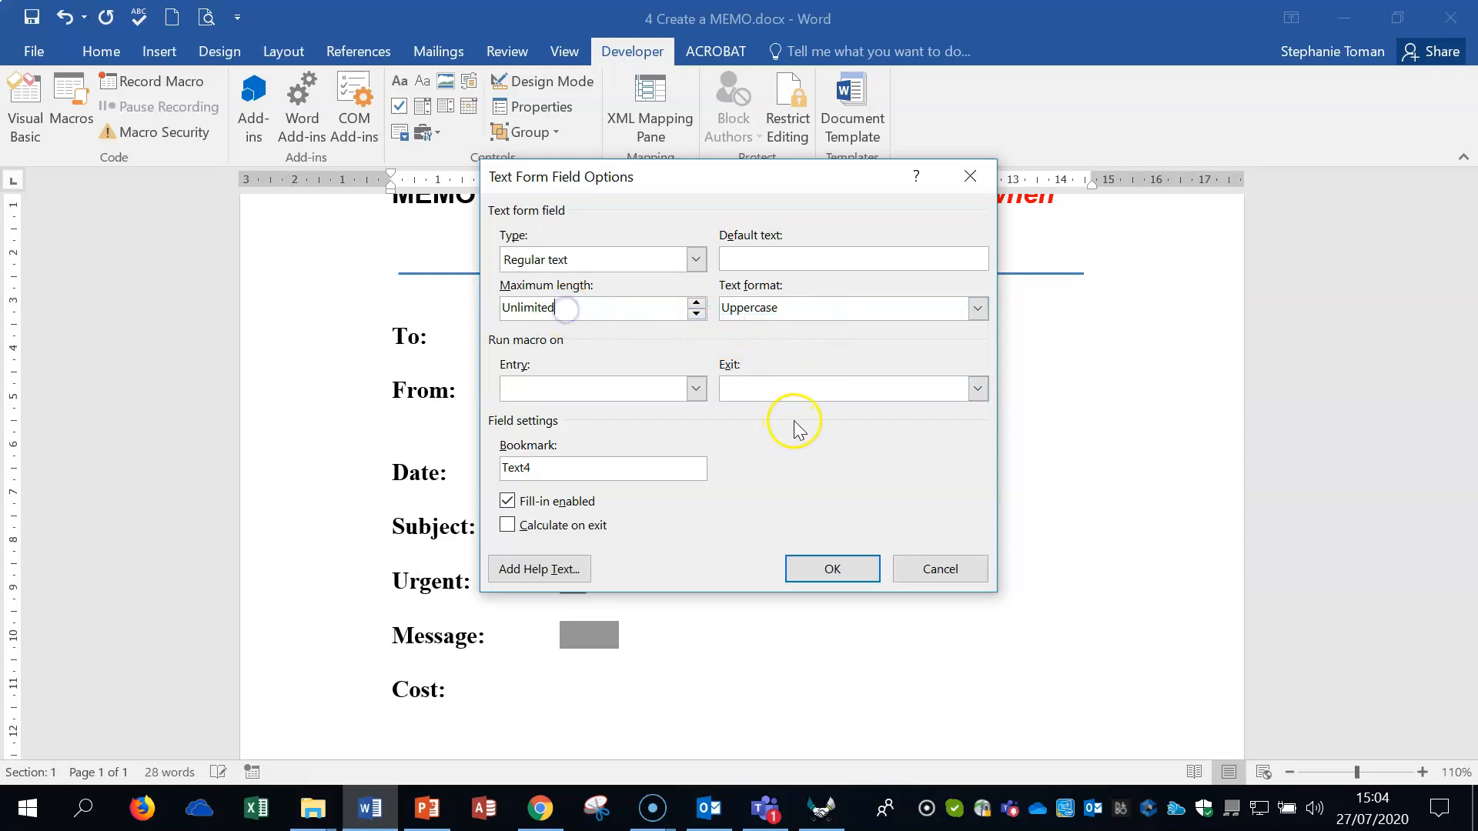
{"action": "left_click", "coordinate": [831, 568]}
Insert a legacy text form field at the tab position on the Cost: line
{"action": "left_click", "coordinate": [502, 691]}
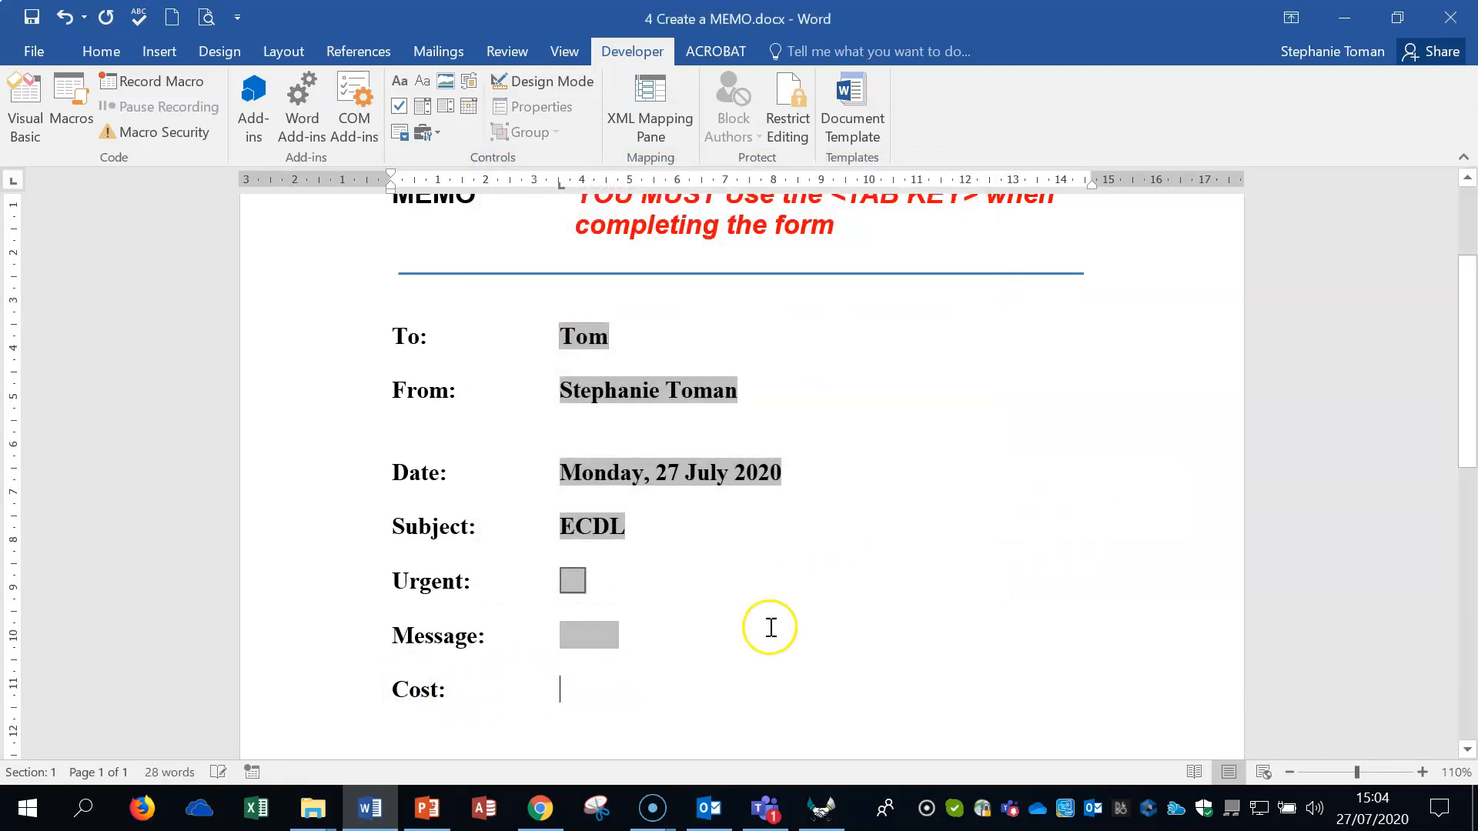
{"action": "left_click", "coordinate": [422, 133]}
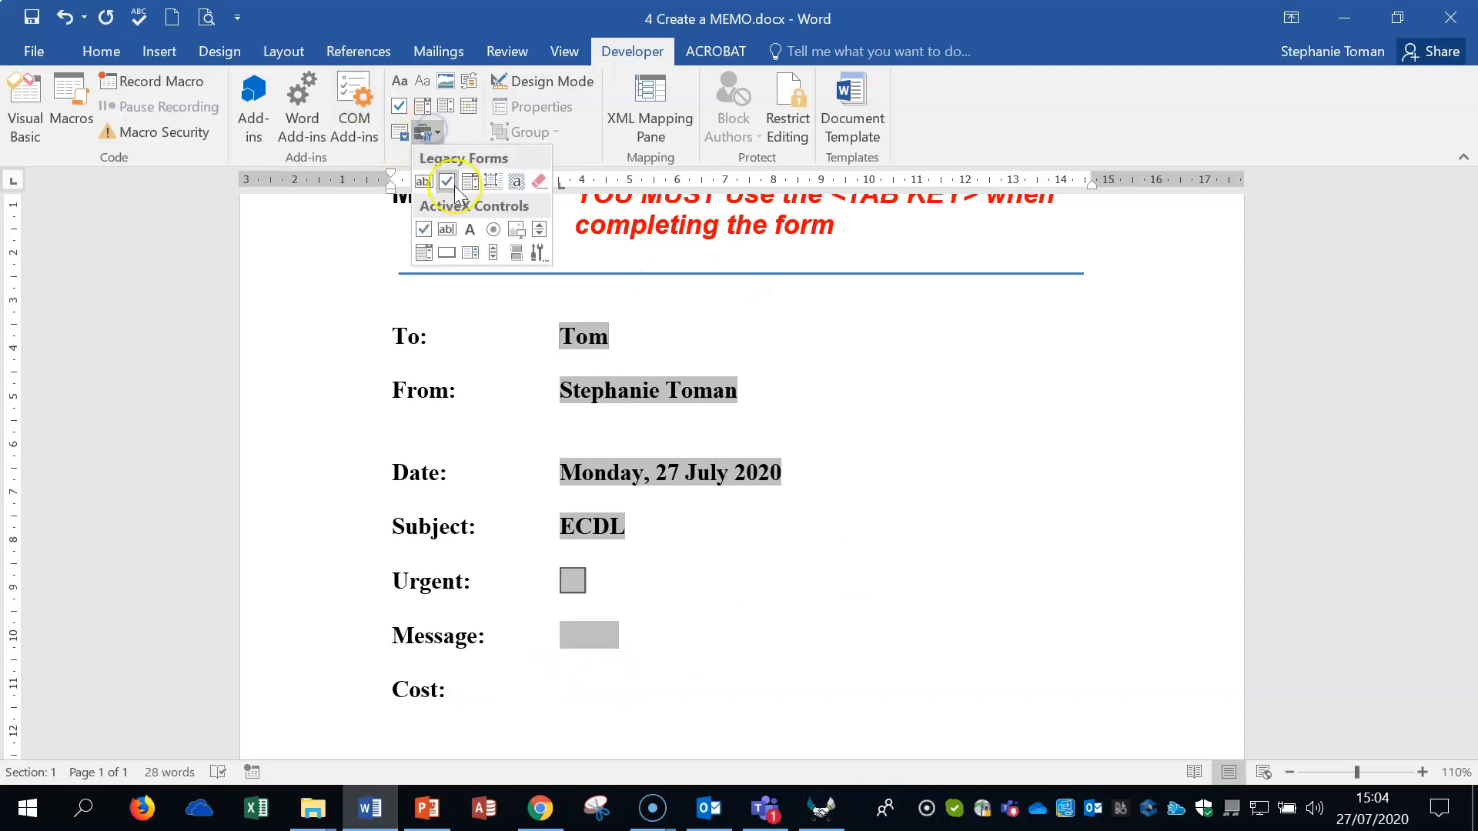
{"action": "left_click", "coordinate": [423, 182]}
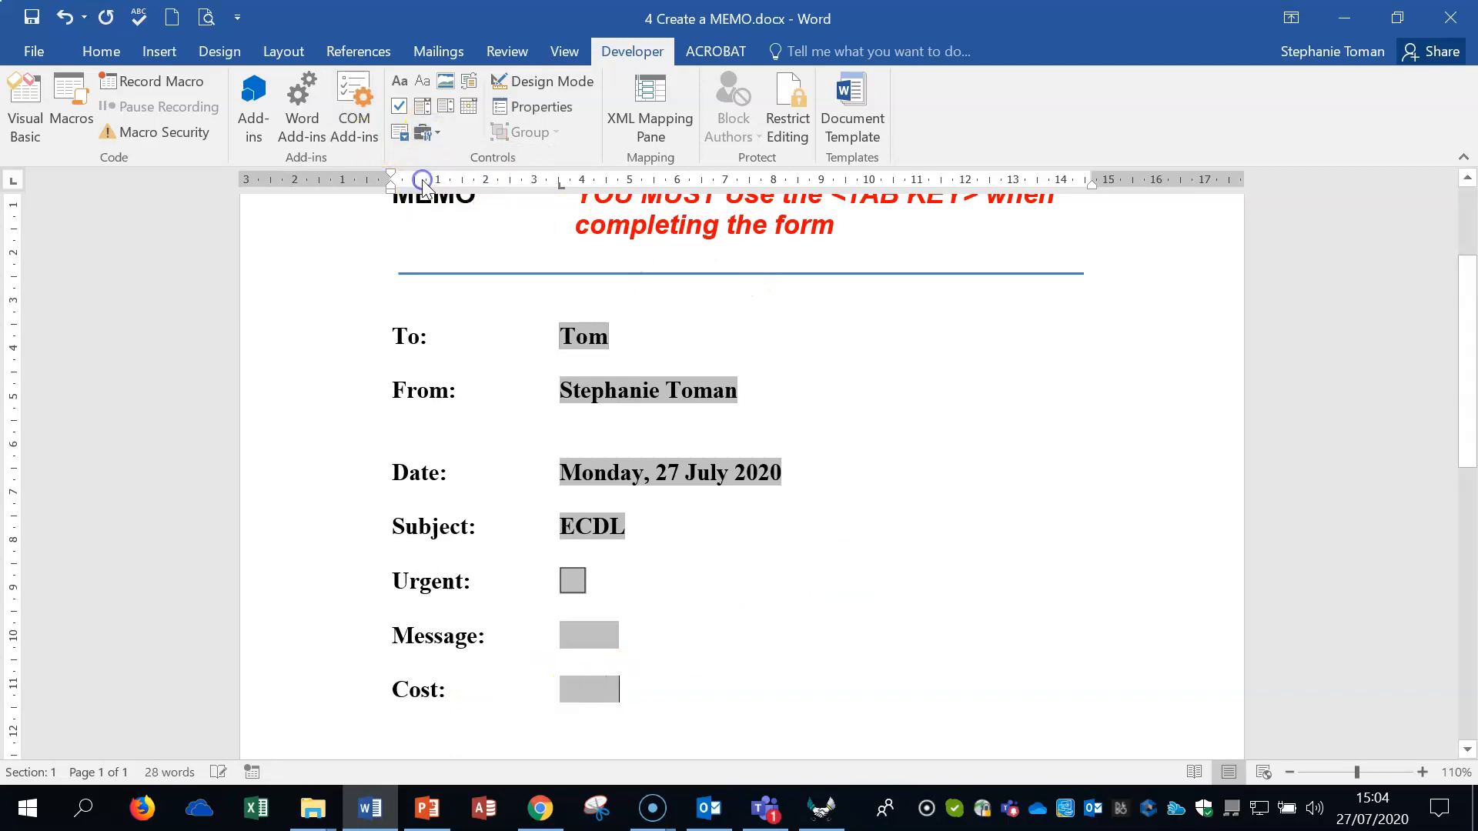
Set the Cost: field's type to Number with the number format €#,##0, leaving the default number blank
{"action": "double_click", "coordinate": [588, 691]}
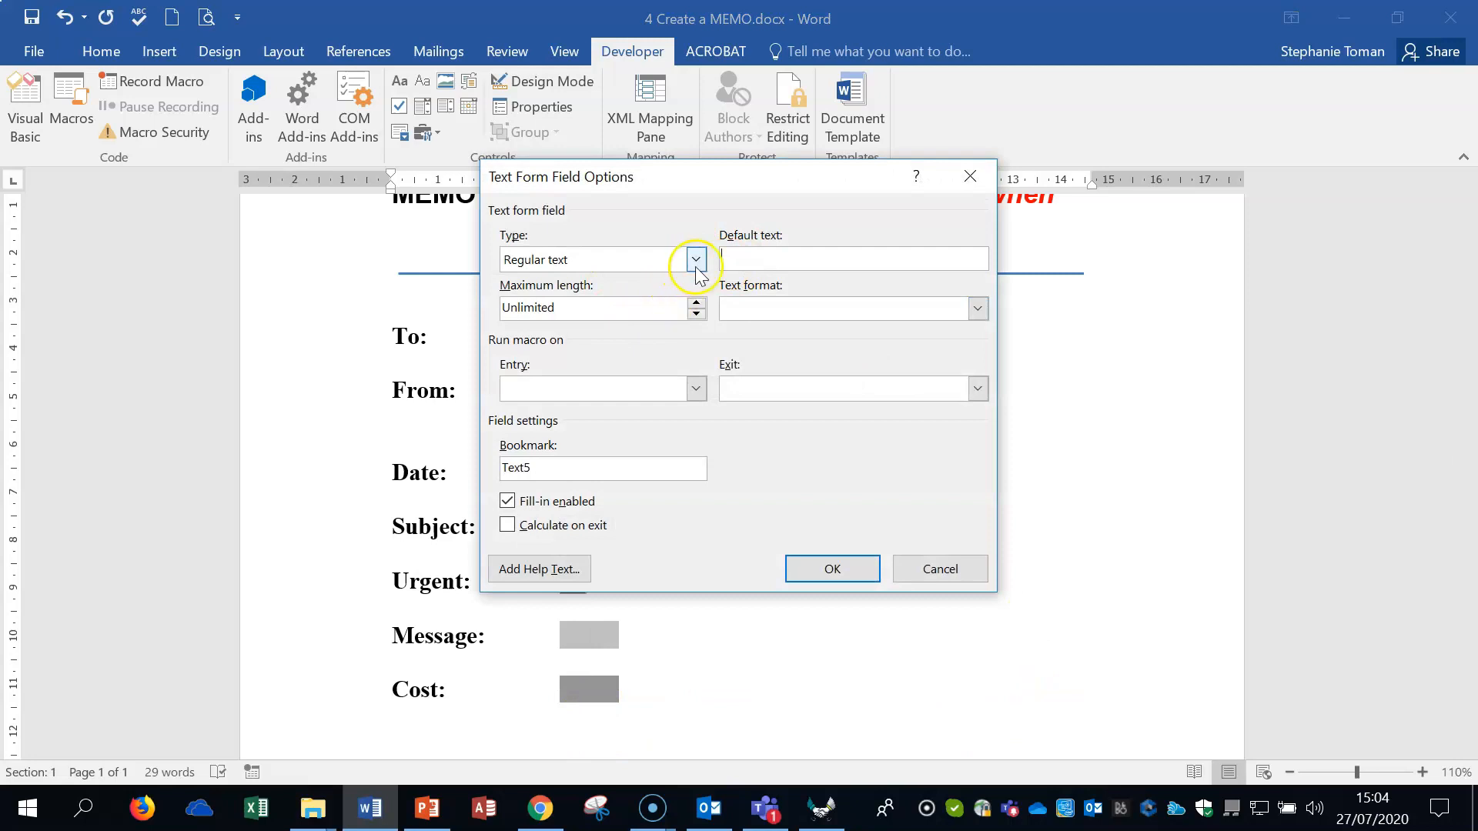
{"action": "left_click", "coordinate": [696, 262]}
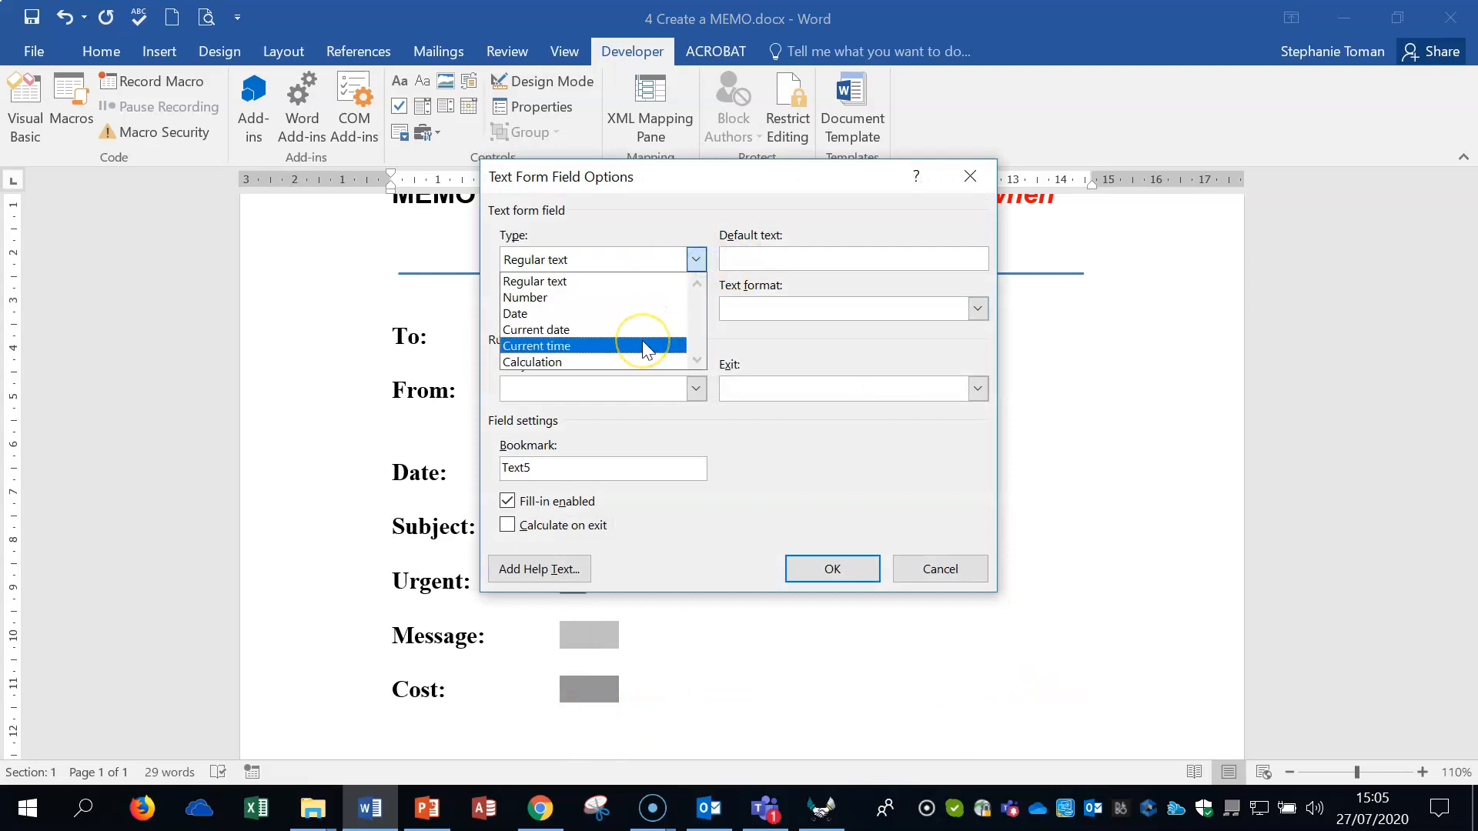
{"action": "left_click", "coordinate": [608, 297]}
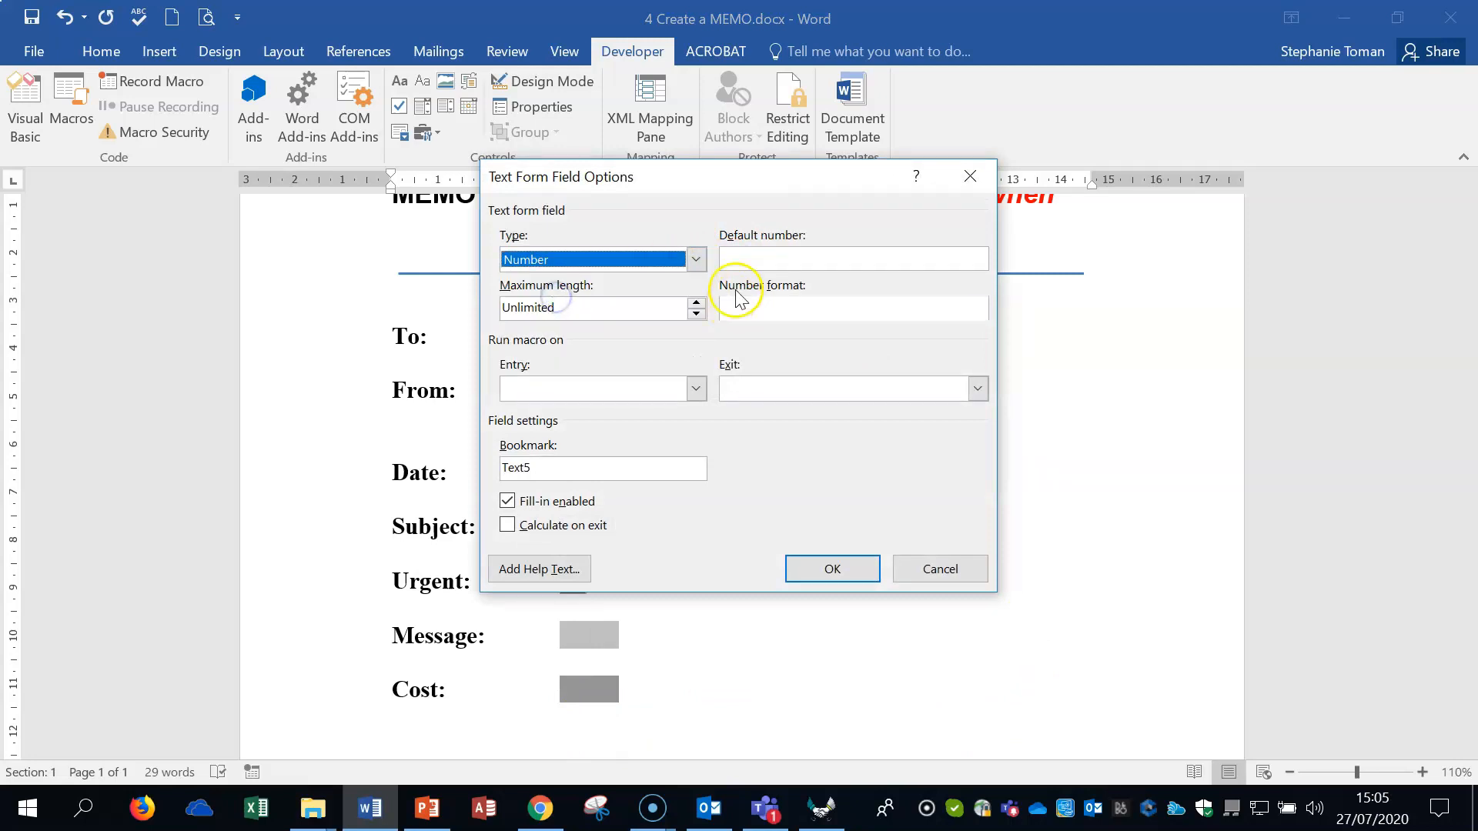
{"action": "left_click", "coordinate": [978, 310]}
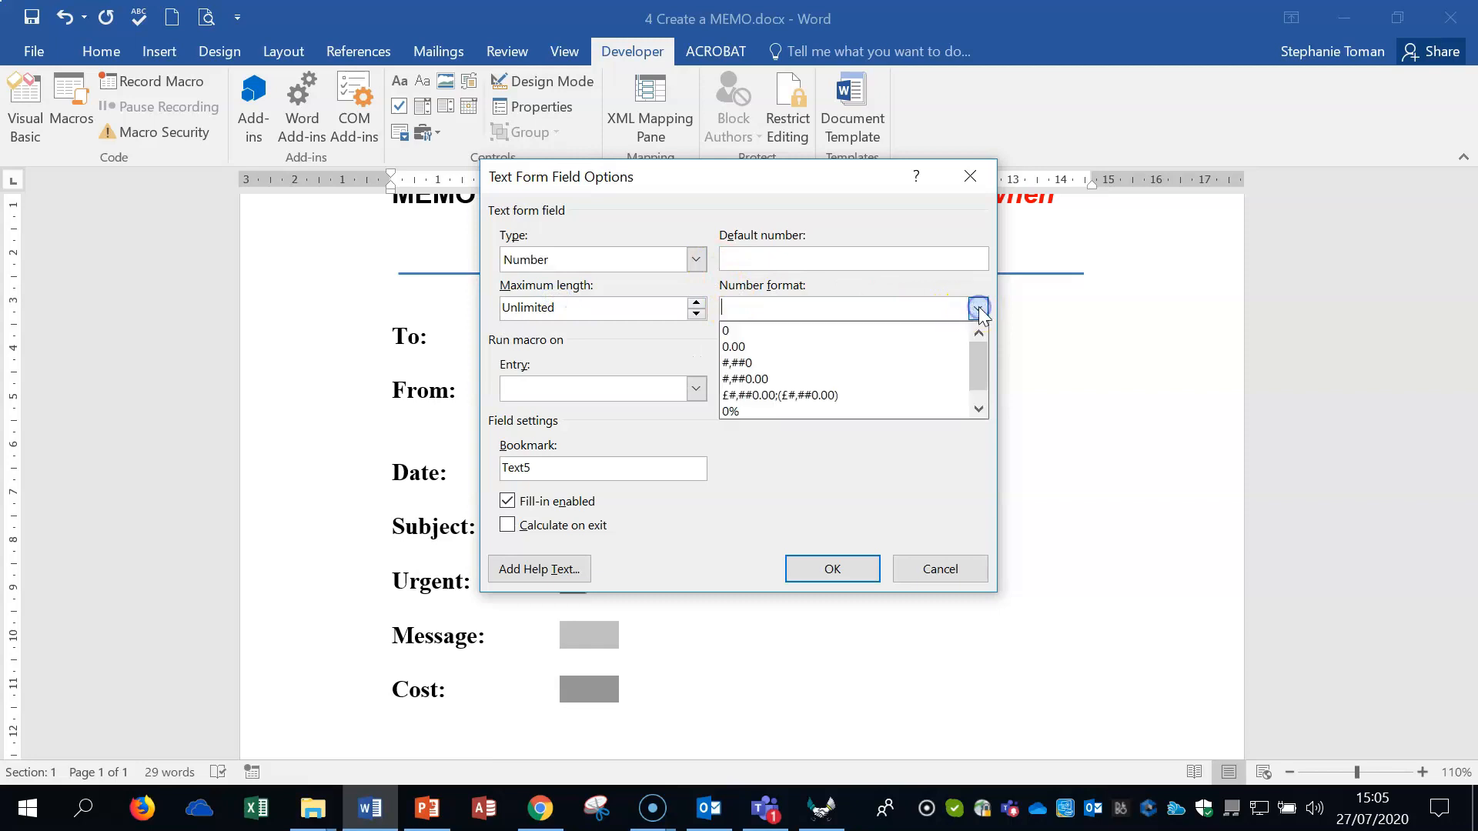
{"action": "left_click", "coordinate": [778, 360]}
{"action": "left_click", "coordinate": [898, 252]}
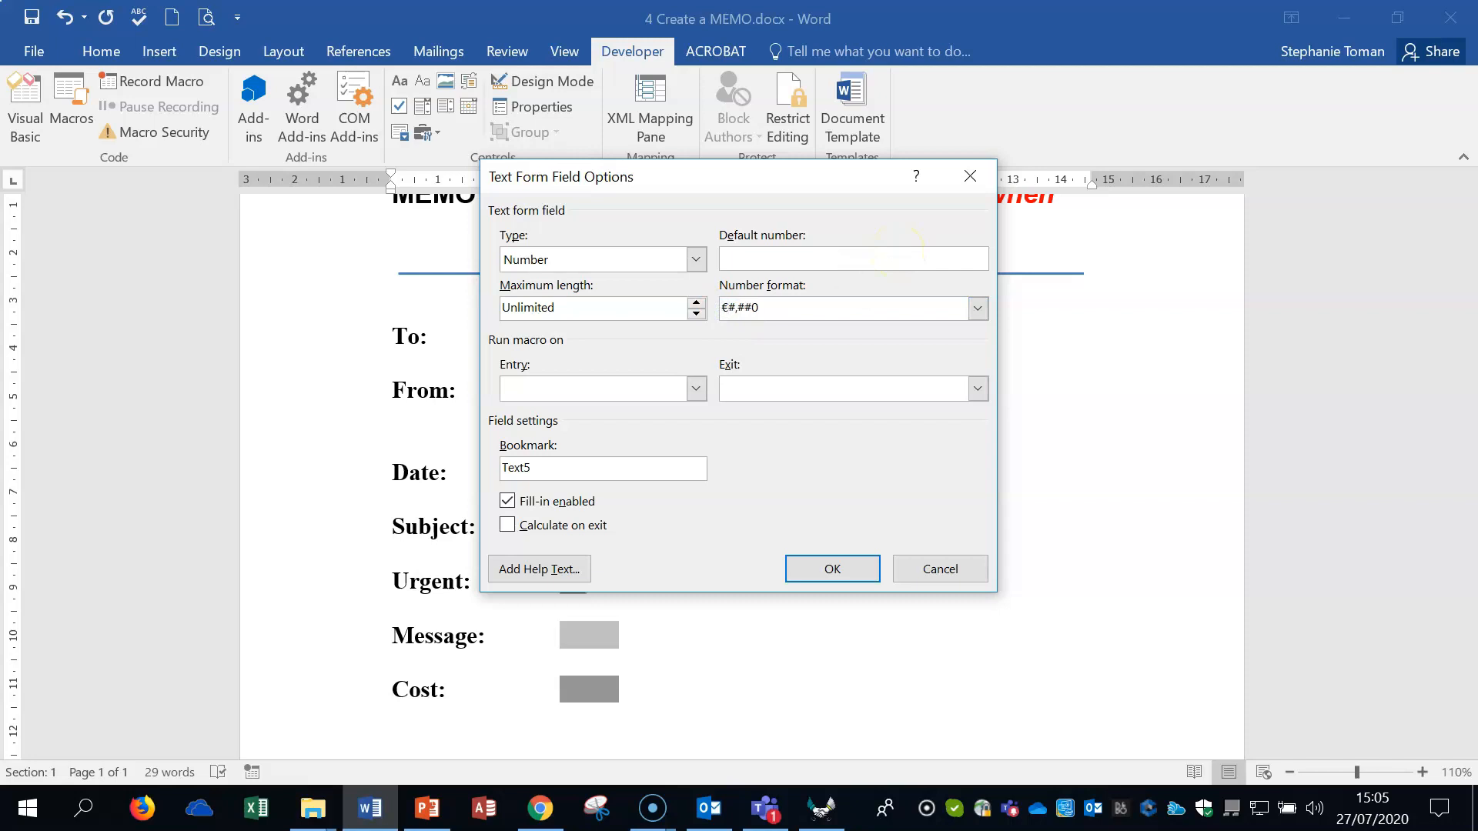
{"action": "left_click", "coordinate": [832, 569]}
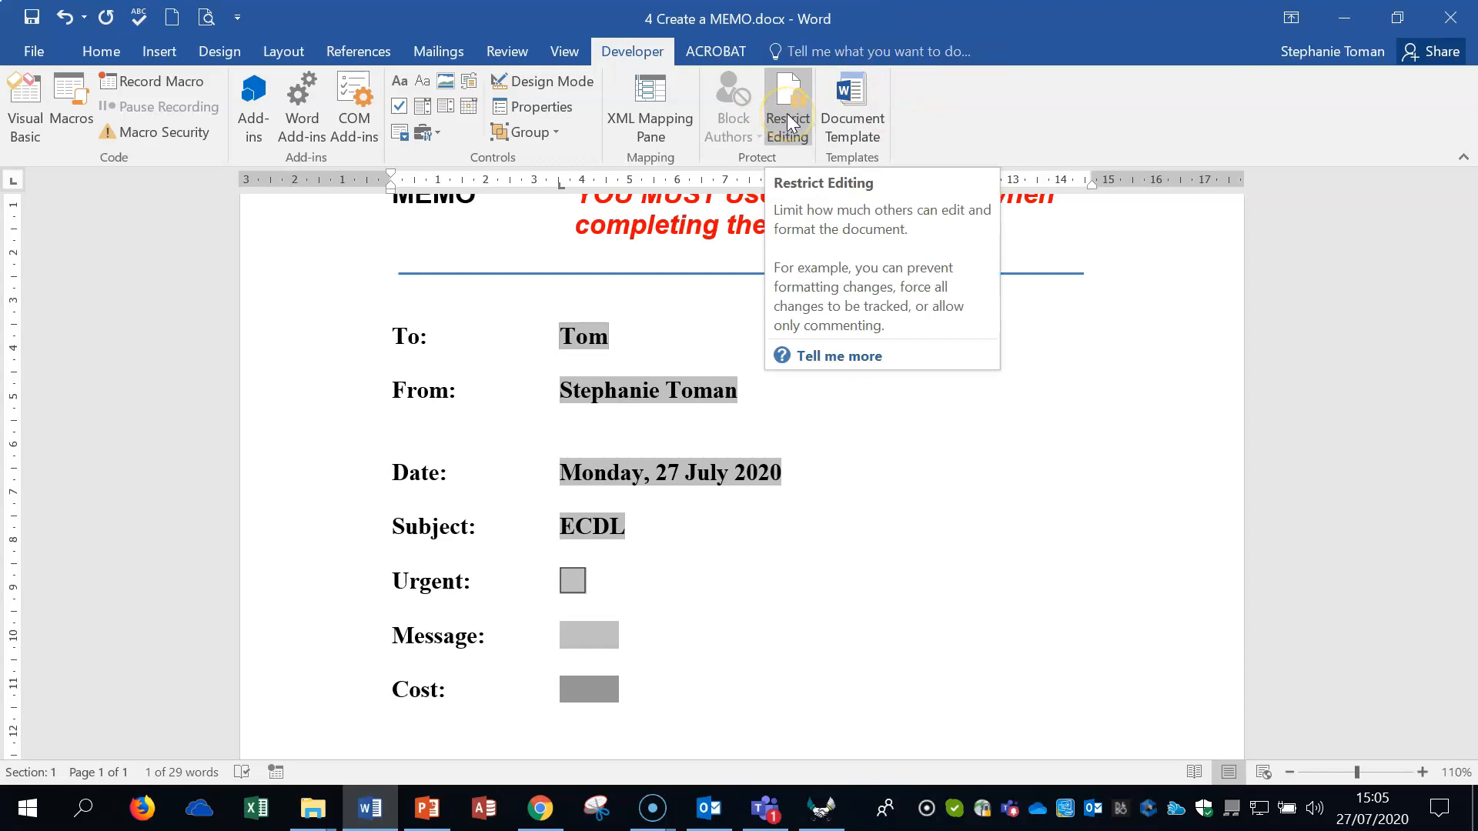
Restrict the document's editing to Filling in forms and start enforcing protection without a password
{"action": "left_click", "coordinate": [507, 51]}
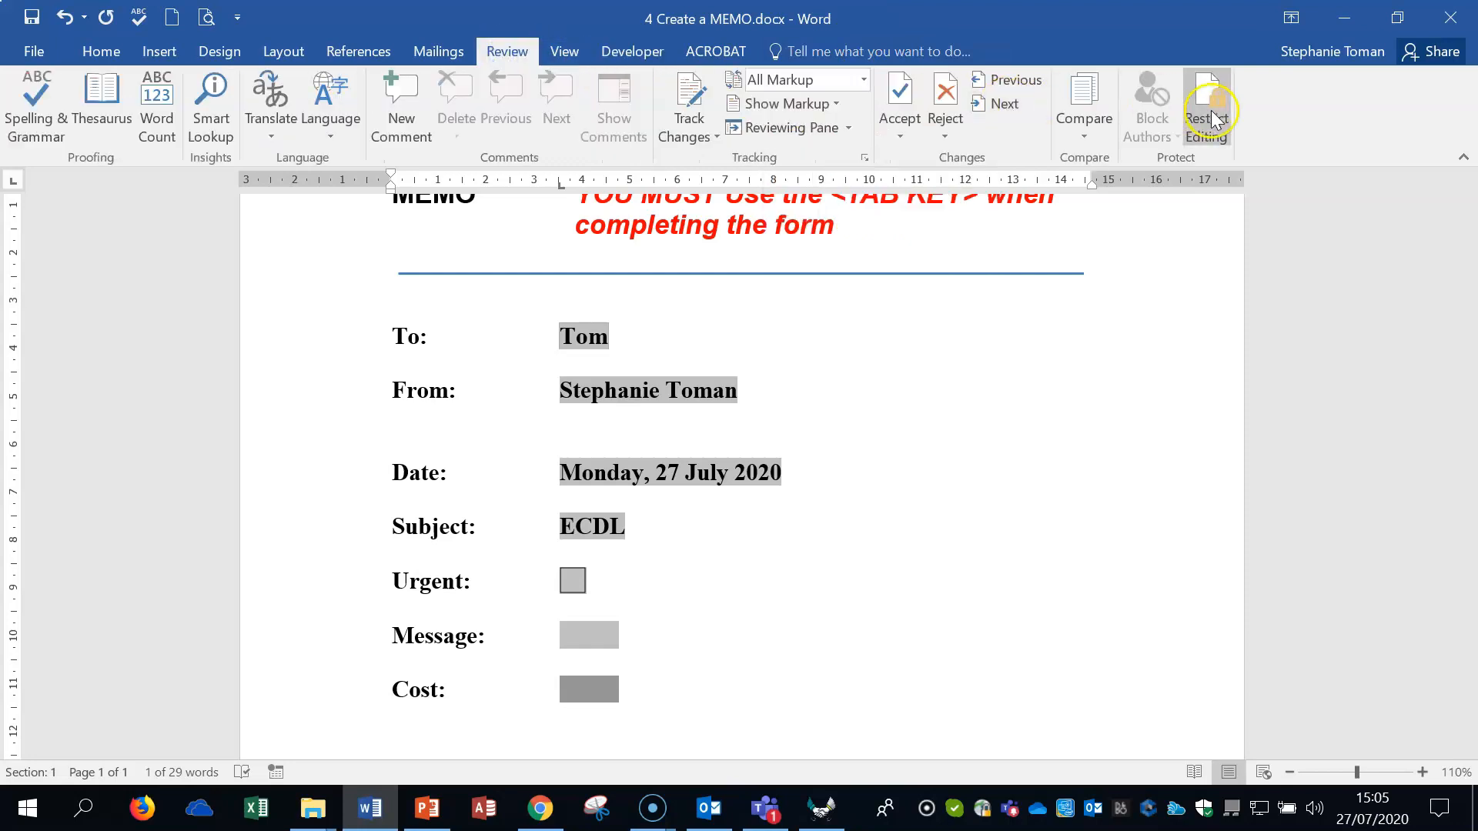
{"action": "left_click", "coordinate": [630, 52]}
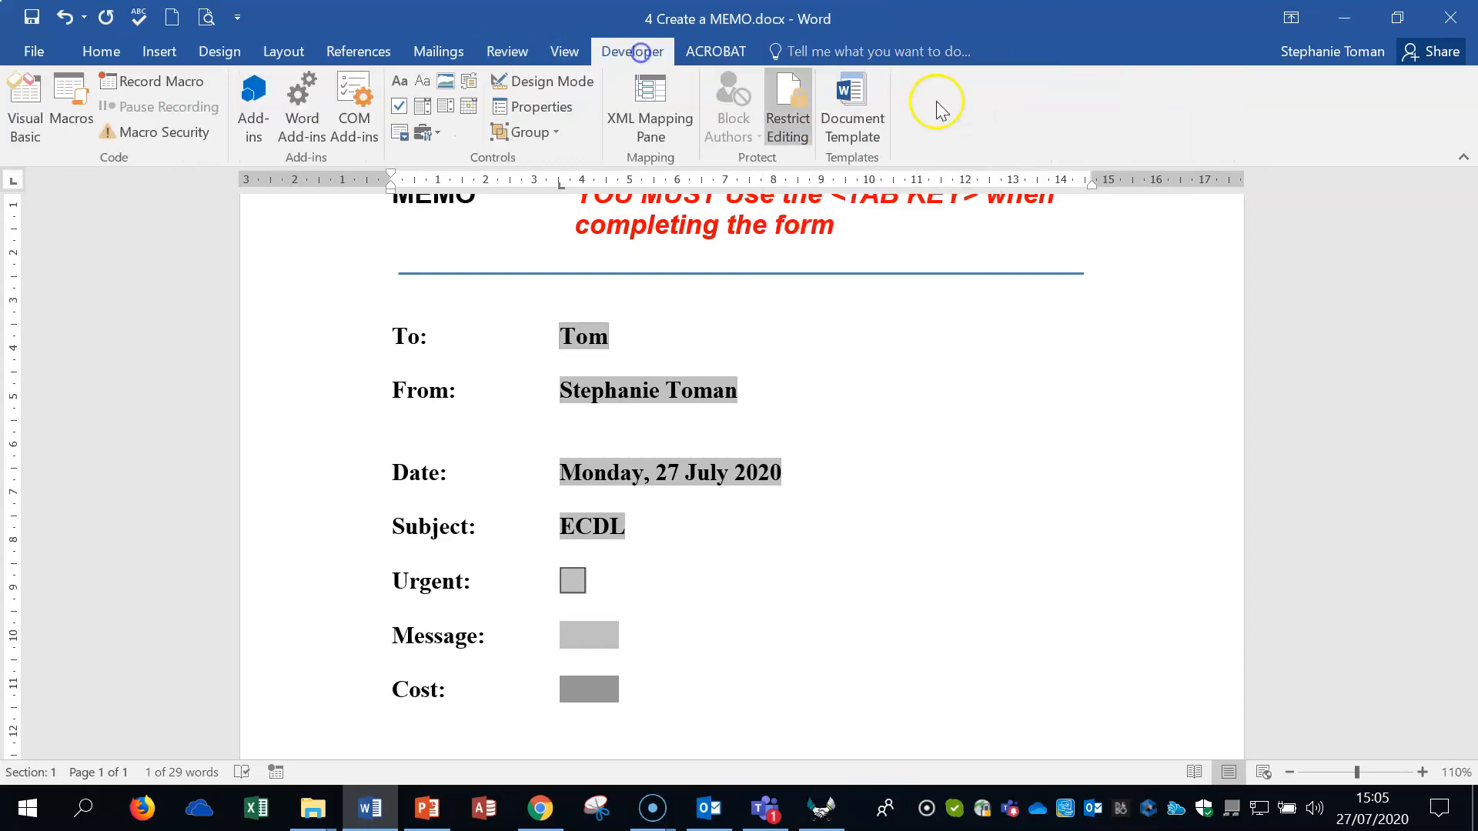
{"action": "left_click", "coordinate": [779, 123]}
{"action": "left_click", "coordinate": [1257, 328]}
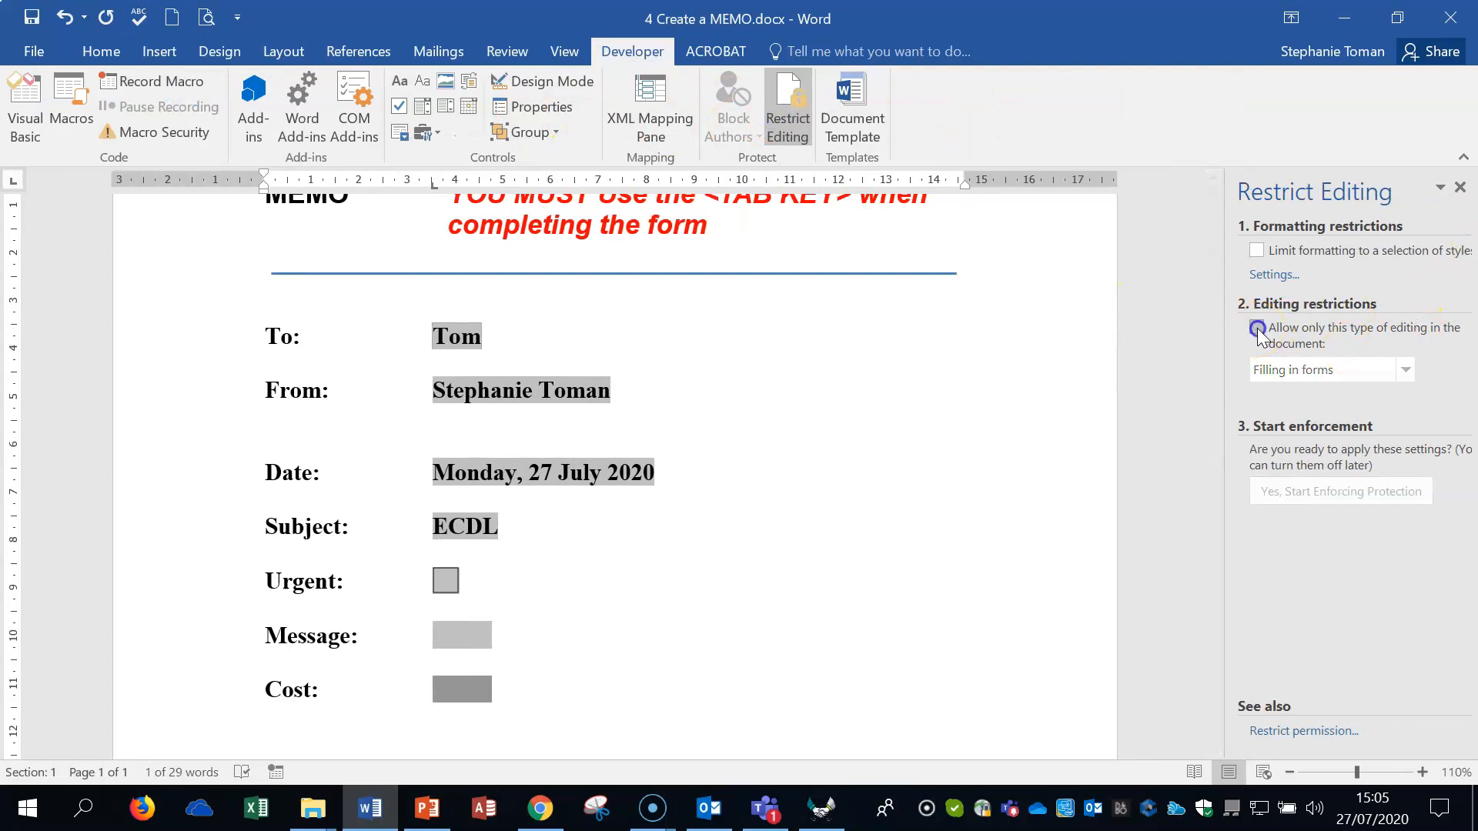
{"action": "left_click", "coordinate": [1257, 328]}
{"action": "left_click", "coordinate": [1406, 369]}
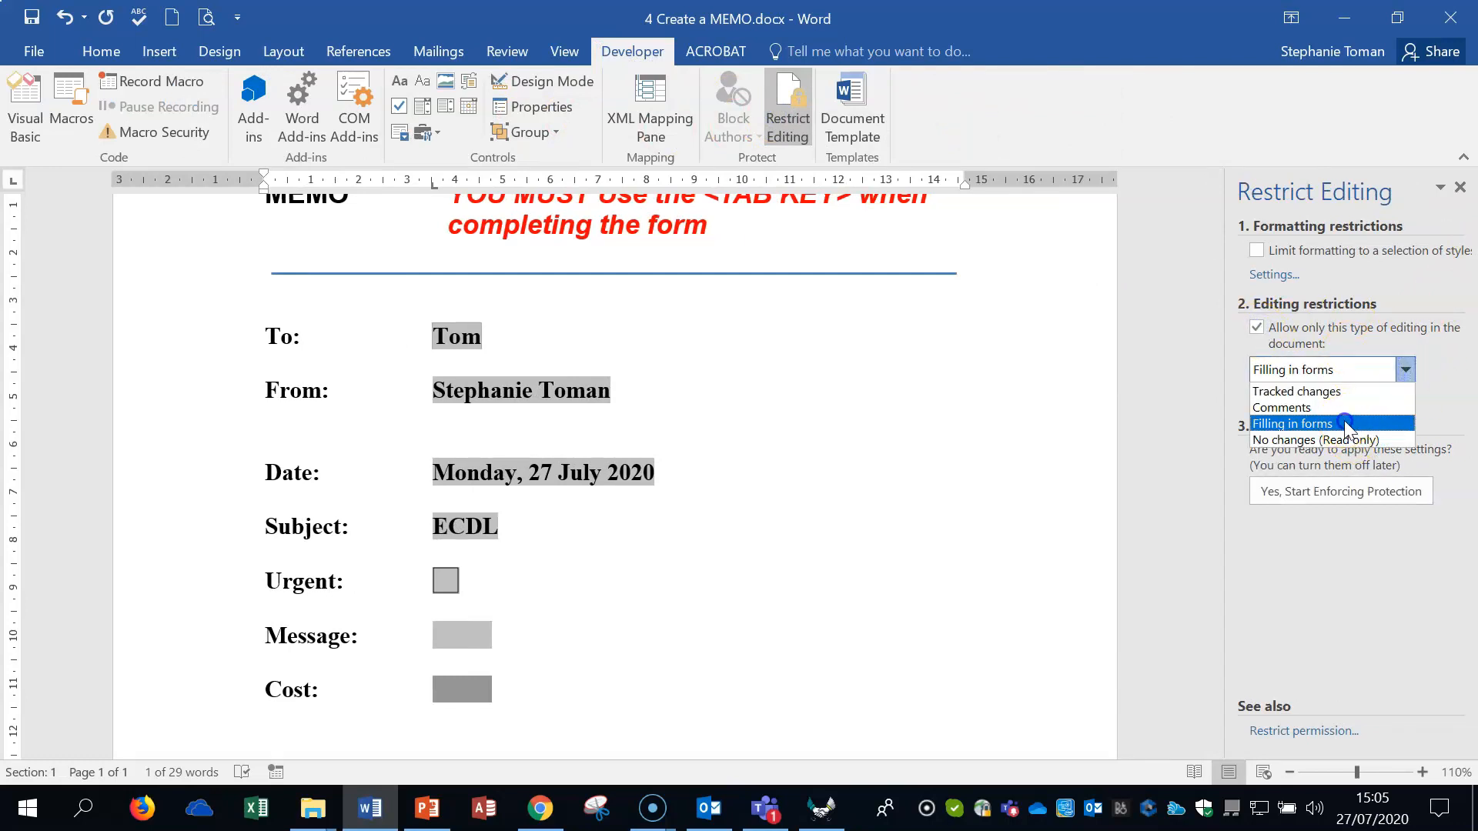
{"action": "left_click", "coordinate": [1347, 423]}
{"action": "left_click", "coordinate": [1337, 491]}
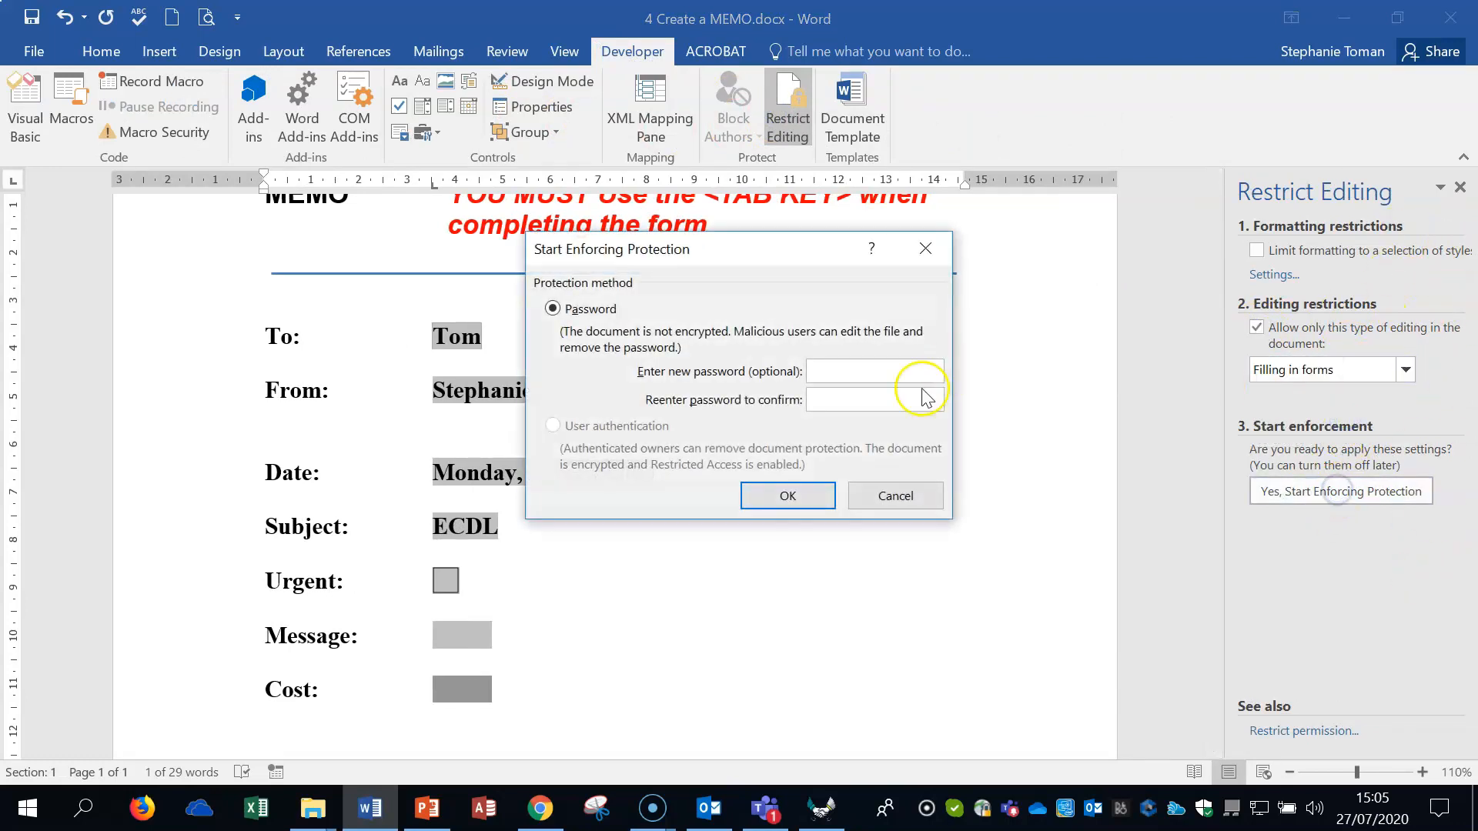
{"action": "left_click", "coordinate": [788, 495]}
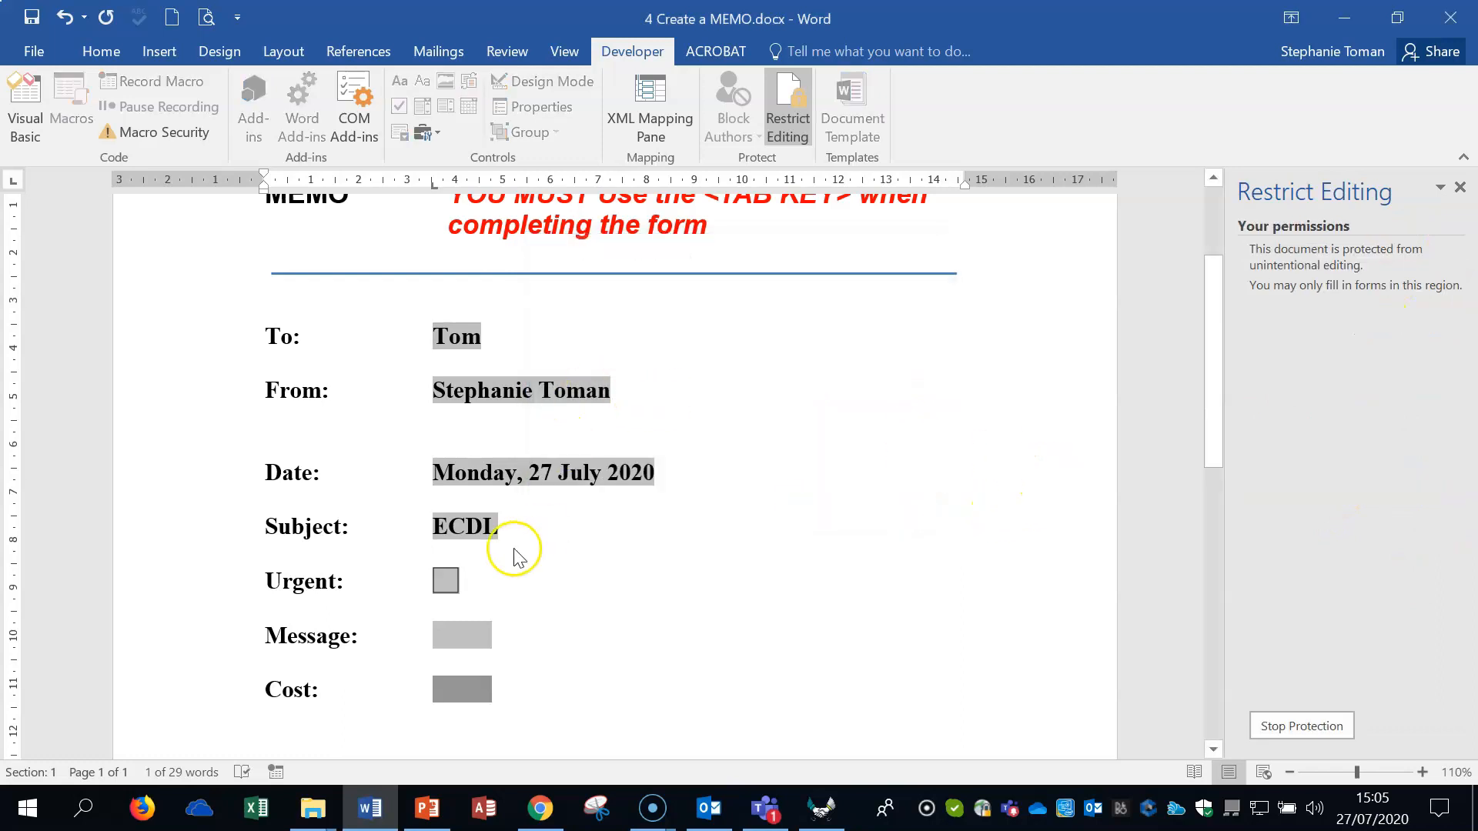
Choose the third recipient in the protected form's To: drop-down and move on to the From: field
{"action": "left_click", "coordinate": [452, 338]}
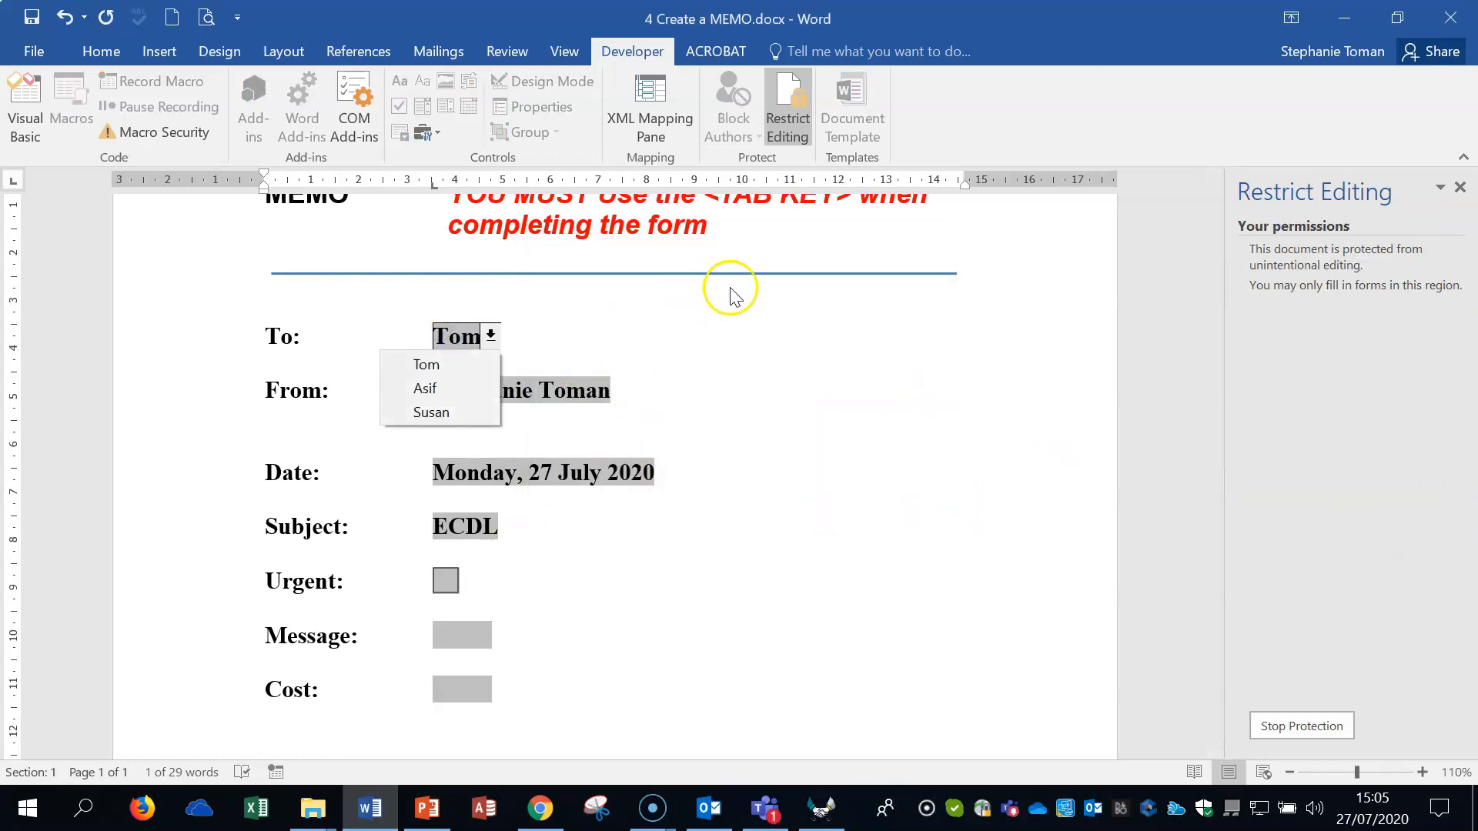
{"action": "left_click", "coordinate": [430, 414]}
{"action": "key", "text": "Tab"}
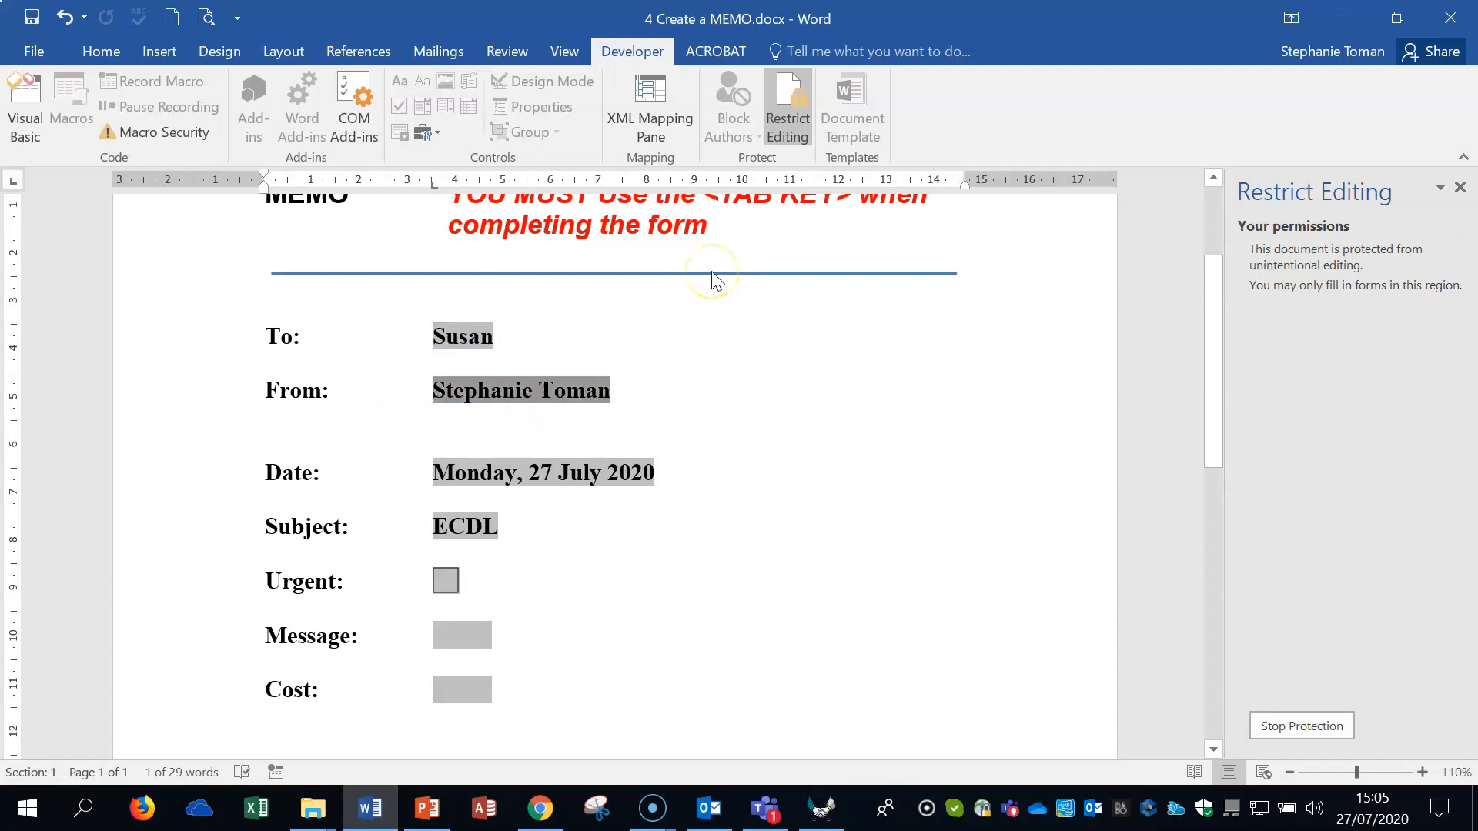
Mark the memo as urgent and fill the Message: field with a long run of k characters spanning several lines
{"action": "key", "text": "Tab"}
{"action": "key", "text": "Tab"}
{"action": "key", "text": "space"}
{"action": "key", "text": "Tab"}
{"action": "type", "text": "kokokokkk"}
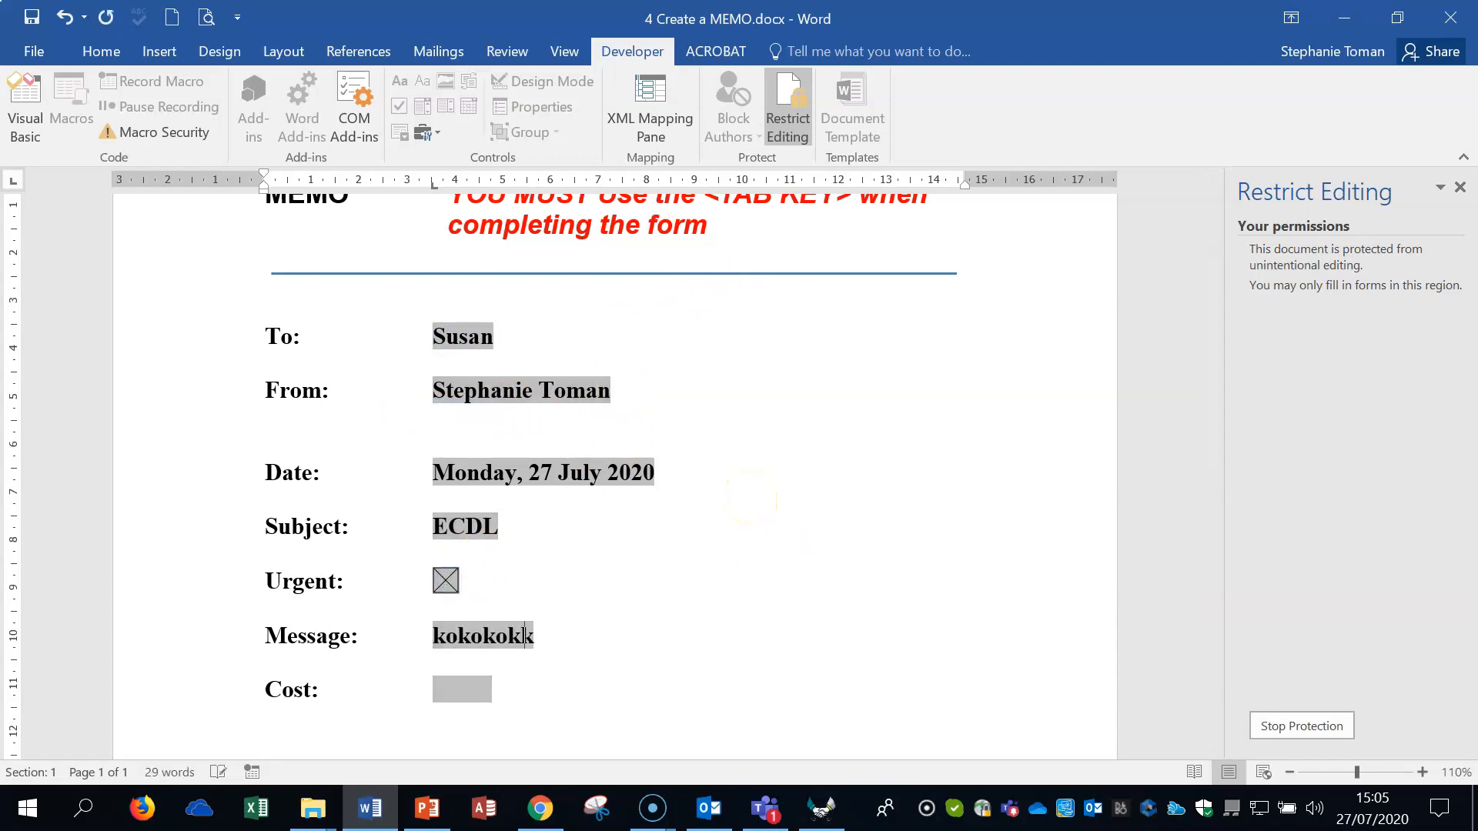
{"action": "type", "text": "kkkkkkkkkkkkkkkkkkkkkkkkkkkkkkkkkkkkkkkkkkkkkkkkkkk"}
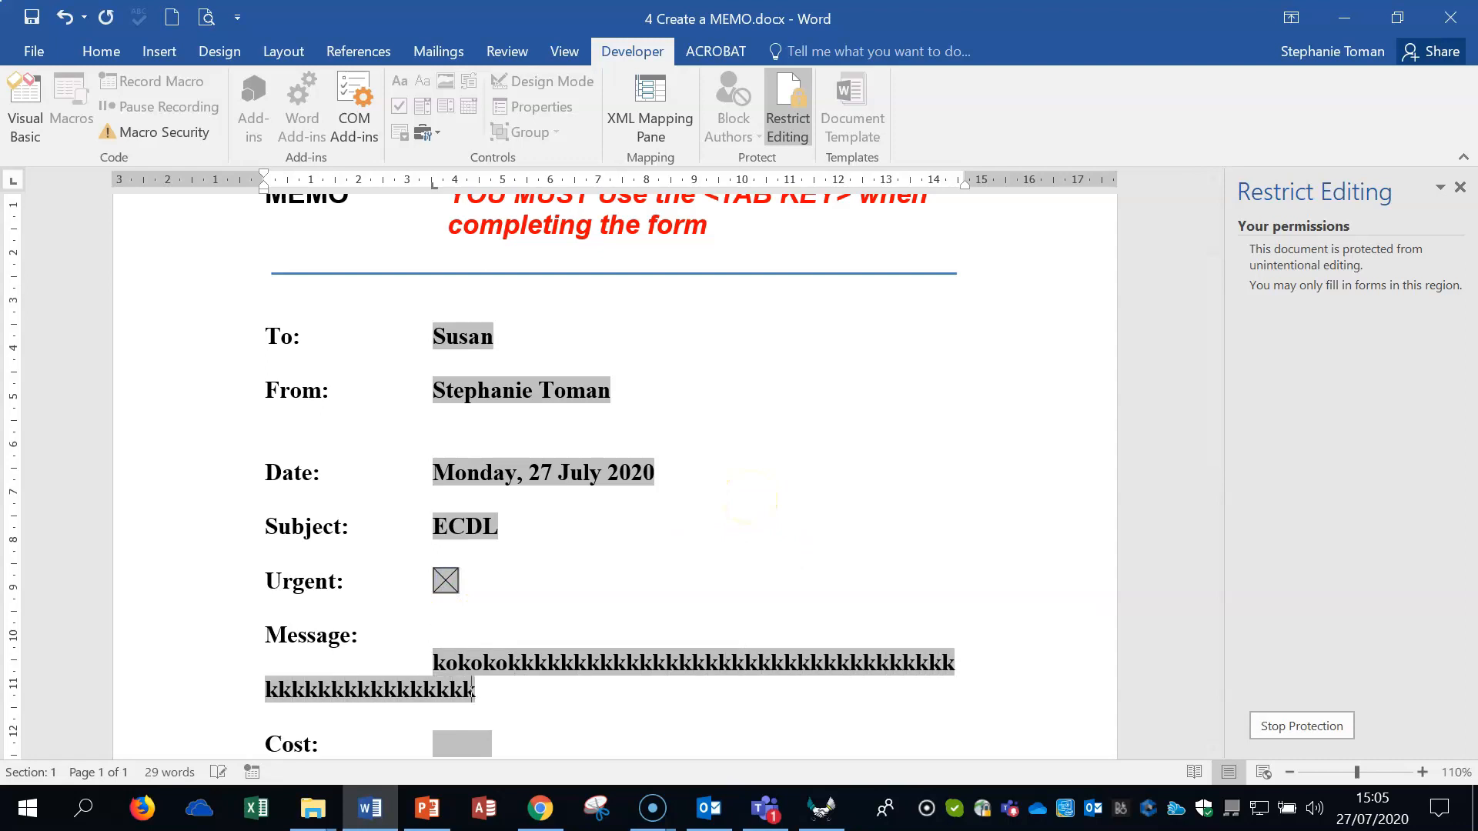
{"action": "type", "text": "kkkkkkkkkkkkkkkkkkkkkkkkkkkkkkkkkkkkkkkkkkkkkkkkkkkkkkkkkkkkkkkkk"}
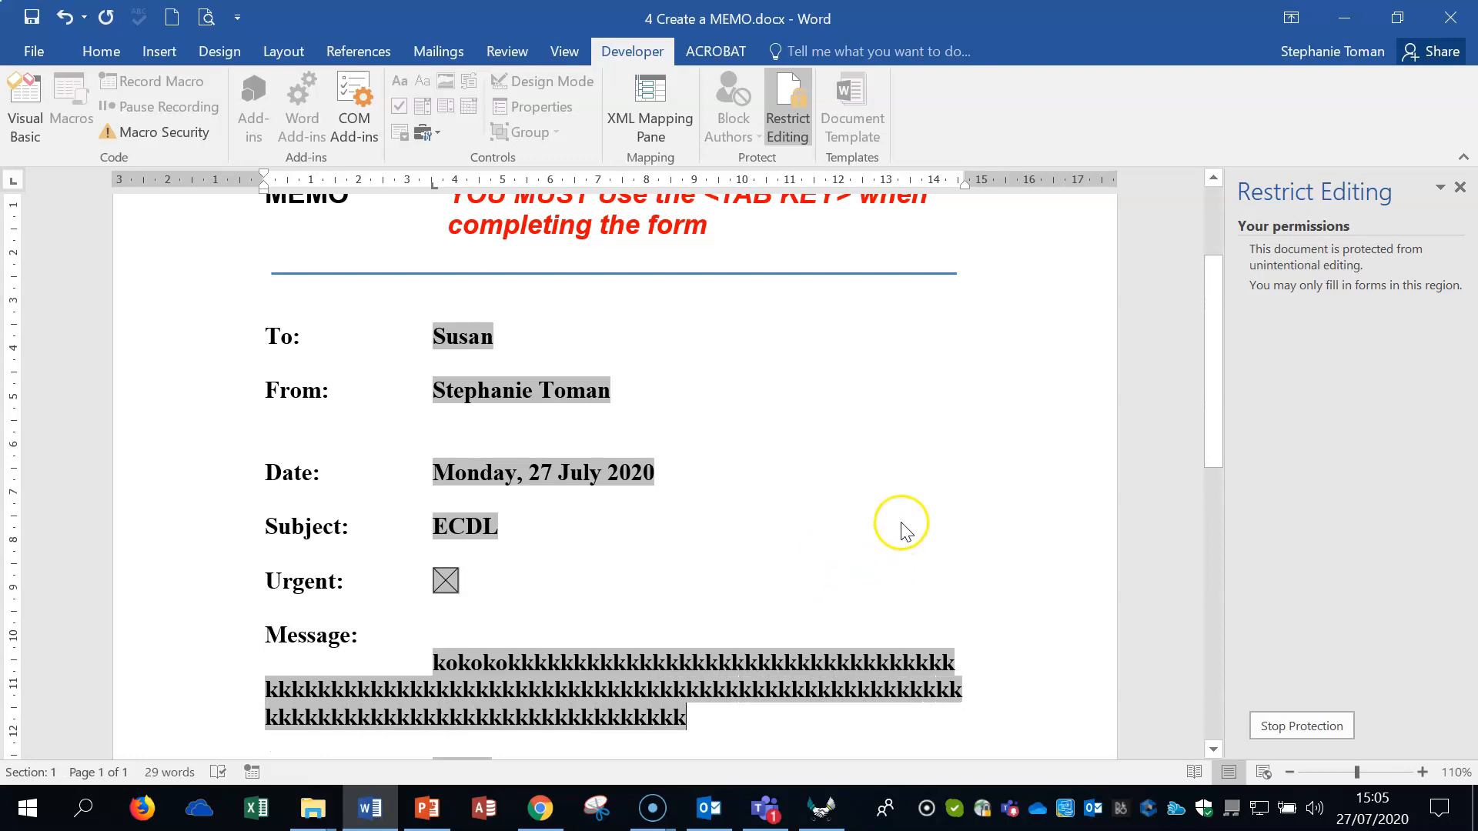
{"action": "scroll", "coordinate": [815, 554], "scroll_direction": "down", "scroll_amount": 3}
{"action": "key", "text": "Tab"}
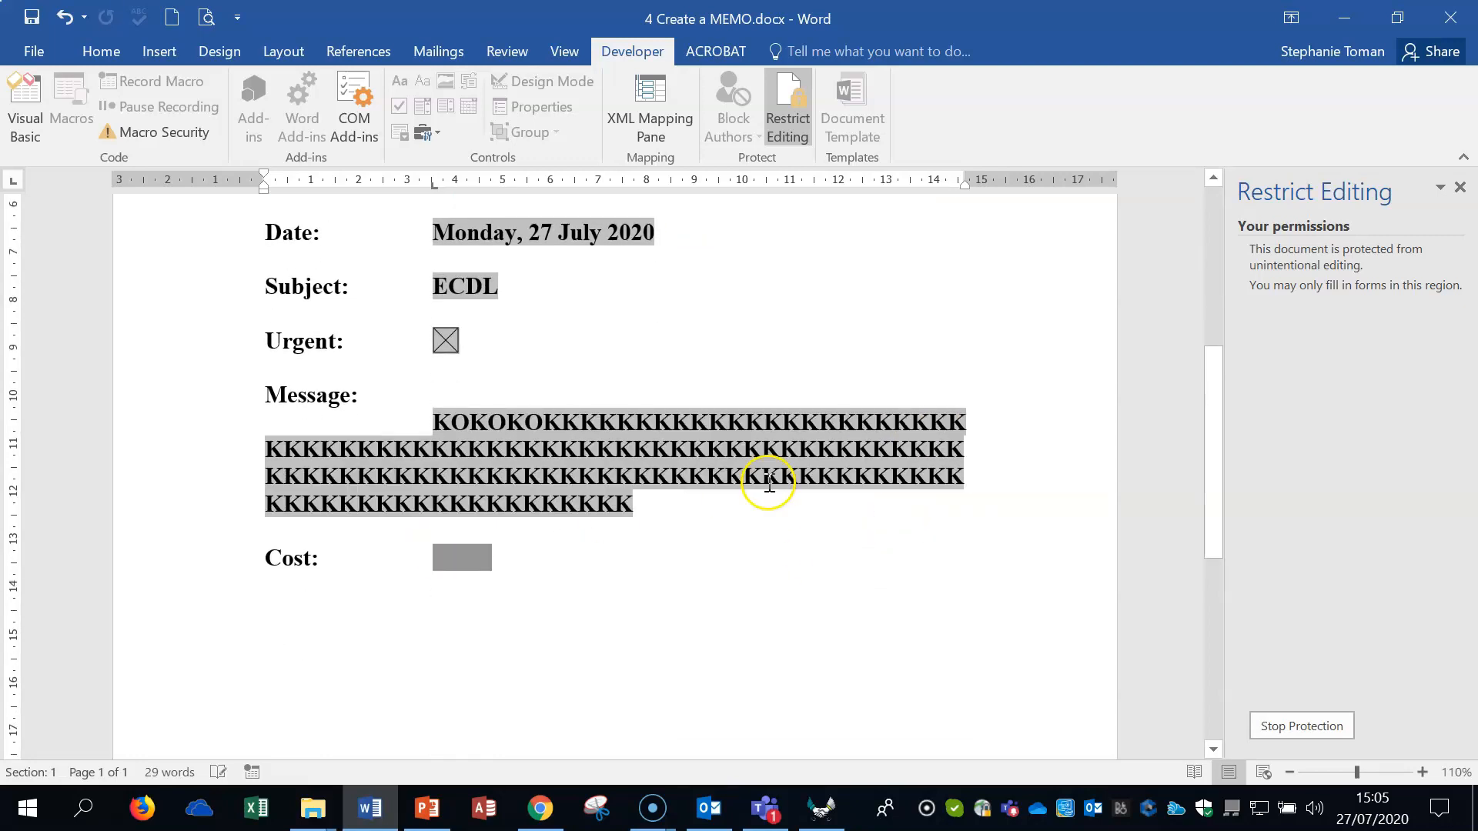
Try the letters plplplpl in the Cost: field, replace them with 5555 and leave the field
{"action": "type", "text": "plplplpl"}
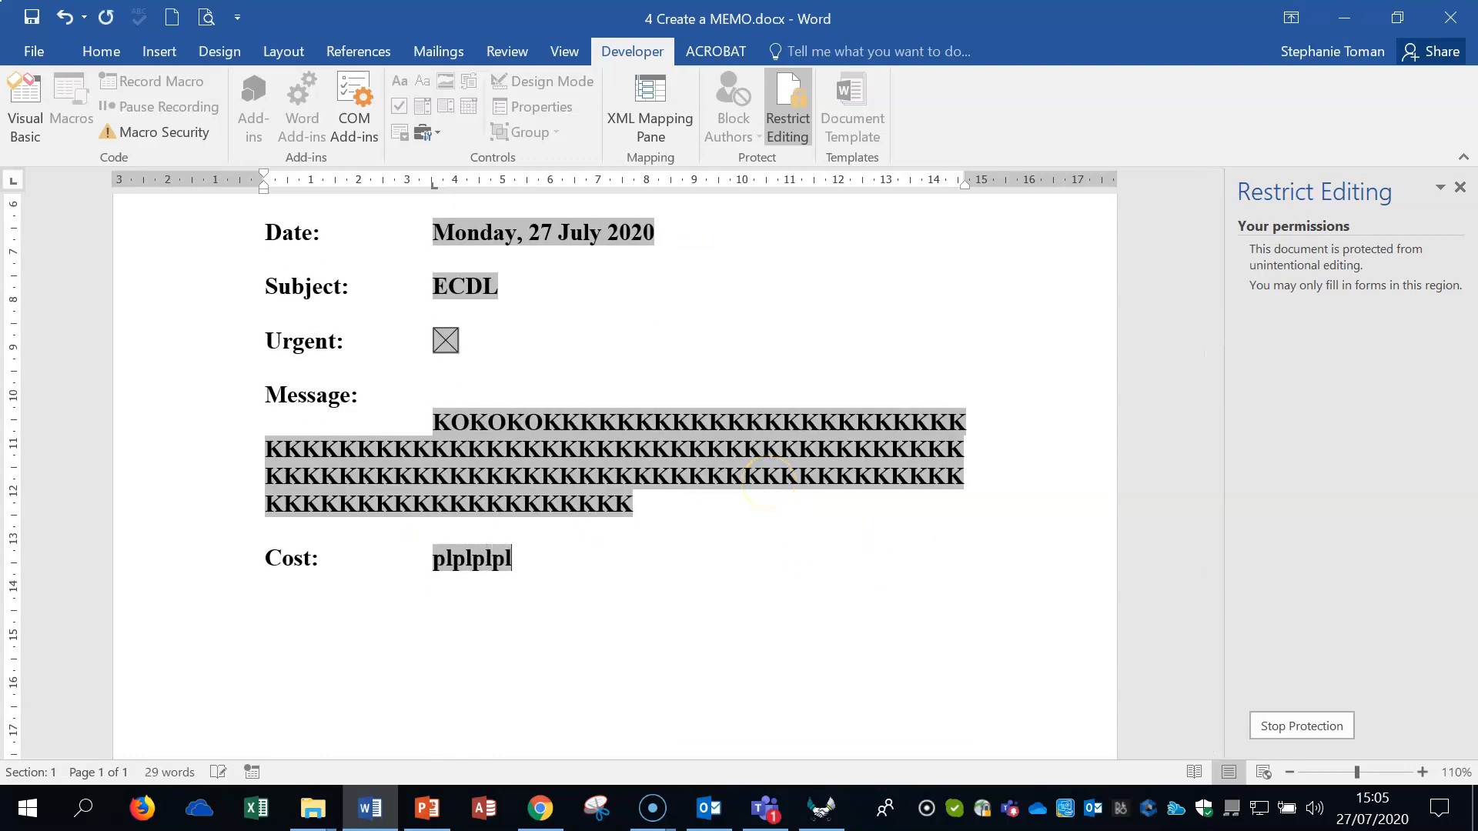
{"action": "key", "text": "BackSpace"}
{"action": "type", "text": "5,55"}
{"action": "type", "text": "5555"}
{"action": "key", "text": "Tab"}
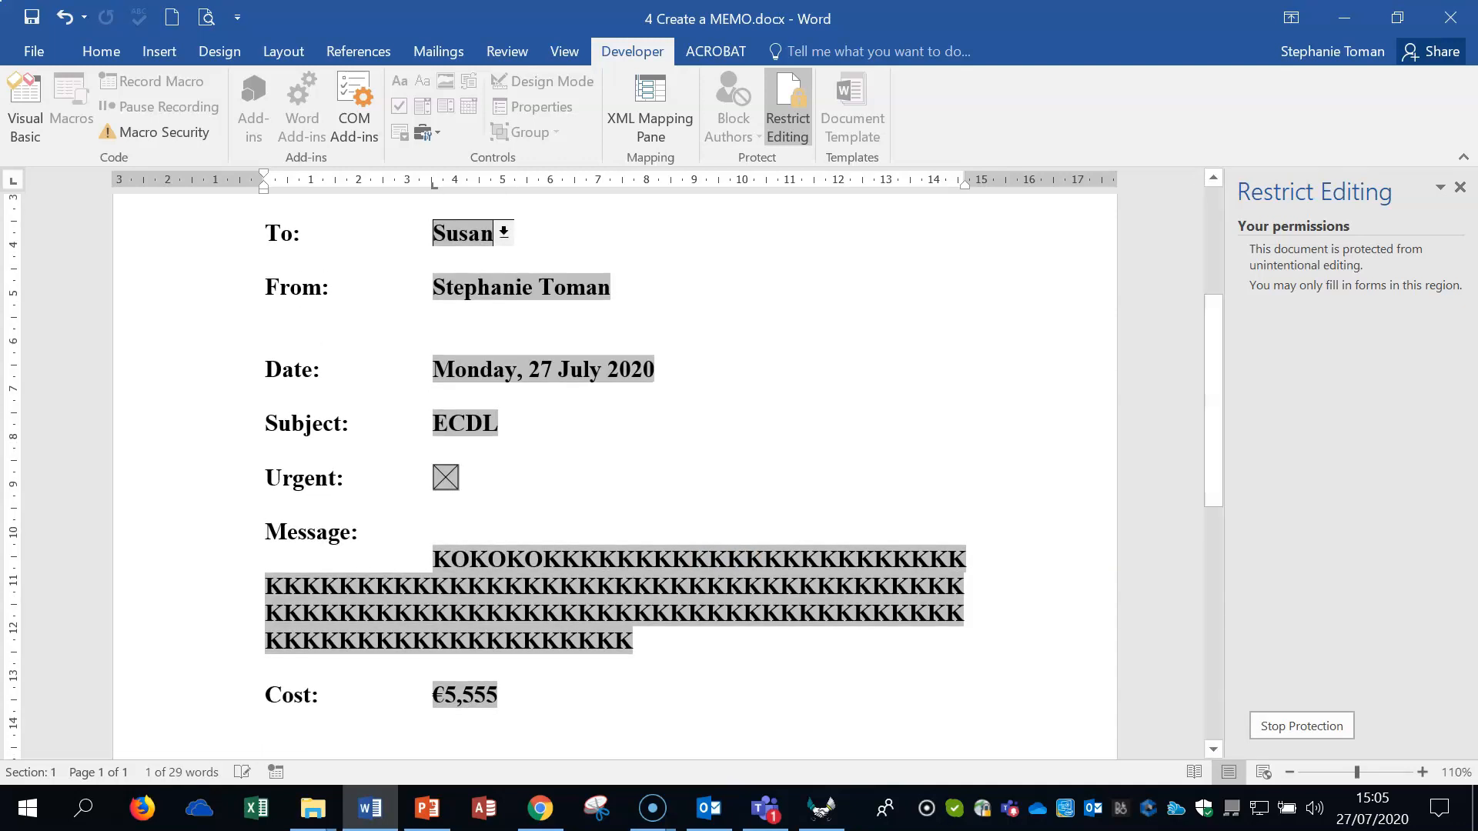
Stop the form's protection and give the Message: field its own status bar help text "Please do not go on and on and on...................."
{"action": "left_click", "coordinate": [745, 602]}
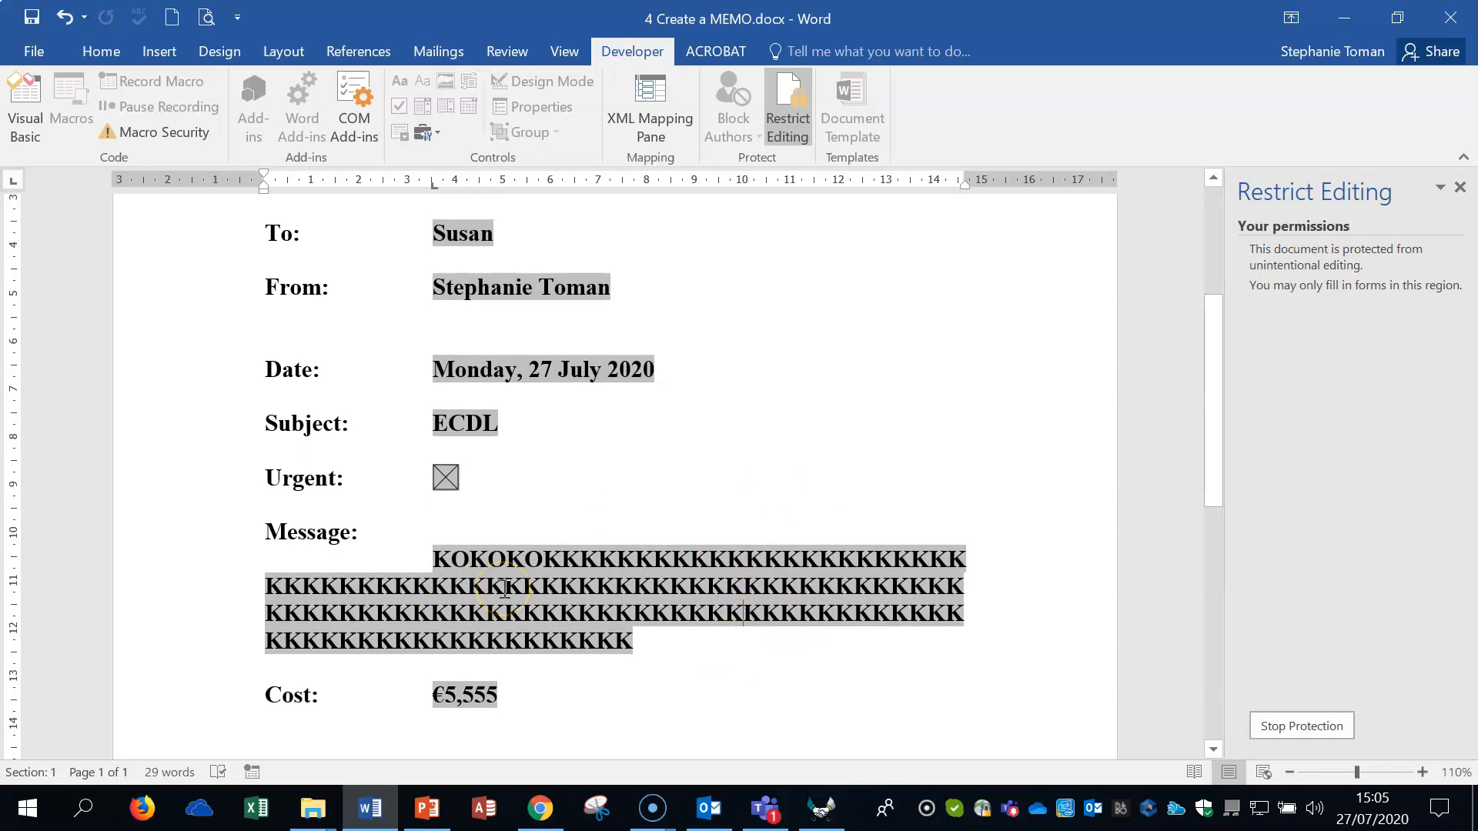
{"action": "left_click", "coordinate": [1293, 727]}
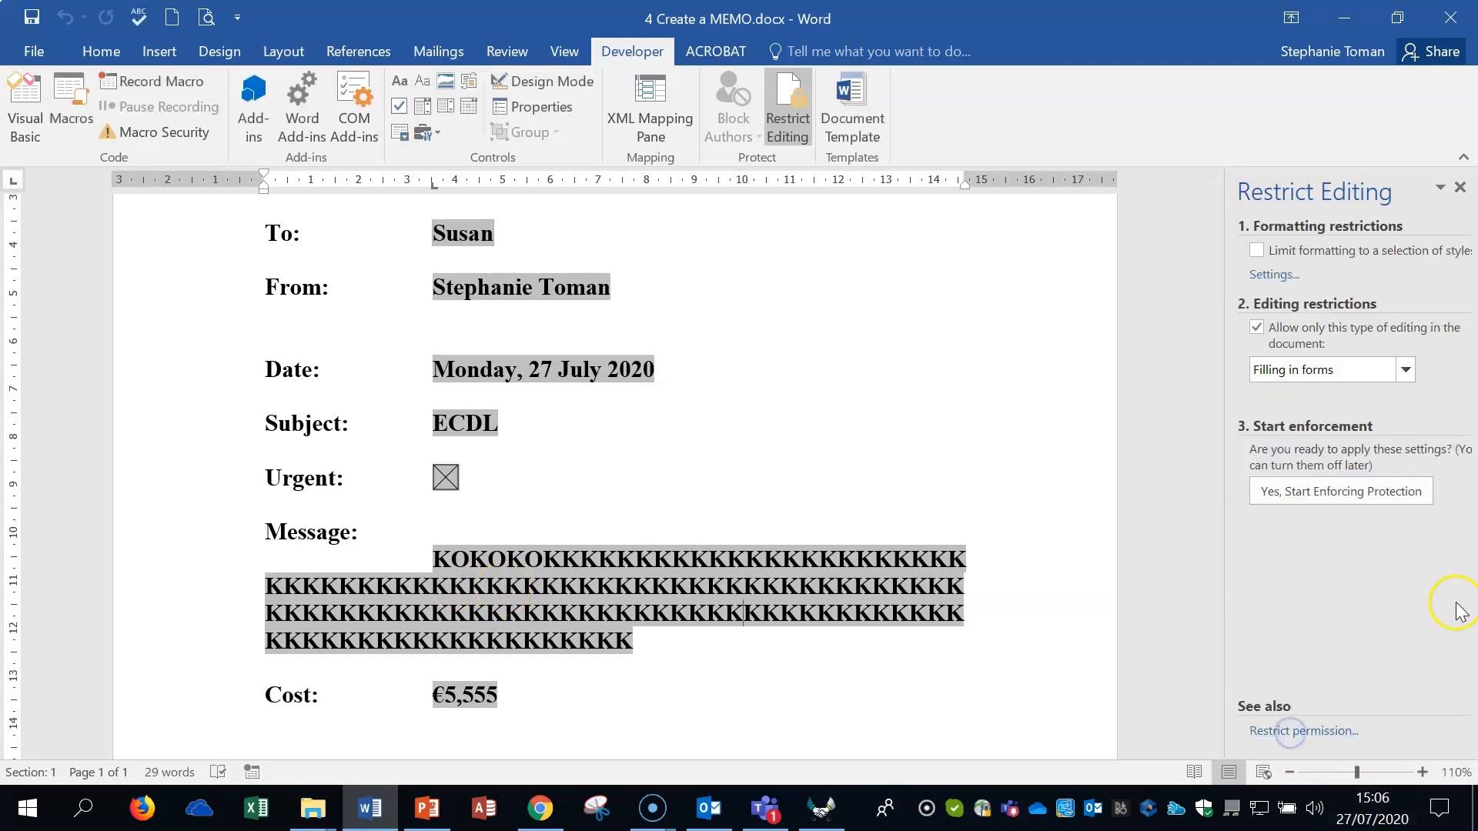
{"action": "double_click", "coordinate": [548, 580]}
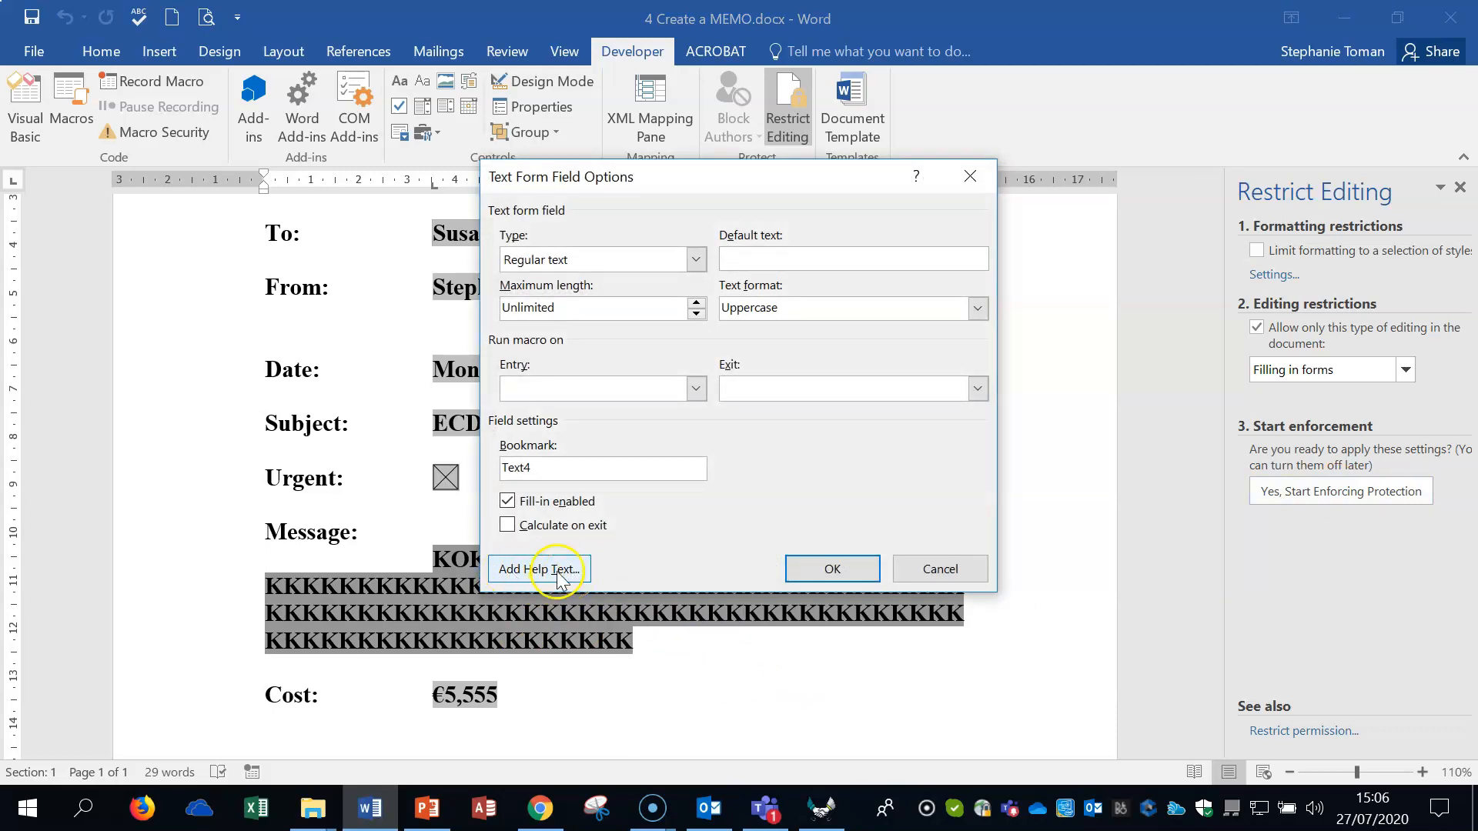
{"action": "left_click", "coordinate": [561, 571]}
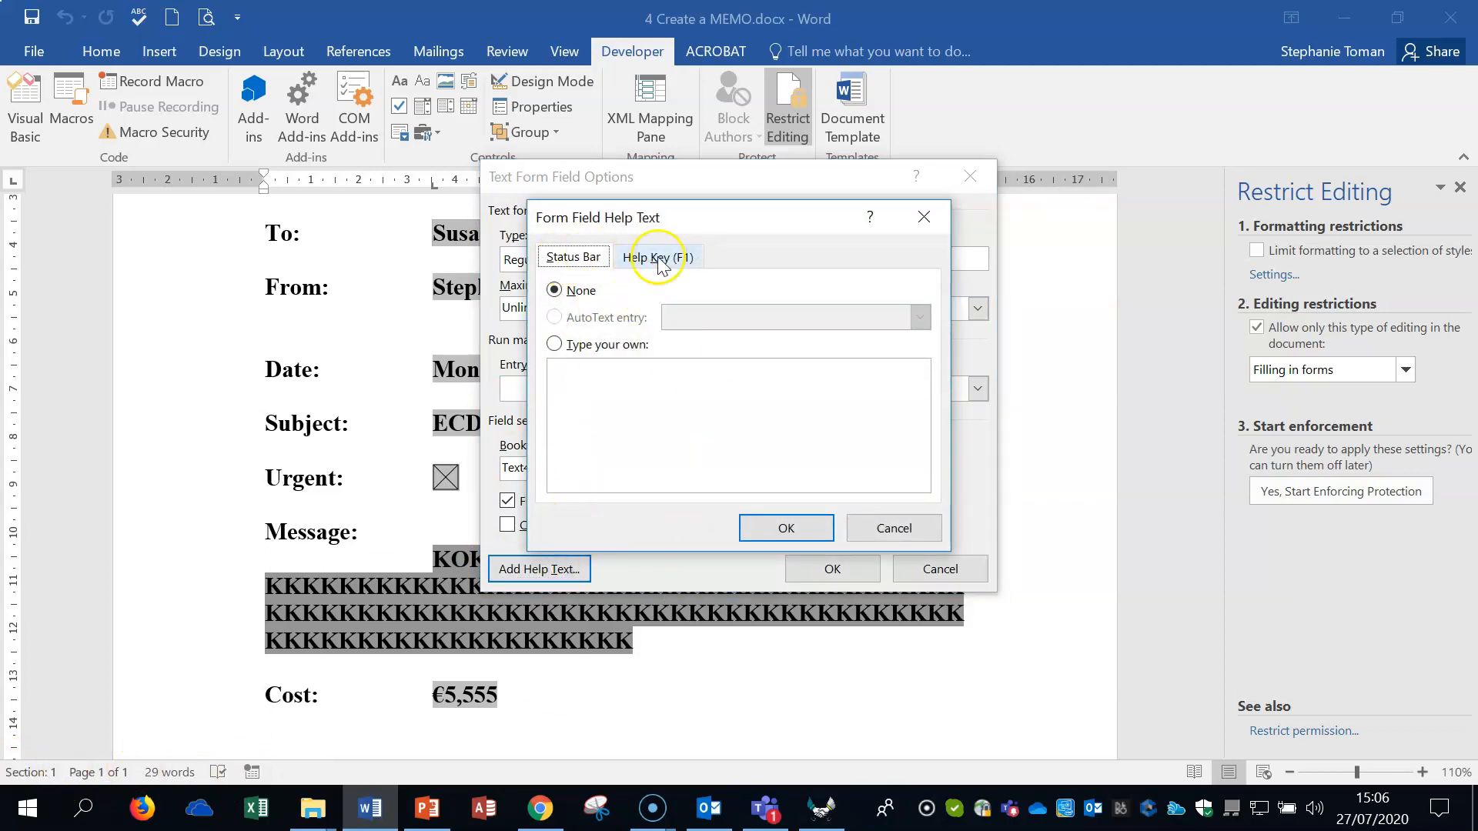
{"action": "left_click", "coordinate": [579, 382]}
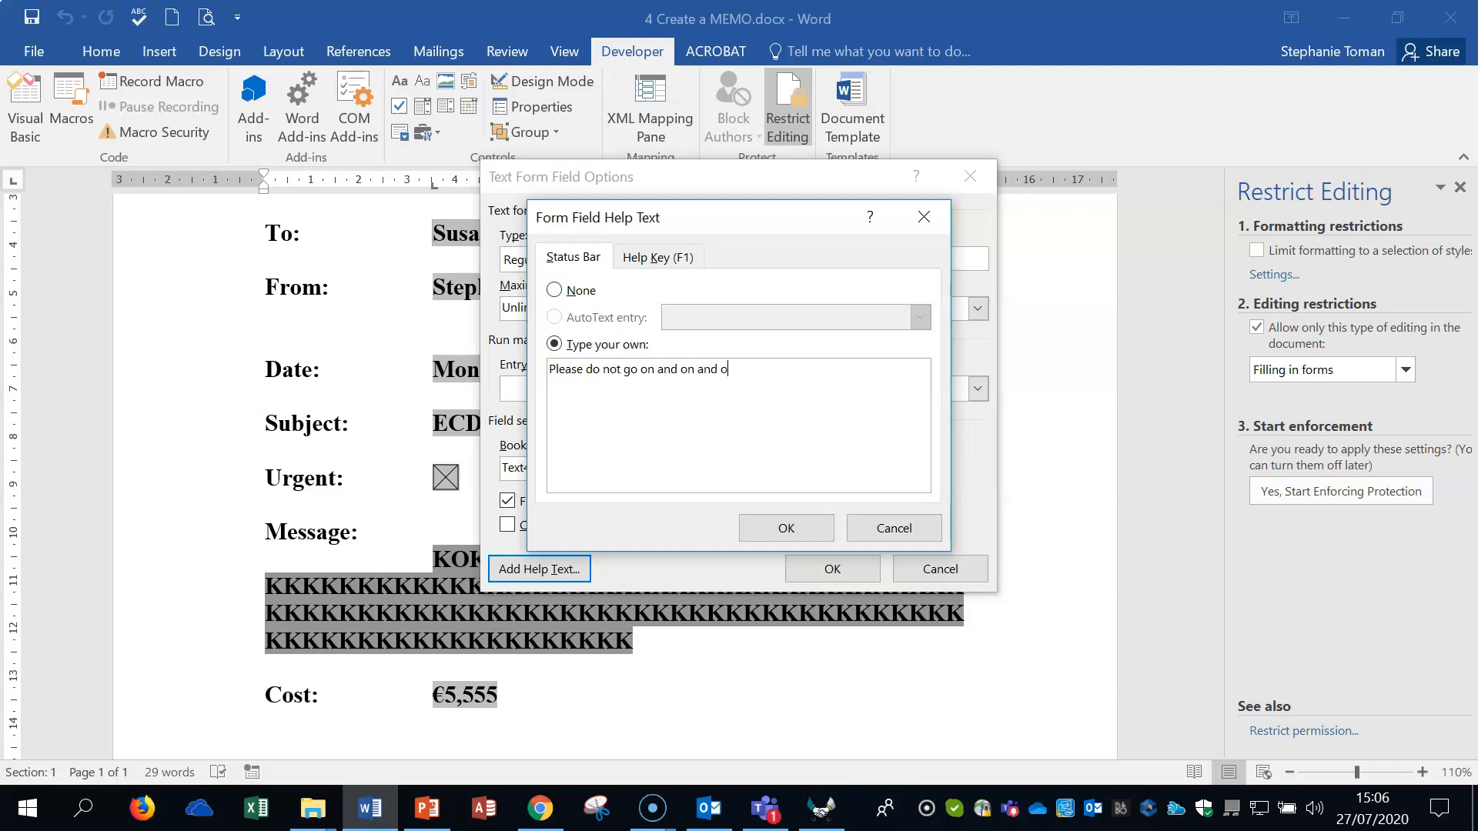
{"action": "left_click", "coordinate": [924, 473]}
{"action": "type", "text": "...................."}
{"action": "left_click", "coordinate": [772, 534]}
{"action": "left_click", "coordinate": [793, 569]}
Start enforcing the Filling in forms protection again without a password
{"action": "left_click", "coordinate": [408, 532]}
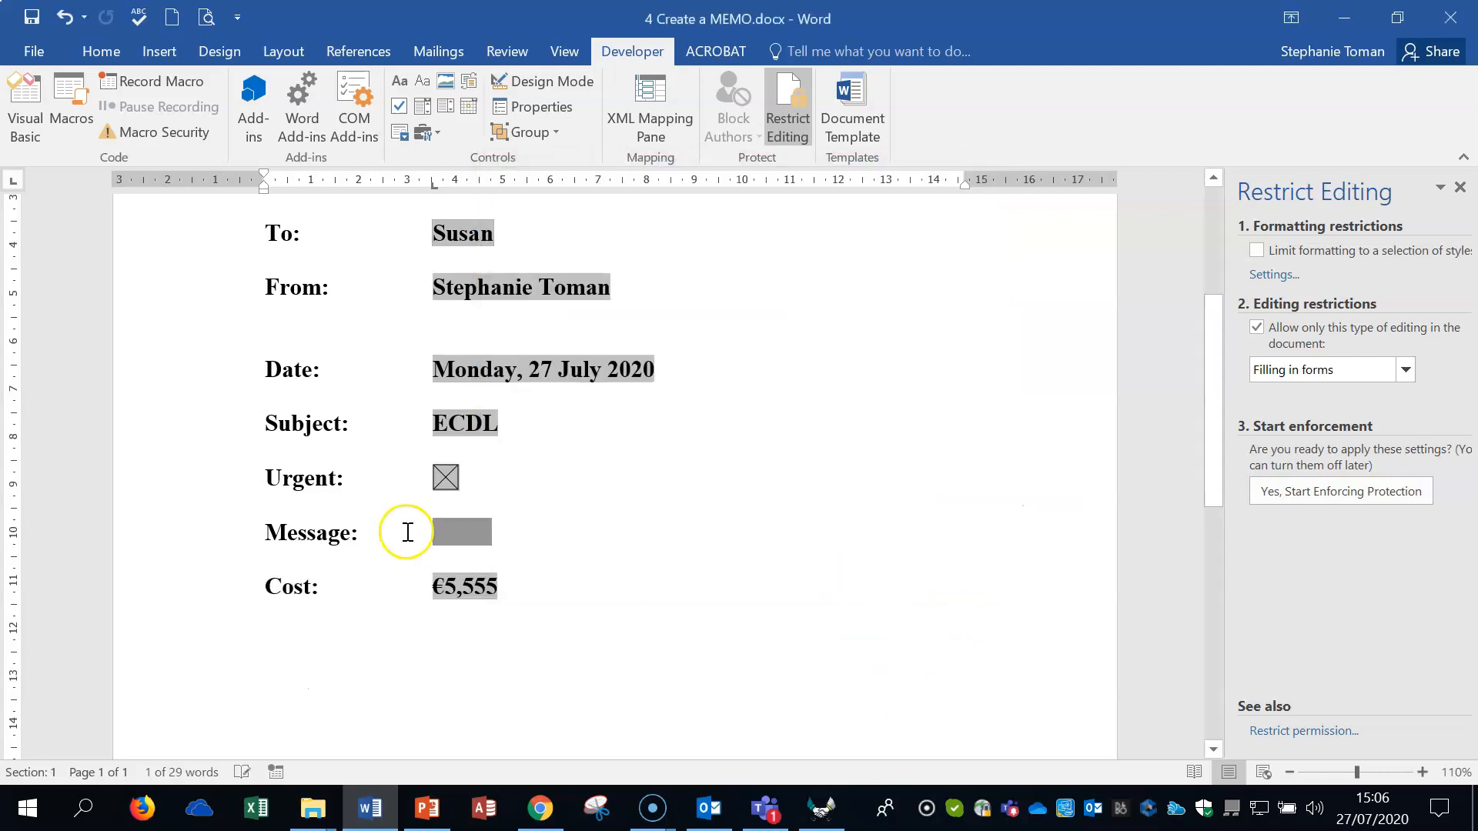
{"action": "left_click", "coordinate": [446, 533]}
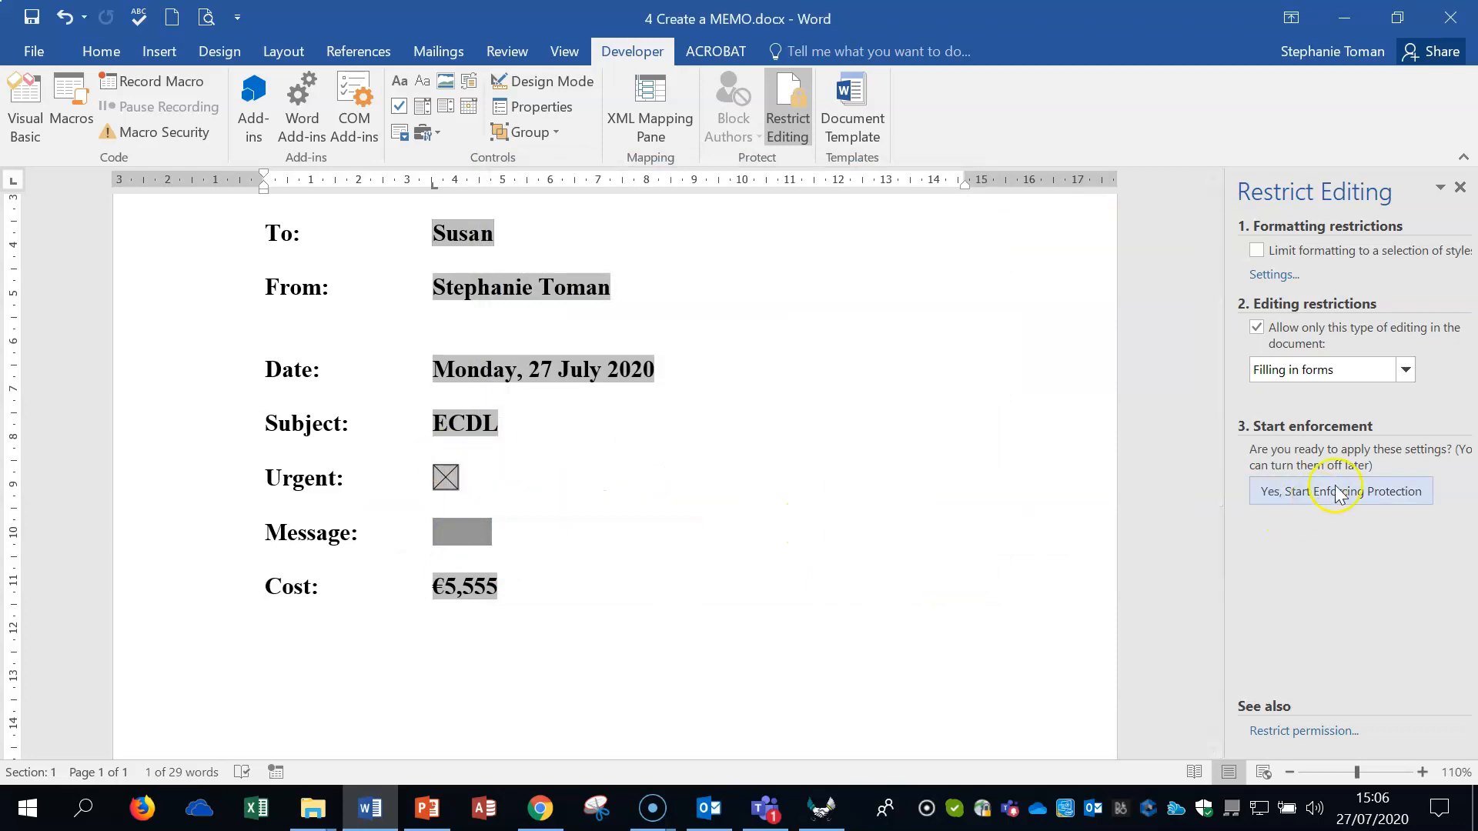
{"action": "left_click", "coordinate": [1338, 492]}
{"action": "left_click", "coordinate": [796, 494]}
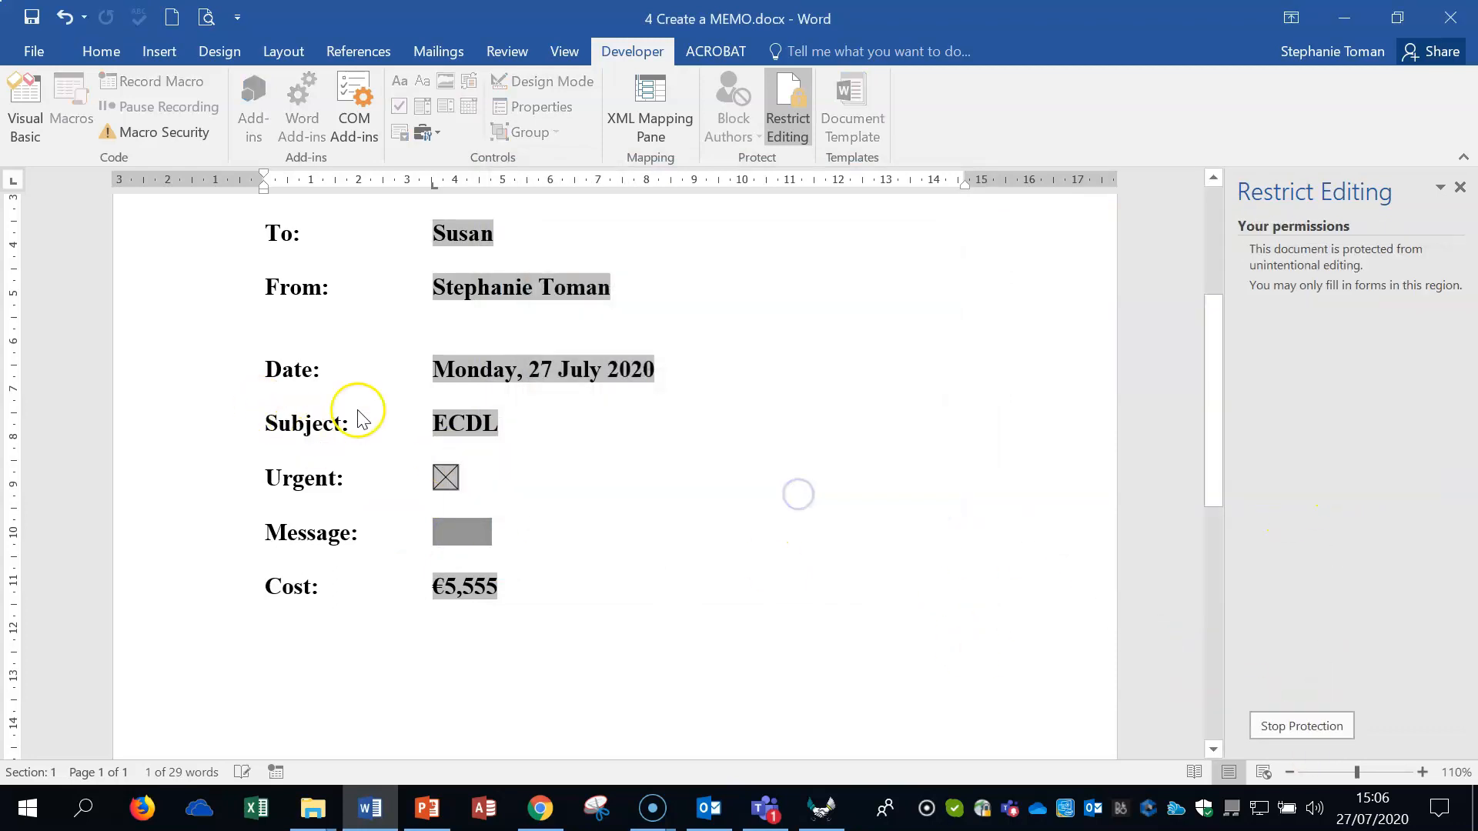
Check the Message: field's help text in the protected form and enter ijijijjijij as the message
{"action": "left_click", "coordinate": [502, 422]}
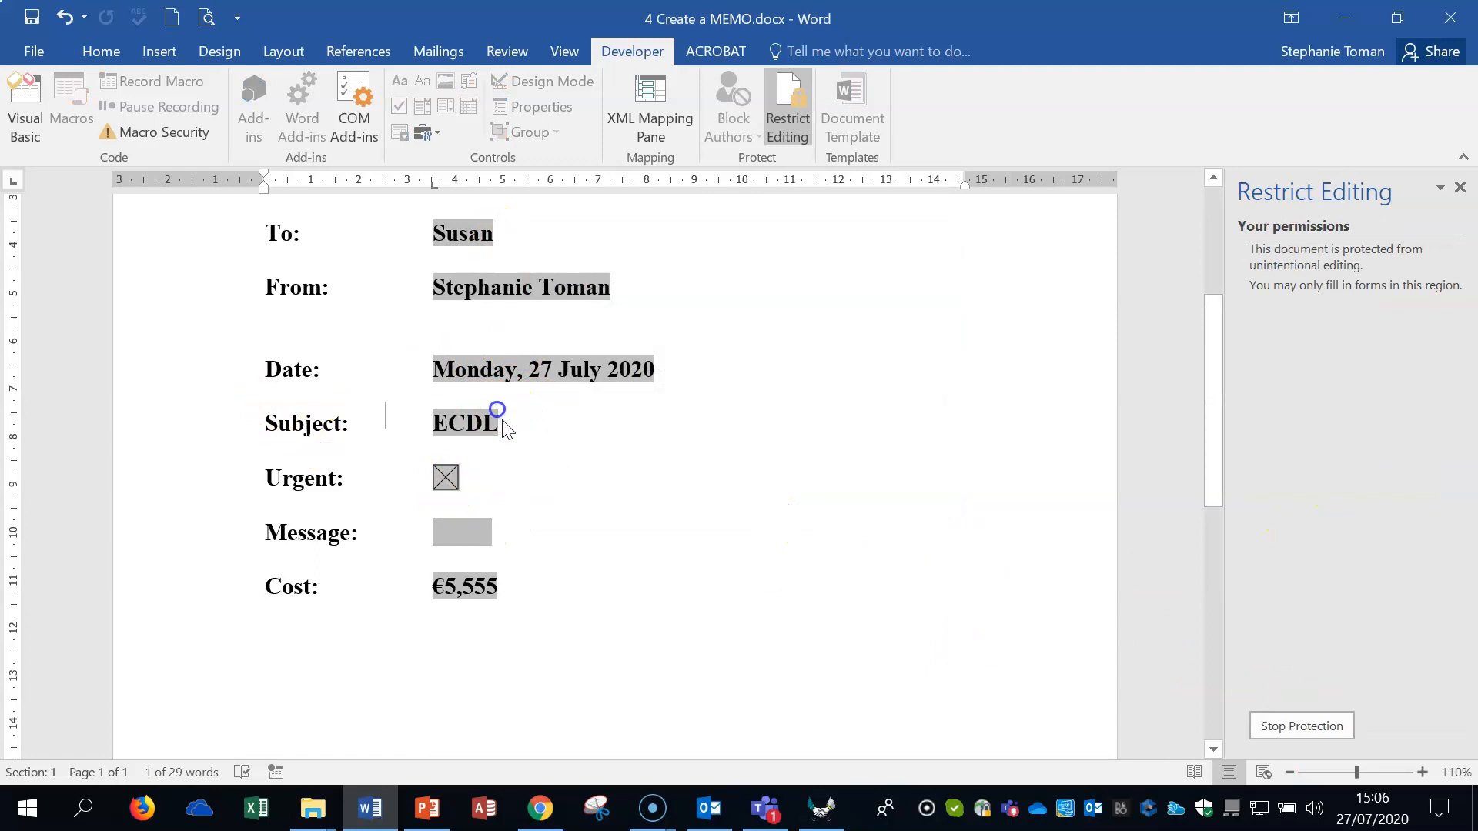
{"action": "left_click", "coordinate": [476, 423]}
{"action": "left_click", "coordinate": [464, 533]}
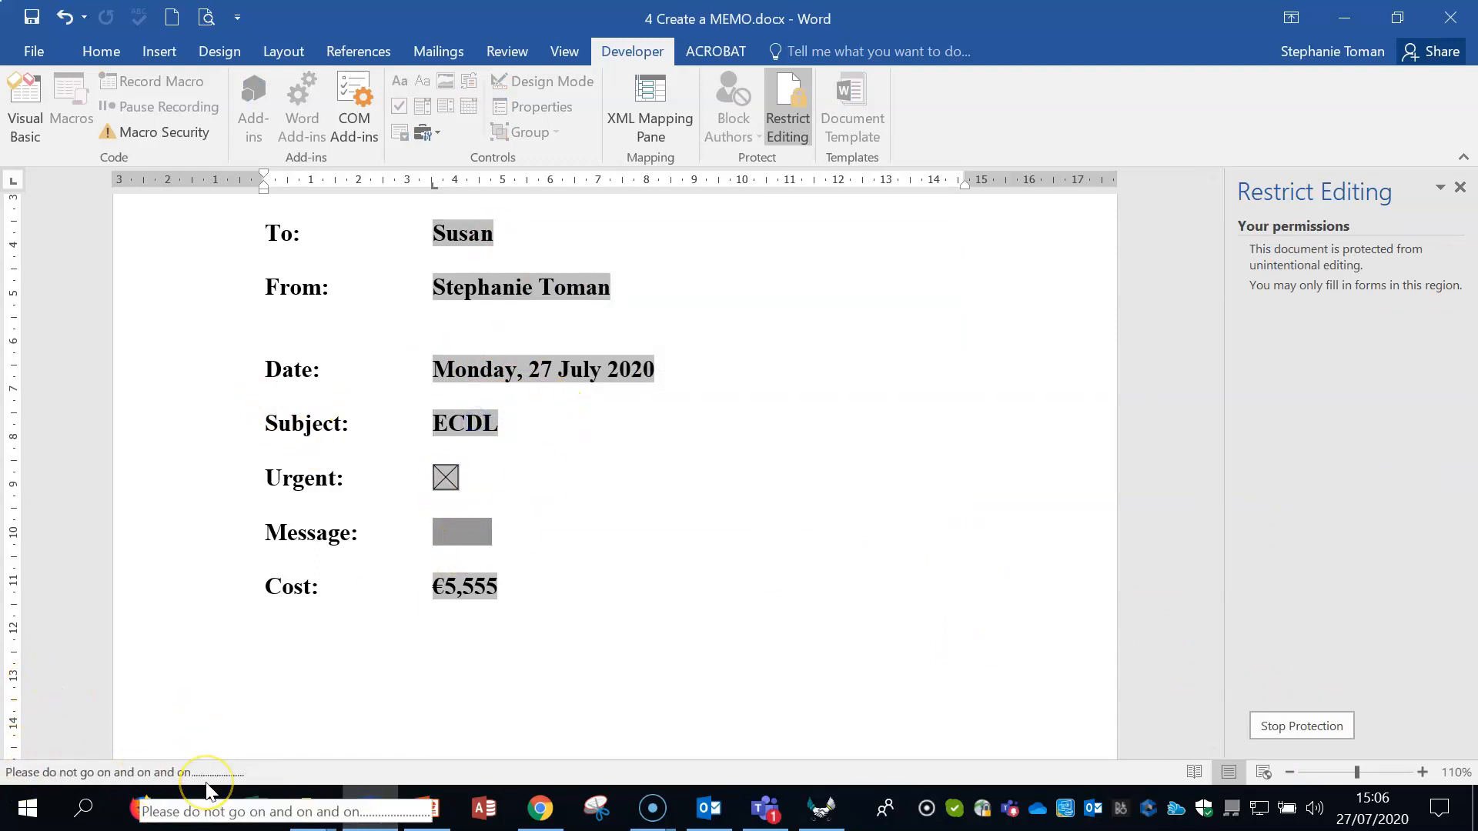
{"action": "left_click", "coordinate": [615, 569]}
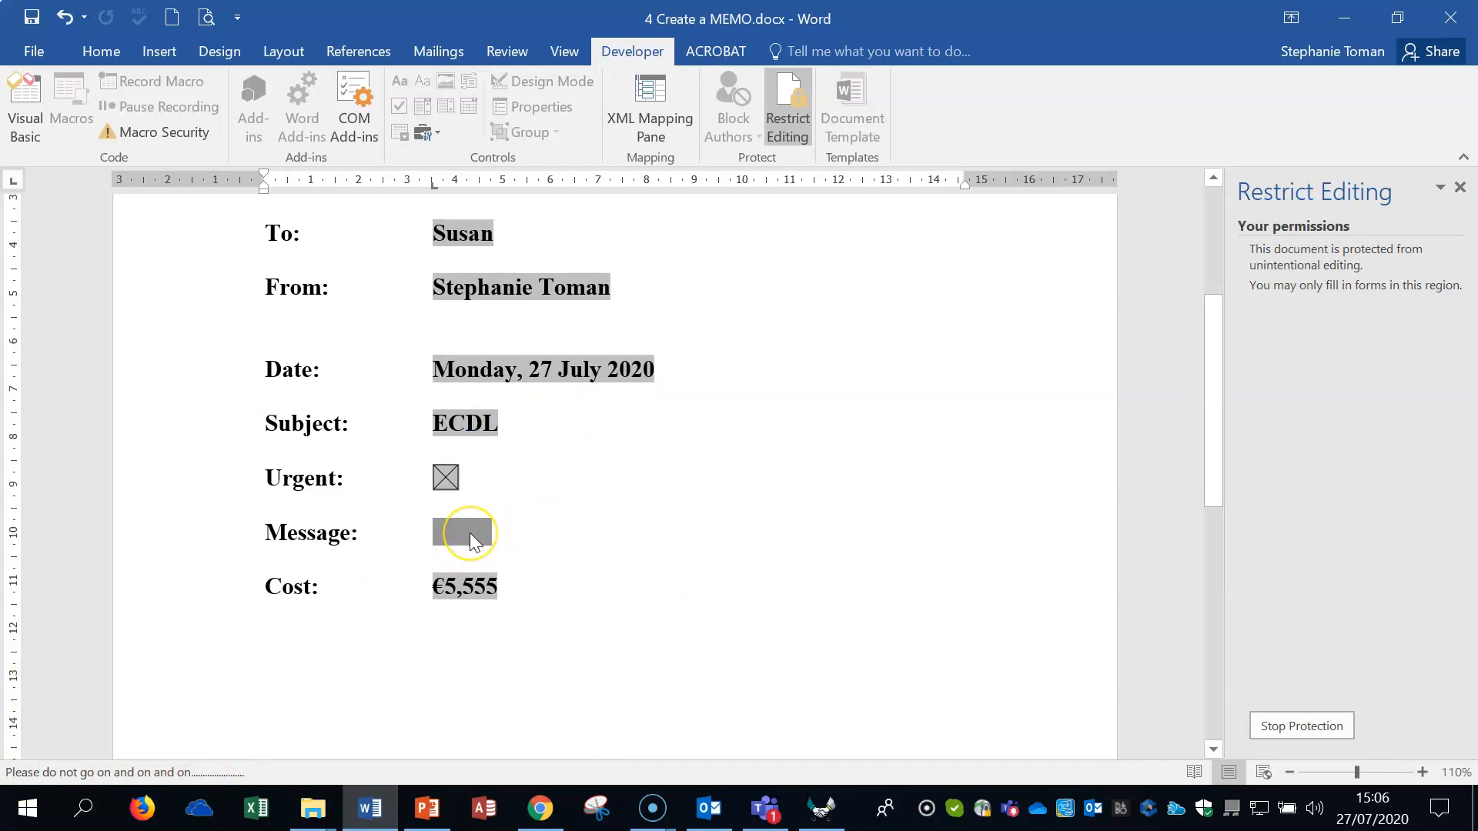
{"action": "type", "text": "ijijijjijij"}
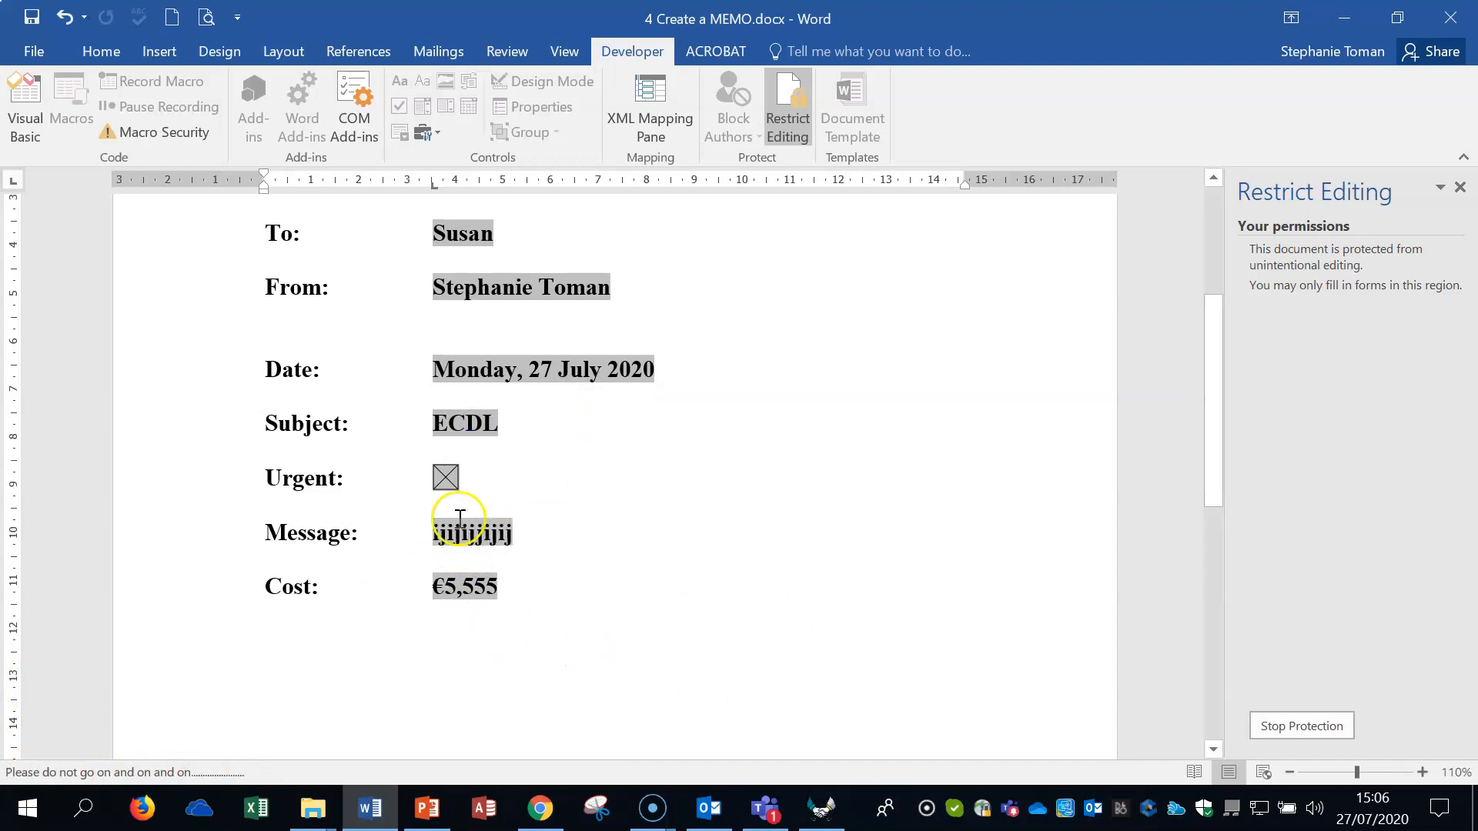
{"action": "left_click", "coordinate": [572, 528]}
{"action": "left_click", "coordinate": [846, 514]}
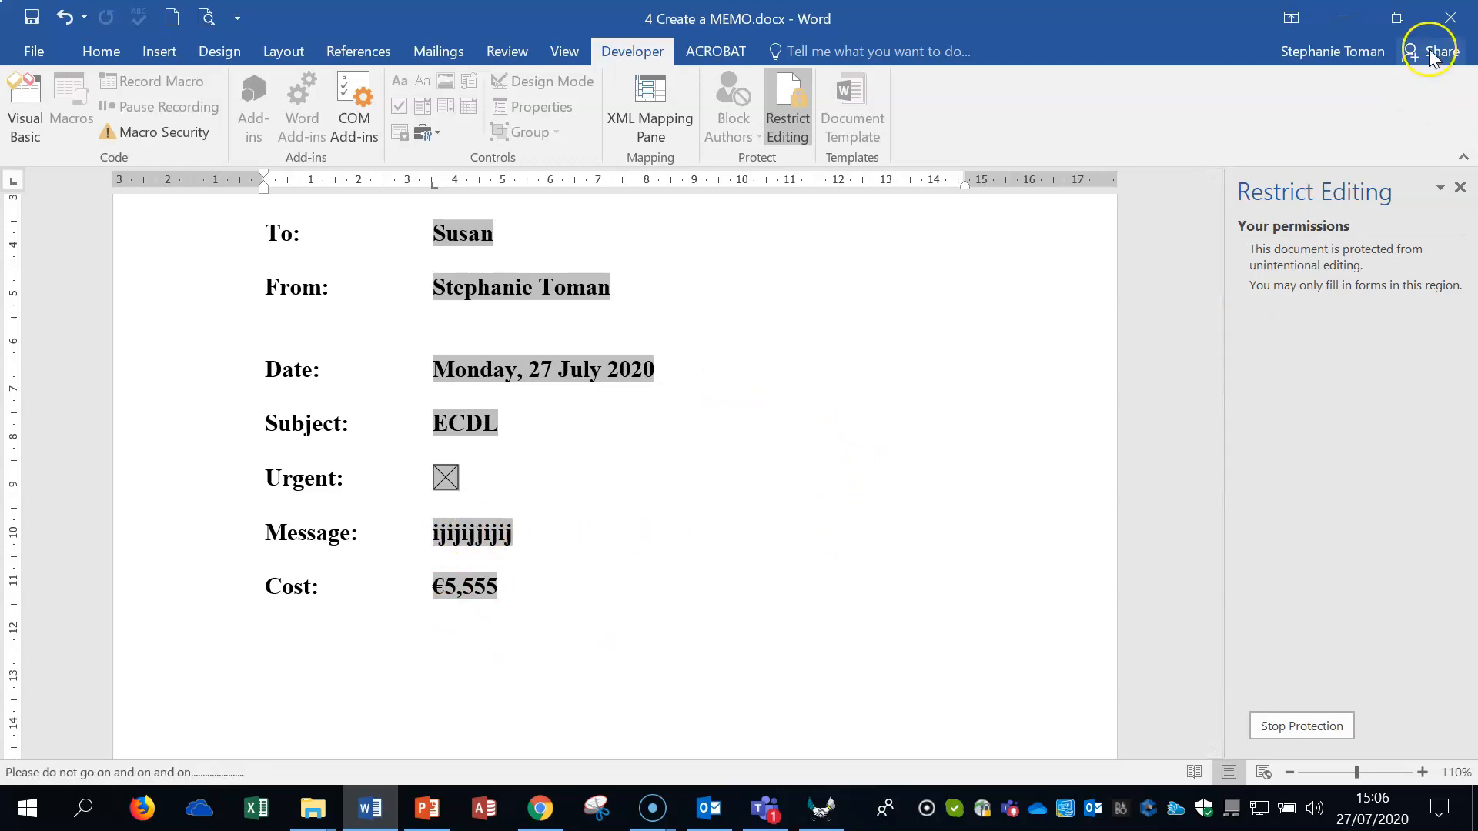
Close 4 Create a MEMO.docx without saving and open 5 Protecting Form Fields.docx
{"action": "left_click", "coordinate": [1450, 19]}
{"action": "left_click", "coordinate": [743, 462]}
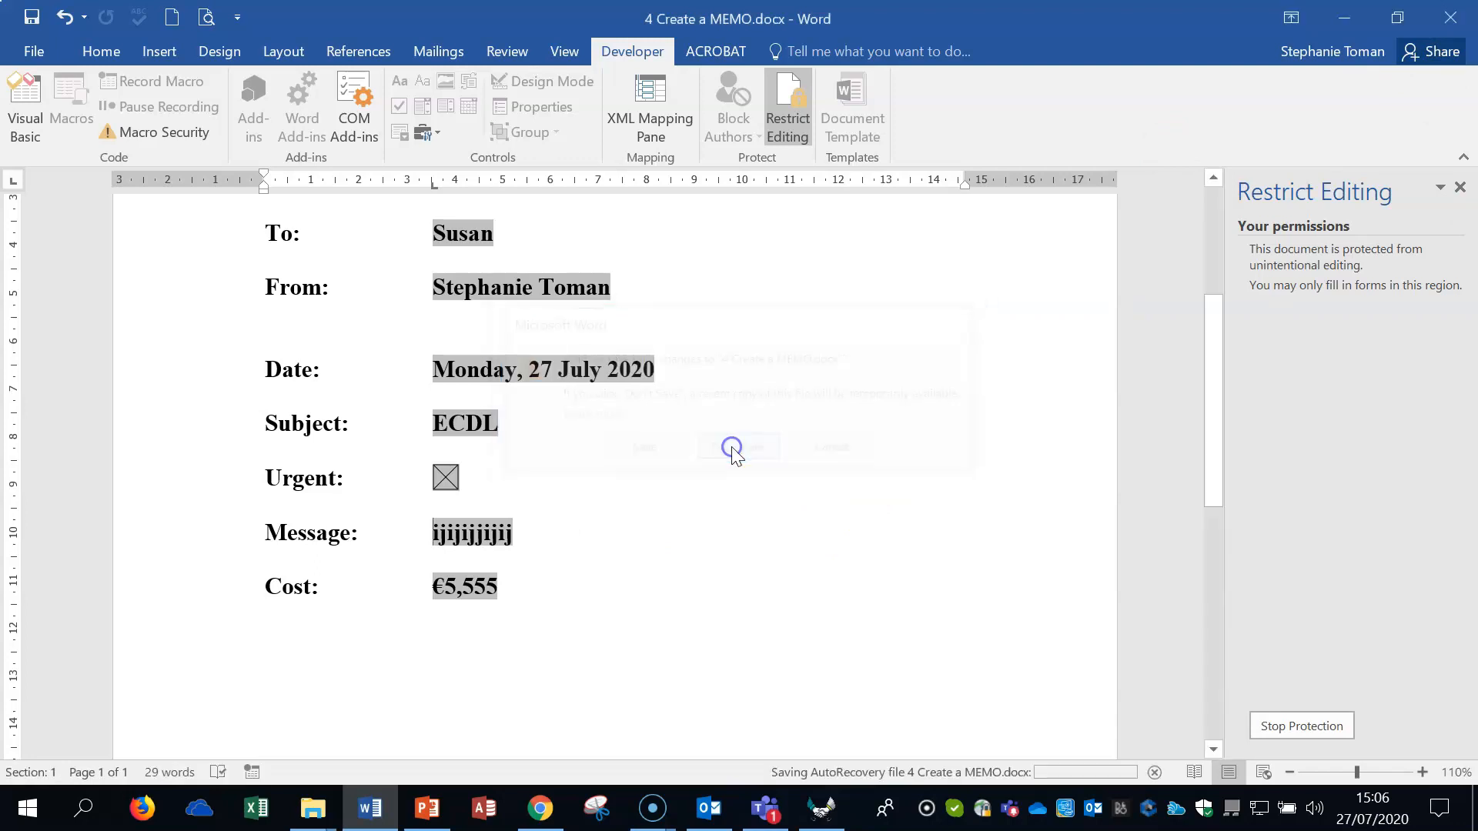
{"action": "left_click", "coordinate": [706, 445]}
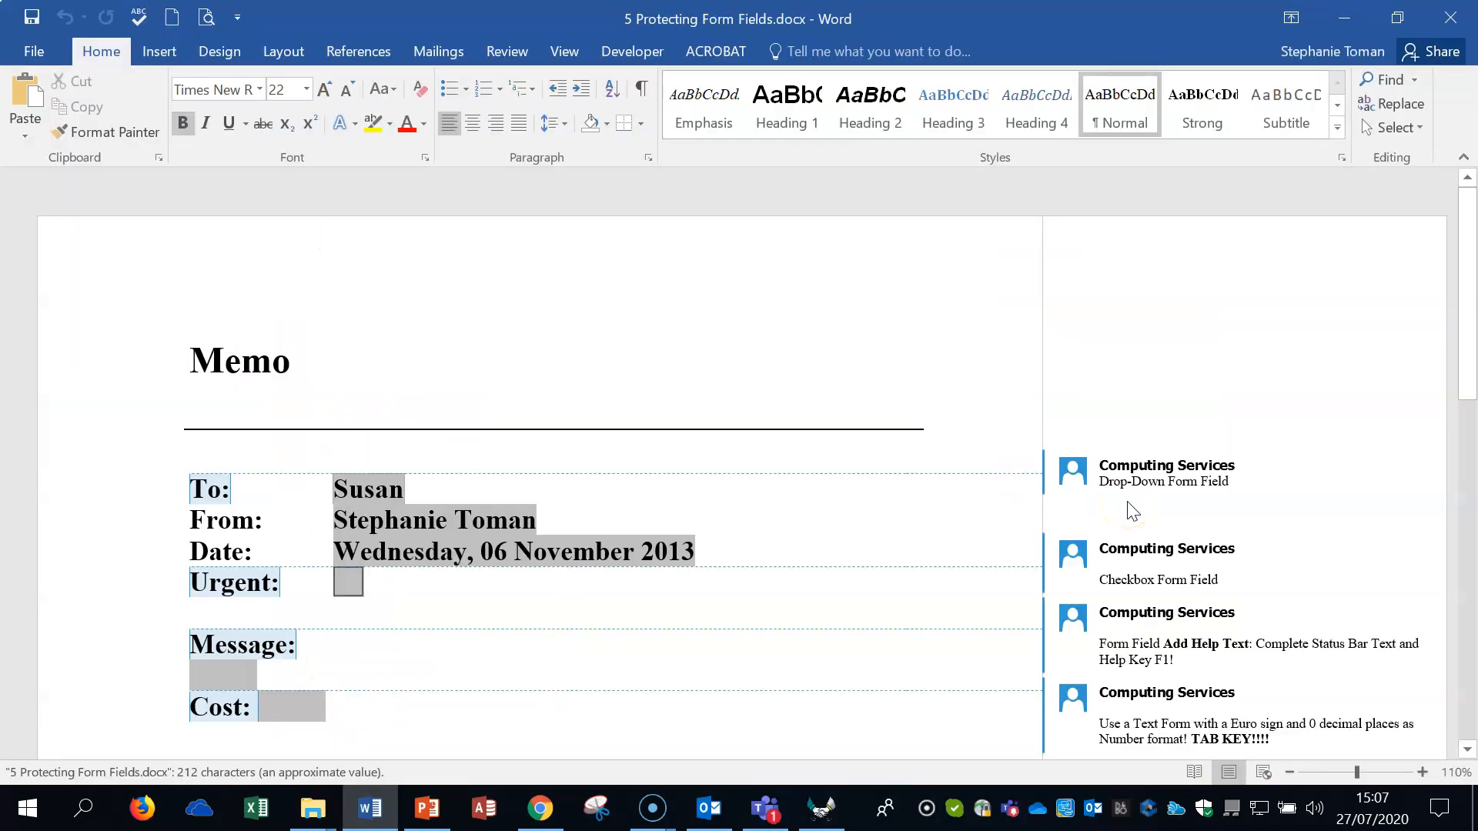
Look through the comments describing the memo's form fields and close the document
{"action": "left_click", "coordinate": [1375, 555]}
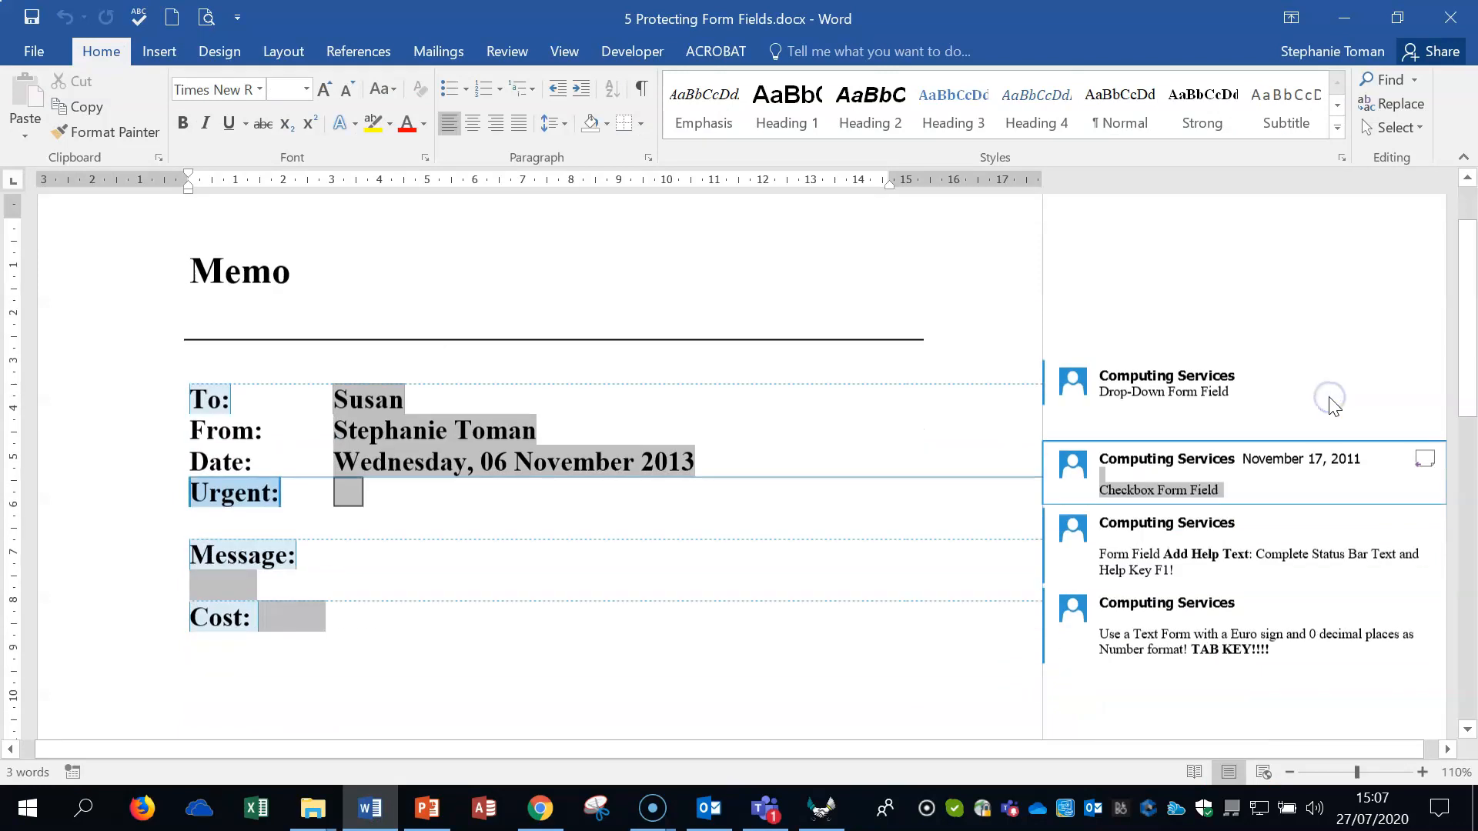
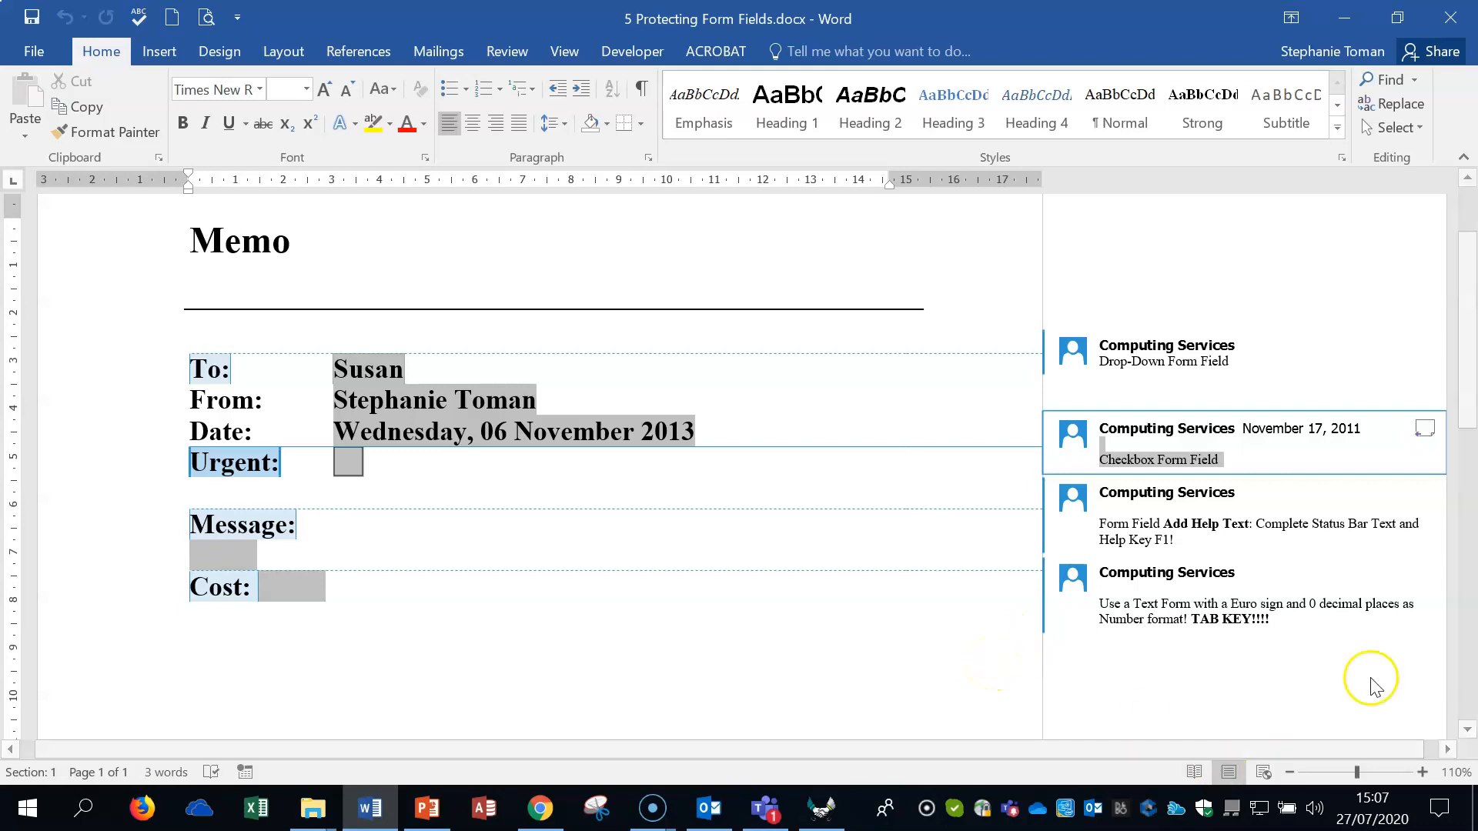
{"action": "left_click", "coordinate": [1450, 17]}
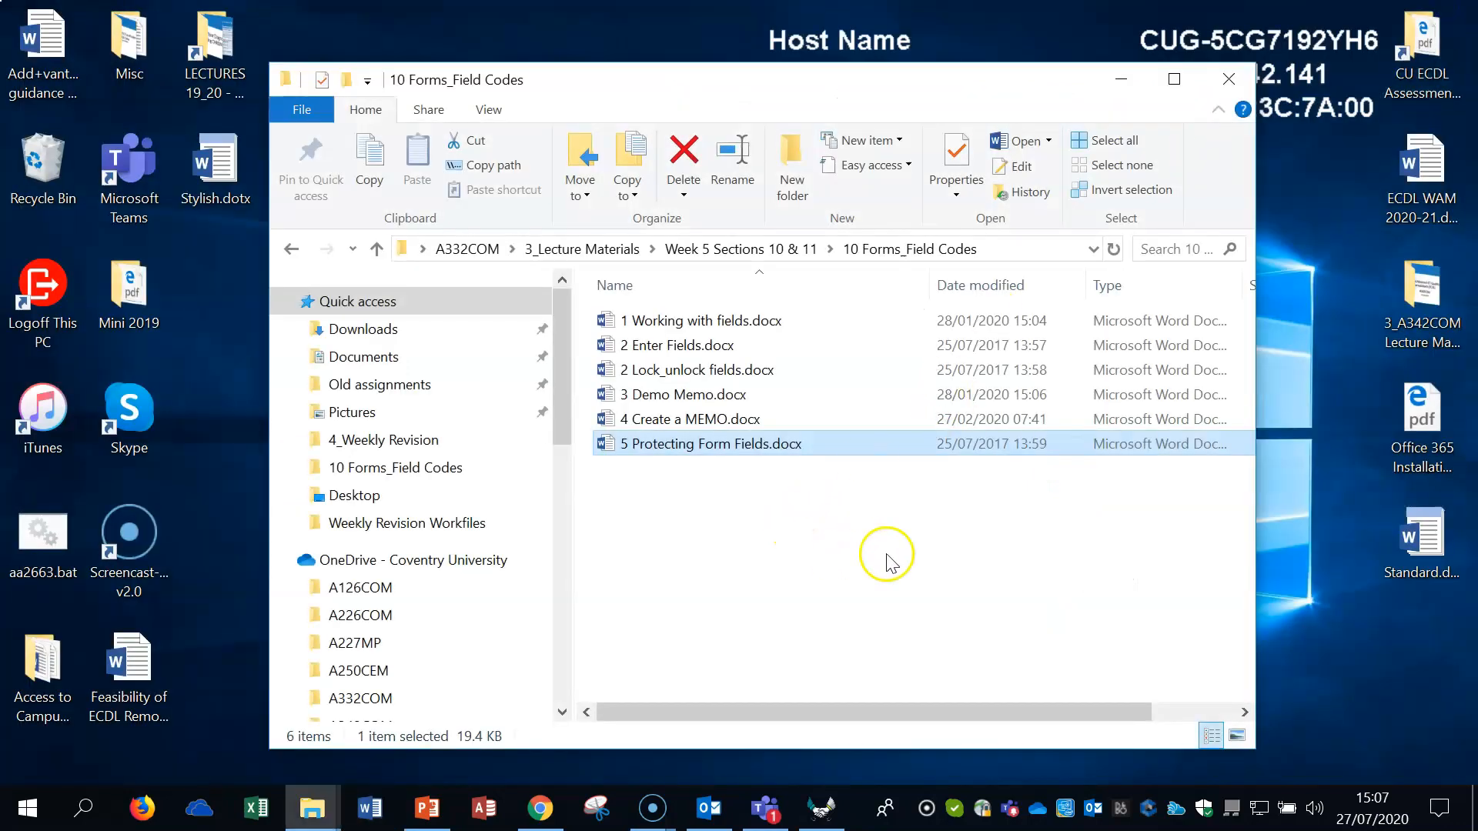
Open 1 Mail Merge.docm from the 11 Mail Merge folder, declining to run its SQL command
{"action": "left_click", "coordinate": [289, 248]}
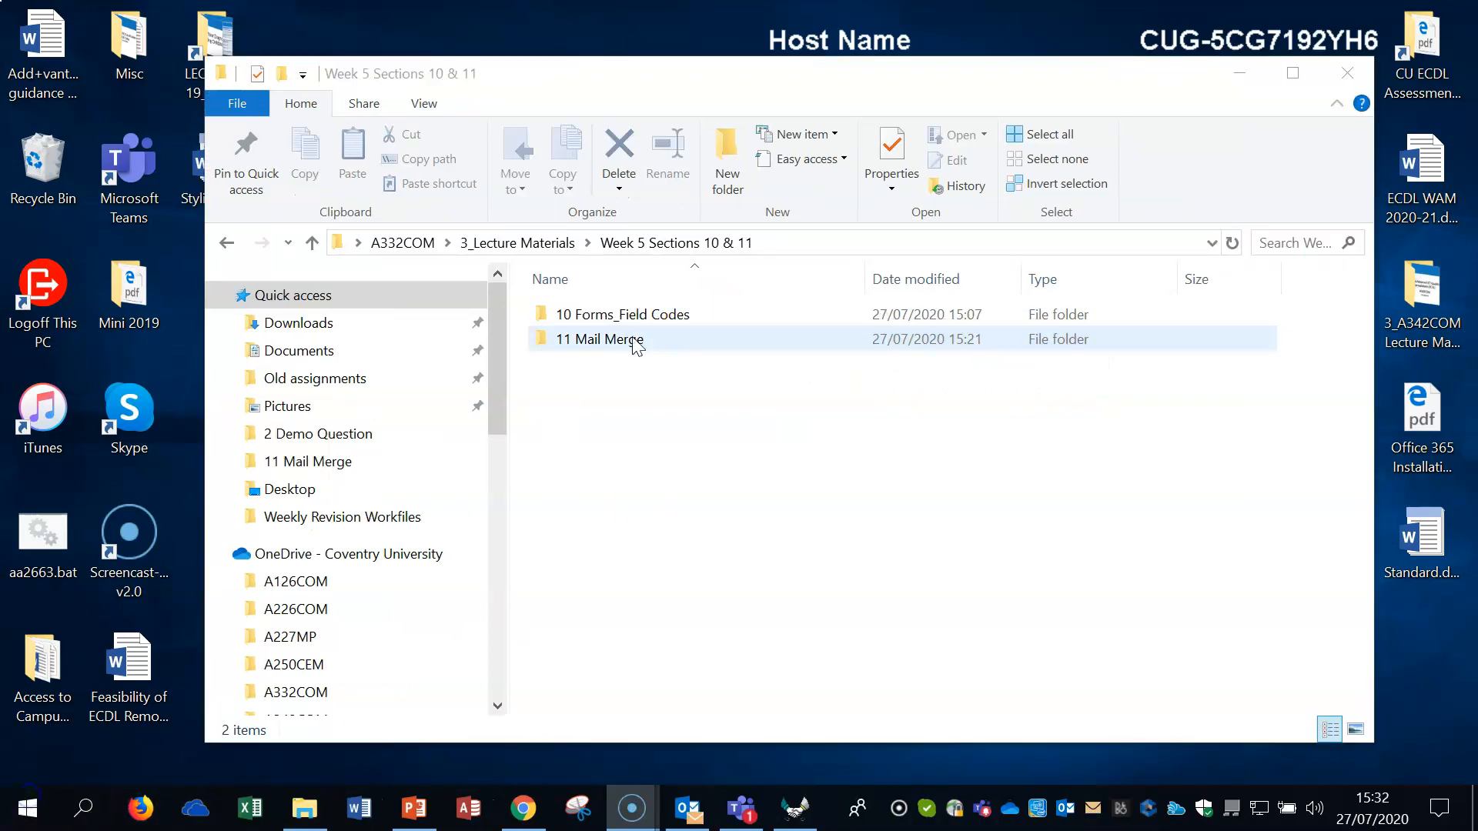
{"action": "double_click", "coordinate": [630, 340]}
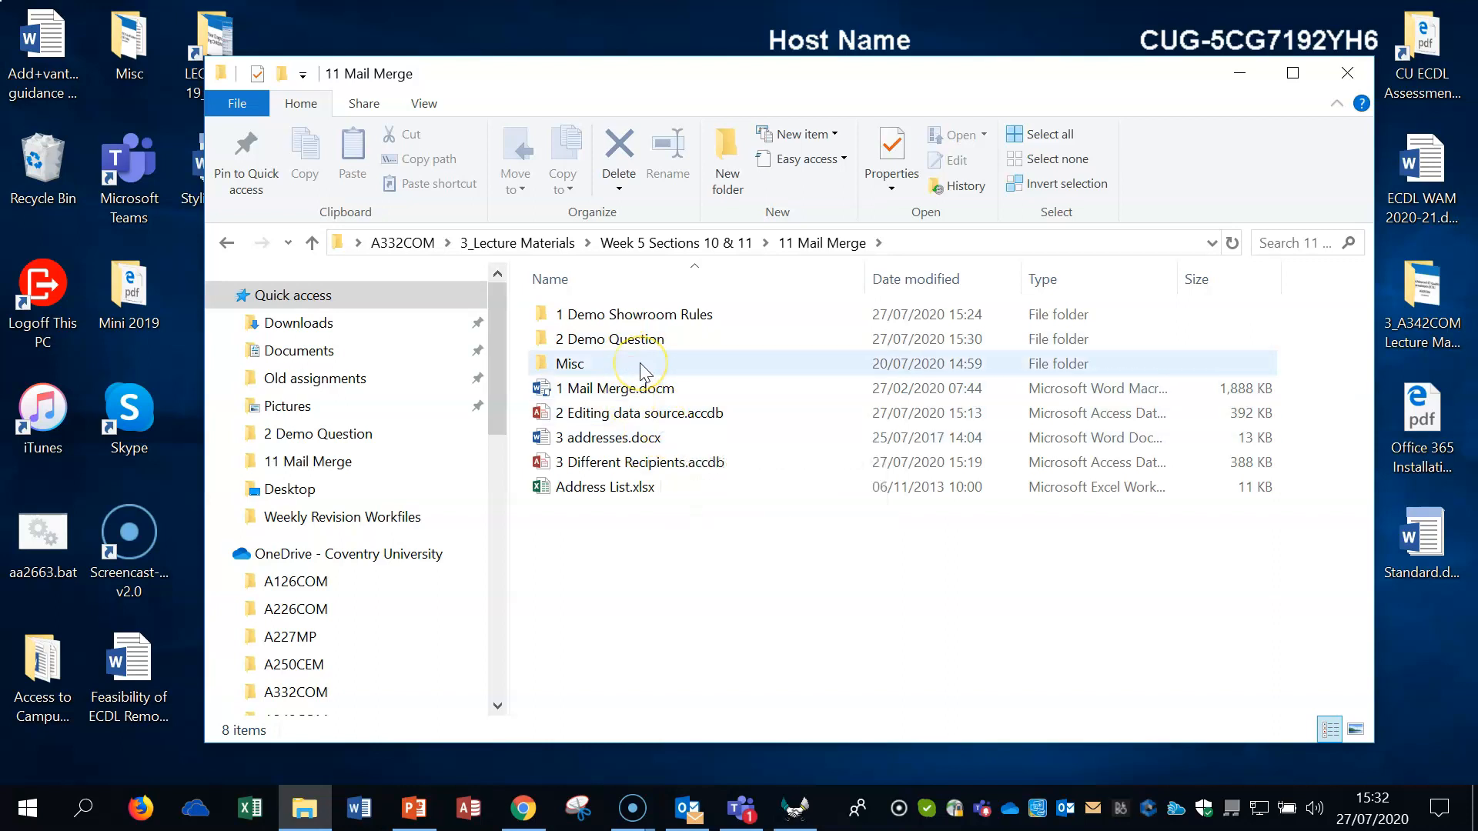
{"action": "double_click", "coordinate": [609, 394]}
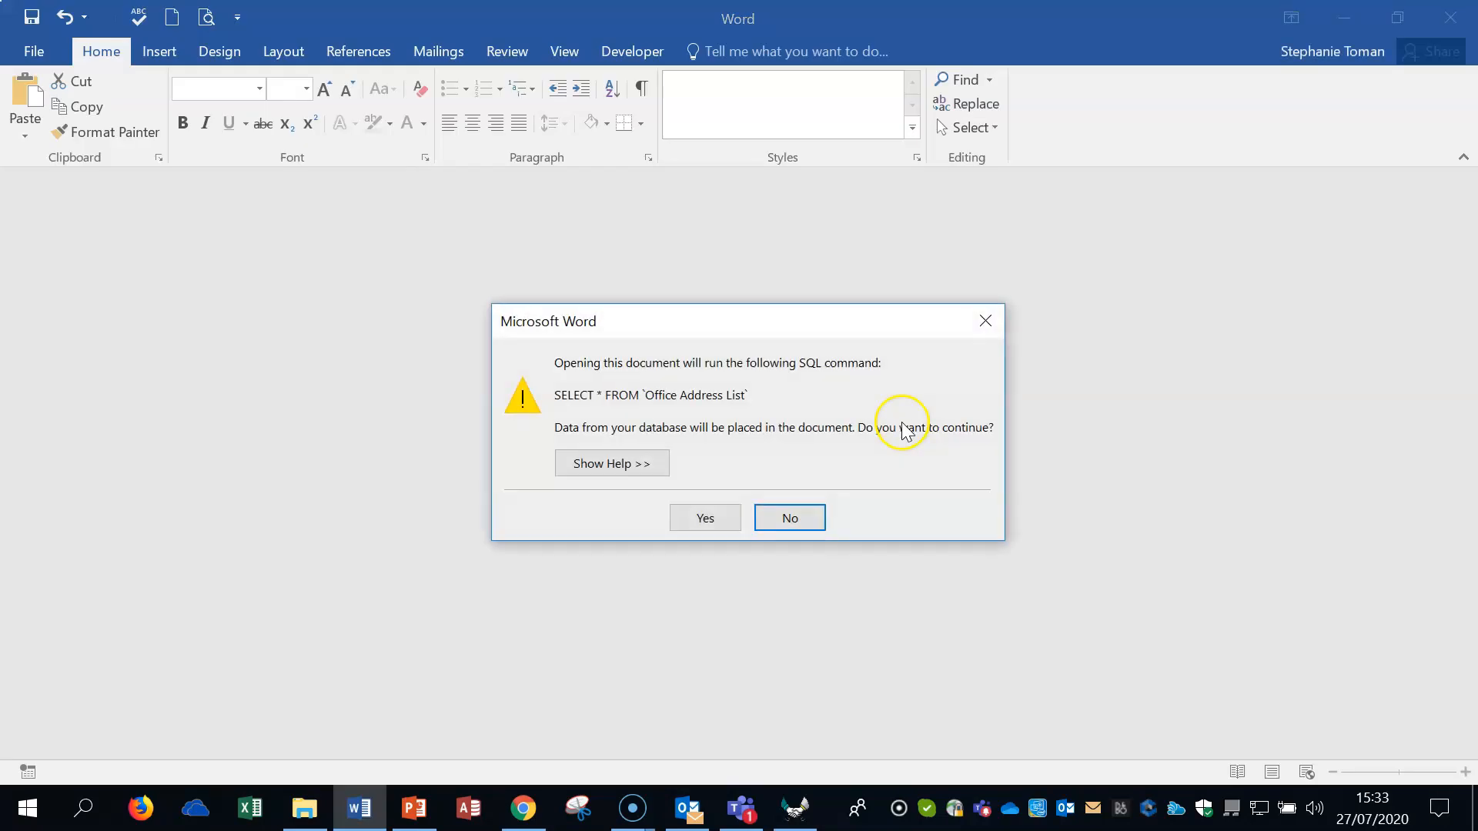
{"action": "left_click", "coordinate": [793, 521]}
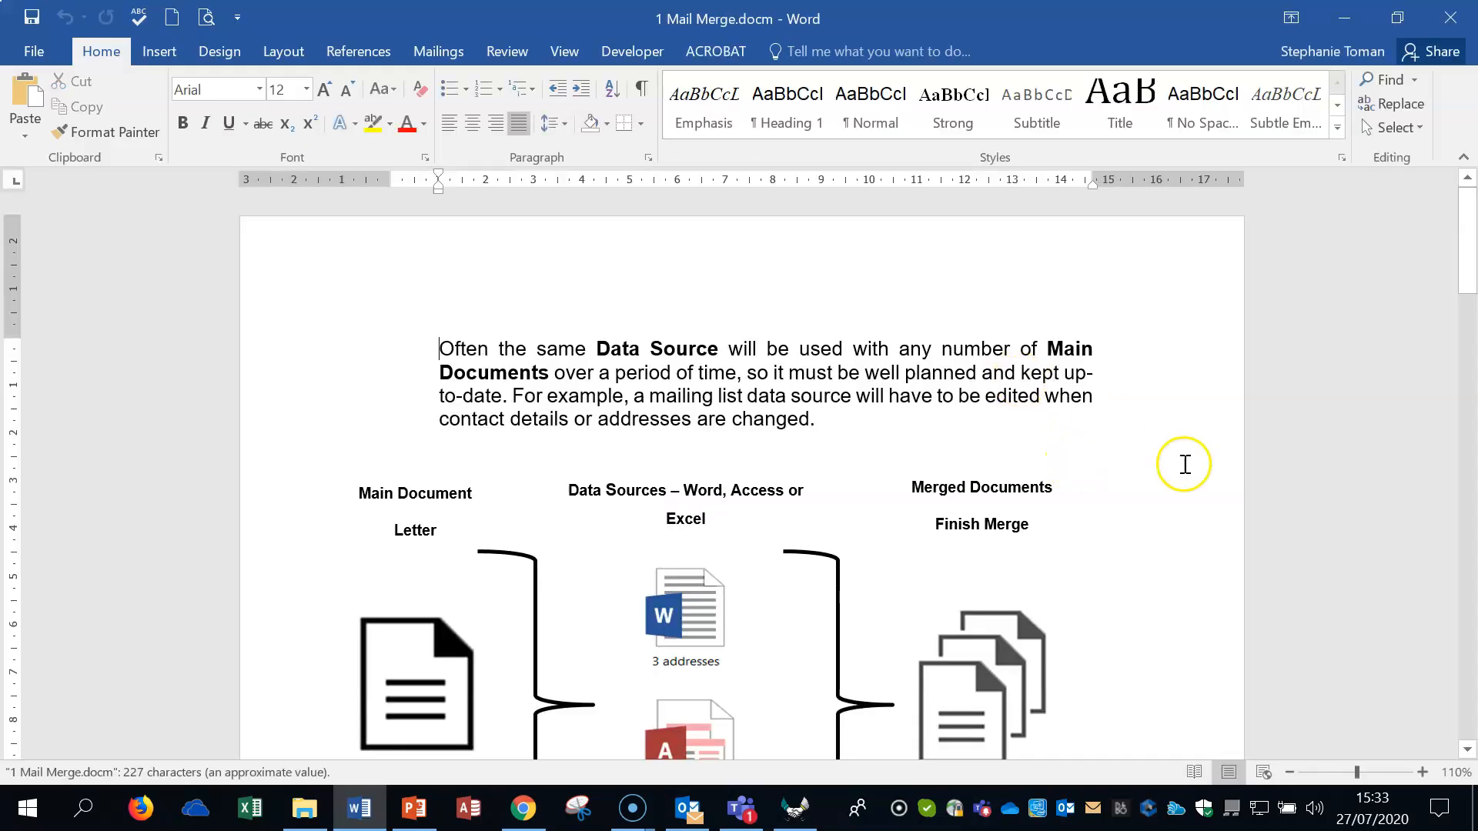
Examine the mail merge diagram of main document, data sources and merged documents, along with the available Select Recipients options
{"action": "scroll", "coordinate": [1138, 445], "scroll_direction": "down", "scroll_amount": 1}
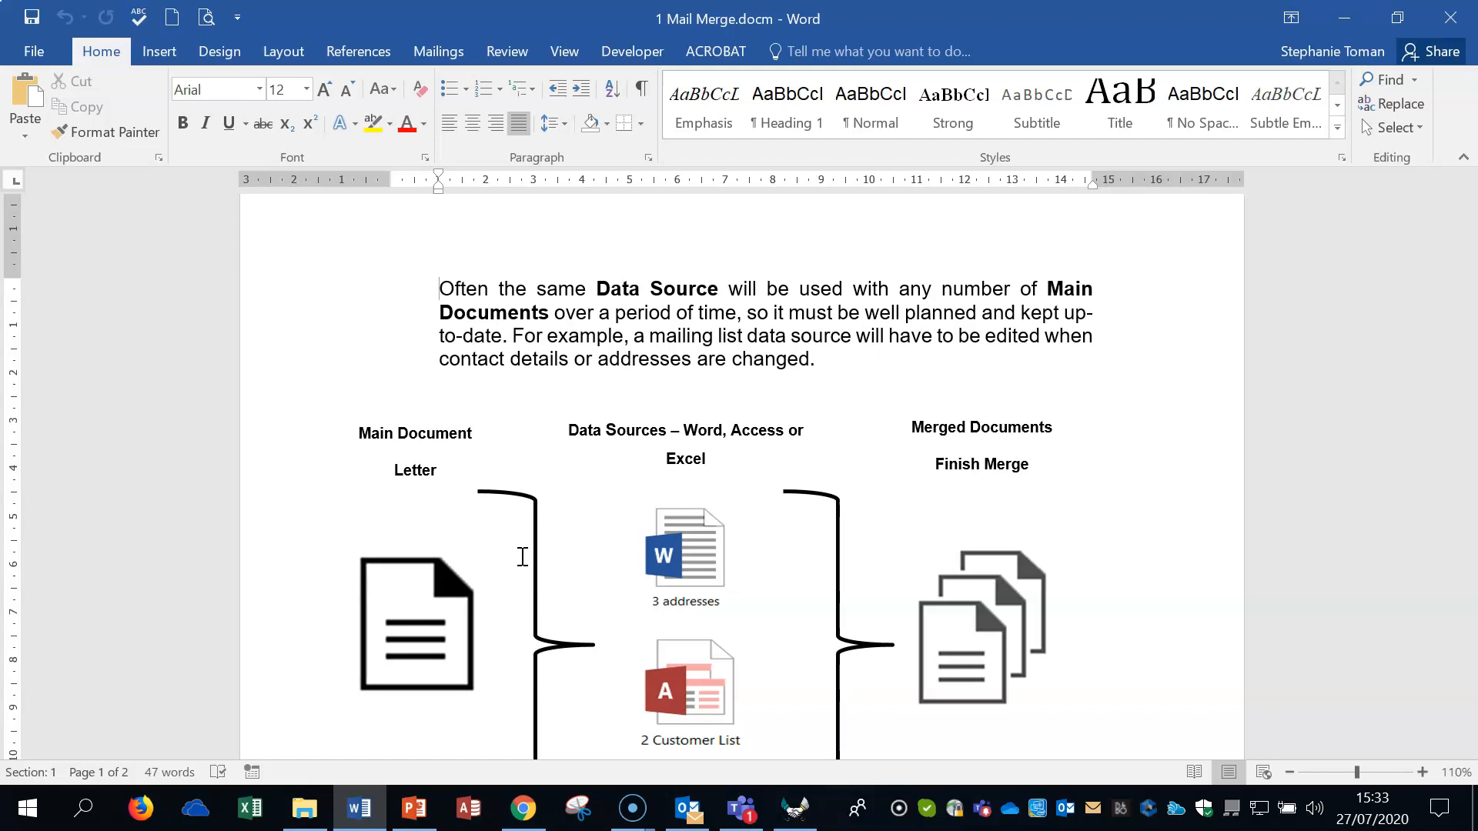
{"action": "left_click", "coordinate": [418, 46]}
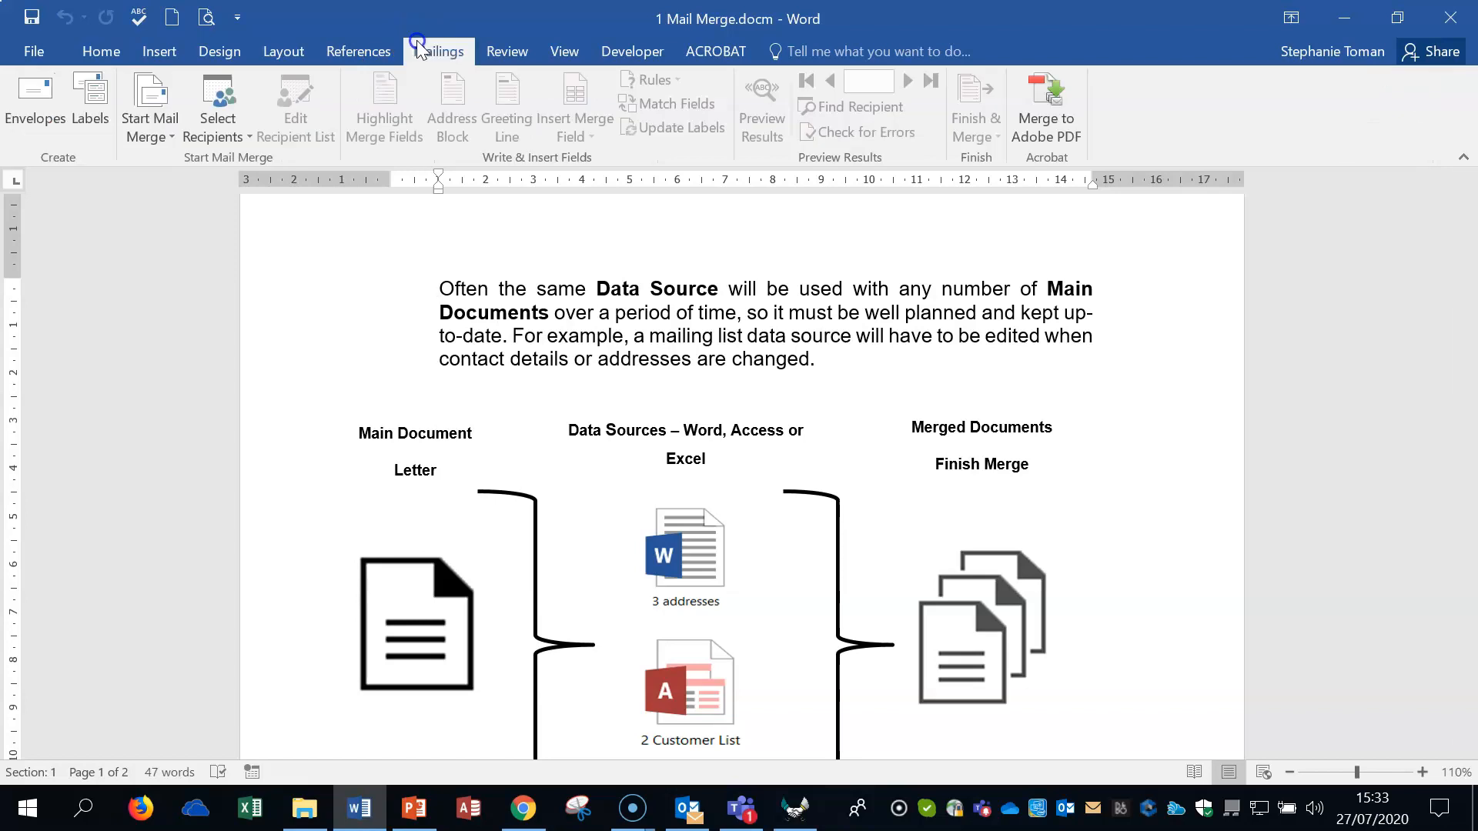
{"action": "left_click", "coordinate": [236, 137]}
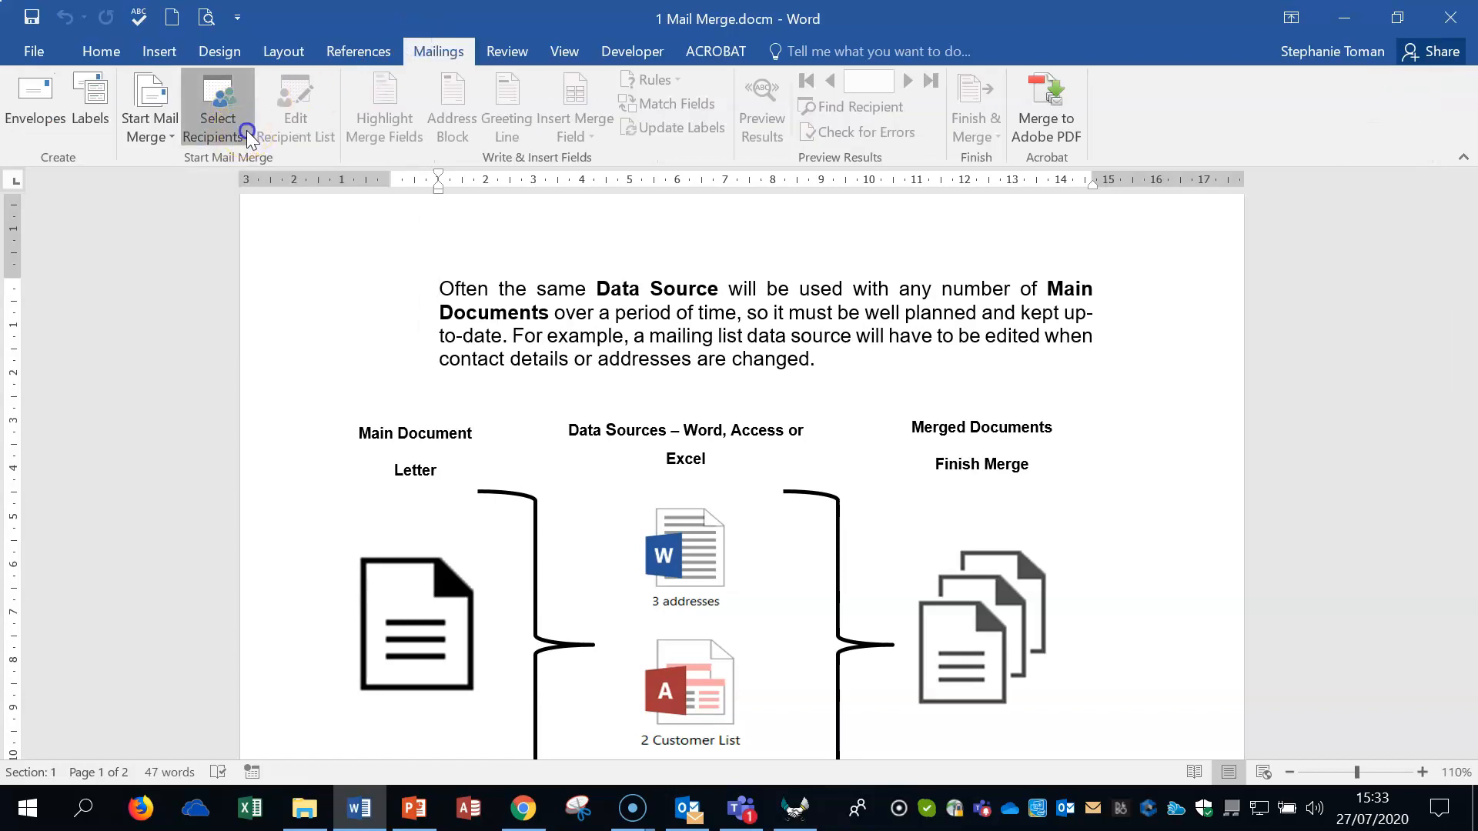
{"action": "left_click", "coordinate": [235, 137]}
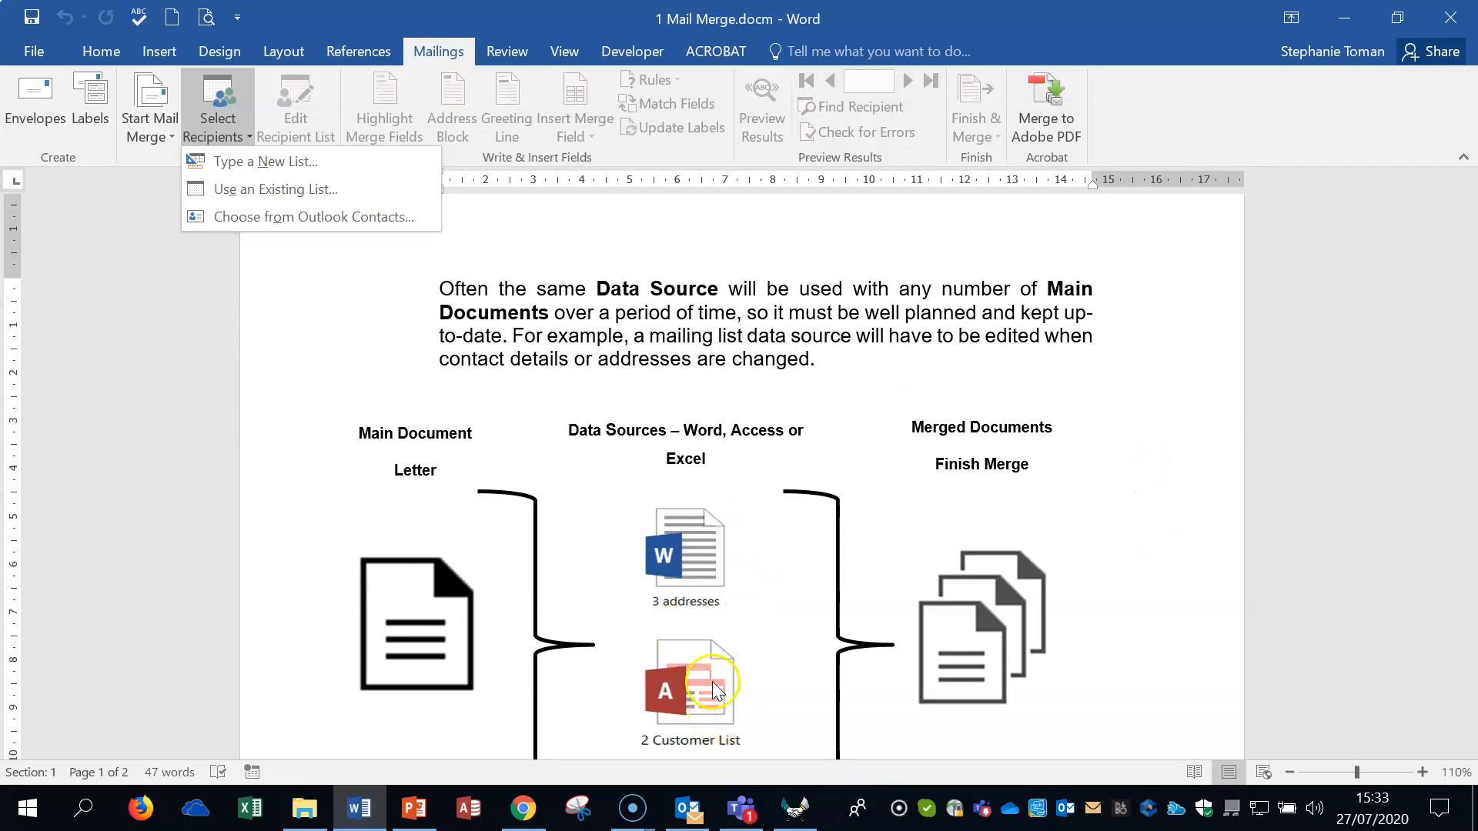
{"action": "scroll", "coordinate": [714, 673], "scroll_direction": "down", "scroll_amount": 1}
{"action": "scroll", "coordinate": [714, 674], "scroll_direction": "down", "scroll_amount": 1}
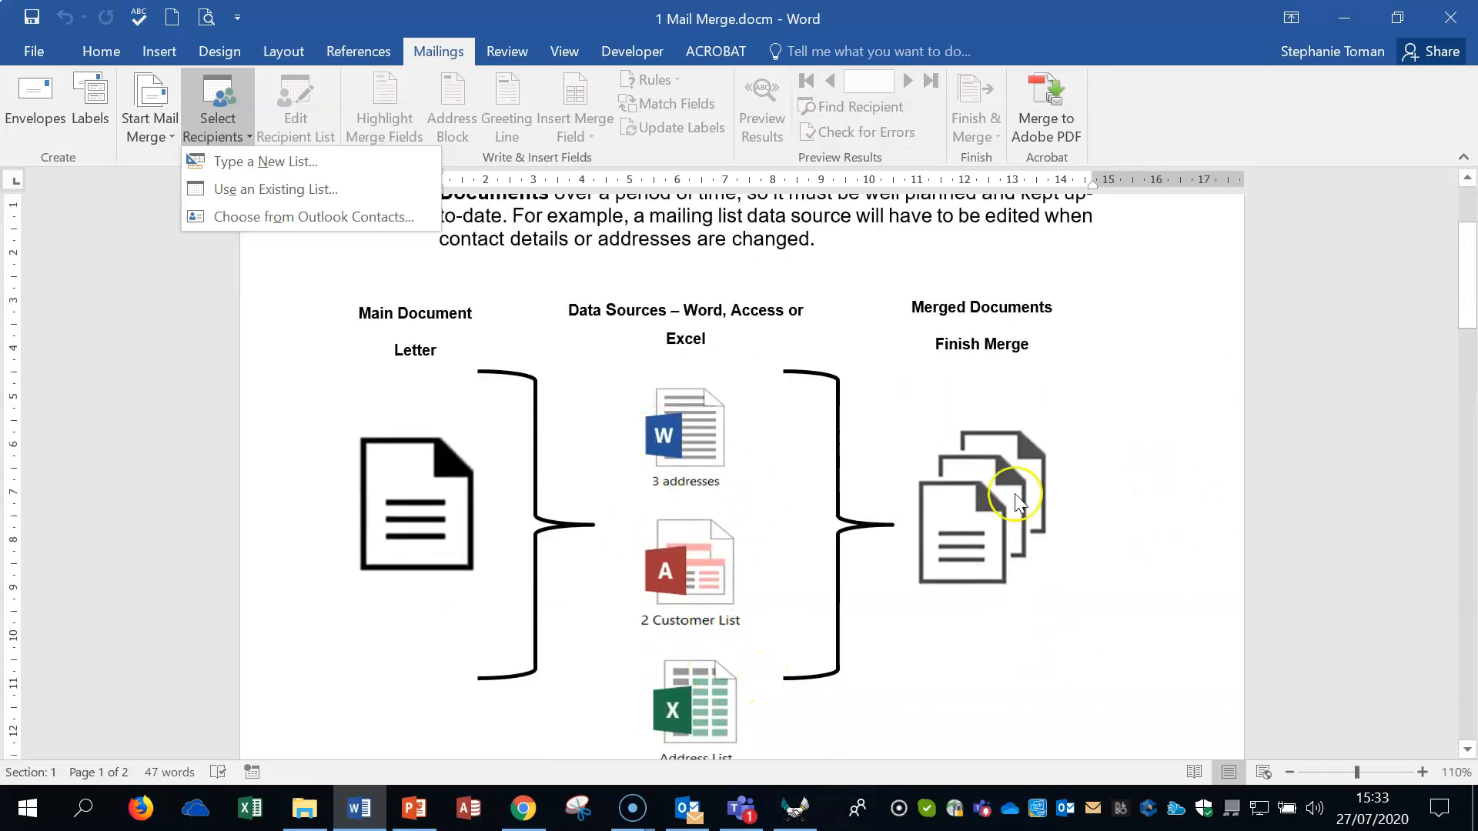
{"action": "left_click", "coordinate": [1156, 387]}
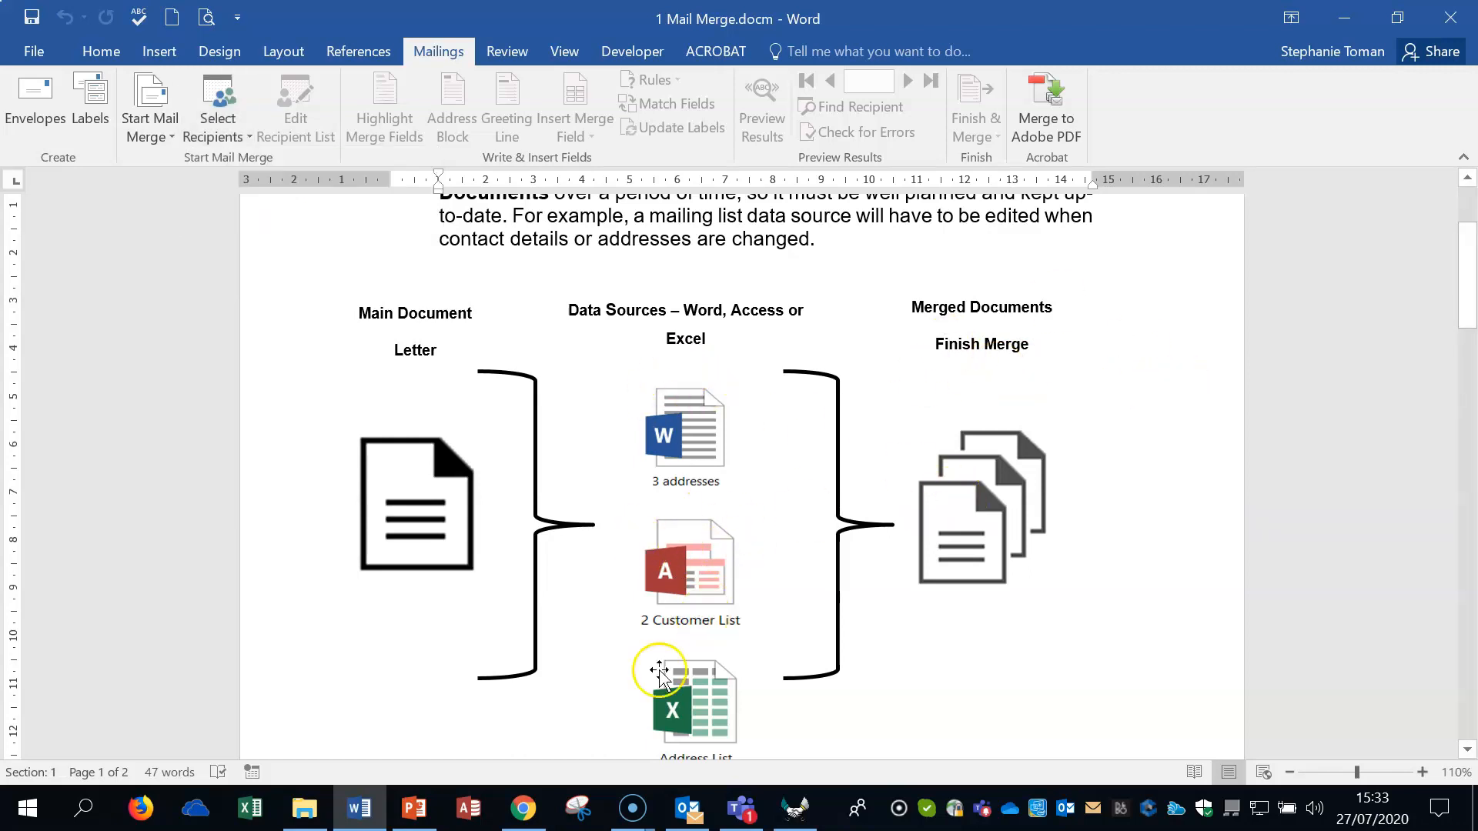
{"action": "left_click", "coordinate": [760, 386]}
{"action": "left_click", "coordinate": [1182, 525]}
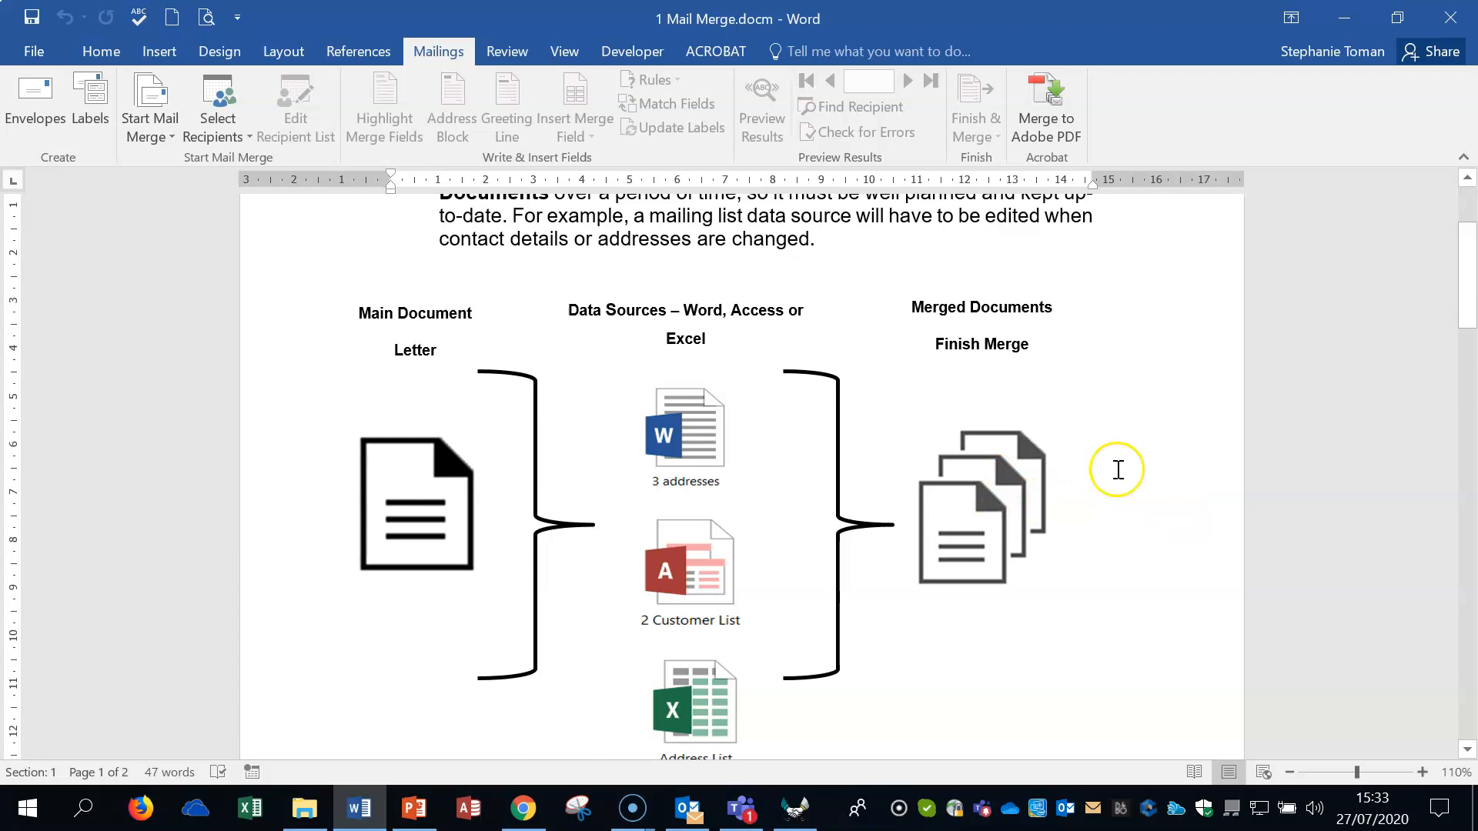
Close 1 Mail Merge.docm and create a new blank document
{"action": "left_click", "coordinate": [1450, 18]}
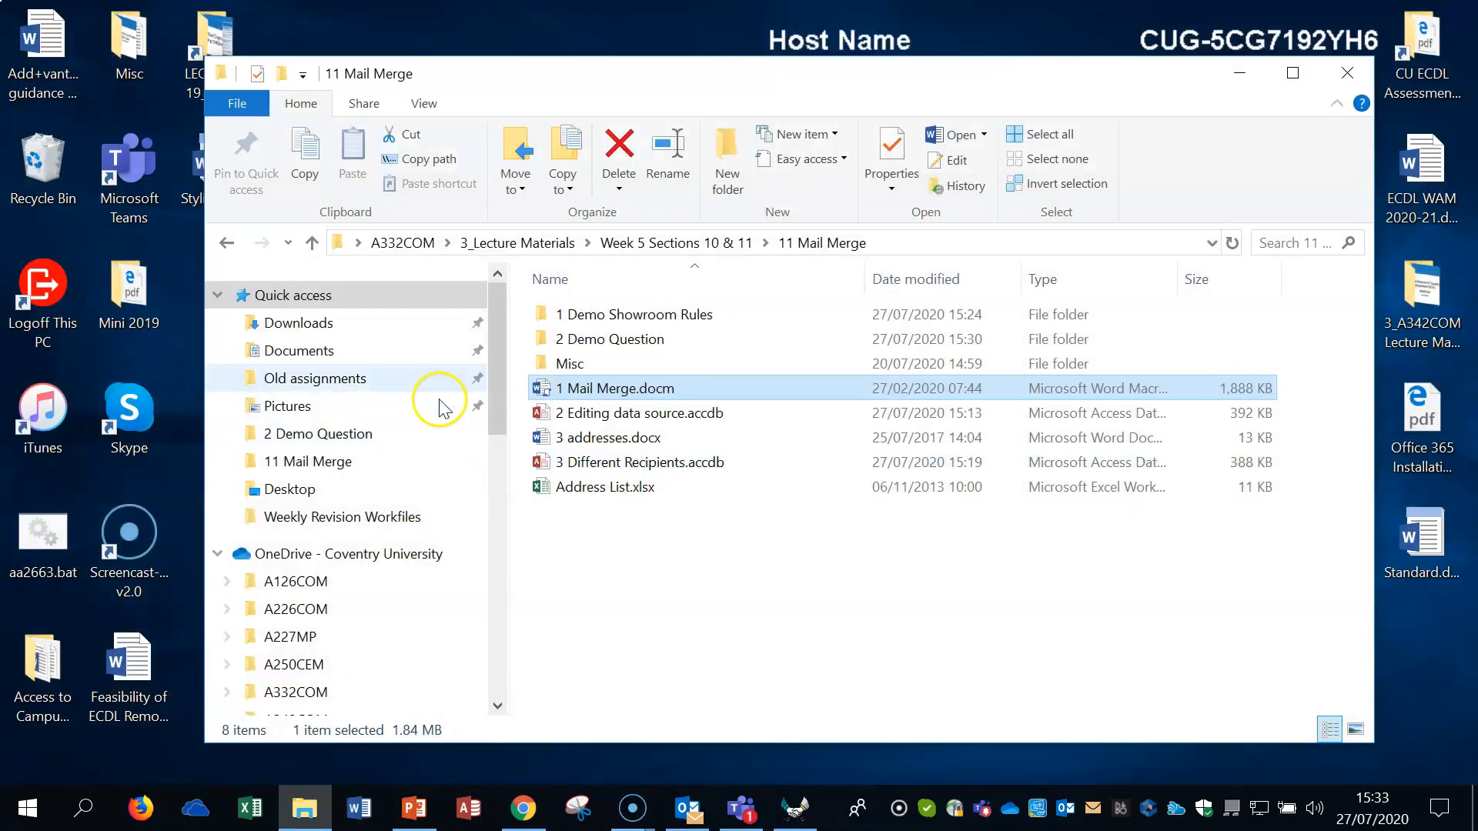
{"action": "left_click", "coordinate": [359, 818]}
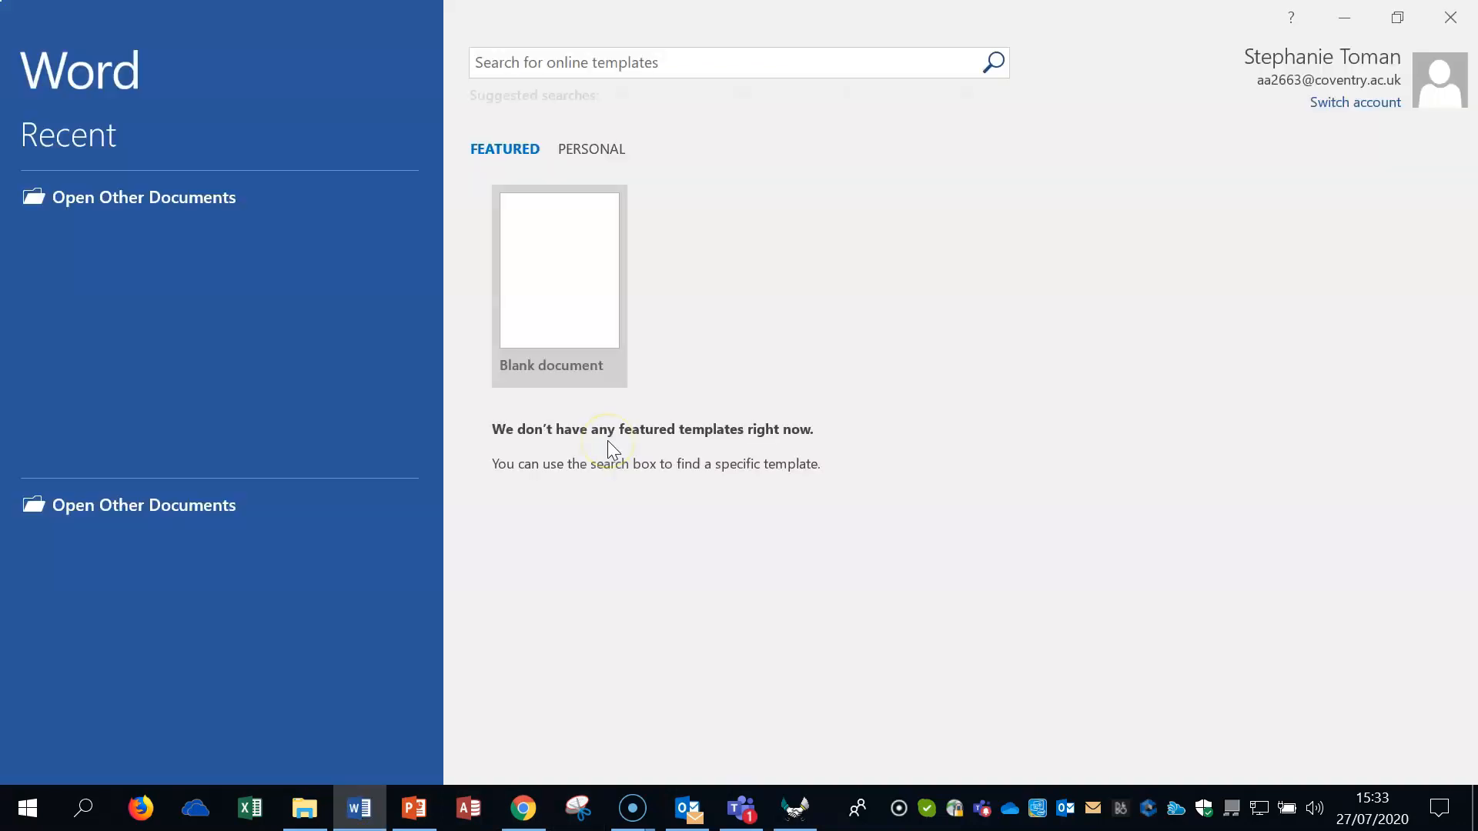
{"action": "left_click", "coordinate": [599, 269]}
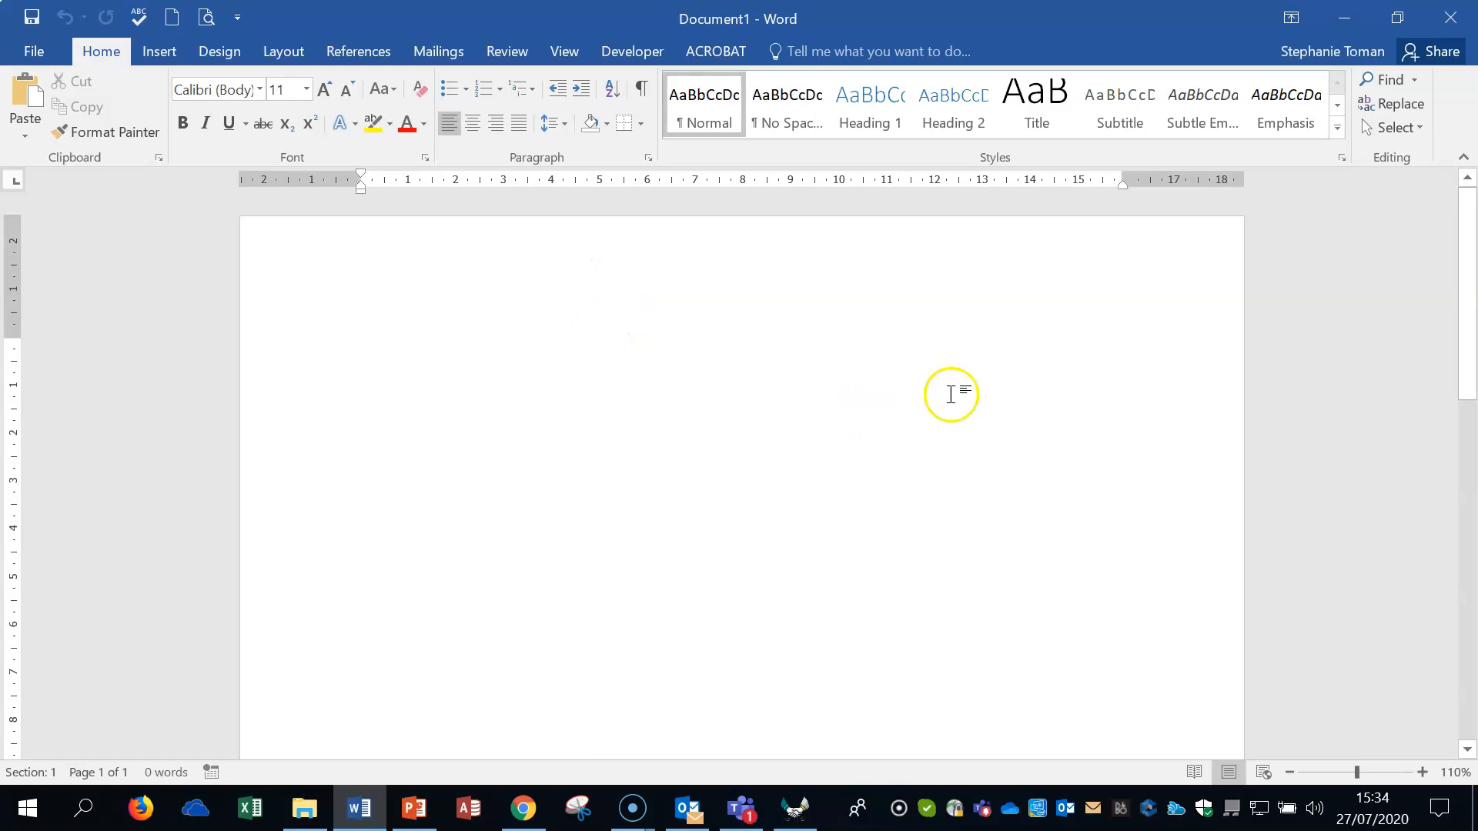
Use the existing list 2 Editing data source.accdb from the 11 Mail Merge folder as the mail merge recipients
{"action": "left_click", "coordinate": [436, 54]}
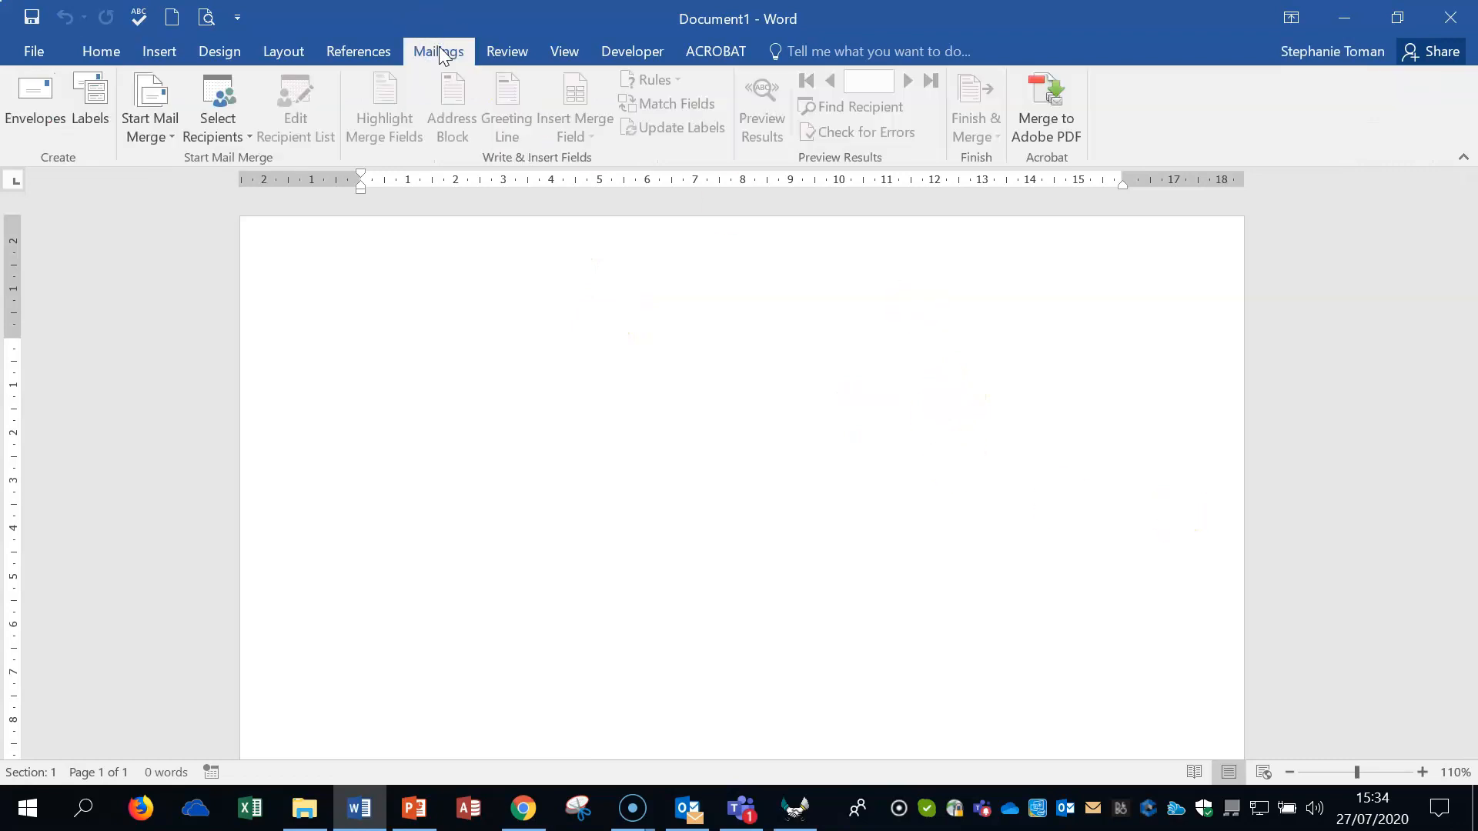
{"action": "left_click", "coordinate": [236, 133]}
{"action": "left_click", "coordinate": [236, 192]}
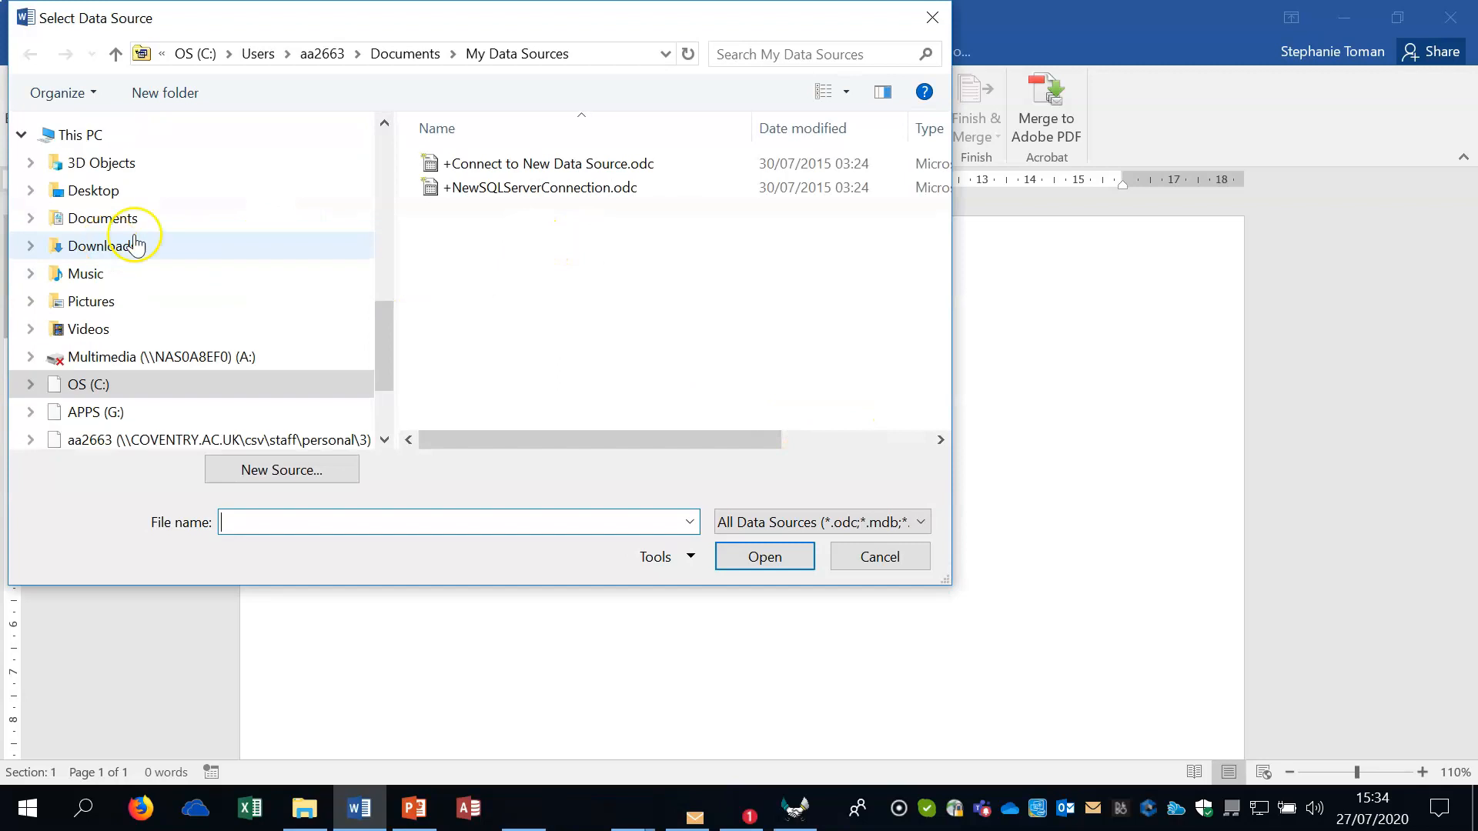
{"action": "left_click_drag", "start_coordinate": [387, 316], "coordinate": [394, 265]}
{"action": "left_click_drag", "start_coordinate": [394, 262], "coordinate": [389, 306]}
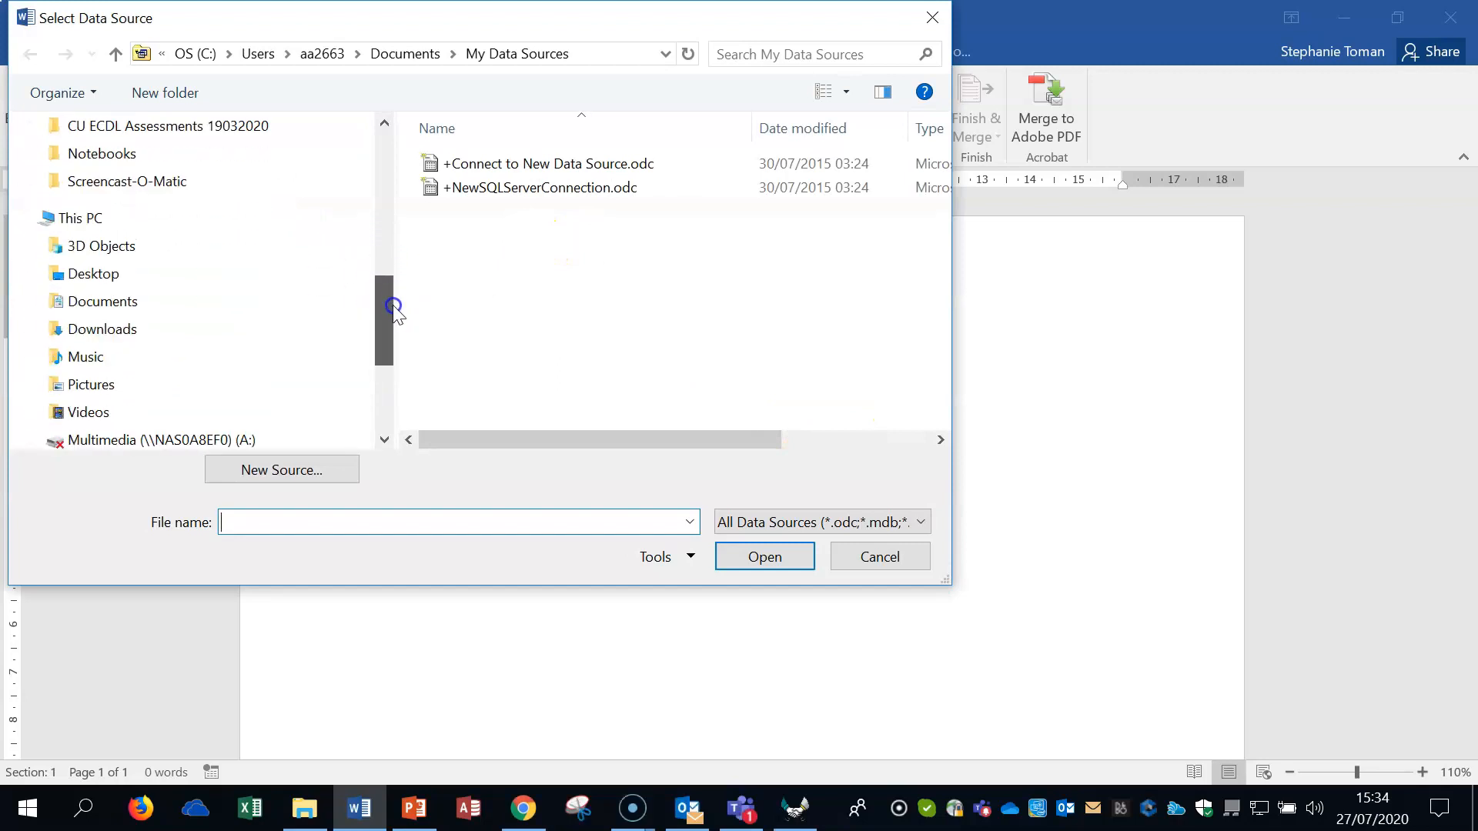
{"action": "left_click", "coordinate": [108, 274]}
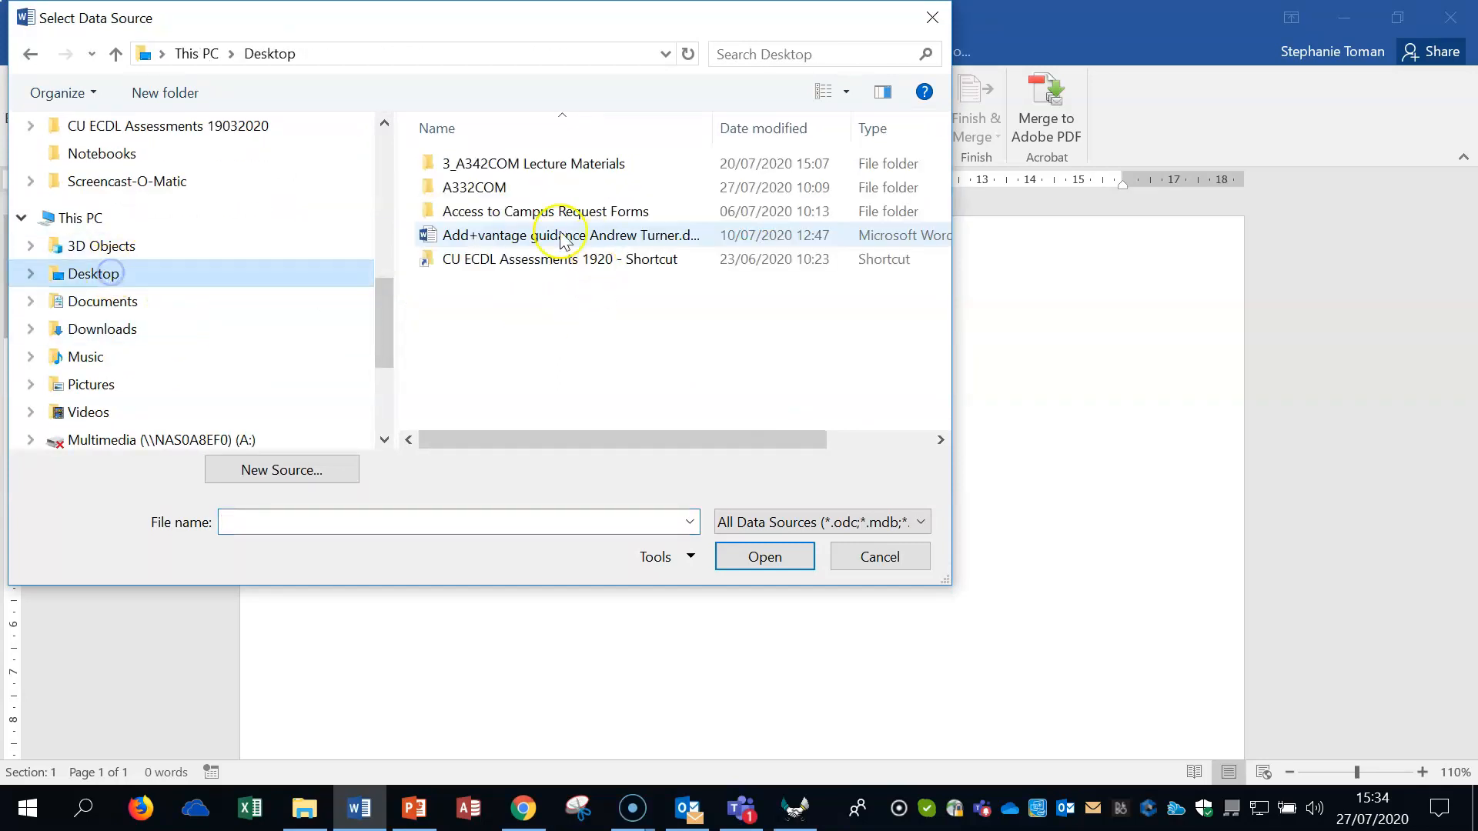
{"action": "double_click", "coordinate": [488, 187]}
{"action": "left_click", "coordinate": [506, 165]}
{"action": "double_click", "coordinate": [506, 165]}
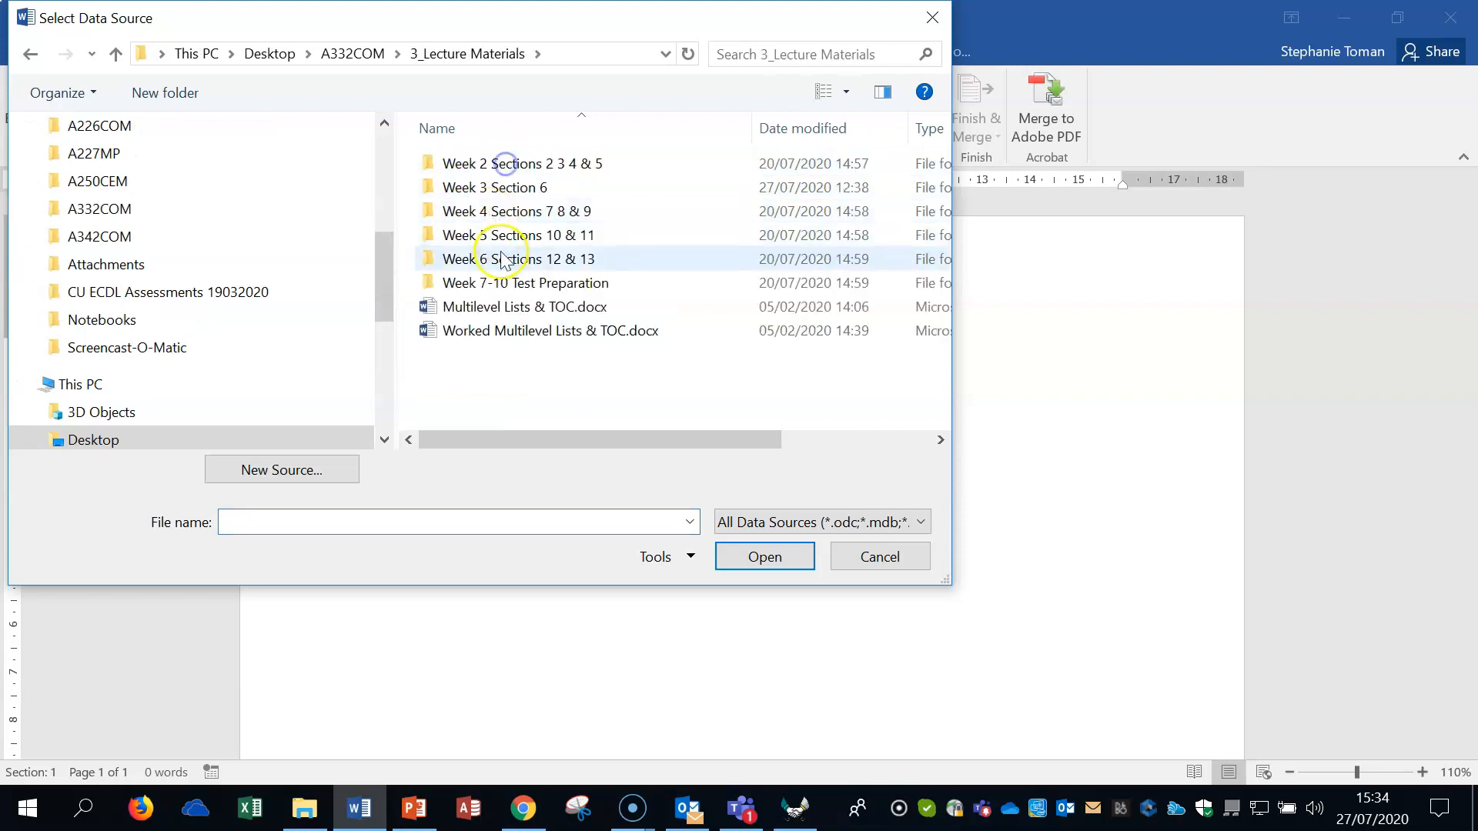
{"action": "double_click", "coordinate": [520, 237]}
{"action": "double_click", "coordinate": [499, 197]}
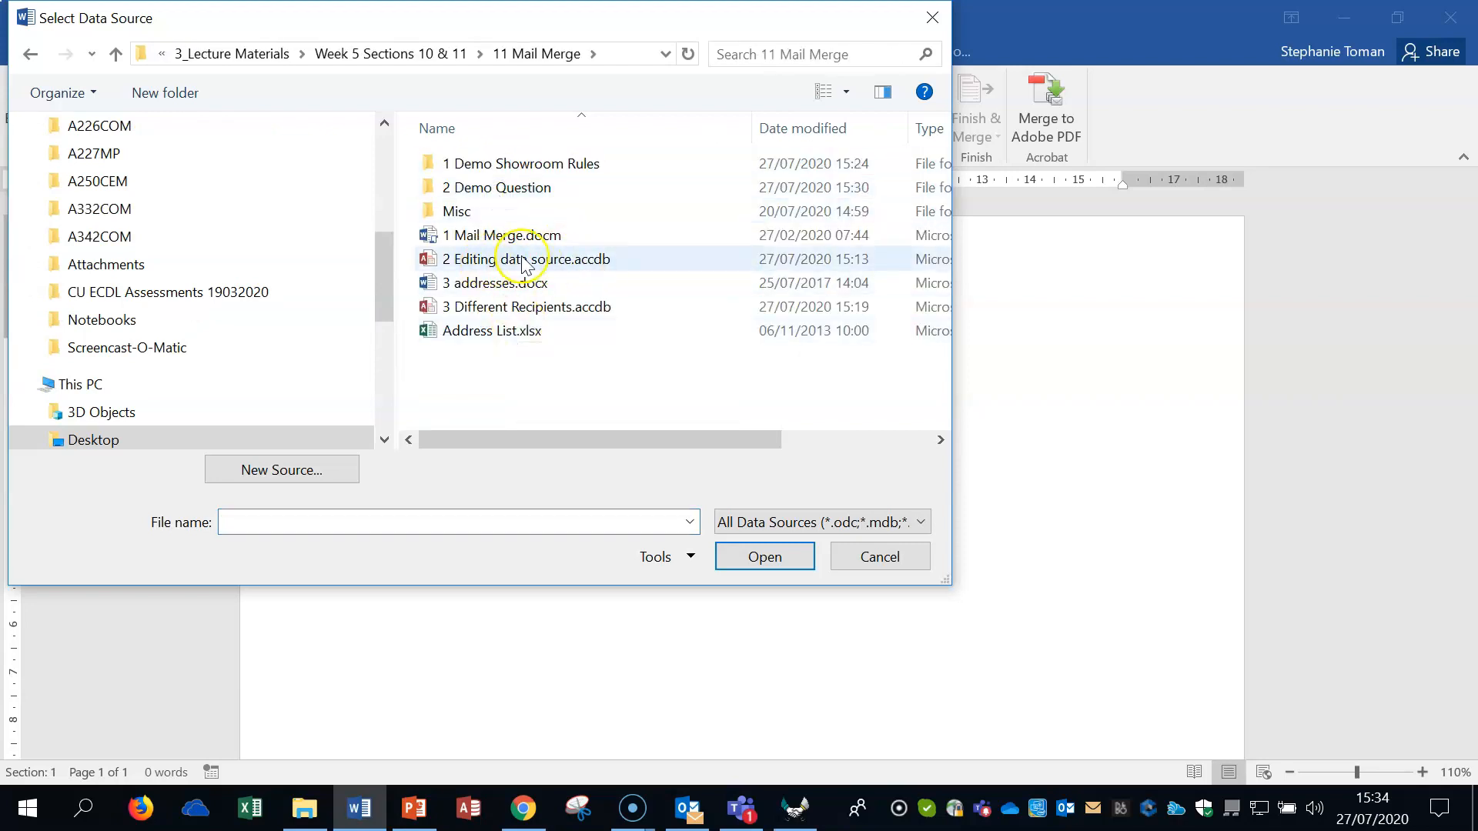
{"action": "double_click", "coordinate": [523, 261]}
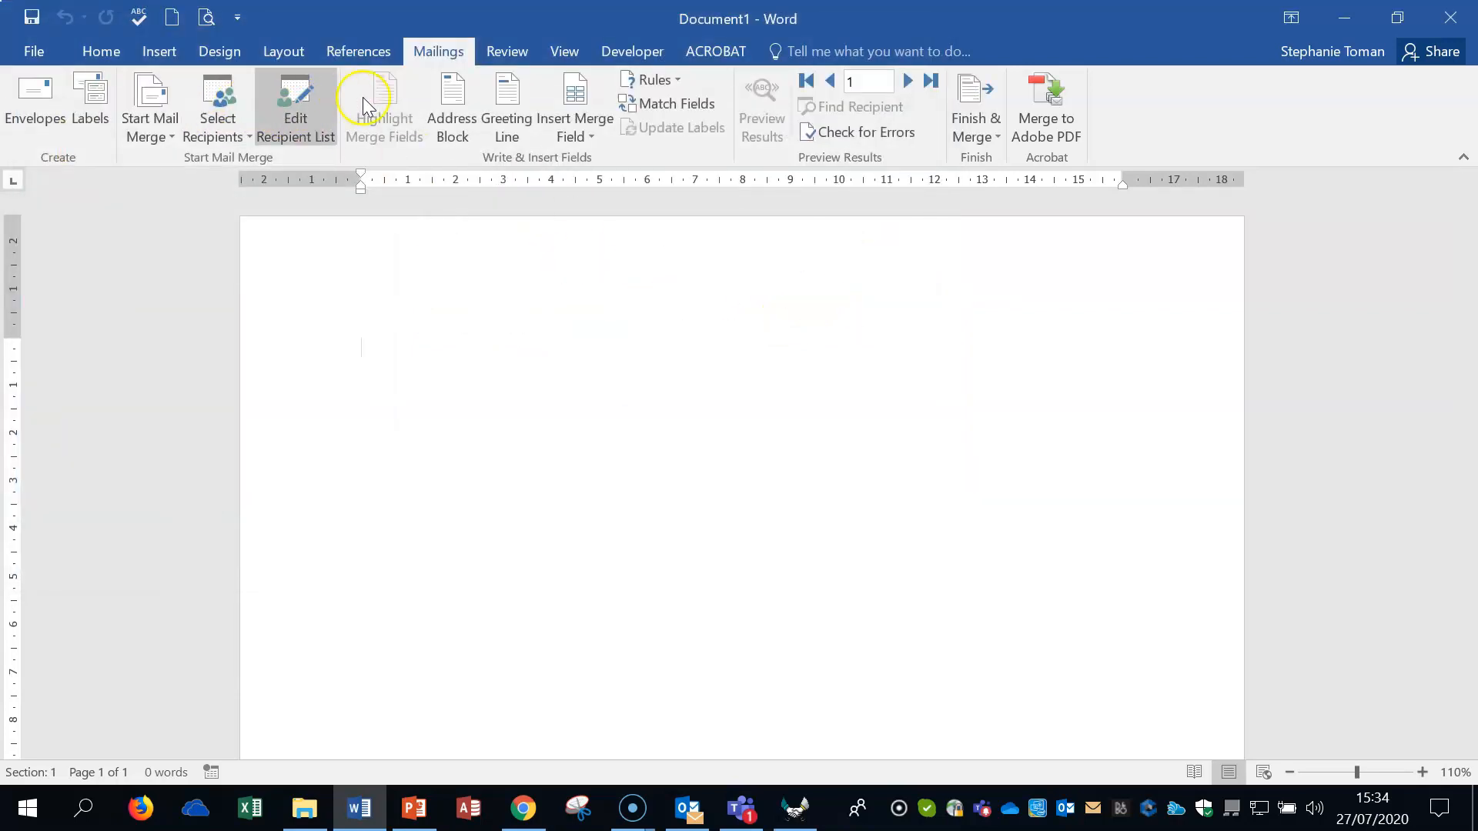
Open the mail merge recipient list, enlarge its window and sort the recipients by Last Name in ascending order
{"action": "left_click", "coordinate": [274, 123]}
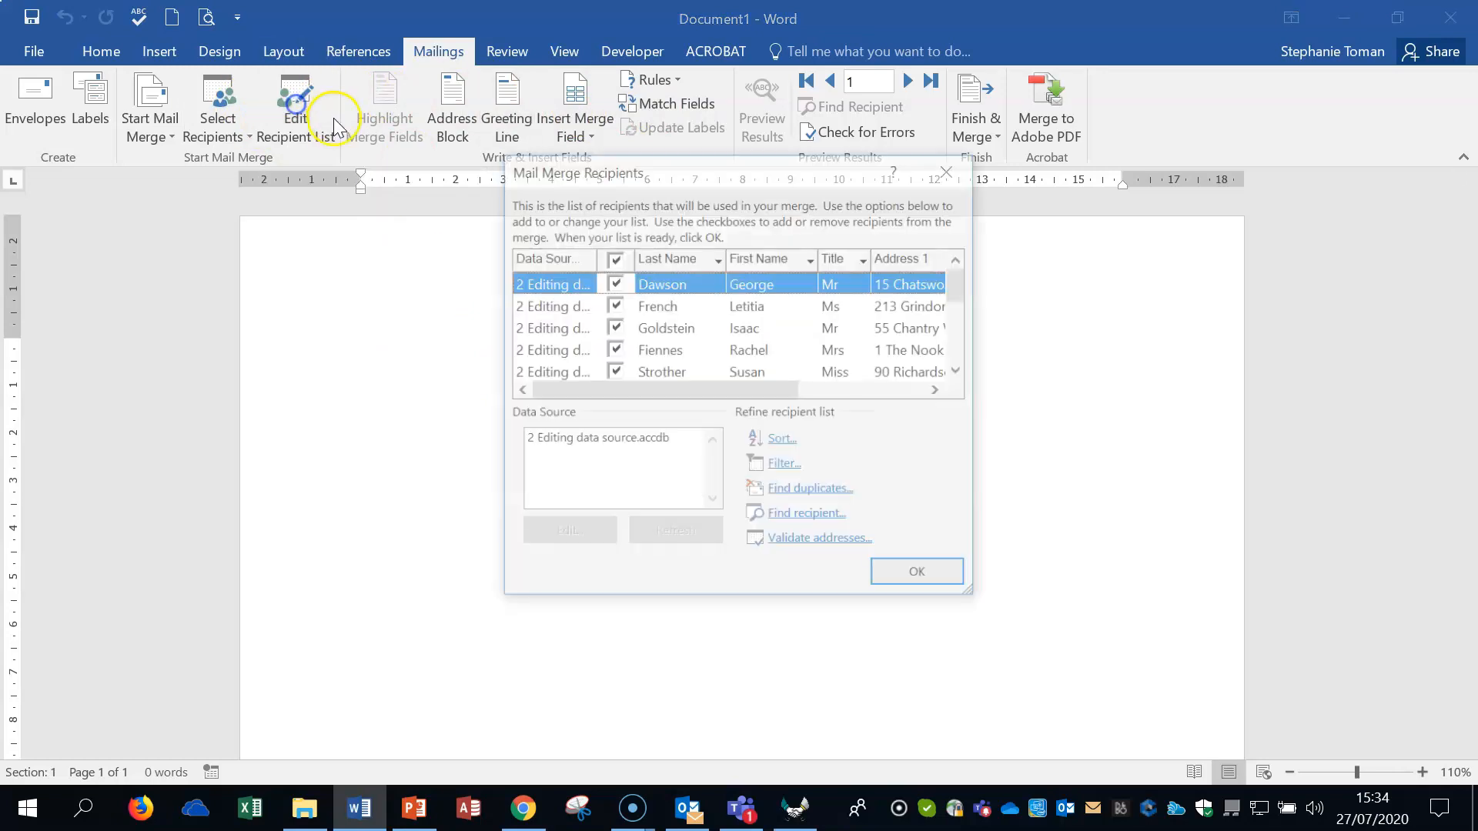
{"action": "left_click_drag", "start_coordinate": [979, 360], "coordinate": [1329, 354]}
{"action": "left_click_drag", "start_coordinate": [990, 165], "coordinate": [868, 177]}
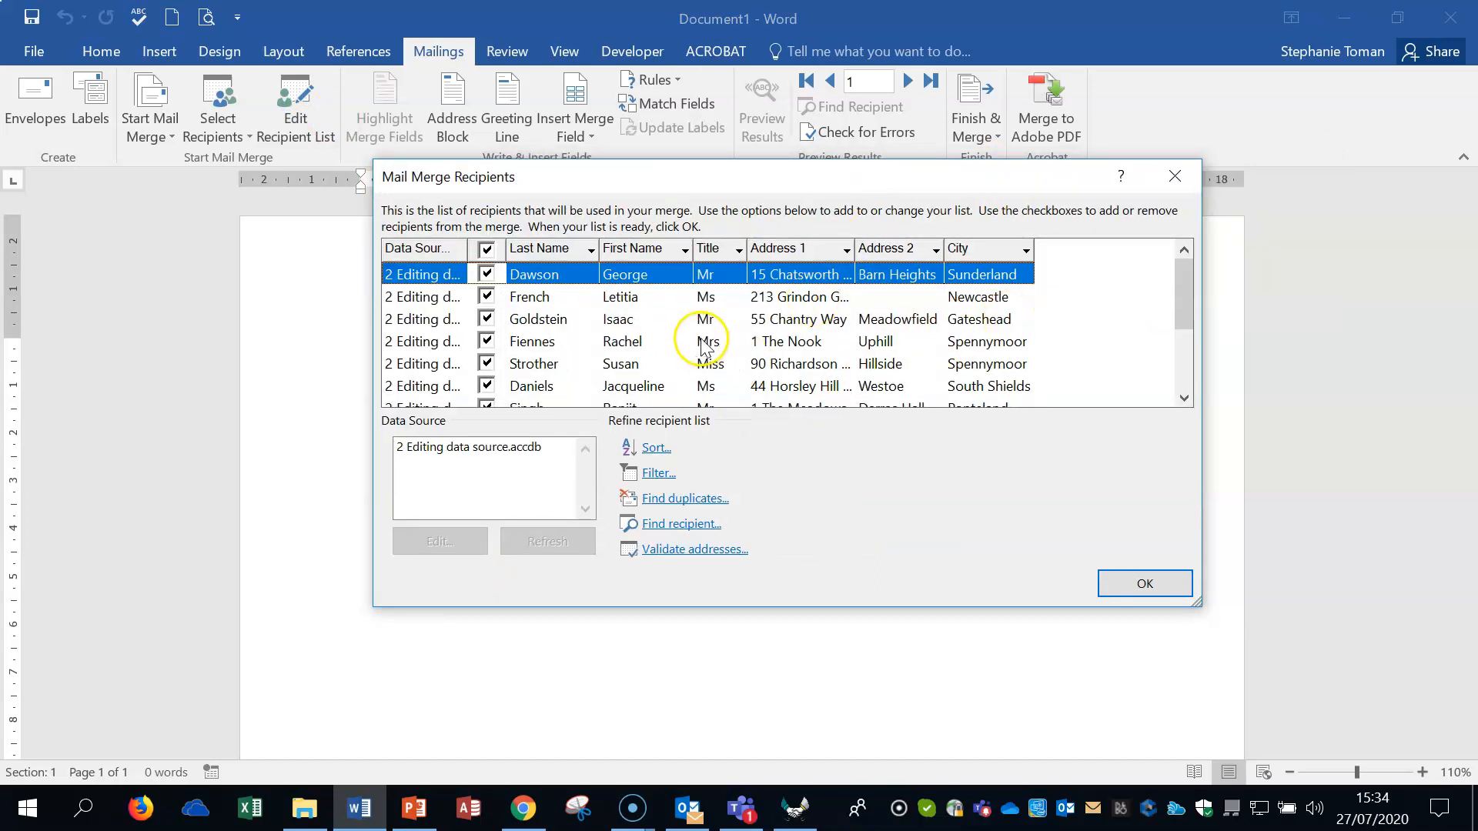
{"action": "left_click", "coordinate": [591, 251]}
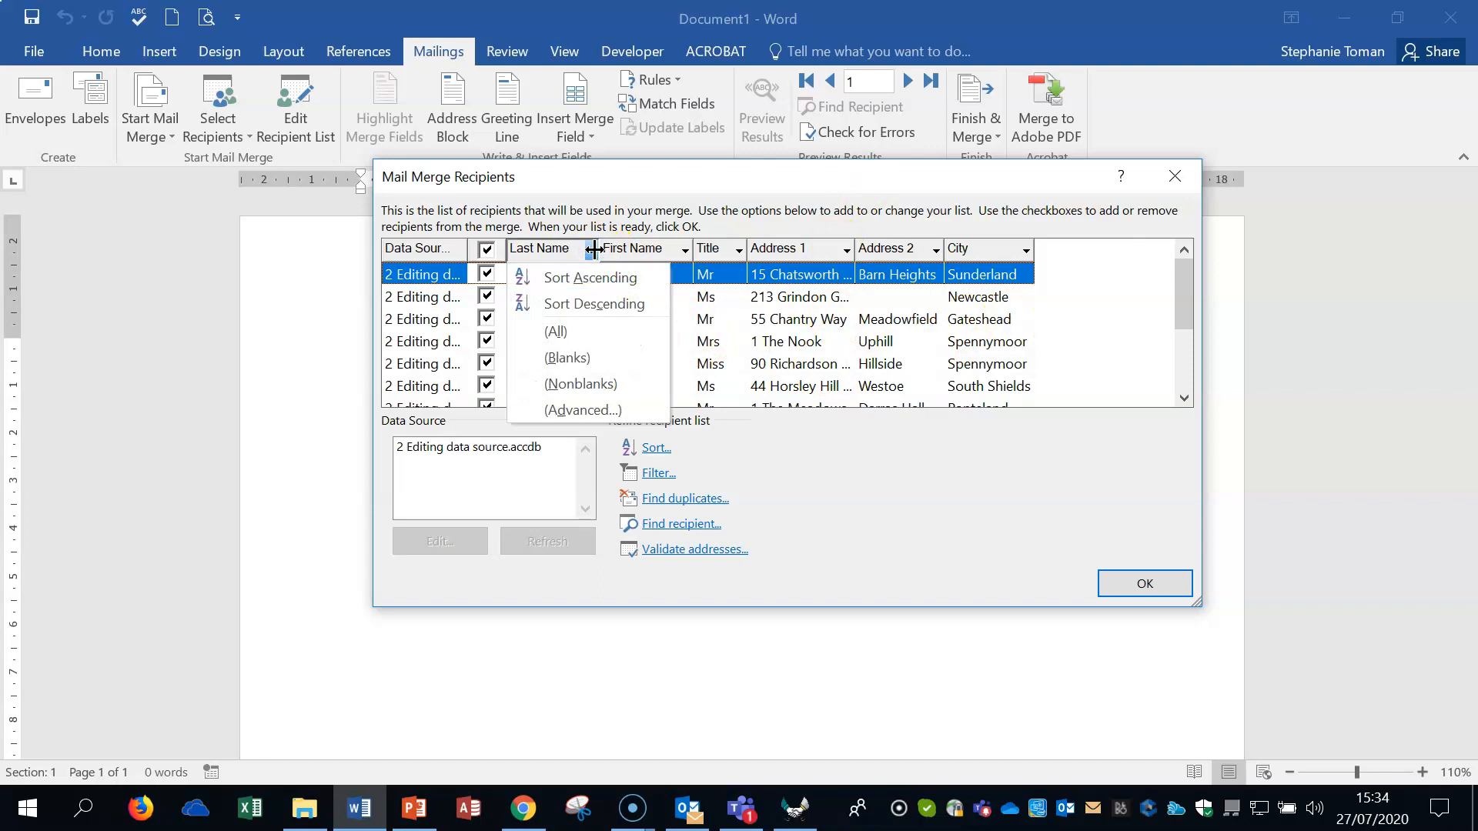
{"action": "left_click", "coordinate": [597, 278]}
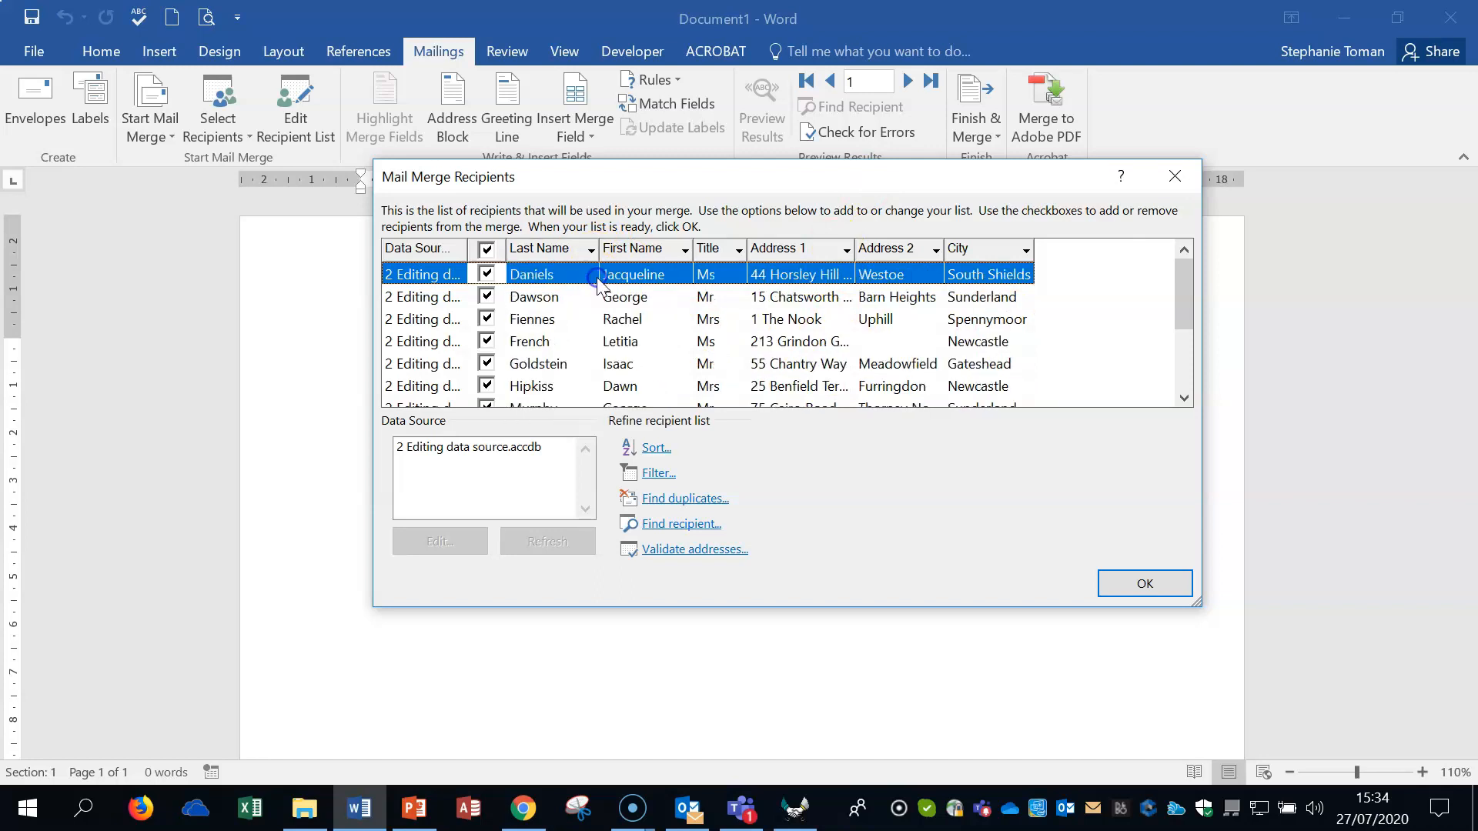
Filter the recipients to the city Sunderland, and remove the filter again to list all cities
{"action": "left_click", "coordinate": [1026, 251]}
{"action": "left_click", "coordinate": [1013, 383]}
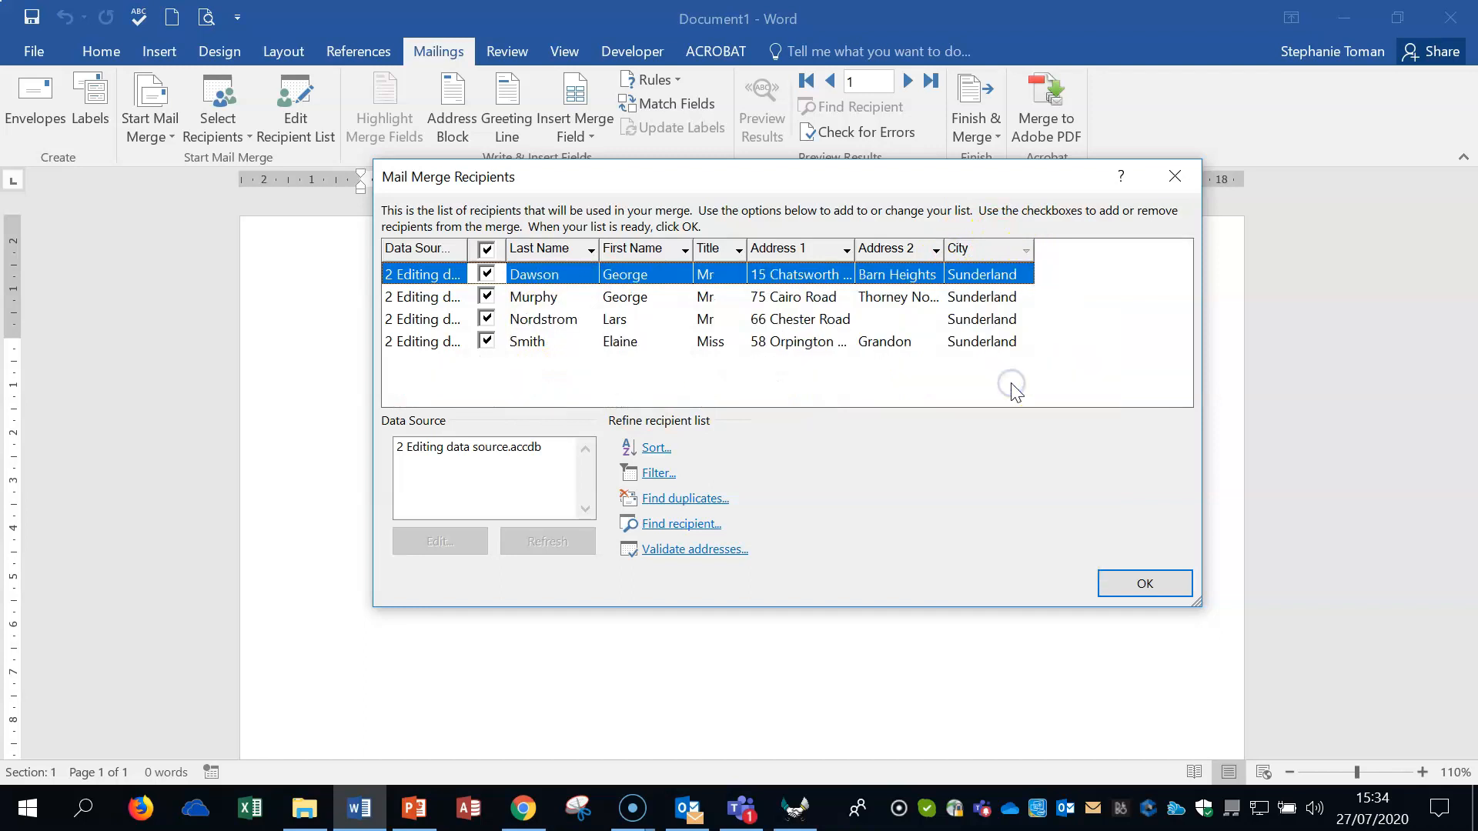
{"action": "left_click", "coordinate": [1026, 251]}
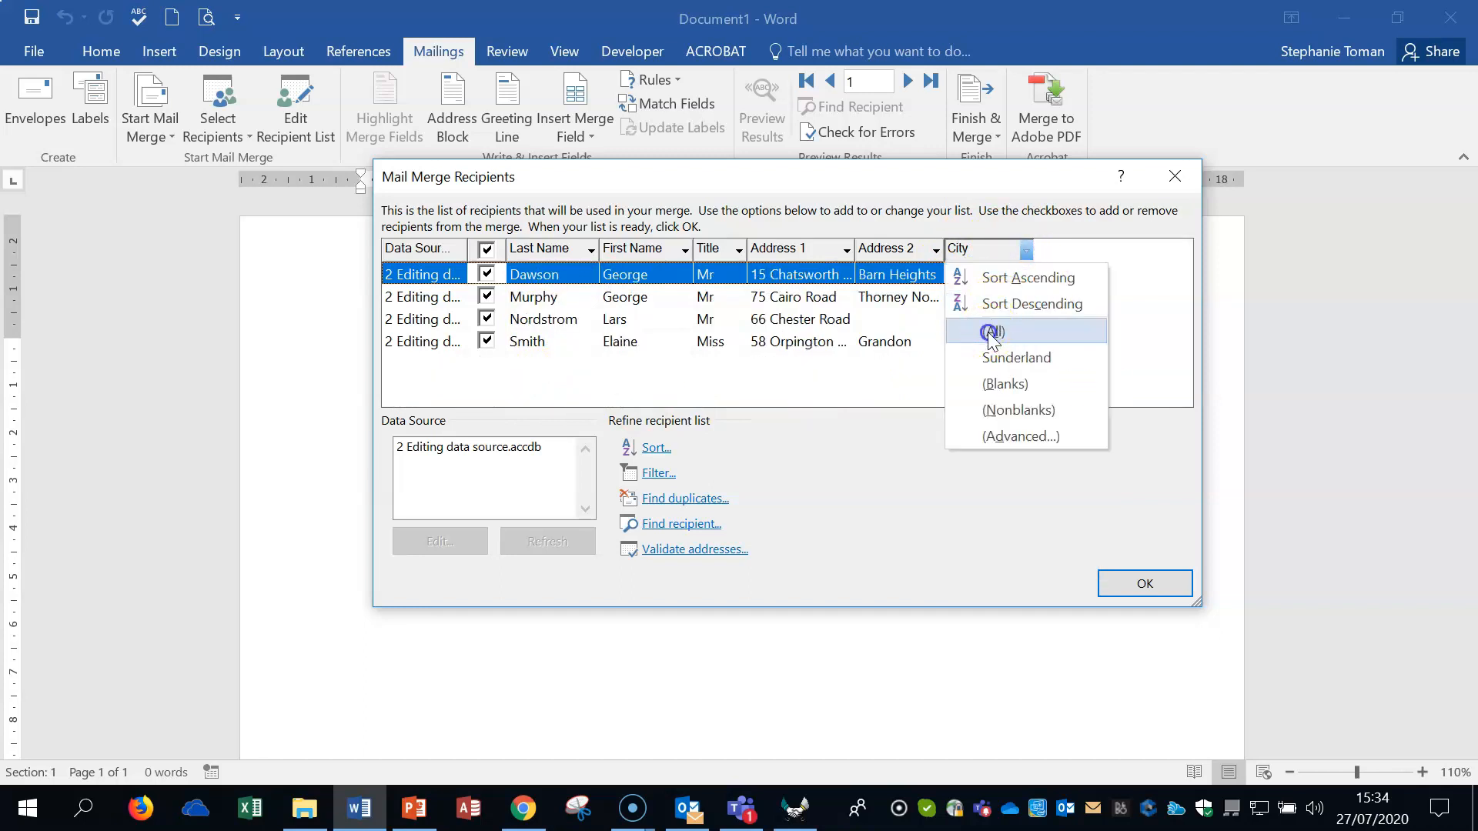
{"action": "left_click", "coordinate": [994, 331]}
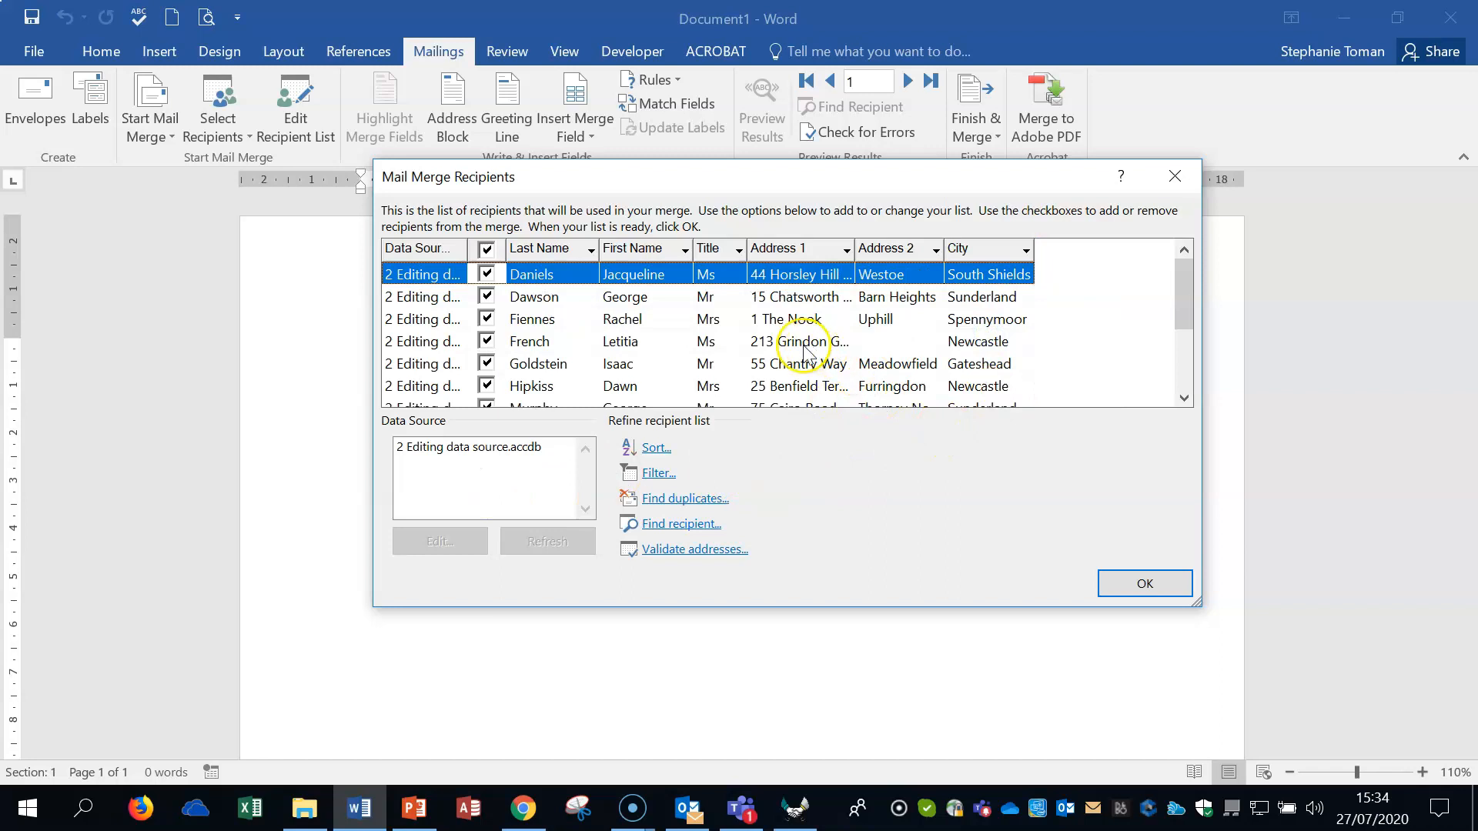
Open 2 Editing data source.accdb for editing, look over its records, cancel without changes and close the recipient list
{"action": "left_click", "coordinate": [395, 344]}
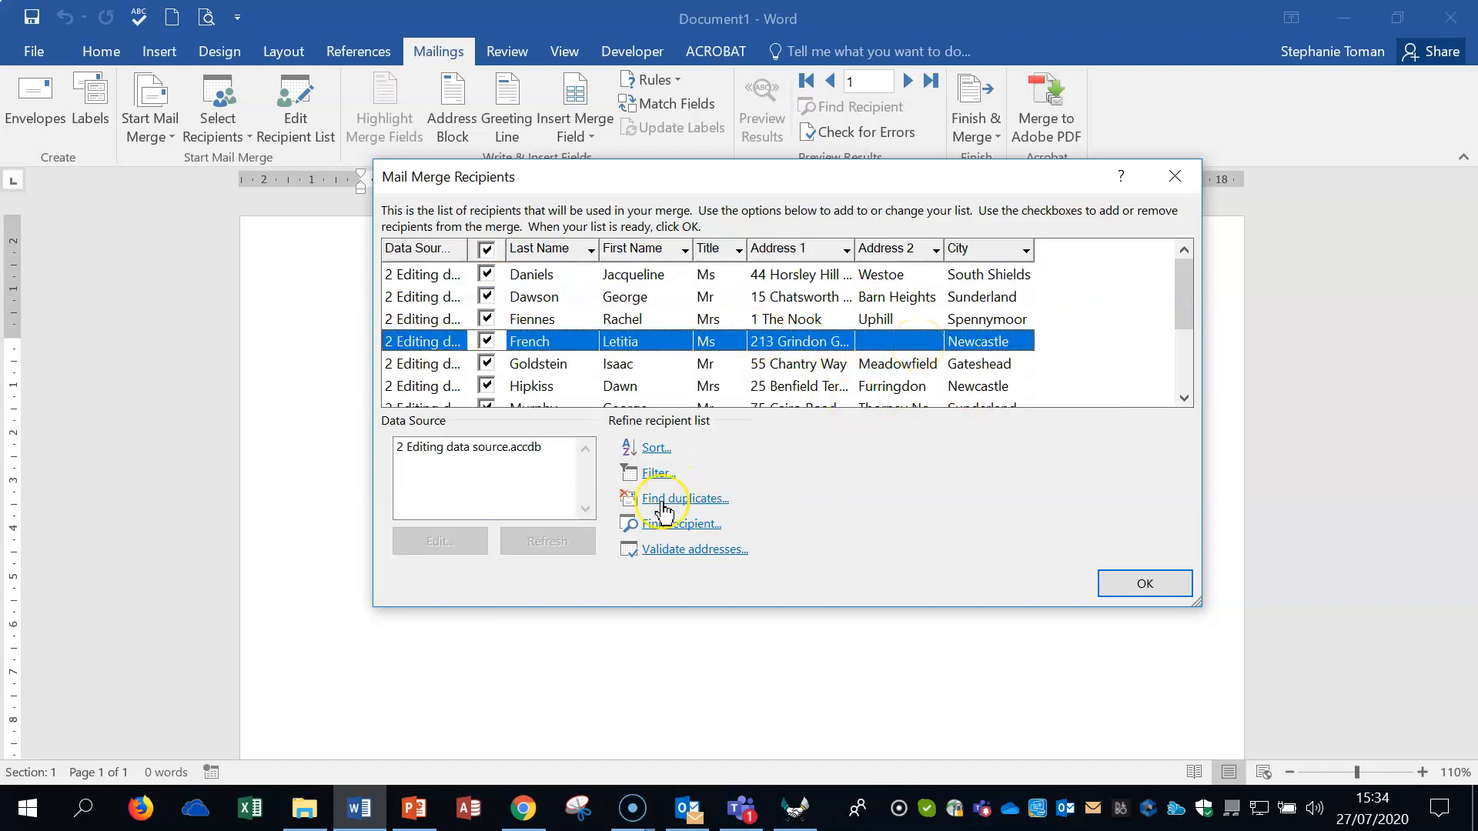
{"action": "left_click", "coordinate": [475, 450]}
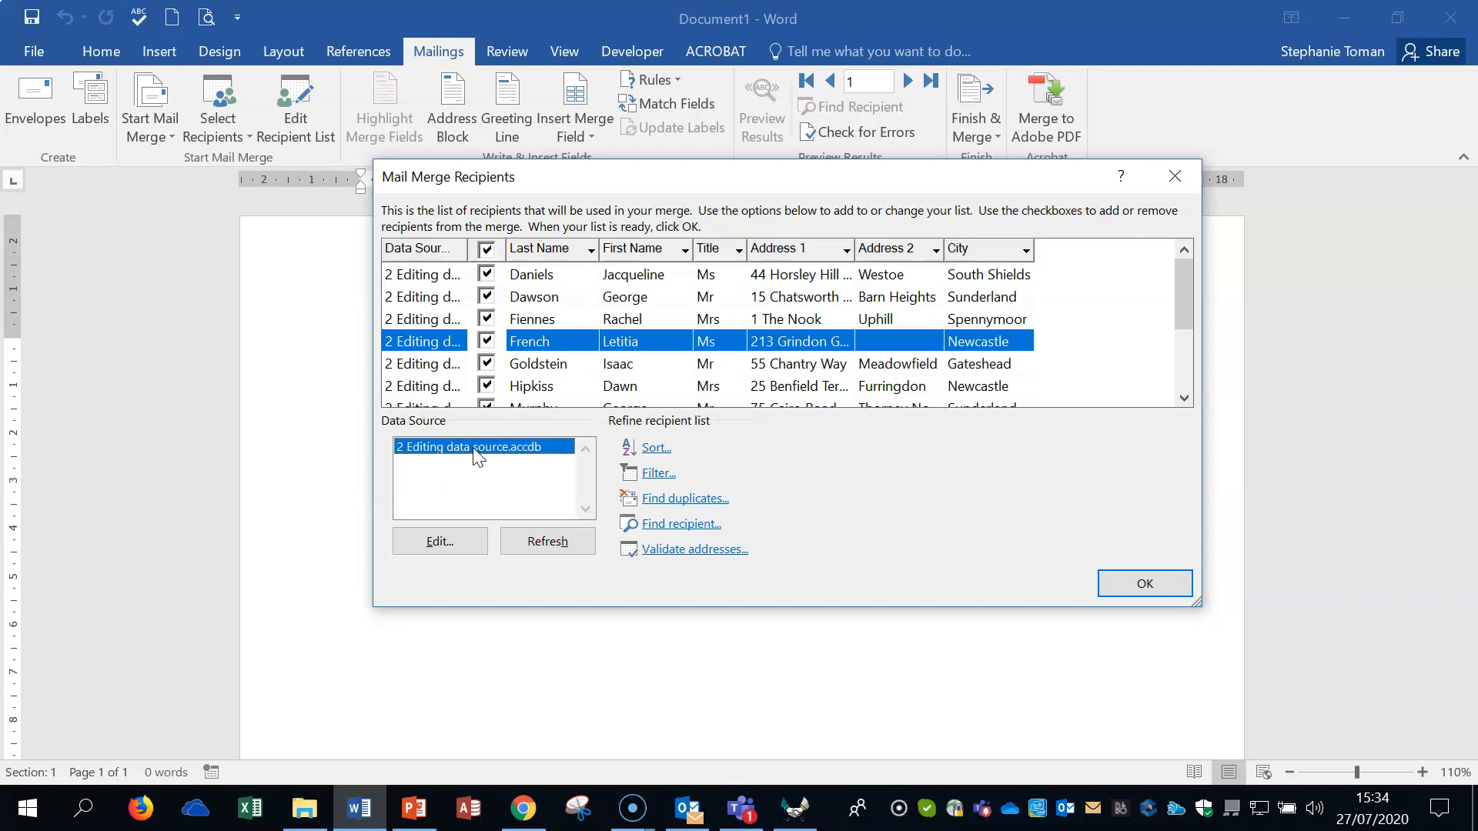
{"action": "left_click", "coordinate": [439, 542]}
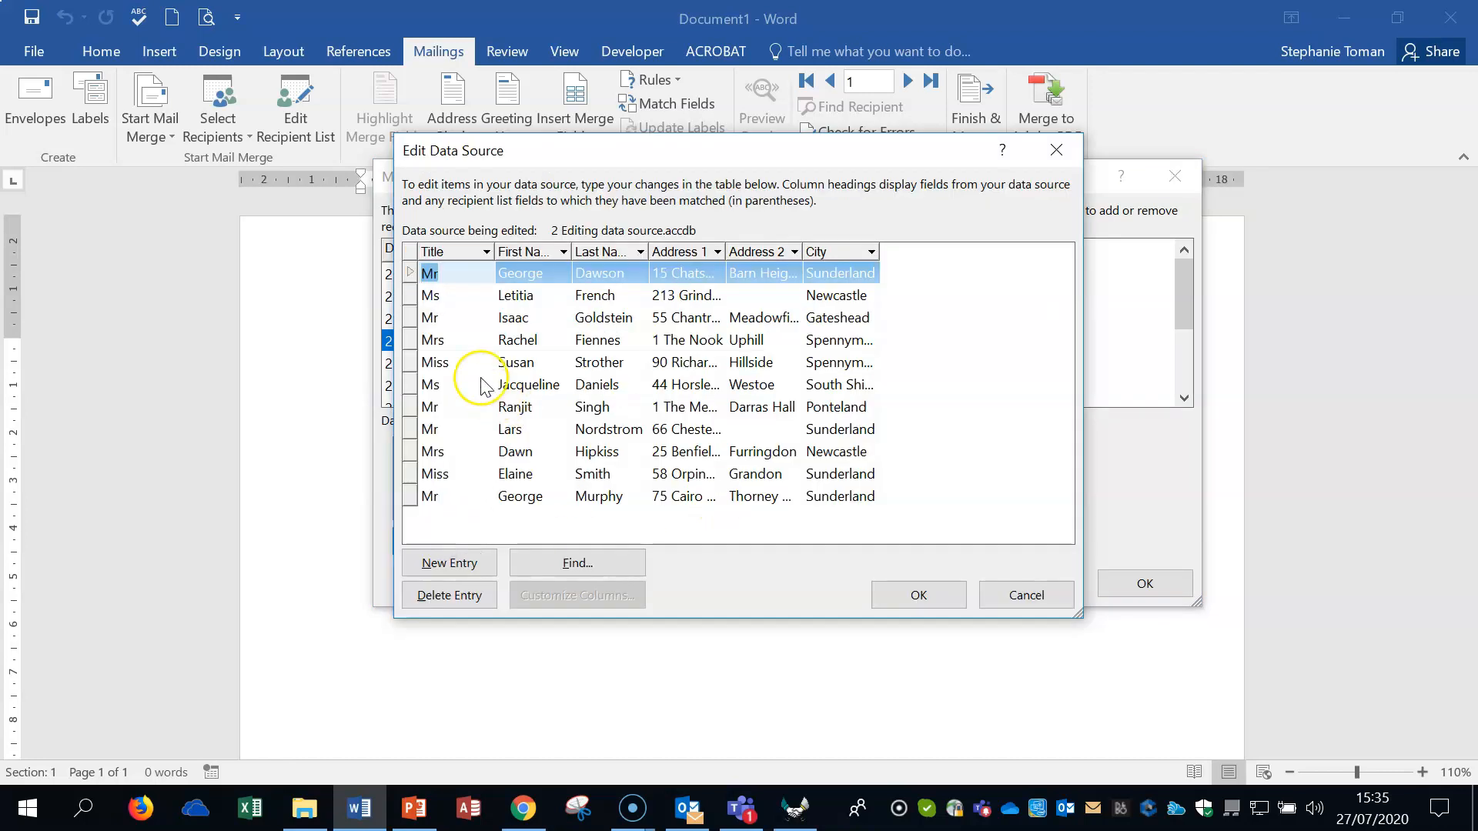
{"action": "left_click", "coordinate": [515, 341]}
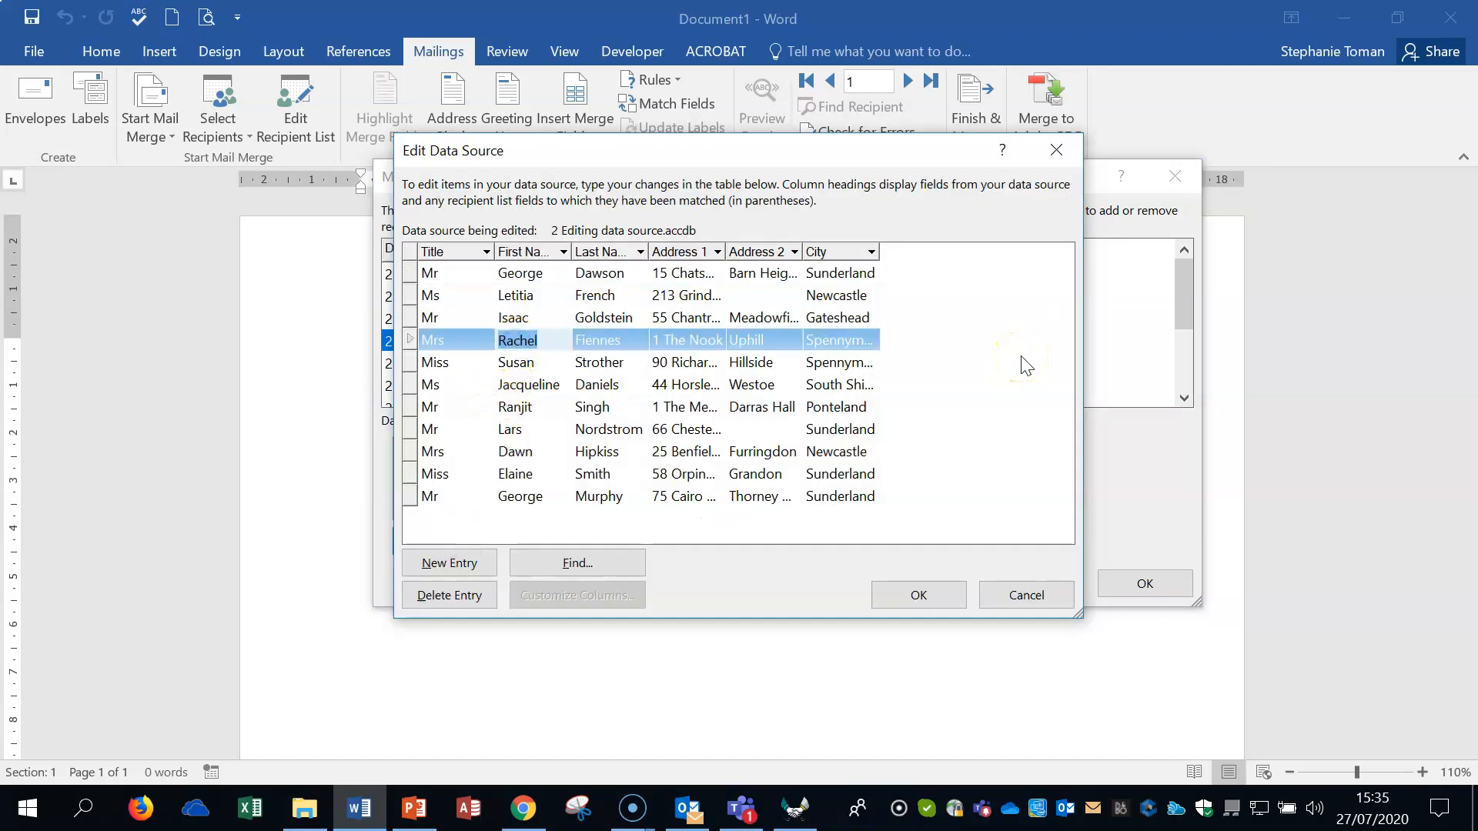
{"action": "left_click", "coordinate": [1024, 595]}
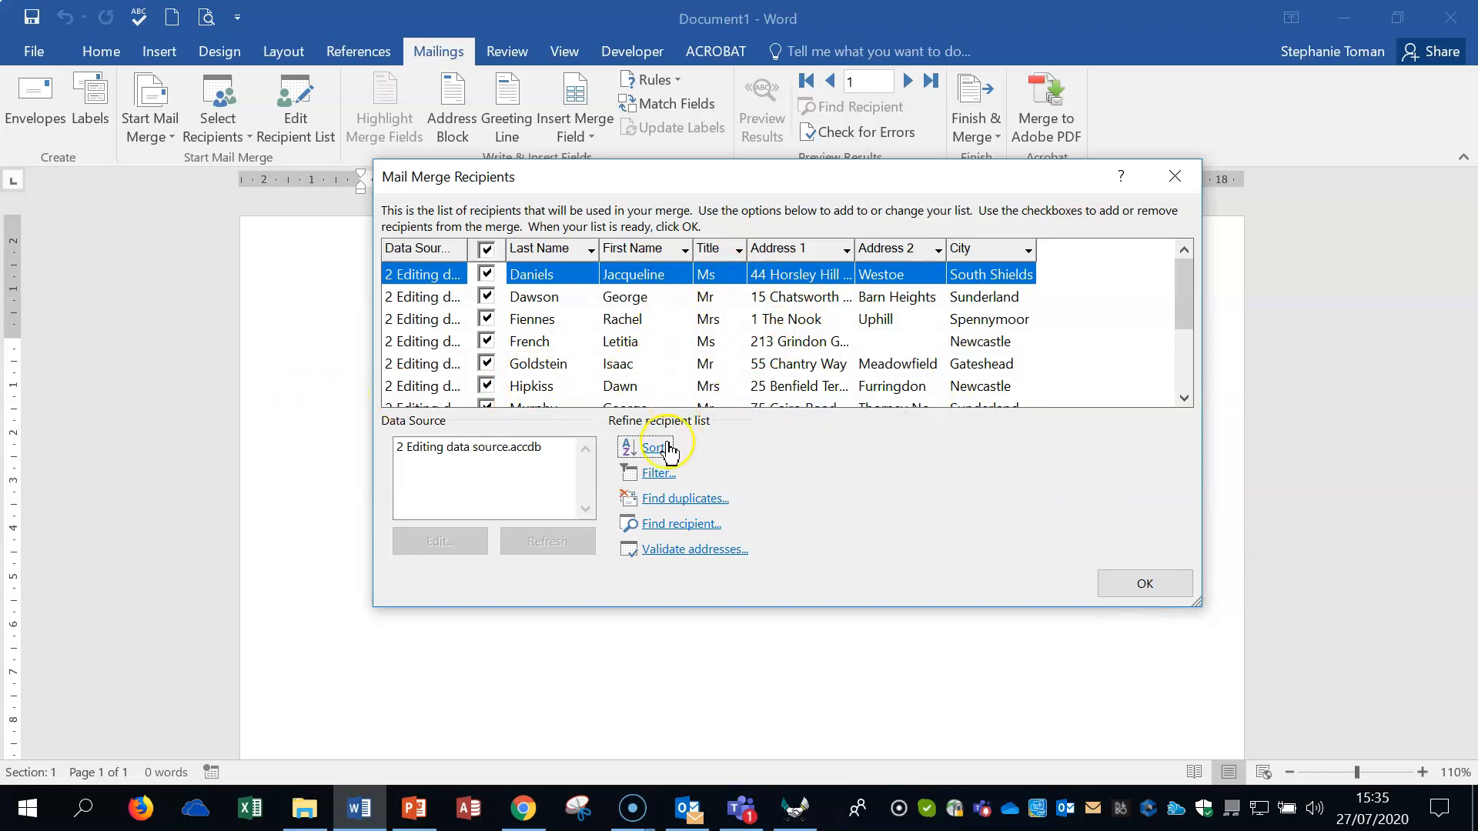
{"action": "left_click", "coordinate": [1144, 584]}
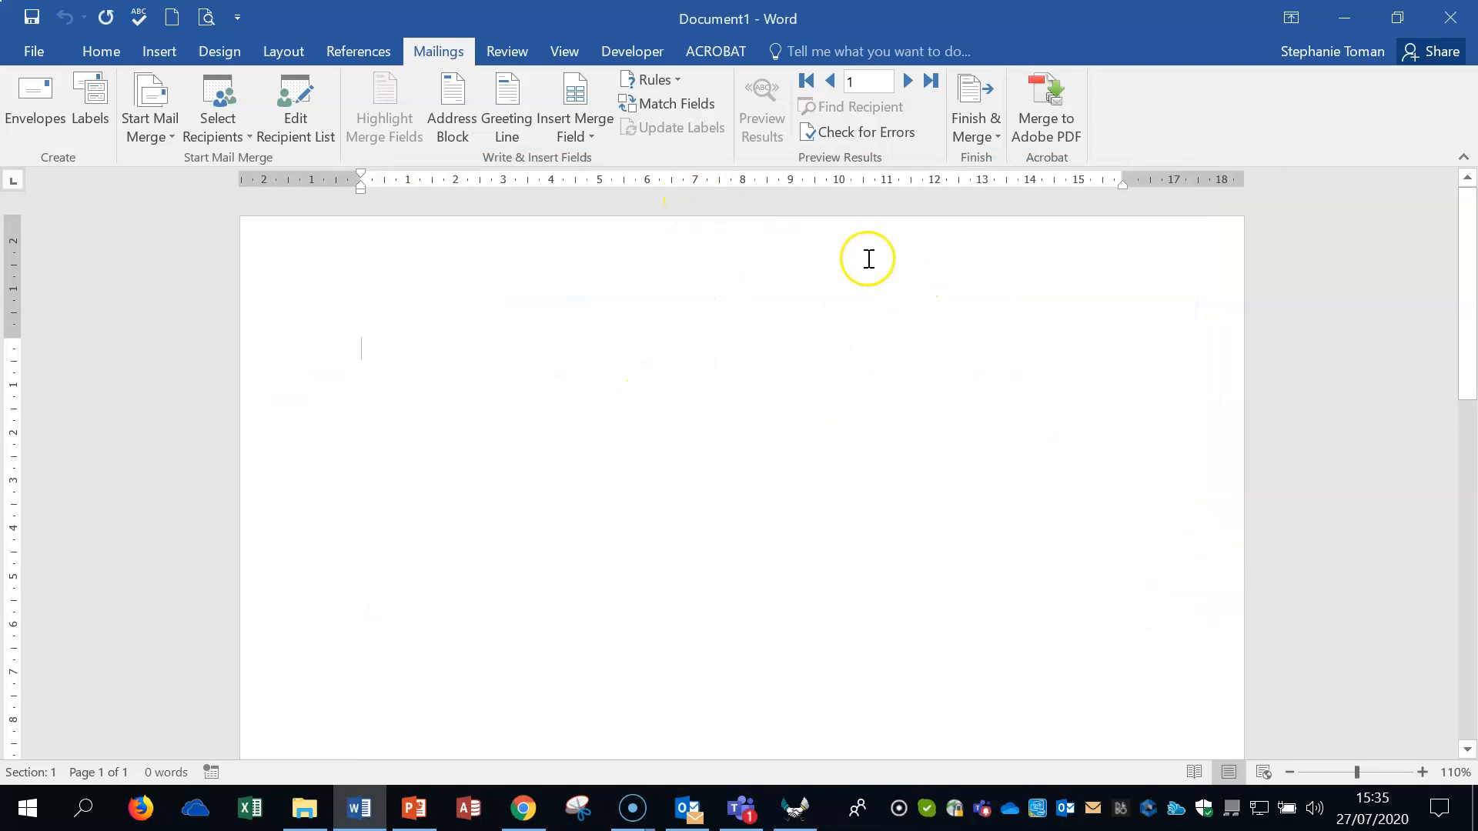
Insert the Title, First_Name and Last_Name merge fields on the document's first line and start a new line
{"action": "left_click", "coordinate": [591, 137]}
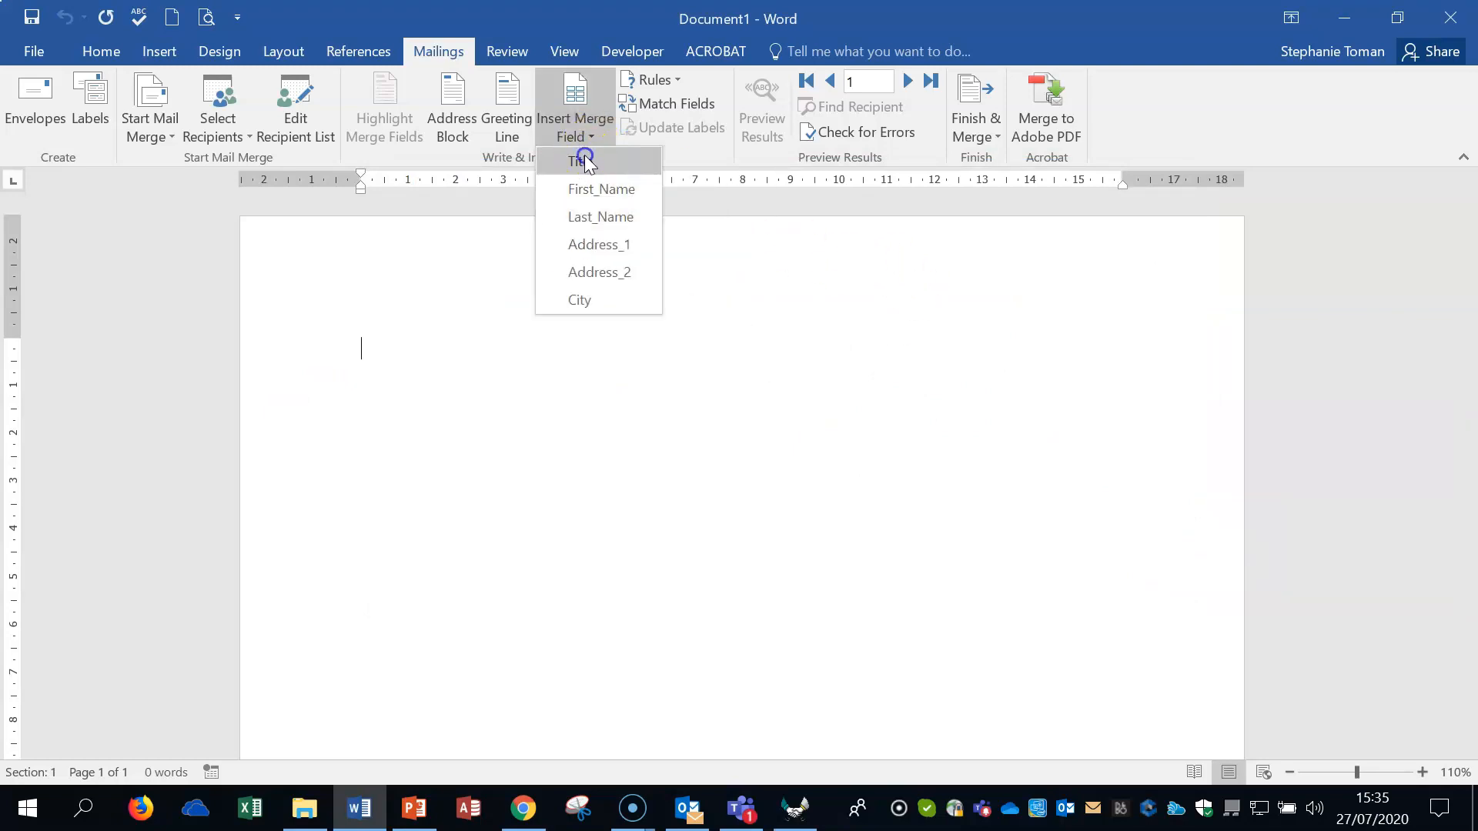
{"action": "left_click", "coordinate": [585, 161]}
{"action": "left_click", "coordinate": [593, 131]}
{"action": "left_click", "coordinate": [618, 192]}
{"action": "left_click", "coordinate": [593, 133]}
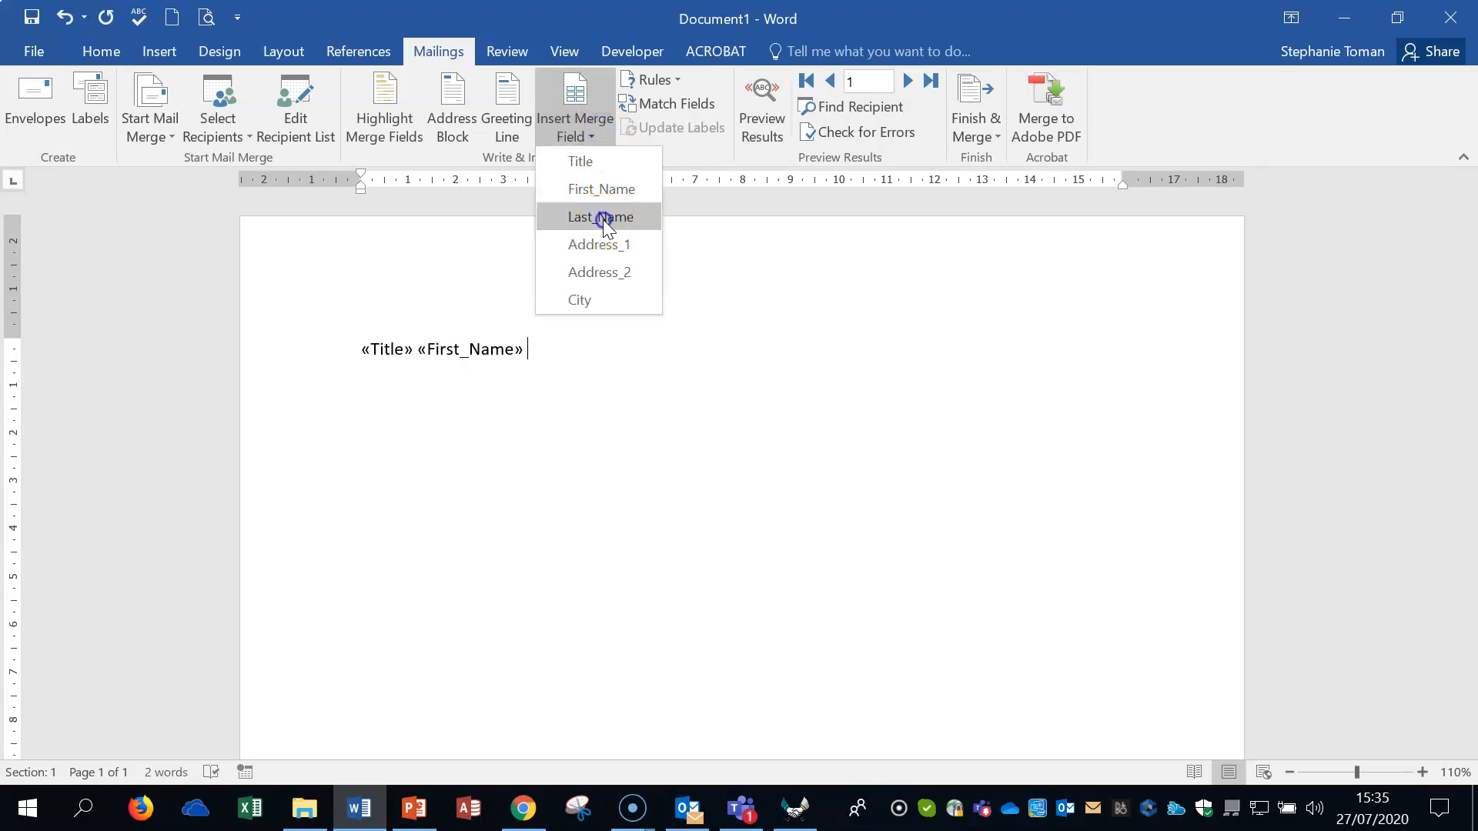
{"action": "left_click", "coordinate": [602, 217]}
{"action": "key", "text": "Return"}
Insert the Address_1, Address_2 and City merge fields on separate lines below the name
{"action": "left_click", "coordinate": [588, 137]}
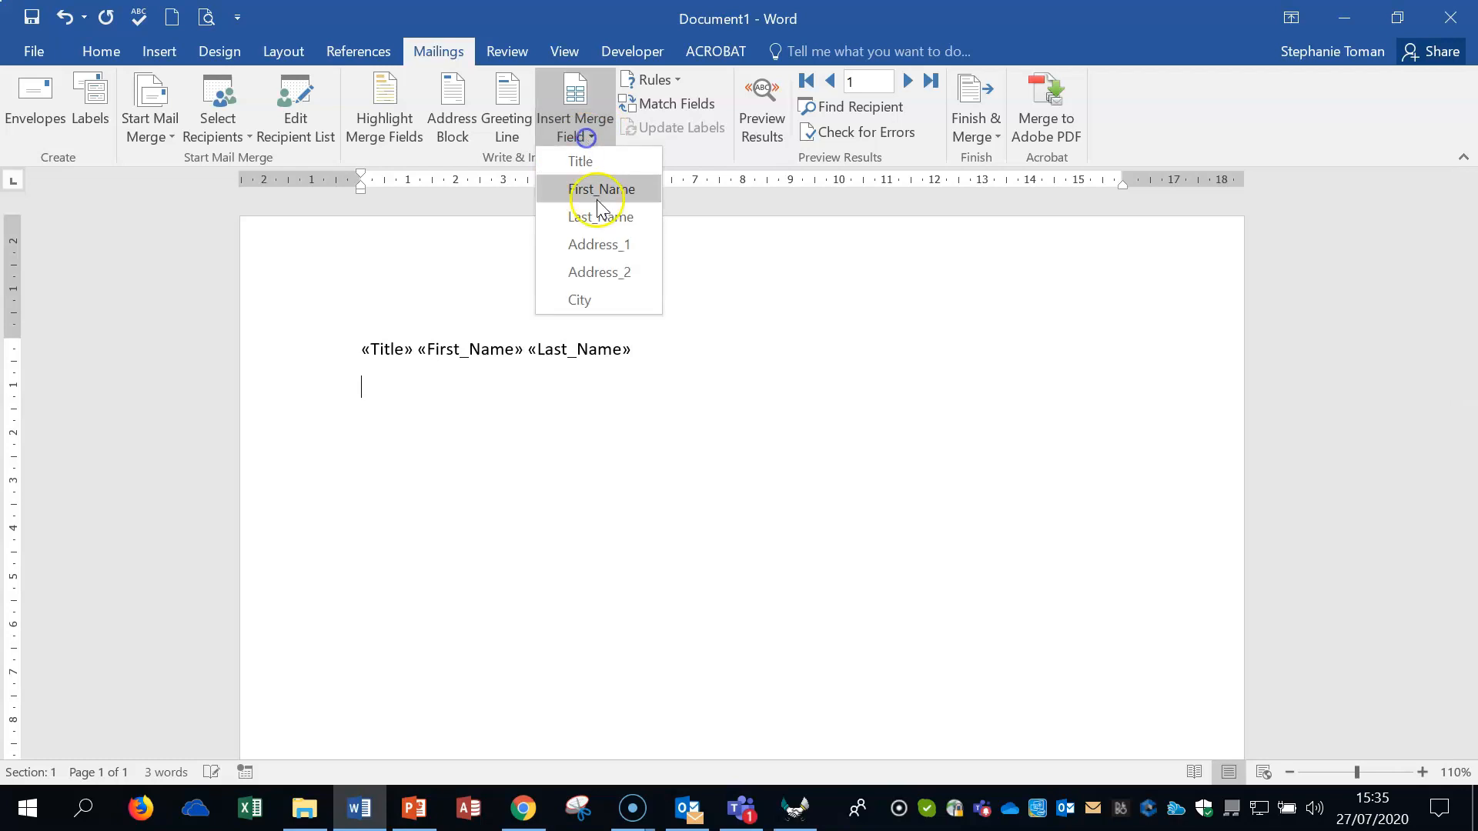
{"action": "left_click", "coordinate": [602, 244]}
{"action": "key", "text": "Return"}
{"action": "left_click", "coordinate": [586, 137]}
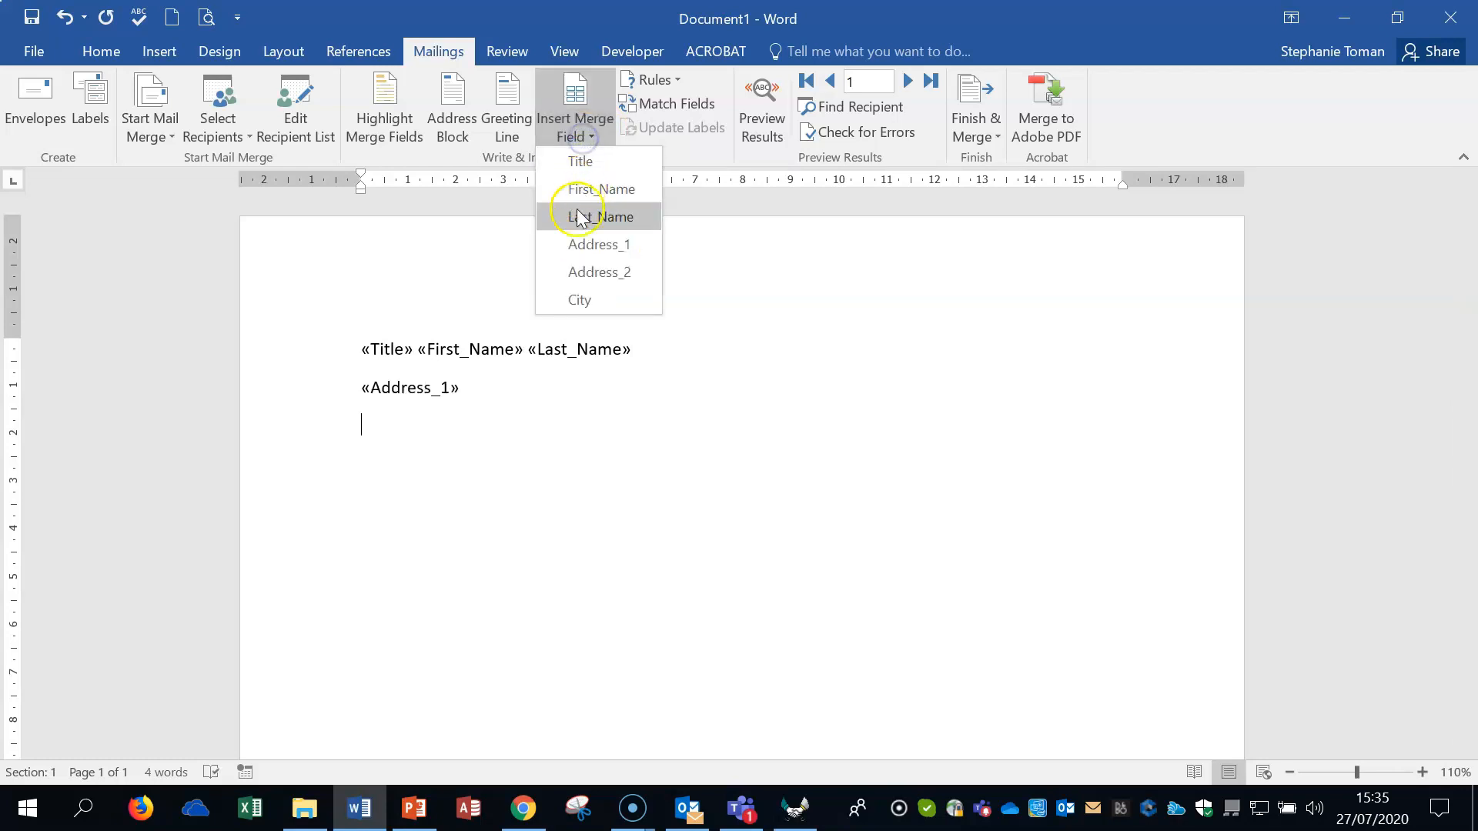
{"action": "left_click", "coordinate": [582, 272]}
{"action": "key", "text": "Return"}
{"action": "left_click", "coordinate": [586, 135]}
{"action": "left_click", "coordinate": [597, 306]}
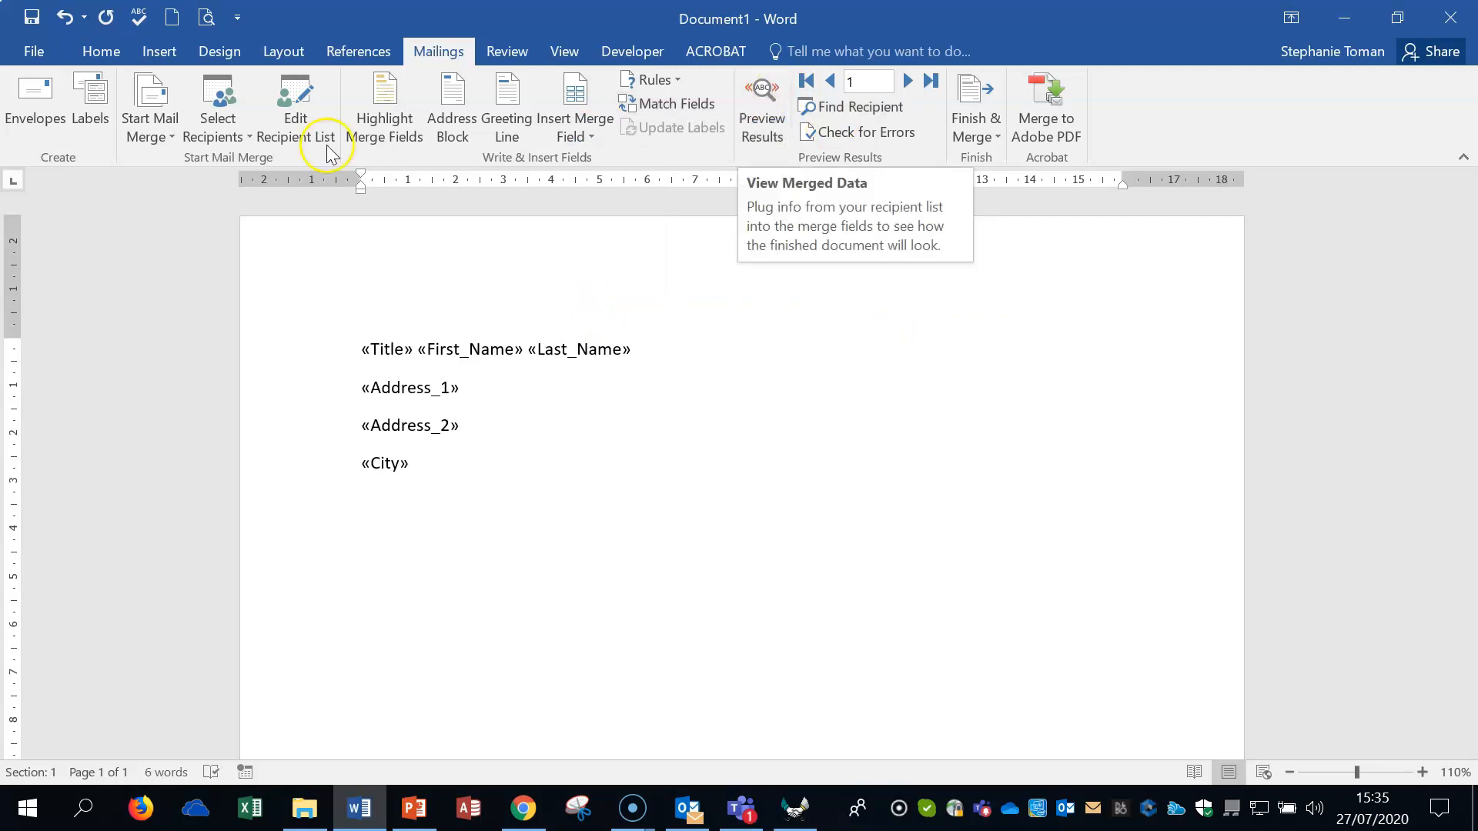
Preview the merge results and browse forward and back through the recipients' records
{"action": "left_click", "coordinate": [751, 95]}
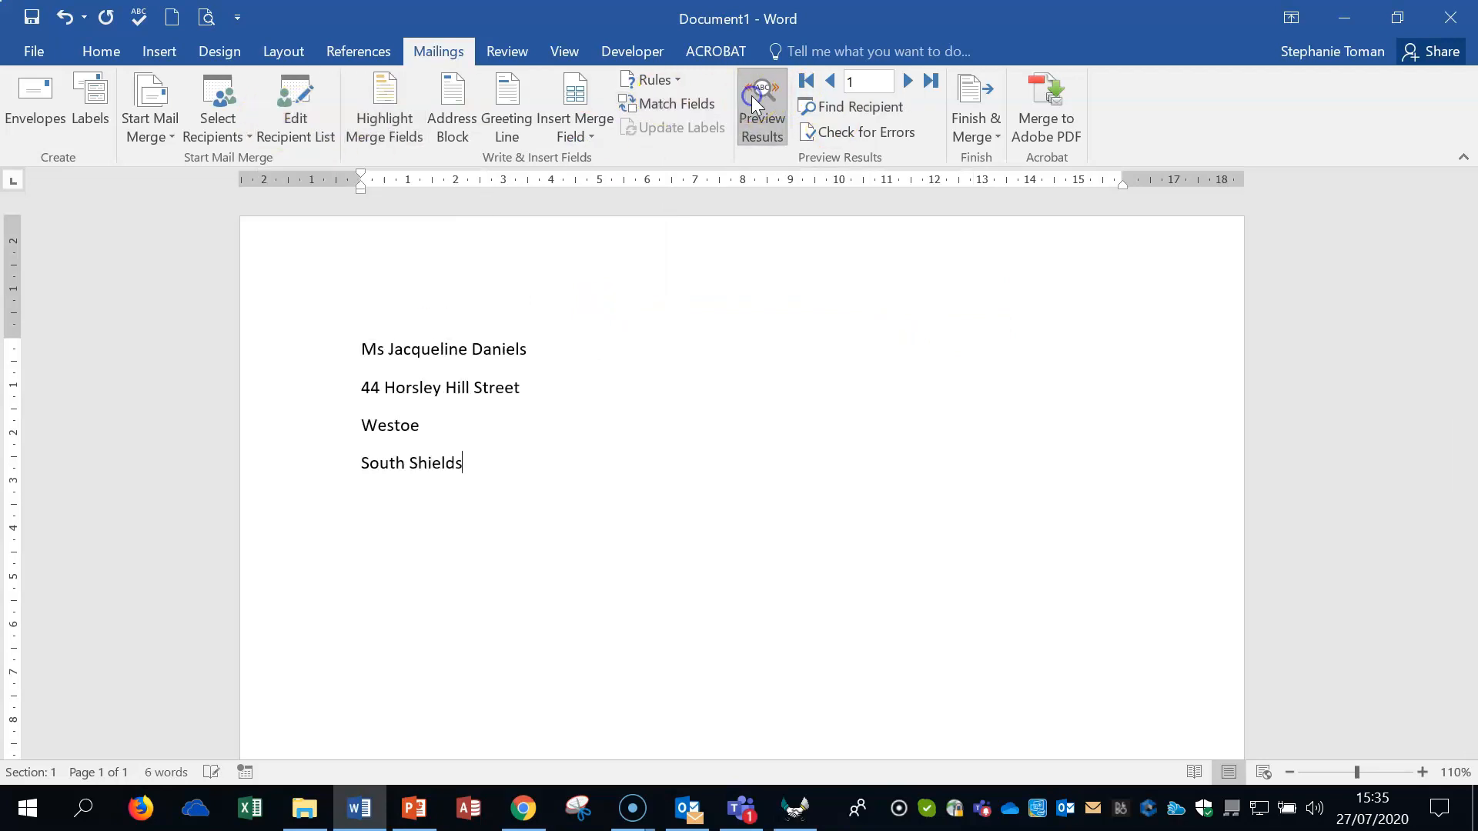
{"action": "left_click", "coordinate": [909, 78]}
{"action": "left_click", "coordinate": [909, 78]}
{"action": "left_click", "coordinate": [909, 78]}
{"action": "left_click", "coordinate": [909, 78]}
{"action": "left_click", "coordinate": [909, 77]}
{"action": "left_click", "coordinate": [910, 77]}
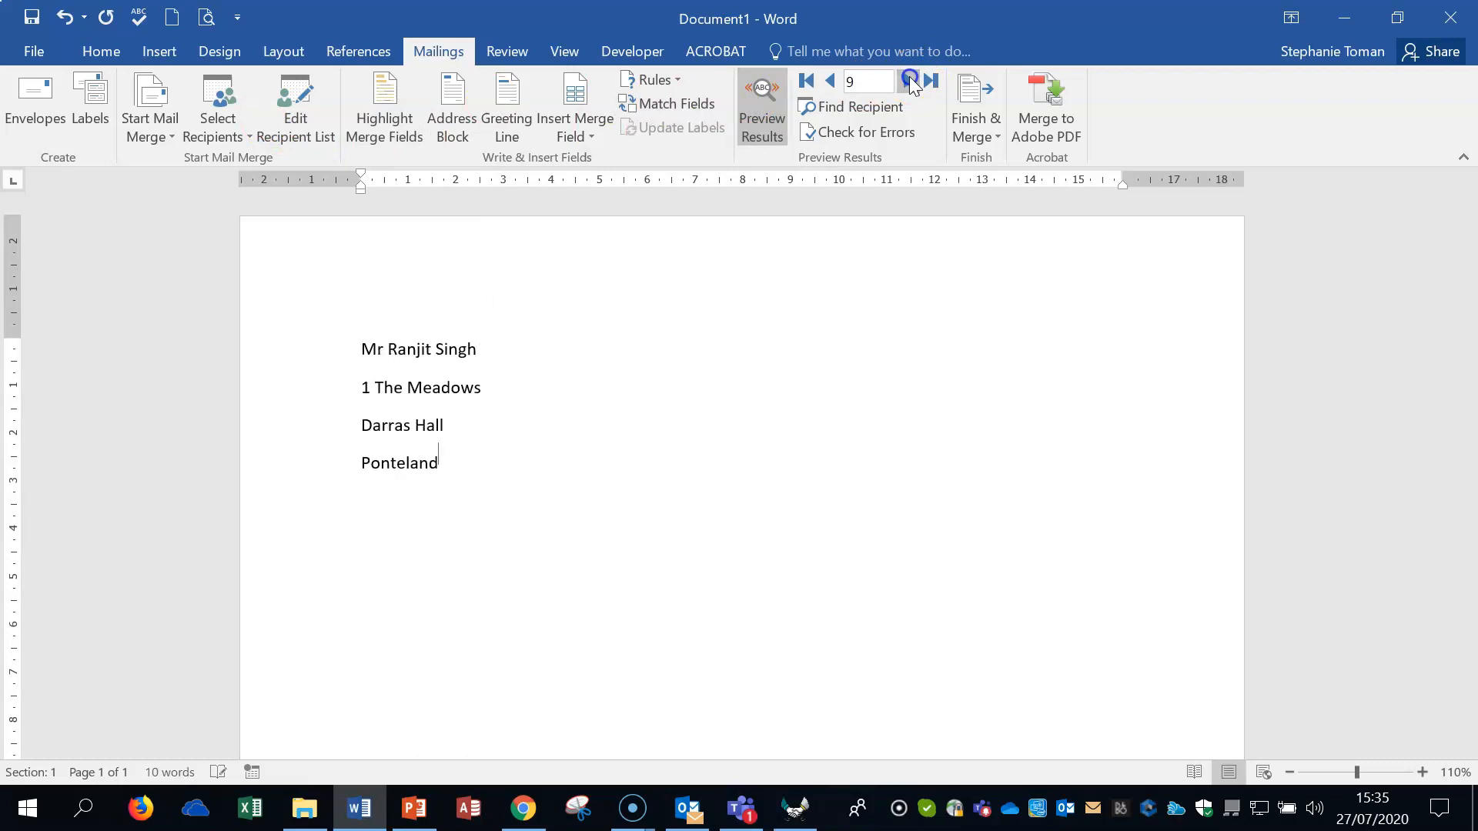
{"action": "left_click", "coordinate": [831, 80]}
{"action": "left_click", "coordinate": [830, 80]}
{"action": "left_click", "coordinate": [831, 80]}
{"action": "left_click", "coordinate": [830, 80]}
{"action": "left_click", "coordinate": [831, 80]}
{"action": "left_click", "coordinate": [830, 80]}
{"action": "left_click", "coordinate": [831, 80]}
Delete all the merge fields from the document, and view the recipient list without changing it
{"action": "left_click_drag", "start_coordinate": [366, 343], "coordinate": [518, 455]}
{"action": "key", "text": "Delete"}
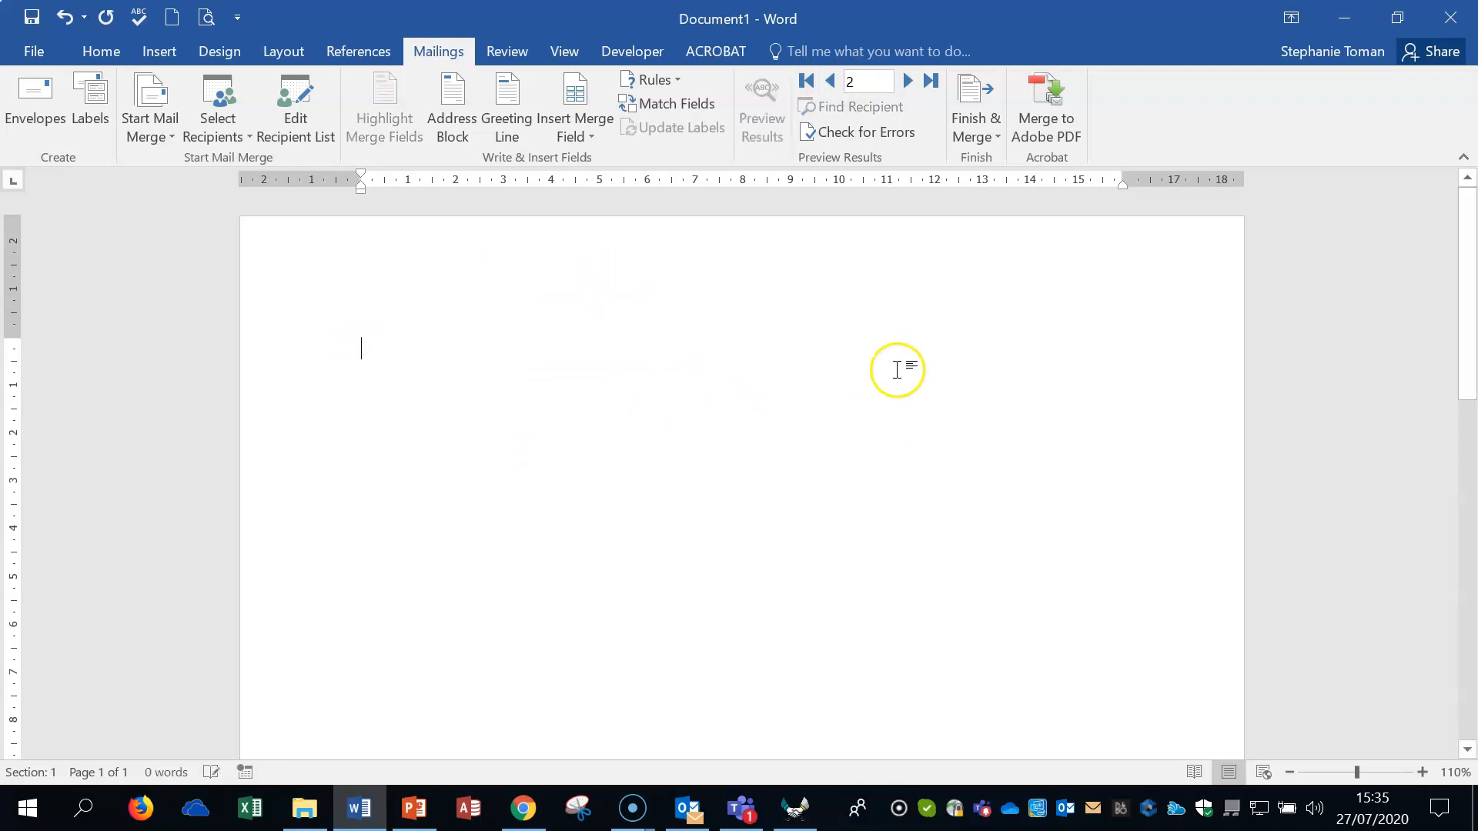
{"action": "left_click", "coordinate": [295, 131]}
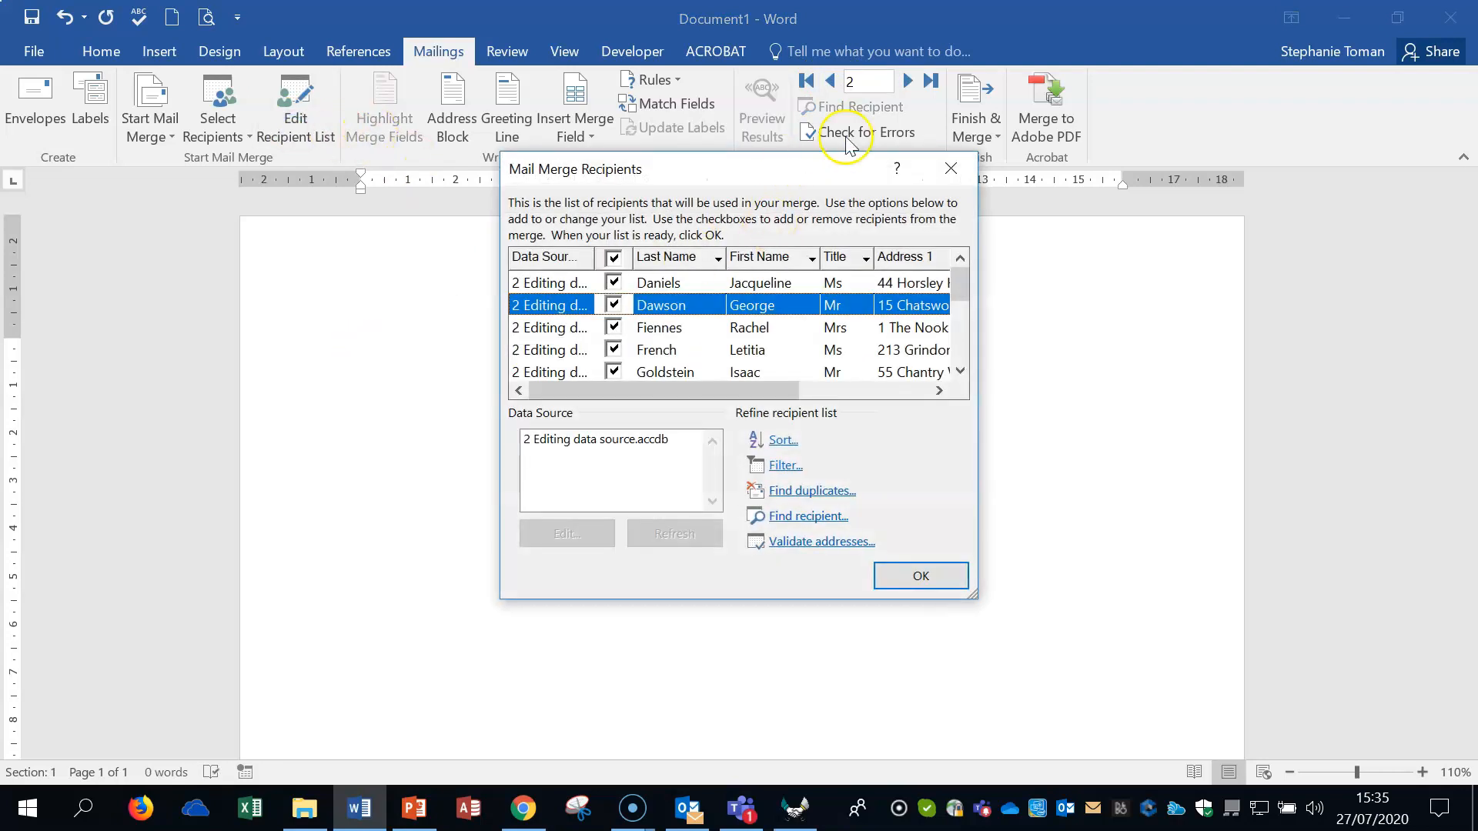
{"action": "left_click", "coordinate": [951, 168]}
Connect the document to the existing list 3 addresses.docx in the 11 Mail Merge folder under Week 5 Sections 10 & 11
{"action": "left_click", "coordinate": [231, 127]}
{"action": "left_click", "coordinate": [231, 191]}
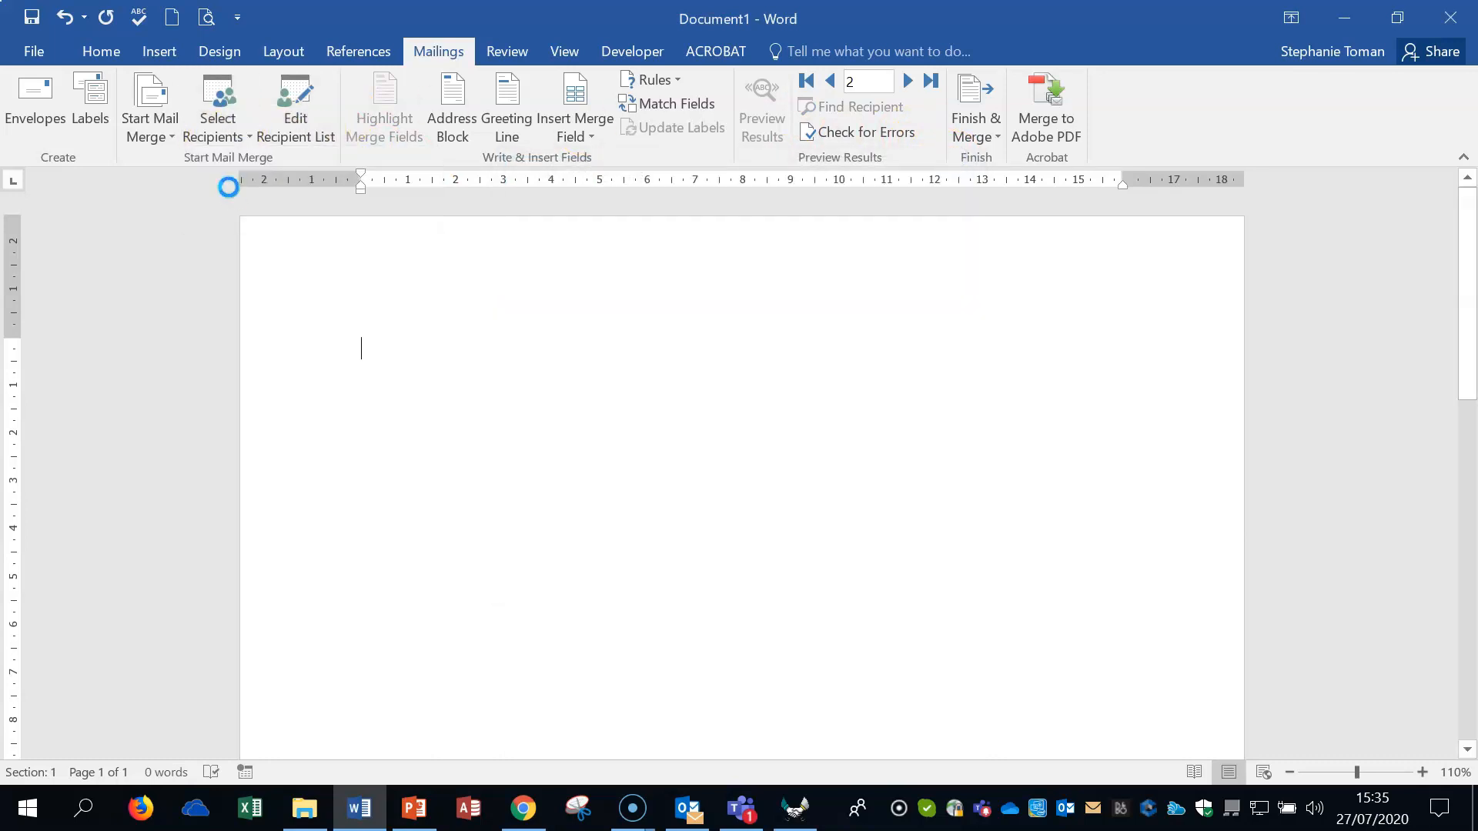
{"action": "scroll", "coordinate": [104, 206], "scroll_direction": "up", "scroll_amount": 1}
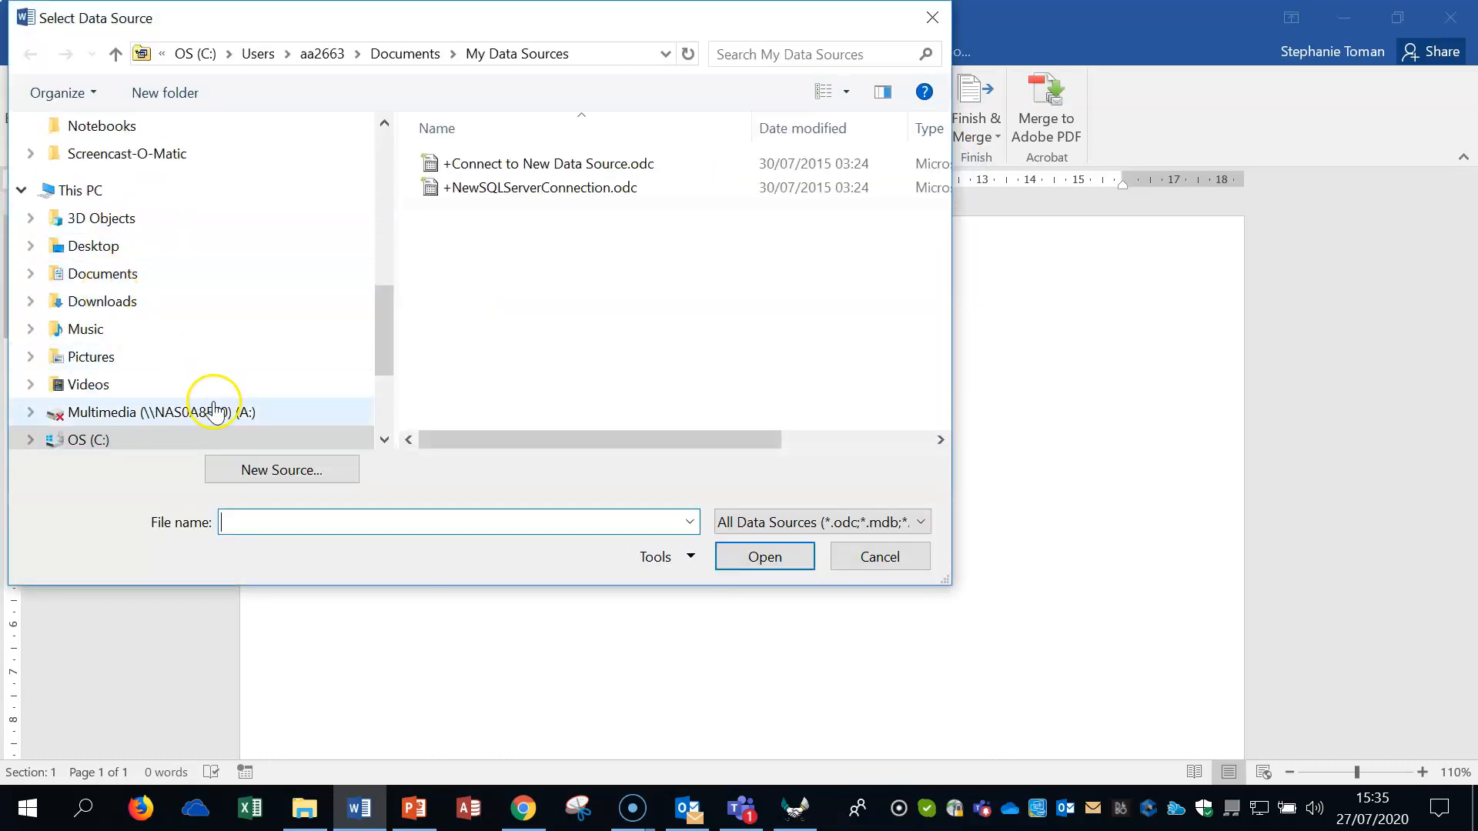
{"action": "left_click", "coordinate": [171, 248]}
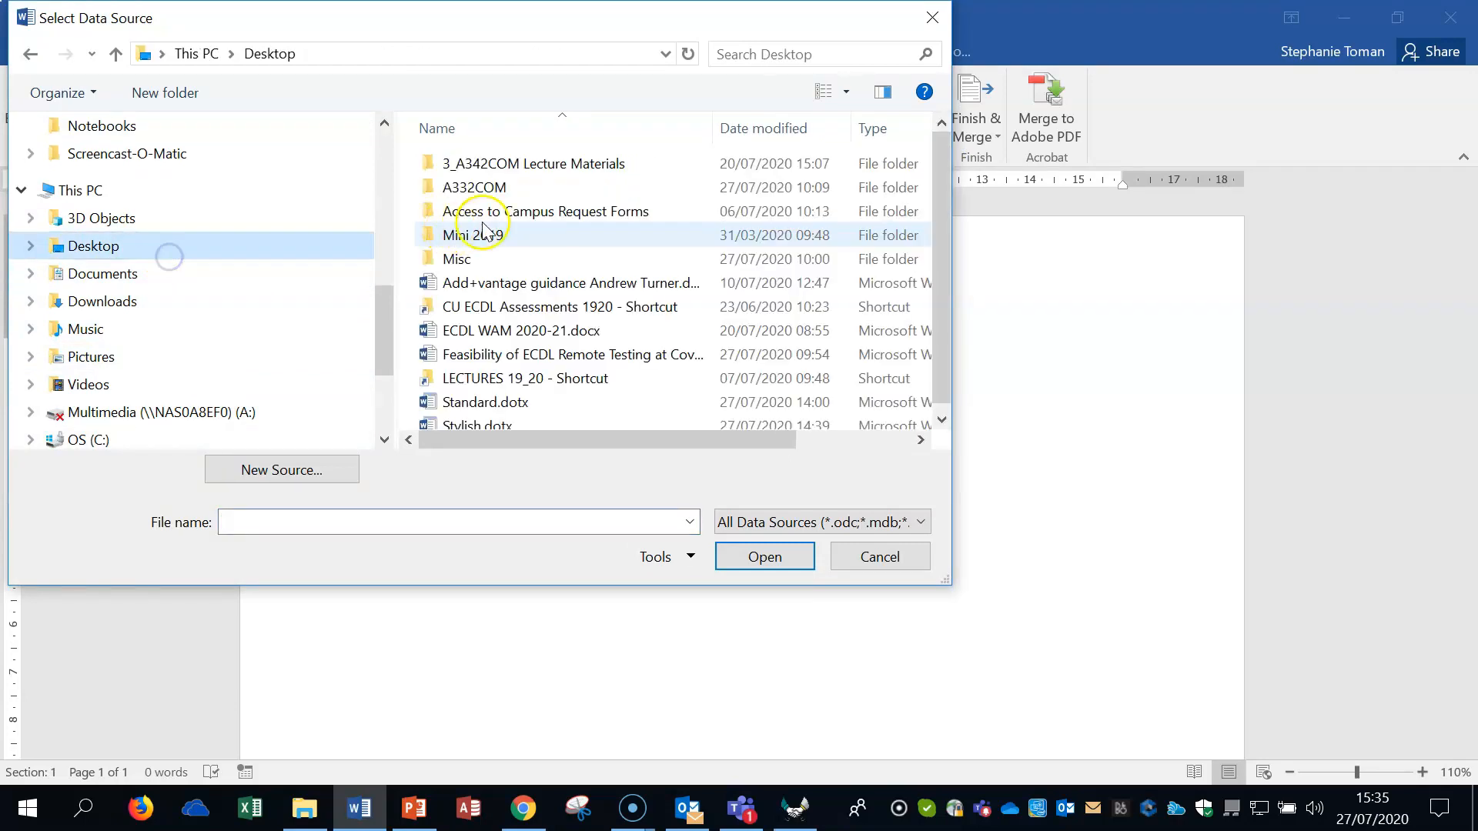
{"action": "double_click", "coordinate": [479, 185]}
{"action": "double_click", "coordinate": [473, 163]}
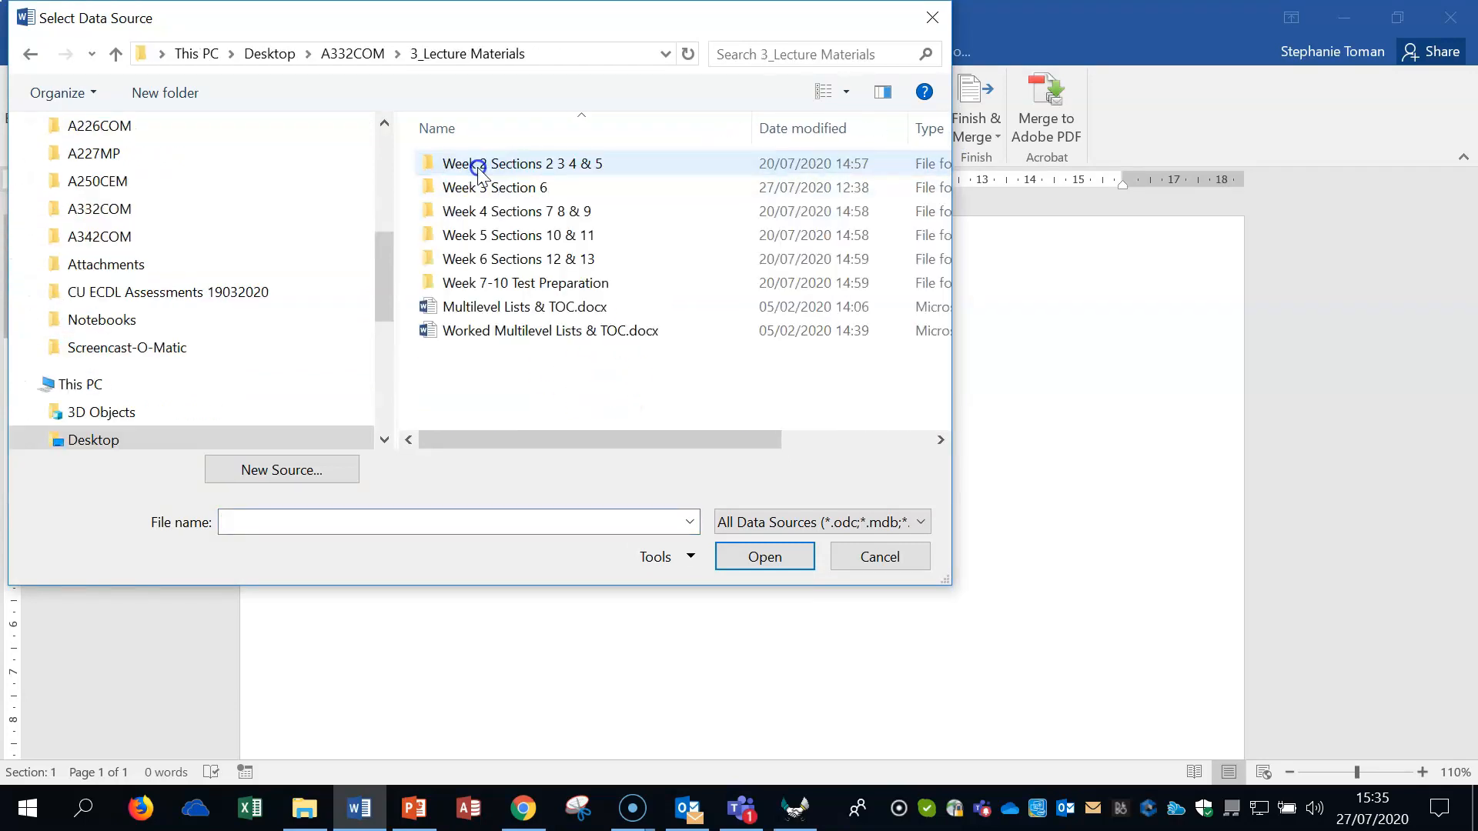
{"action": "double_click", "coordinate": [537, 238]}
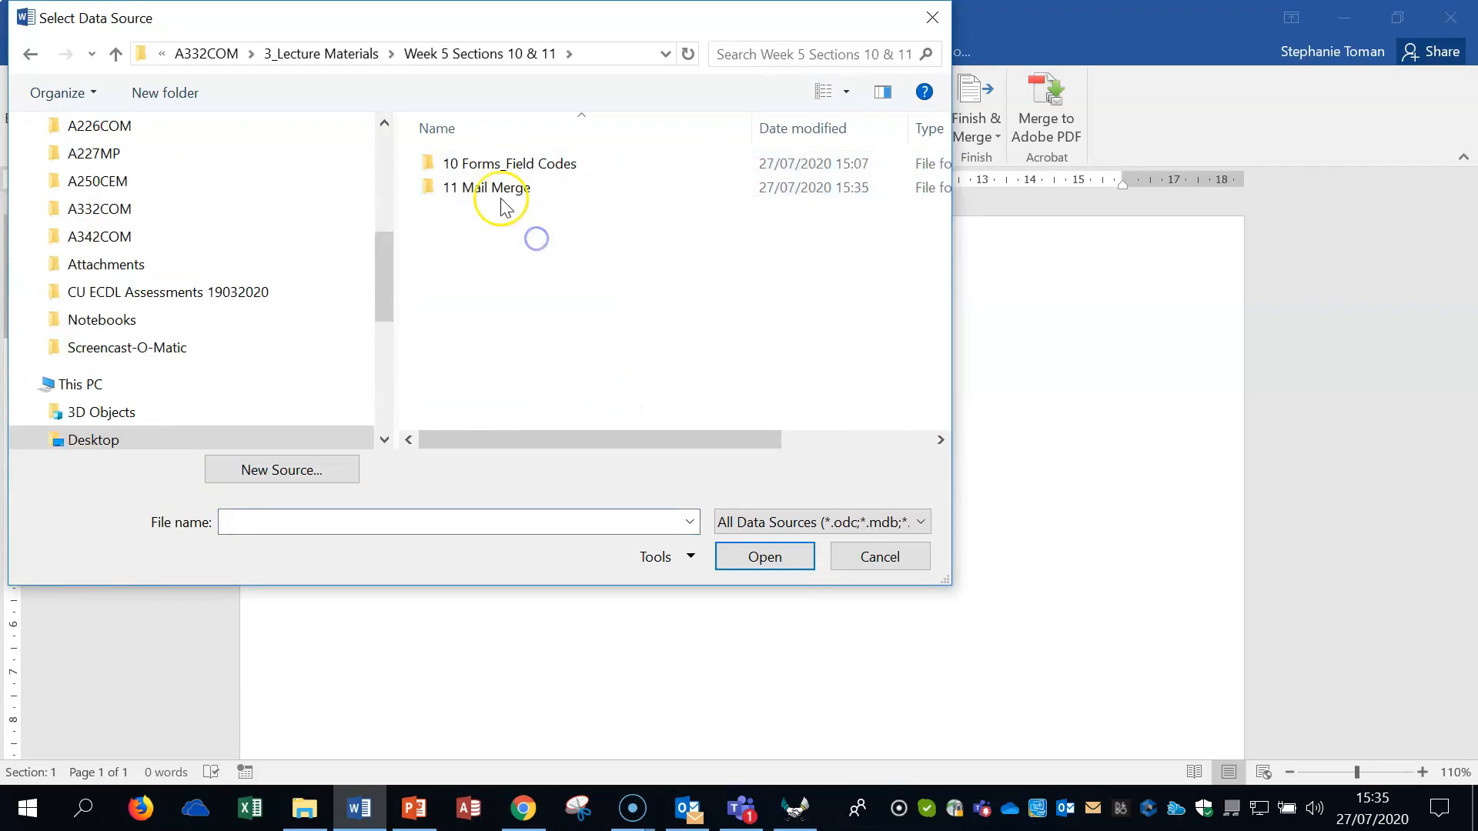
{"action": "double_click", "coordinate": [501, 190]}
{"action": "double_click", "coordinate": [499, 283]}
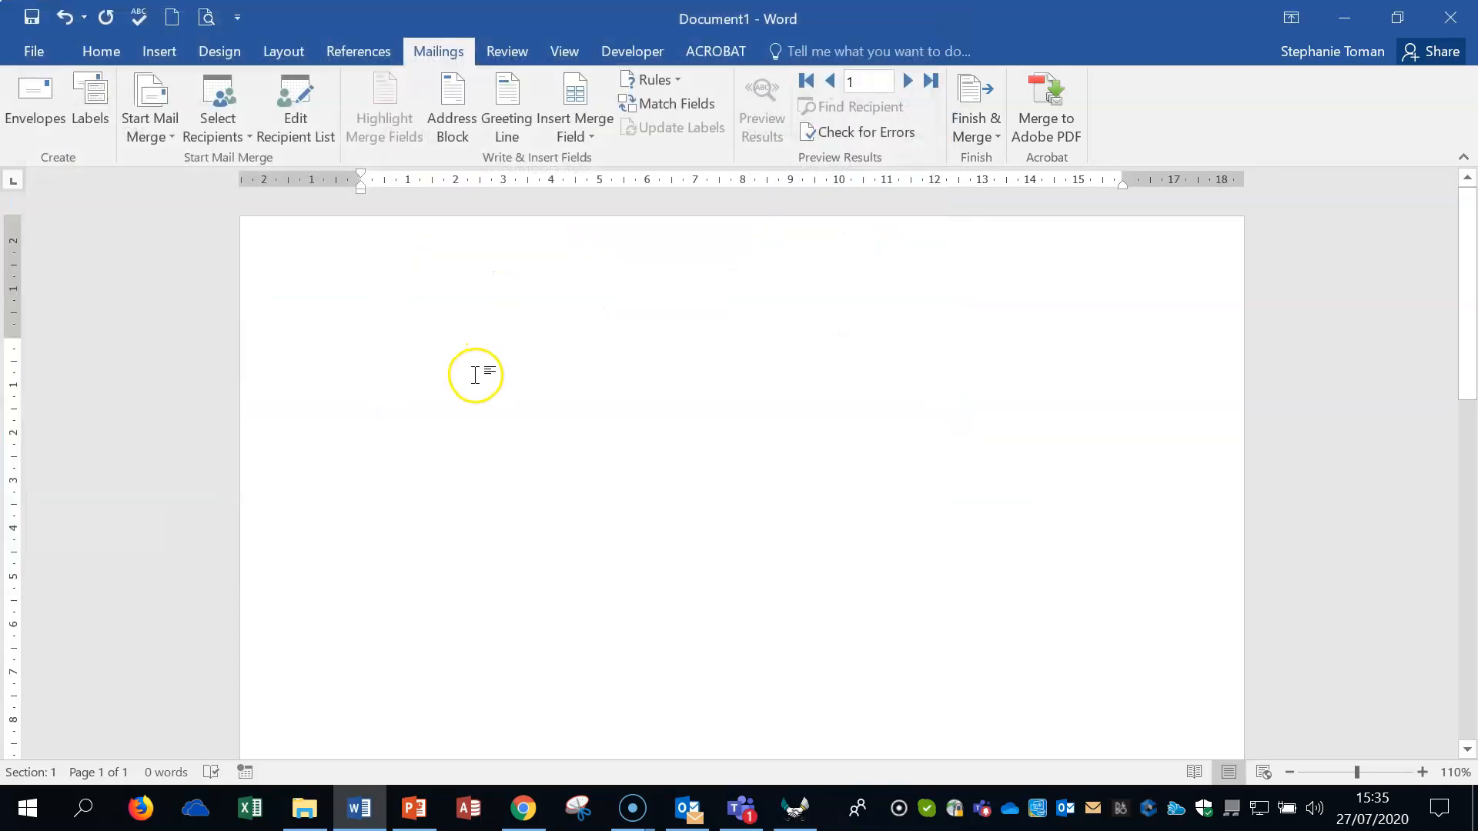
View the available merge fields and the recipient list's columns, leaving the recipients unchanged
{"action": "left_click", "coordinate": [593, 137]}
{"action": "left_click", "coordinate": [278, 109]}
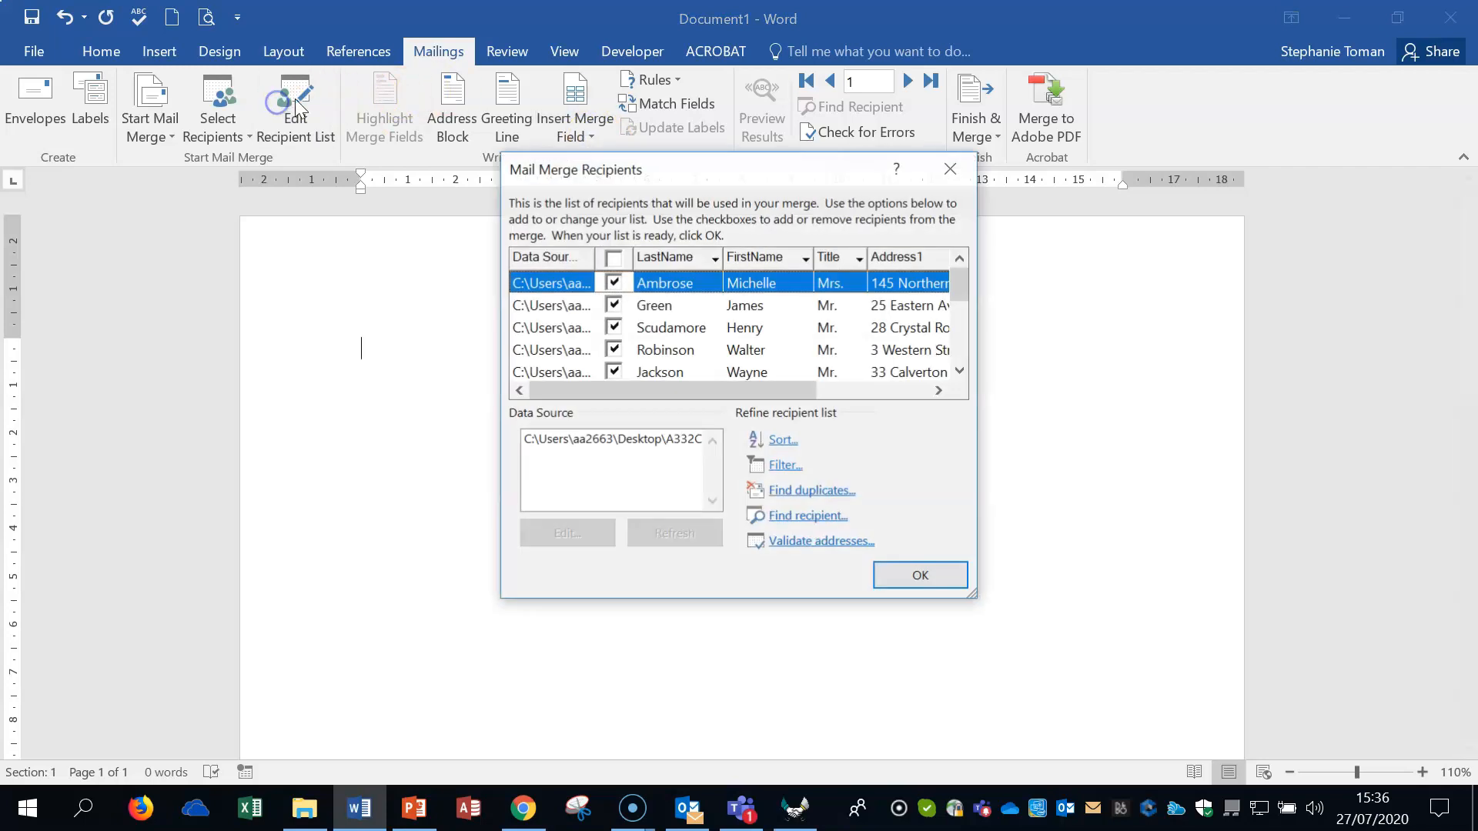
{"action": "left_click_drag", "start_coordinate": [980, 348], "coordinate": [1230, 327]}
{"action": "left_click", "coordinate": [1201, 169]}
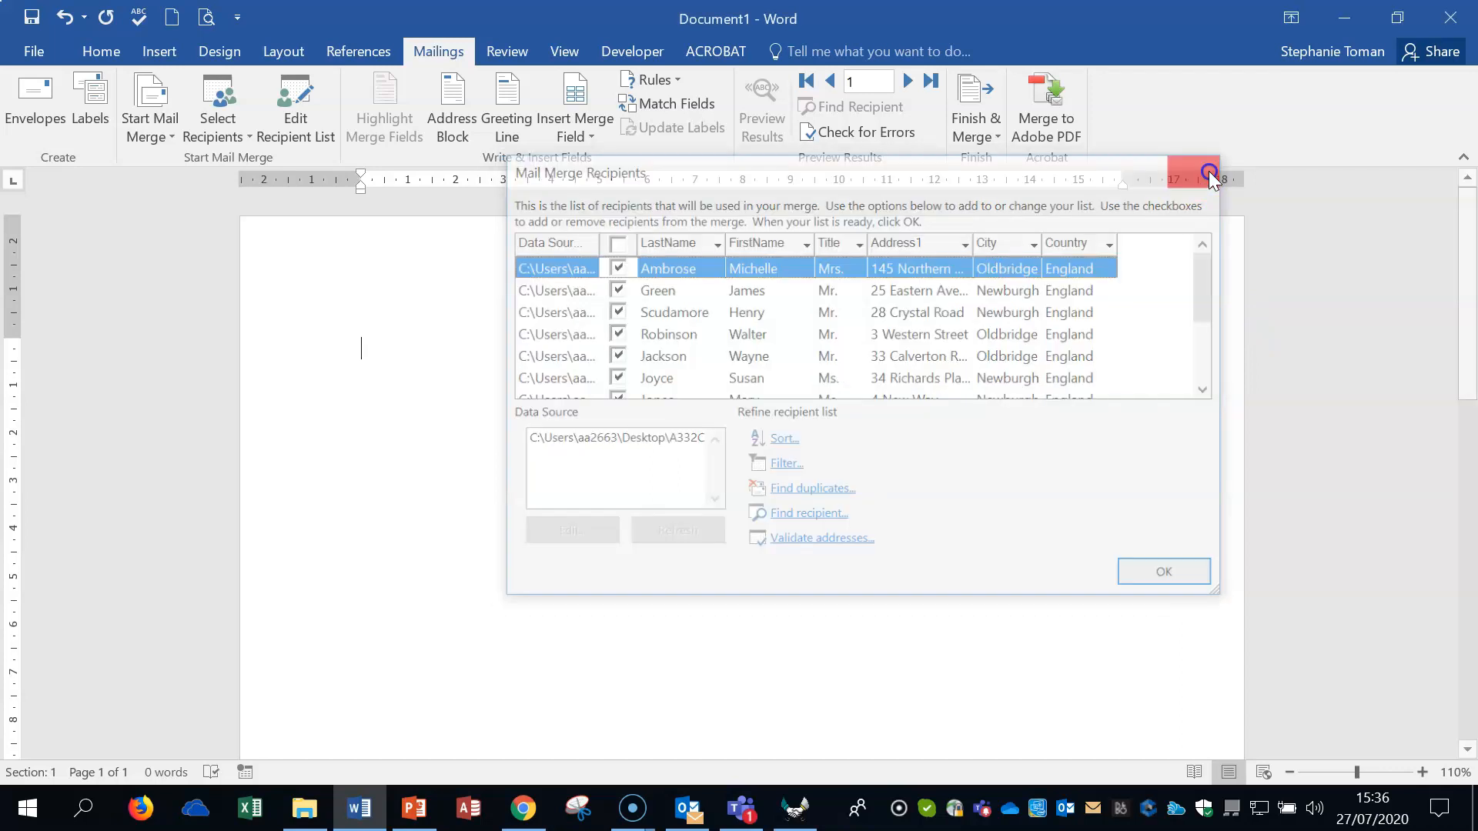
Insert the Title, FirstName and LastName merge fields on the first line, separated by spaces, and start a new line
{"action": "left_click", "coordinate": [578, 138]}
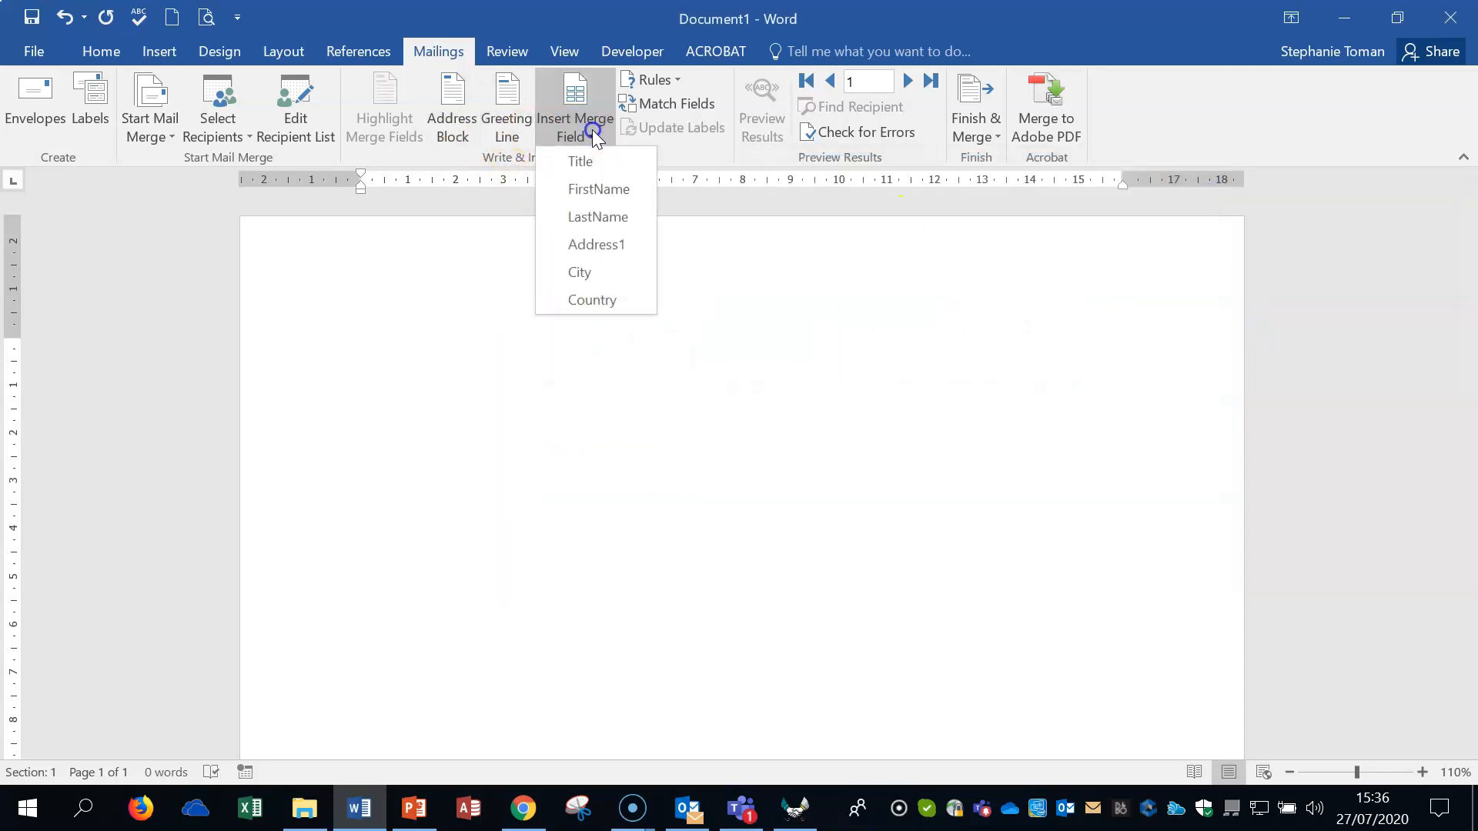
{"action": "left_click", "coordinate": [577, 159]}
{"action": "left_click", "coordinate": [597, 140]}
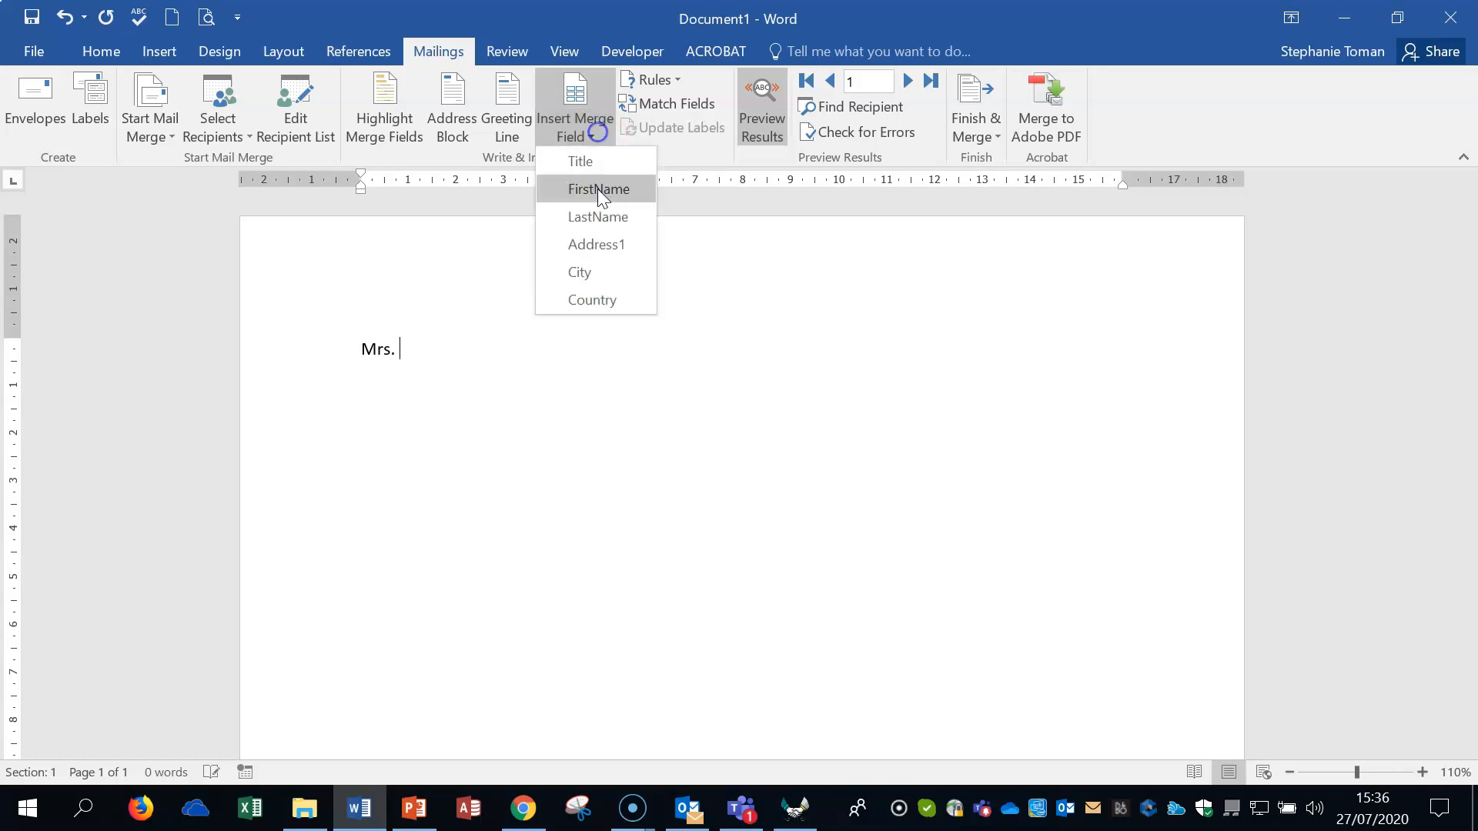
{"action": "left_click", "coordinate": [594, 197]}
{"action": "left_click", "coordinate": [583, 139]}
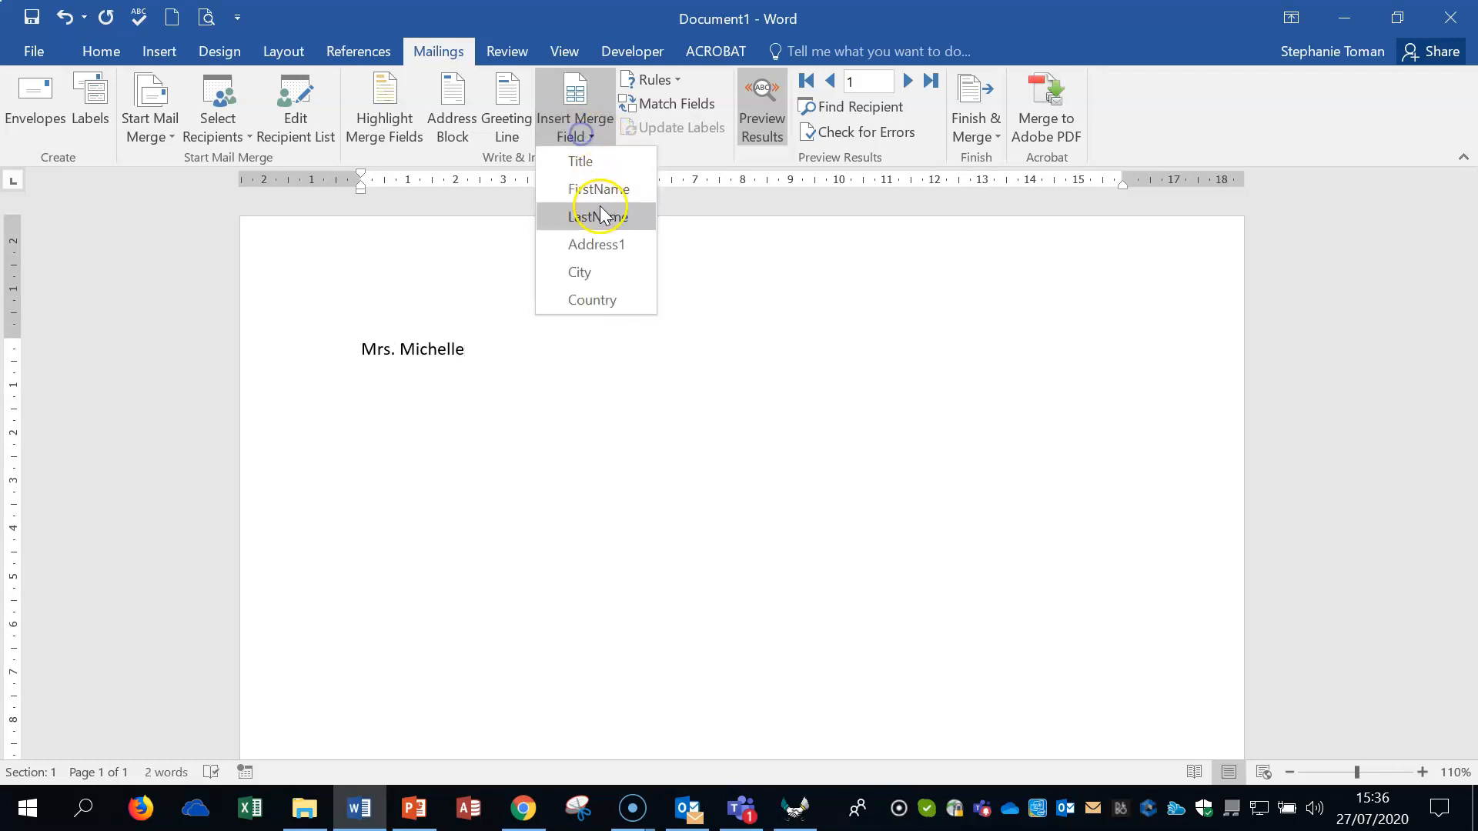
{"action": "left_click", "coordinate": [554, 227]}
{"action": "left_click", "coordinate": [585, 139]}
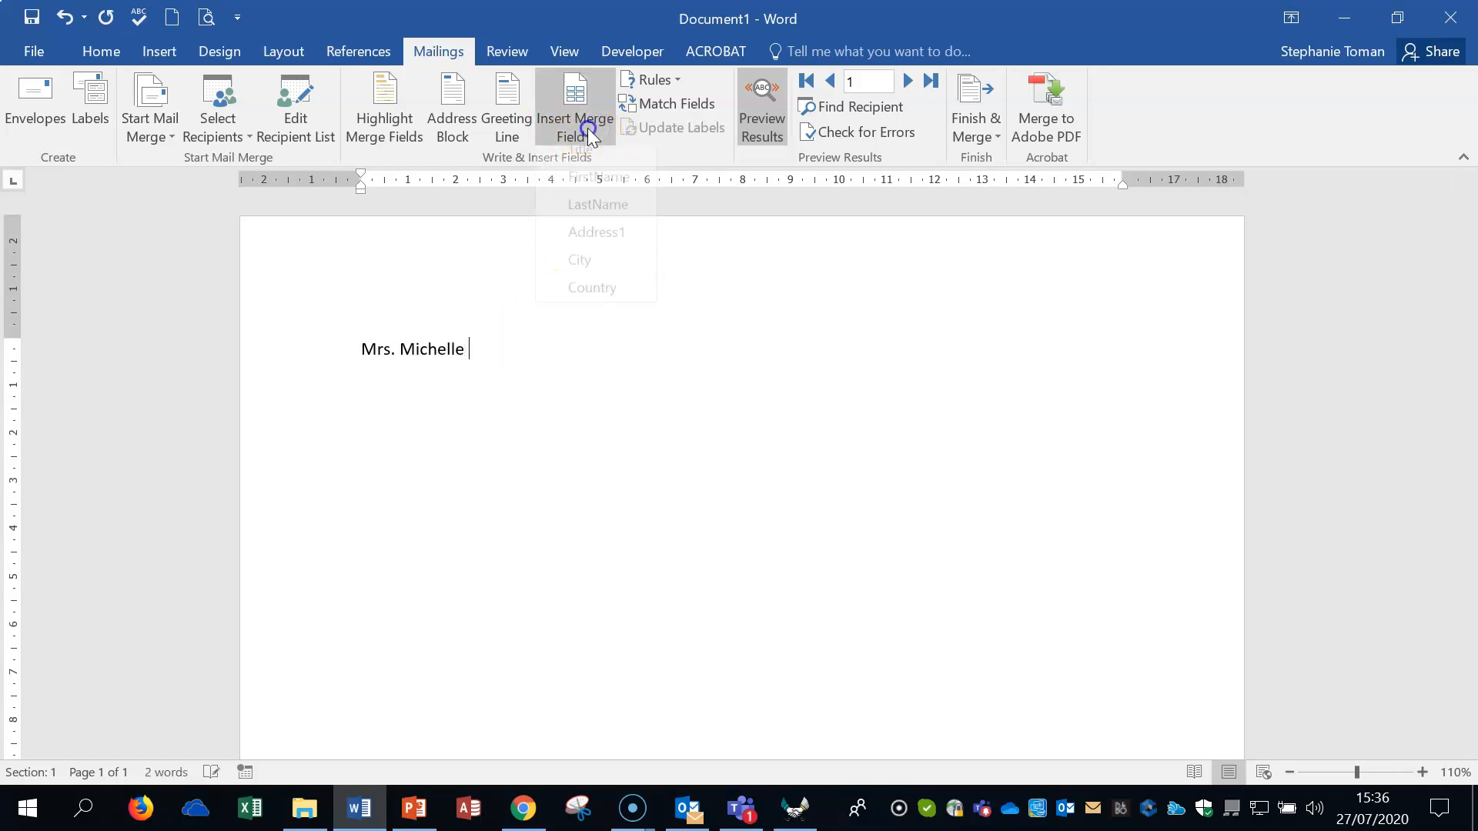
{"action": "left_click", "coordinate": [594, 217]}
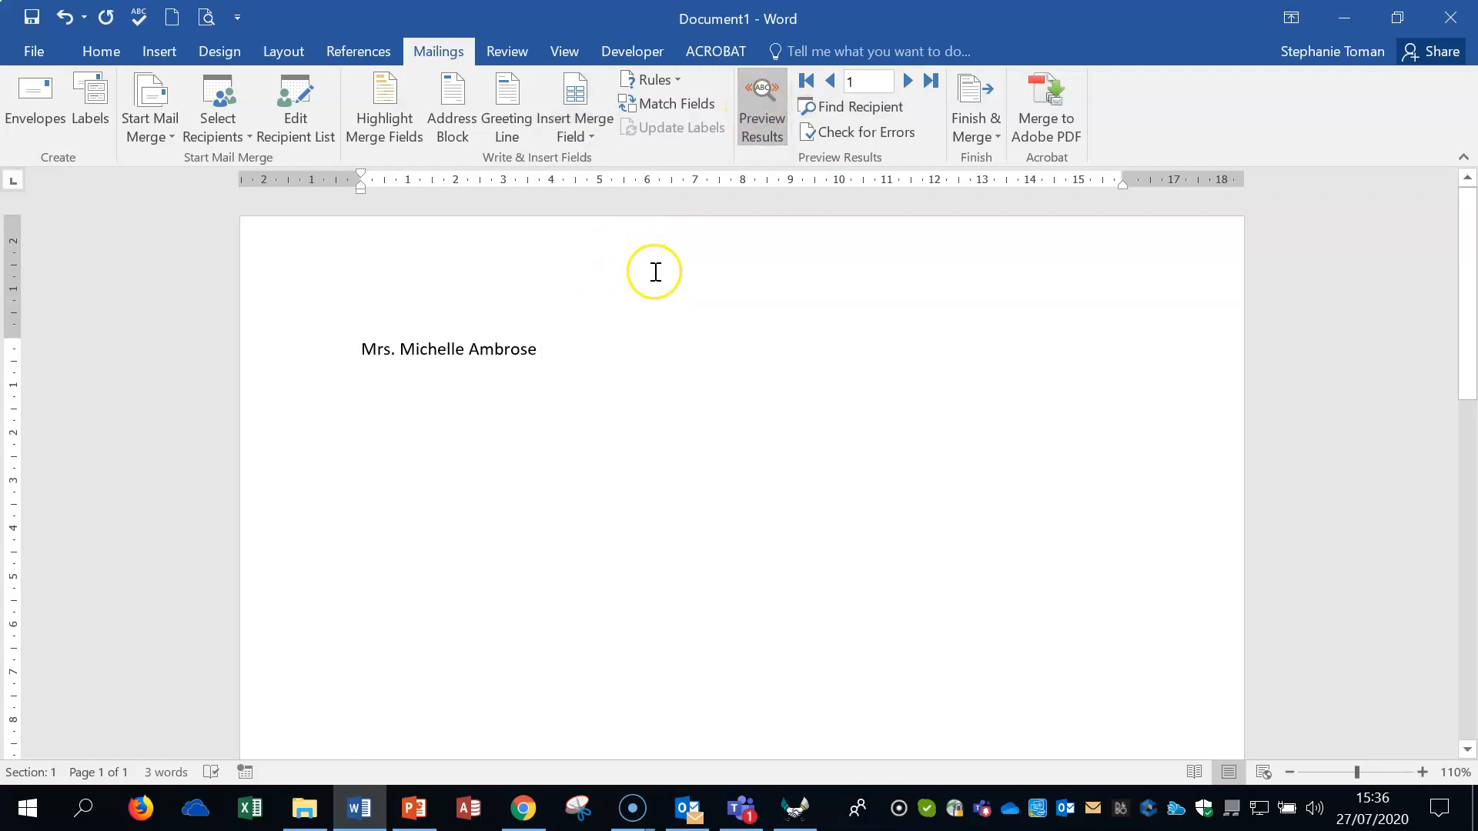
{"action": "key", "text": "Return"}
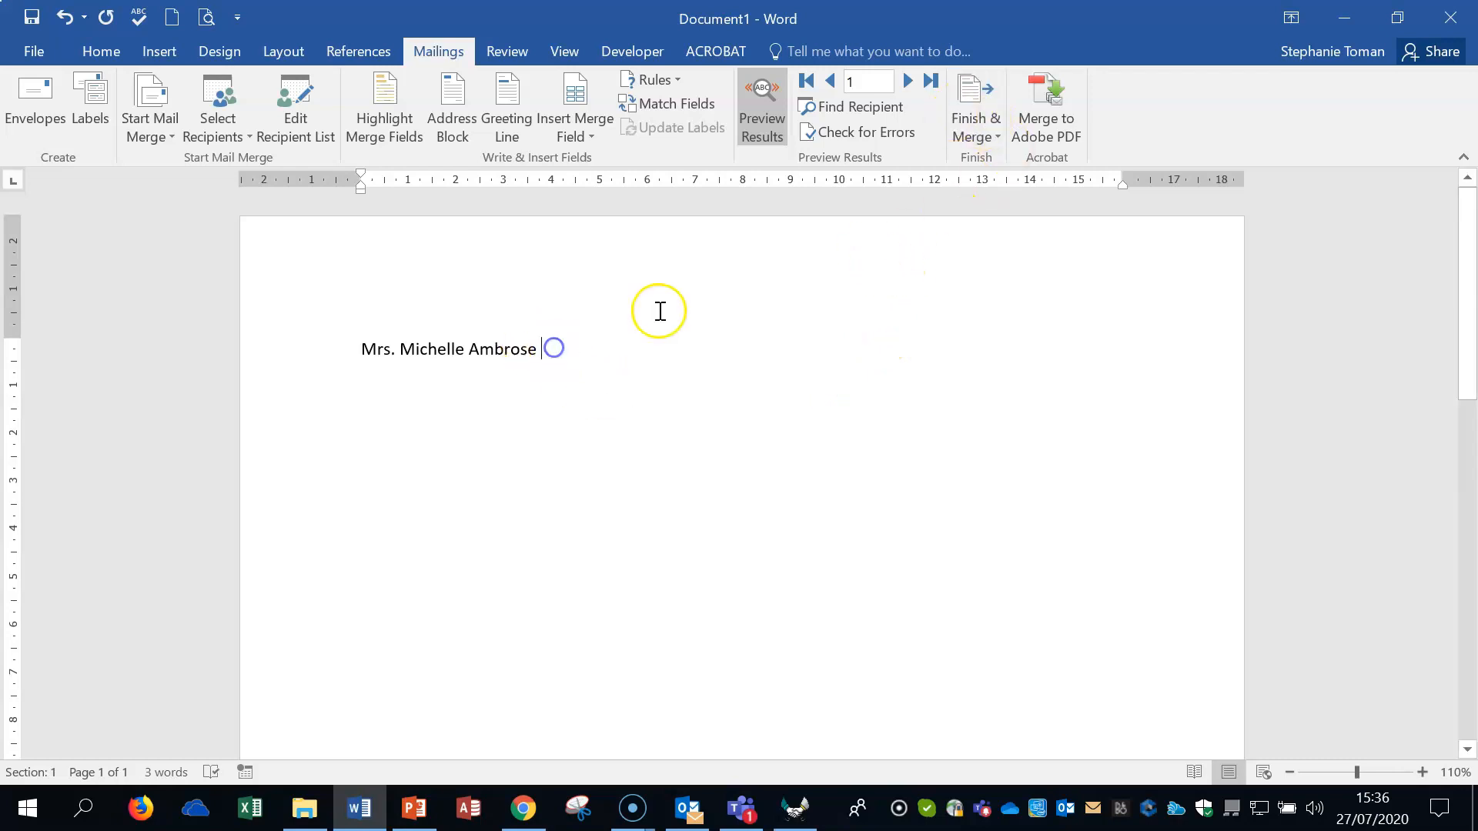
{"action": "key", "text": "Return"}
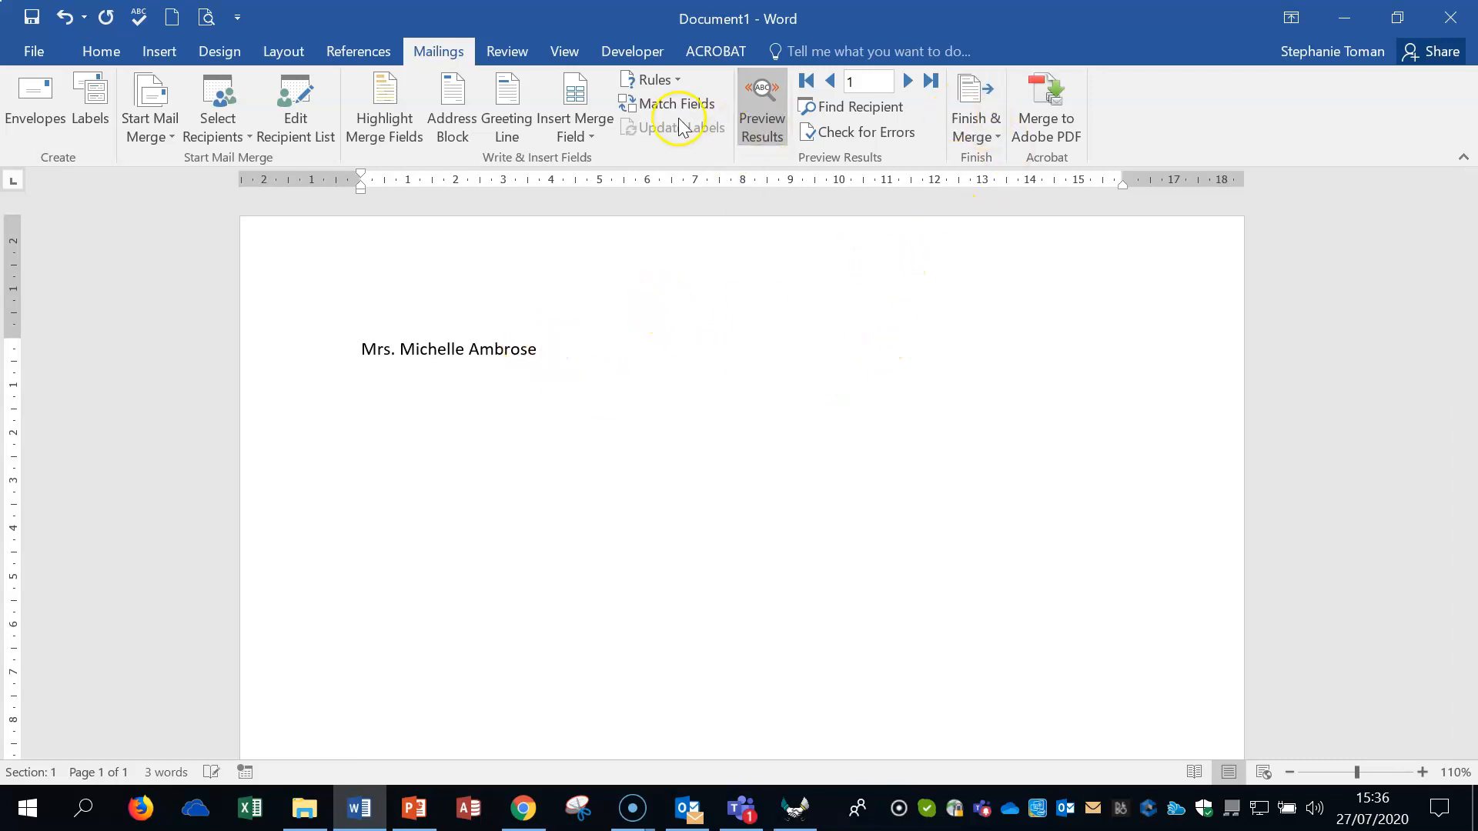
Insert the Address1, City and Country merge fields on separate lines below the name
{"action": "left_click", "coordinate": [585, 136]}
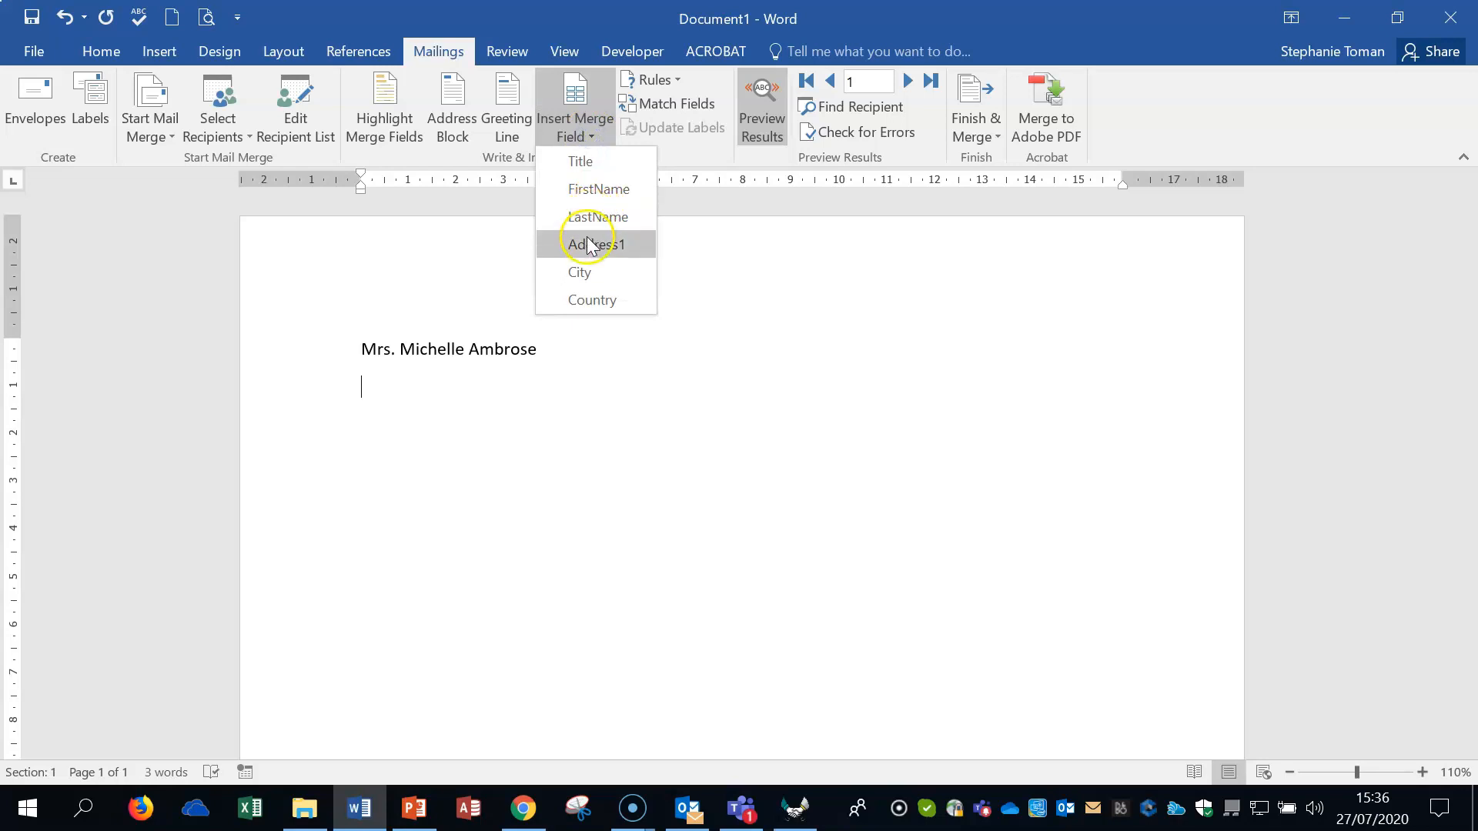
{"action": "left_click", "coordinate": [587, 244]}
{"action": "key", "text": "Return"}
{"action": "left_click", "coordinate": [607, 134]}
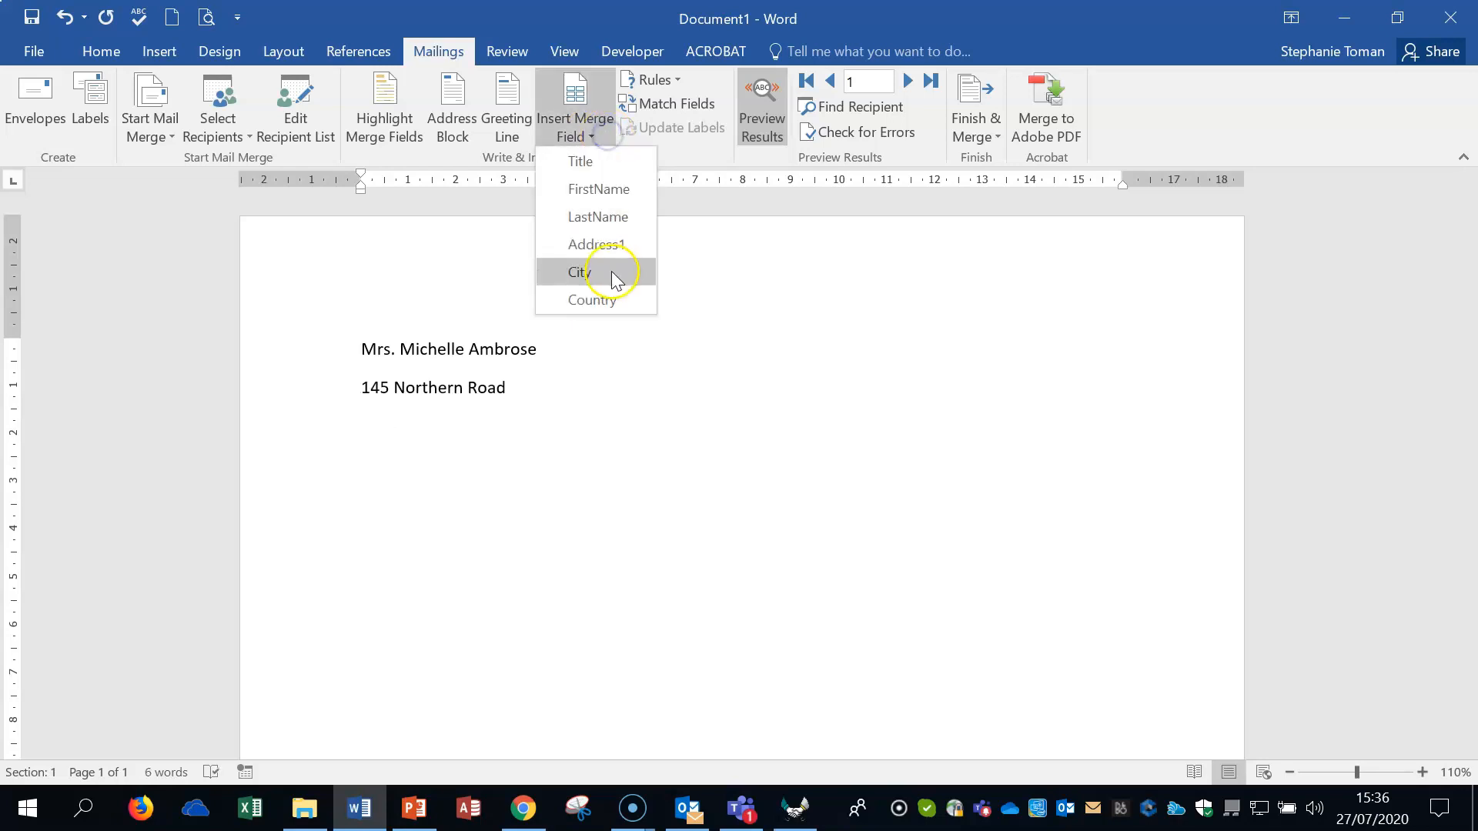
{"action": "left_click", "coordinate": [613, 276]}
{"action": "key", "text": "Return"}
{"action": "left_click", "coordinate": [606, 134]}
{"action": "left_click", "coordinate": [607, 298]}
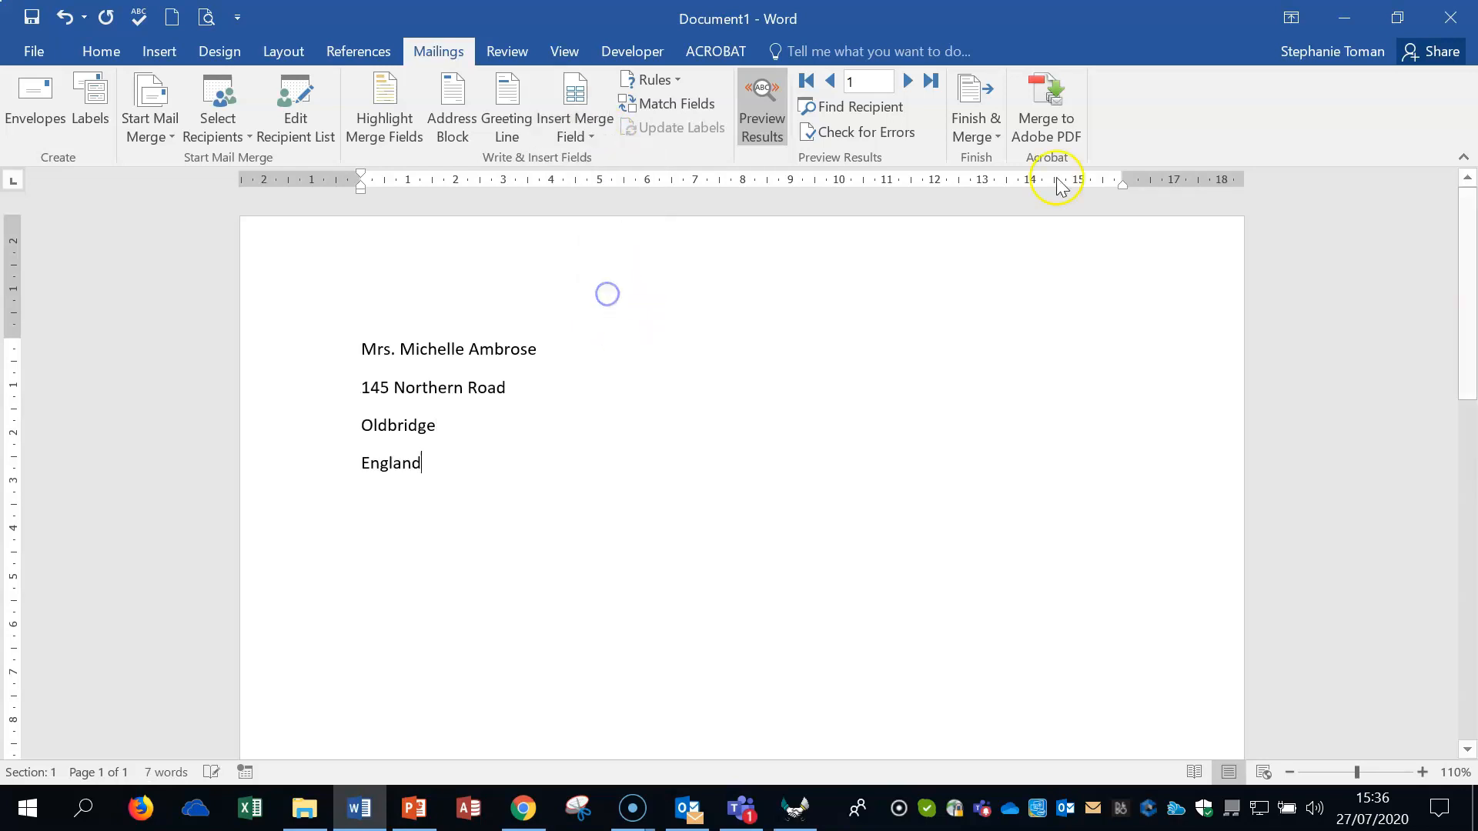
Merge all records into a new individual-letters document and look through its pages
{"action": "left_click", "coordinate": [974, 127]}
{"action": "left_click", "coordinate": [1024, 160]}
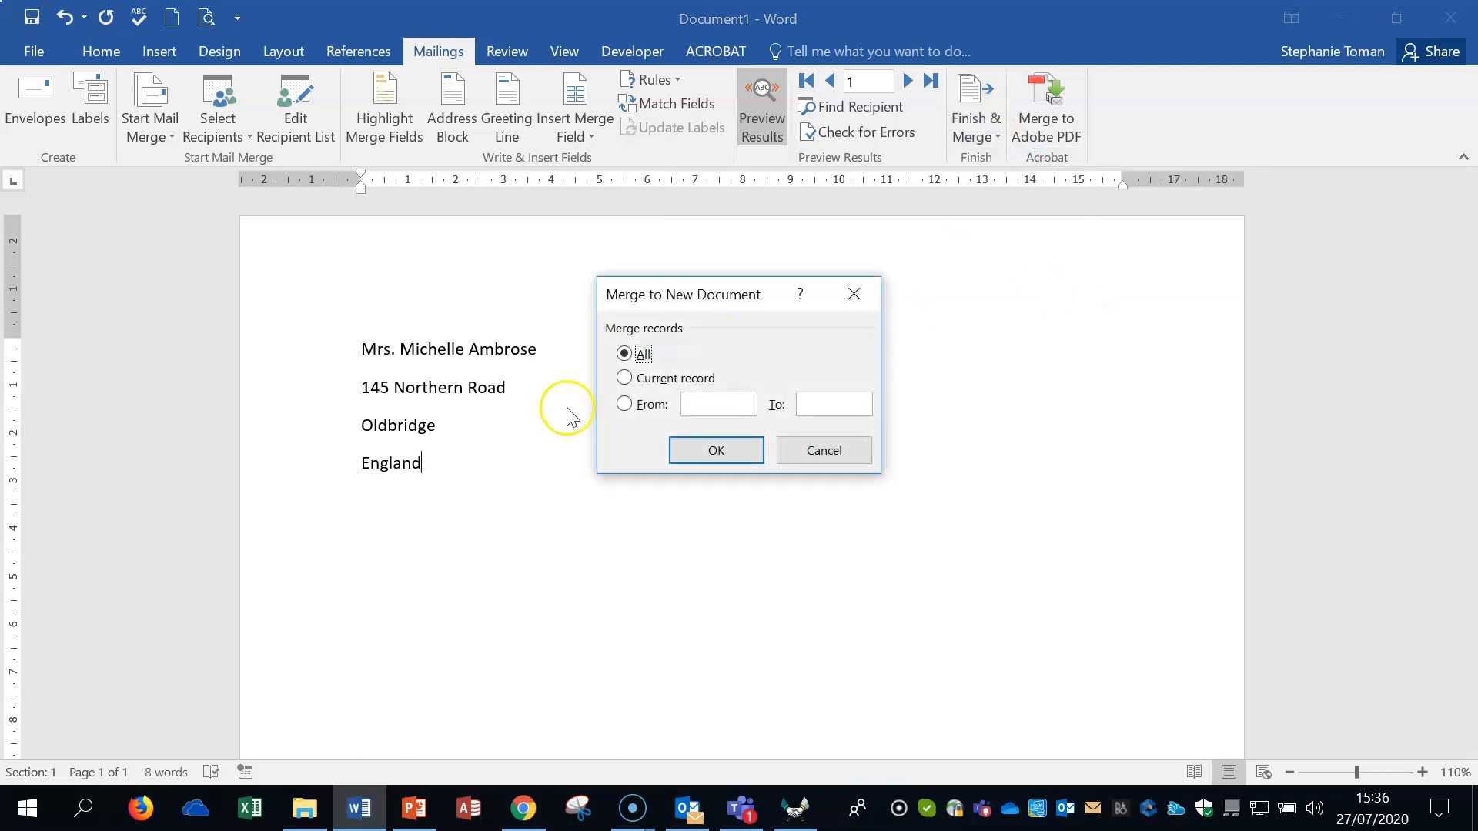
{"action": "left_click", "coordinate": [712, 450]}
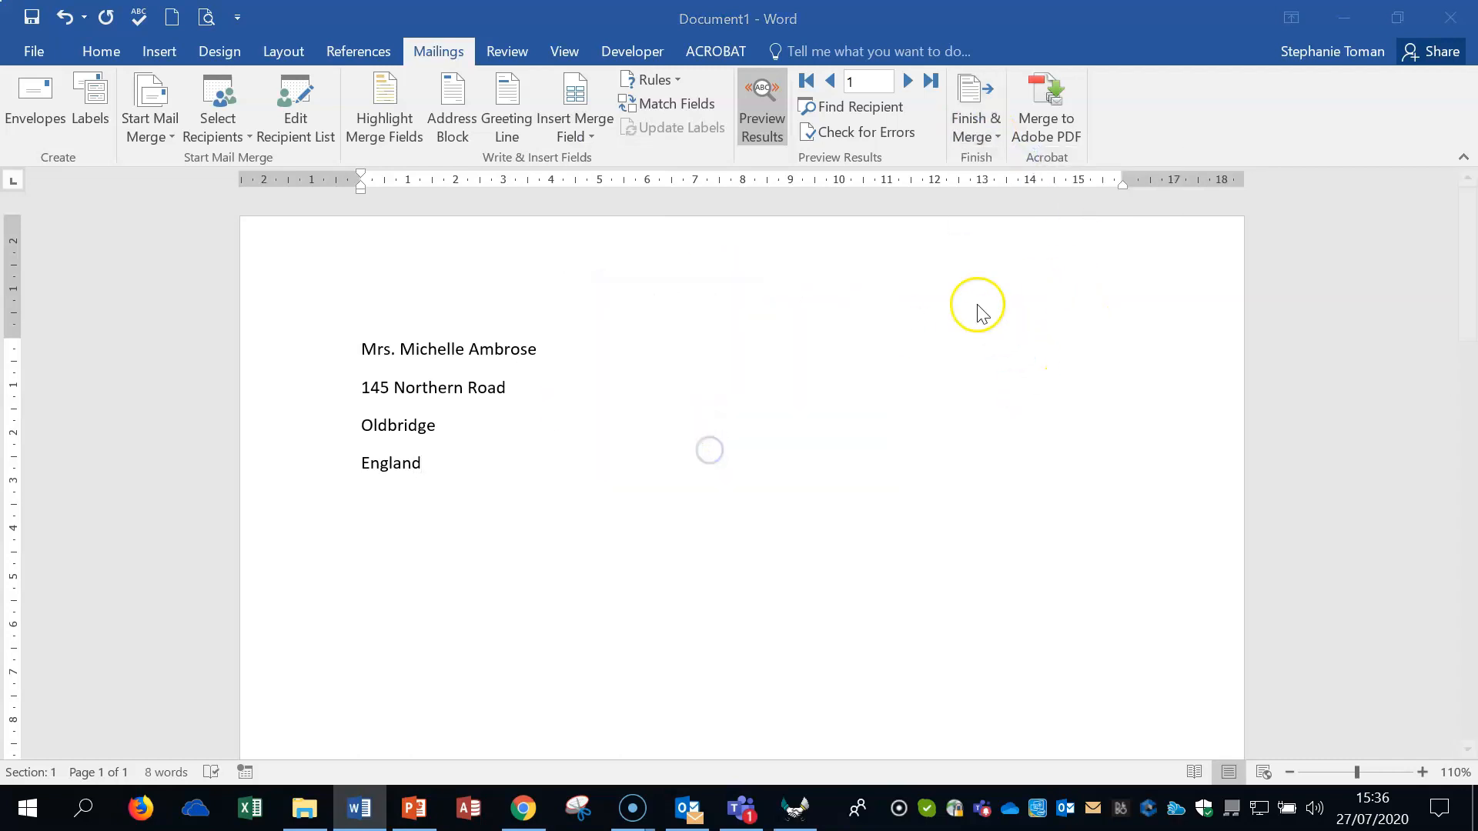
{"action": "scroll", "coordinate": [998, 312], "scroll_direction": "down", "scroll_amount": 10}
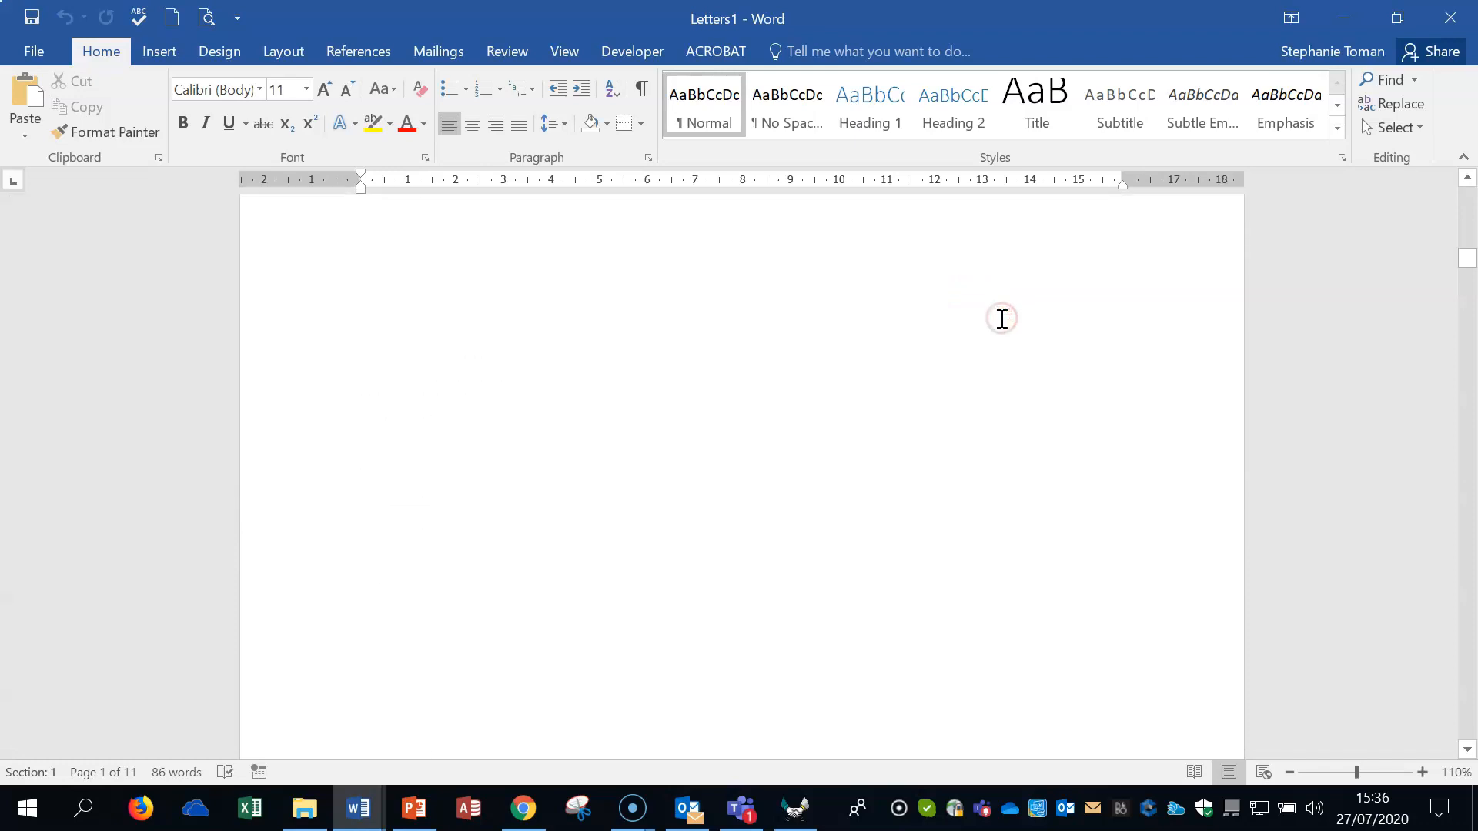
{"action": "scroll", "coordinate": [998, 278], "scroll_direction": "down", "scroll_amount": 10}
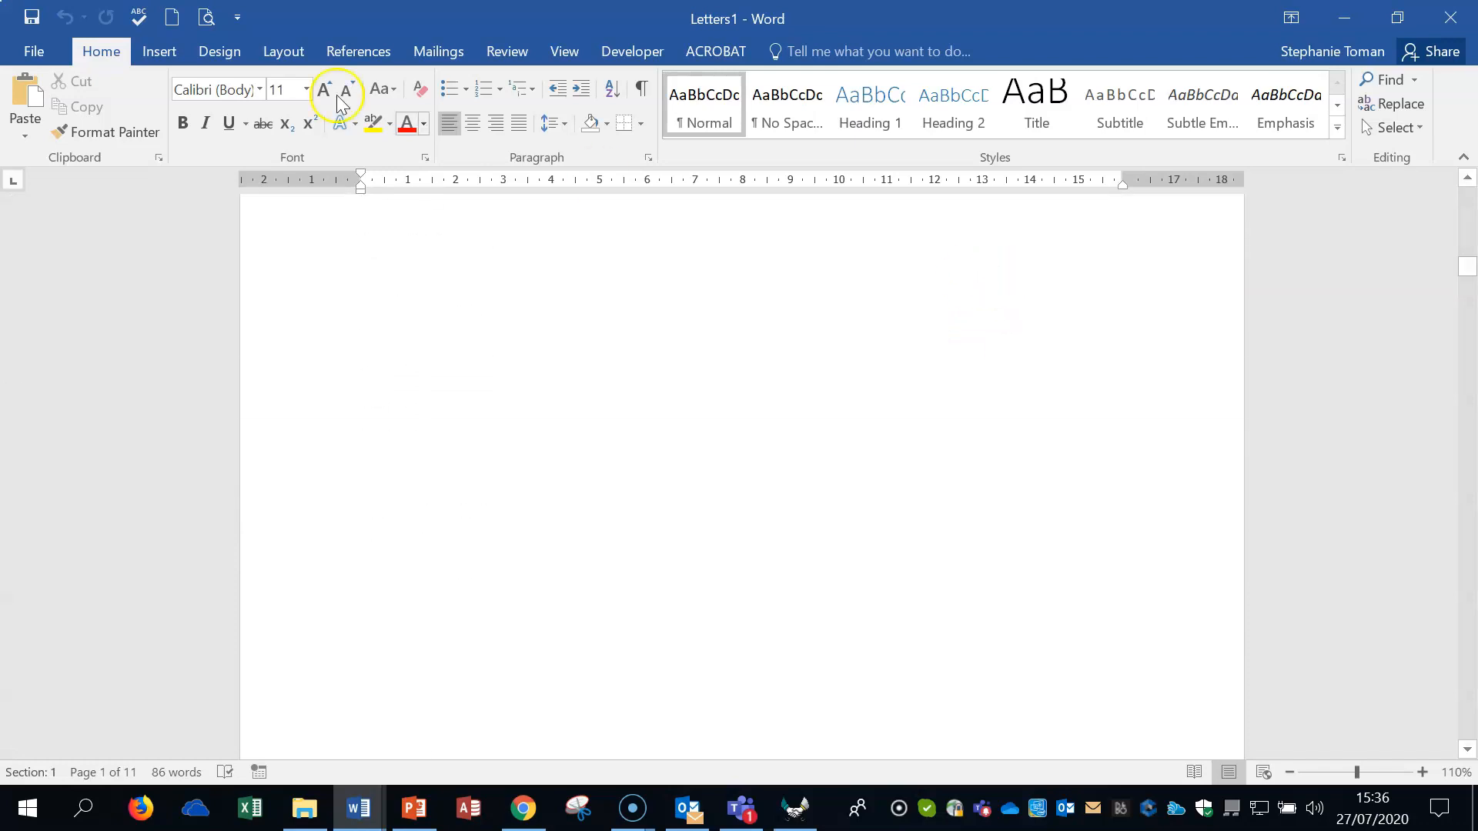
{"action": "scroll", "coordinate": [993, 285], "scroll_direction": "up", "scroll_amount": 10}
Close the merged letters and the main merge document without saving either one
{"action": "right_click", "coordinate": [993, 286]}
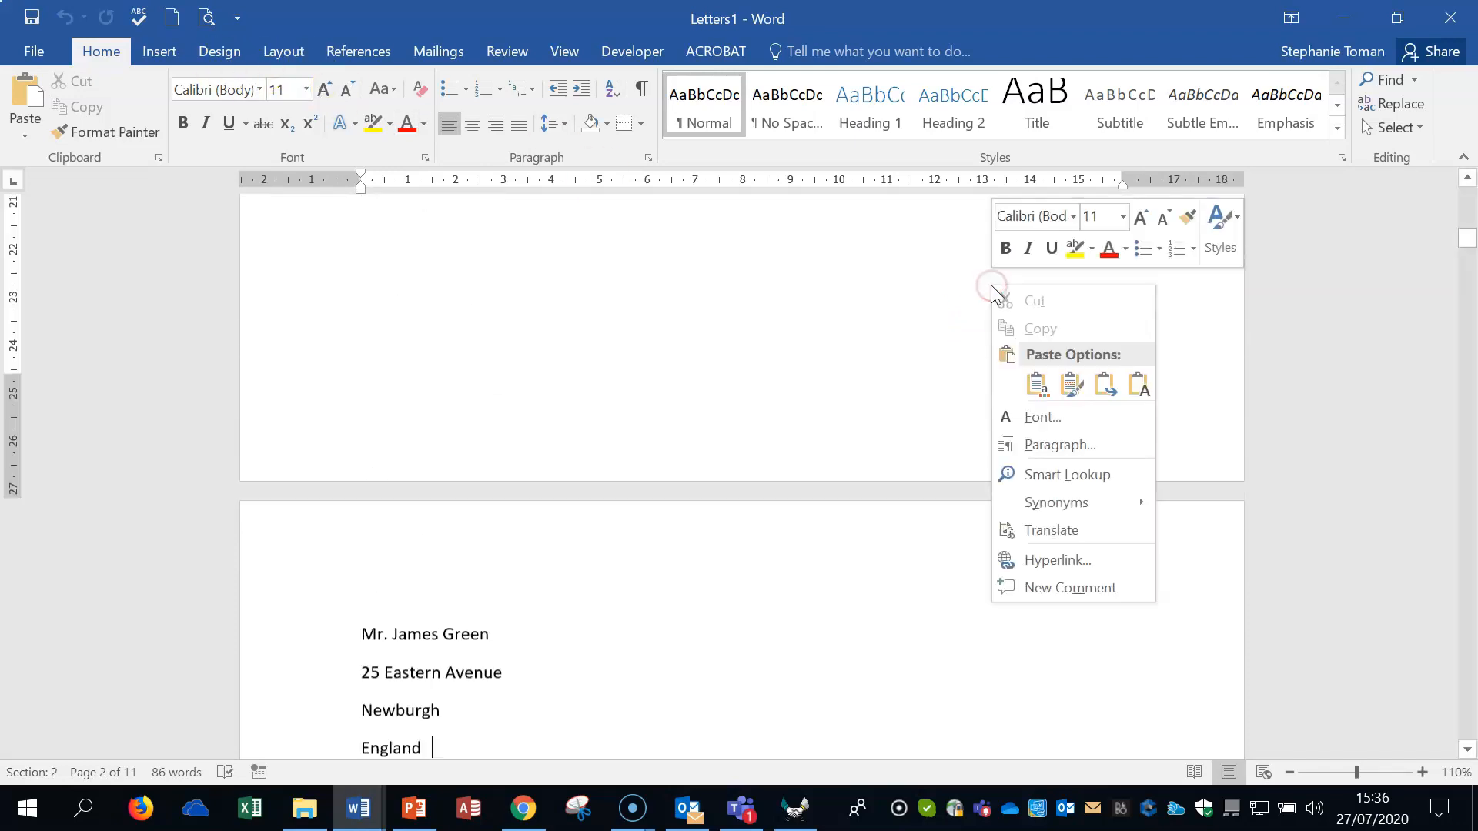
{"action": "left_click", "coordinate": [1454, 19]}
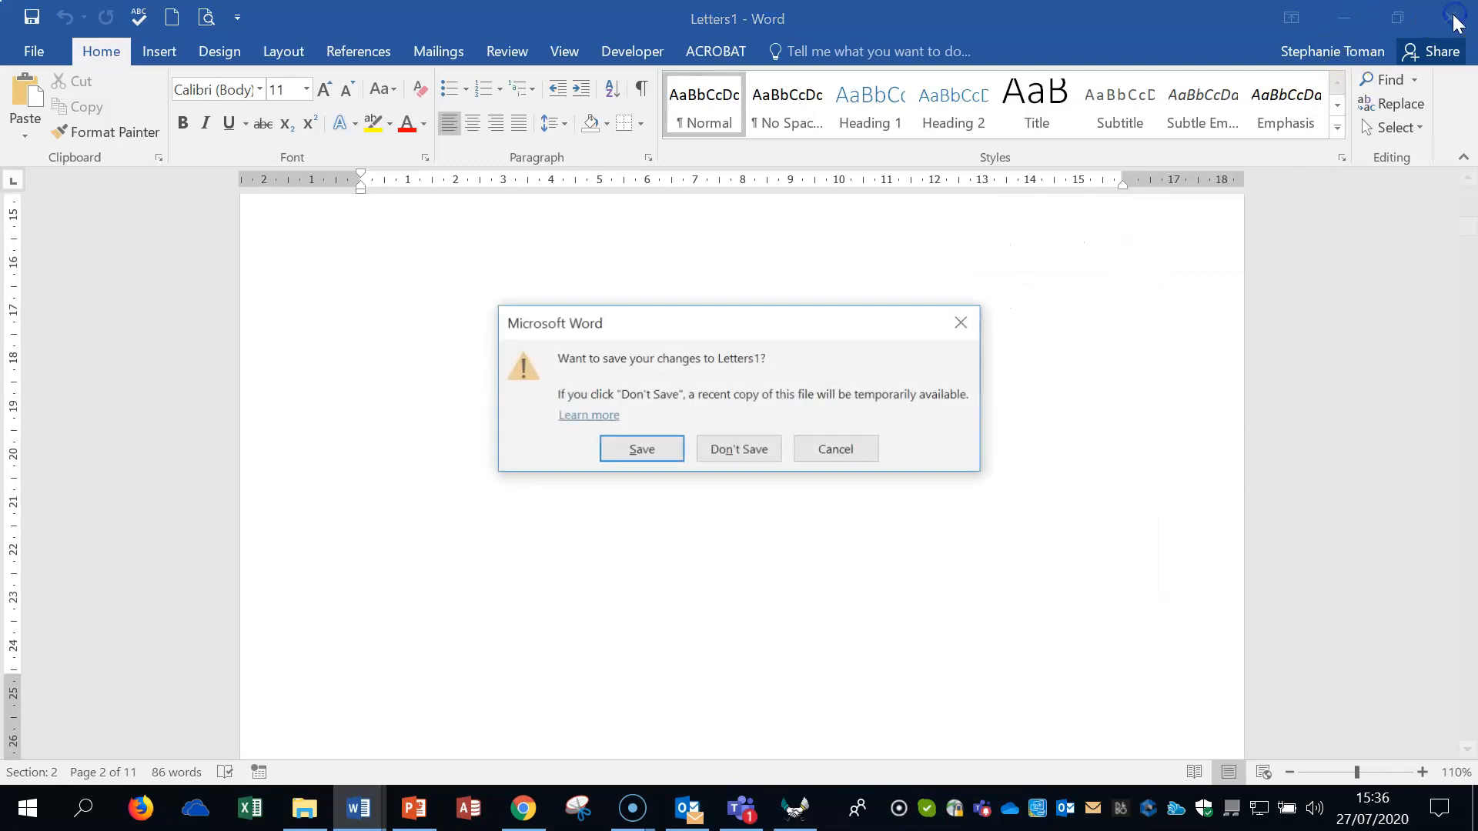
{"action": "left_click", "coordinate": [727, 448]}
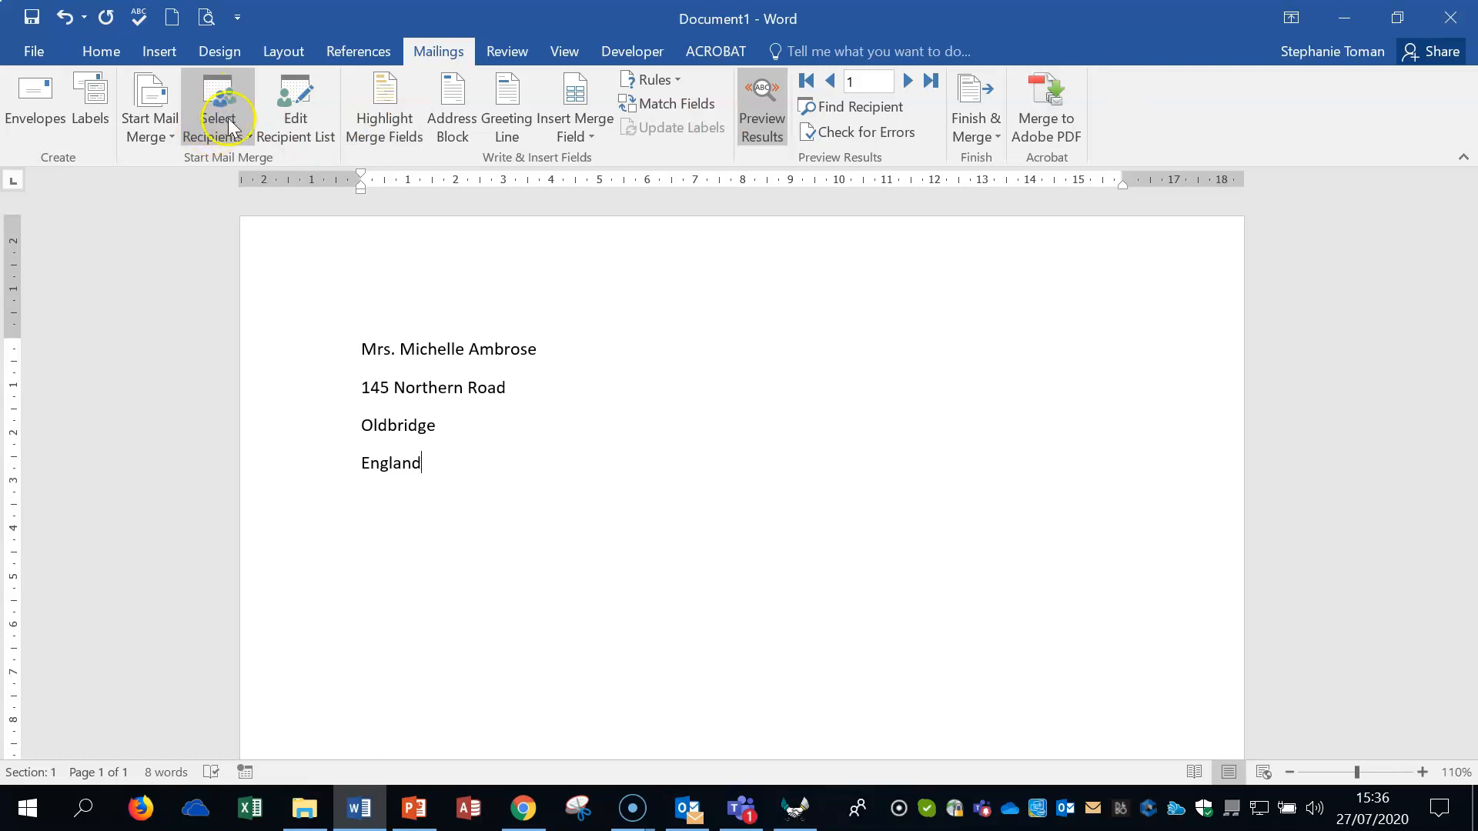
{"action": "left_click", "coordinate": [1449, 18]}
{"action": "left_click", "coordinate": [731, 432]}
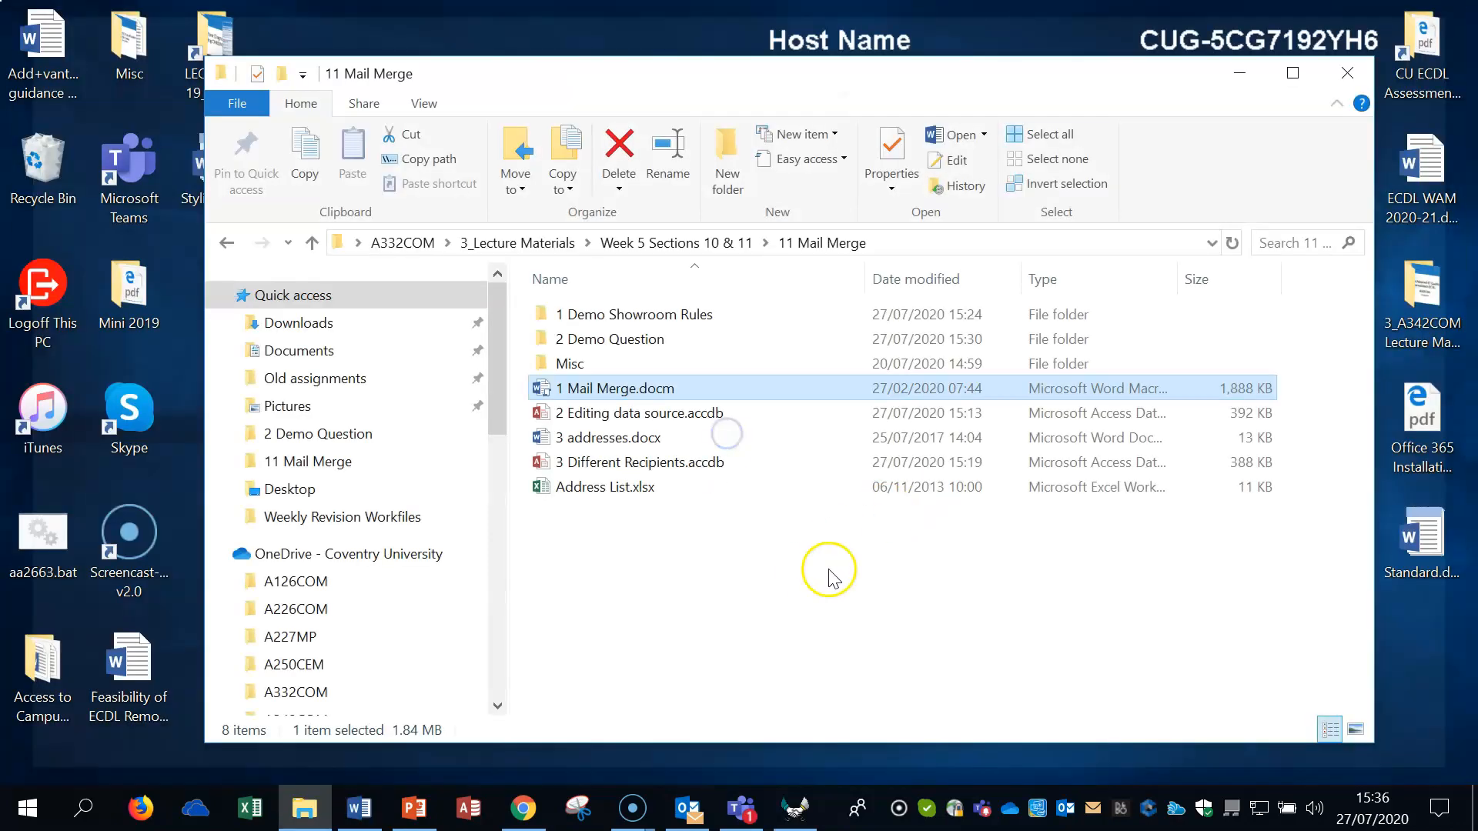
Open the 3 Different Recipients.accdb database in Access and close it again
{"action": "double_click", "coordinate": [604, 461]}
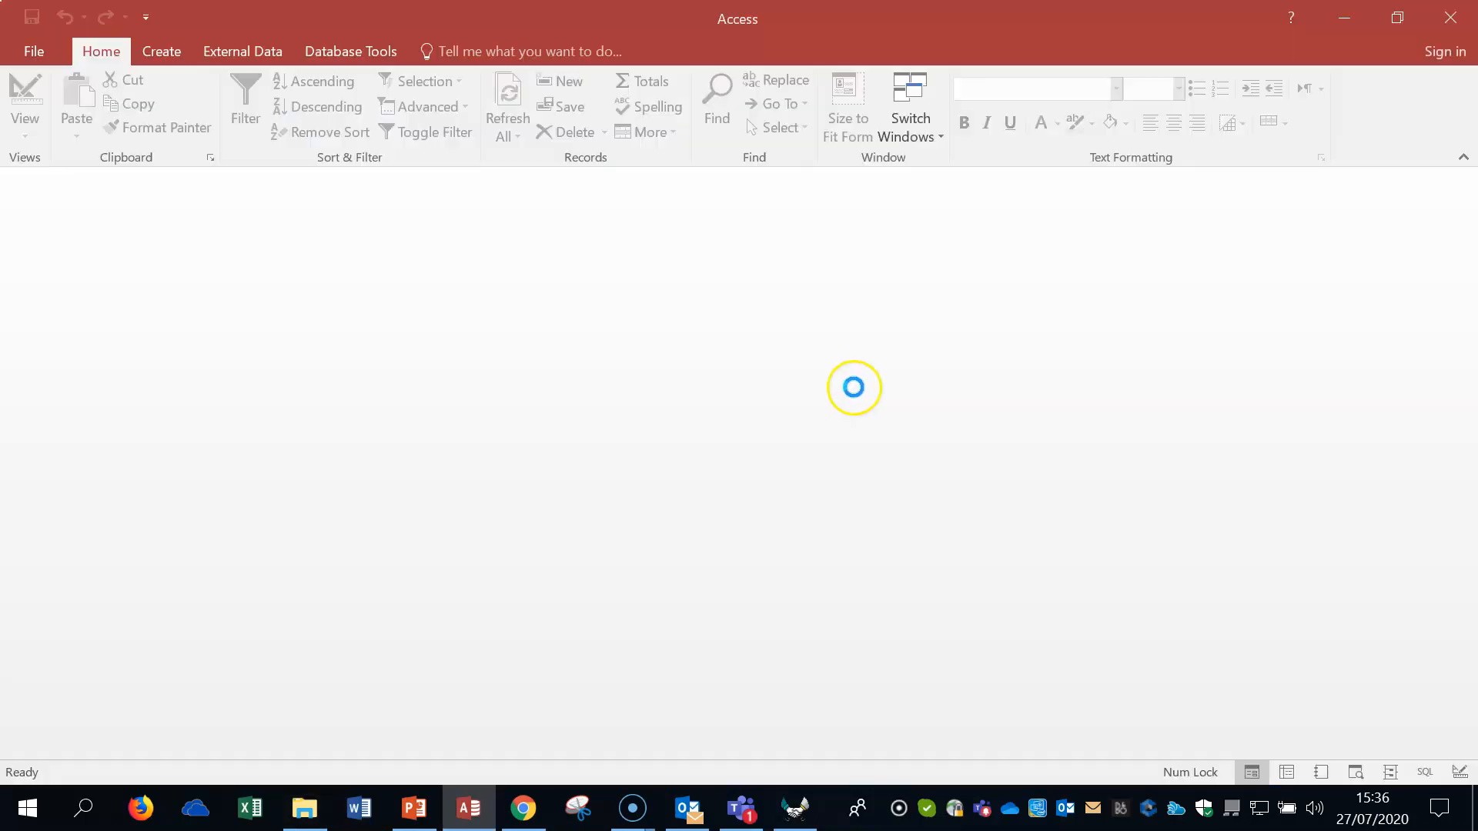
{"action": "left_click", "coordinate": [1449, 21]}
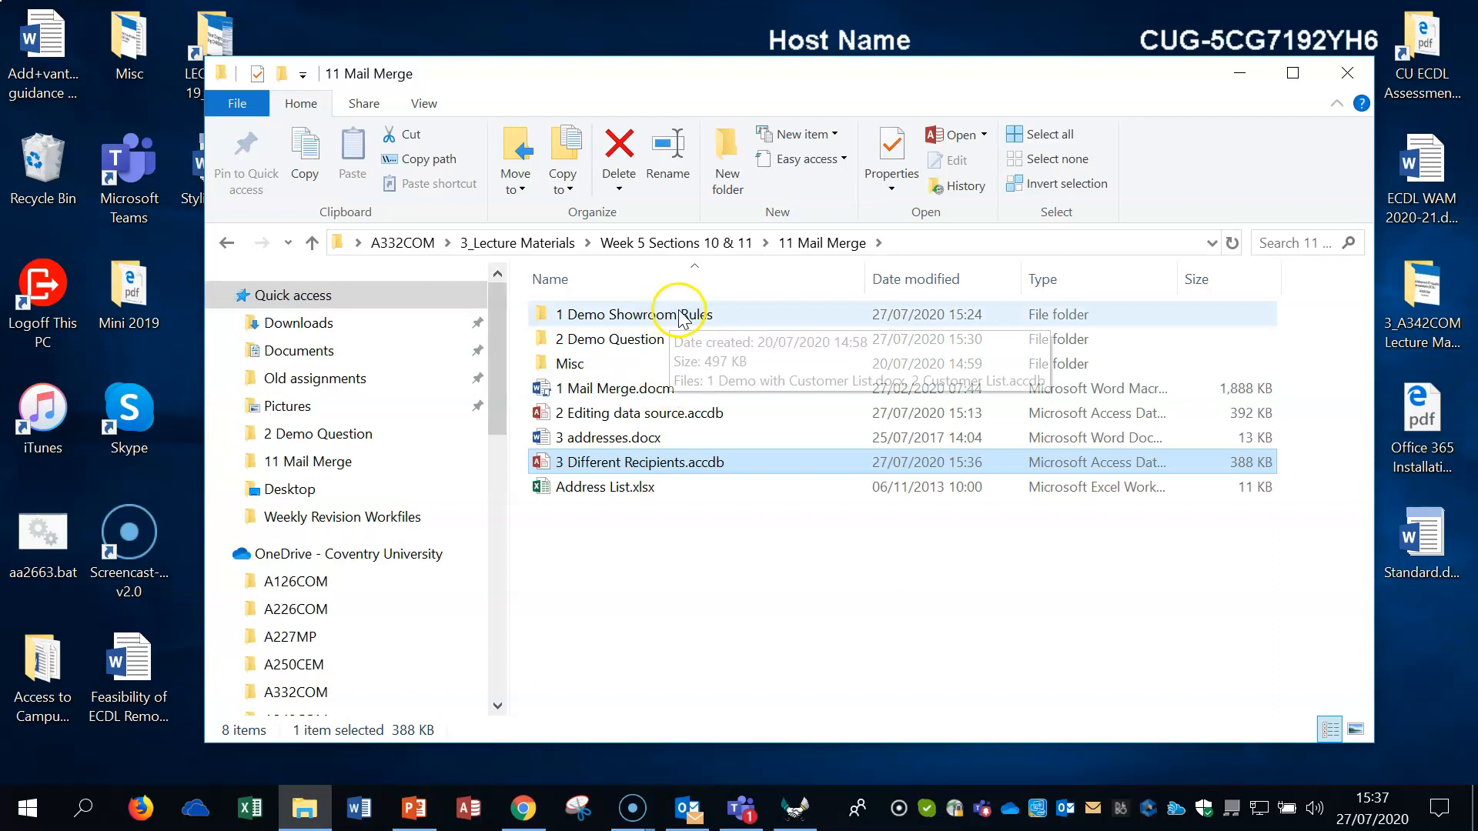
Open the letter 1 Demo with Customer List.docx from the 1 Demo Showroom Rules folder in Word
{"action": "left_click", "coordinate": [646, 317]}
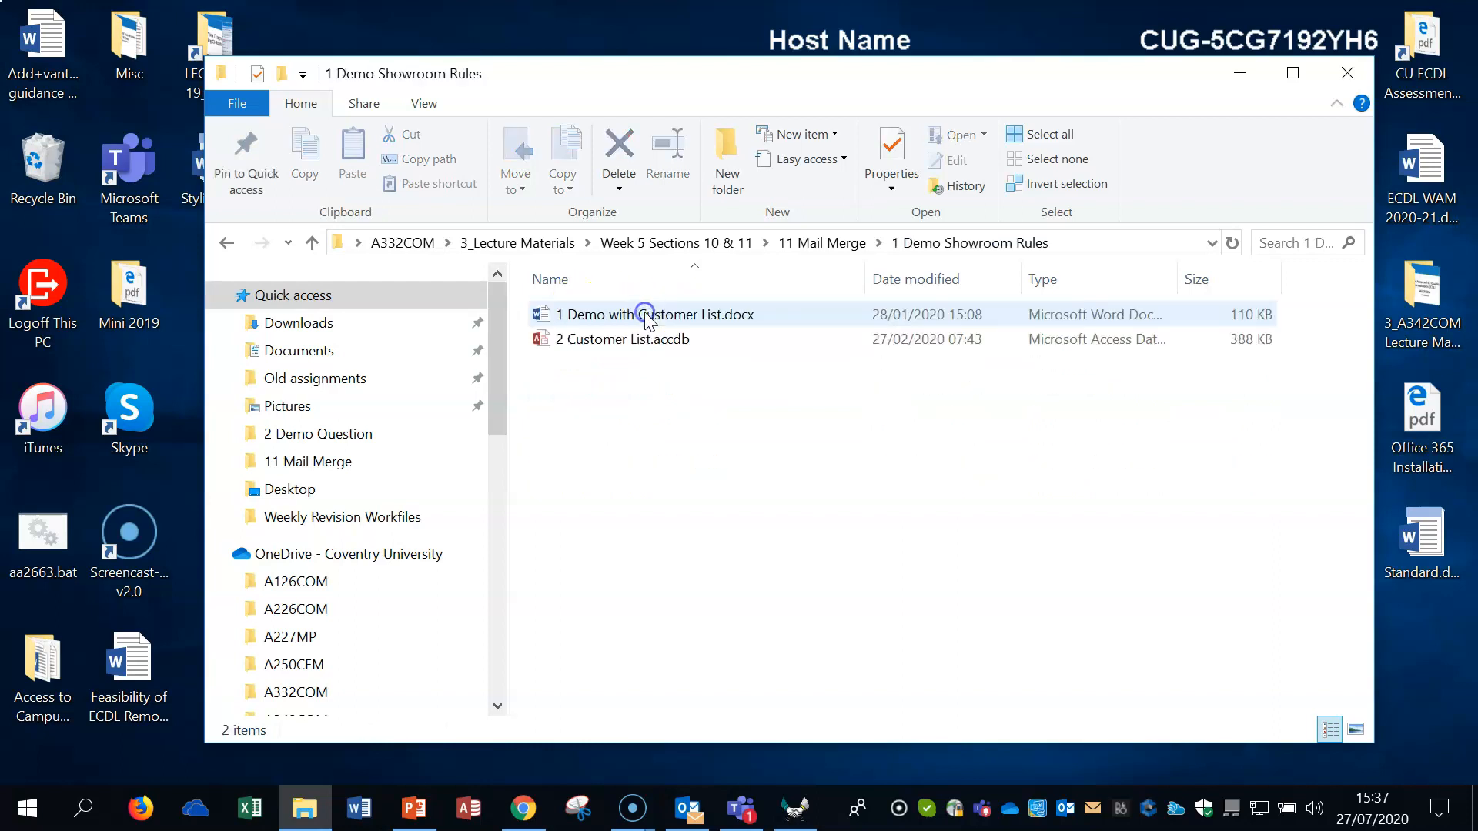
{"action": "left_click", "coordinate": [675, 322]}
{"action": "double_click", "coordinate": [692, 317]}
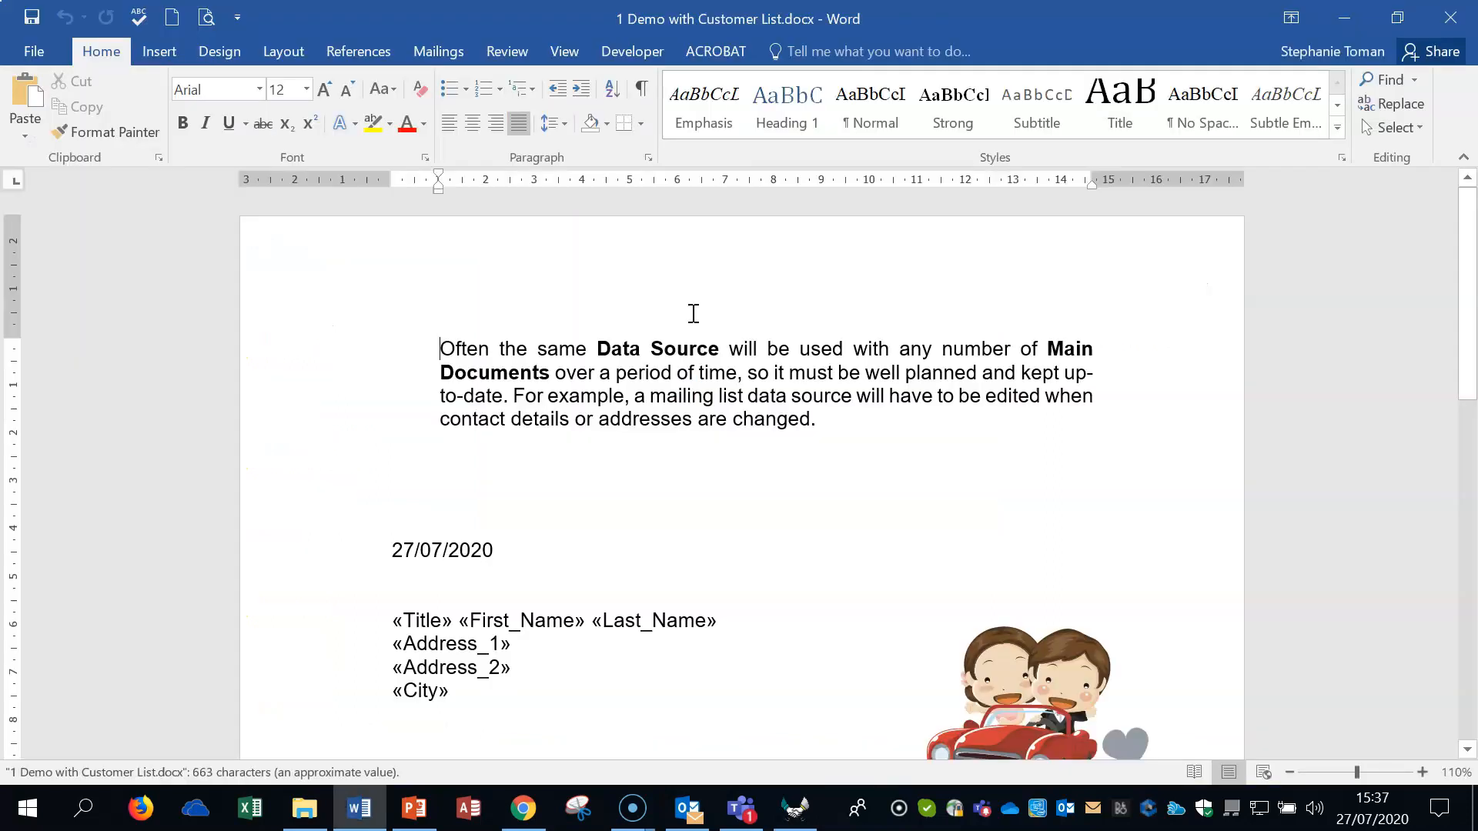
{"action": "scroll", "coordinate": [910, 450], "scroll_direction": "down", "scroll_amount": 1}
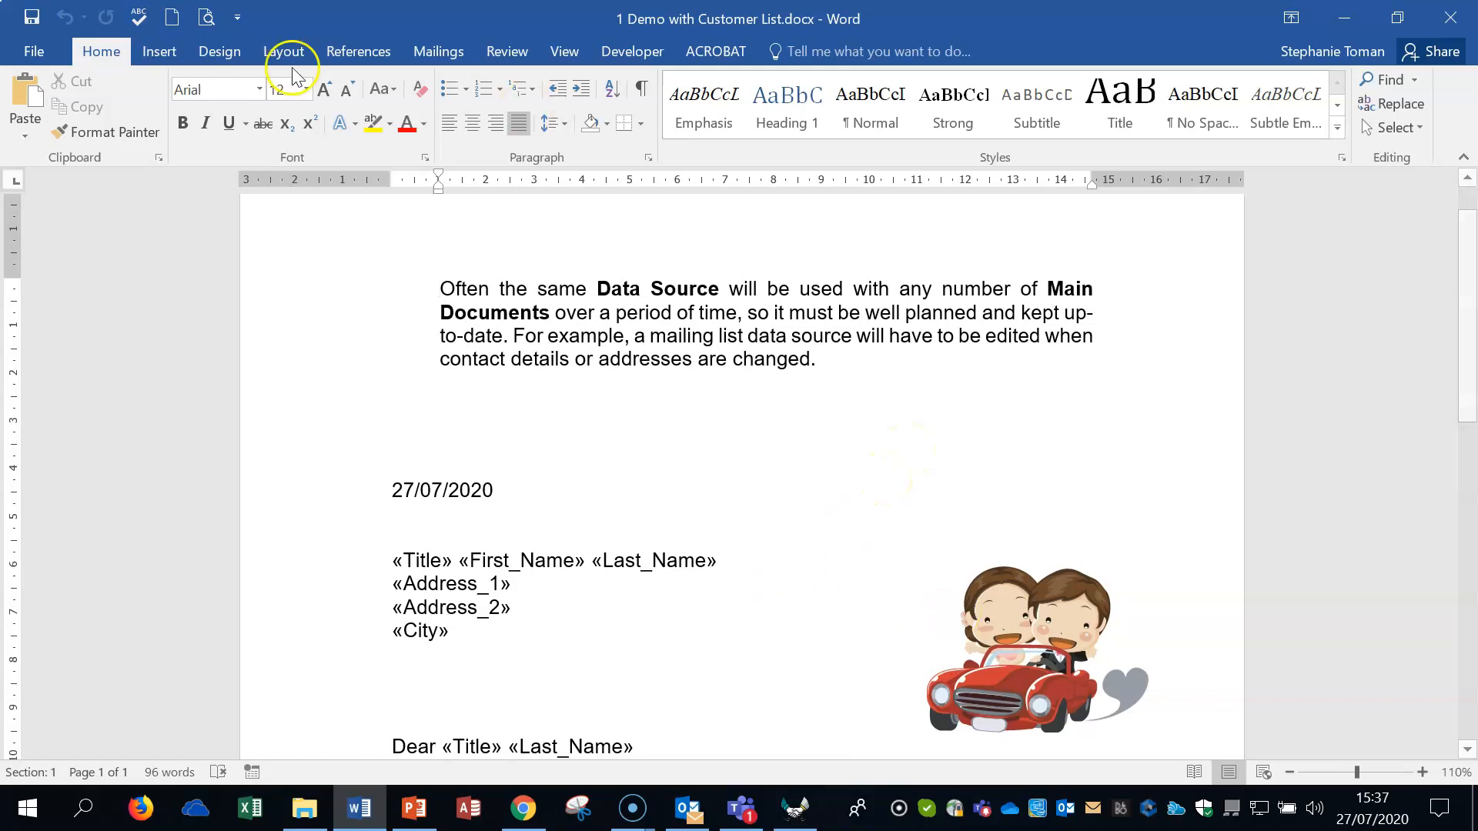
Connect the letter to the existing recipient list 2 Customer List.accdb in the 1 Demo Showroom Rules folder
{"action": "left_click", "coordinate": [423, 55]}
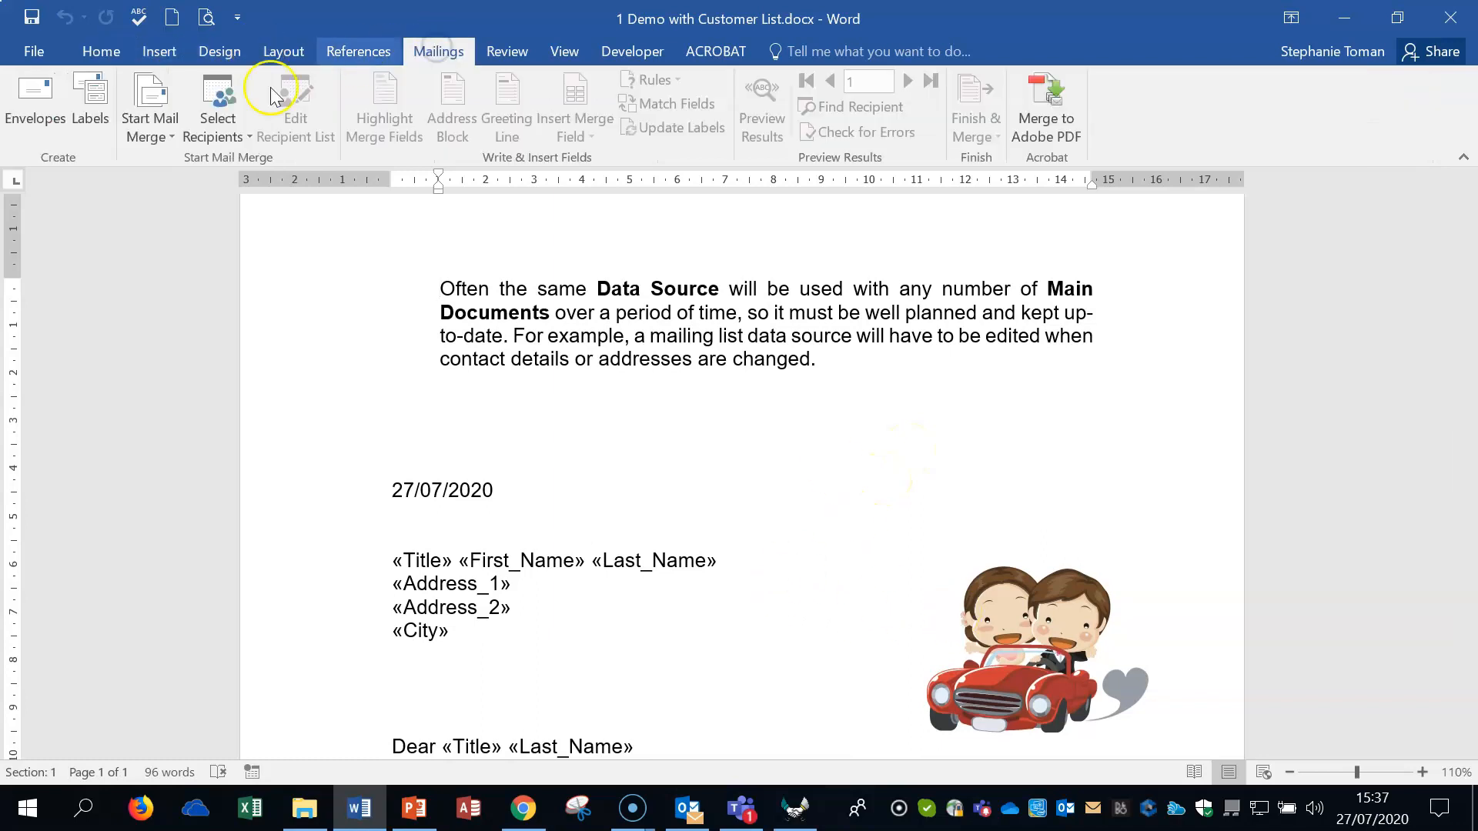
{"action": "left_click", "coordinate": [245, 134]}
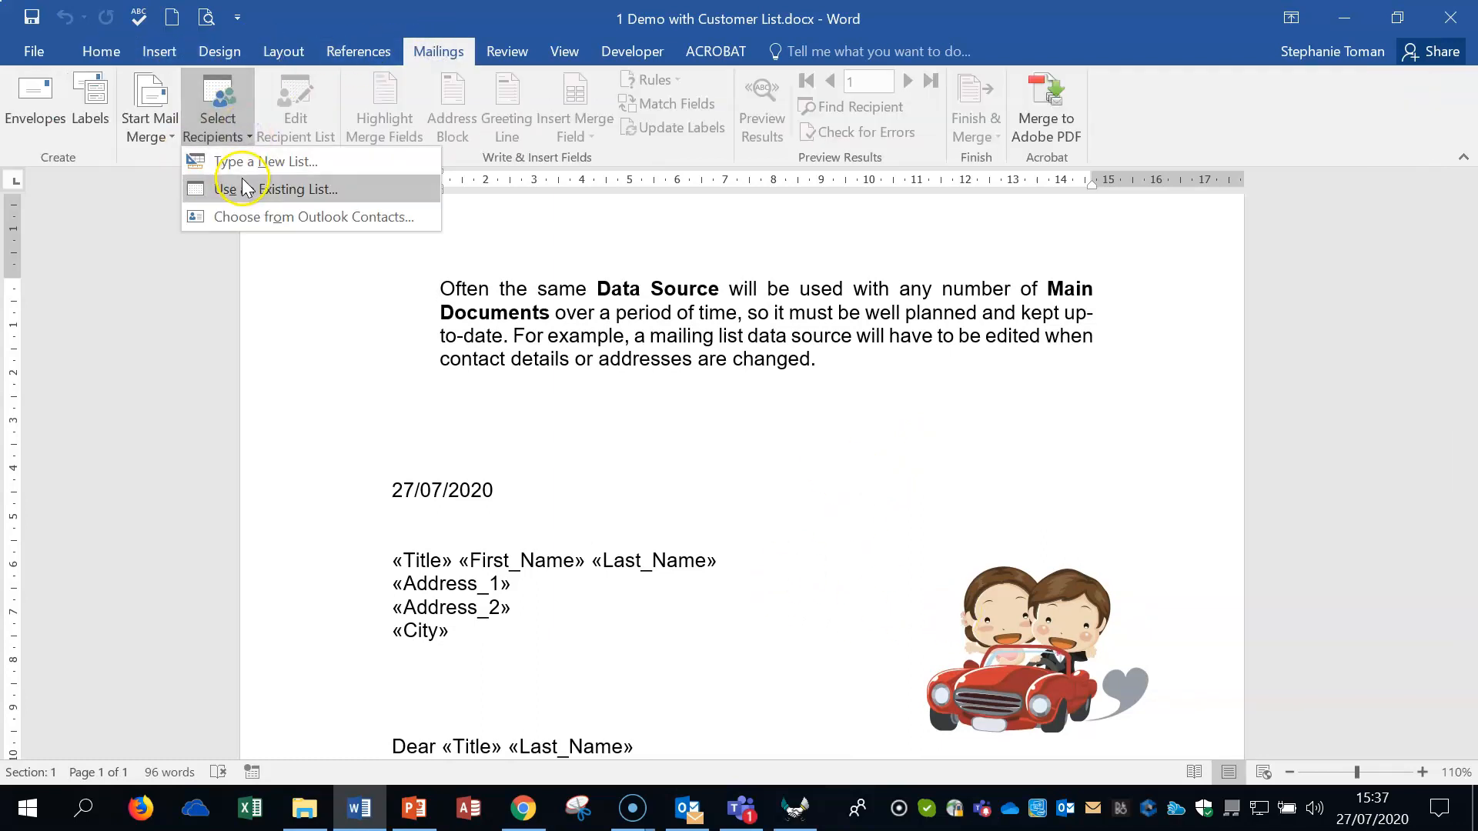
{"action": "left_click", "coordinate": [241, 188]}
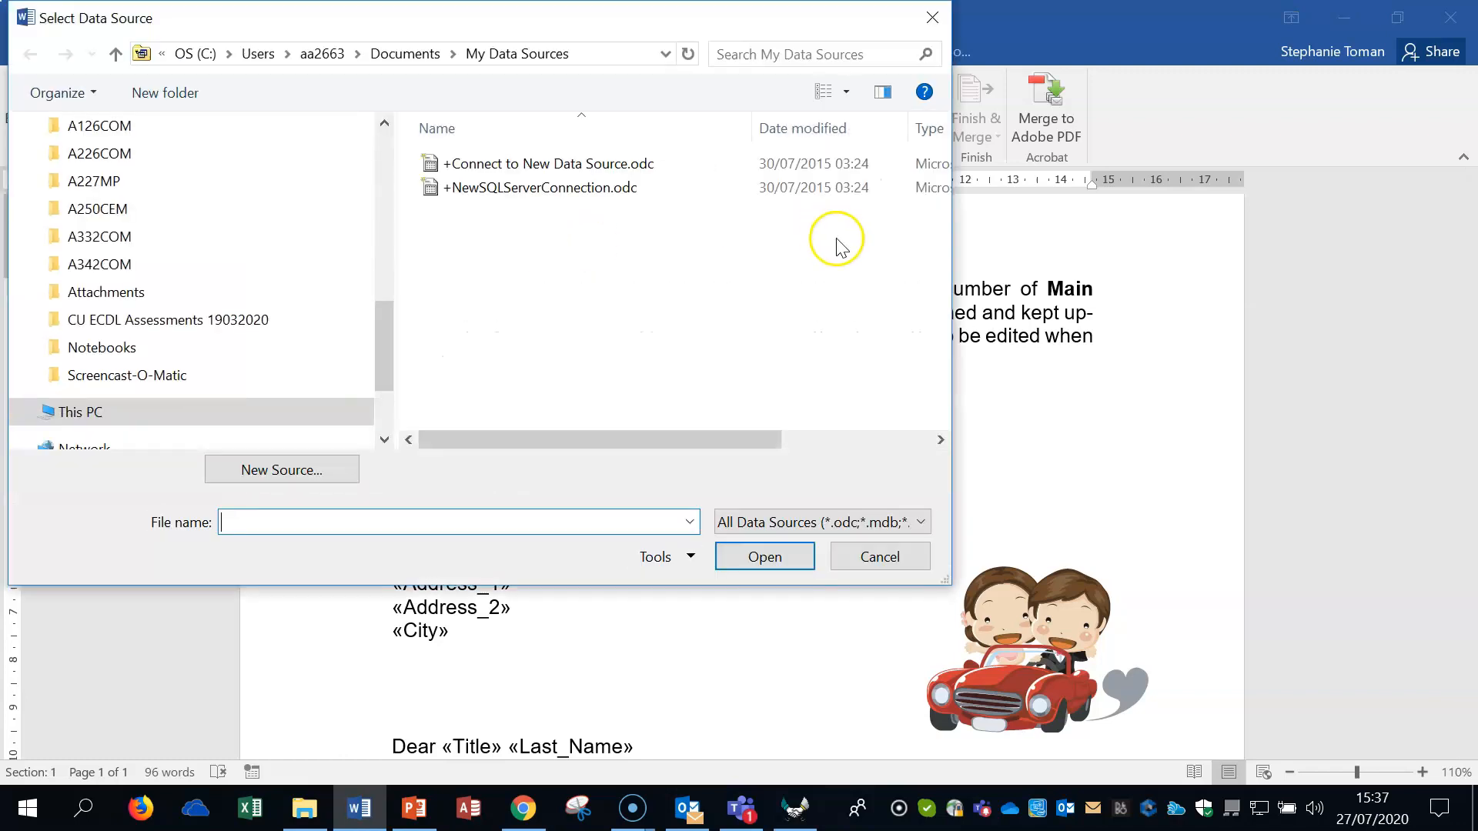
{"action": "scroll", "coordinate": [187, 215], "scroll_direction": "down", "scroll_amount": 2}
{"action": "left_click", "coordinate": [93, 245]}
{"action": "double_click", "coordinate": [439, 188]}
{"action": "double_click", "coordinate": [509, 163]}
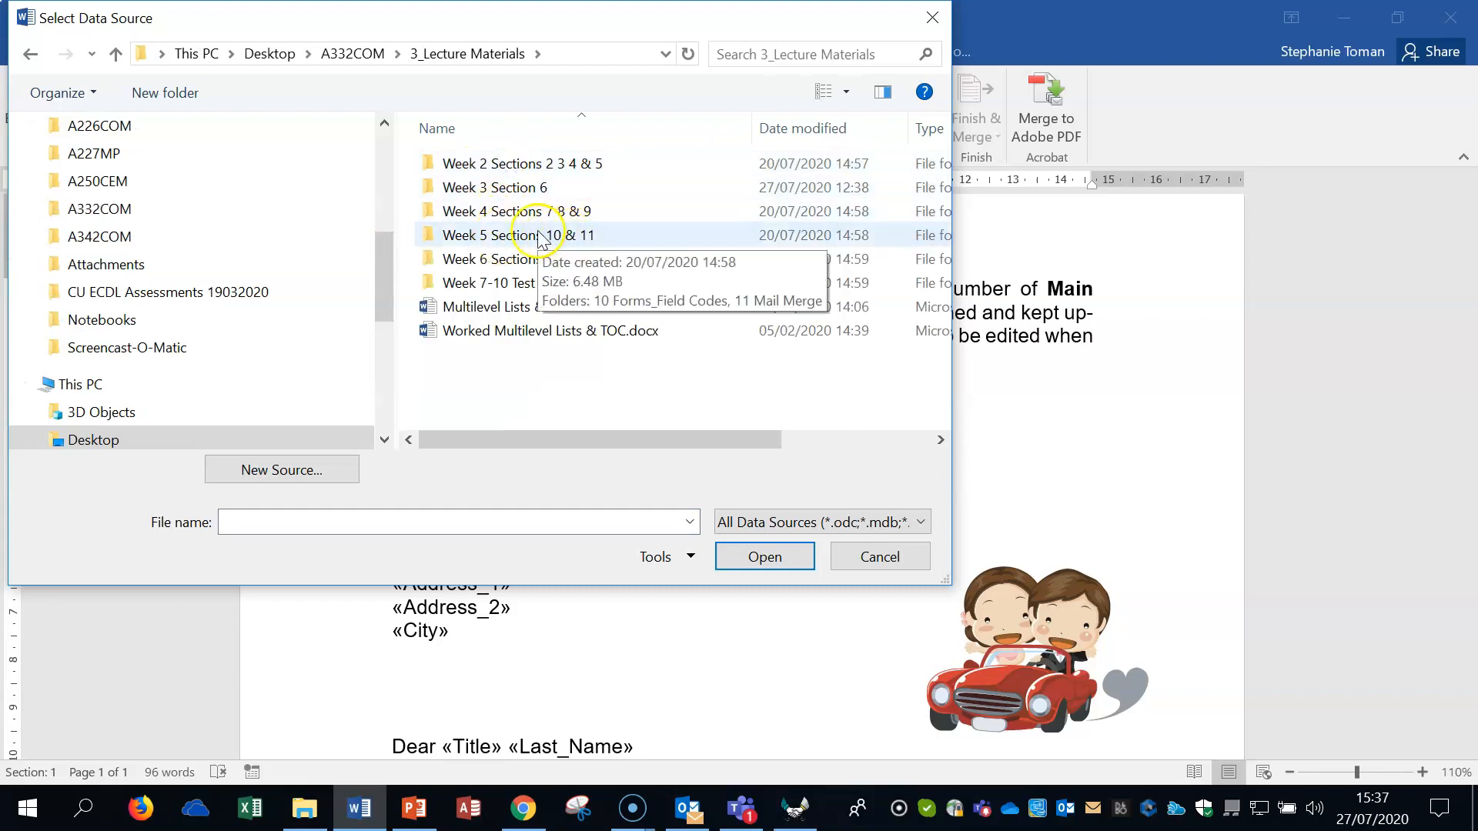
{"action": "double_click", "coordinate": [541, 237]}
{"action": "double_click", "coordinate": [483, 187]}
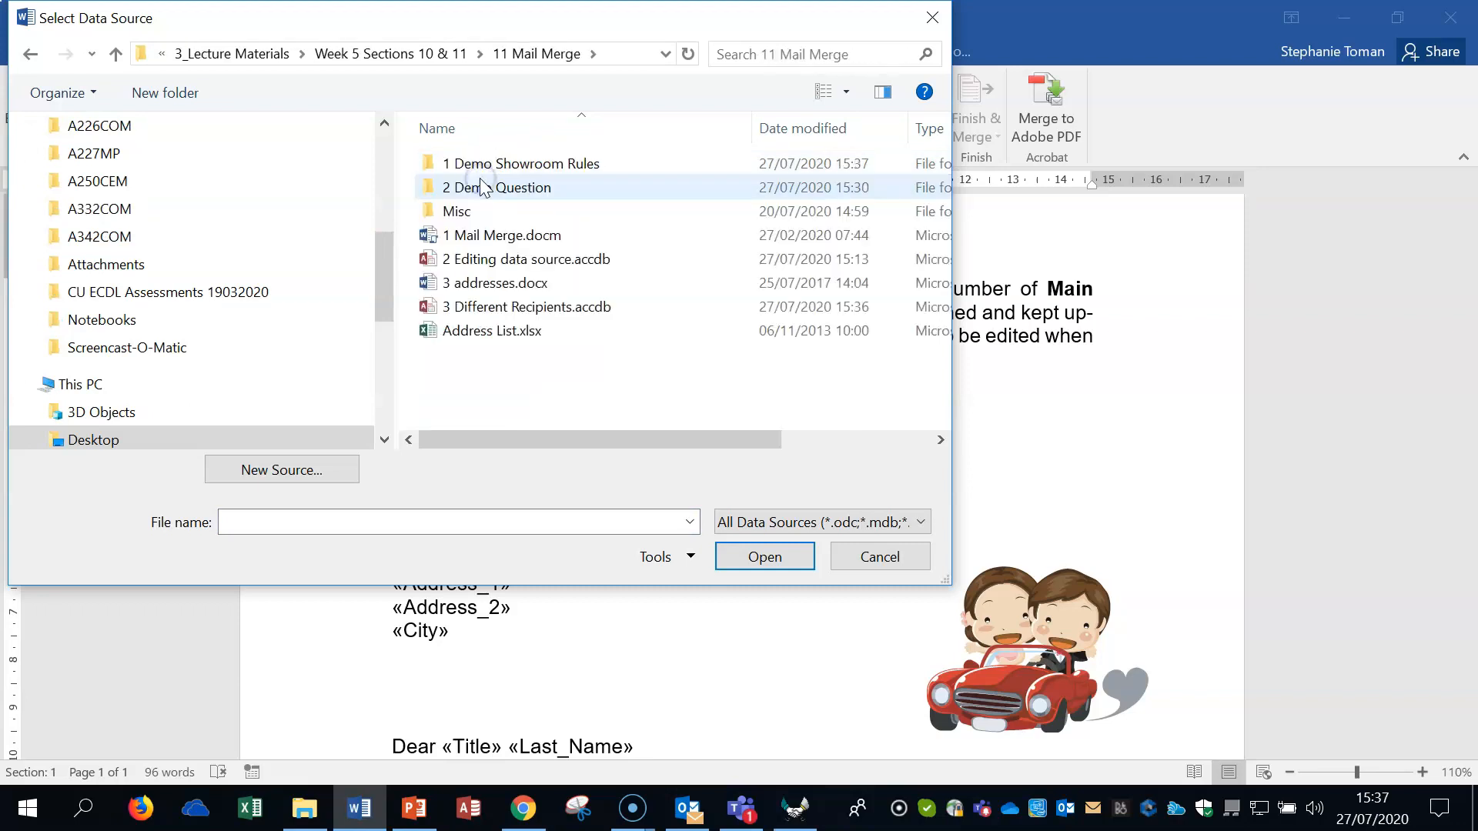
{"action": "double_click", "coordinate": [498, 164]}
{"action": "double_click", "coordinate": [483, 188]}
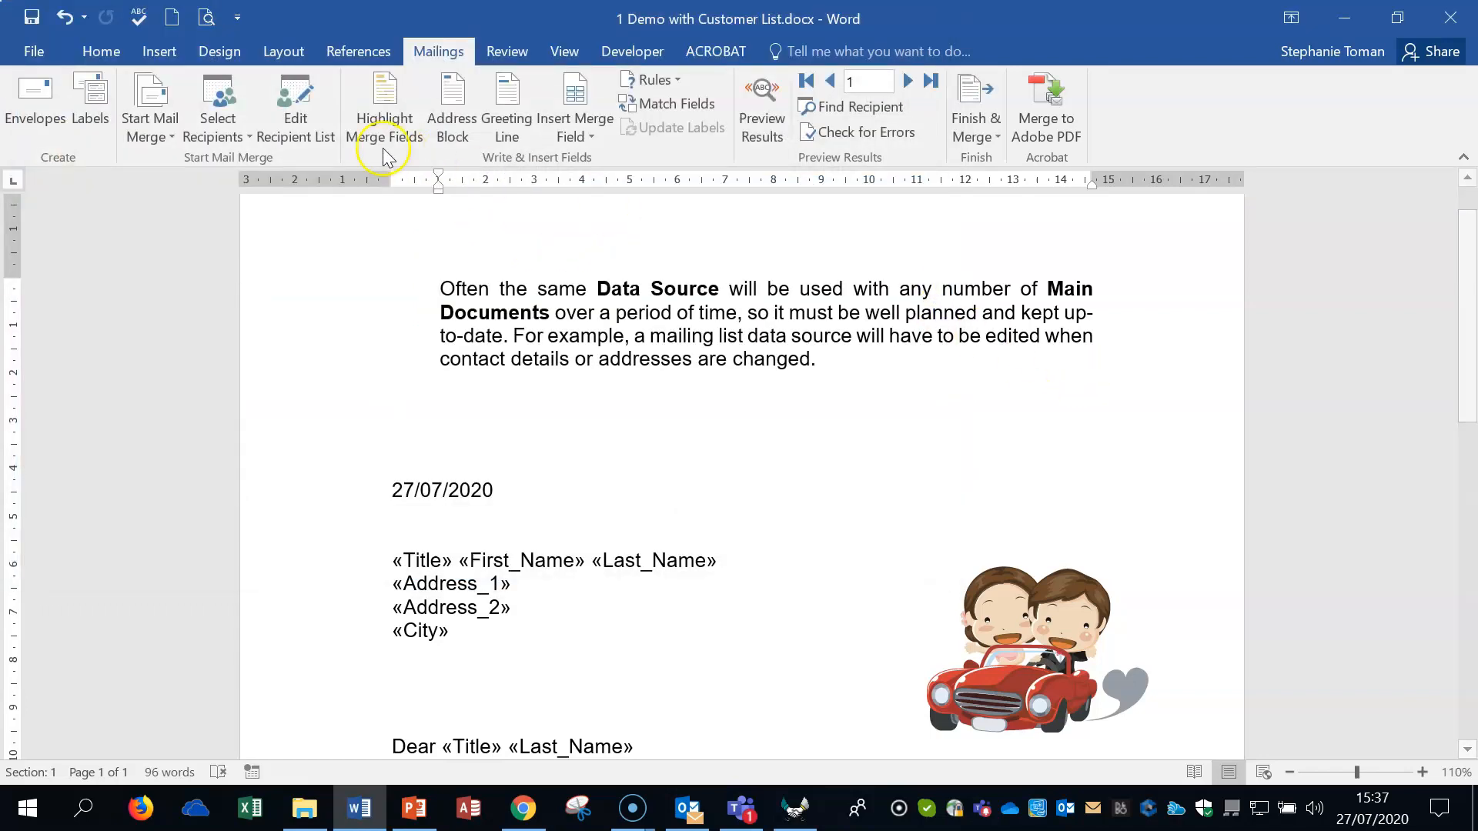
Open the recipient list, enlarge it to show all its columns, review the customers and close it
{"action": "left_click", "coordinate": [287, 113]}
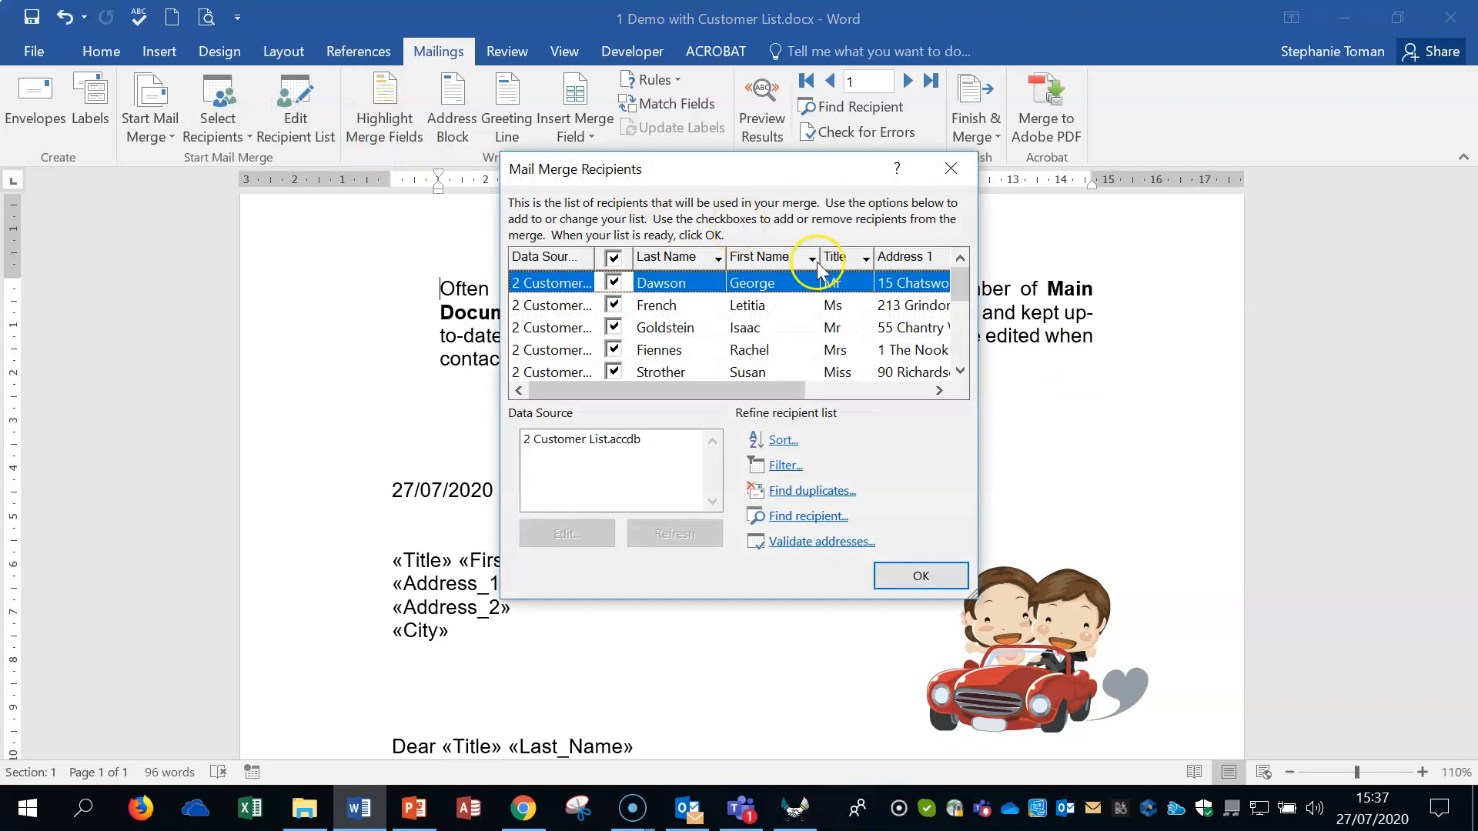
{"action": "left_click_drag", "start_coordinate": [976, 389], "coordinate": [1422, 371]}
{"action": "left_click_drag", "start_coordinate": [1118, 165], "coordinate": [1112, 120]}
{"action": "left_click_drag", "start_coordinate": [1395, 248], "coordinate": [1393, 218]}
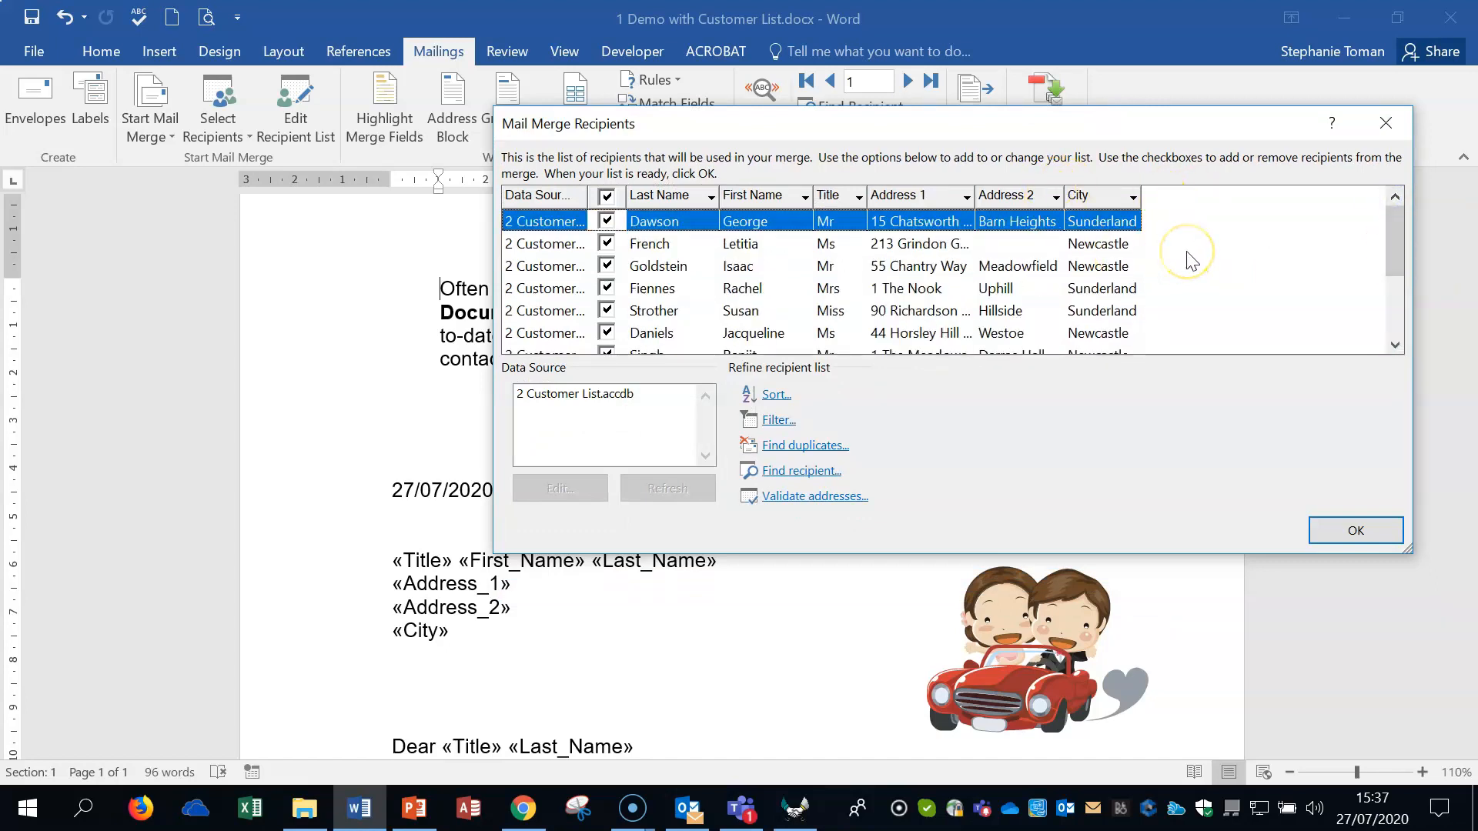
{"action": "left_click", "coordinate": [1355, 530]}
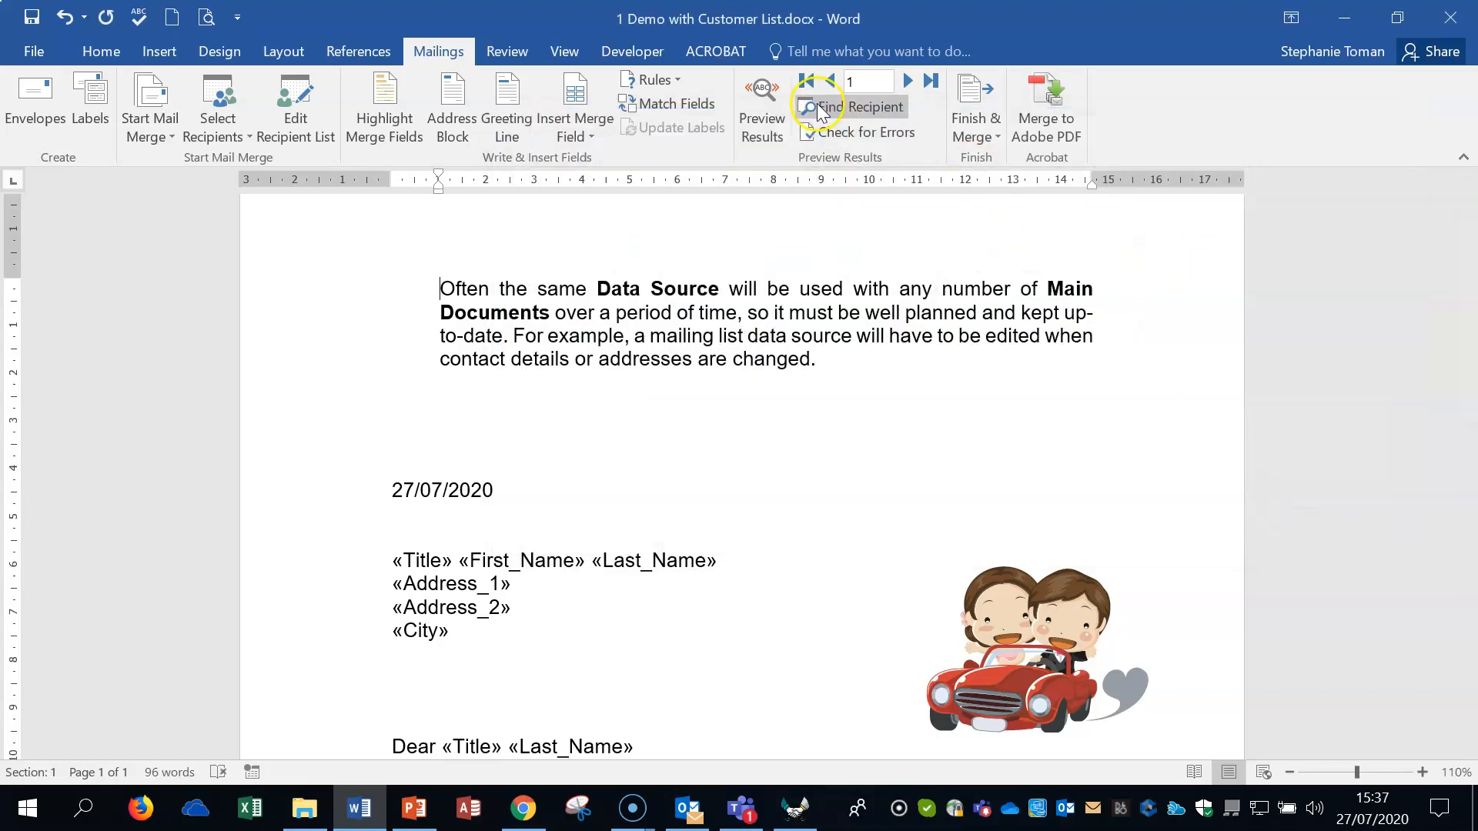
Preview the merge results in the letter and place the insertion point in the gap after "please come to the"
{"action": "left_click", "coordinate": [762, 108]}
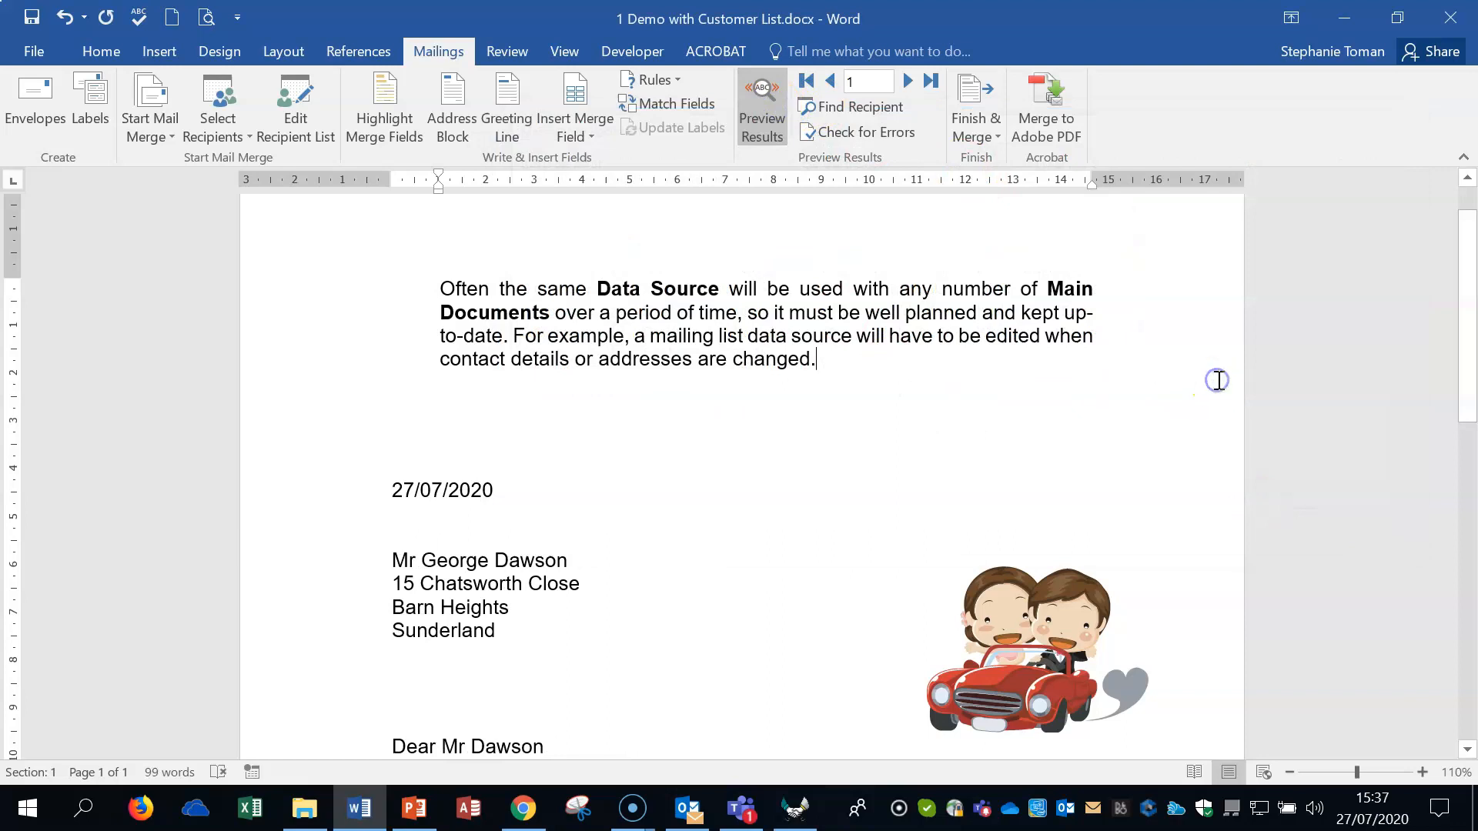
{"action": "scroll", "coordinate": [1218, 380], "scroll_direction": "down", "scroll_amount": 3}
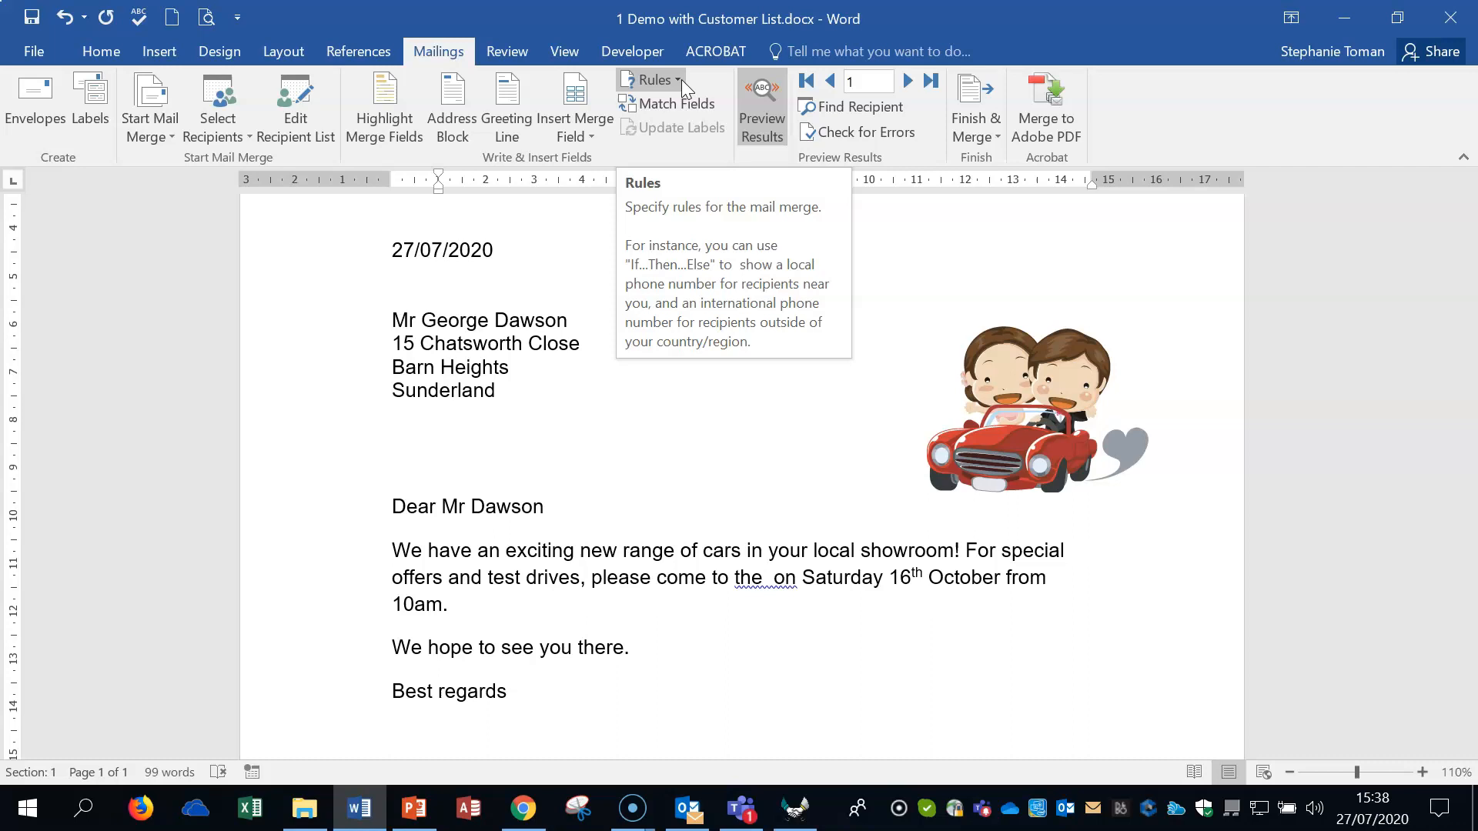
{"action": "left_click", "coordinate": [776, 572]}
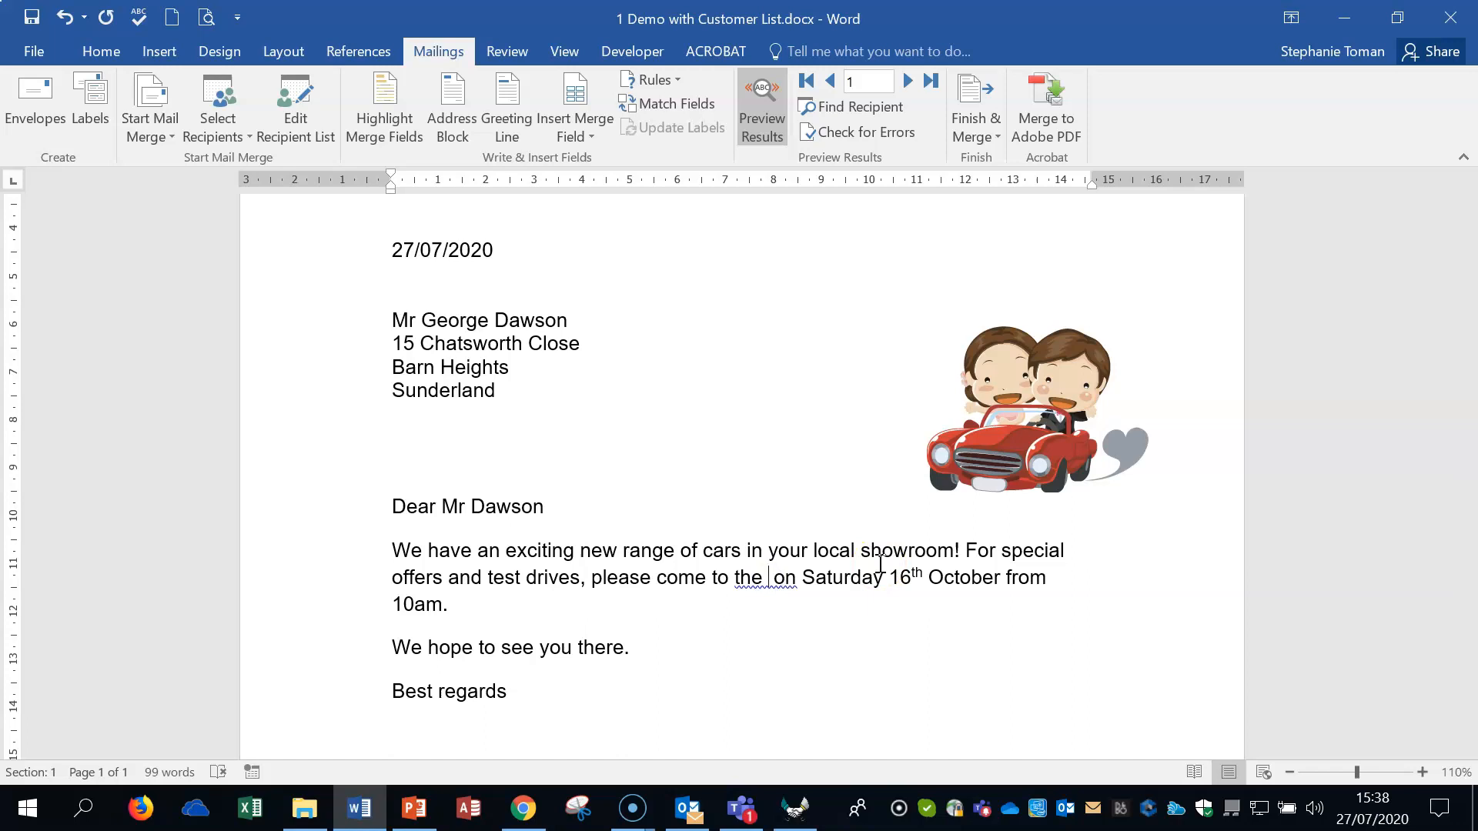
Examine the City column in the recipient list again and close the list
{"action": "left_click", "coordinate": [297, 128]}
{"action": "left_click_drag", "start_coordinate": [976, 368], "coordinate": [1275, 354]}
{"action": "left_click_drag", "start_coordinate": [1249, 285], "coordinate": [1251, 333]}
{"action": "left_click", "coordinate": [1224, 576]}
Start an If...Then...Else rule after "please come to the" that tests whether City is equal to Sunderland
{"action": "left_click", "coordinate": [768, 578]}
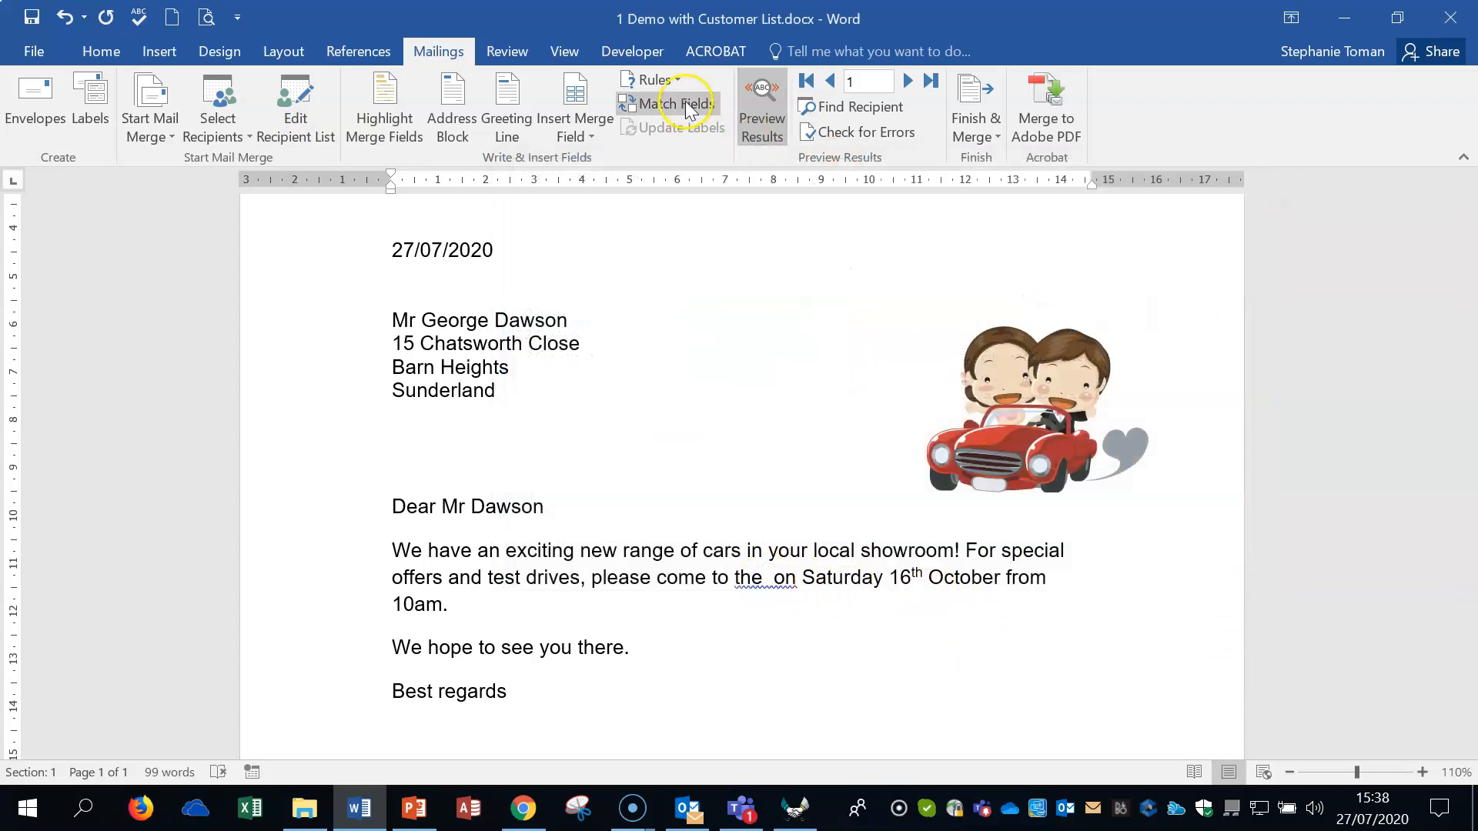
{"action": "left_click", "coordinate": [678, 81]}
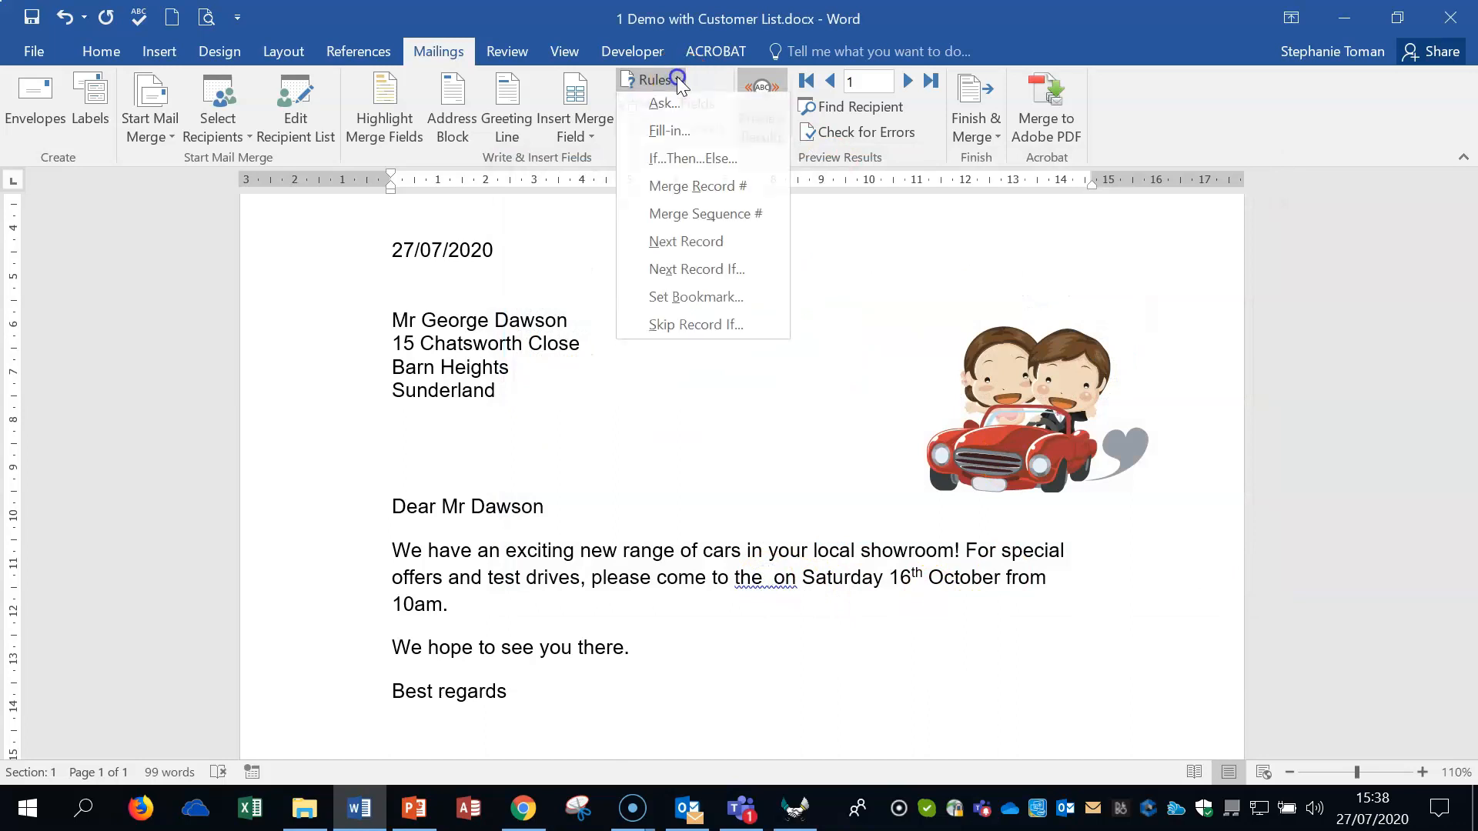
{"action": "left_click", "coordinate": [765, 163]}
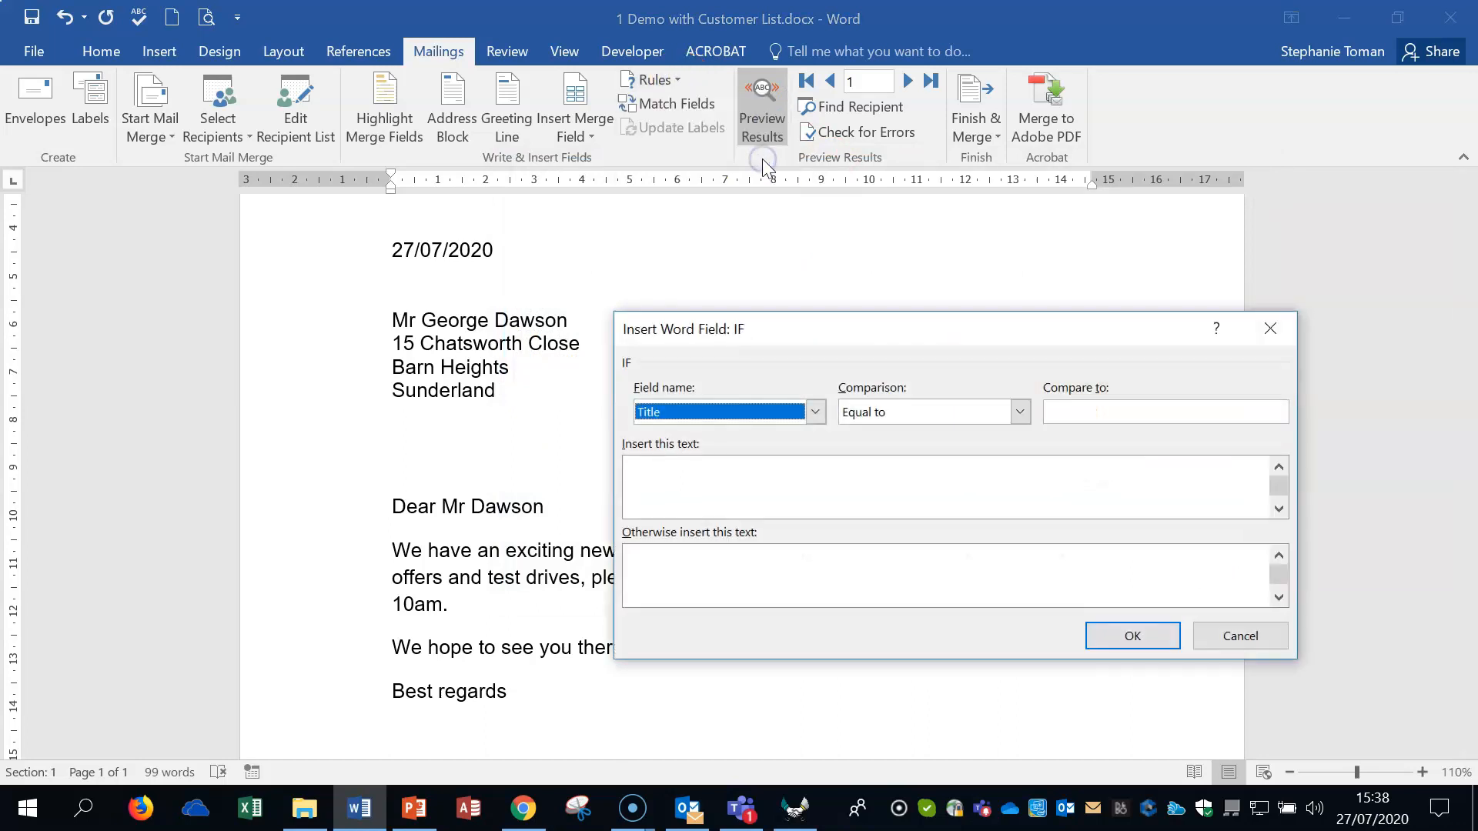
{"action": "left_click", "coordinate": [816, 413]}
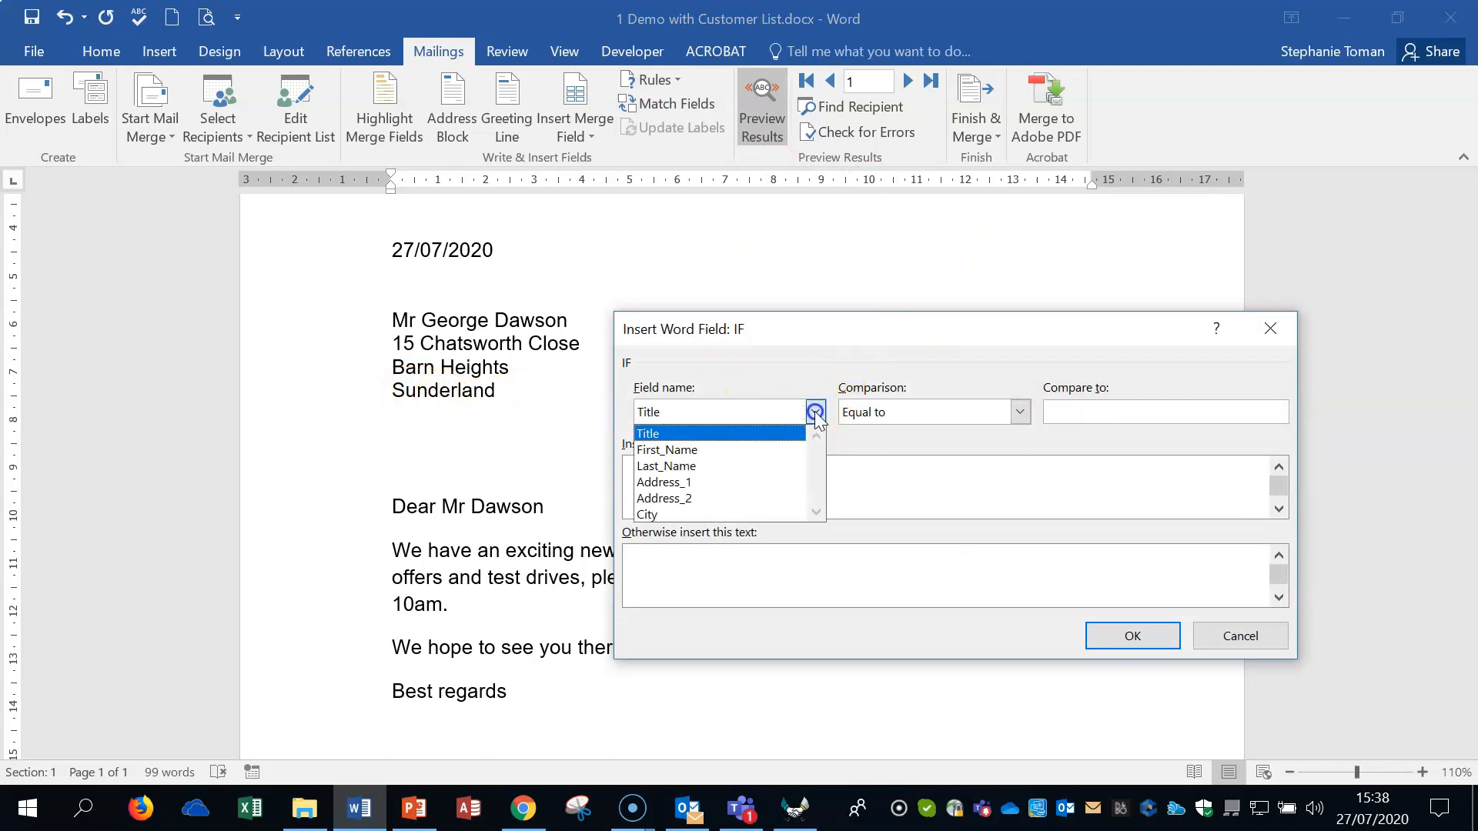
{"action": "left_click", "coordinate": [712, 528]}
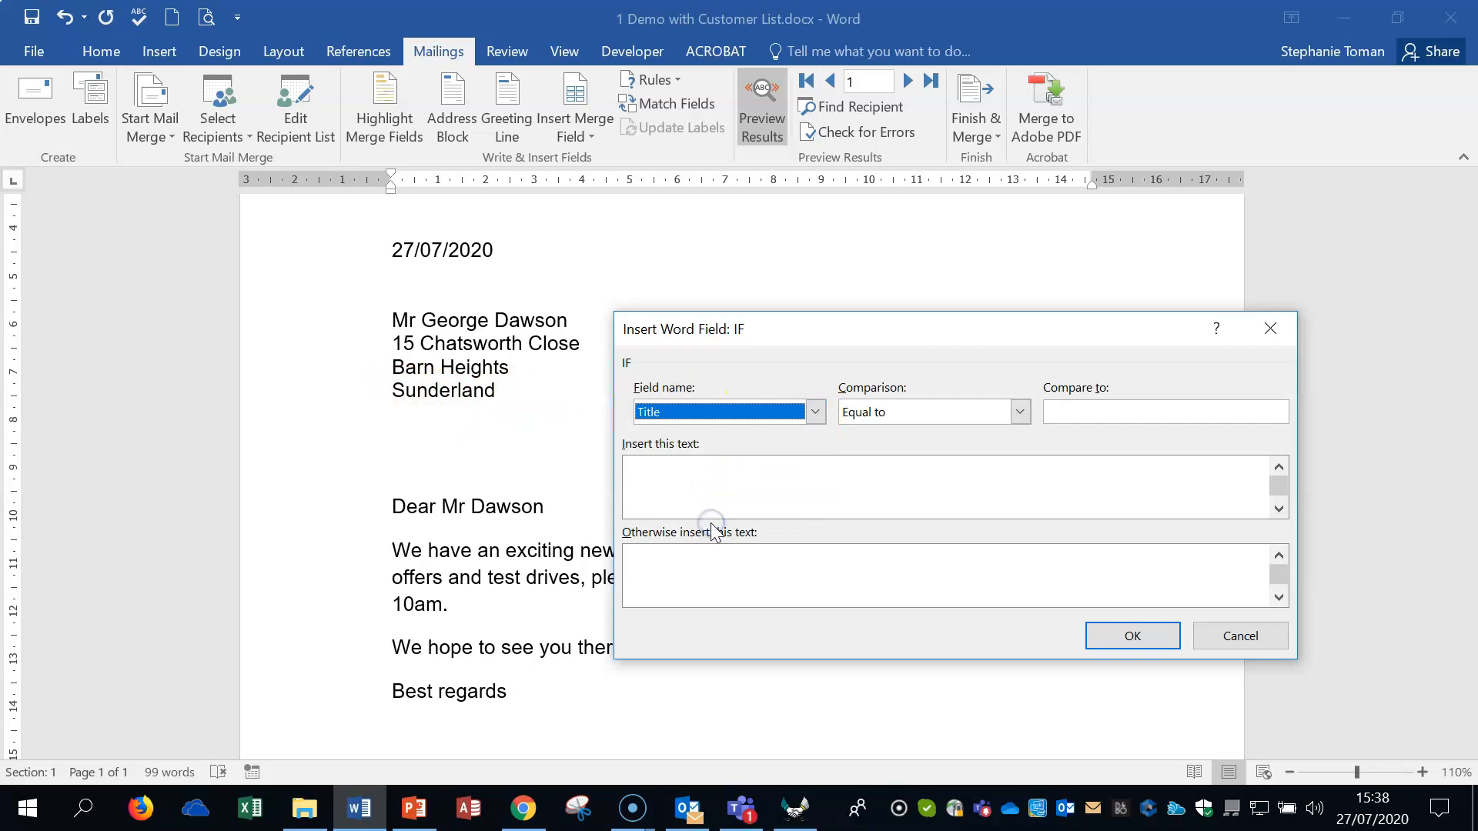
{"action": "left_click", "coordinate": [814, 411]}
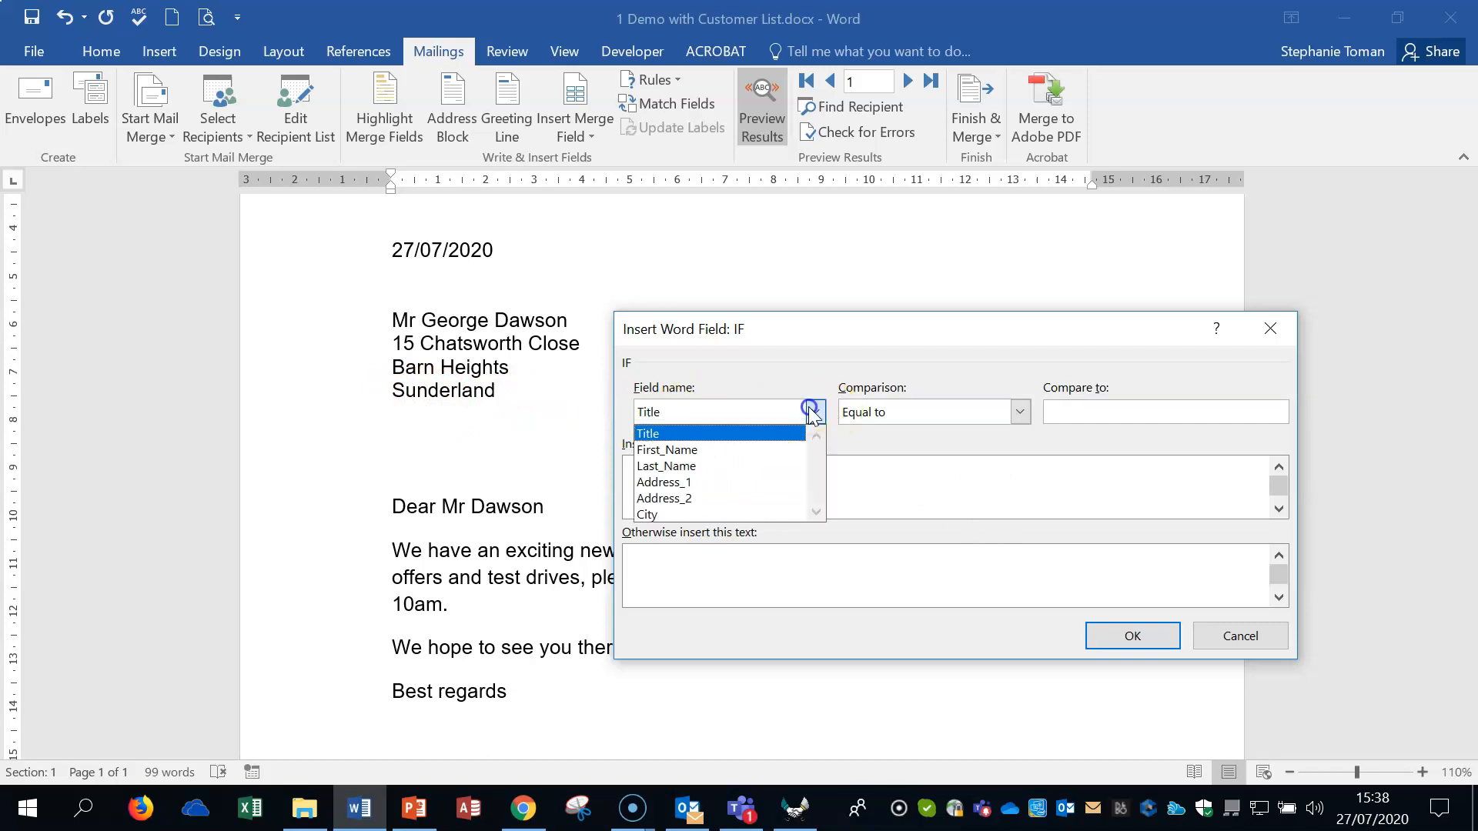
{"action": "left_click", "coordinate": [746, 514]}
{"action": "left_click", "coordinate": [1058, 410]}
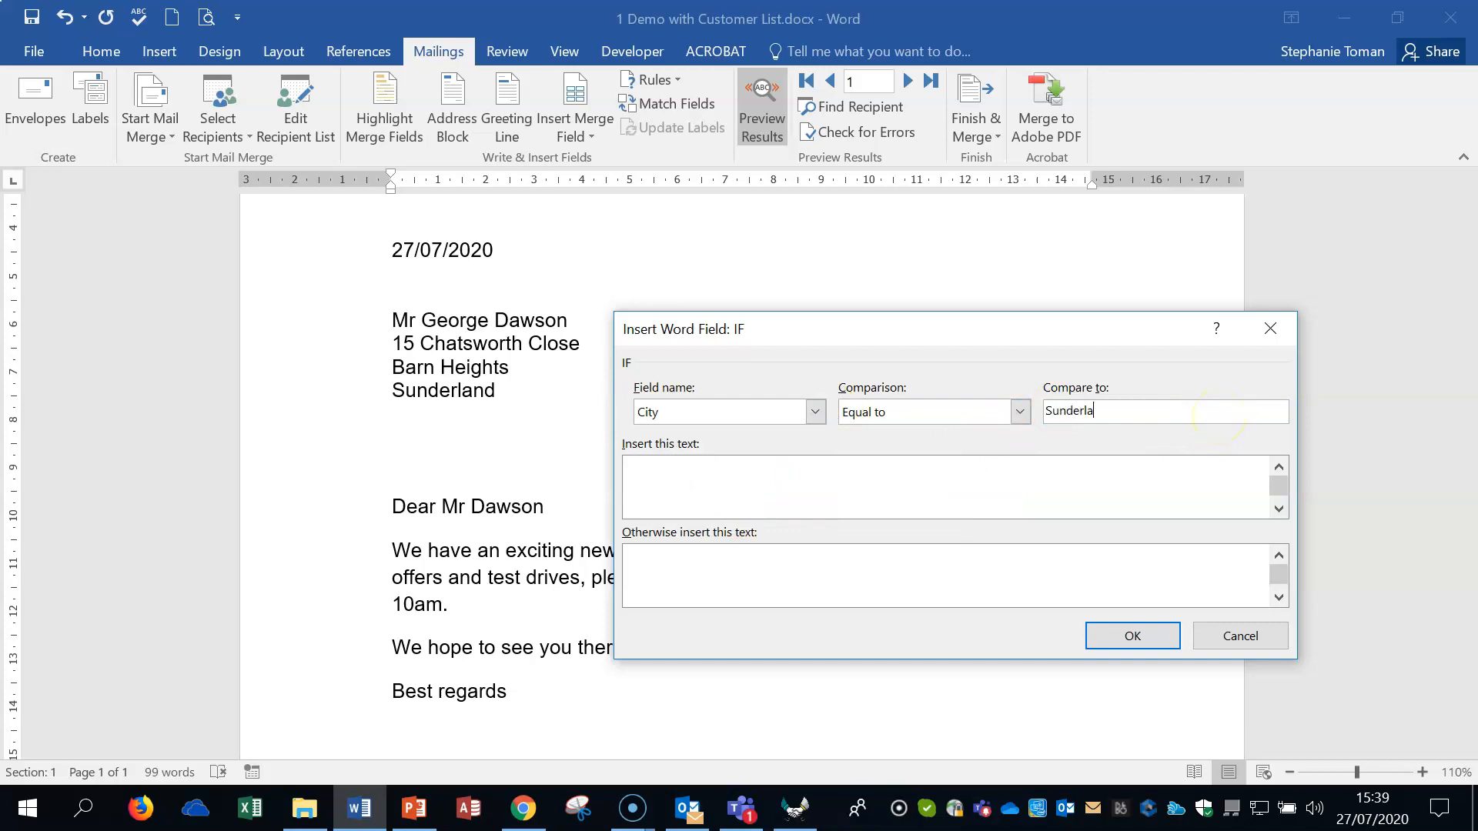
Set the rule to insert "Park Road" when it matches and "North Road" otherwise, and insert it
{"action": "left_click", "coordinate": [669, 475]}
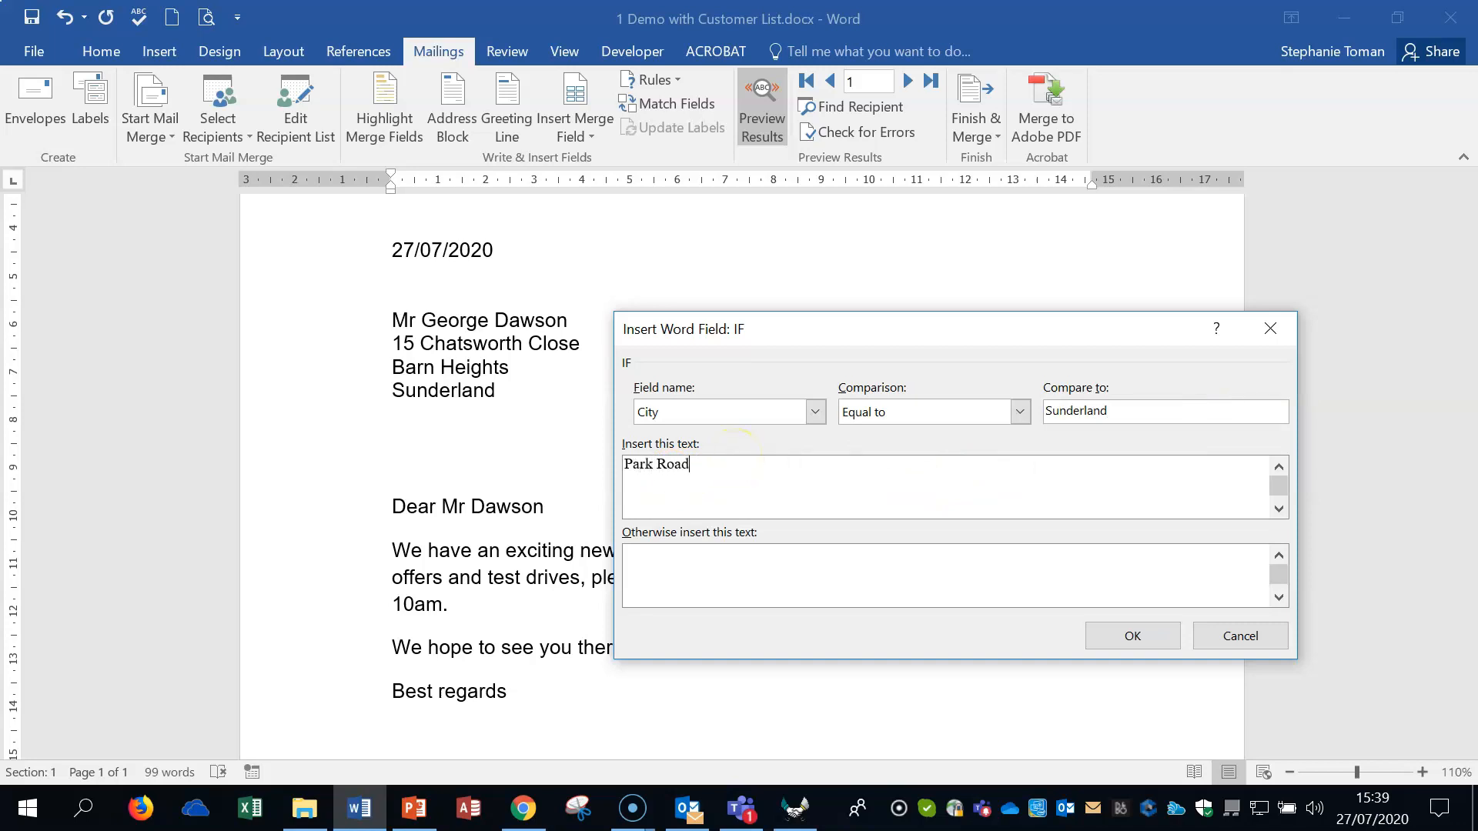
{"action": "left_click", "coordinate": [660, 562]}
{"action": "type", "text": "North Road"}
{"action": "left_click", "coordinate": [1130, 638]}
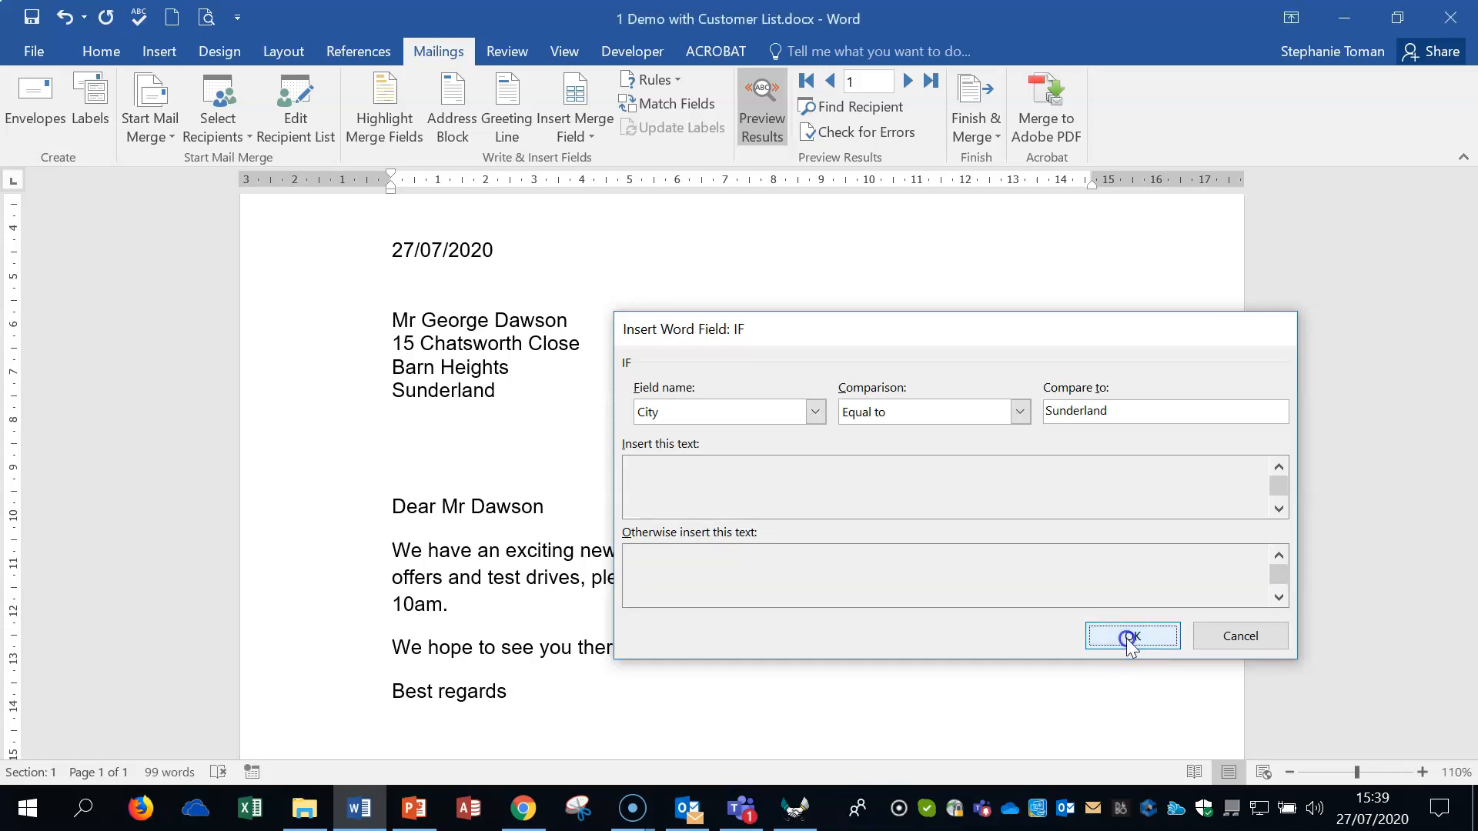
Check the showroom name in the letter against the city by previewing the records up to record 7
{"action": "left_click", "coordinate": [801, 575]}
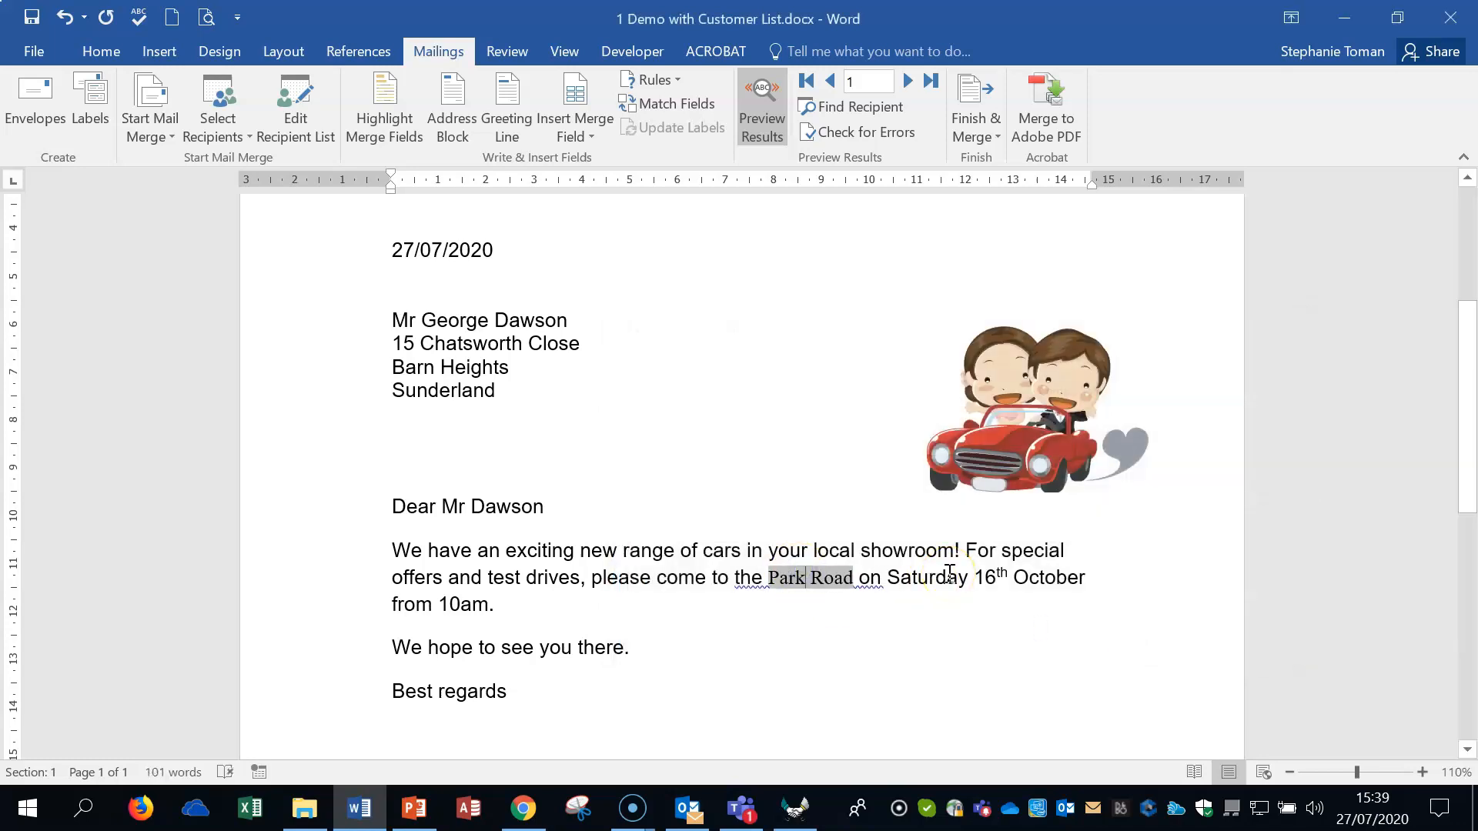
{"action": "left_click", "coordinate": [983, 634]}
{"action": "left_click", "coordinate": [820, 579]}
{"action": "left_click", "coordinate": [910, 80]}
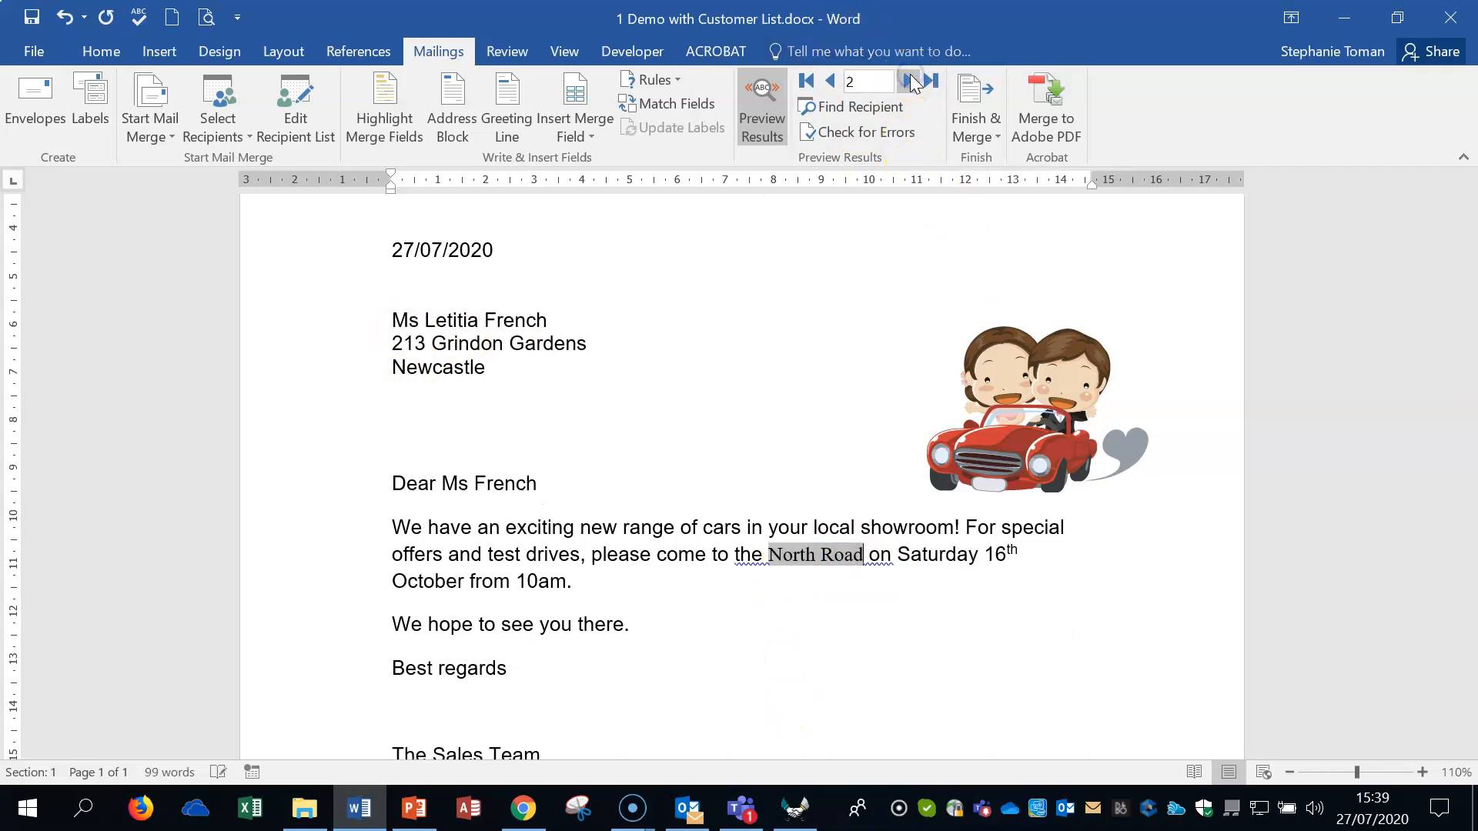
{"action": "left_click", "coordinate": [911, 79]}
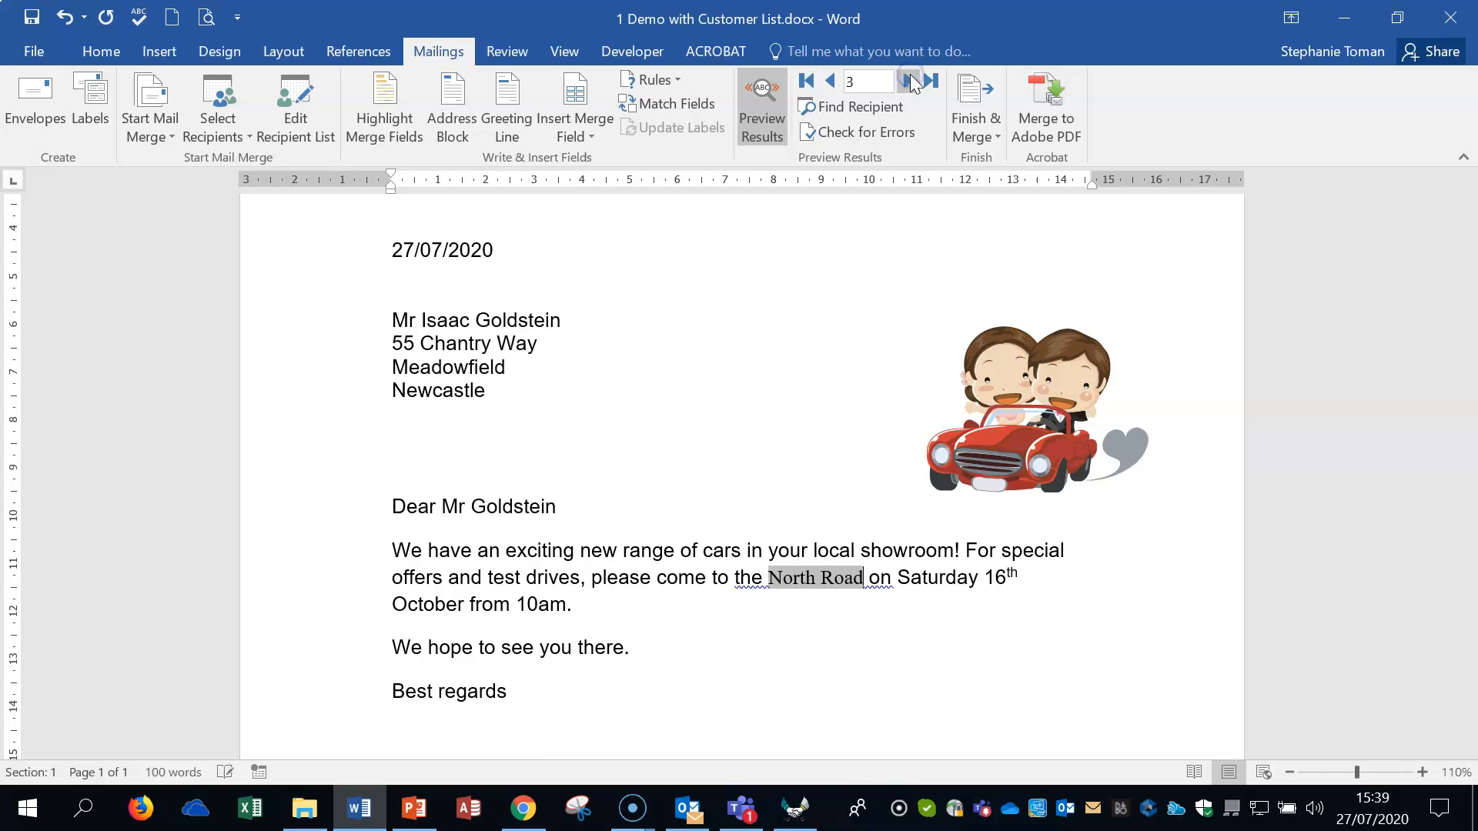
{"action": "left_click", "coordinate": [911, 78]}
{"action": "left_click", "coordinate": [910, 78]}
{"action": "left_click", "coordinate": [911, 78]}
{"action": "left_click", "coordinate": [911, 80]}
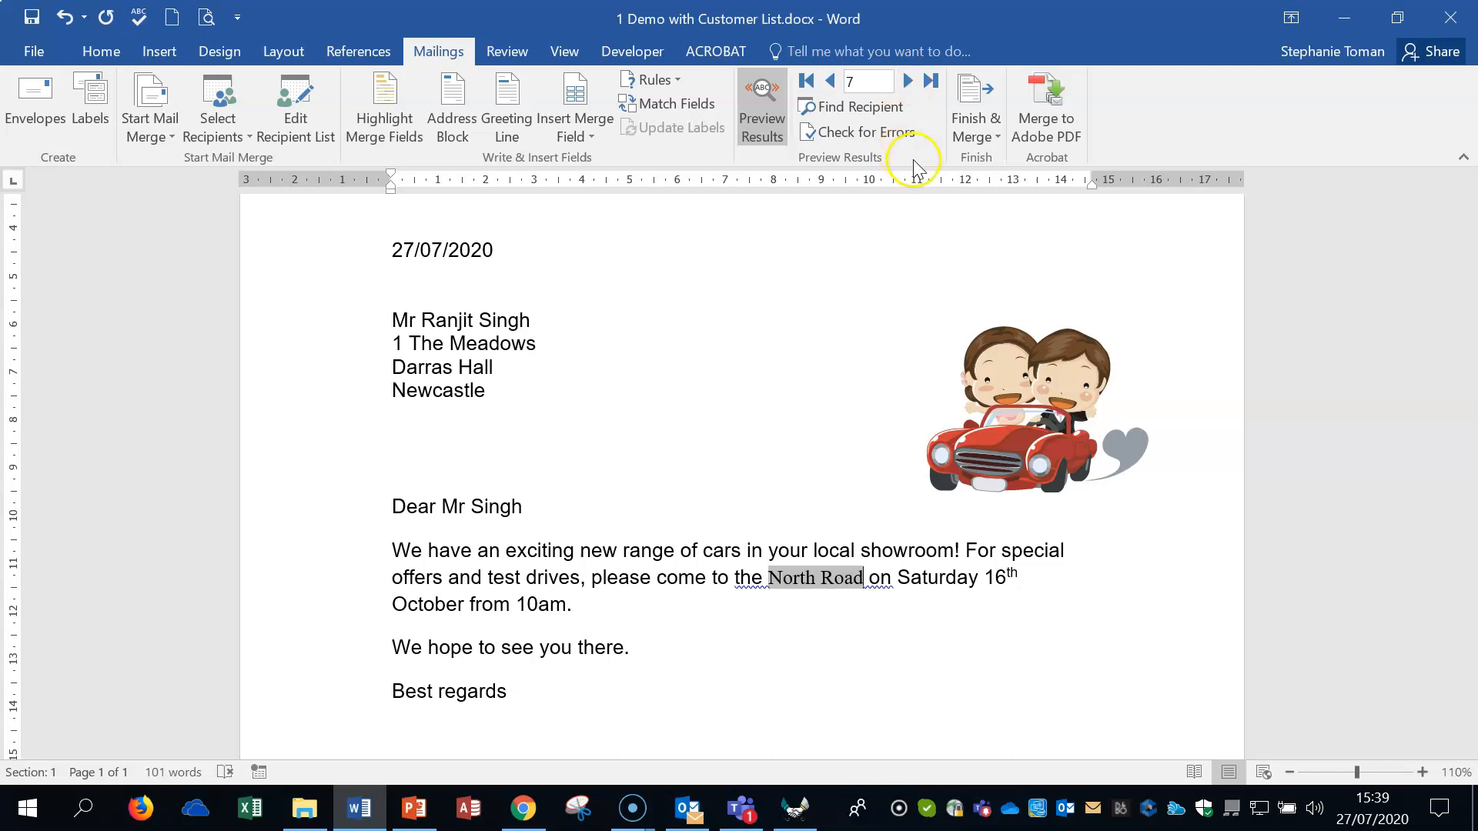
Merge all records into a new document of individual letters and check the showroom name in the first letter
{"action": "left_click", "coordinate": [972, 117]}
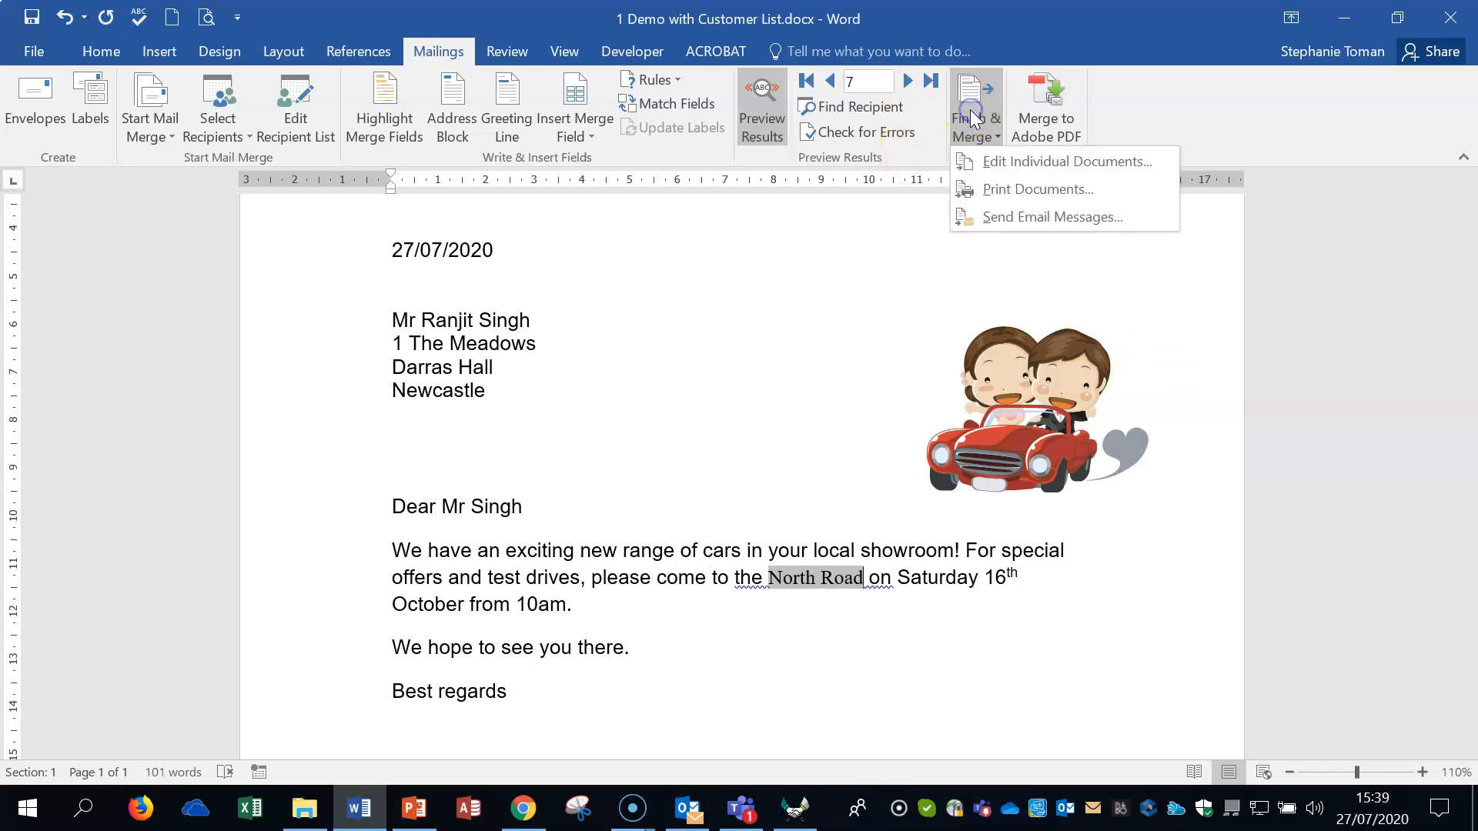
{"action": "left_click", "coordinate": [982, 159]}
{"action": "left_click", "coordinate": [717, 449]}
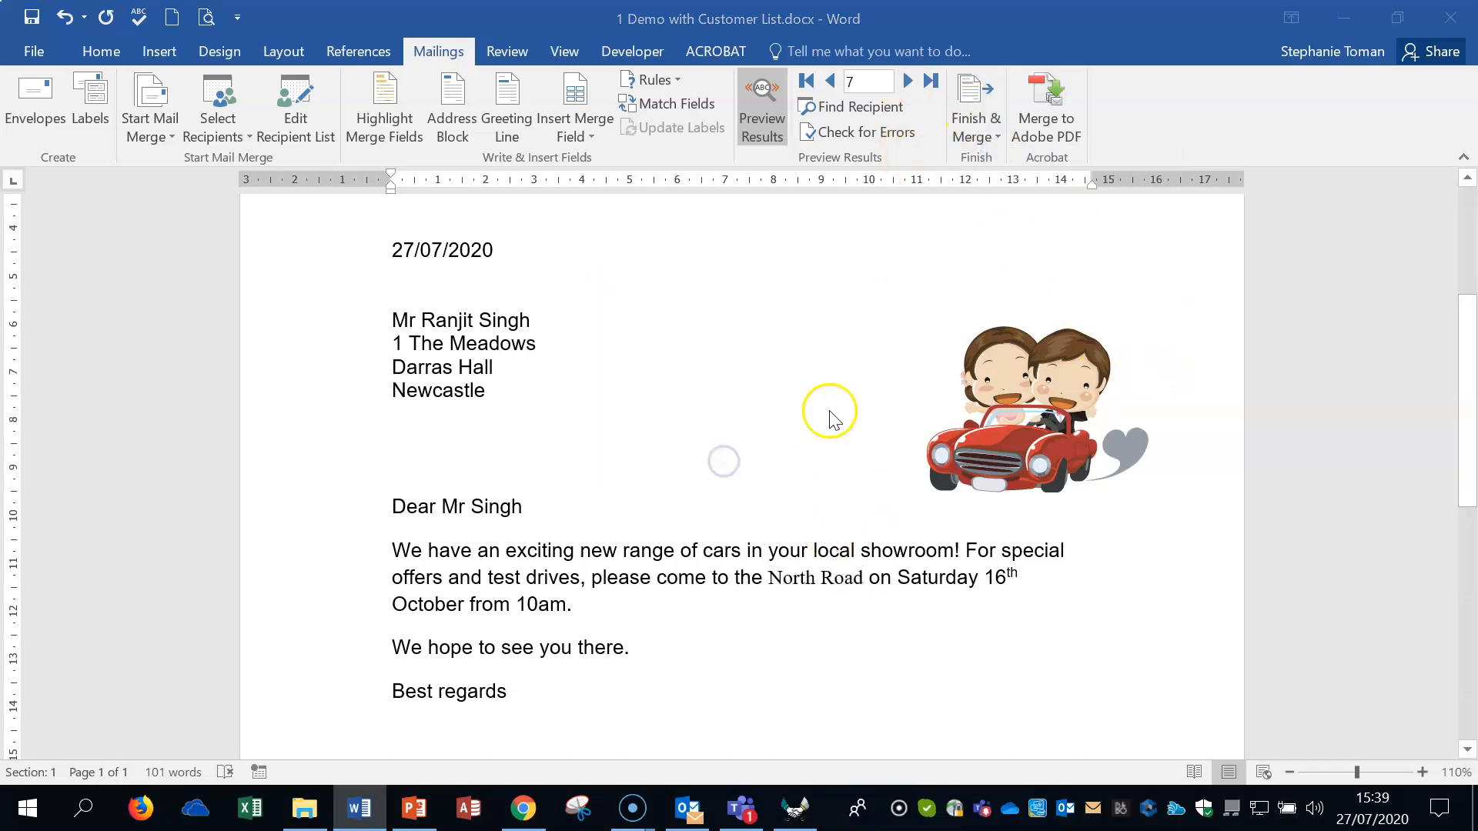
{"action": "scroll", "coordinate": [854, 396], "scroll_direction": "down", "scroll_amount": 5}
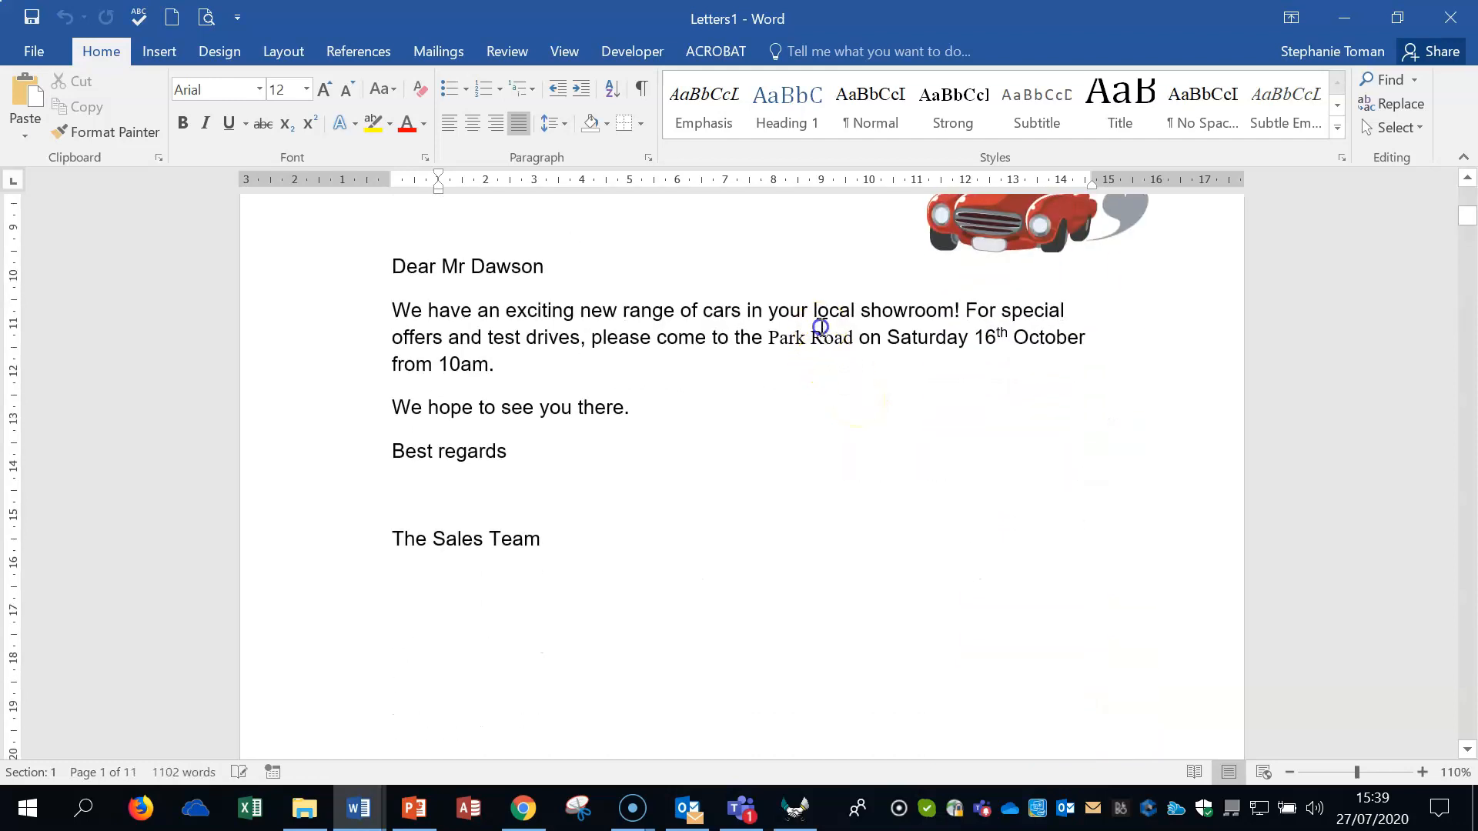
{"action": "left_click", "coordinate": [818, 327]}
{"action": "scroll", "coordinate": [876, 595], "scroll_direction": "down", "scroll_amount": 12}
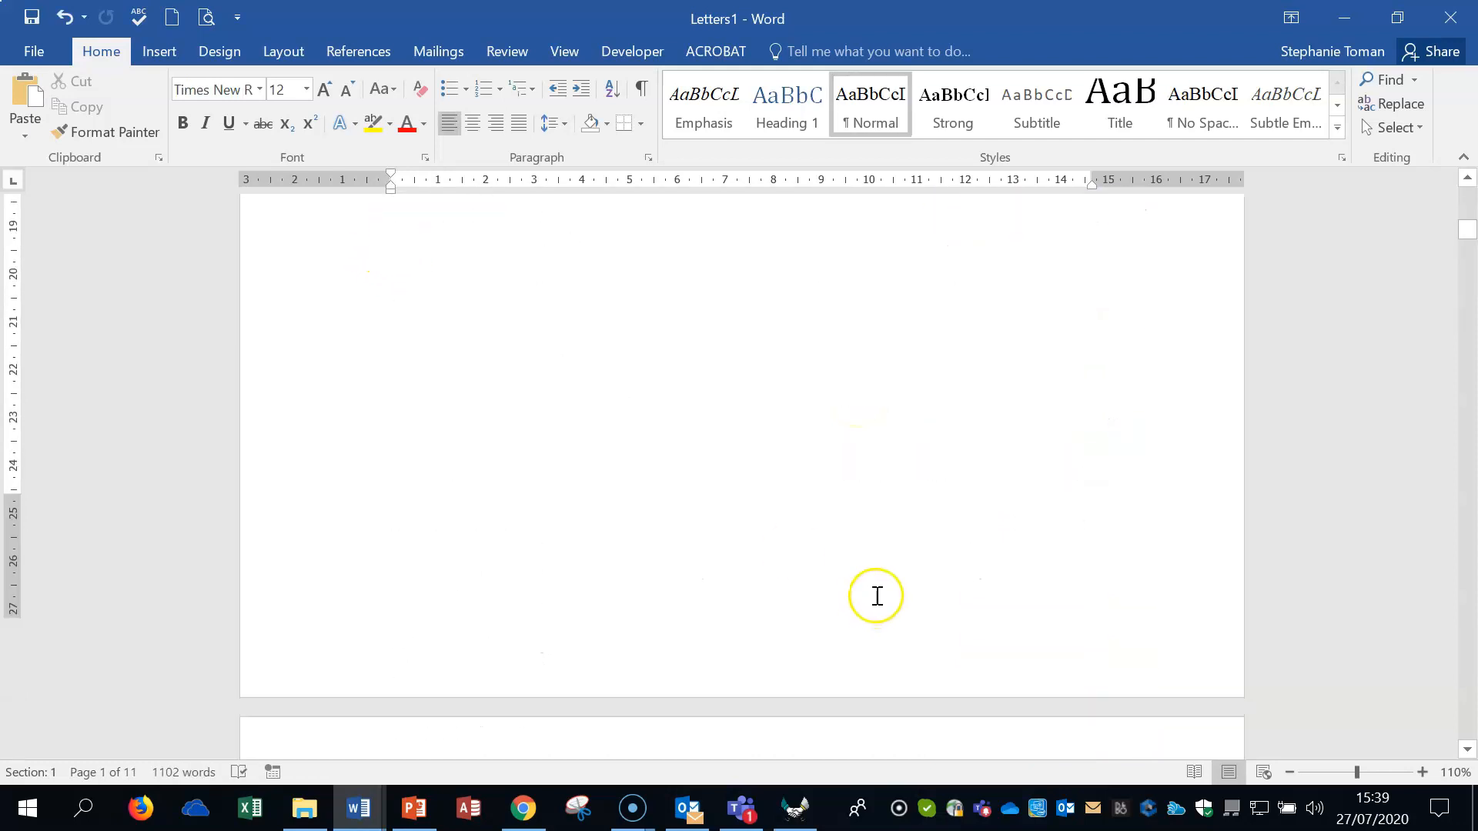
{"action": "scroll", "coordinate": [876, 595], "scroll_direction": "up", "scroll_amount": 4}
{"action": "scroll", "coordinate": [876, 595], "scroll_direction": "up", "scroll_amount": 12}
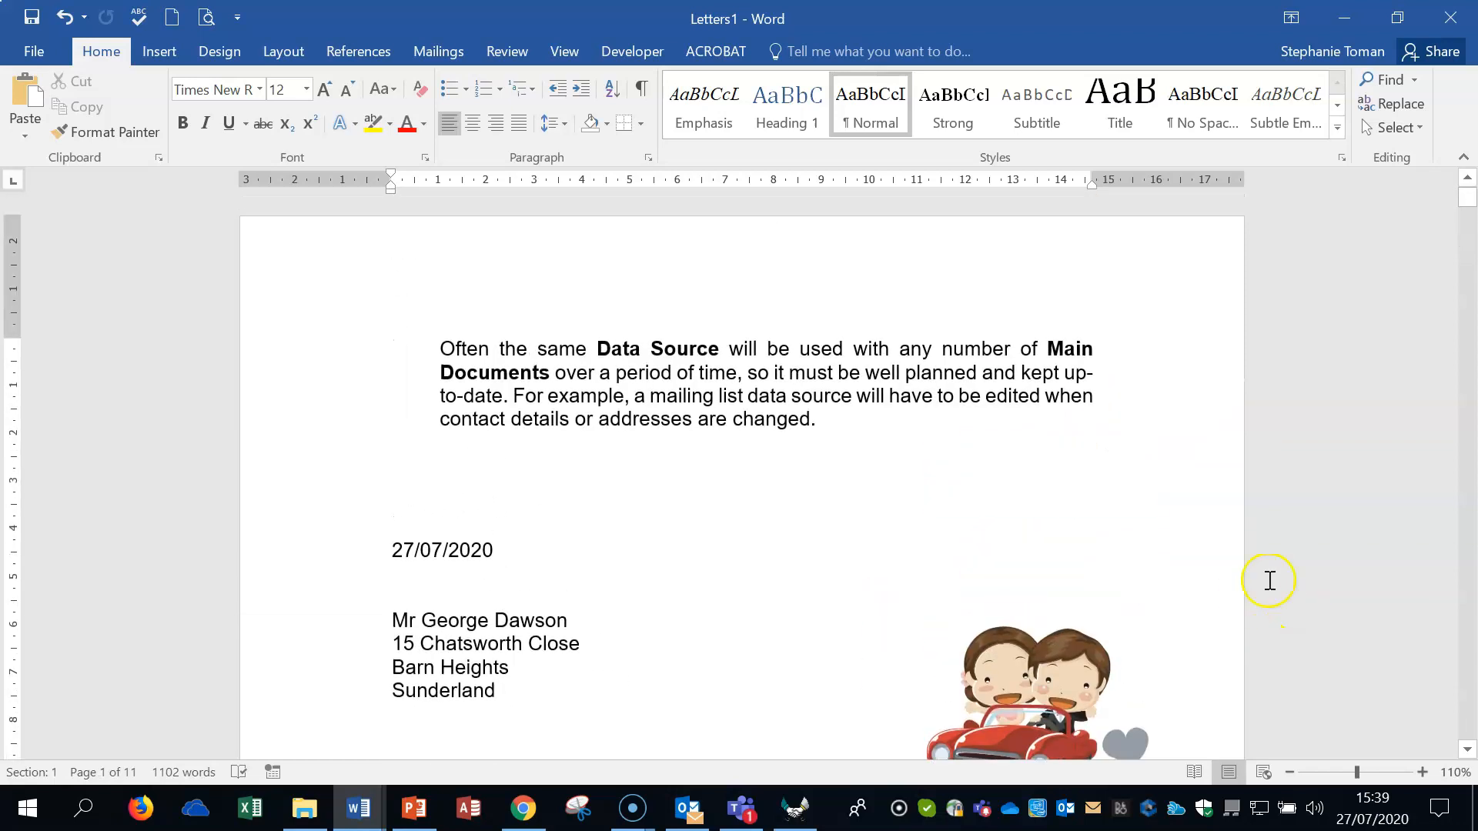
Close the merged letters and the main letter without saving either, and return to the 11 Mail Merge folder
{"action": "left_click", "coordinate": [1450, 17]}
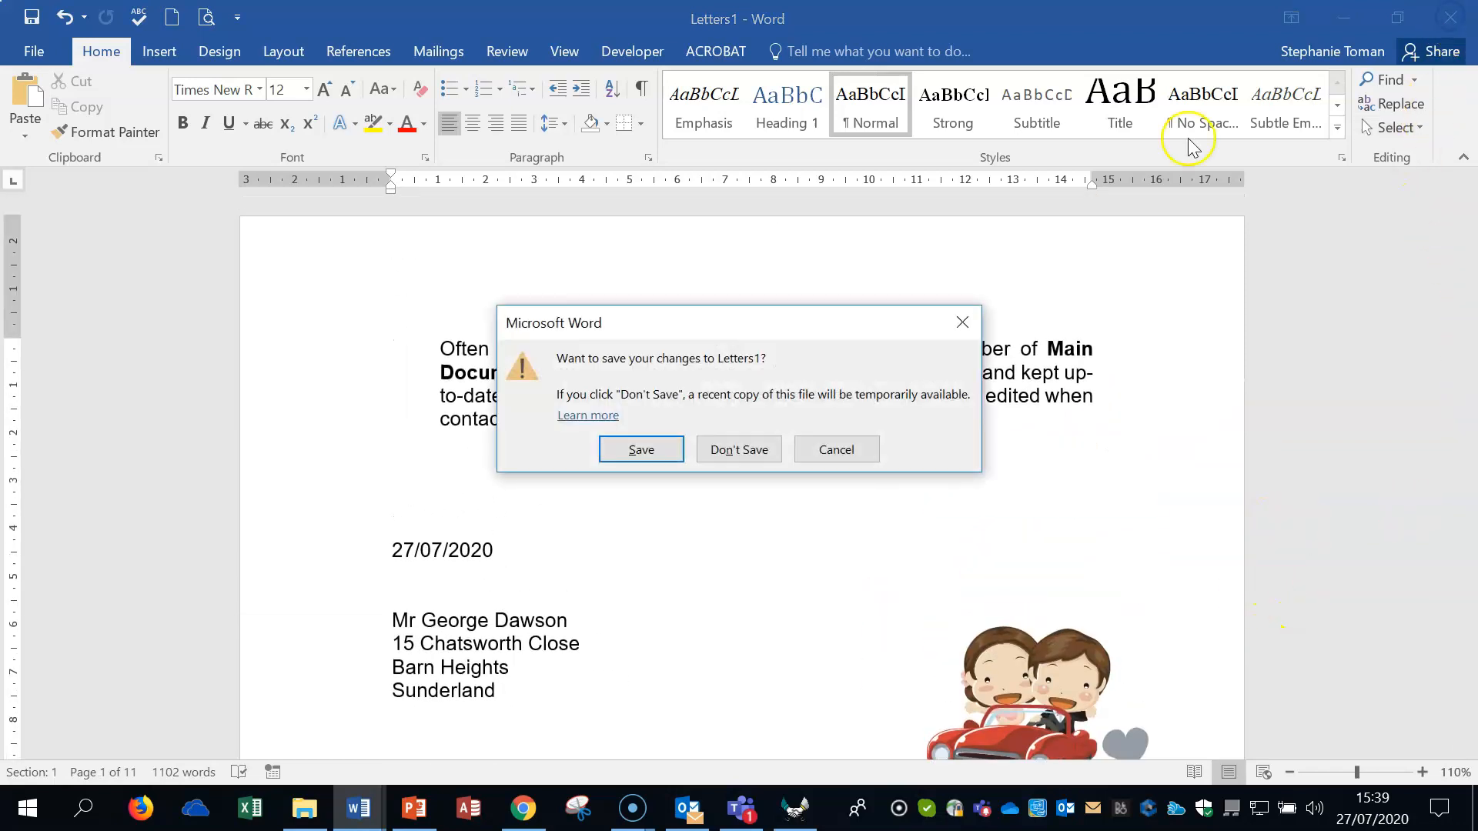
{"action": "left_click", "coordinate": [722, 468]}
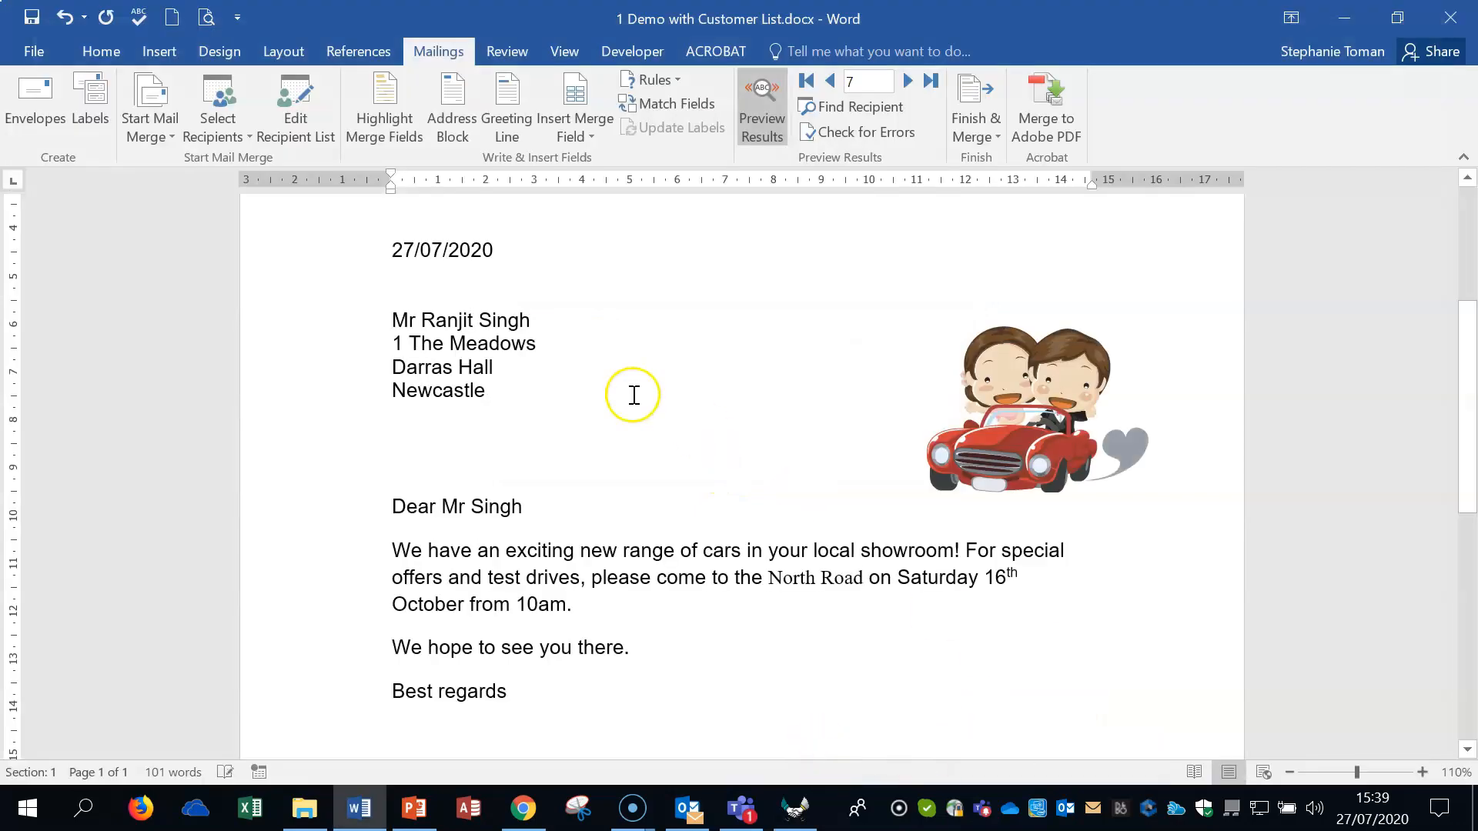
{"action": "left_click", "coordinate": [1450, 17]}
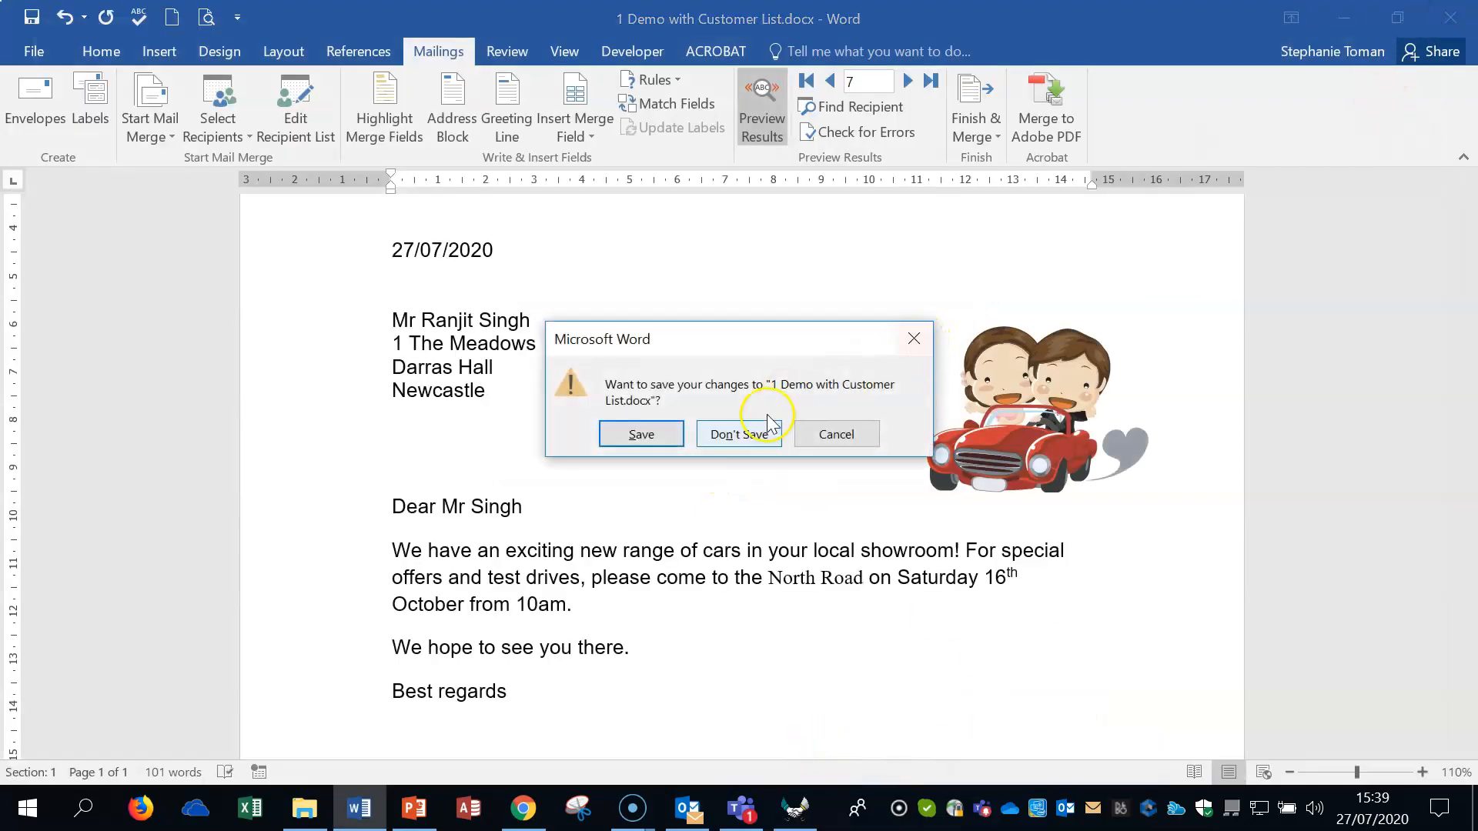
{"action": "left_click", "coordinate": [740, 429]}
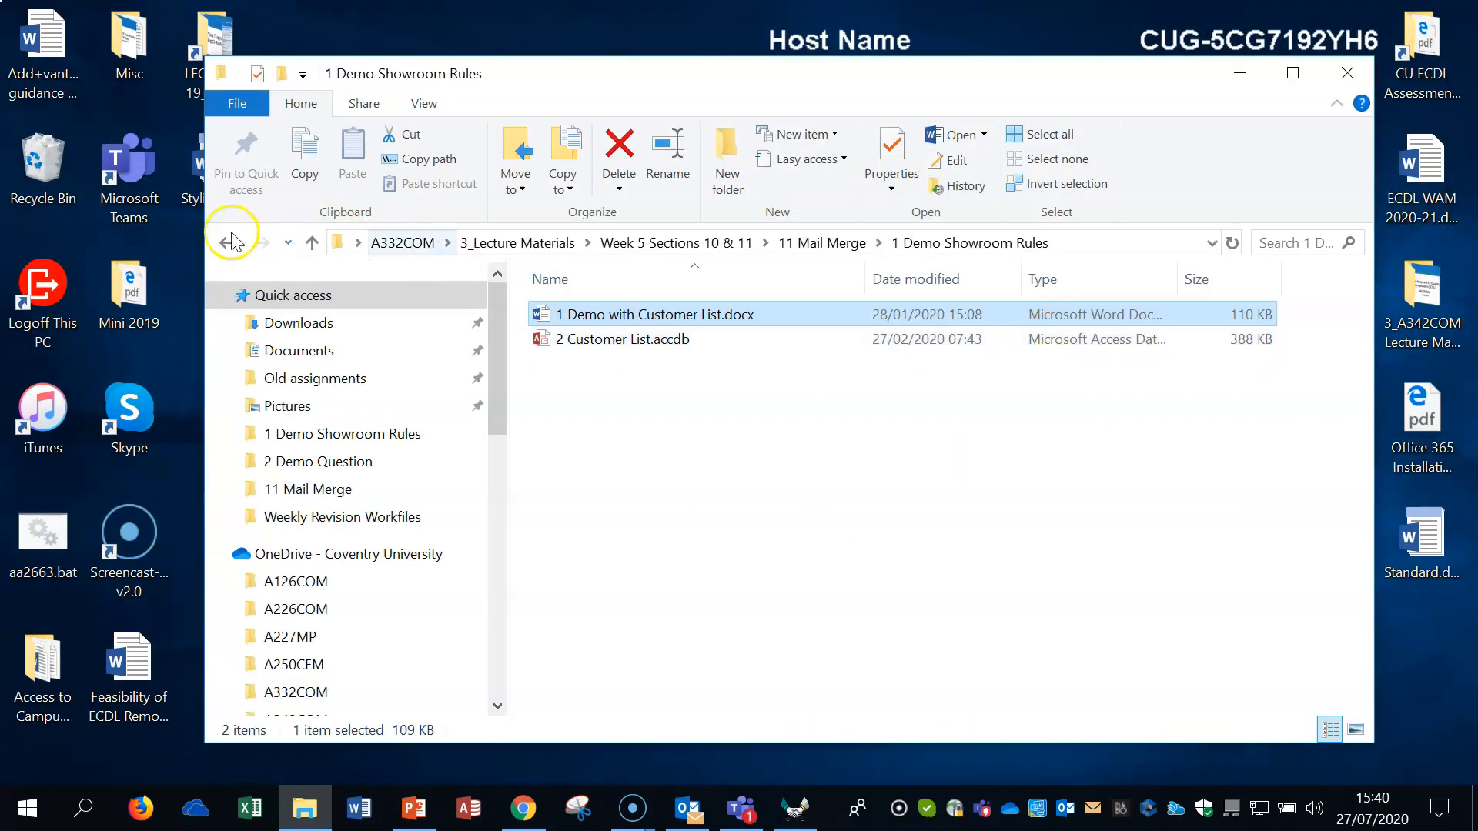
{"action": "left_click", "coordinate": [226, 244]}
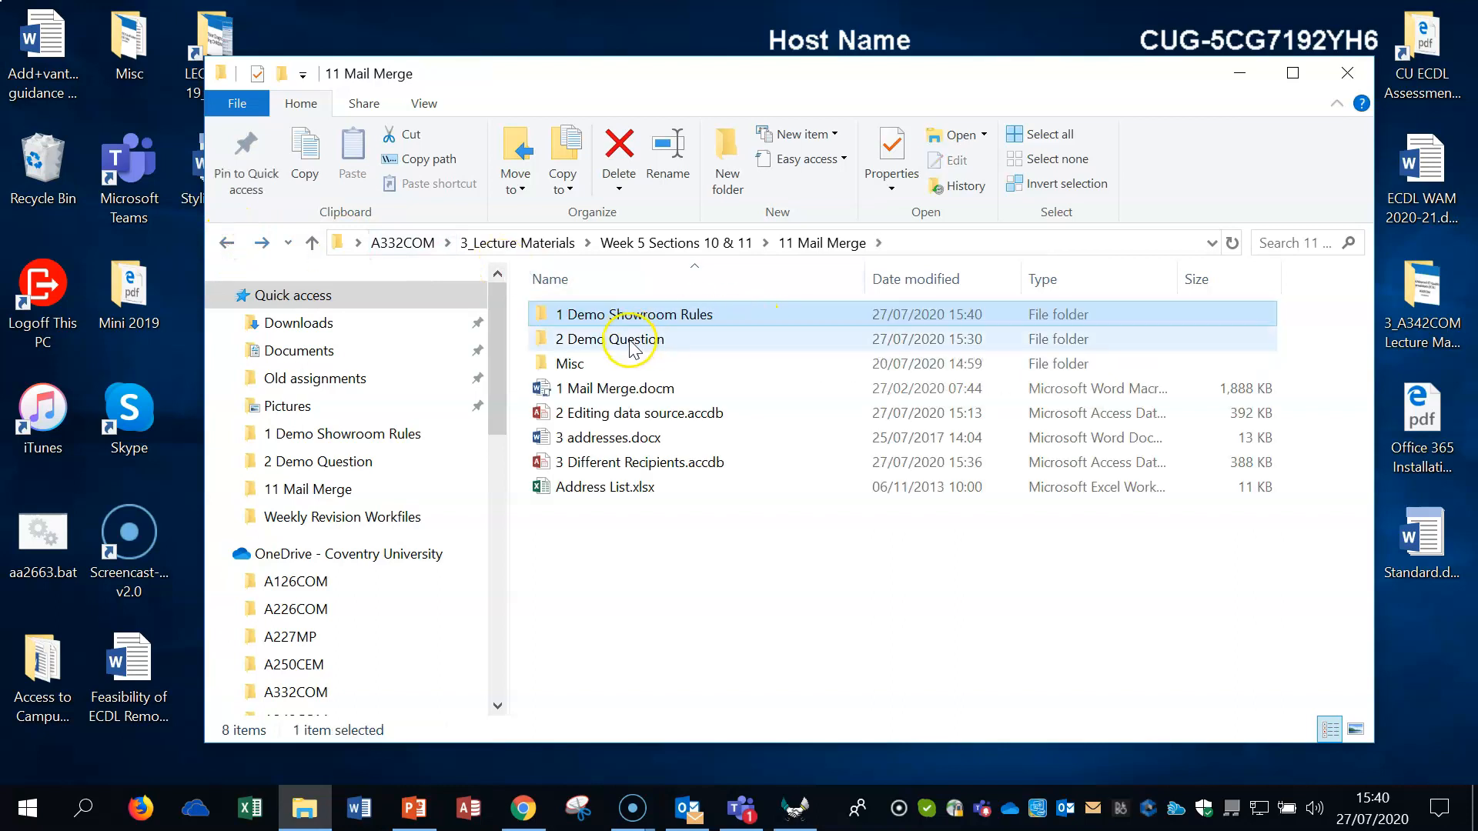
Place the 2 Demo Question folder on the desktop and open it from there
{"action": "left_click_drag", "start_coordinate": [838, 73], "coordinate": [813, 287]}
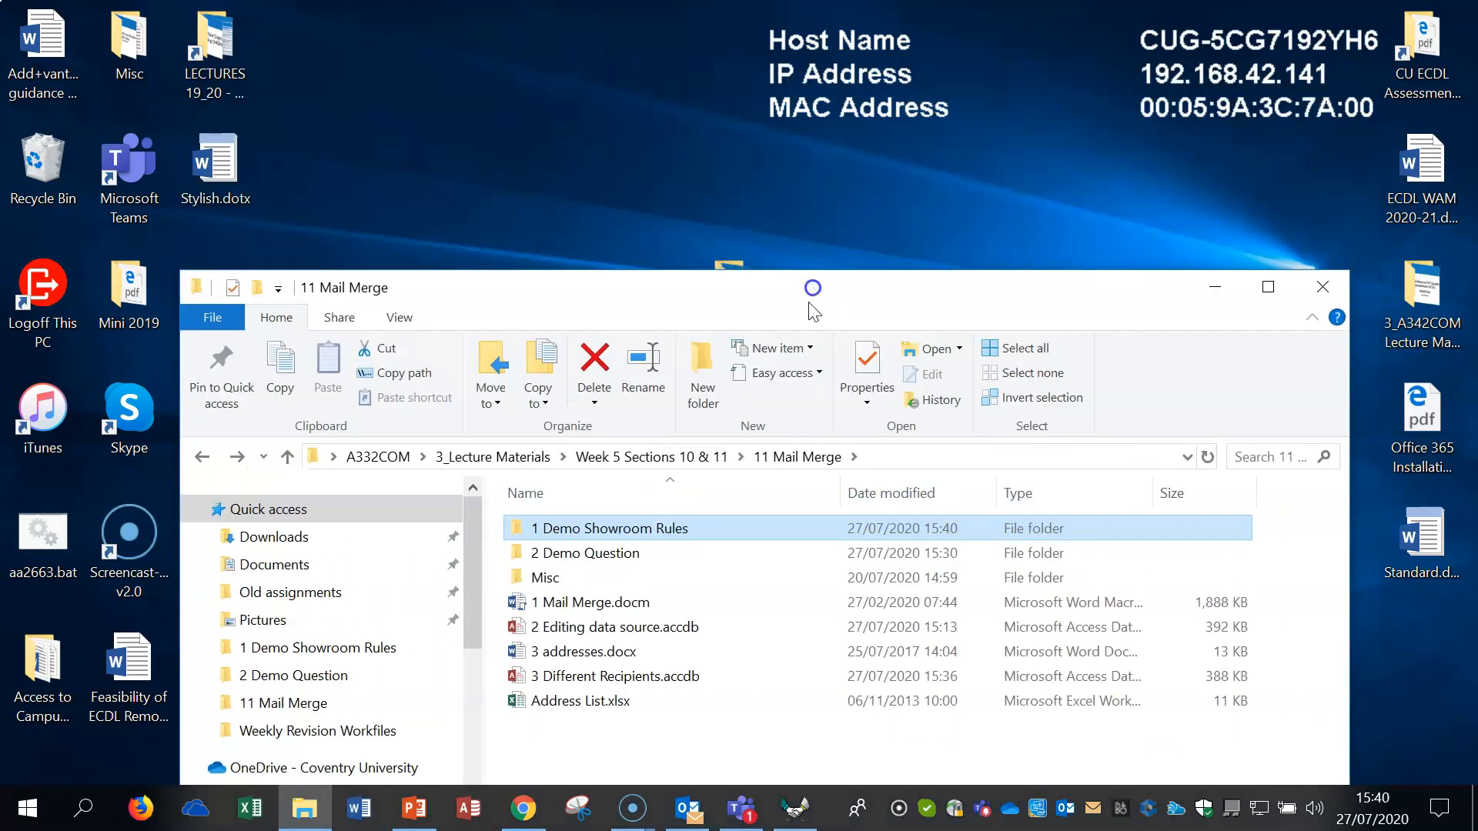
{"action": "left_click_drag", "start_coordinate": [574, 552], "coordinate": [585, 181]}
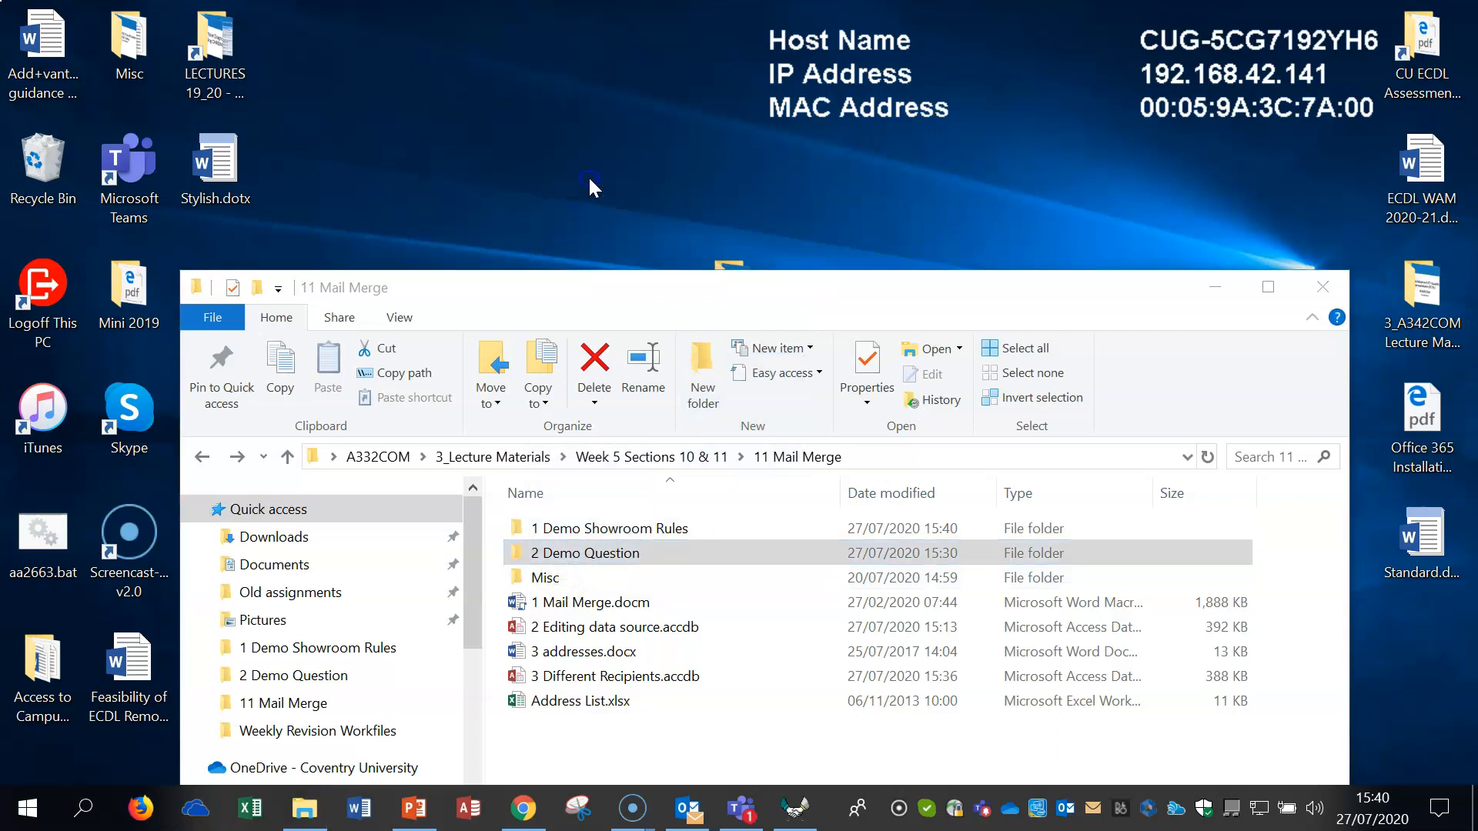
{"action": "left_click", "coordinate": [1211, 291]}
{"action": "left_click_drag", "start_coordinate": [654, 181], "coordinate": [766, 431]}
{"action": "left_click", "coordinate": [1152, 465]}
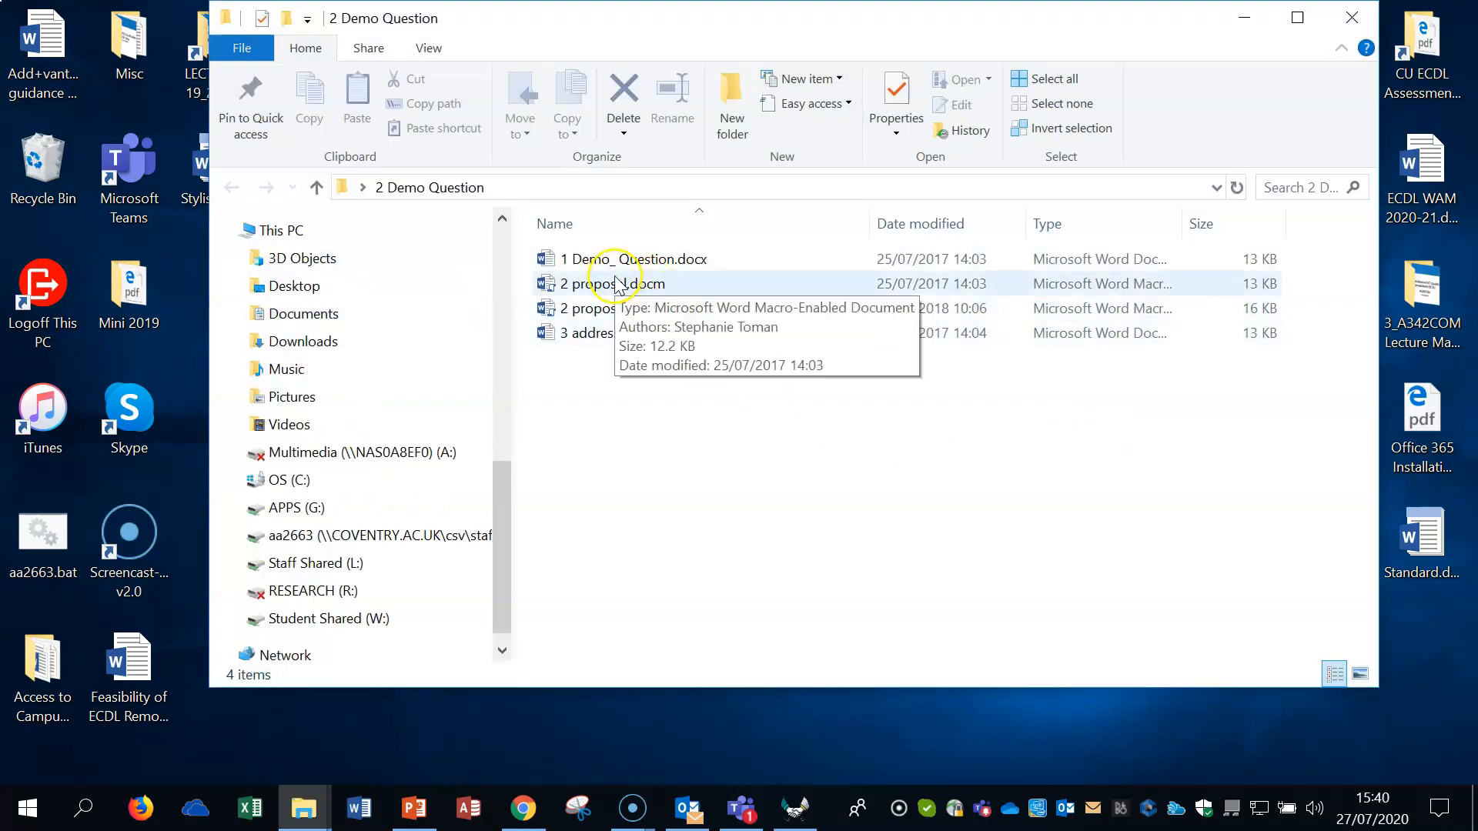
Read the task in 1 Demo_ Question.docx, and open the 2 proposal.docm form letter from the same folder
{"action": "double_click", "coordinate": [656, 258]}
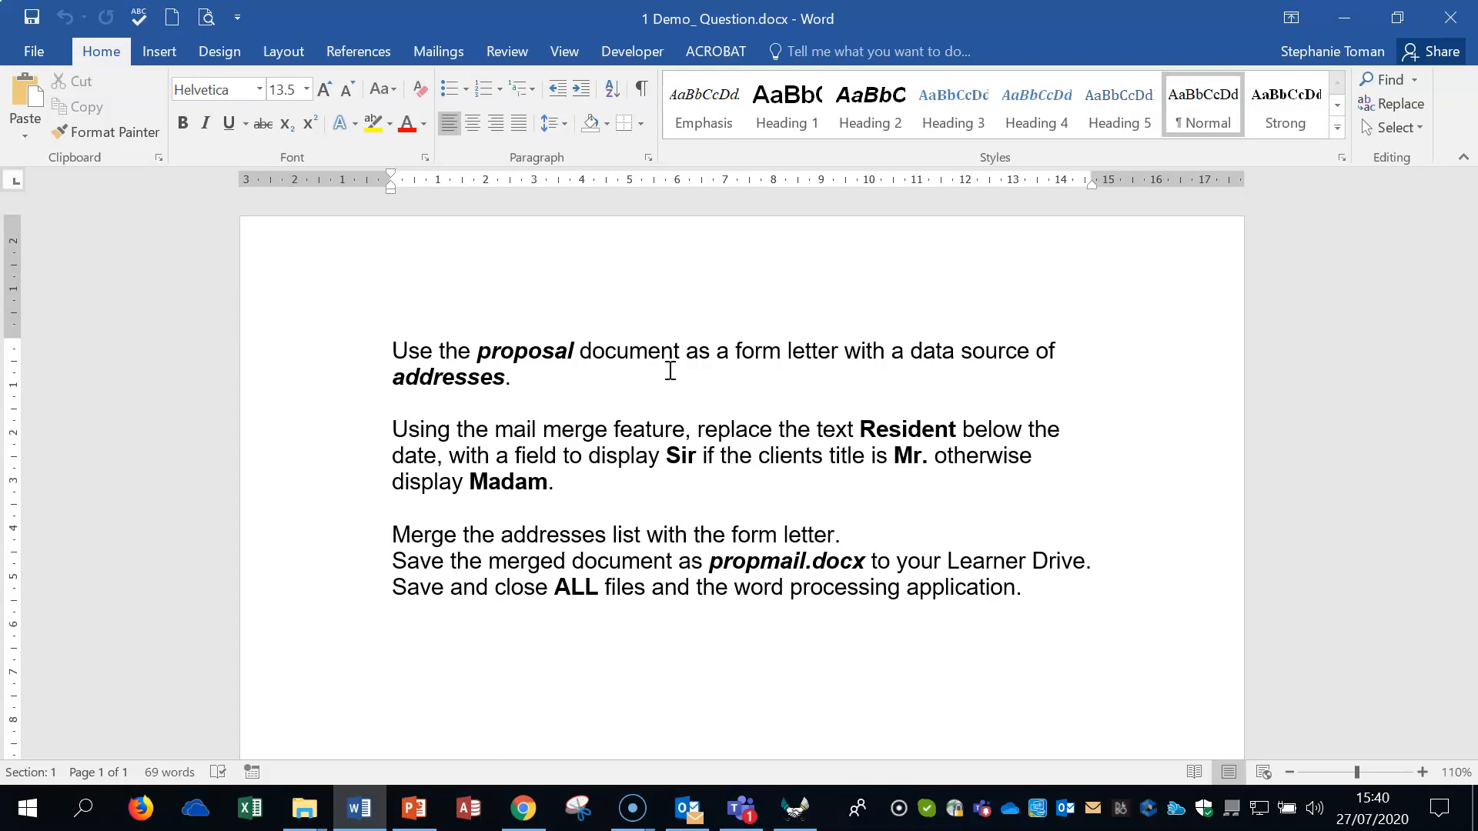
{"action": "left_click", "coordinate": [1344, 17]}
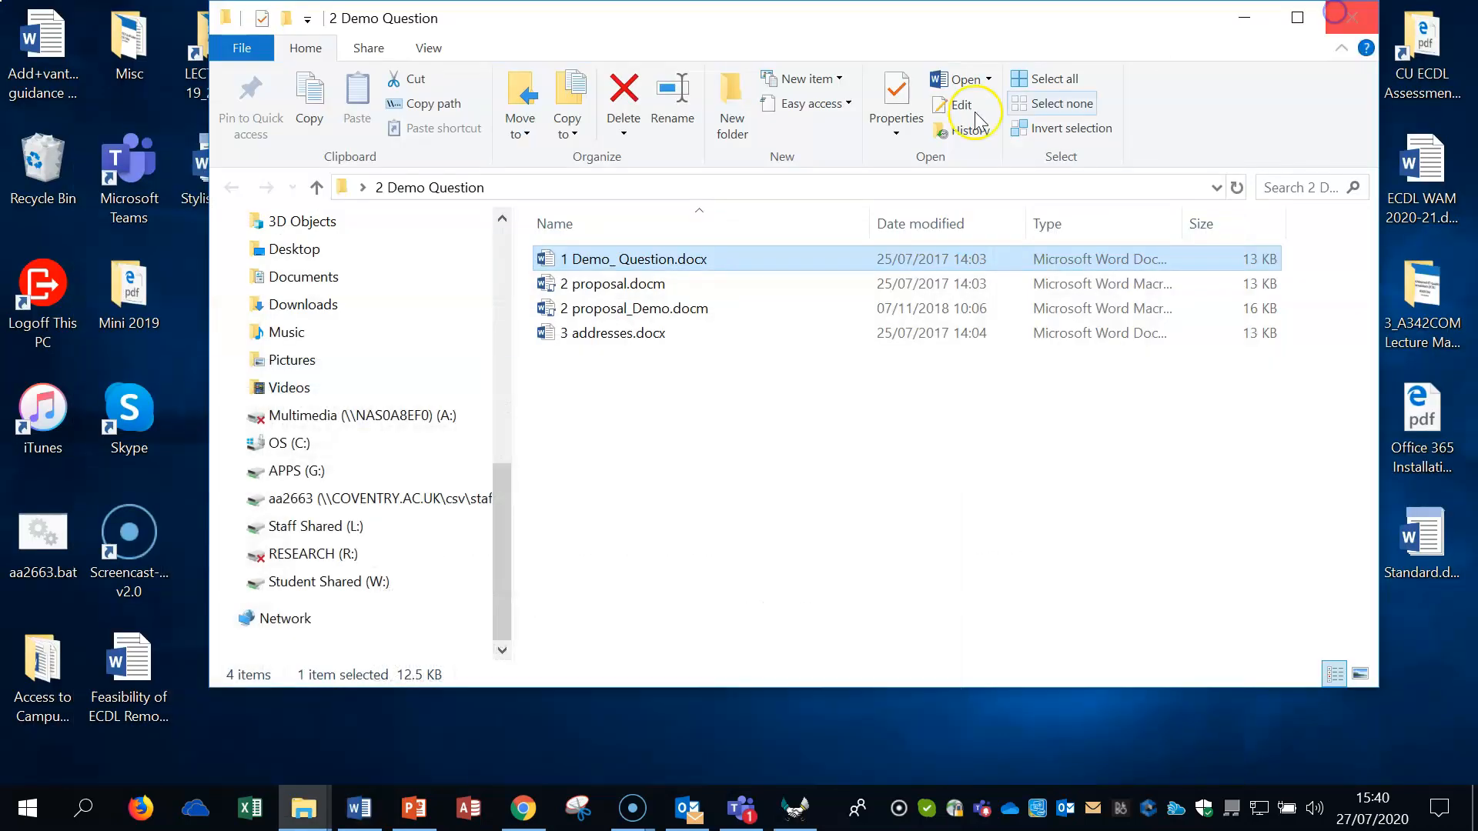
{"action": "double_click", "coordinate": [593, 284]}
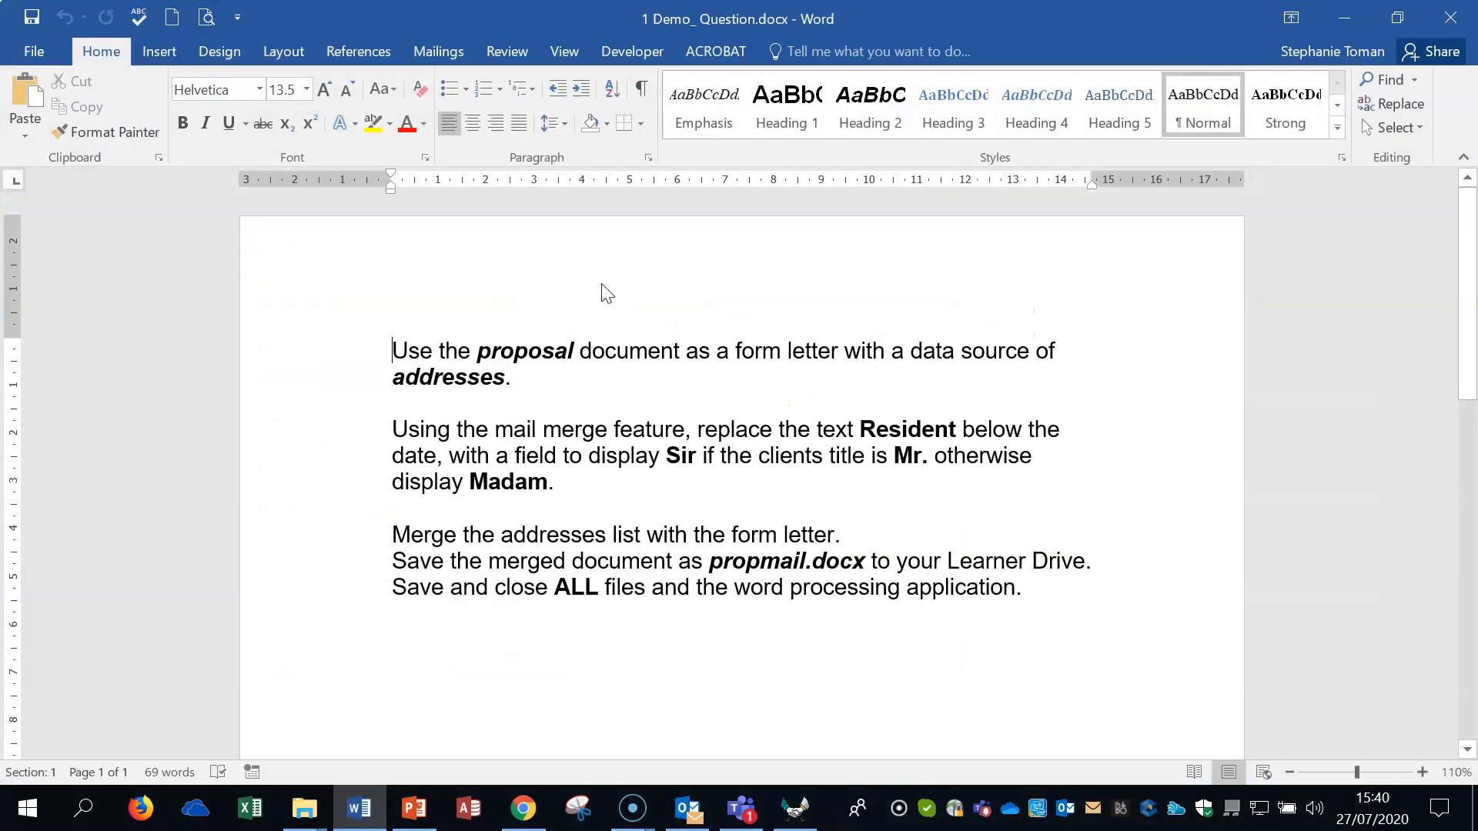
{"action": "left_click", "coordinate": [1016, 378]}
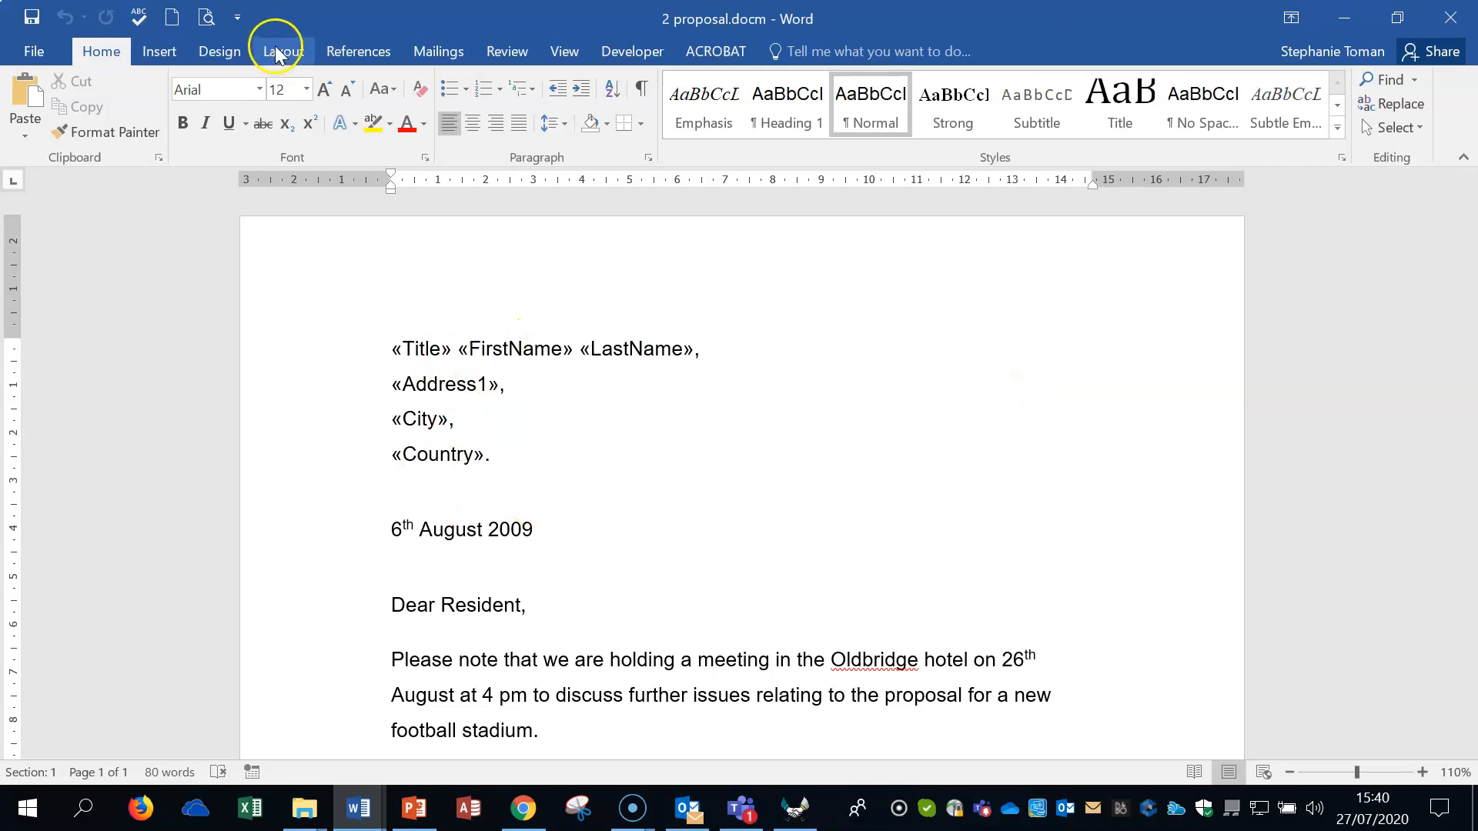
Connect the proposal letter to the existing recipient list 3 addresses.docx in the desktop folder 2 Demo Question
{"action": "left_click", "coordinate": [436, 50]}
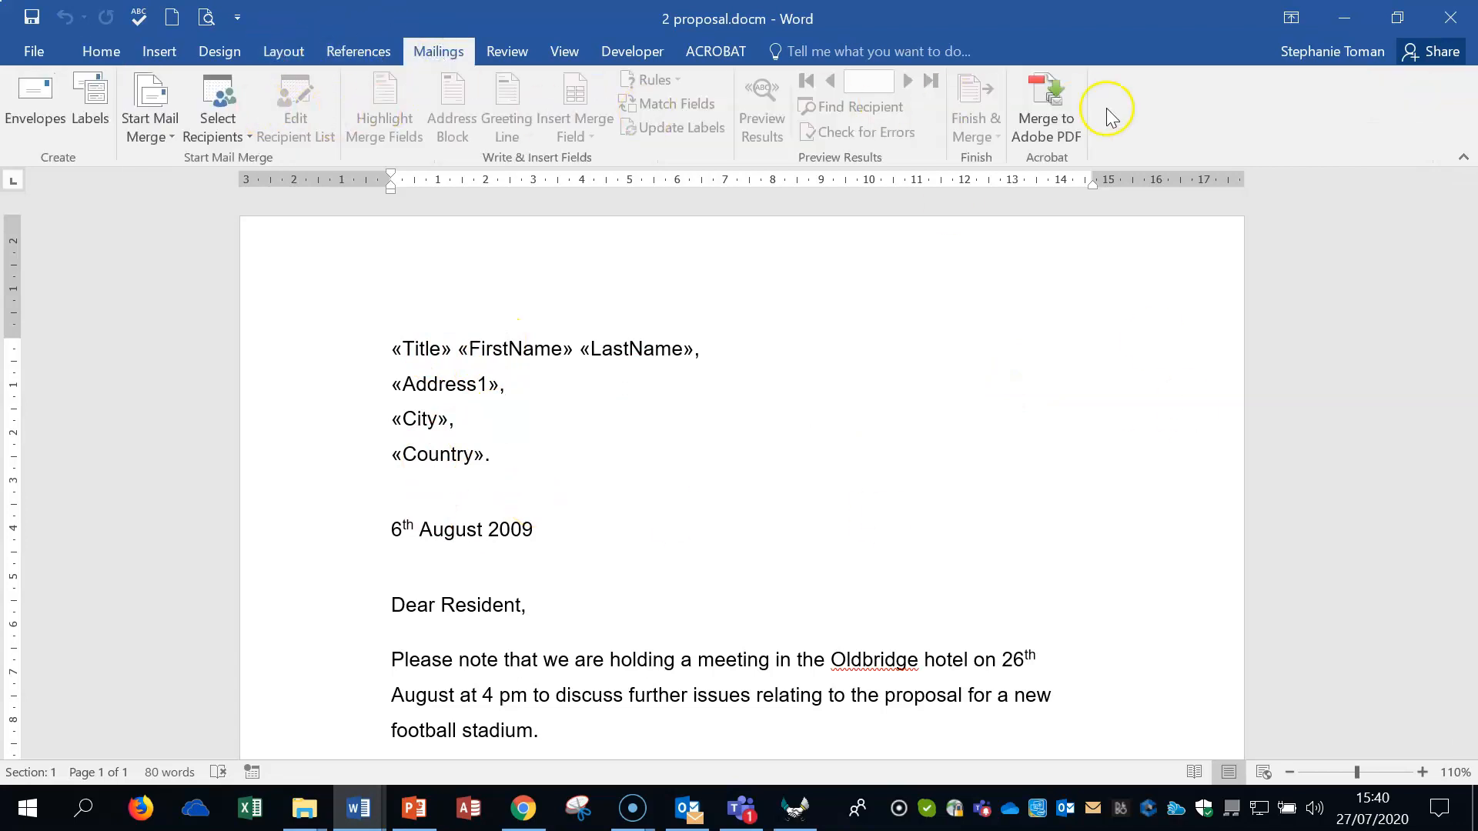
{"action": "left_click", "coordinate": [225, 125]}
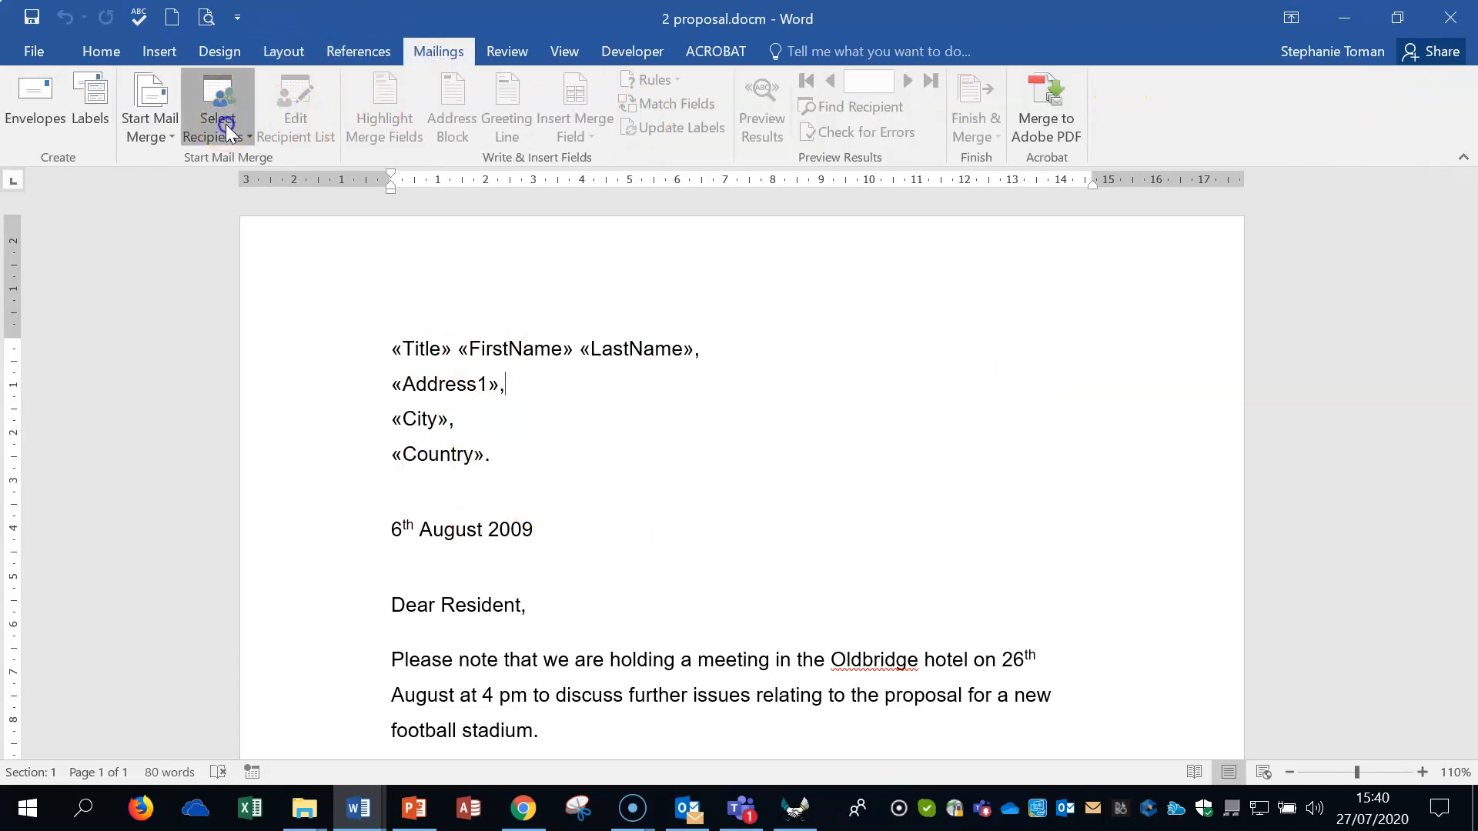
{"action": "left_click", "coordinate": [244, 188]}
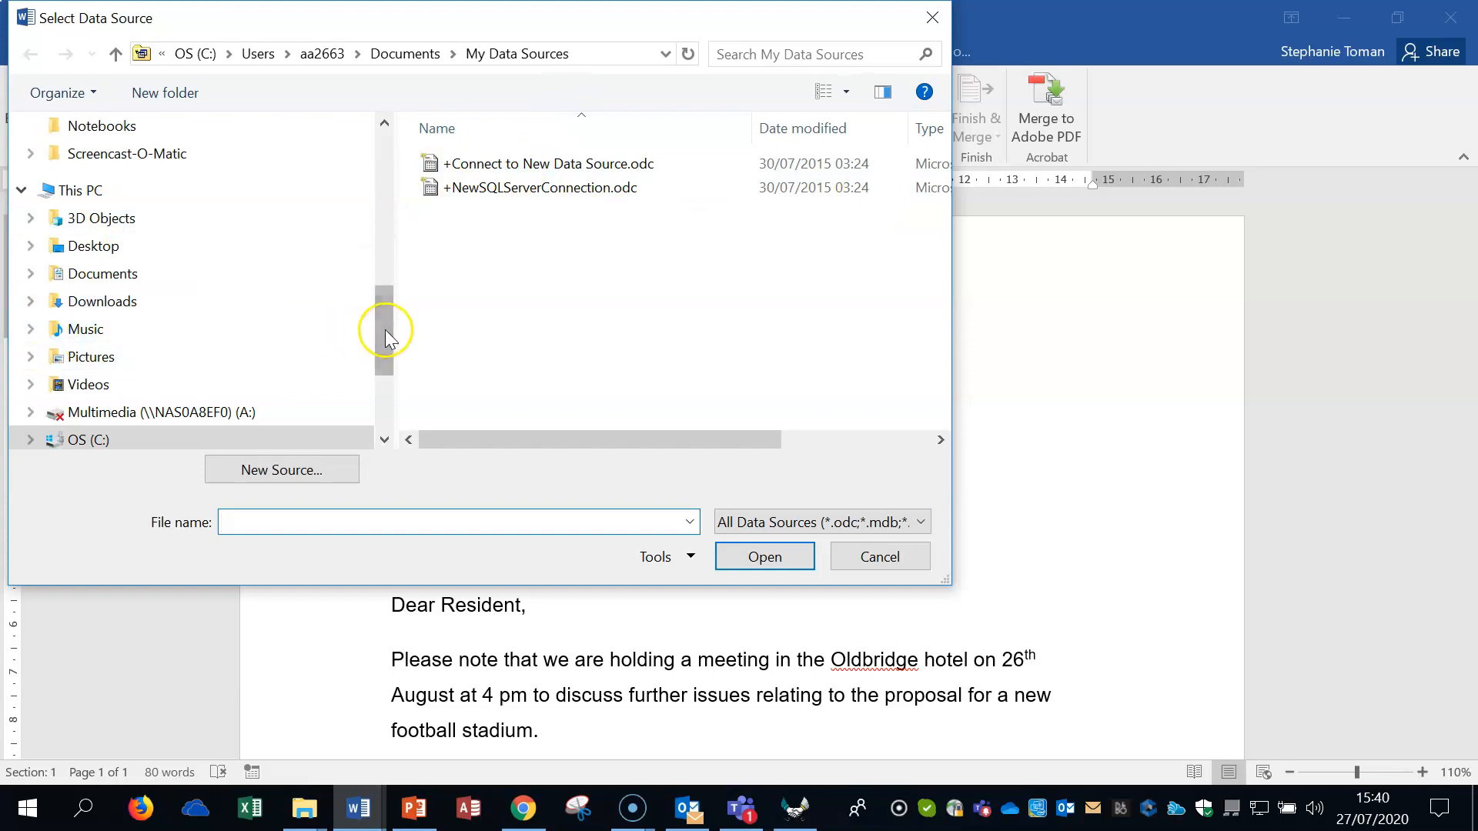
{"action": "left_click_drag", "start_coordinate": [387, 329], "coordinate": [395, 239]}
{"action": "scroll", "coordinate": [177, 278], "scroll_direction": "down", "scroll_amount": 2}
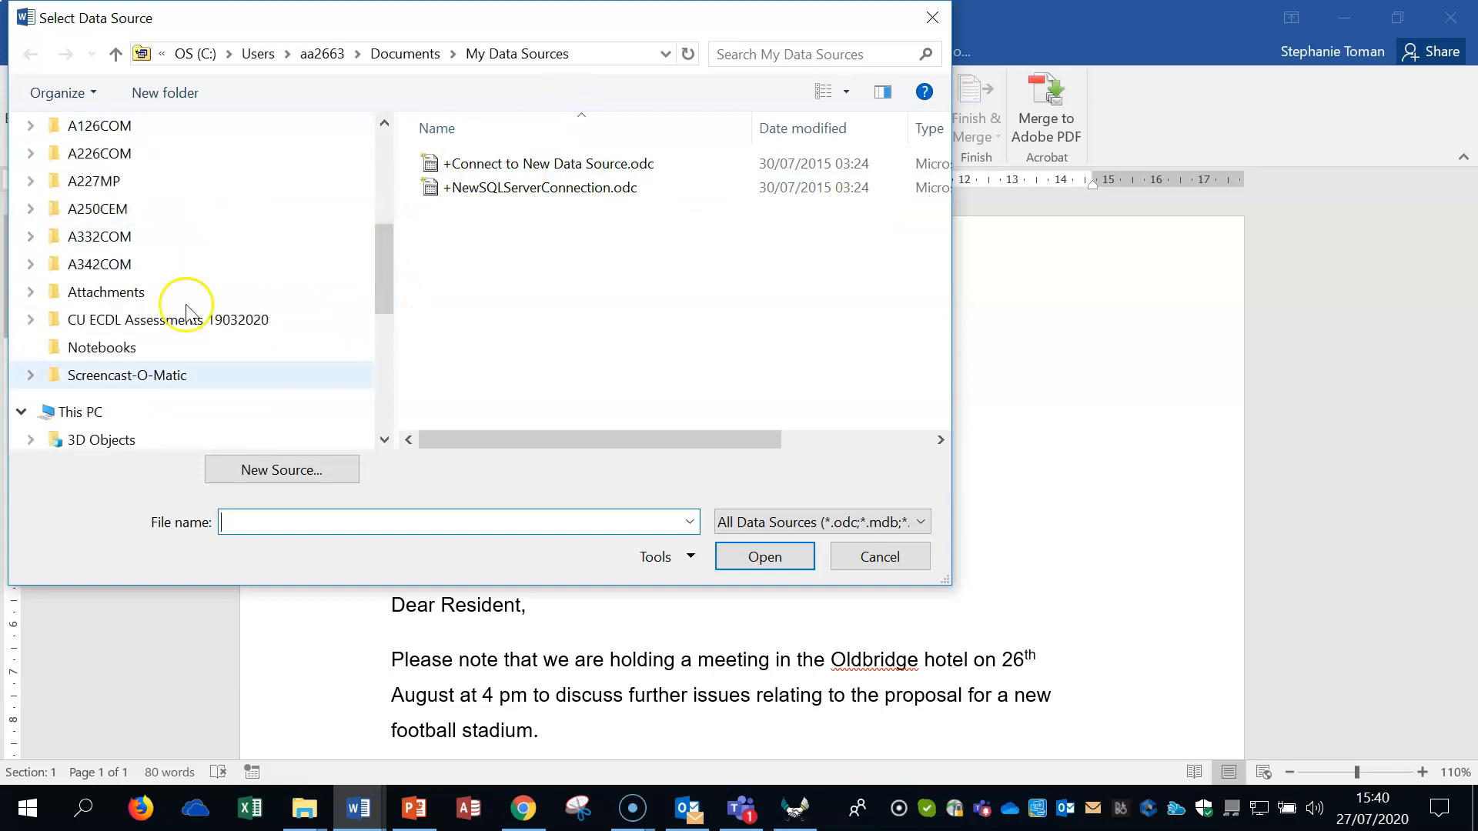
{"action": "scroll", "coordinate": [154, 400], "scroll_direction": "down", "scroll_amount": 1}
{"action": "left_click", "coordinate": [84, 384]}
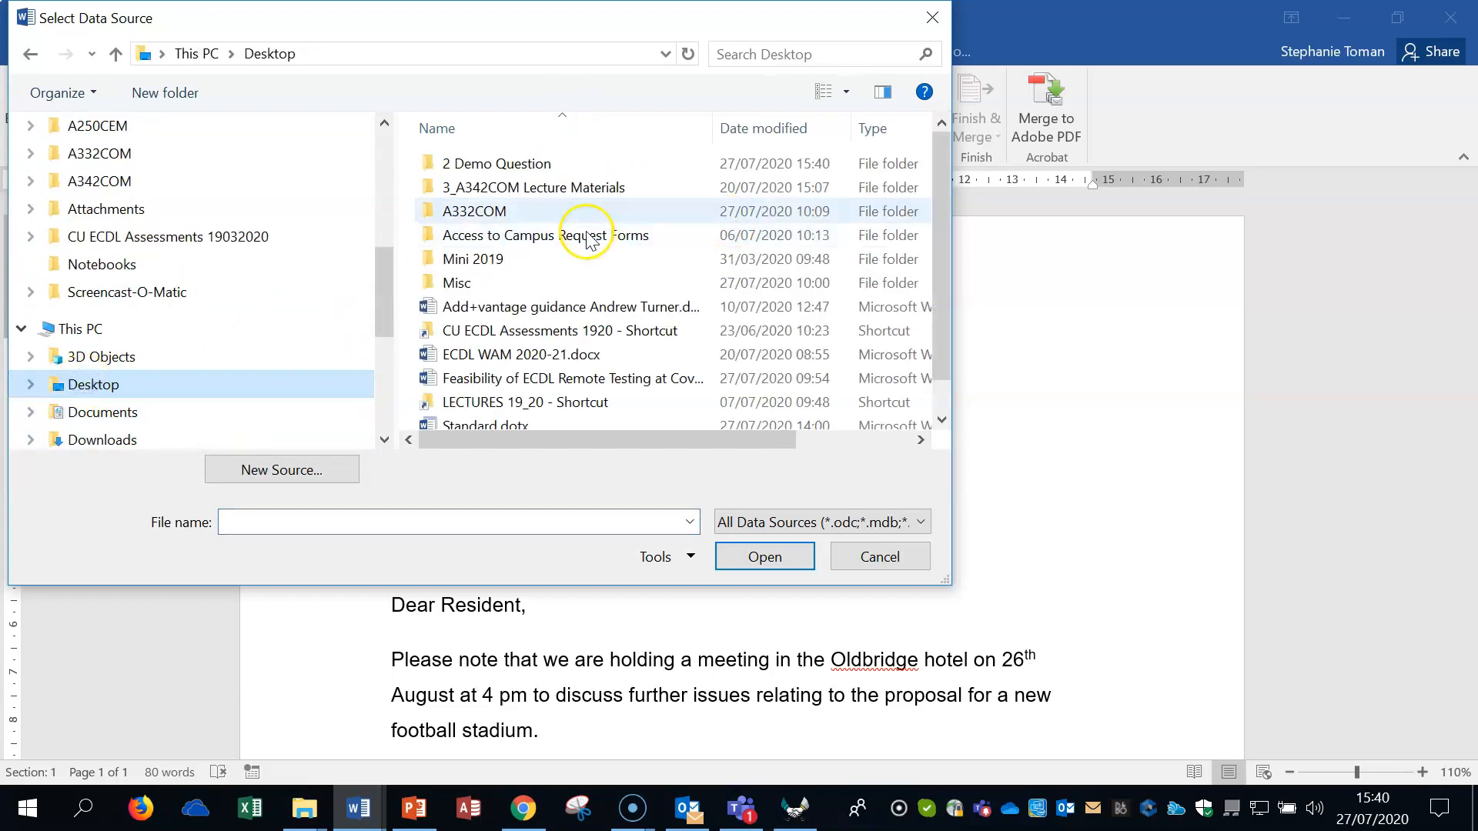
{"action": "double_click", "coordinate": [537, 155]}
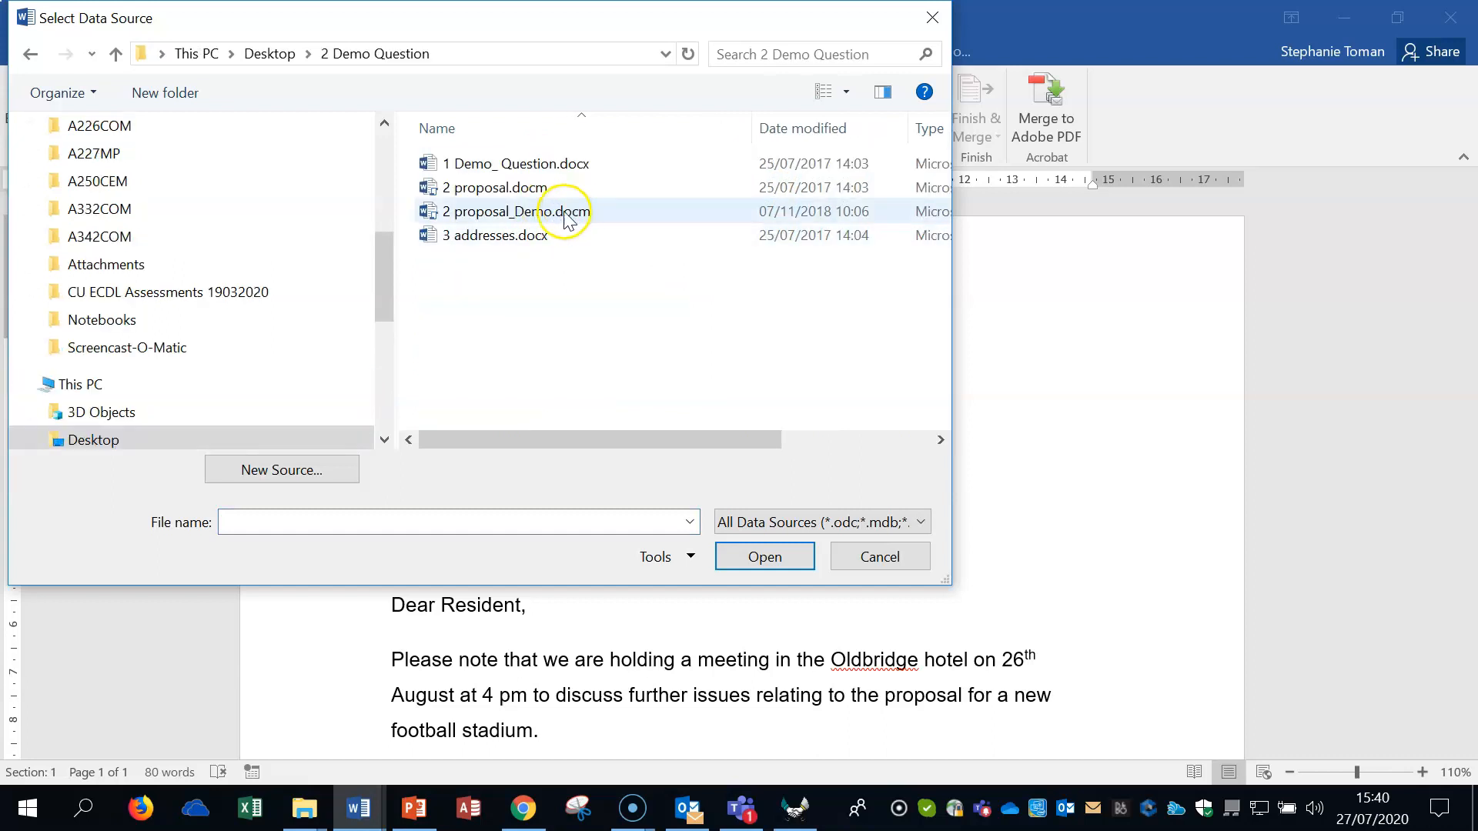
{"action": "left_click", "coordinate": [483, 238]}
{"action": "double_click", "coordinate": [483, 236]}
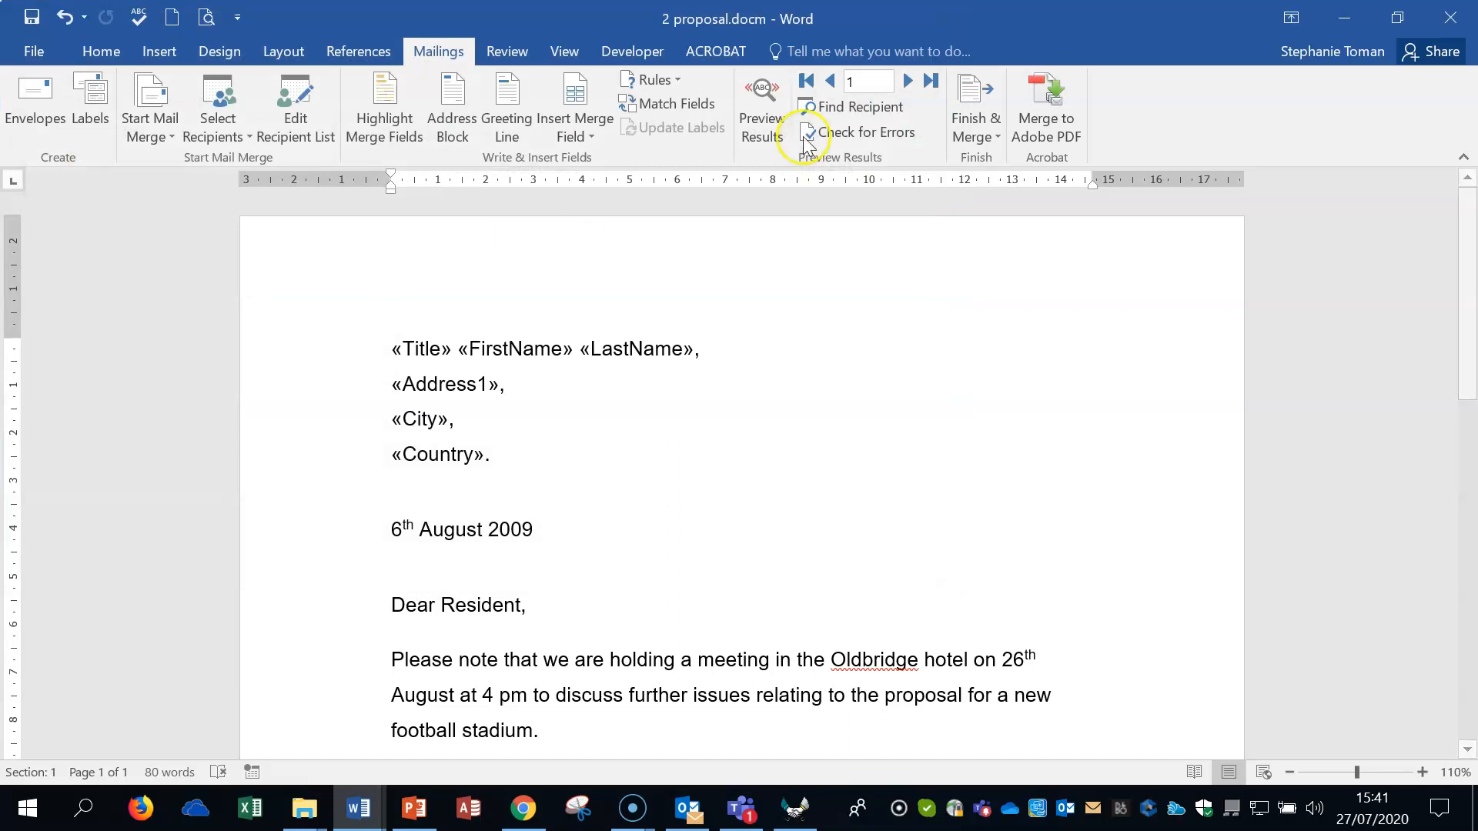
Preview the merged recipient details in the letter up to record 5, and return to the first record
{"action": "left_click", "coordinate": [776, 137]}
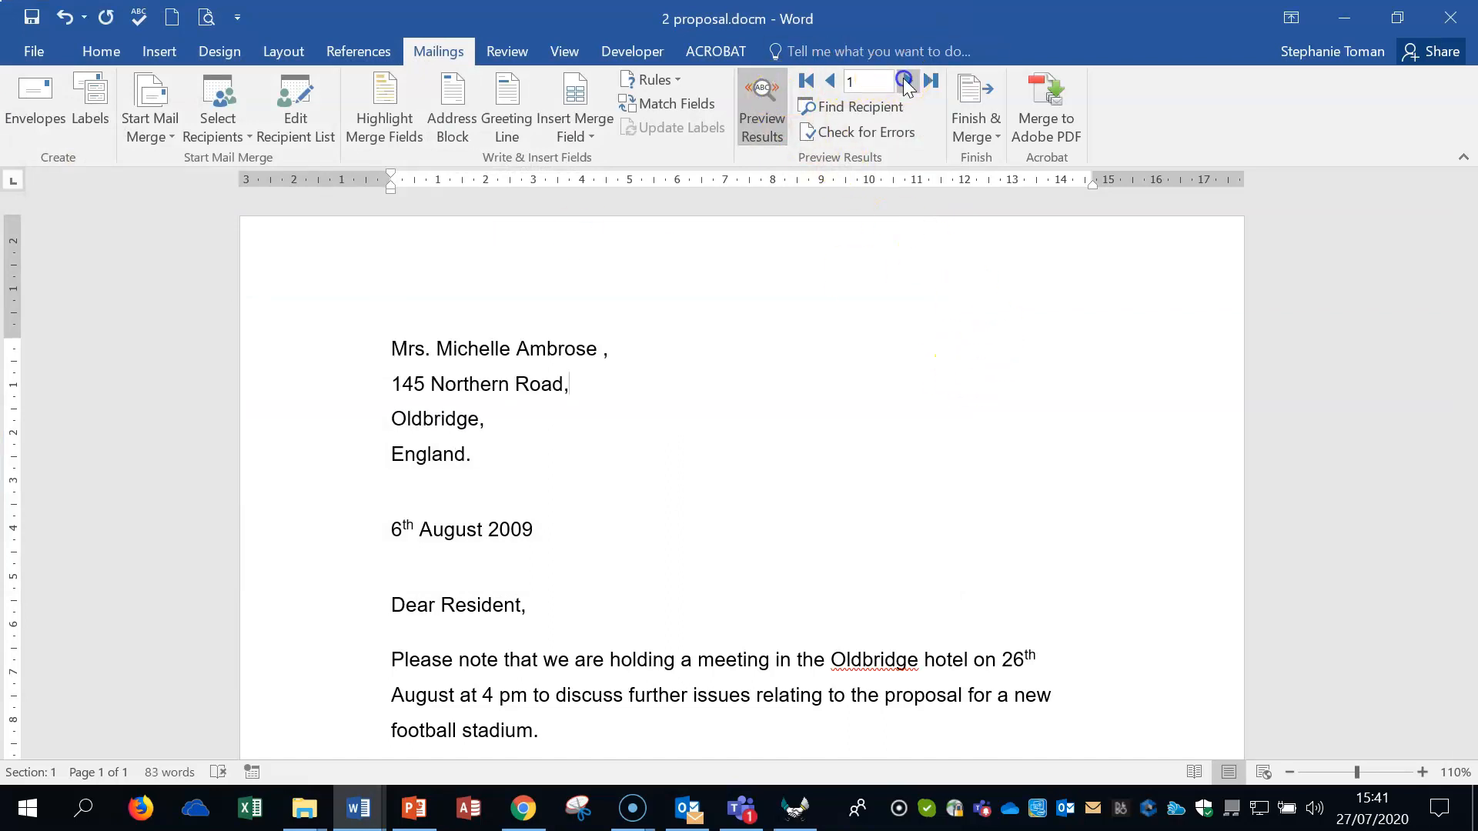
{"action": "left_click", "coordinate": [908, 80]}
{"action": "left_click", "coordinate": [908, 81]}
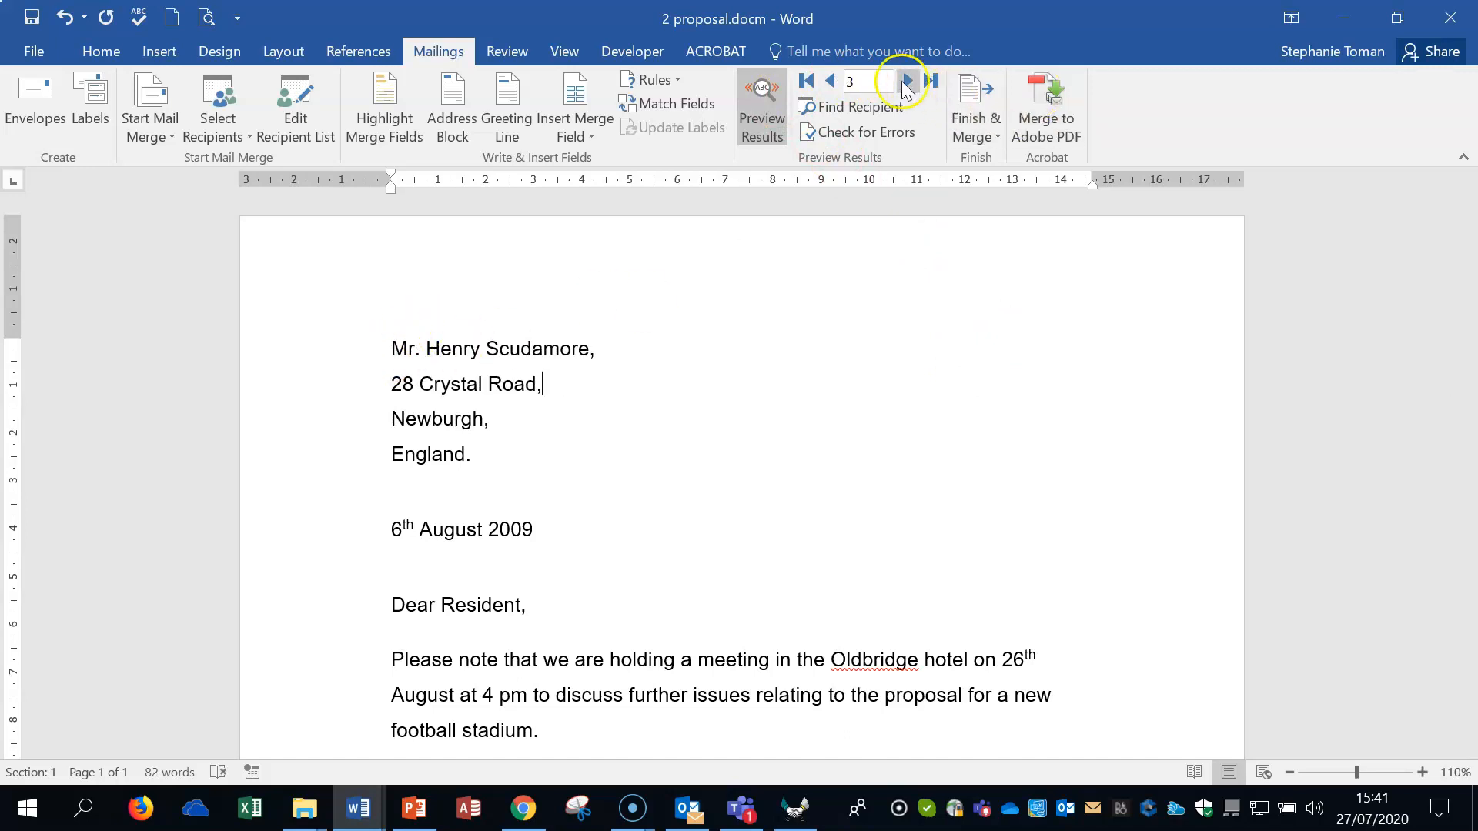
{"action": "left_click", "coordinate": [908, 81]}
{"action": "left_click", "coordinate": [907, 81]}
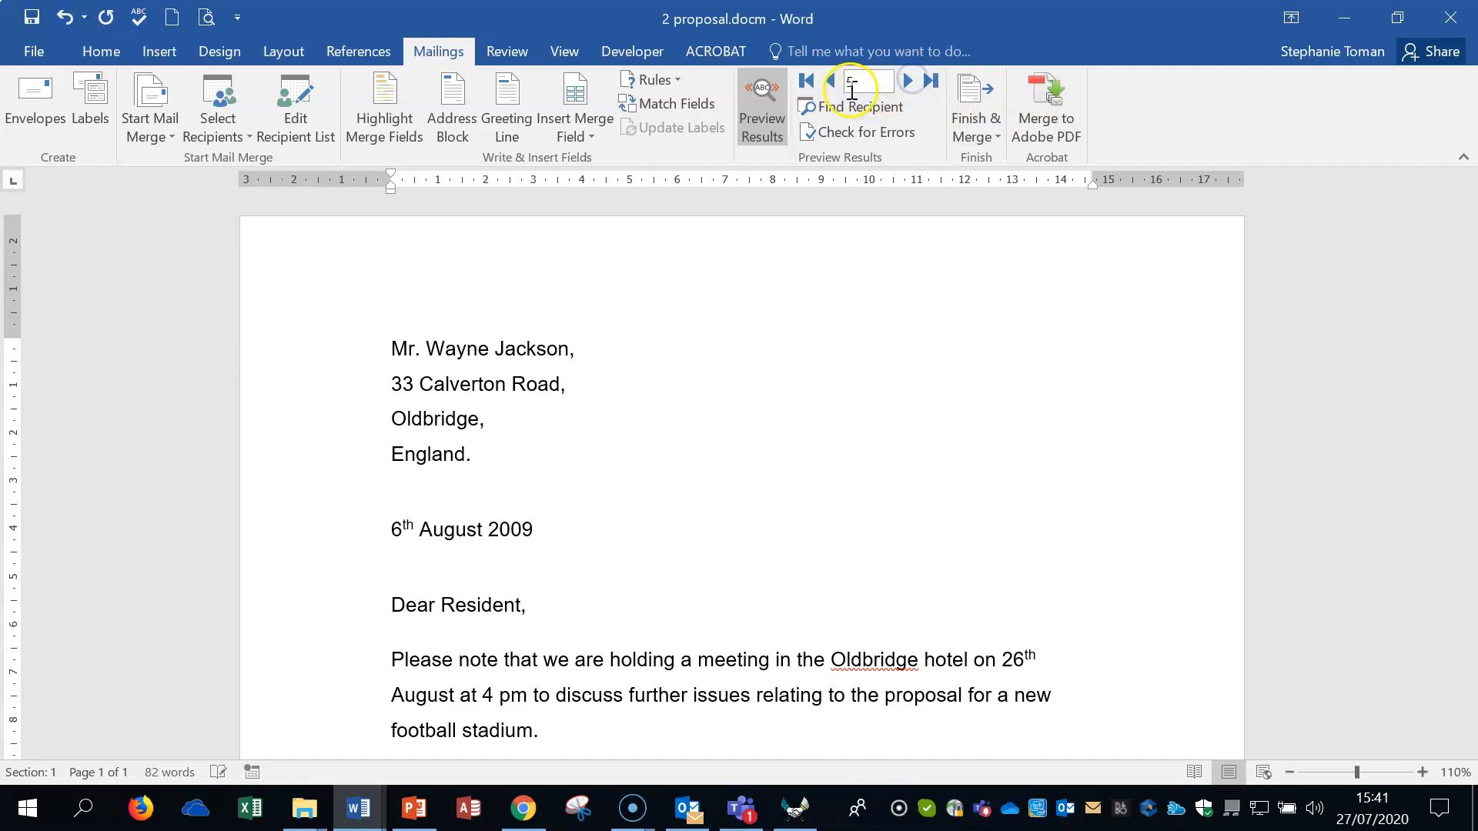
{"action": "left_click", "coordinate": [807, 83]}
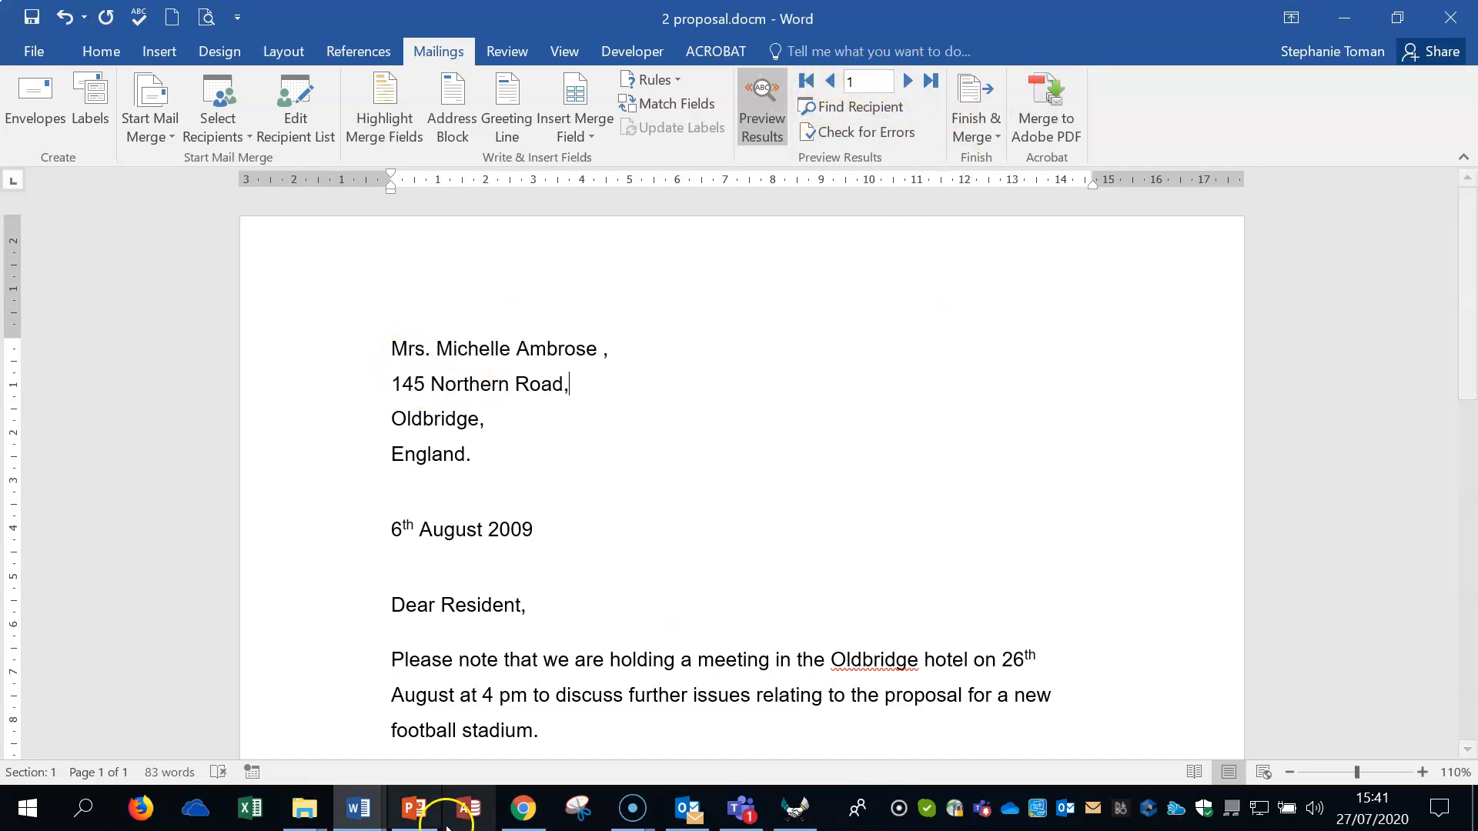
Reread the task in 1 Demo_ Question.docx and return to the 2 proposal.docm letter
{"action": "left_click", "coordinate": [1344, 18]}
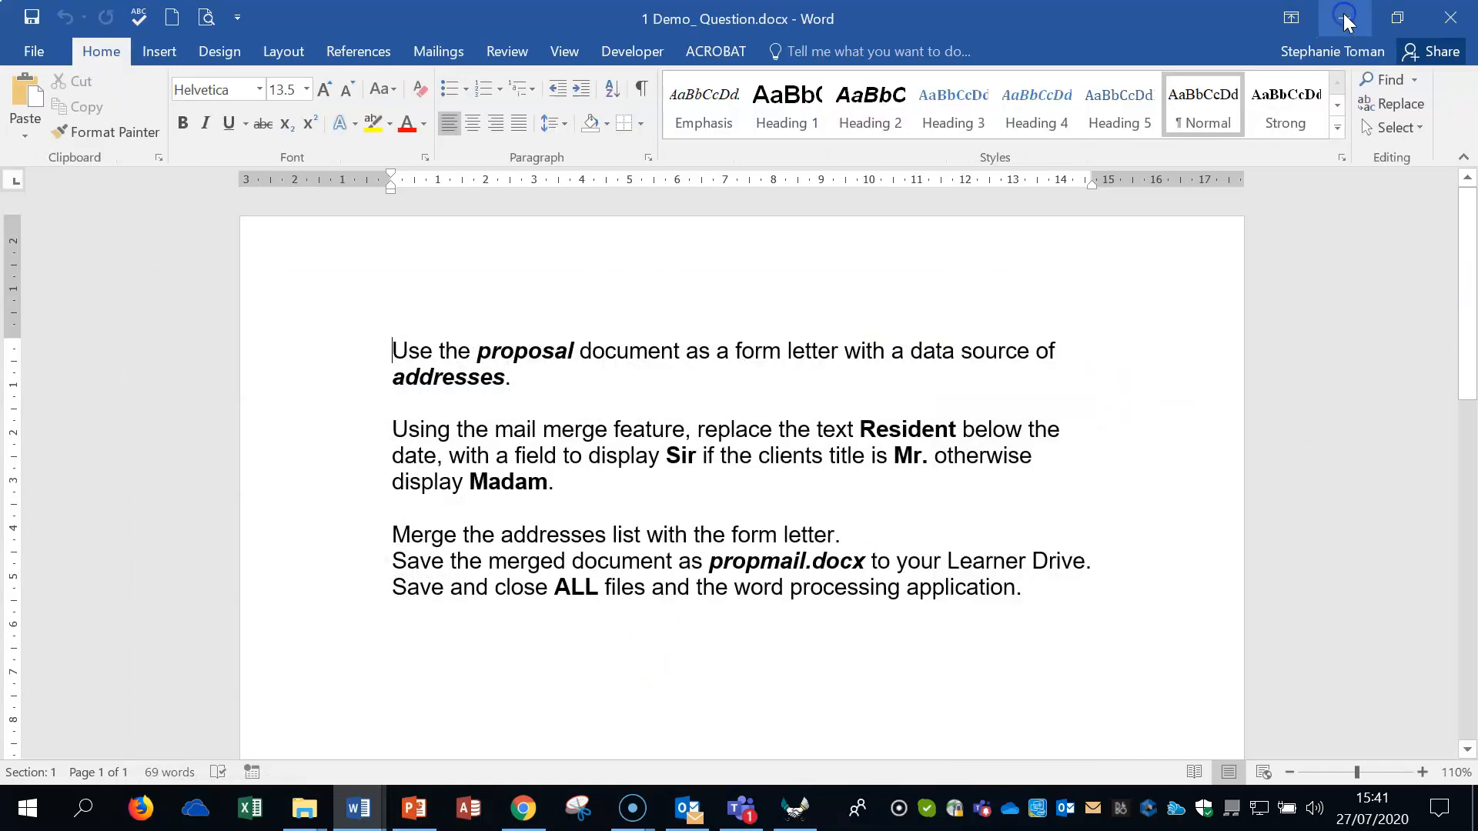
{"action": "left_click", "coordinate": [1344, 19]}
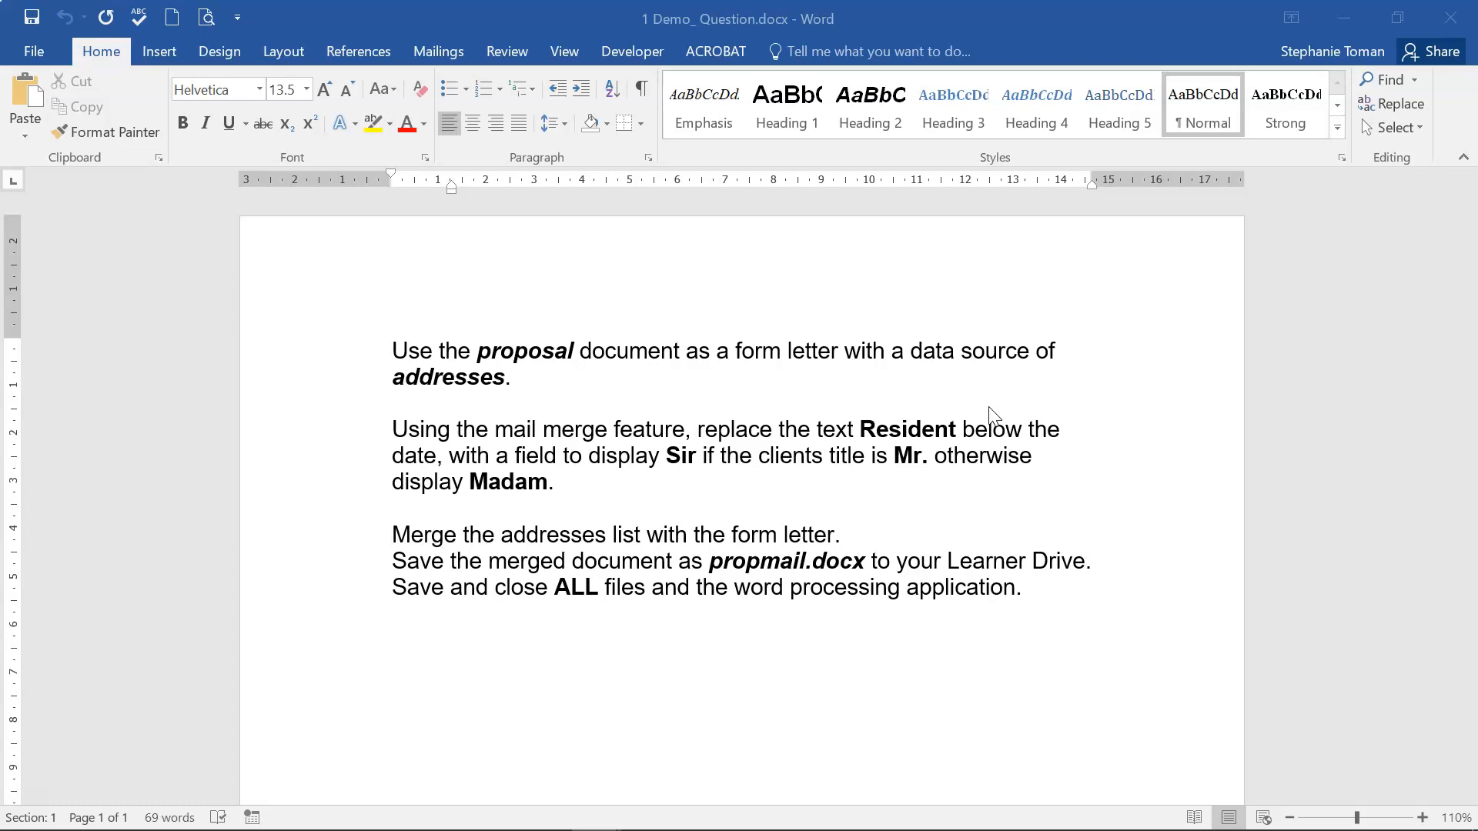
{"action": "left_click", "coordinate": [1450, 17]}
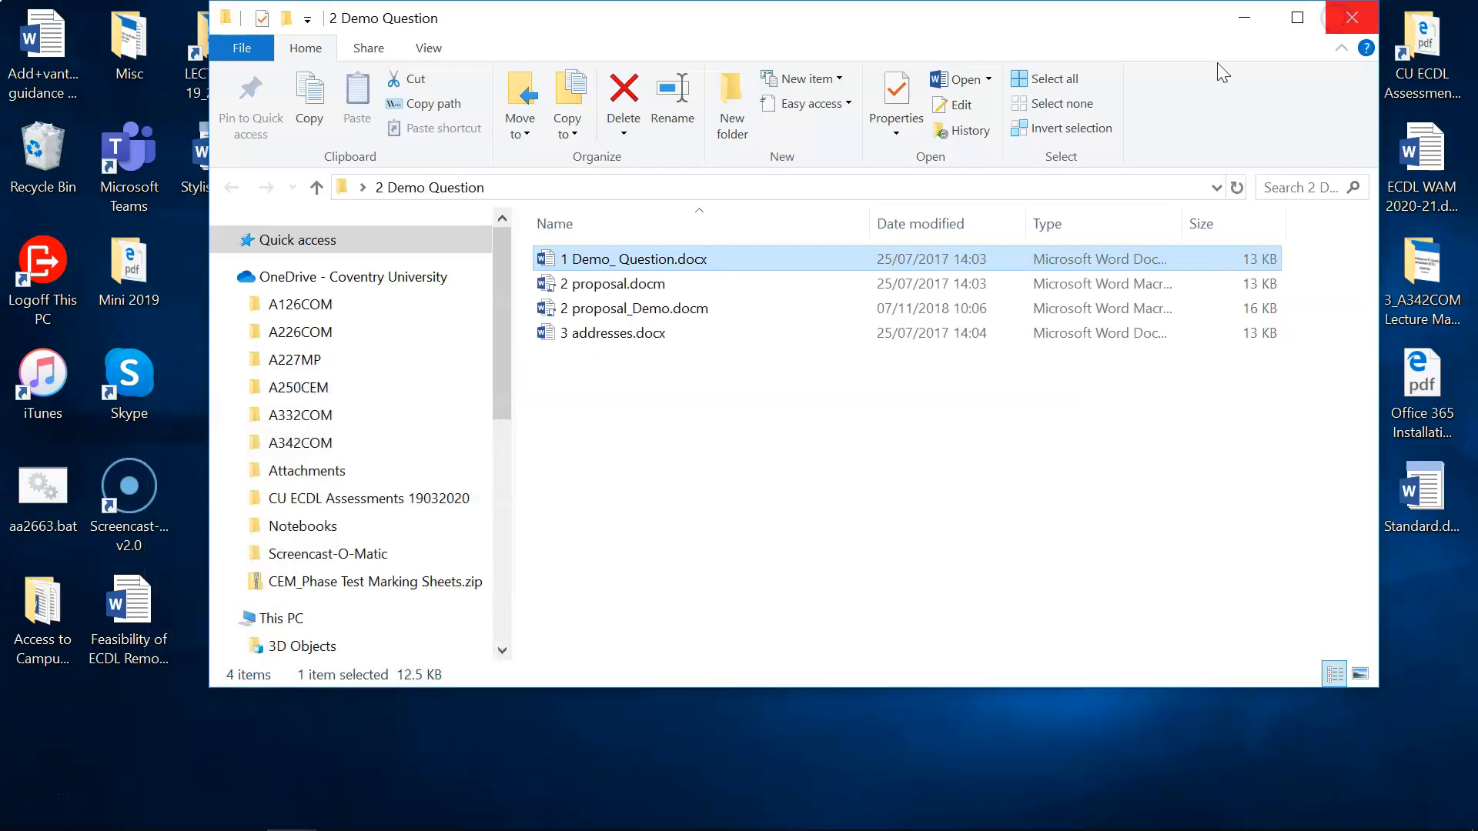
{"action": "double_click", "coordinate": [630, 284]}
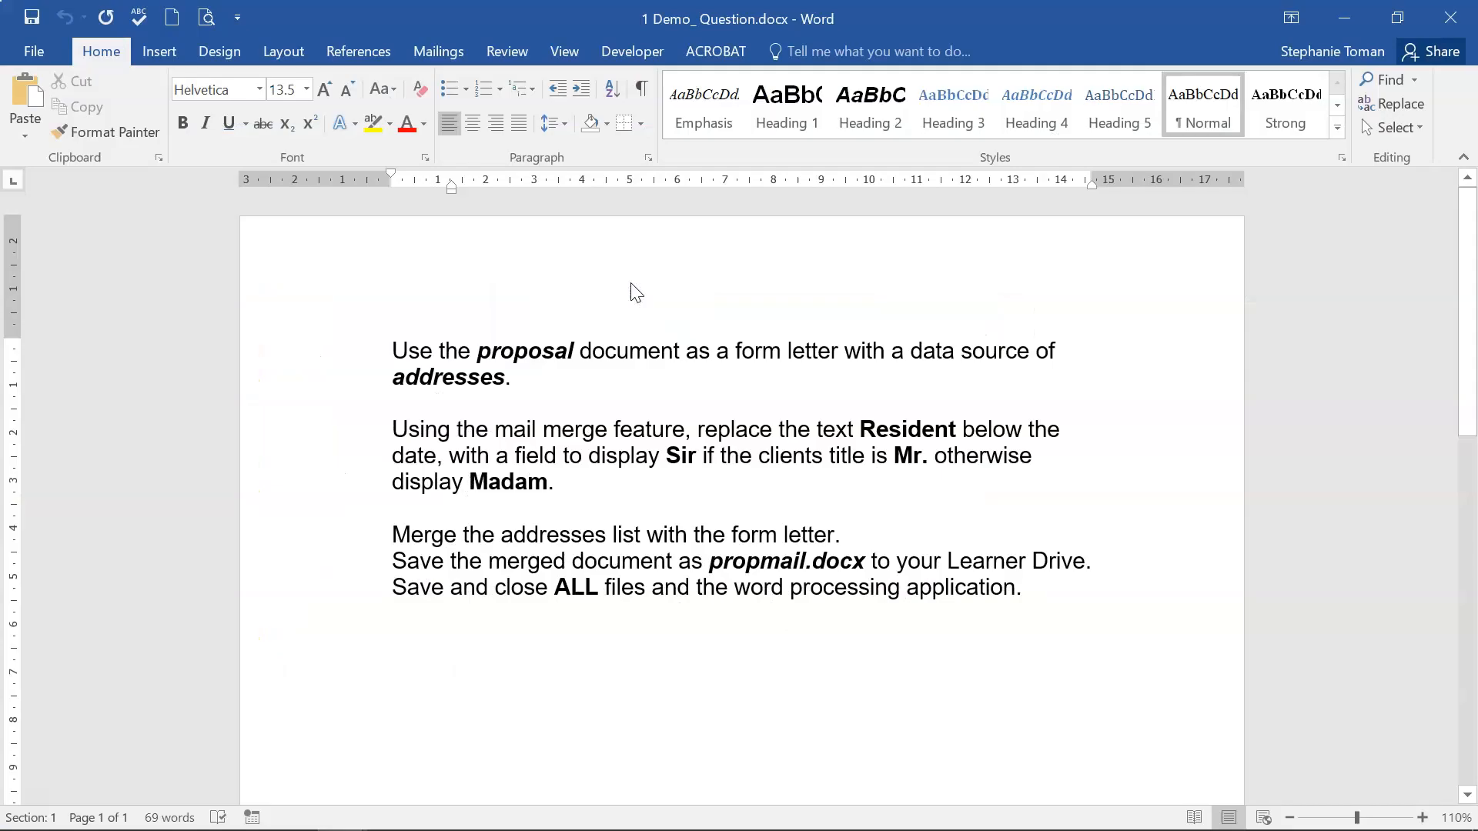
{"action": "left_click", "coordinate": [1347, 19]}
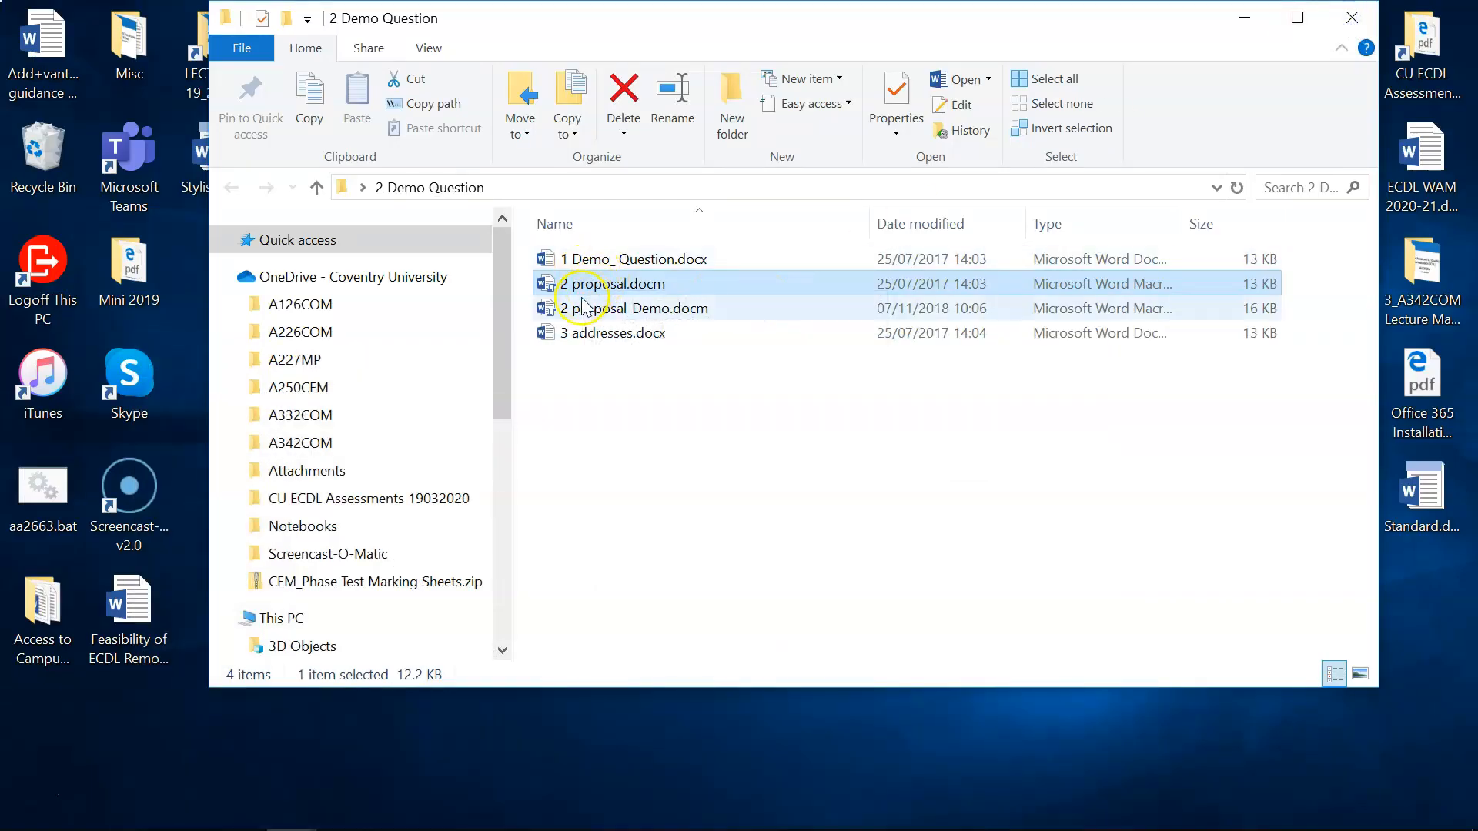
{"action": "double_click", "coordinate": [621, 284]}
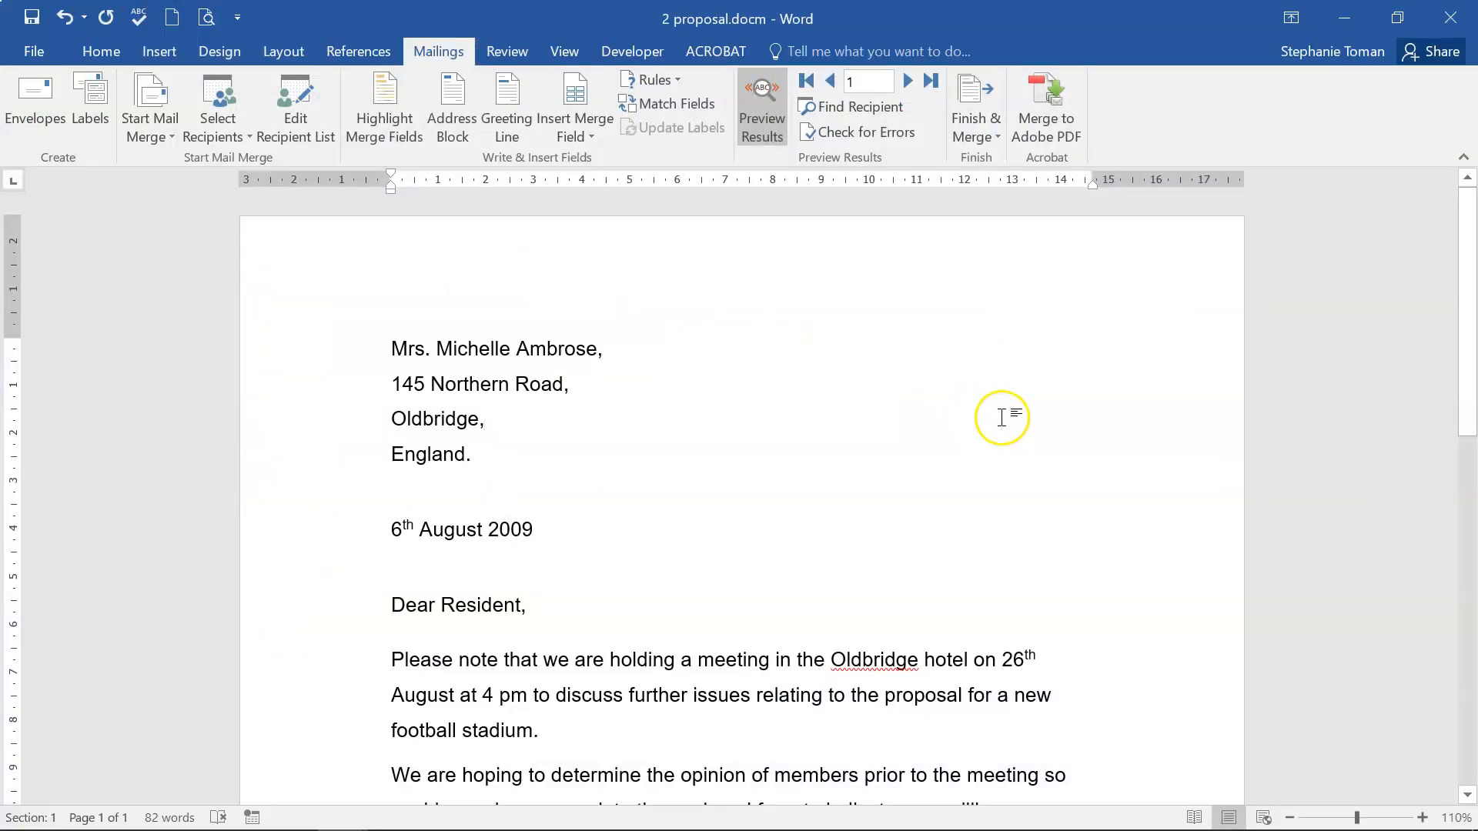
Select the word "Resident" in the greeting and start an If...Then...Else rule with Title equal to "Mr."
{"action": "left_click", "coordinate": [466, 606]}
{"action": "double_click", "coordinate": [471, 605]}
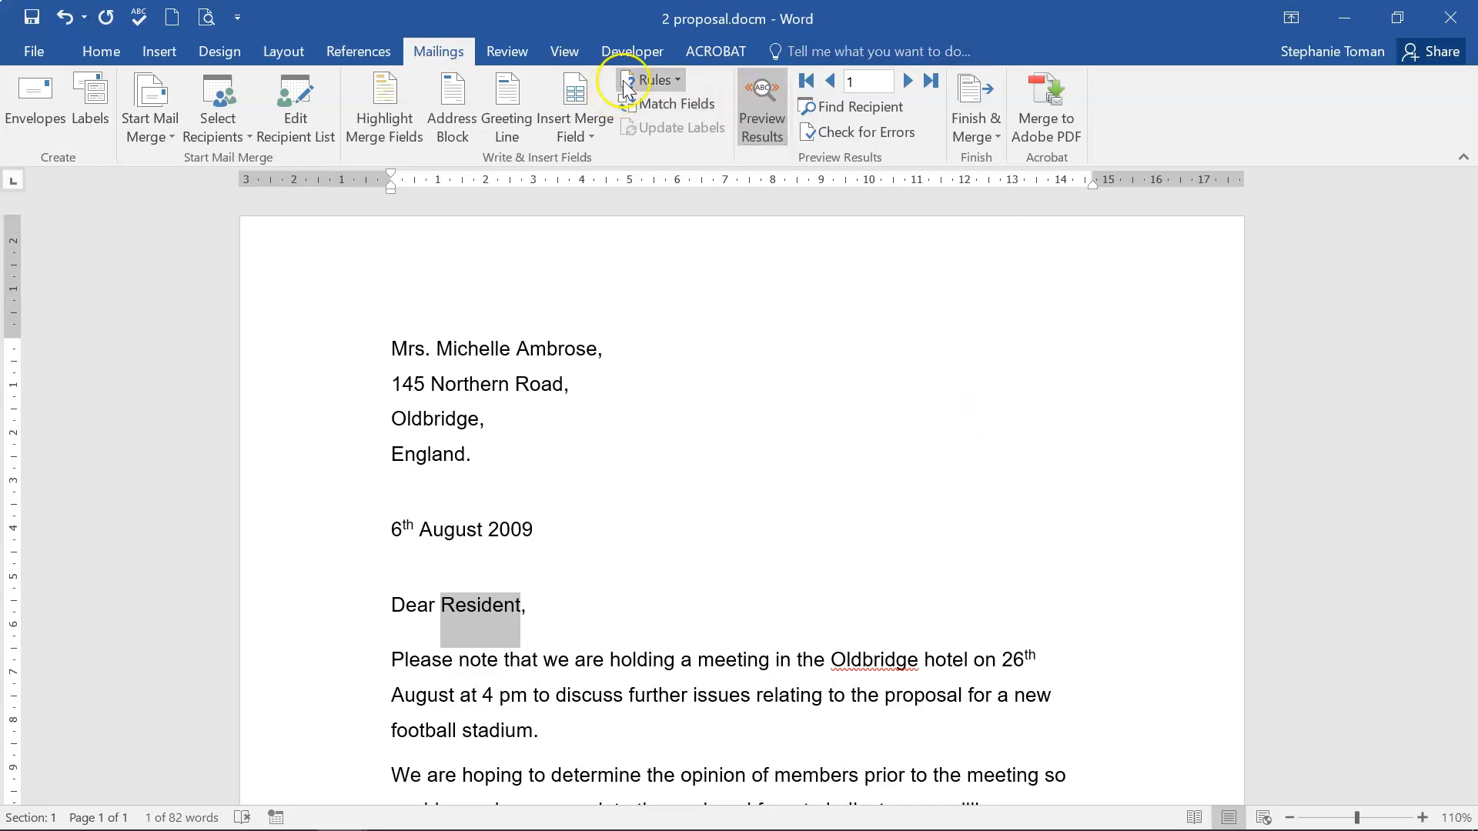
{"action": "left_click", "coordinate": [677, 80]}
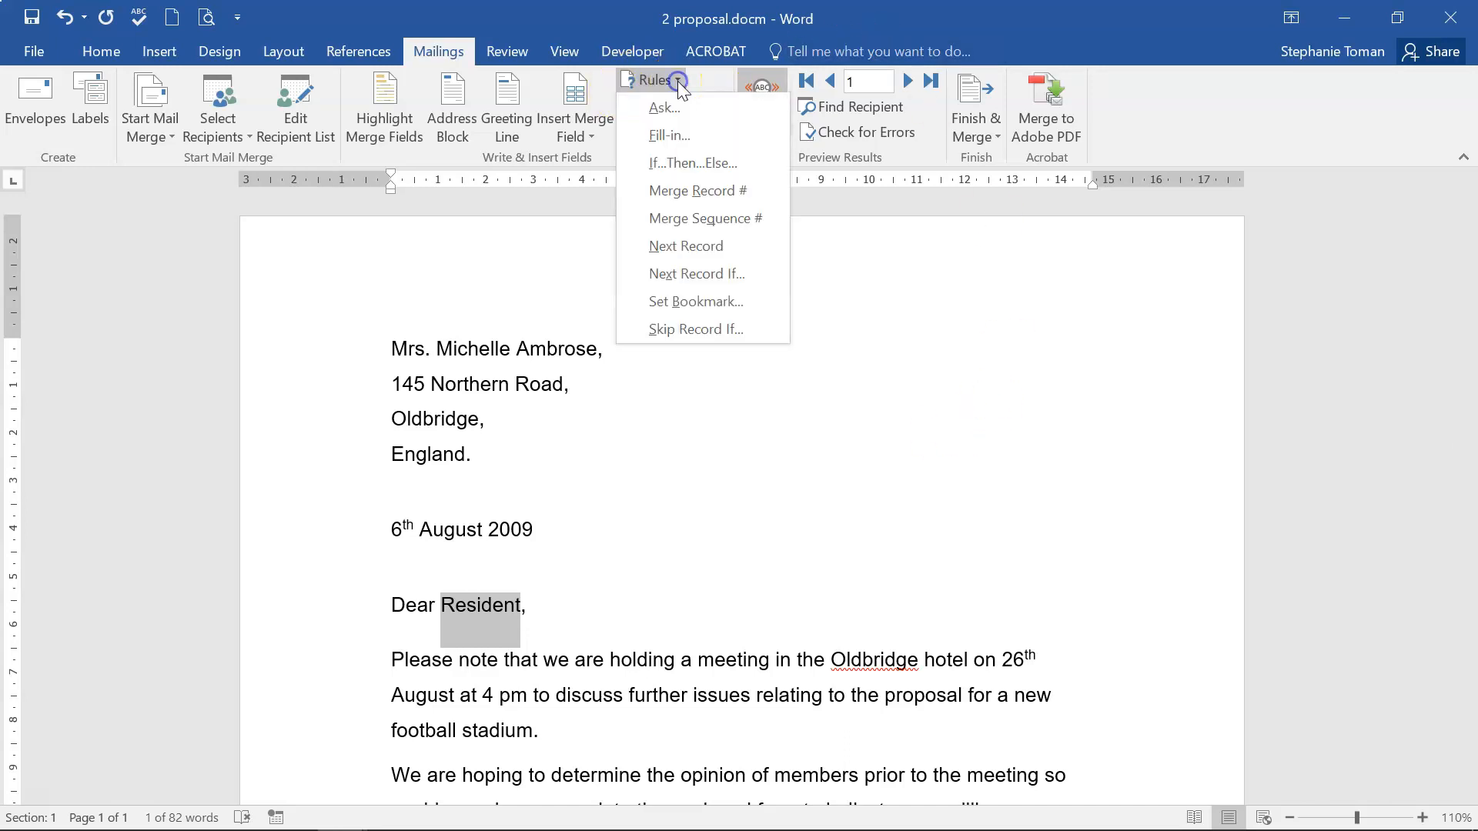
{"action": "left_click", "coordinate": [692, 164]}
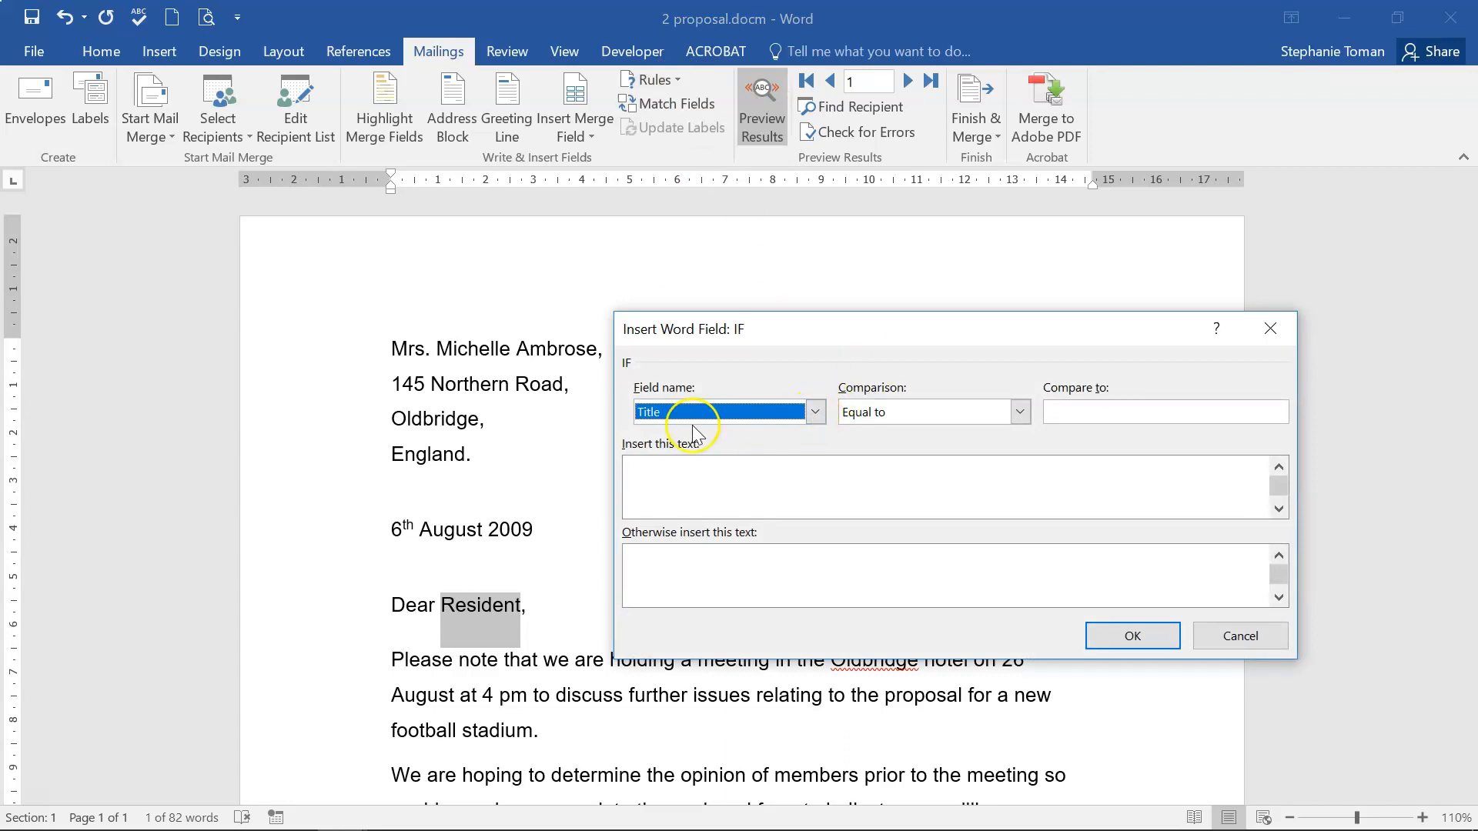
{"action": "left_click", "coordinate": [1060, 411]}
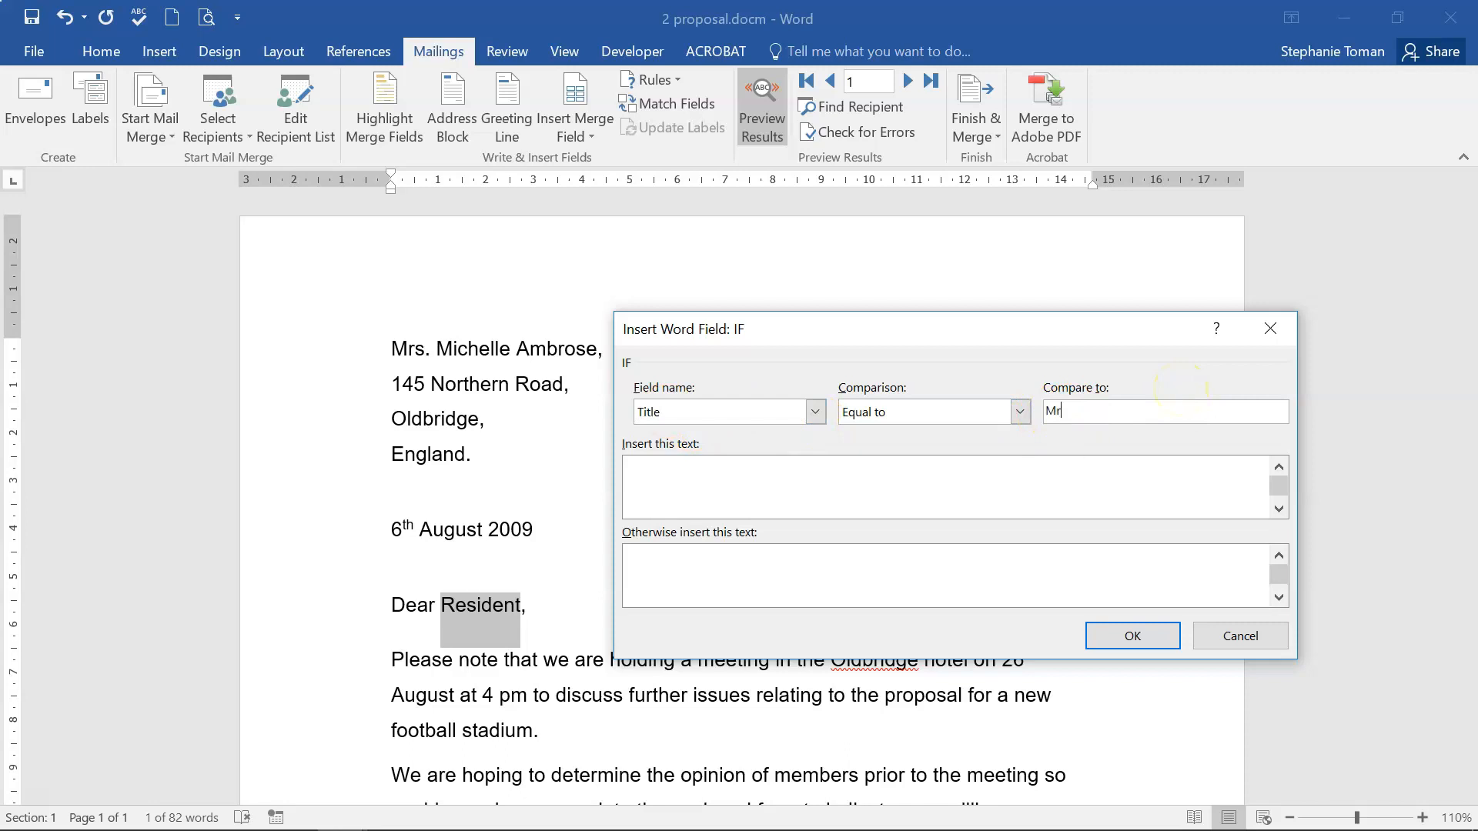
Set the rule to insert "Sir" when it matches and "Madam" otherwise, and insert it in the greeting
{"action": "left_click", "coordinate": [645, 467]}
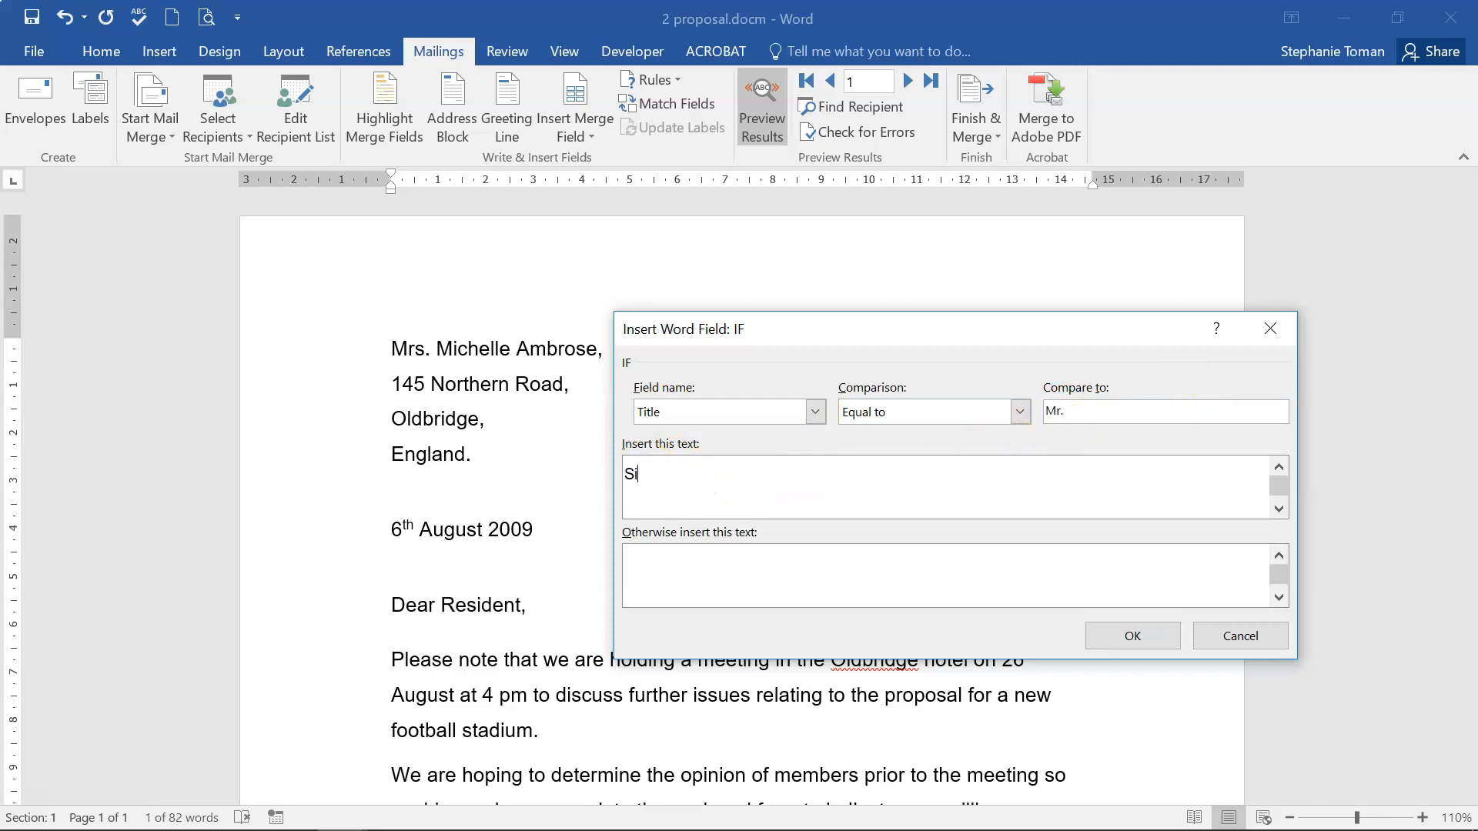
{"action": "type", "text": "Sir"}
{"action": "left_click", "coordinate": [645, 571]}
{"action": "left_click", "coordinate": [1133, 635]}
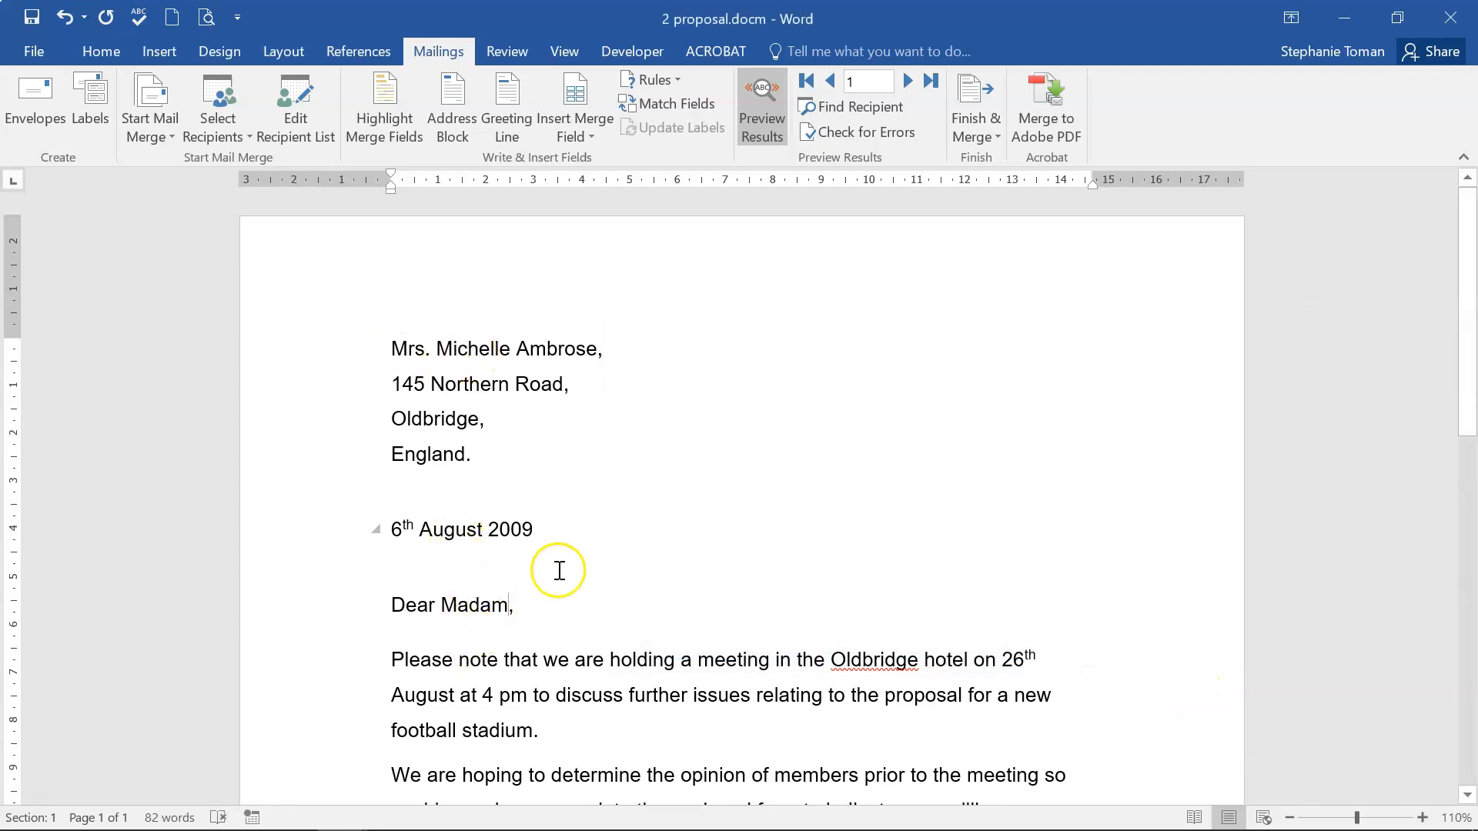
Check the greeting against each recipient's title by previewing the records up to record 4
{"action": "left_click", "coordinate": [908, 82]}
{"action": "left_click", "coordinate": [910, 82]}
{"action": "left_click", "coordinate": [910, 82]}
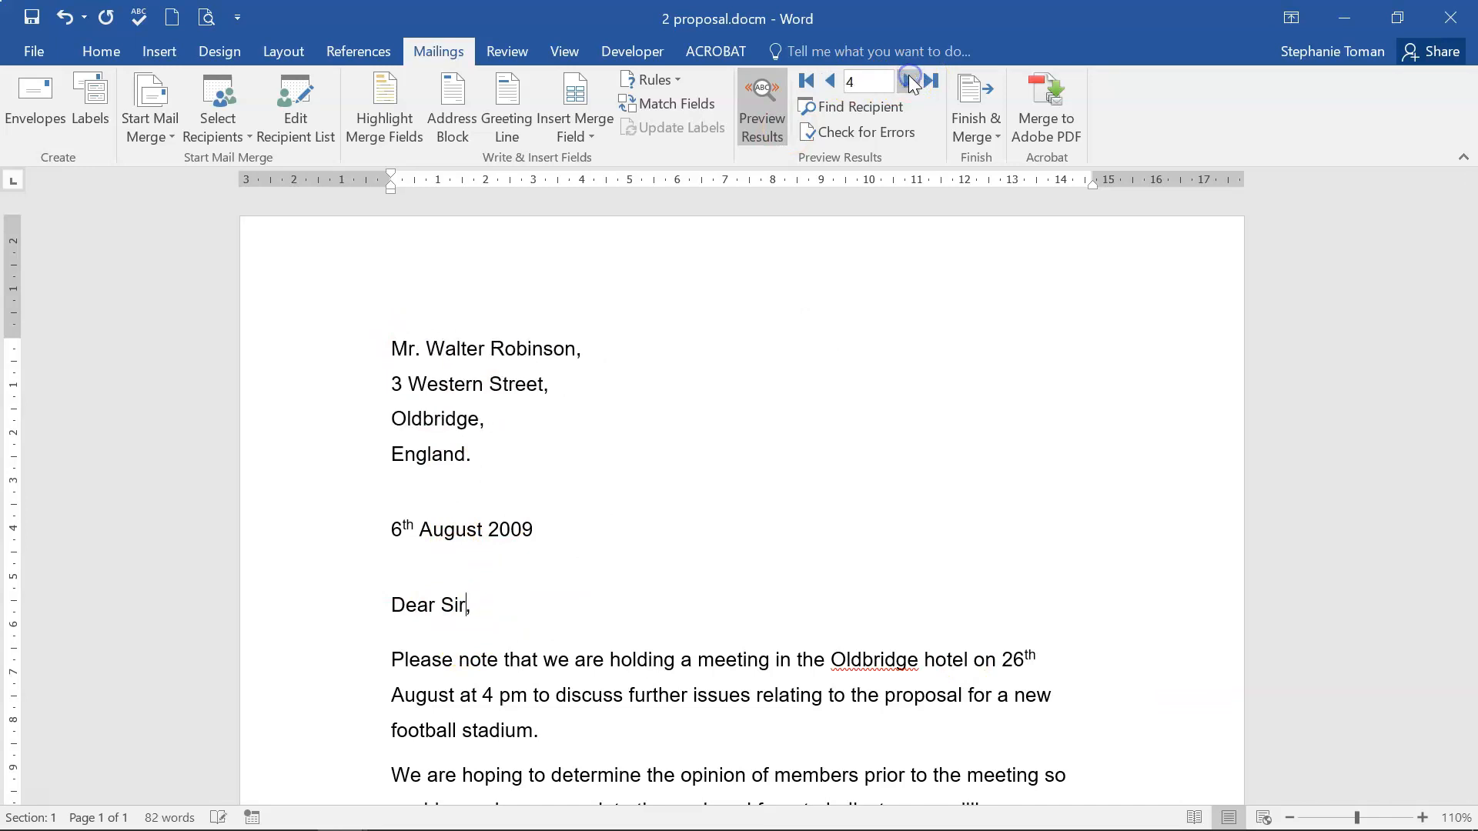
Merge the records into a new document of individual letters and check the greeting in the second letter
{"action": "left_click", "coordinate": [982, 133]}
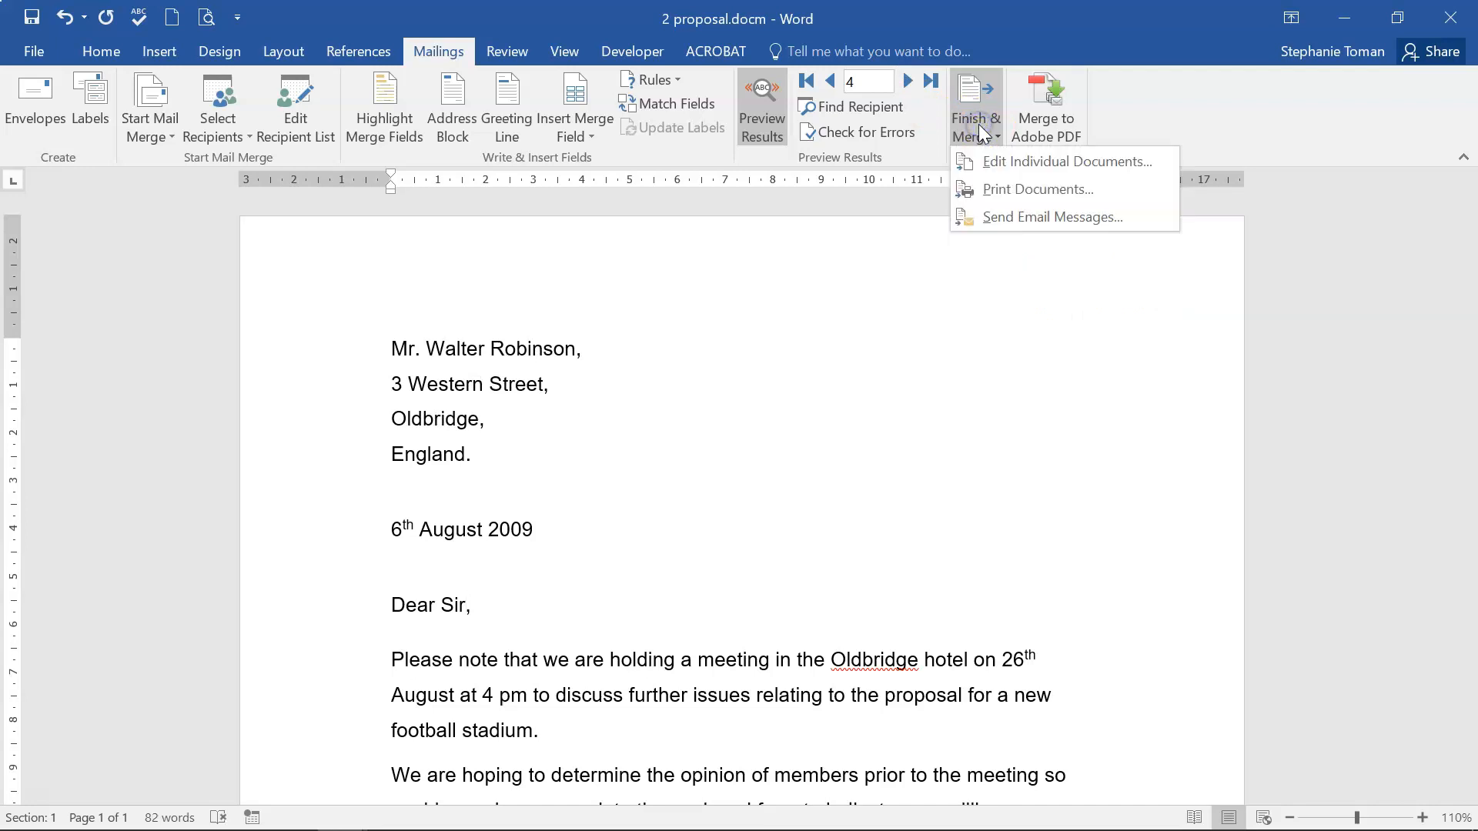
{"action": "left_click", "coordinate": [1043, 168]}
{"action": "left_click", "coordinate": [705, 474]}
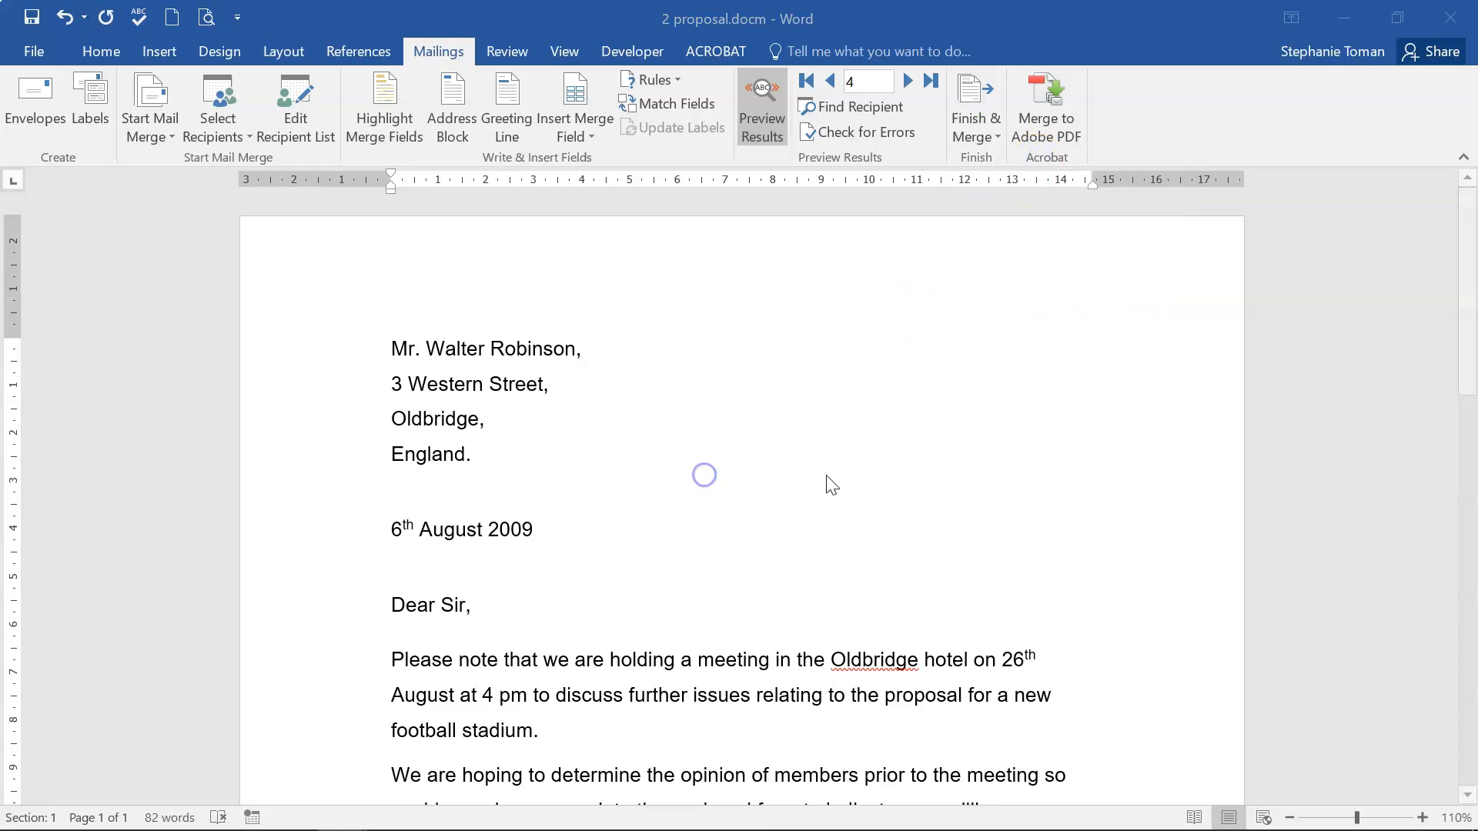
{"action": "scroll", "coordinate": [1008, 450], "scroll_direction": "down", "scroll_amount": 8}
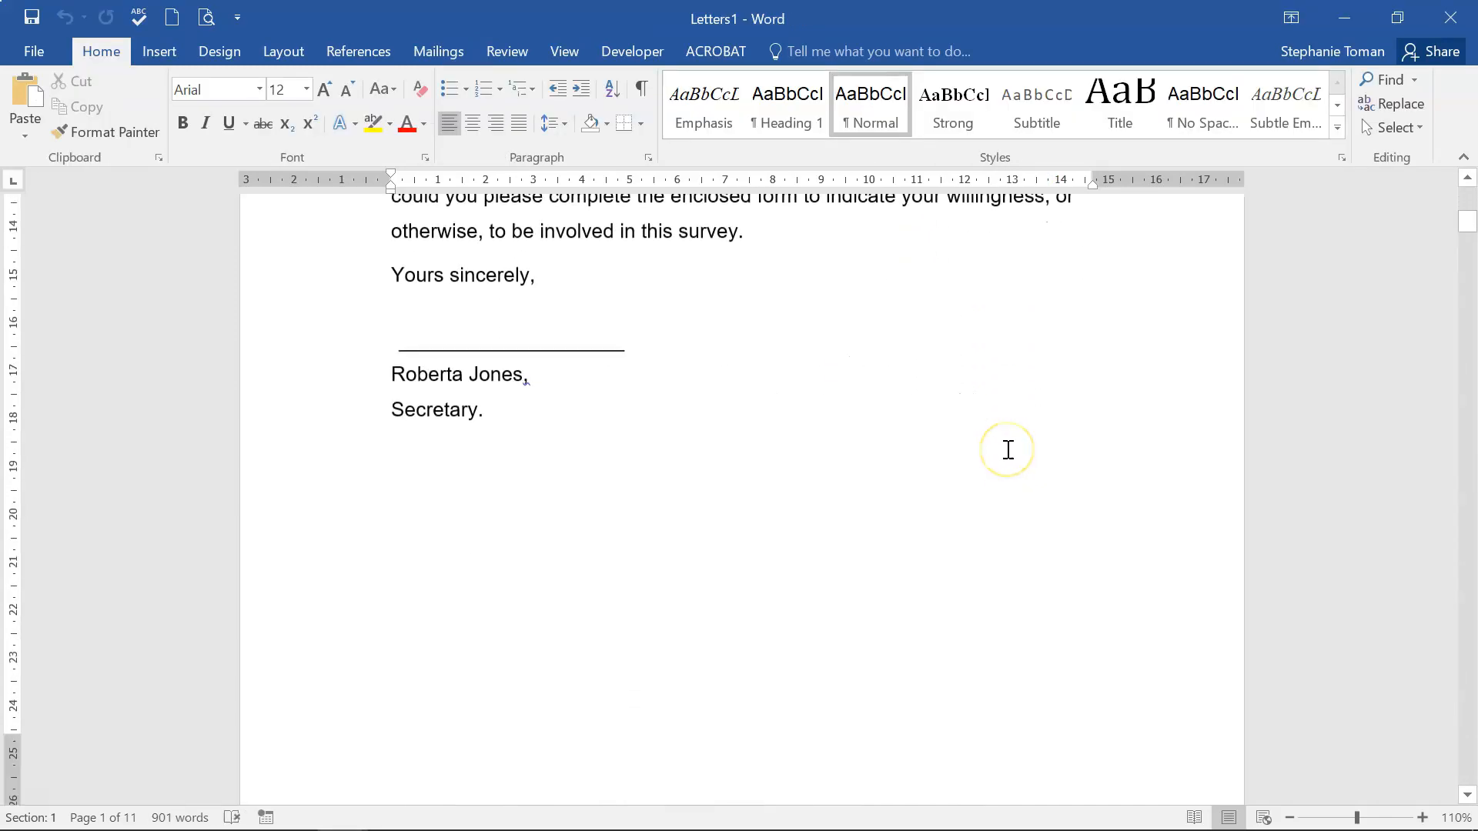
{"action": "scroll", "coordinate": [1008, 450], "scroll_direction": "down", "scroll_amount": 10}
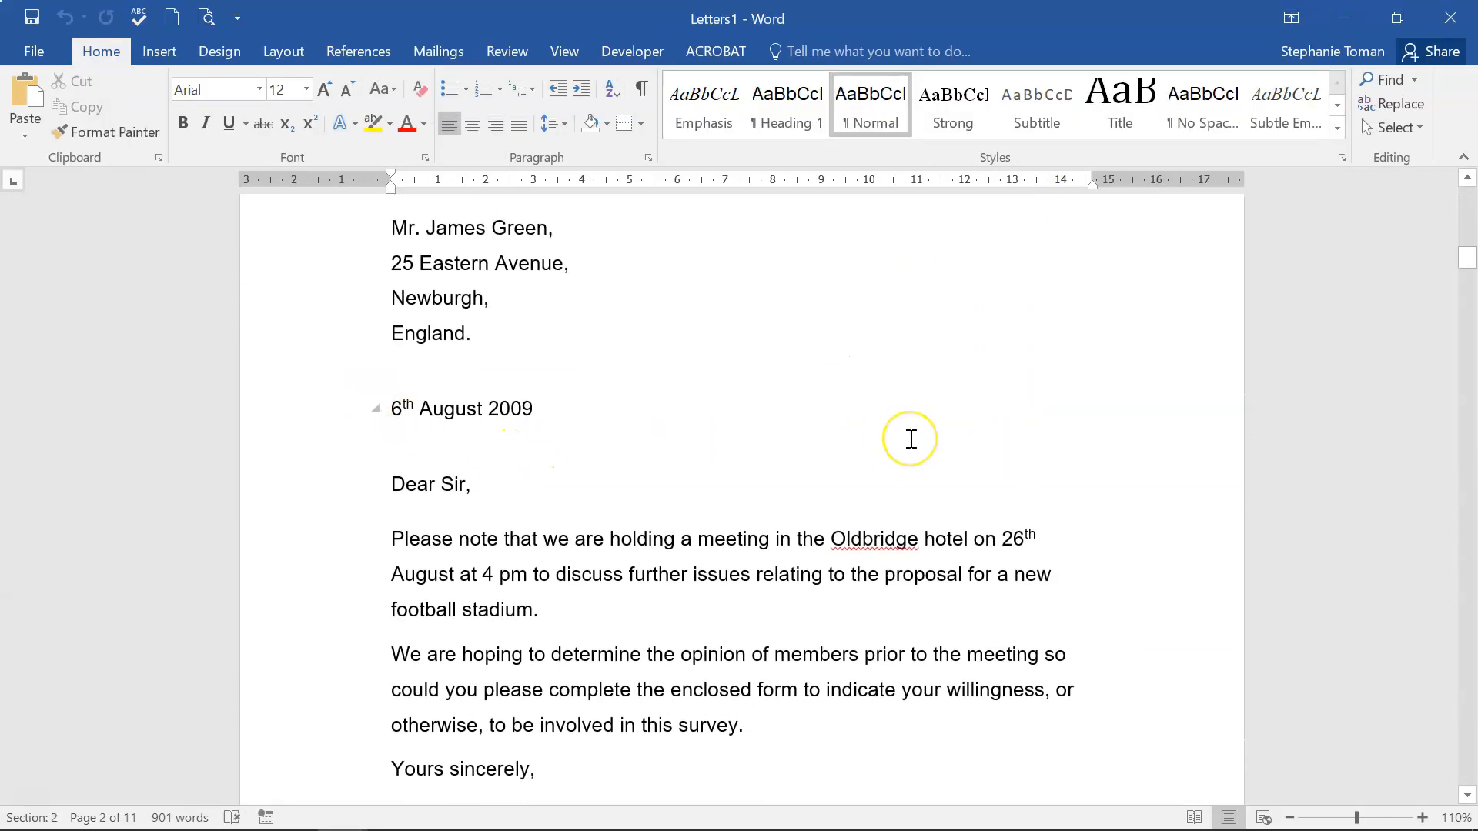
Check the greetings against the recipients' titles in the merged letters, from the third letter through the sixth
{"action": "scroll", "coordinate": [911, 439], "scroll_direction": "down", "scroll_amount": 10}
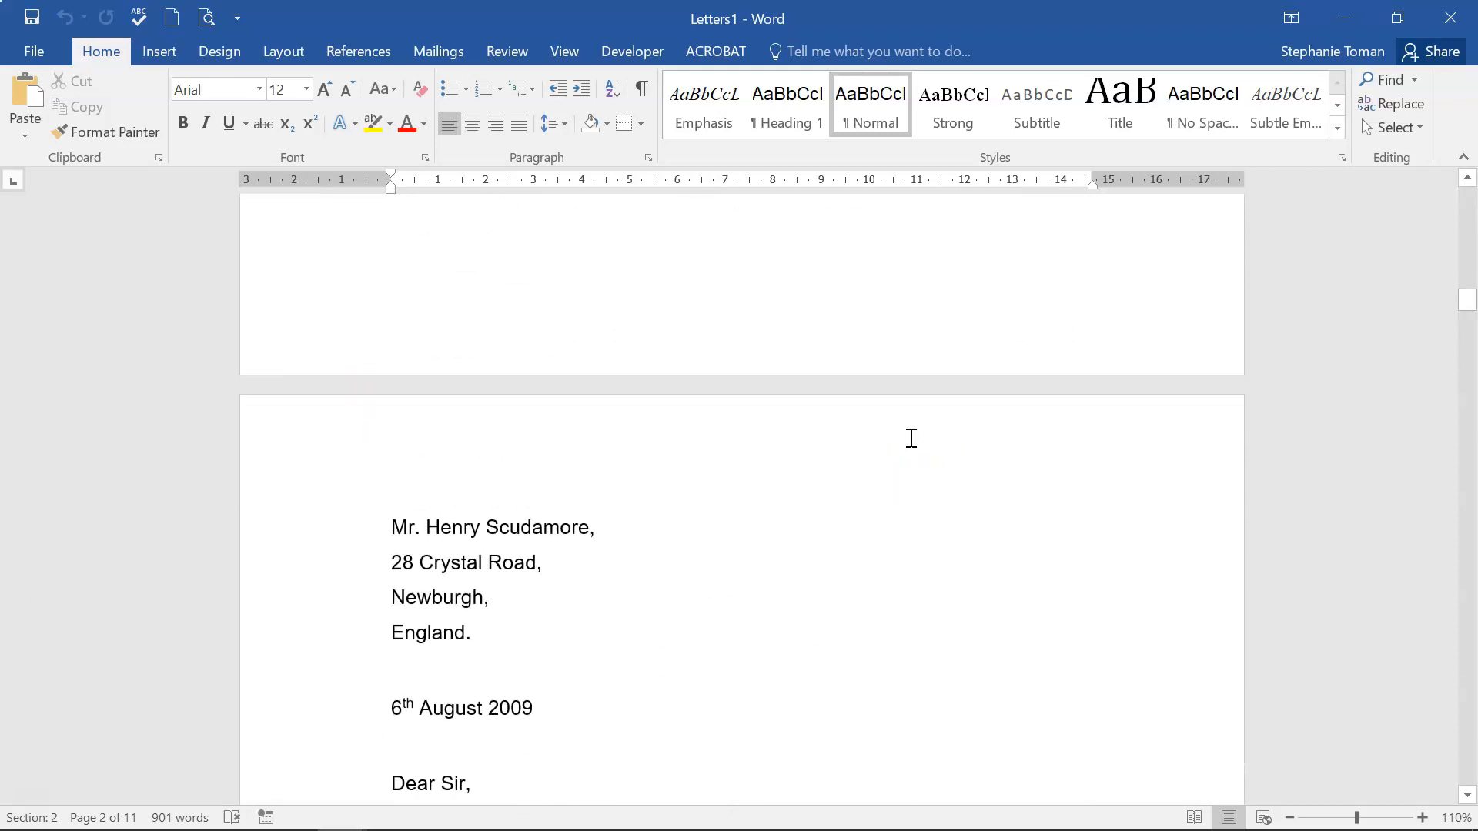
{"action": "scroll", "coordinate": [911, 439], "scroll_direction": "down", "scroll_amount": 10}
{"action": "scroll", "coordinate": [909, 437], "scroll_direction": "down", "scroll_amount": 10}
{"action": "scroll", "coordinate": [911, 438], "scroll_direction": "down", "scroll_amount": 10}
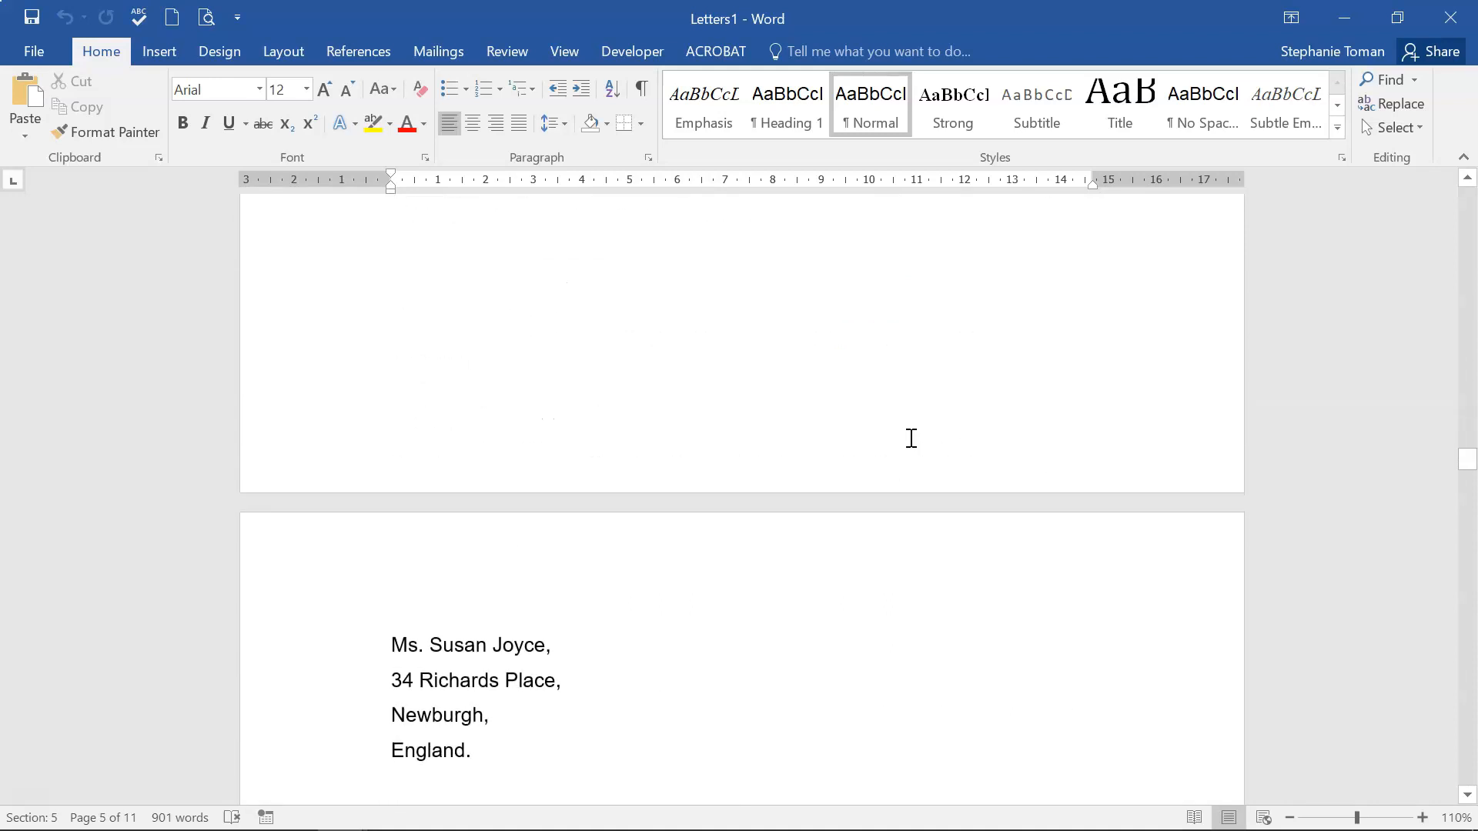
{"action": "scroll", "coordinate": [911, 439], "scroll_direction": "down", "scroll_amount": 3}
{"action": "scroll", "coordinate": [911, 438], "scroll_direction": "down", "scroll_amount": 2}
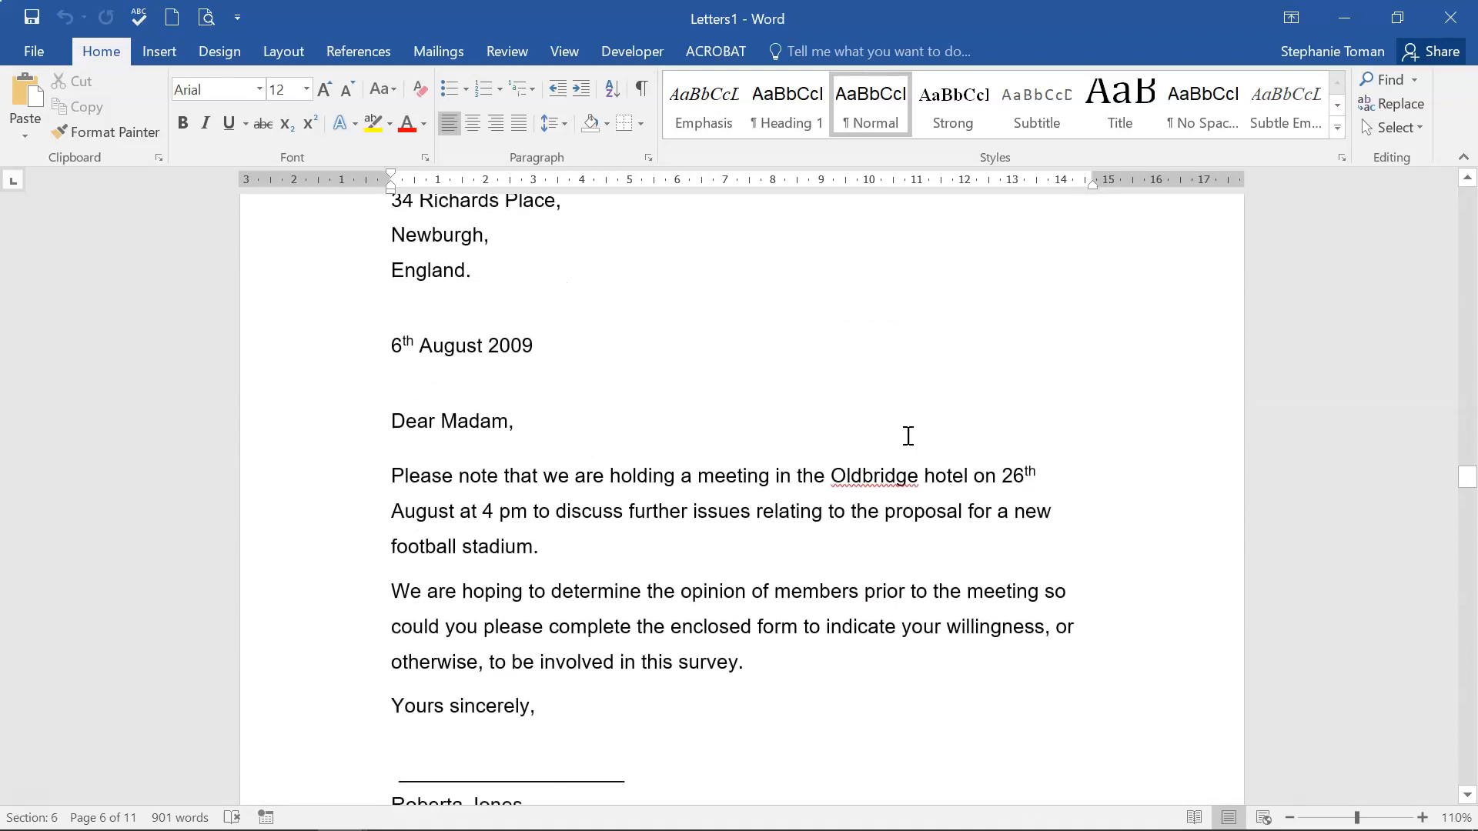
{"action": "left_click", "coordinate": [917, 406]}
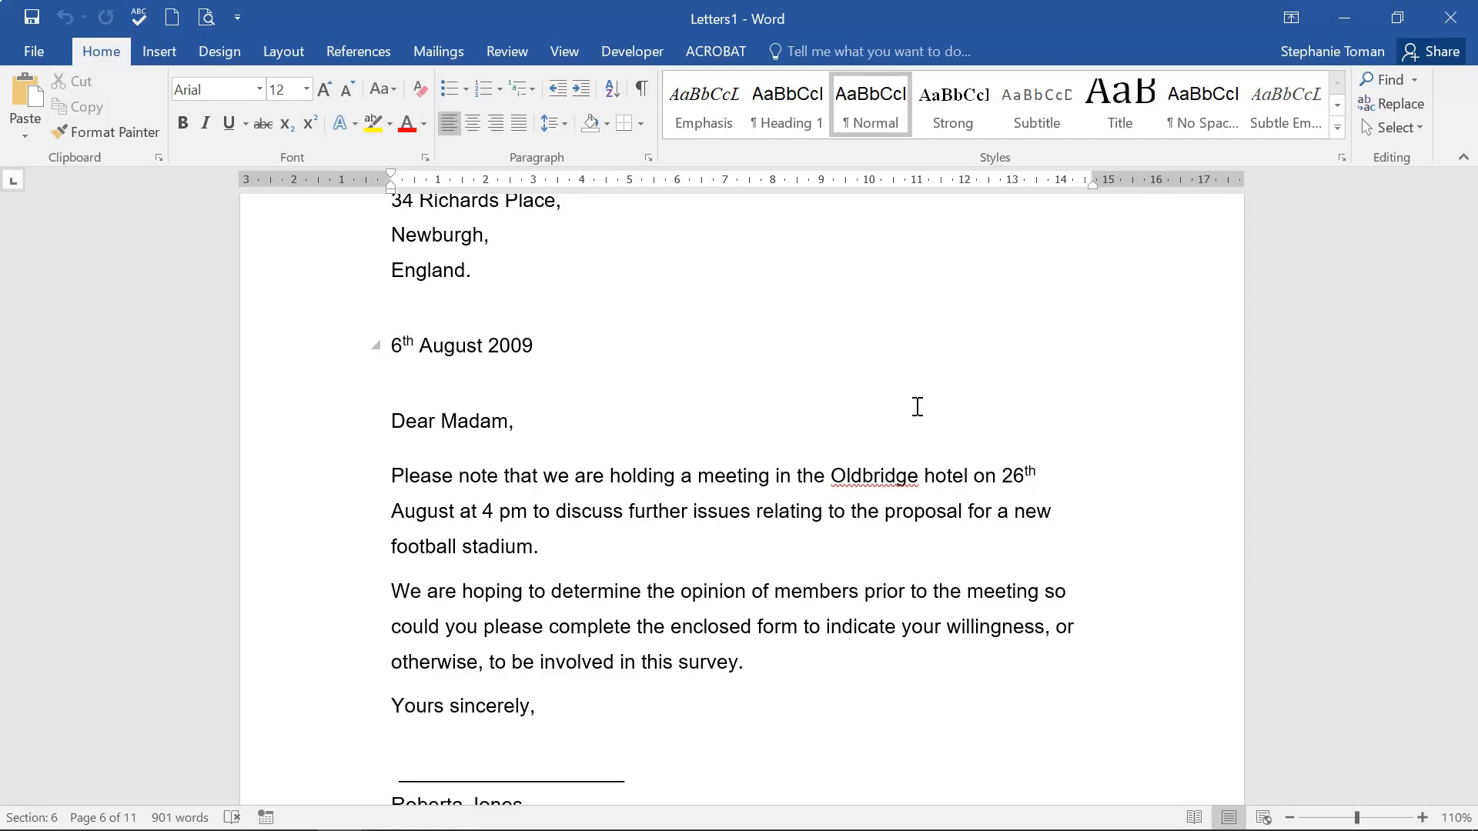
{"action": "left_click", "coordinate": [885, 442]}
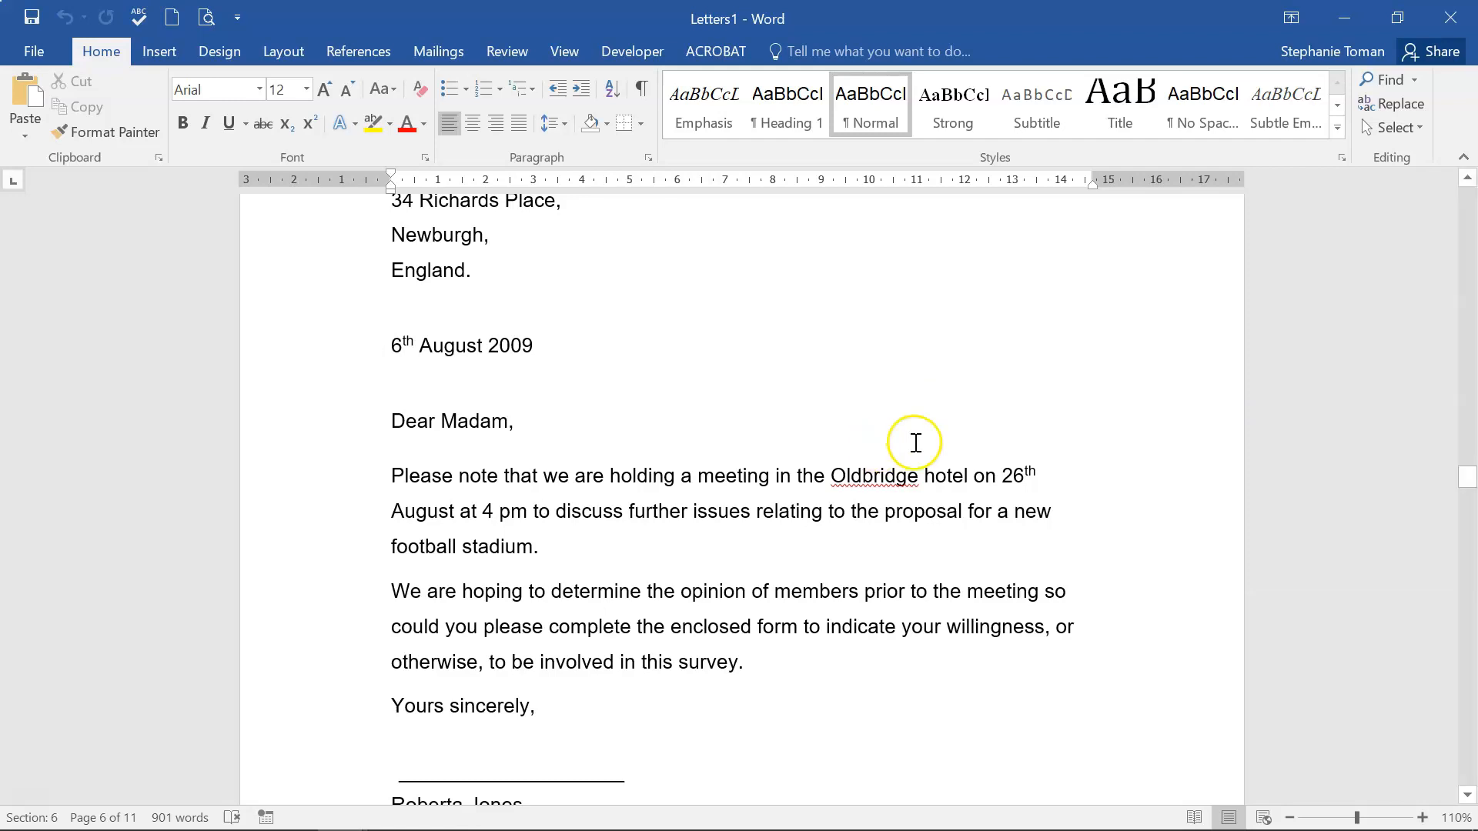
Close the merged letters document and 2 proposal.docm, discarding the changes to both
{"action": "left_click", "coordinate": [1451, 17]}
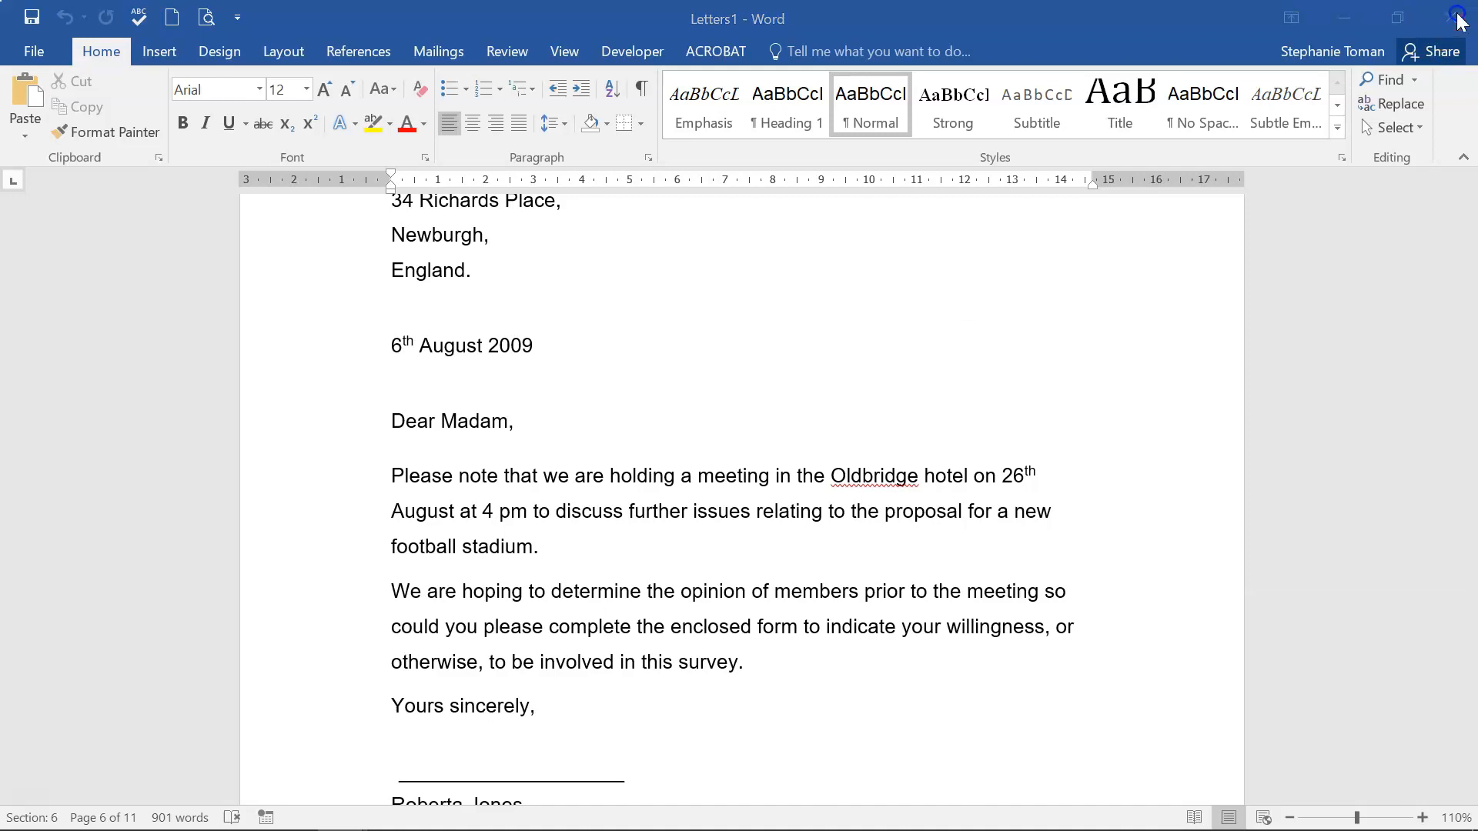
{"action": "left_click", "coordinate": [739, 472]}
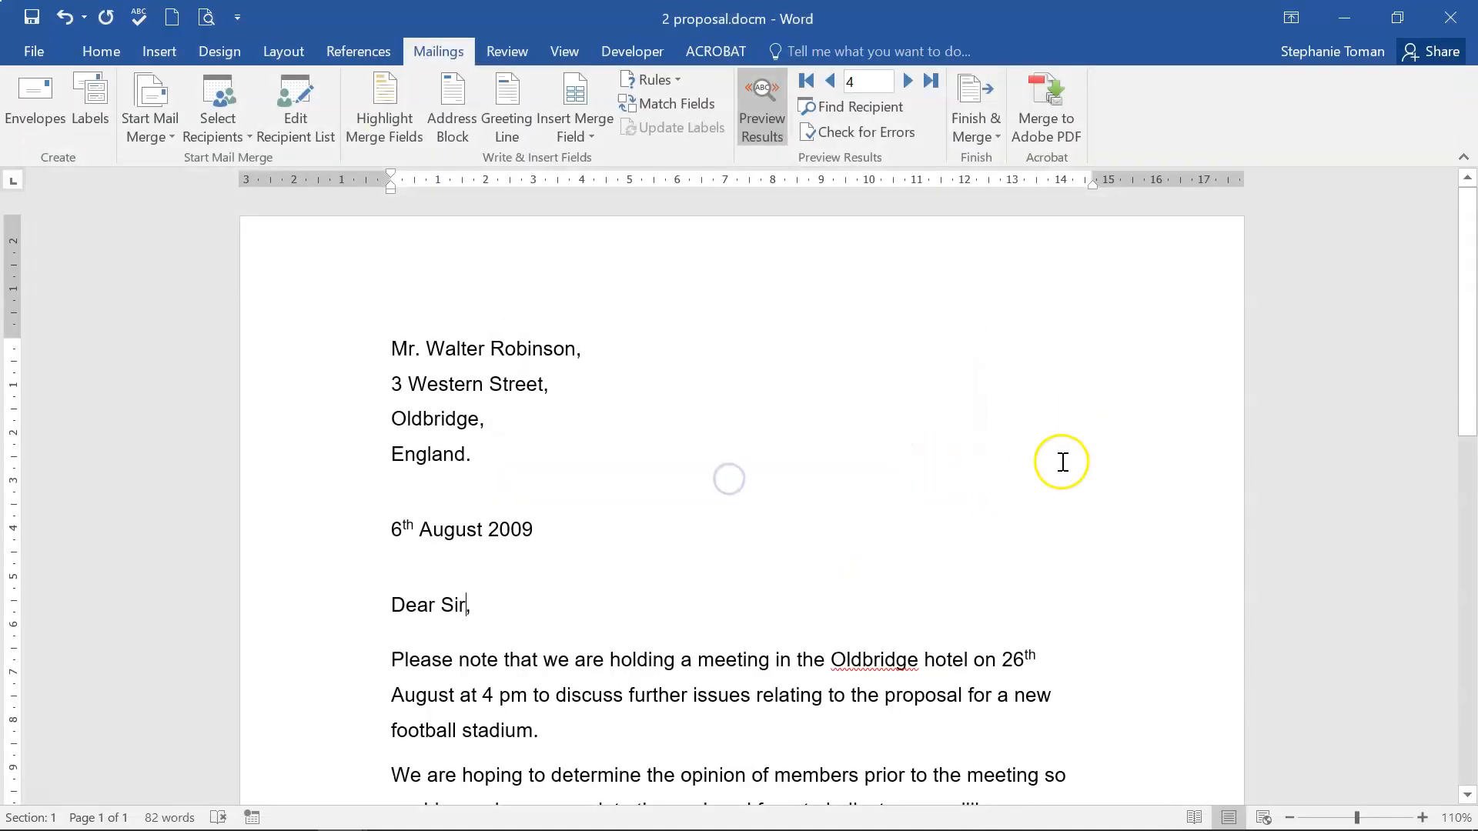
{"action": "left_click", "coordinate": [1445, 14]}
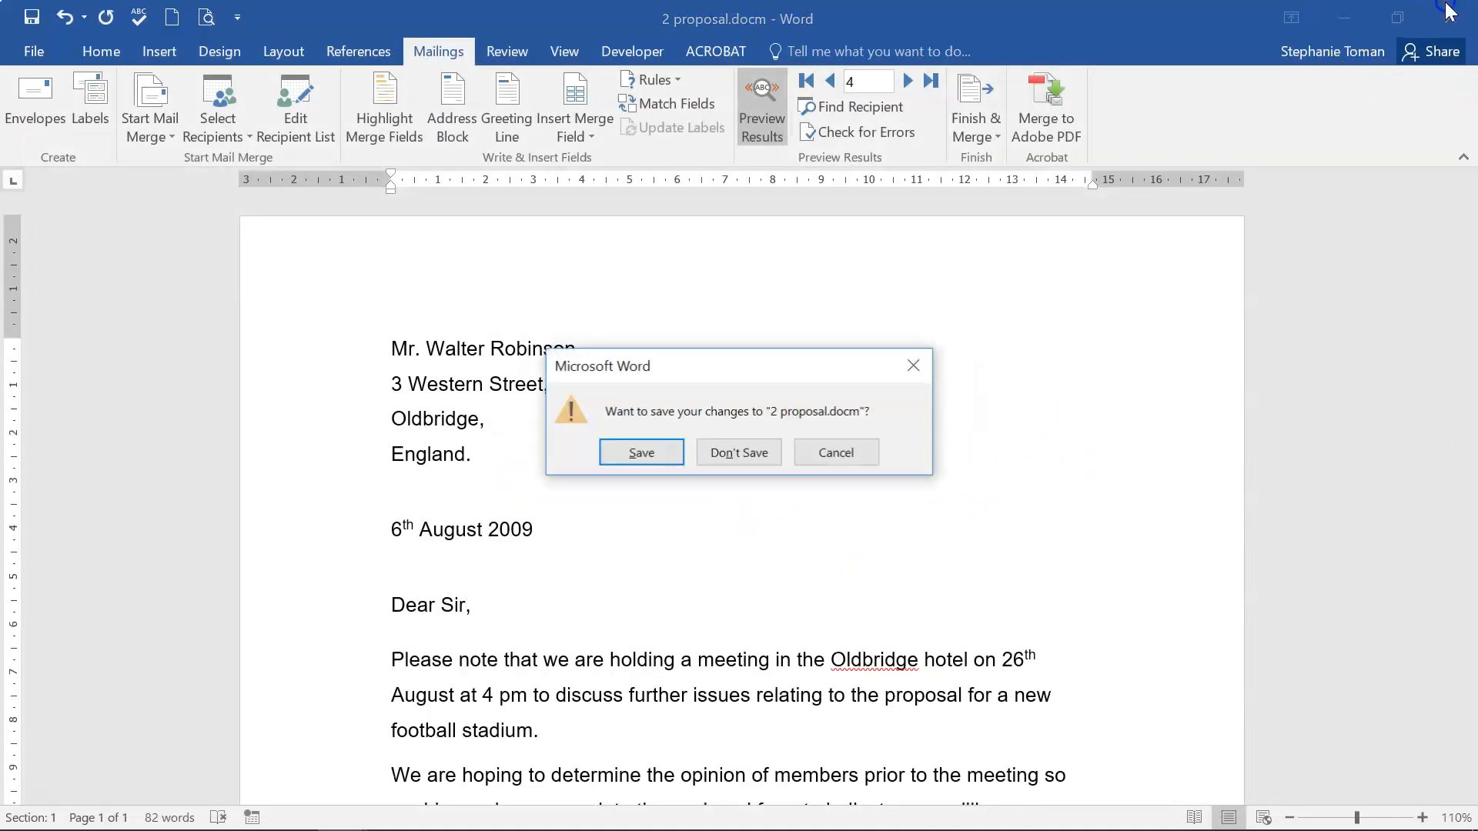
{"action": "left_click", "coordinate": [751, 454]}
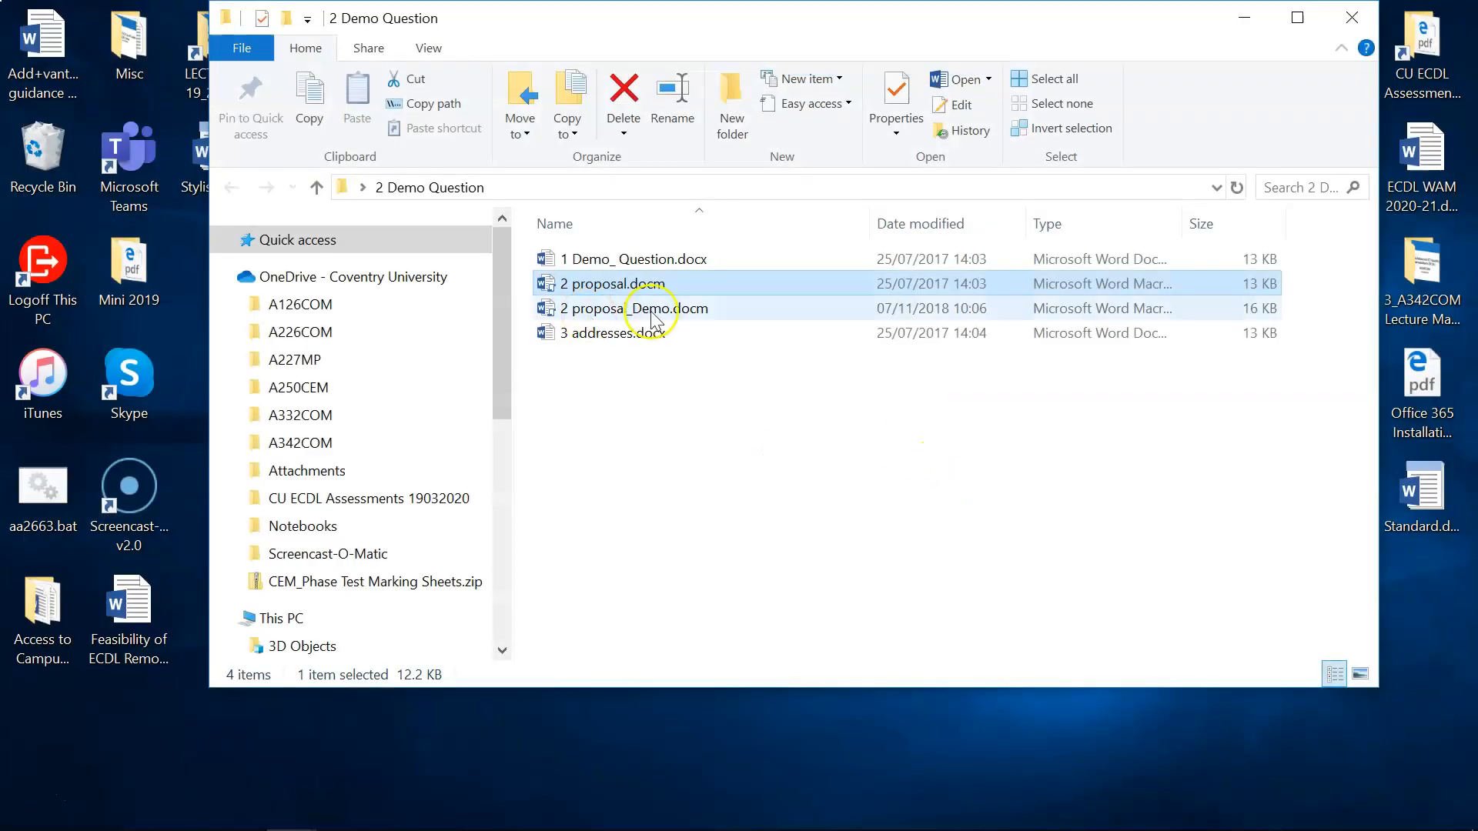